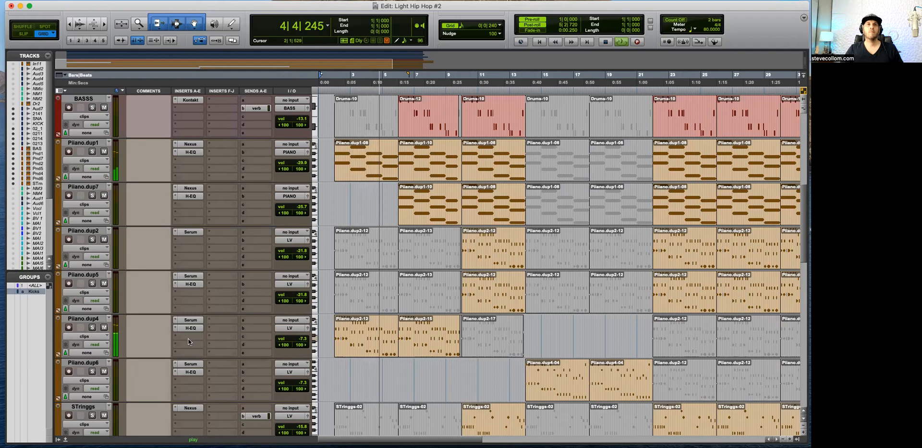
# Step: Adjust the delay mix in the effects of the Serum instance on the Piiano.dup4 track while the session plays
pyautogui.press('space')
pyautogui.click(189, 336)
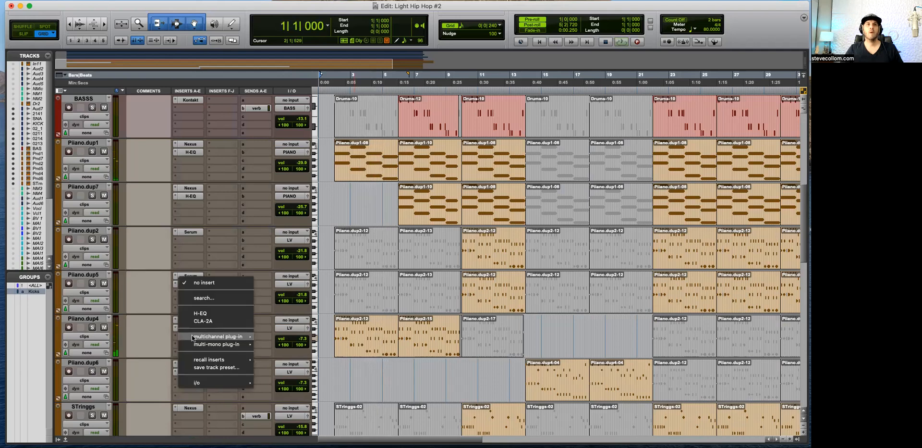
pyautogui.click(248, 264)
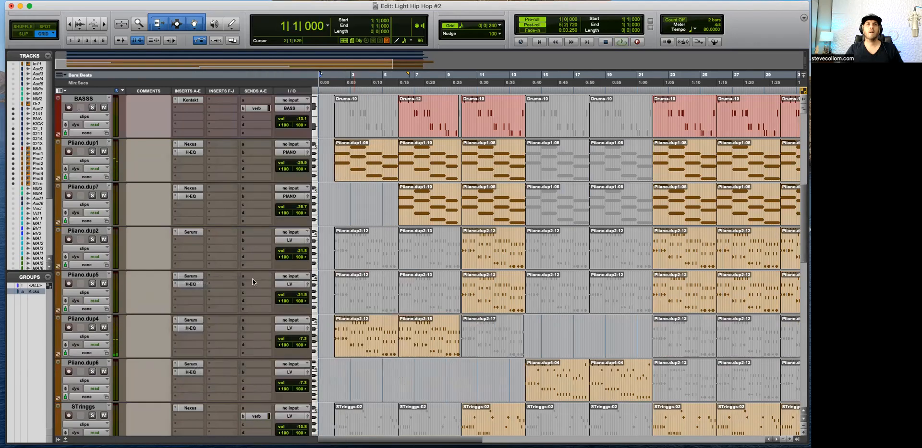
pyautogui.click(190, 319)
pyautogui.click(423, 159)
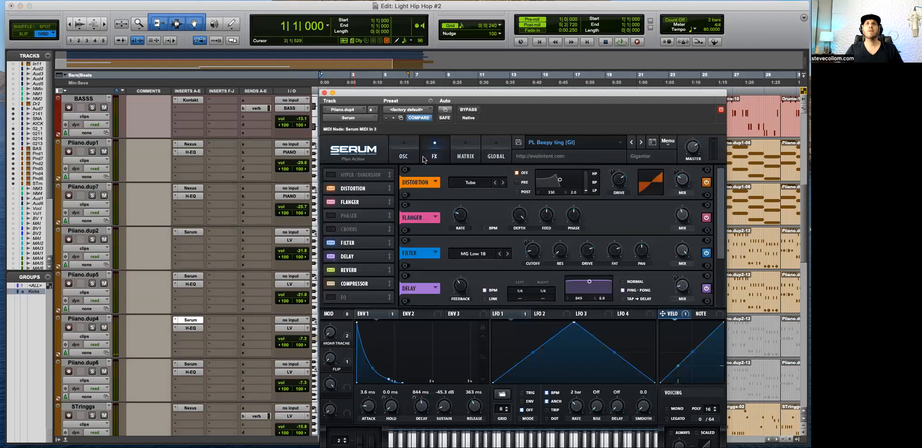
pyautogui.press('space')
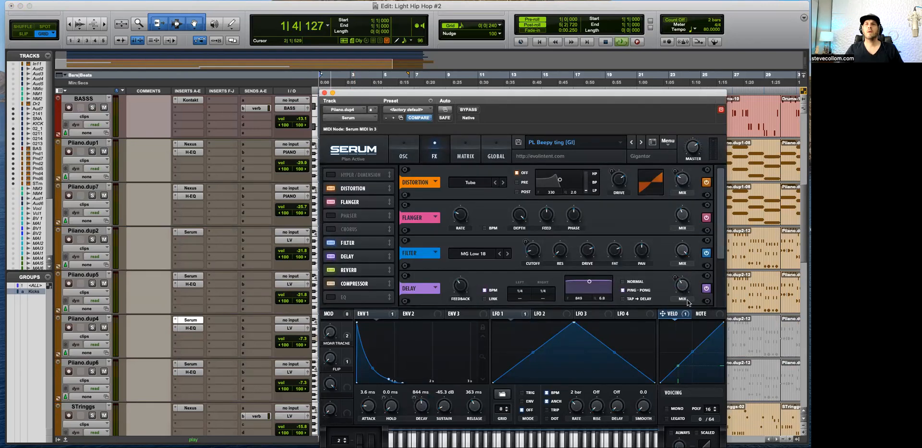
pyautogui.moveTo(685, 290); pyautogui.dragTo(684, 279)
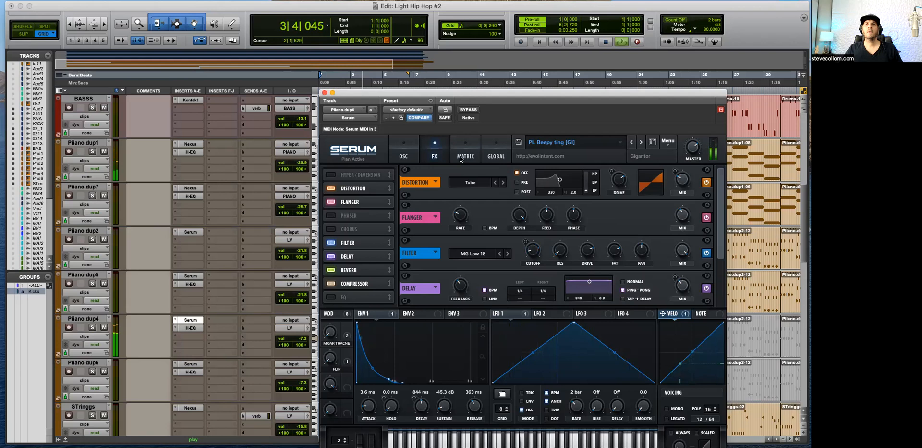
pyautogui.click(324, 93)
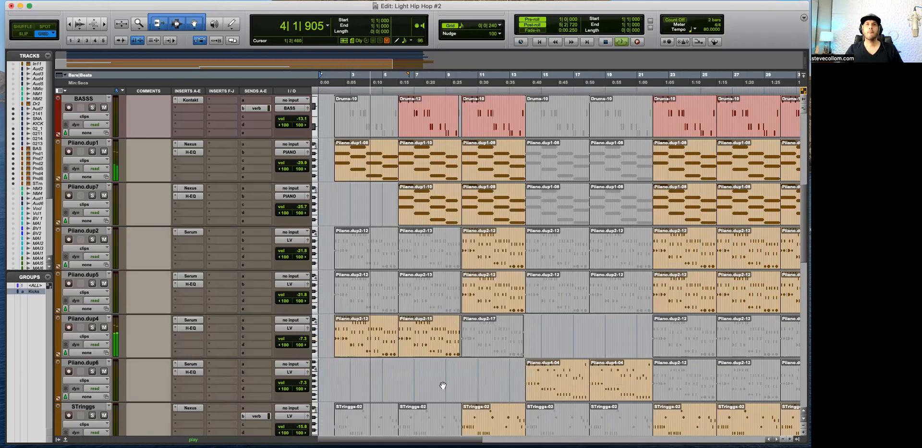
# Step: Examine how the kick, bass, piano and STringgs clips enter and drop out during playback up to bar 17
pyautogui.press('super+bracketright')
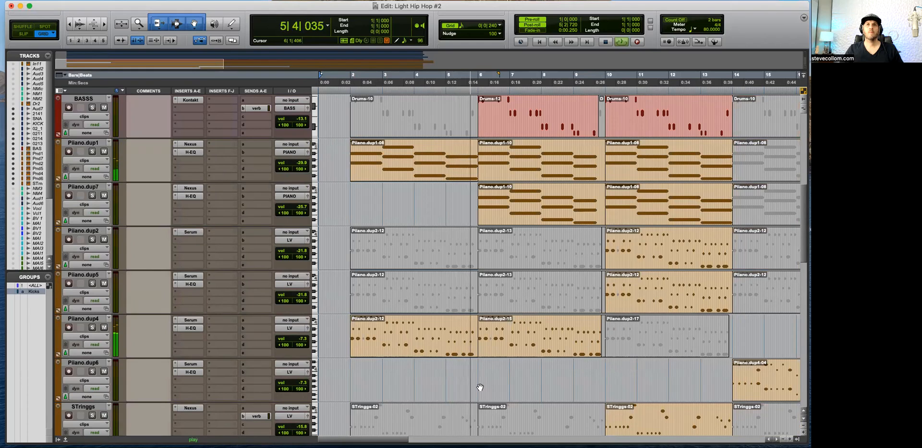
pyautogui.scroll(5, 479, 386)
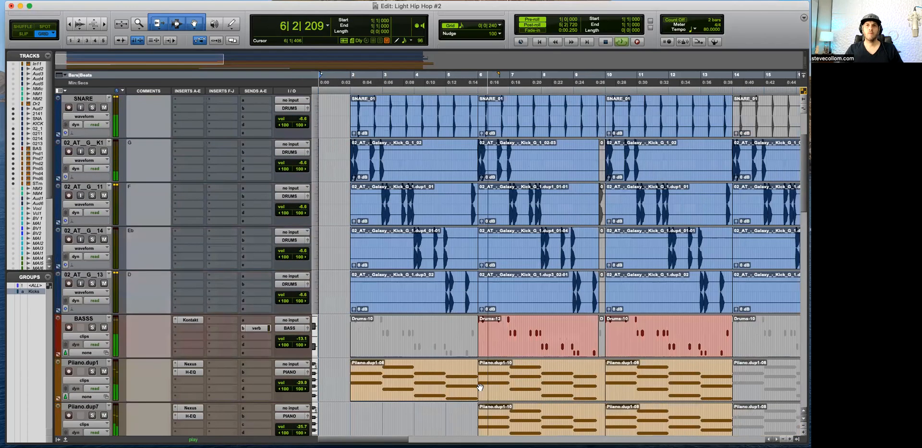
pyautogui.scroll(-8, 480, 386)
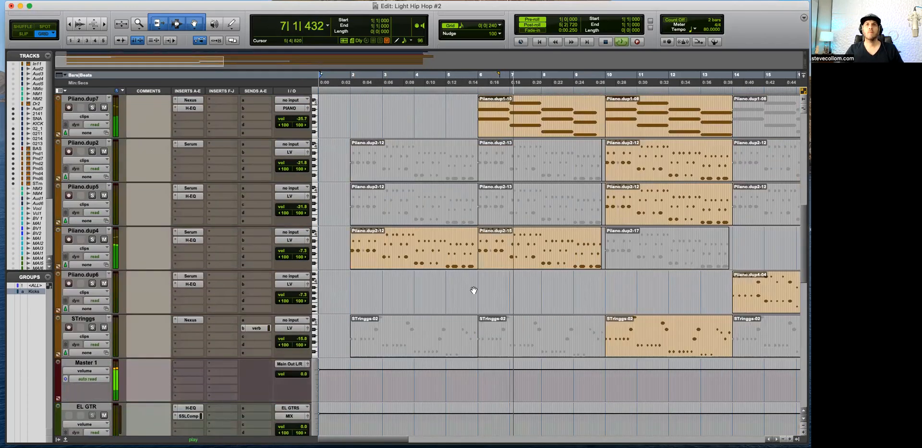
pyautogui.press('super+bracketleft')
pyautogui.press('super+bracketright')
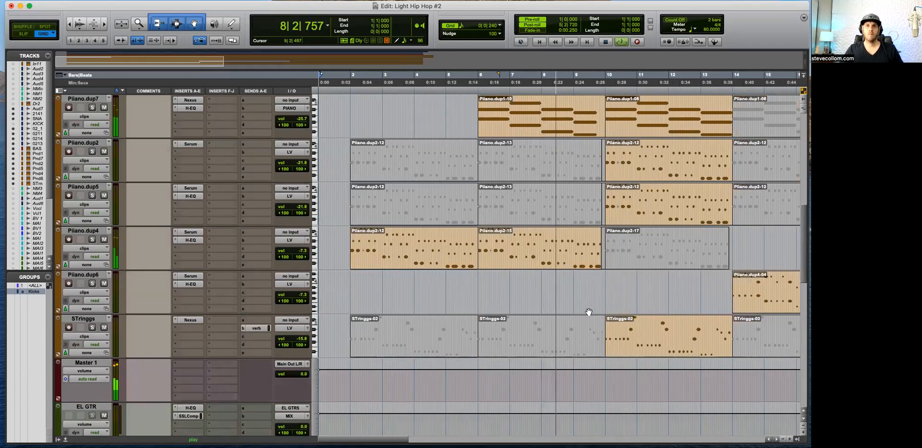
pyautogui.scroll(5, 545, 307)
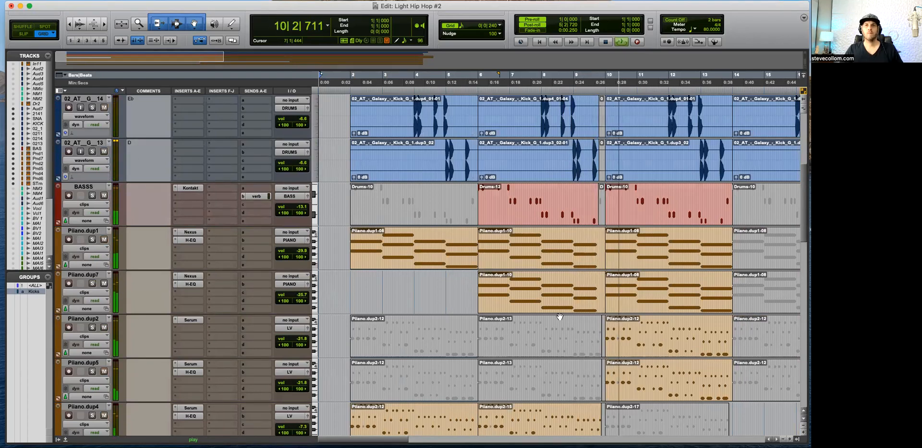
pyautogui.scroll(-3, 579, 315)
pyautogui.scroll(-3, 579, 315)
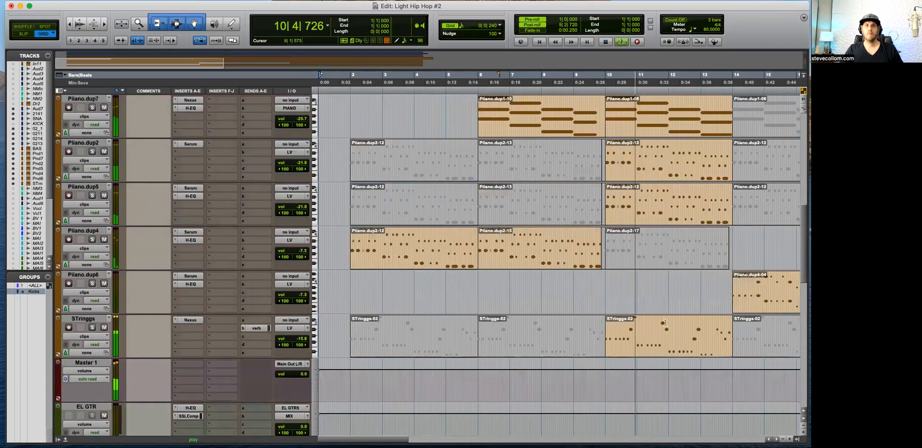
pyautogui.hscroll(4, 717, 294)
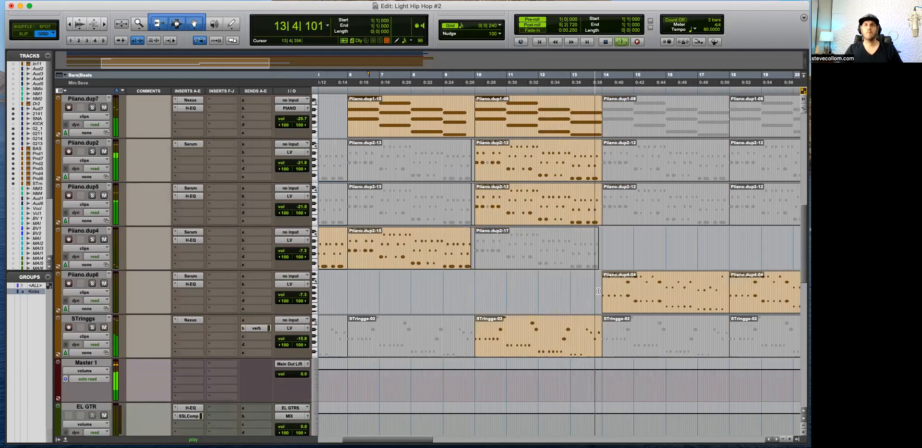
pyautogui.press('r')
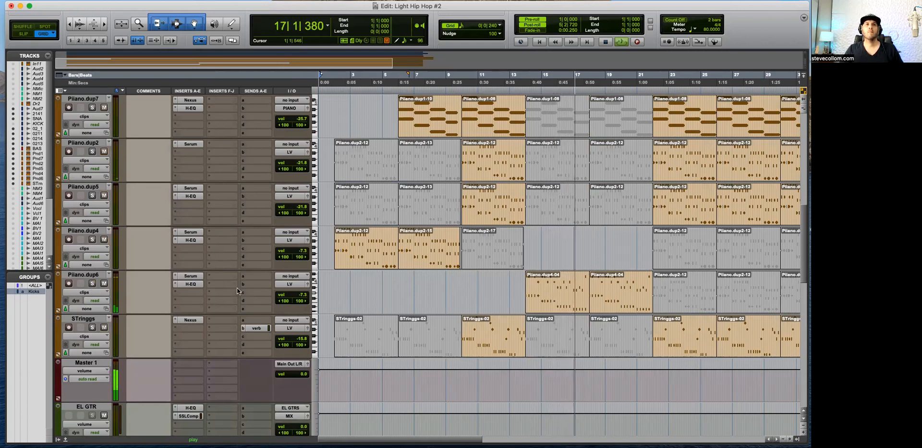
# Step: Separate the clips on the four kick tracks from 17|4|240 to 18|1|000 and mute the separated pieces
pyautogui.scroll(8, 560, 299)
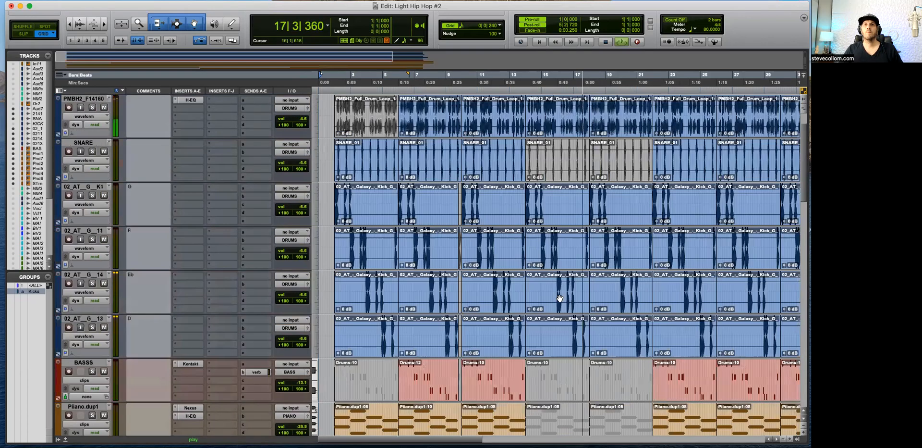
pyautogui.scroll(1, 580, 249)
pyautogui.press('t')
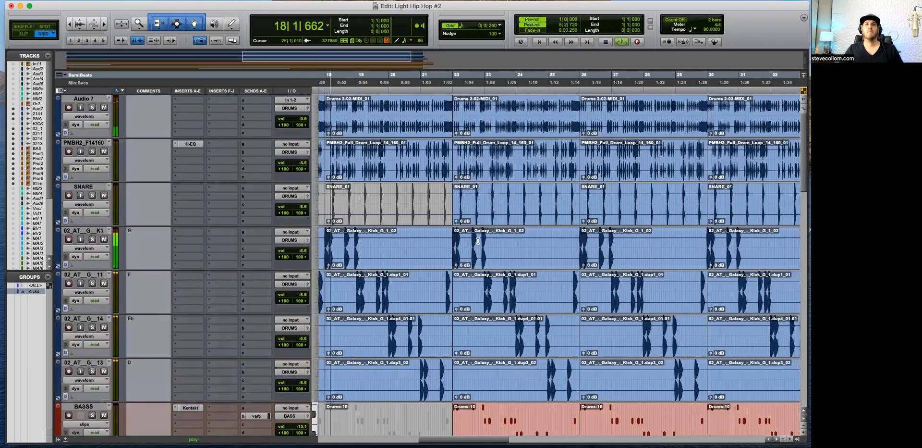
pyautogui.click(431, 240)
pyautogui.press('space')
pyautogui.press('t')
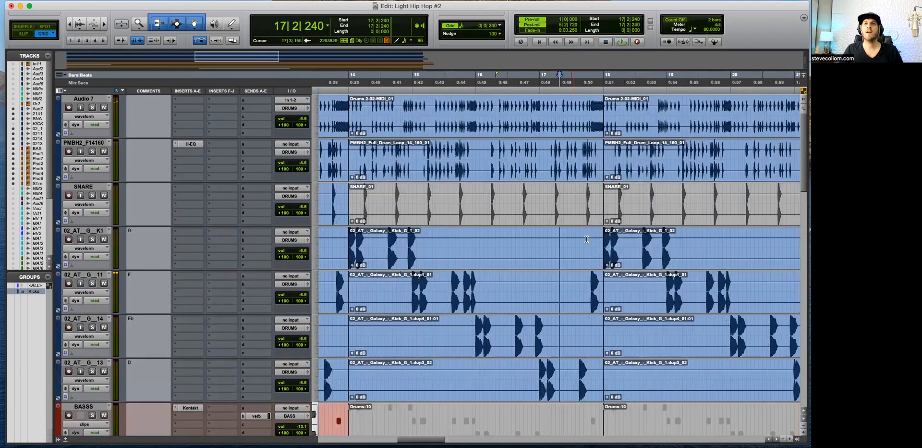
pyautogui.click(583, 240)
pyautogui.press('t')
pyautogui.press('space')
pyautogui.click(575, 288)
pyautogui.press('b')
pyautogui.click(587, 304)
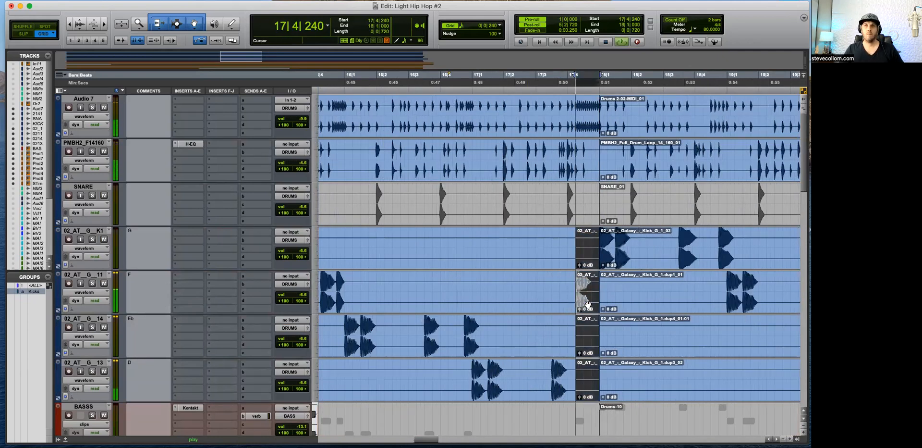
# Step: Play the transition and trim the ends of the kick clips before the muted pieces back to 17|4|000
pyautogui.click(552, 246)
pyautogui.press('space')
pyautogui.press('space')
pyautogui.moveTo(575, 288); pyautogui.dragTo(567, 290)
pyautogui.click(586, 320)
pyautogui.press('t')
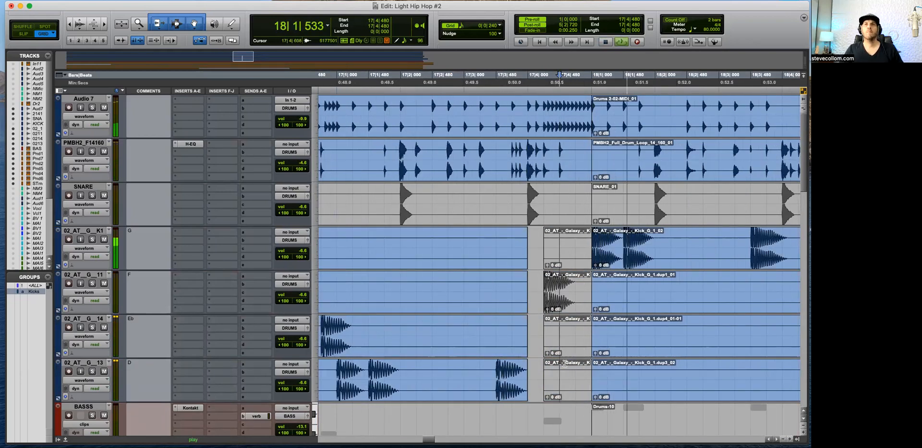
# Step: Show audio volume automation on Piiano.dup6 and lower it to silence from 17|4|240 to 18|1|000, playing back the cutoff
pyautogui.scroll(-10, 557, 298)
pyautogui.press('space')
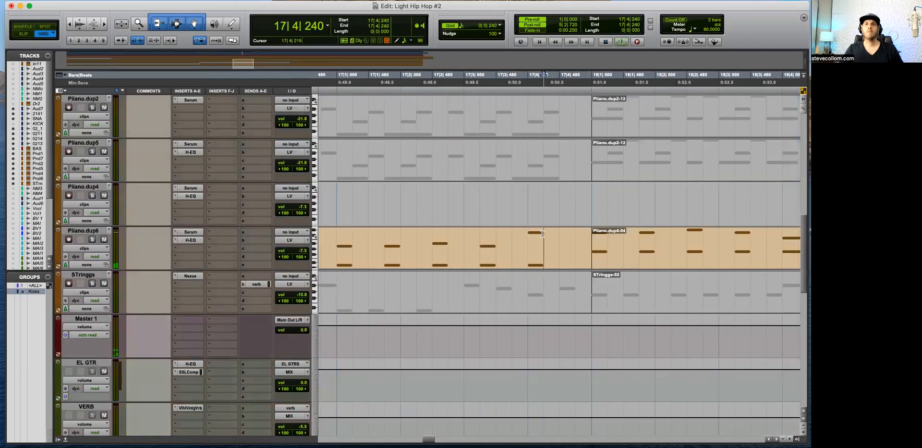
pyautogui.click(87, 249)
pyautogui.click(91, 340)
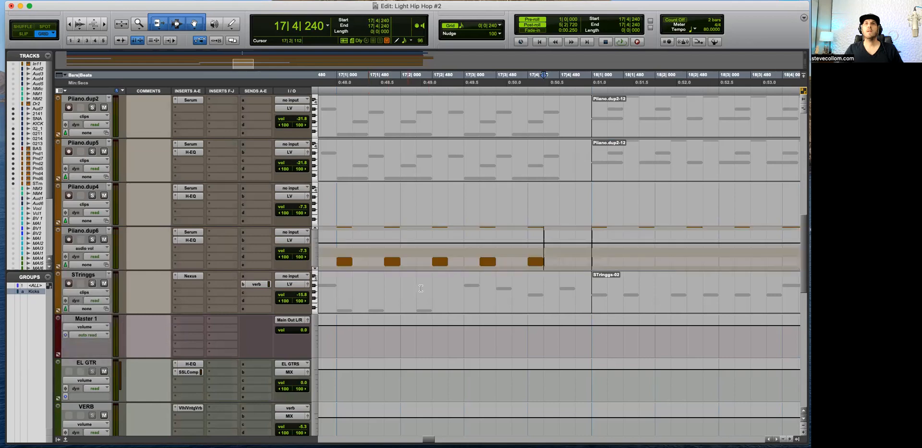
pyautogui.moveTo(545, 250); pyautogui.dragTo(588, 249)
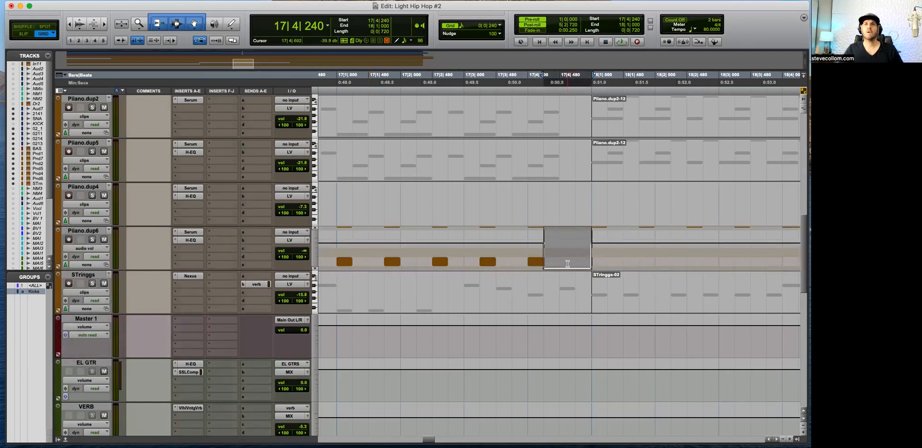
pyautogui.click(393, 253)
pyautogui.press('space')
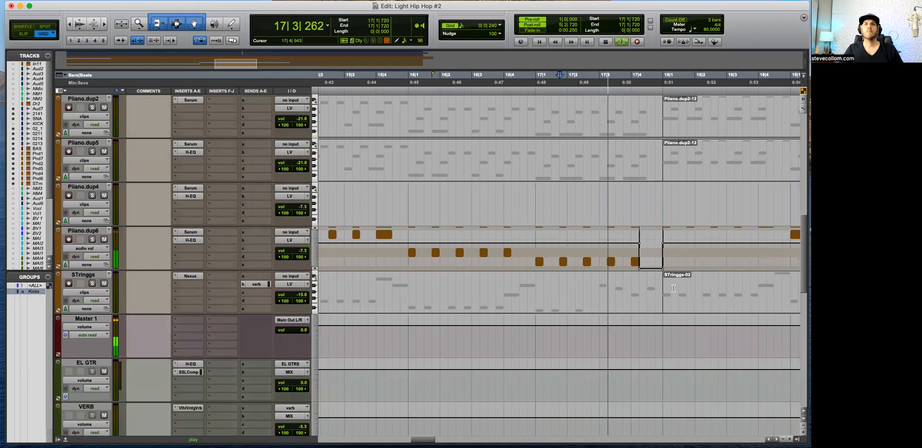
# Step: Try sloping the start of the Piiano.dup6 volume dip into a fade from 17|4|240, and return it to an immediate drop
pyautogui.press('space')
pyautogui.keyDown('alt'); pyautogui.click(639, 268); pyautogui.keyUp('alt')
pyautogui.press('space')
pyautogui.press('super+bracketright')
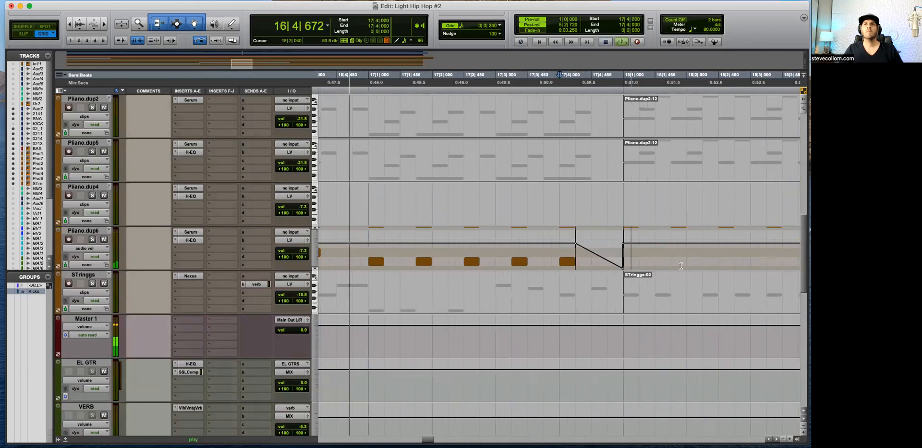
pyautogui.moveTo(608, 261); pyautogui.dragTo(591, 277)
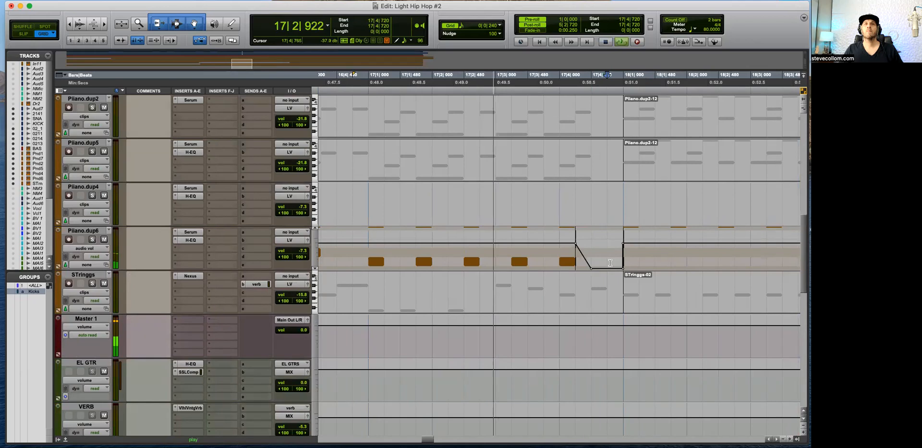
pyautogui.press('space')
pyautogui.keyDown('alt'); pyautogui.click(591, 268); pyautogui.keyUp('alt')
pyautogui.moveTo(592, 268); pyautogui.dragTo(580, 265)
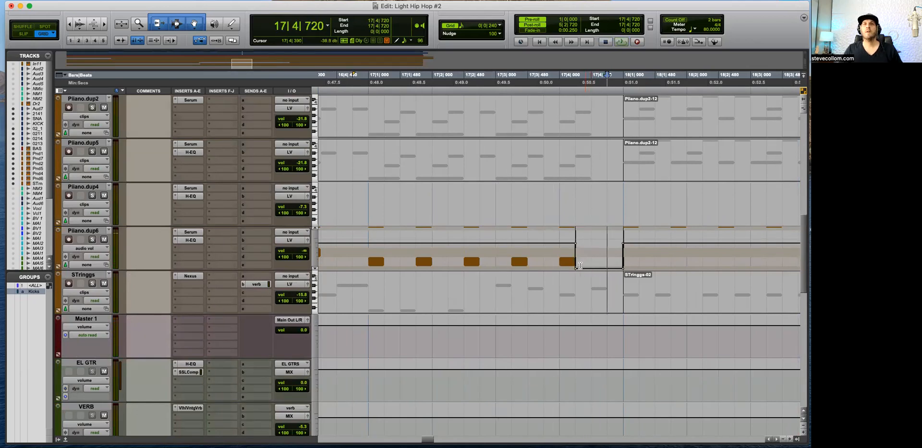
pyautogui.click(569, 251)
# Step: Place the edit cursor at 5|2|480 on the Piiano.dup6 track
pyautogui.press('r')
pyautogui.press('r')
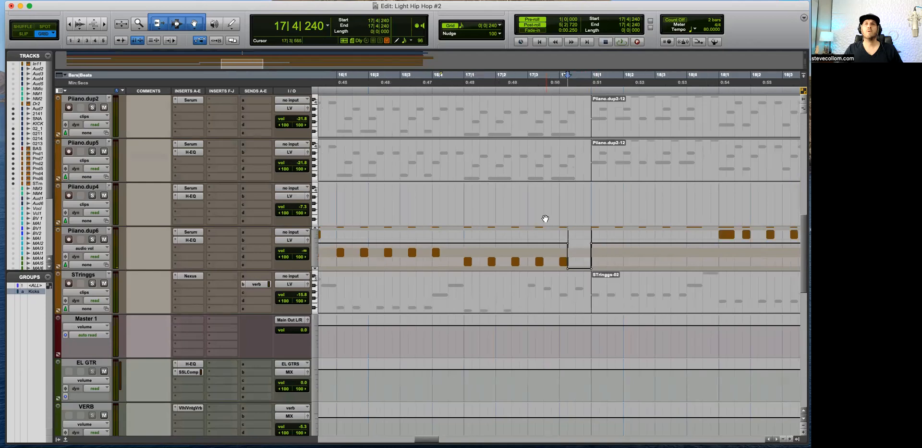
pyautogui.press('r')
pyautogui.press('r')
pyautogui.press('r')
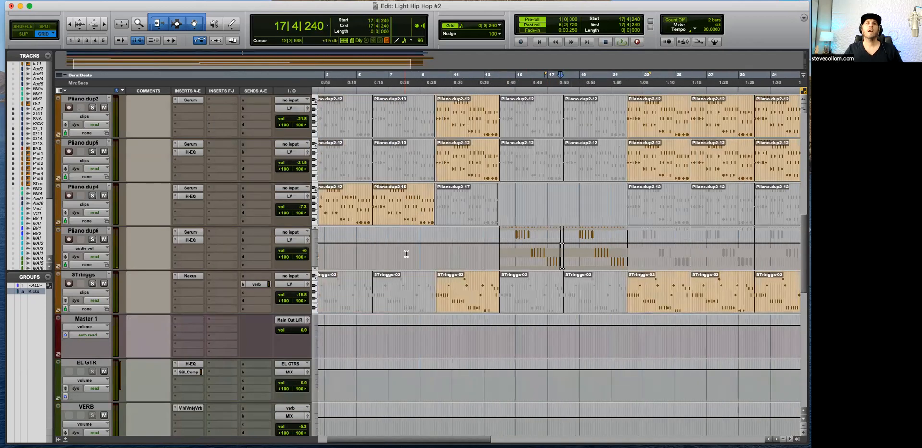
pyautogui.click(353, 246)
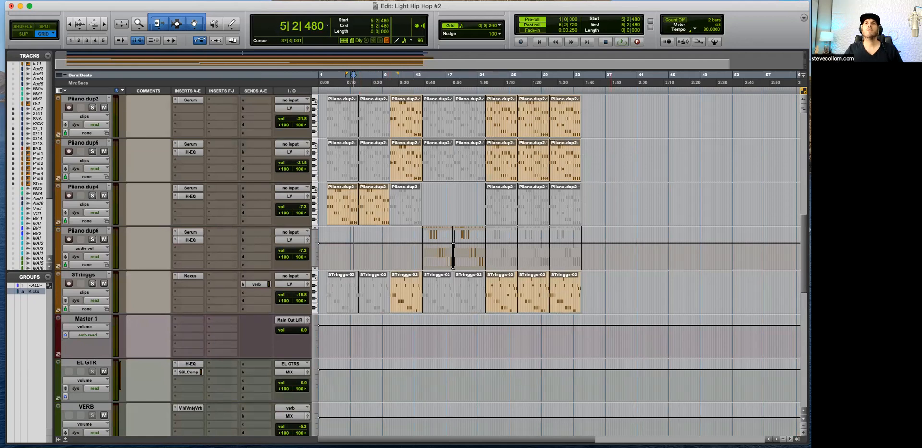
# Step: Switch to the Splice app and search its samples for "reverse"
pyautogui.moveTo(157, 48); pyautogui.dragTo(190, 67)
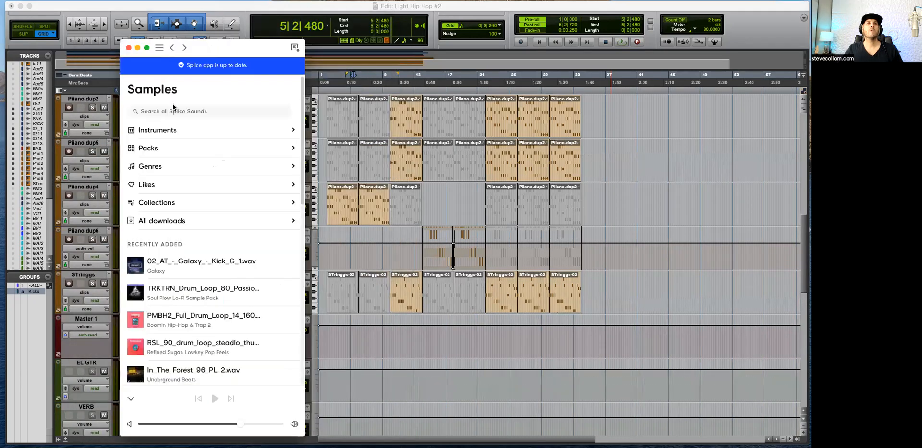
pyautogui.click(173, 94)
pyautogui.write('reverse')
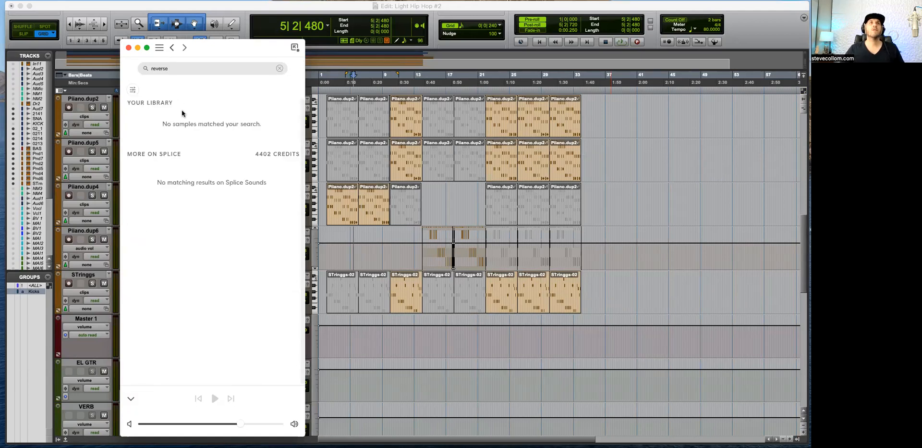
# Step: Audition the first six Splice results for "reverse", from ORBIT_Reverse_Belong_Dm.wav to ADNB_174_bass_loop_reverse_retina_F.wav
pyautogui.click(135, 185)
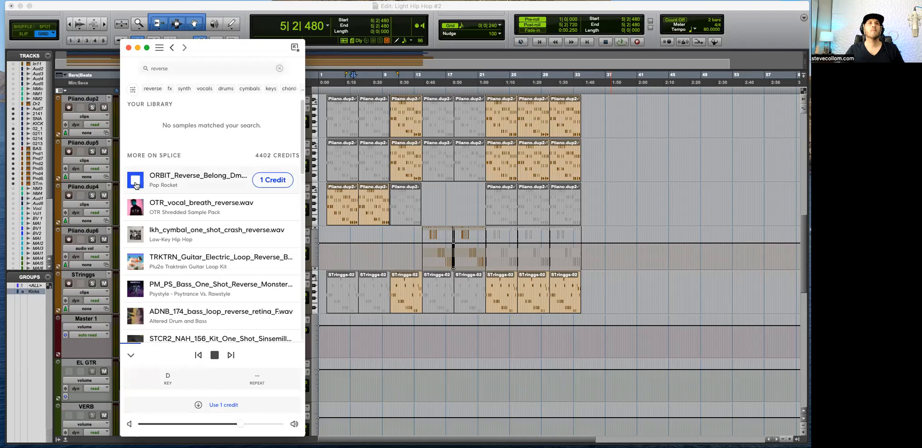
pyautogui.click(138, 206)
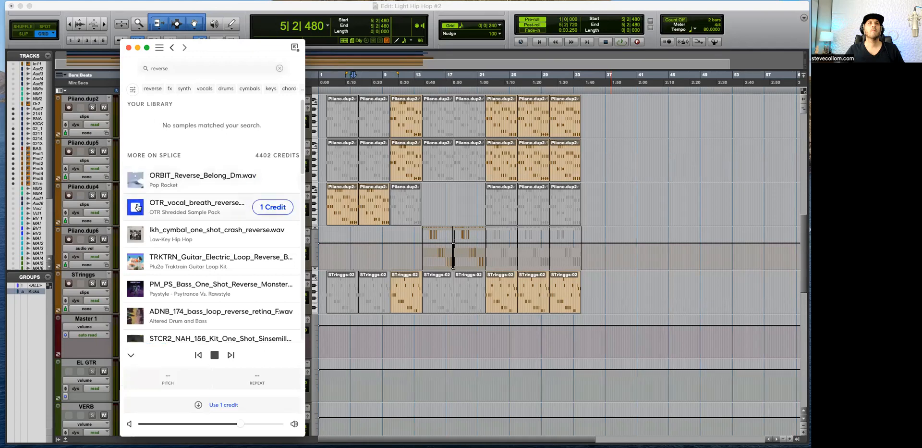
pyautogui.click(139, 238)
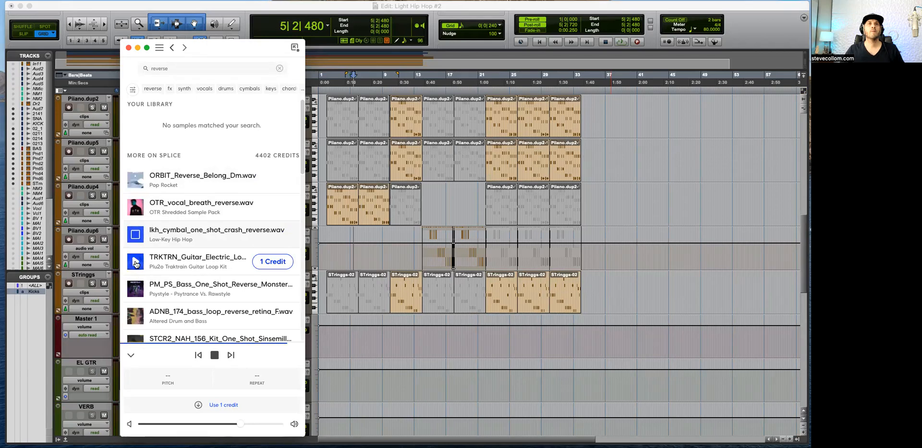
pyautogui.click(135, 262)
pyautogui.click(136, 288)
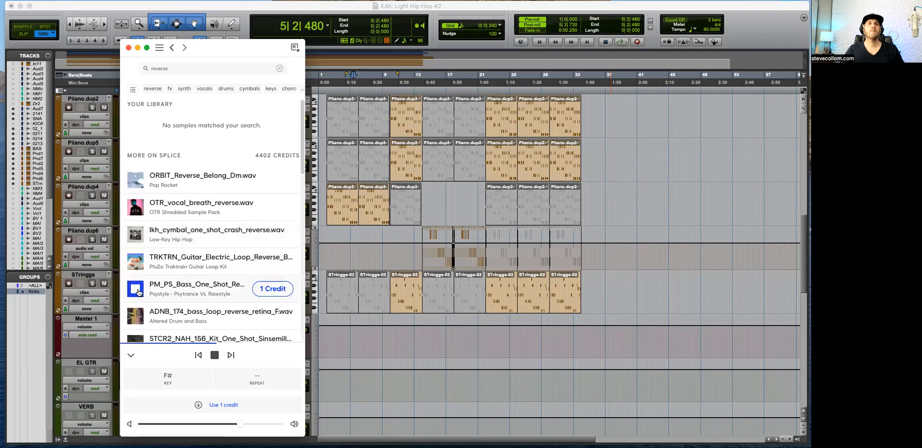
pyautogui.click(135, 315)
# Step: Preview gh_fx_rev.wav and MRTNWVE_crash_reverse.wav, and get MRTNWVE_crash_reverse.wav for 1 credit
pyautogui.scroll(-5, 138, 320)
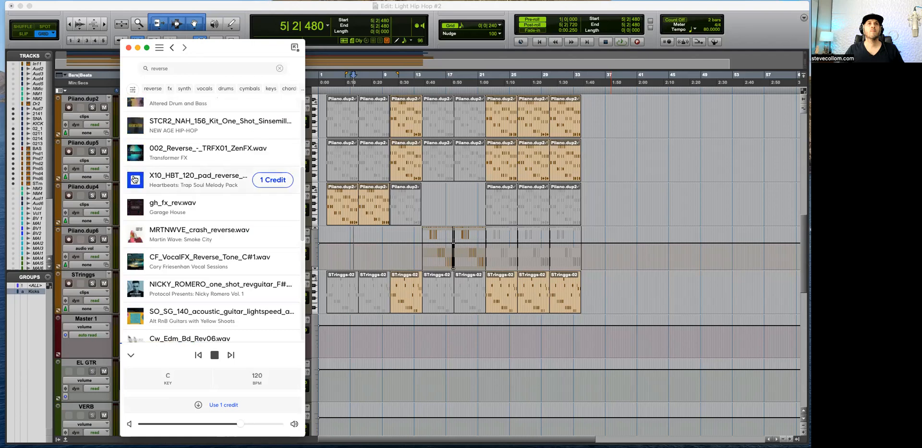
pyautogui.click(137, 206)
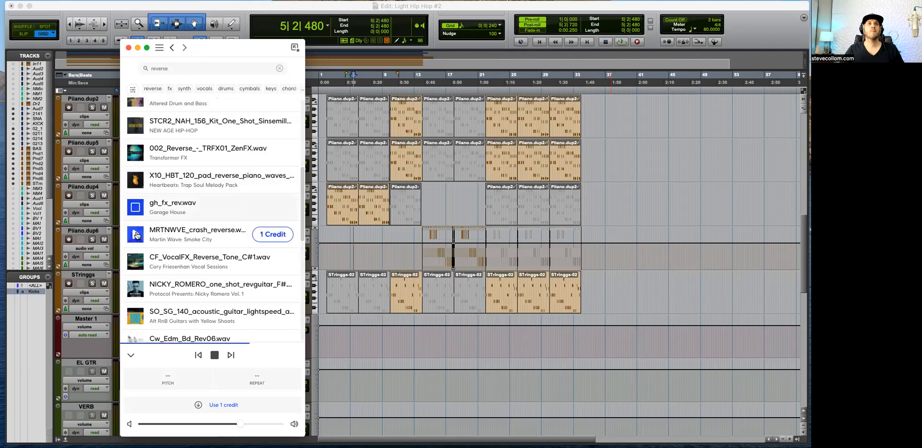
pyautogui.click(136, 234)
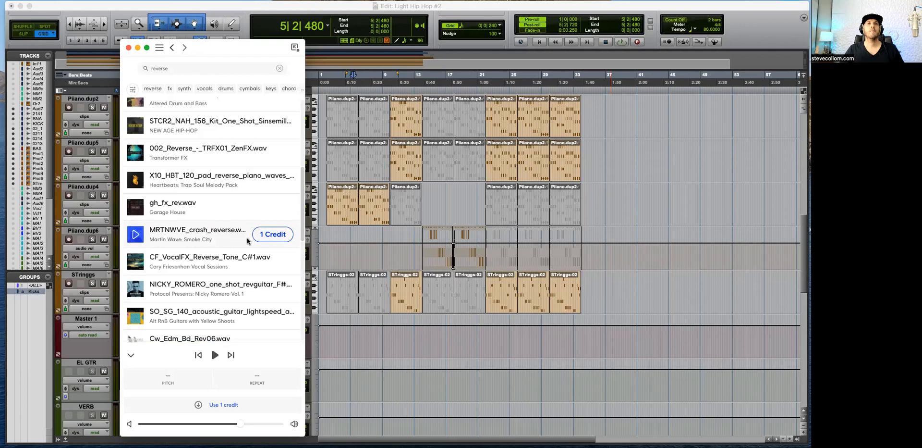
pyautogui.click(273, 234)
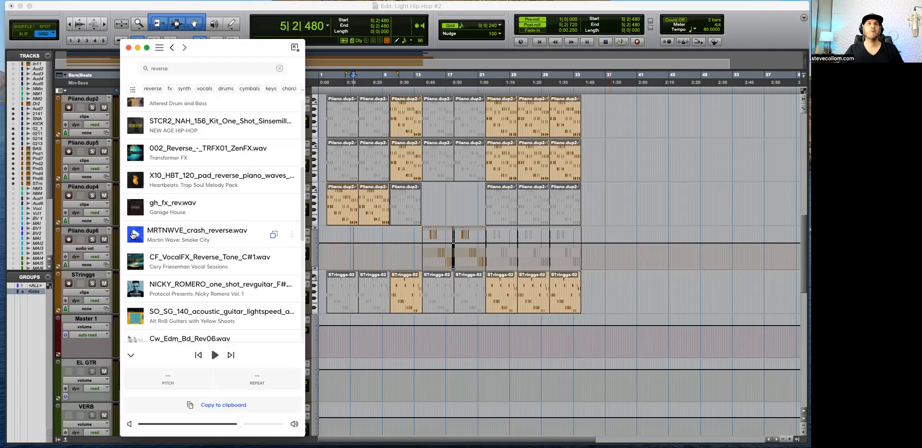
# Step: Audition the remaining "reverse" results, from CF_VocalFX_Reverse_Tone_C#1.wav through SO_JB_fx_sadida_reverse.wav, and stop the preview
pyautogui.click(135, 261)
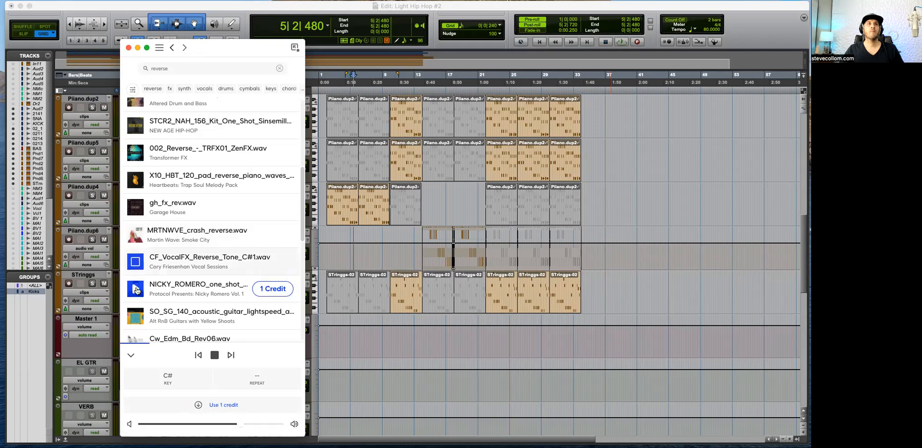
pyautogui.click(136, 316)
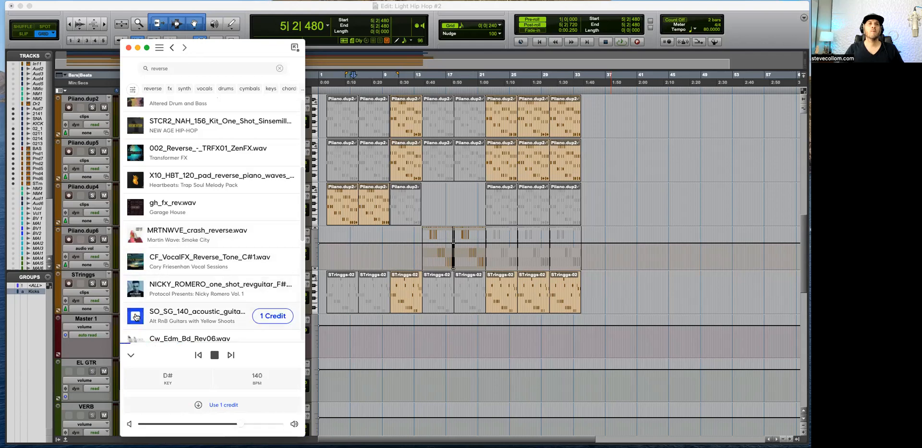
pyautogui.press('Down')
pyautogui.press('Down')
pyautogui.press('Down')
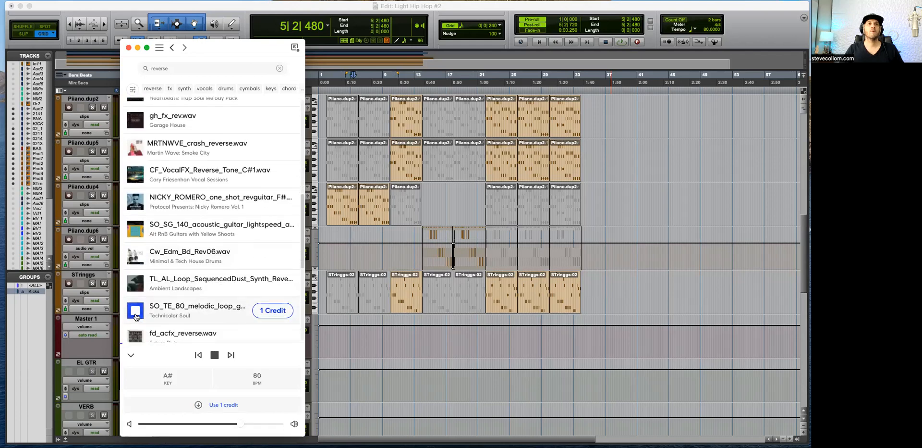
pyautogui.press('Down')
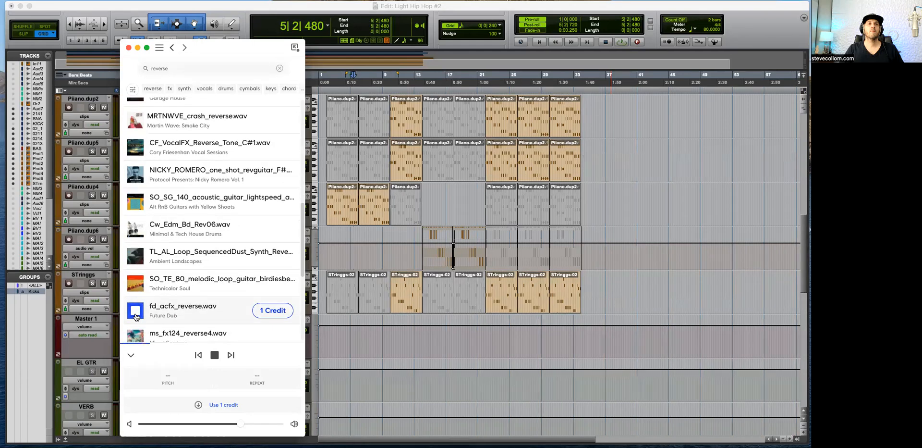
pyautogui.press('Down')
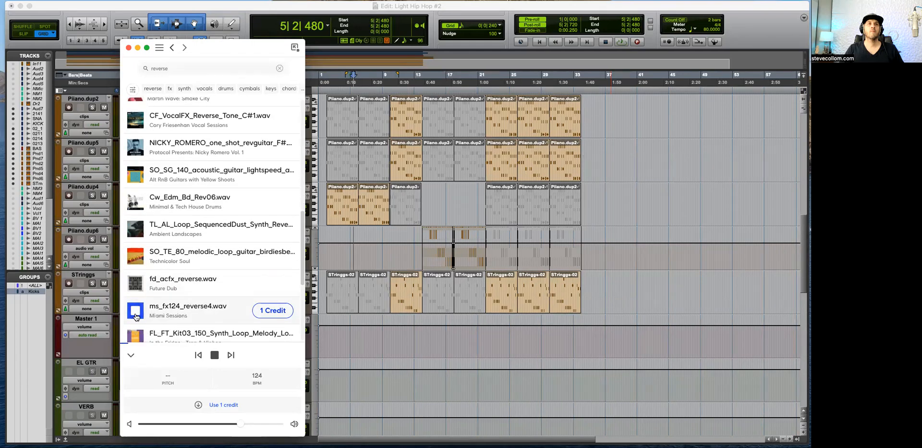
pyautogui.press('Down')
pyautogui.press('Down')
pyautogui.press('Down')
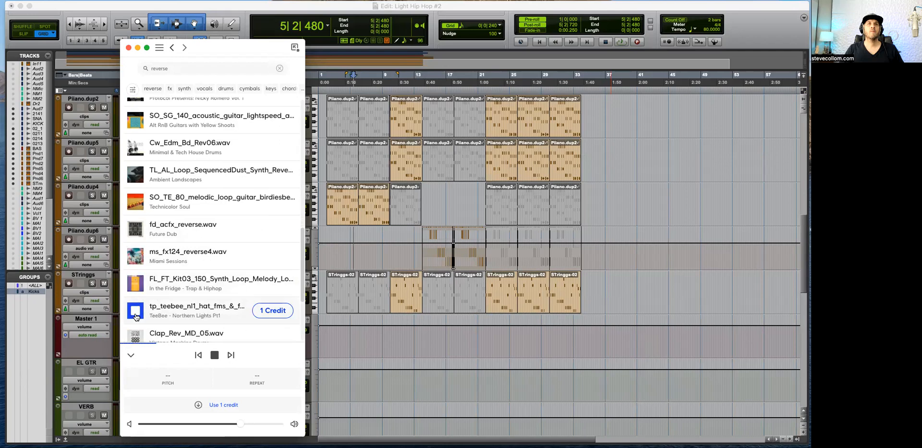
pyautogui.press('Down')
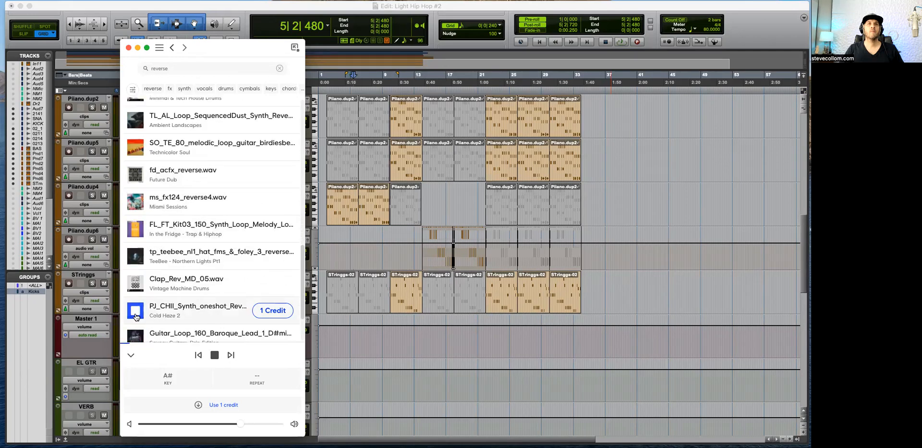
pyautogui.press('Up')
pyautogui.press('Down')
pyautogui.press('Down')
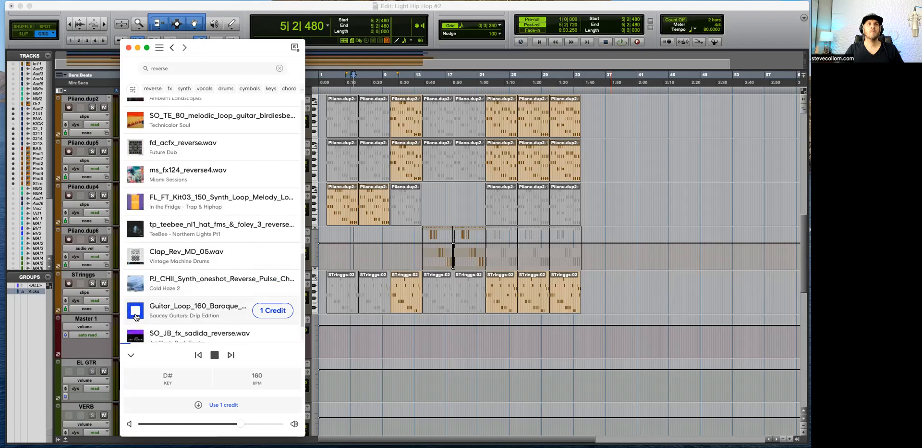
pyautogui.press('Down')
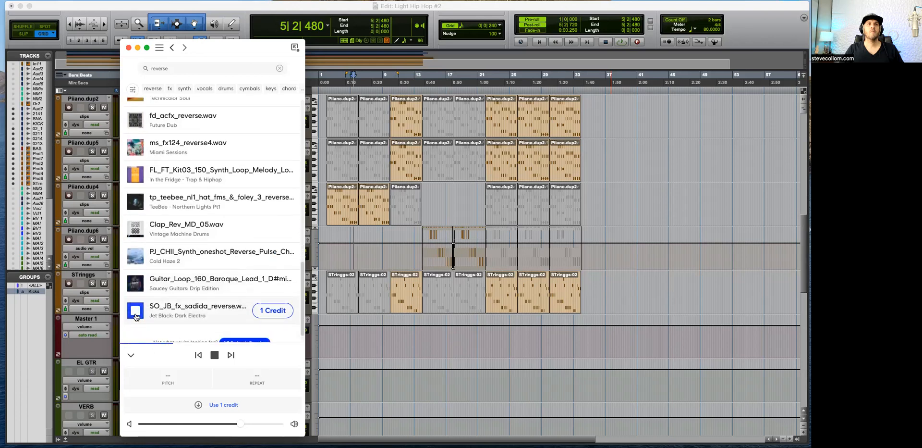
pyautogui.press('Up')
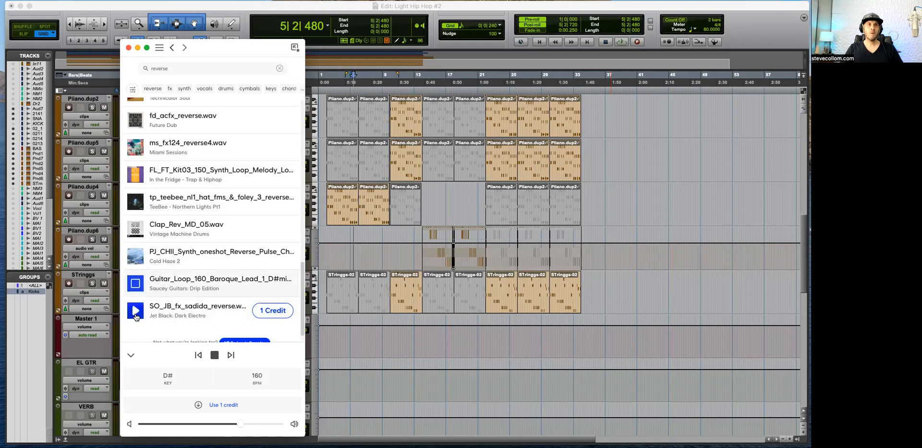
pyautogui.click(133, 308)
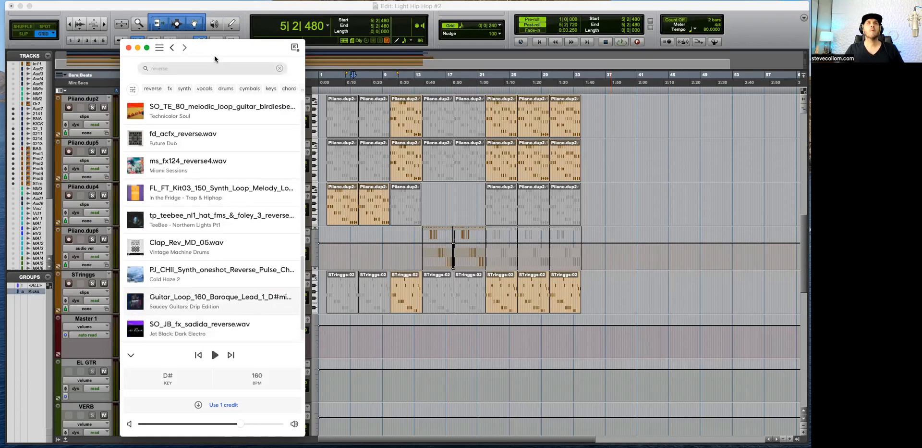
# Step: Refine the sample search to "reverse Cymbal" and audition the library samples and first Splice matches
pyautogui.click(189, 69)
pyautogui.write('Cymbal')
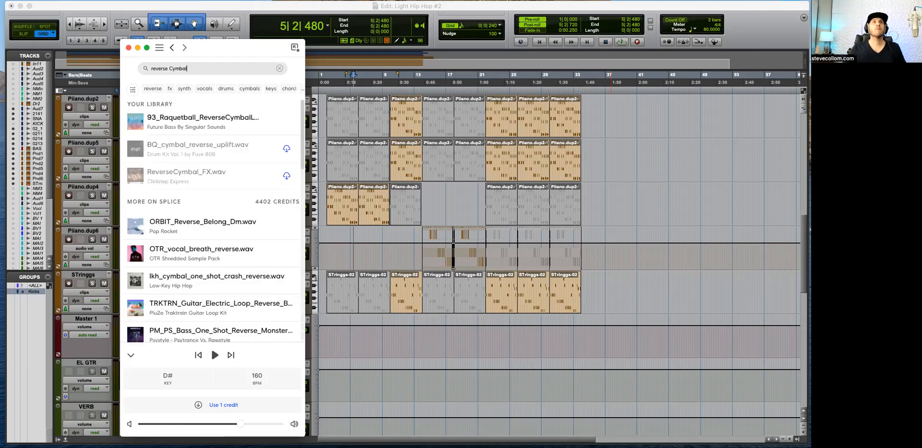
pyautogui.click(135, 124)
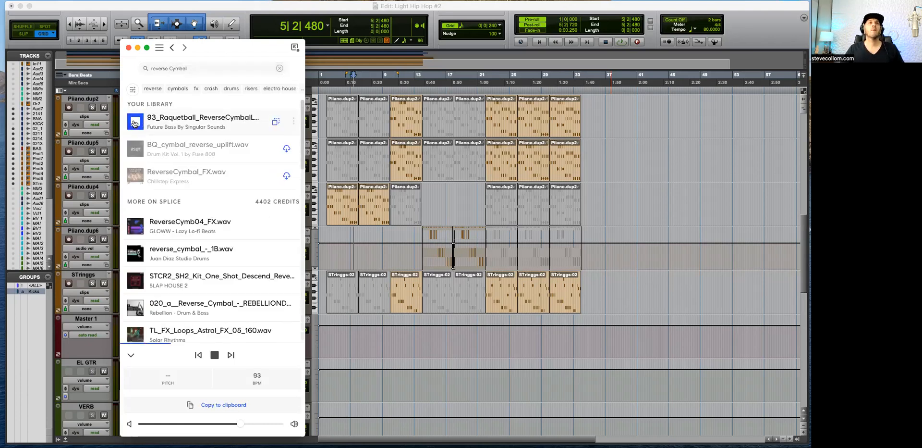
pyautogui.click(135, 150)
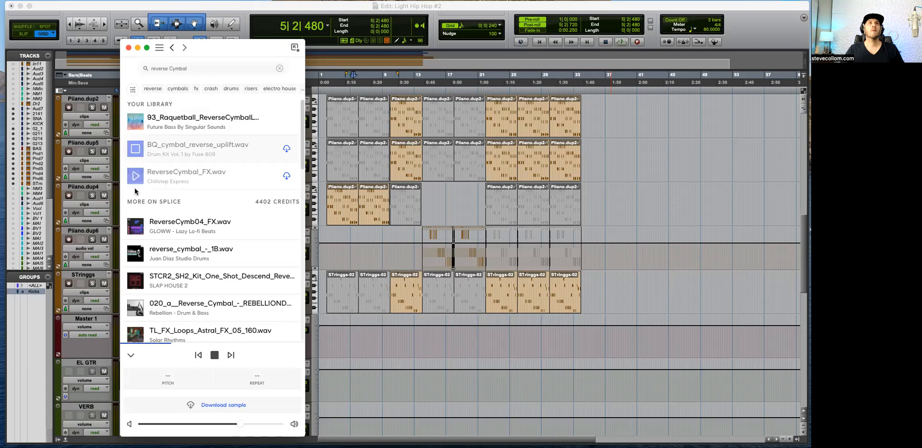
pyautogui.click(135, 229)
pyautogui.click(136, 253)
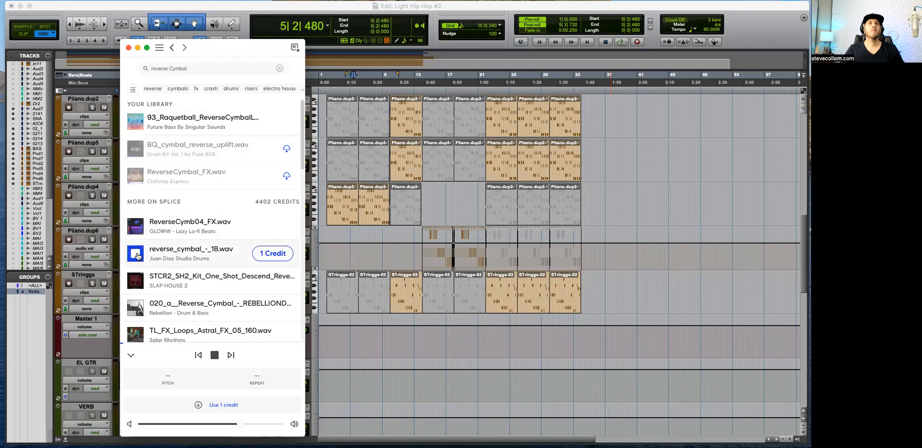
# Step: Preview the 020_a__Reverse_Cymbal sample from the Rebellion - Drum & Bass pack, get it for 1 credit and import it into the Pro Tools session
pyautogui.scroll(-1, 138, 255)
pyautogui.click(138, 255)
pyautogui.scroll(-1, 138, 255)
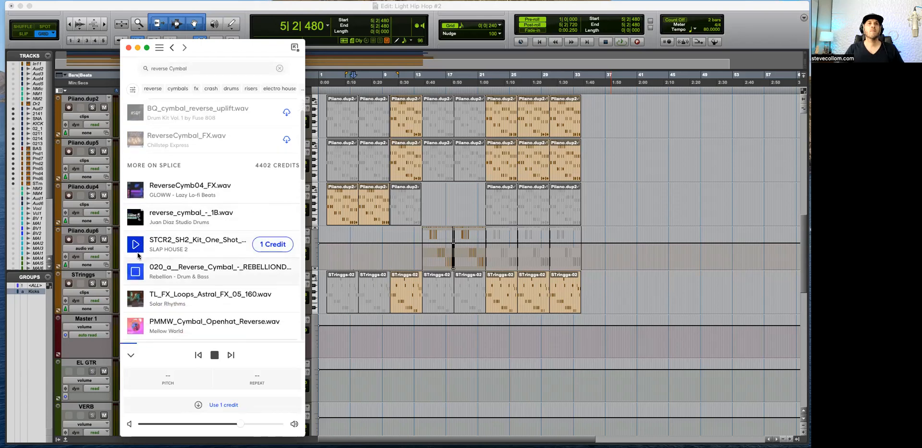
pyautogui.click(133, 263)
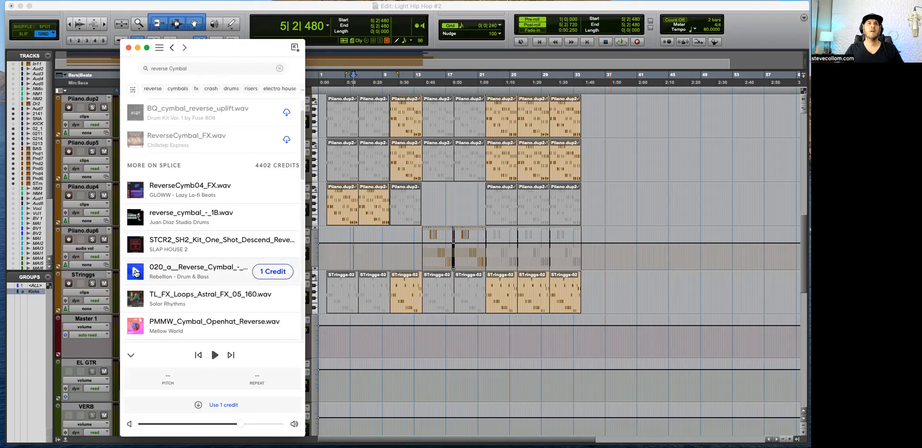
pyautogui.click(274, 271)
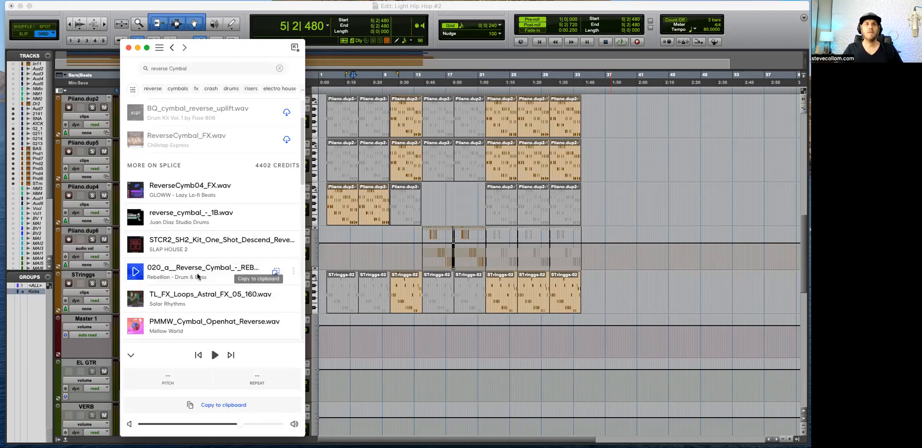
pyautogui.moveTo(277, 273); pyautogui.dragTo(19, 231)
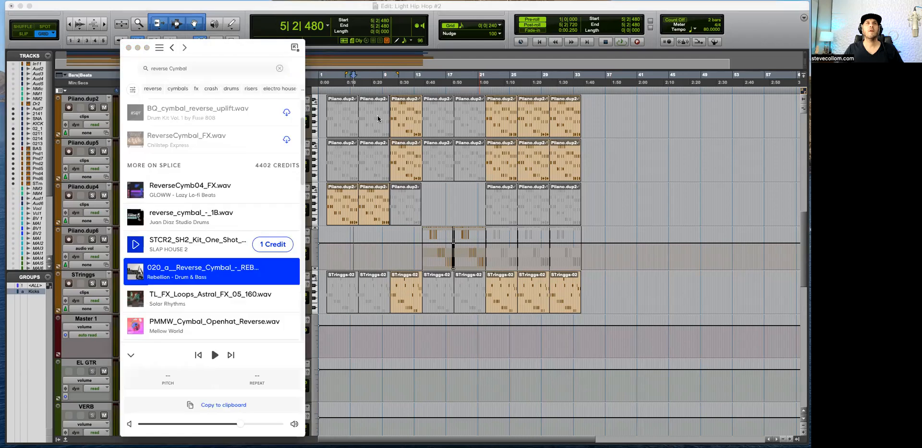
# Step: Find MRTNWVE_crash_reverse.wav among the recently added Splice samples, preview it and import it into the Pro Tools session
pyautogui.scroll(2, 209, 139)
pyautogui.click(200, 67)
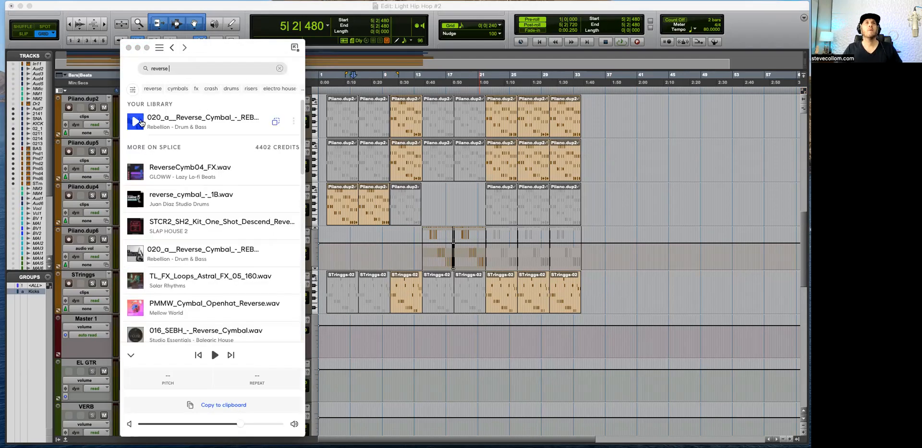
pyautogui.click(137, 123)
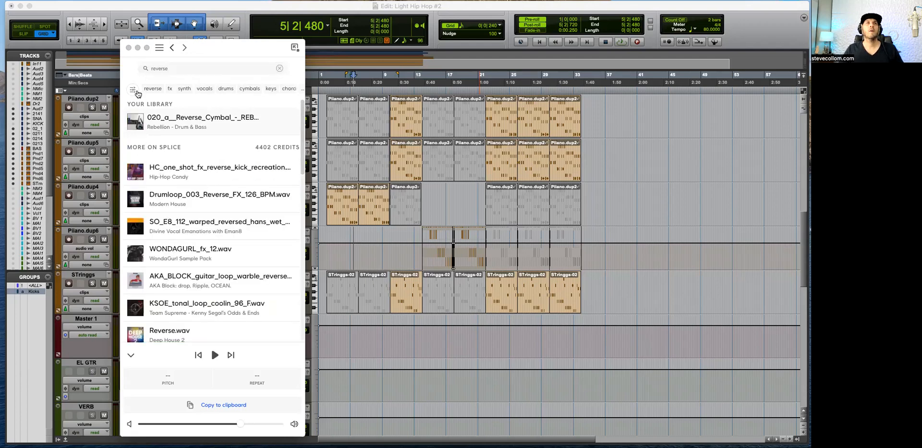
pyautogui.click(171, 48)
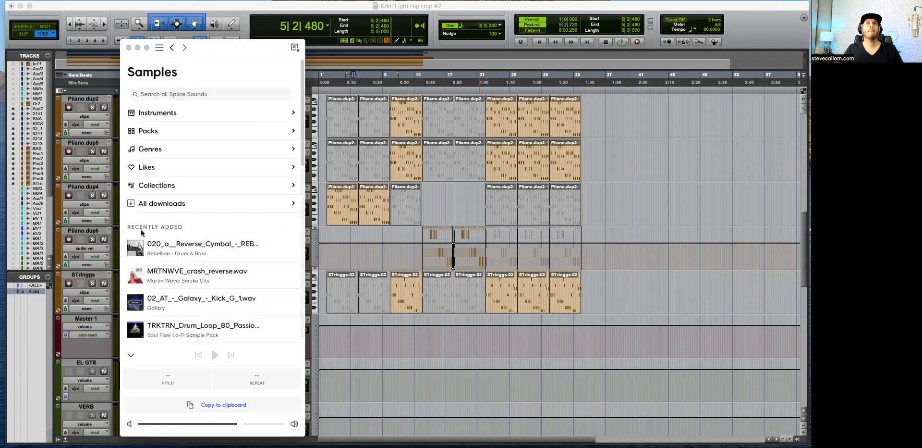
pyautogui.click(135, 275)
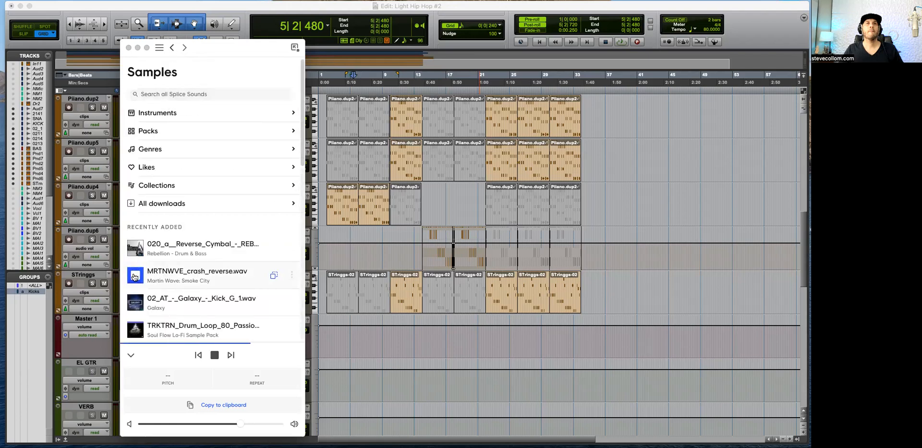
pyautogui.click(274, 277)
pyautogui.click(353, 330)
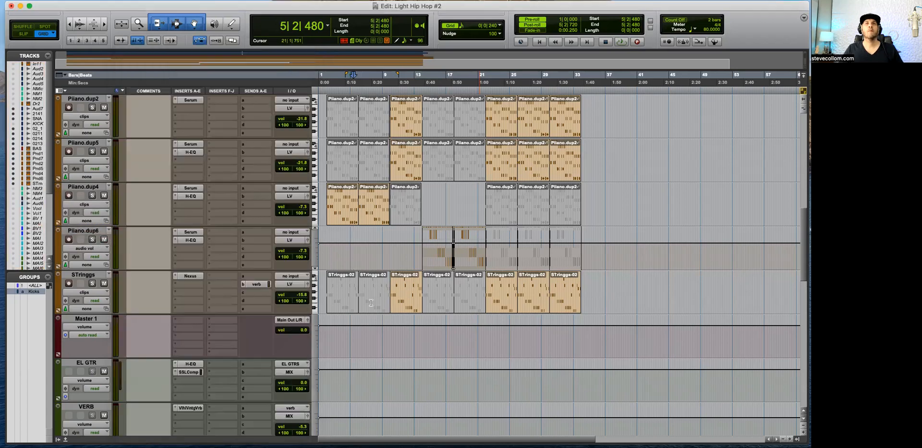
# Step: Locate the two imported reverse sample tracks at the session's end and move both between the PMBH2_F14160 and SNARE tracks
pyautogui.press('Return')
pyautogui.press('super+bracketright')
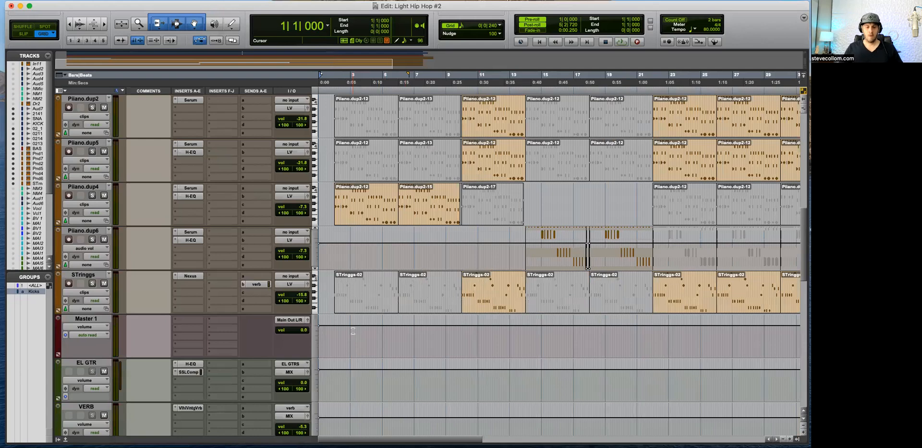
pyautogui.press('t')
pyautogui.scroll(-15, 353, 330)
pyautogui.press('t')
pyautogui.press('t')
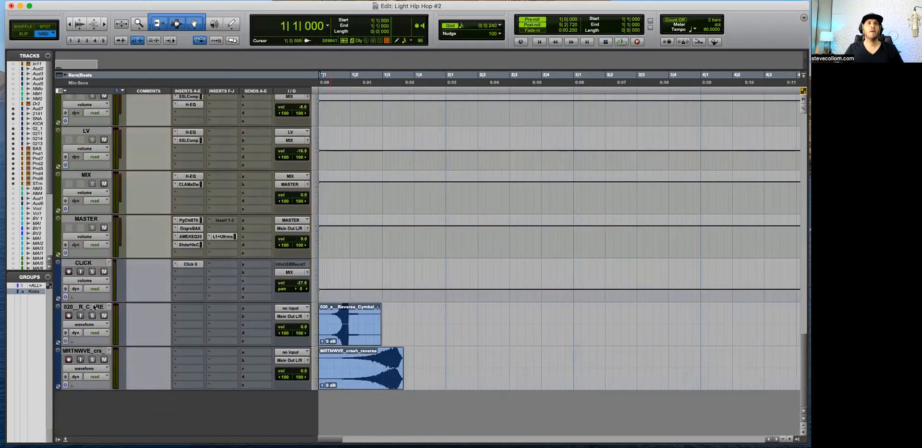
pyautogui.click(94, 307)
pyautogui.moveTo(90, 303); pyautogui.dragTo(128, 193)
pyautogui.press('super+bracketleft')
pyautogui.press('super+bracketleft')
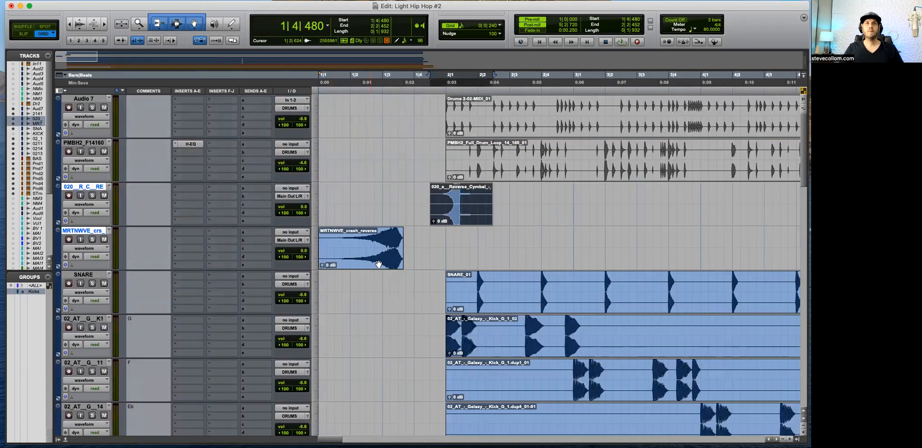
# Step: Move both imported reverse clips up to the start of bar 2 and reduce the displayed waveform height
pyautogui.moveTo(379, 264); pyautogui.dragTo(435, 254)
pyautogui.click(428, 232)
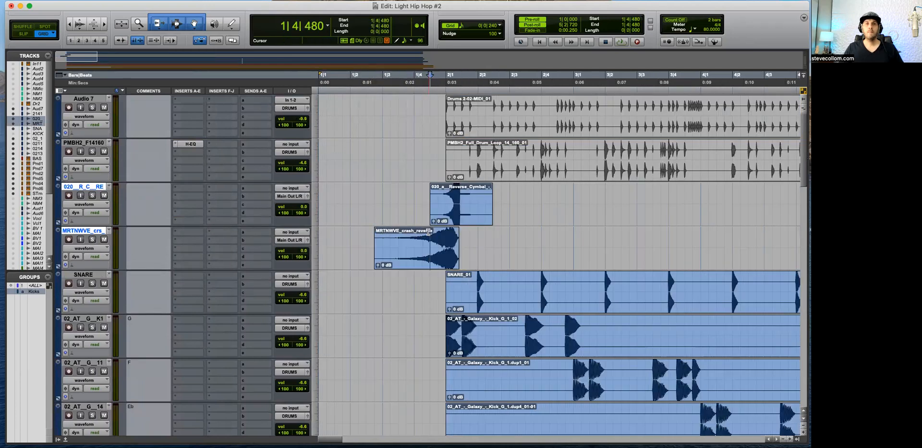
pyautogui.press('alt+super+bracketleft')
pyautogui.press('alt+super+bracketleft')
pyautogui.press('alt+super+bracketleft')
# Step: Place a spare copy of the MRTNWVE_crash_reverse clip further along its track in bar 3
pyautogui.click(473, 229)
pyautogui.click(427, 260)
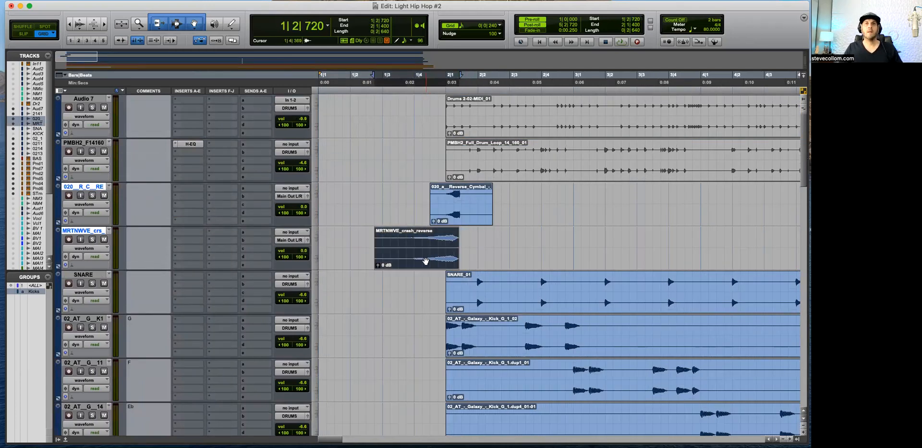
pyautogui.moveTo(428, 261); pyautogui.dragTo(696, 255)
# Step: Cut off the tail of the first MRTNWVE_crash_reverse clip from 2|1|240 onward
pyautogui.click(440, 237)
pyautogui.press('super+bracketright')
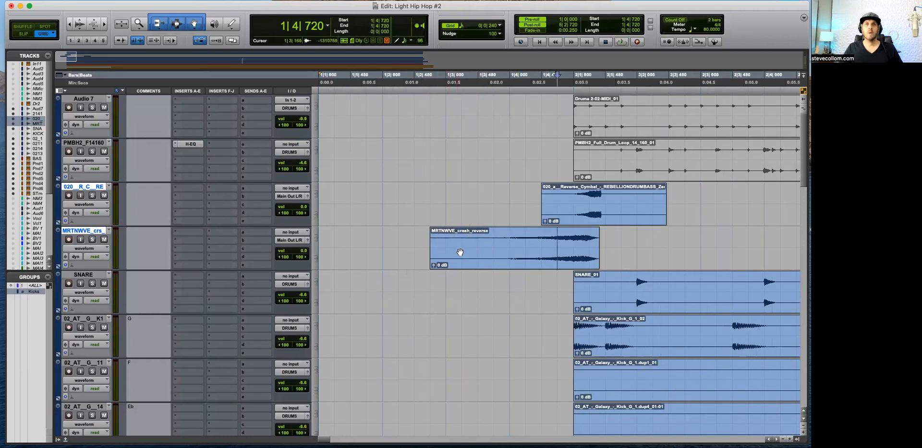
pyautogui.moveTo(622, 237); pyautogui.dragTo(590, 239)
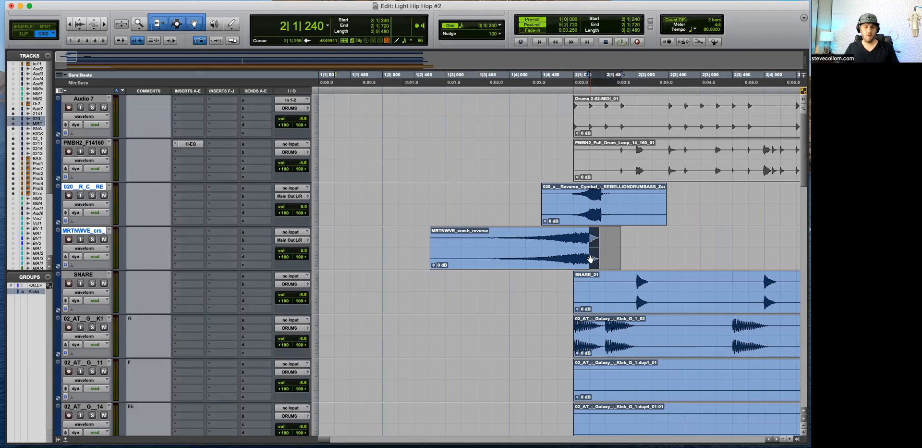
pyautogui.press('Delete')
# Step: Duplicate the trimmed crash clip directly behind itself and render the duplicate with the AudioSuite Reverse process
pyautogui.click(555, 265)
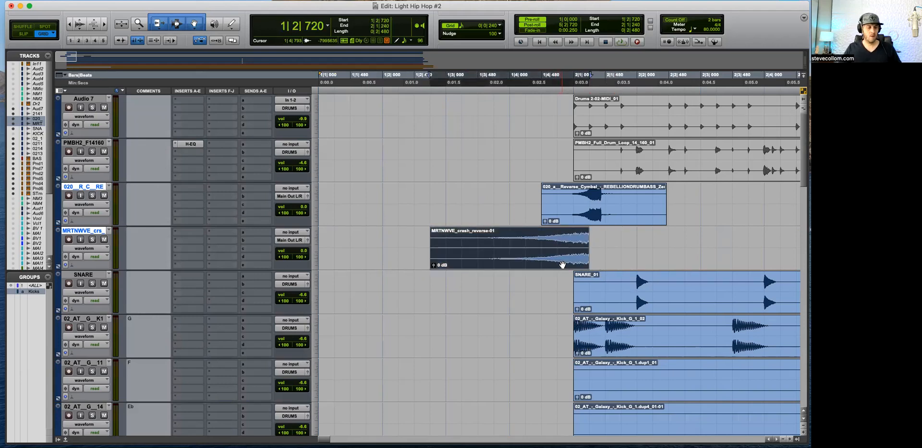
pyautogui.press('super+d')
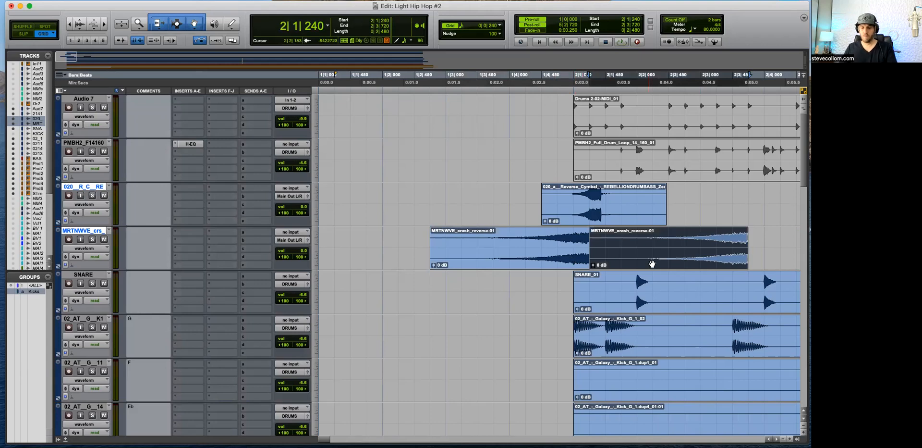
pyautogui.press('ctrl+alt+super+r')
pyautogui.press('Return')
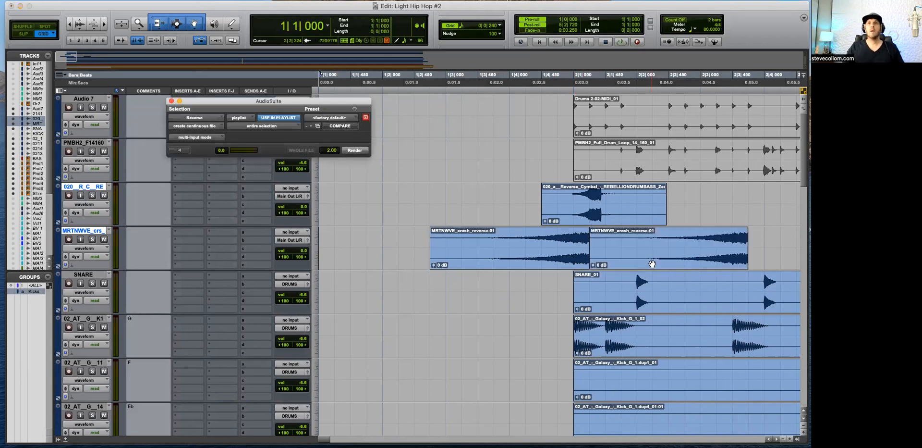
pyautogui.click(690, 263)
pyautogui.click(356, 151)
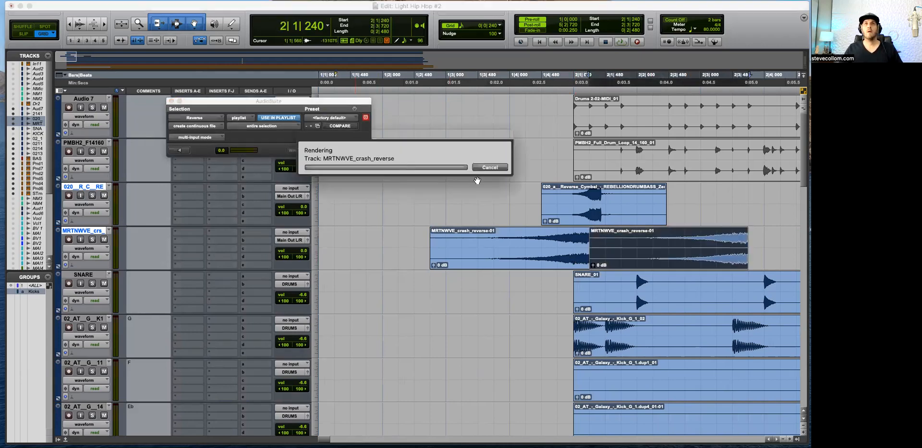
# Step: Close the AudioSuite window, solo the MRTNWVE crash track and listen to the join between the original and reversed clips
pyautogui.click(575, 243)
pyautogui.press('space')
pyautogui.click(91, 240)
pyautogui.click(171, 102)
pyautogui.press('t')
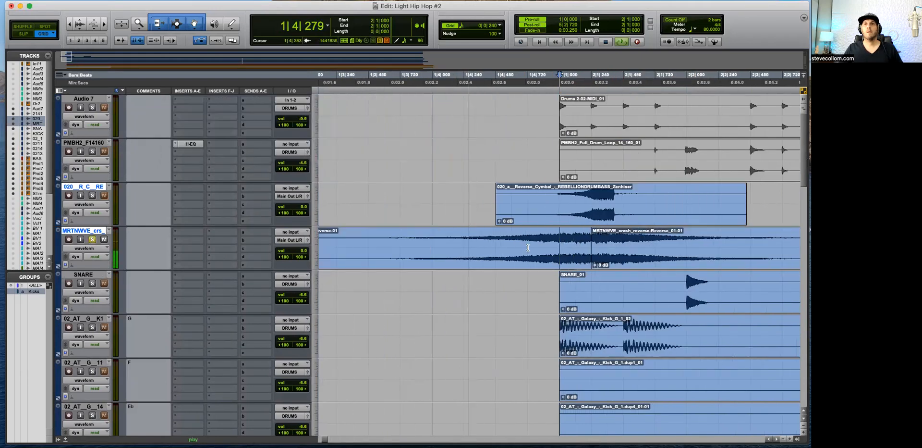
pyautogui.press('r')
pyautogui.click(605, 245)
pyautogui.press('space')
pyautogui.press('space')
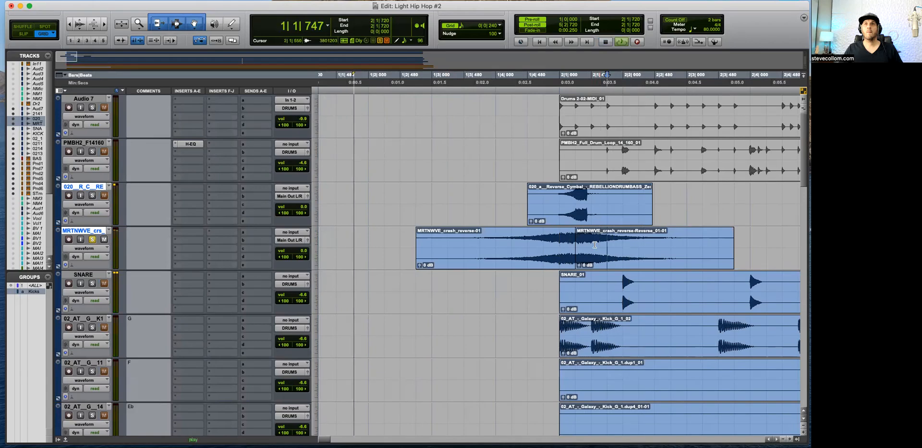
pyautogui.press('t')
pyautogui.press('r')
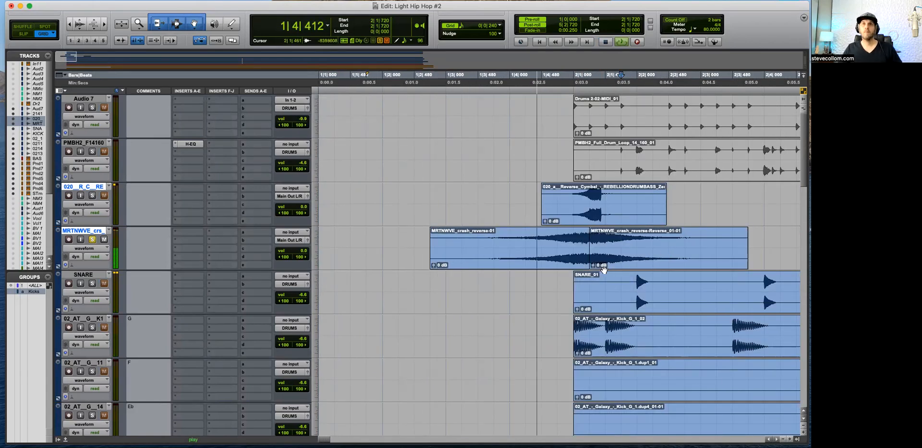
pyautogui.press('space')
# Step: Switch to Slip mode, shift the reversed crash clip to start at 2|1|225 and play across the join
pyautogui.click(601, 245)
pyautogui.press('t')
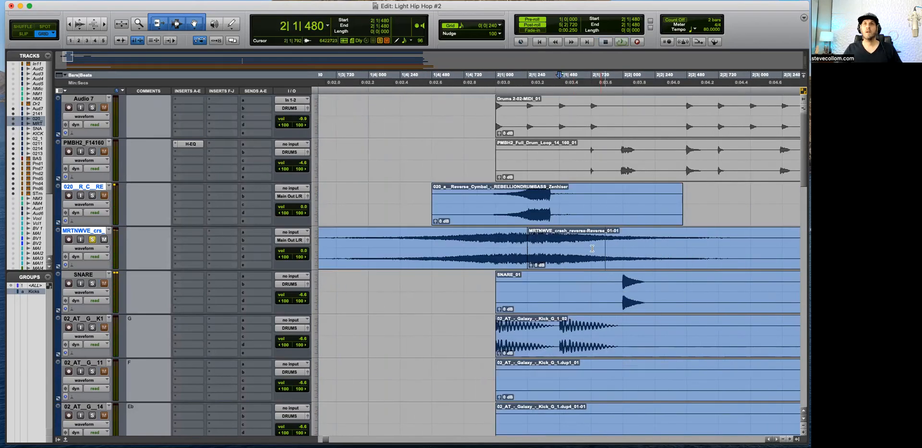
pyautogui.press('F3')
pyautogui.moveTo(539, 260); pyautogui.dragTo(553, 264)
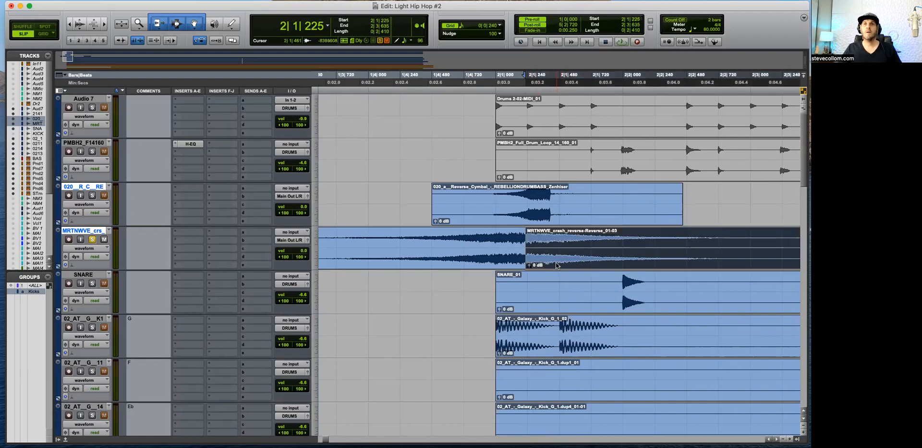
pyautogui.click(496, 239)
pyautogui.press('r')
pyautogui.press('space')
pyautogui.press('r')
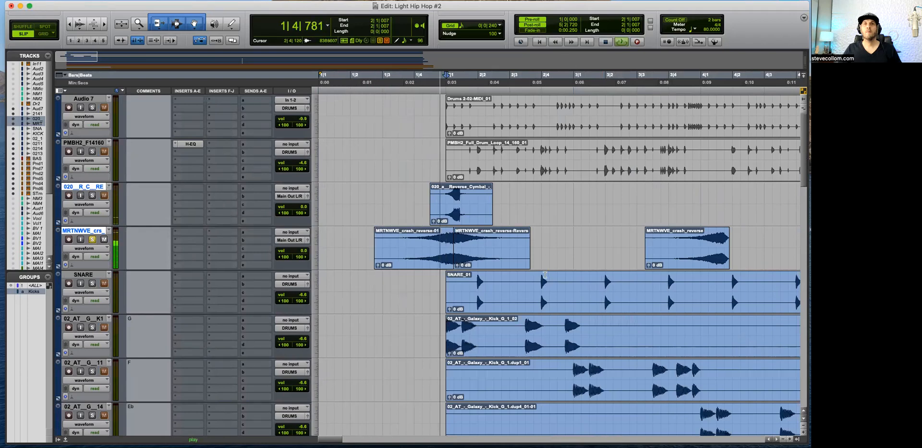
pyautogui.press('space')
# Step: Extend the end of the first crash clip slightly over the reversed clip and audition the join
pyautogui.press('t')
pyautogui.press('t')
pyautogui.press('t')
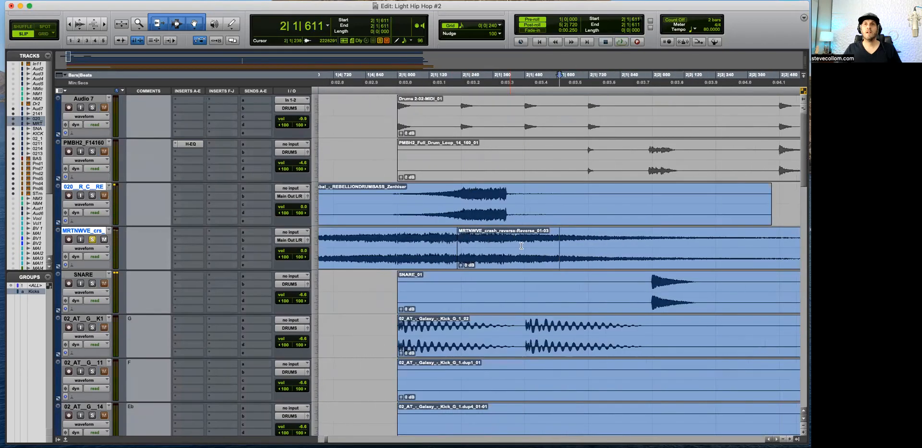
pyautogui.click(488, 261)
pyautogui.moveTo(454, 242); pyautogui.dragTo(457, 251)
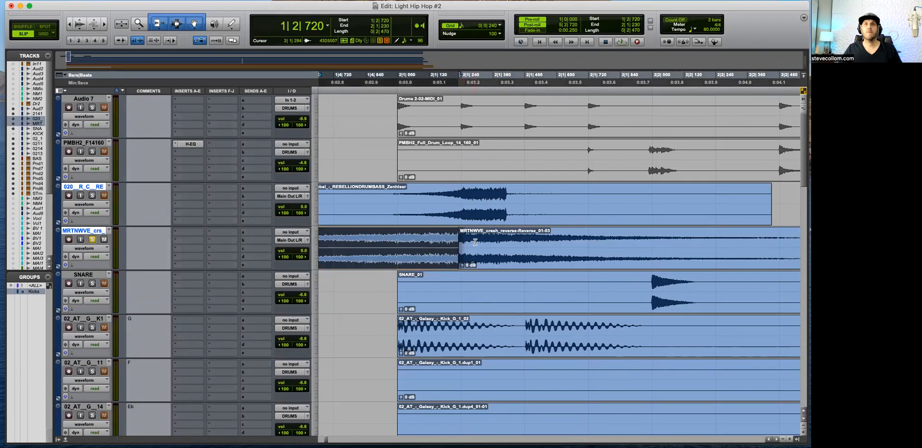
pyautogui.press('r')
pyautogui.click(561, 240)
pyautogui.press('space')
pyautogui.press('r')
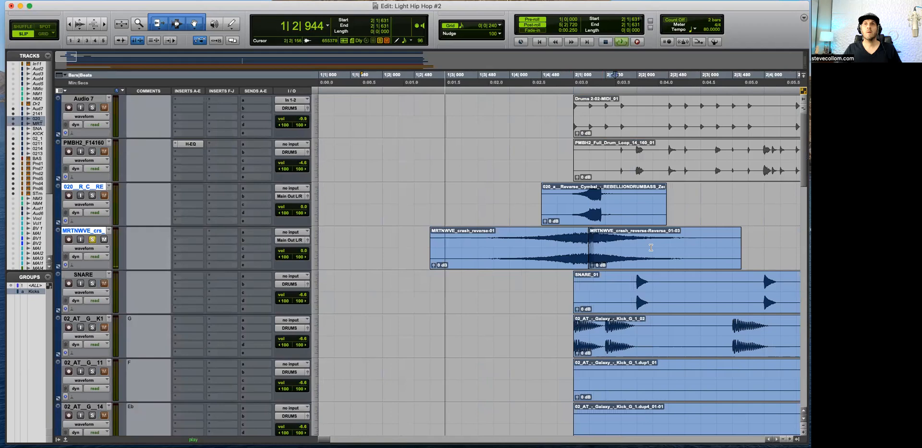
pyautogui.press('space')
# Step: Shift the reversed crash clip earlier to start at 2|1|220 and listen to the transition between the clips
pyautogui.press('t')
pyautogui.press('t')
pyautogui.moveTo(409, 245); pyautogui.dragTo(428, 255)
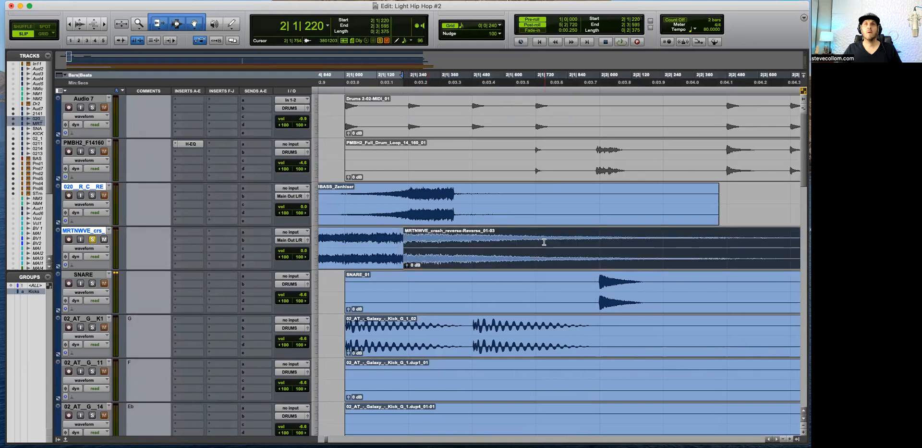
pyautogui.click(545, 242)
pyautogui.click(649, 235)
pyautogui.press('r')
pyautogui.press('space')
pyautogui.press('r')
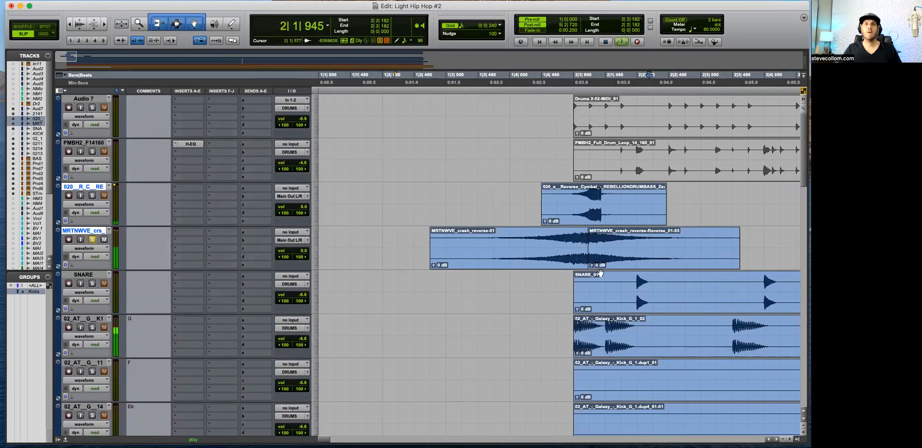
# Step: Examine the boundary between the original and reversed crash clips at close waveform detail
pyautogui.click(597, 250)
pyautogui.press('t')
pyautogui.press('t')
pyautogui.press('t')
pyautogui.press('t')
pyautogui.press('t')
pyautogui.press('t')
pyautogui.press('t')
pyautogui.press('t')
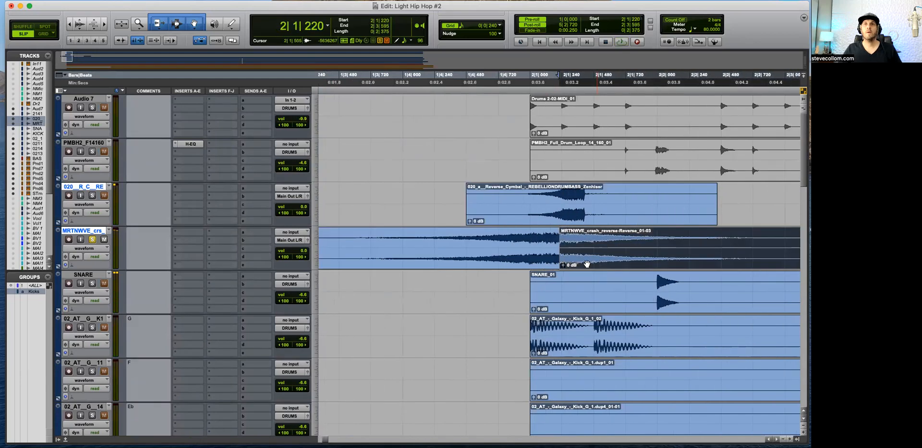
pyautogui.click(562, 267)
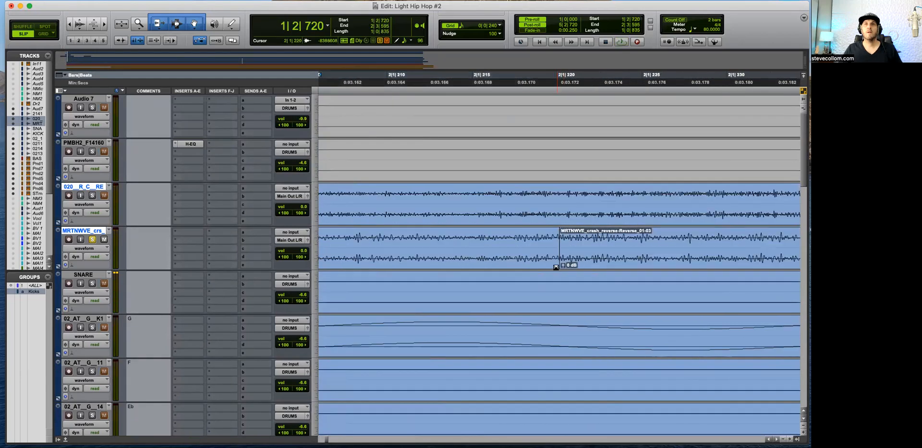
pyautogui.press('r')
pyautogui.press('r')
pyautogui.press('r')
pyautogui.press('r')
# Step: Play the joined crash clips once more and return to Grid mode
pyautogui.press('r')
pyautogui.press('r')
pyautogui.press('r')
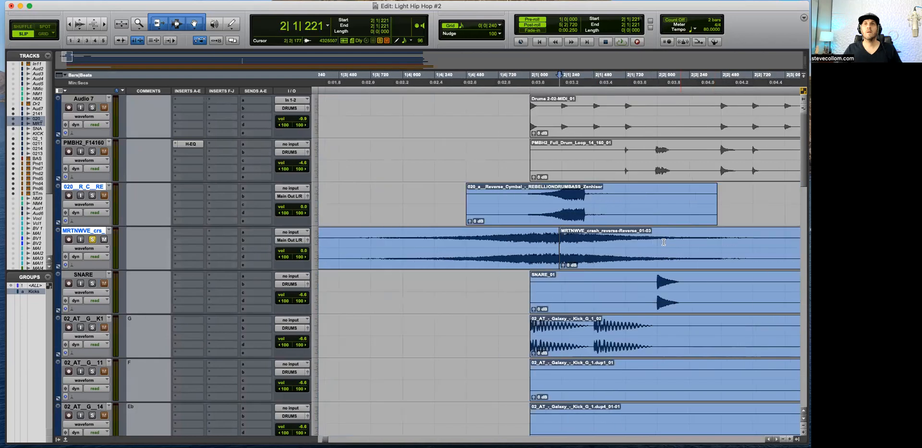
pyautogui.click(650, 239)
pyautogui.press('space')
pyautogui.press('r')
pyautogui.press('r')
pyautogui.press('F4')
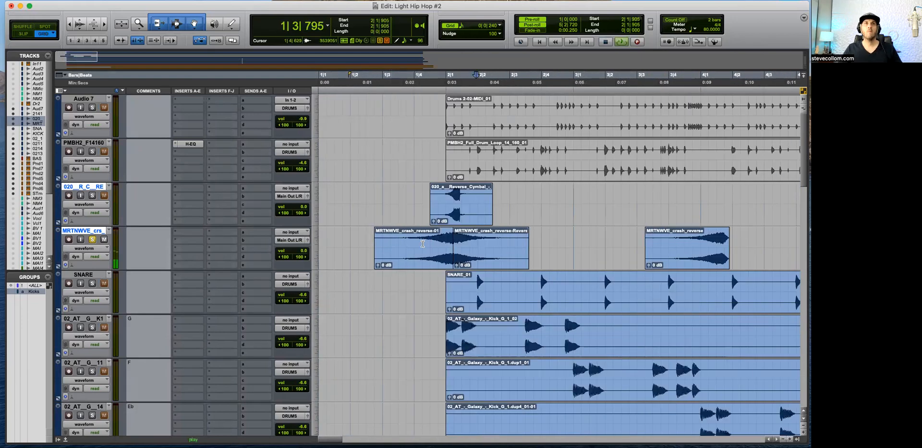
# Step: Trim both outer ends of the joined crash clips so they span from 1|3|000 to 2|3|480
pyautogui.moveTo(359, 238); pyautogui.dragTo(446, 235)
pyautogui.press('Delete')
pyautogui.click(490, 262)
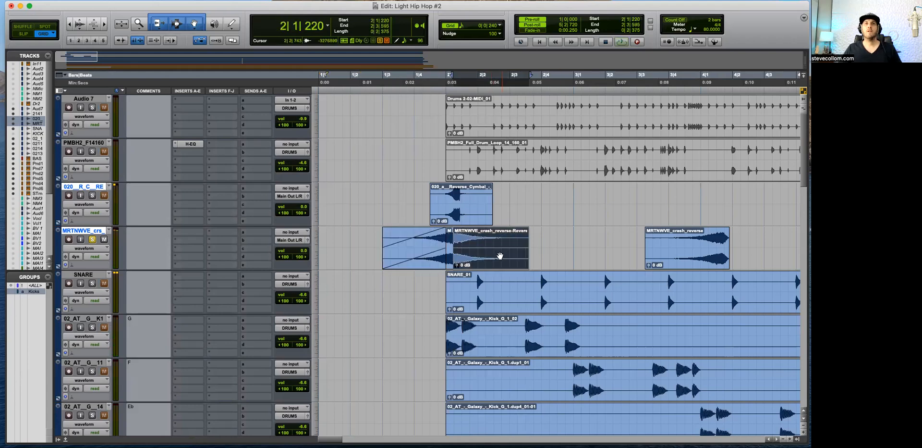
pyautogui.click(450, 267)
pyautogui.keyDown('shift'); pyautogui.click(495, 261); pyautogui.keyUp('shift')
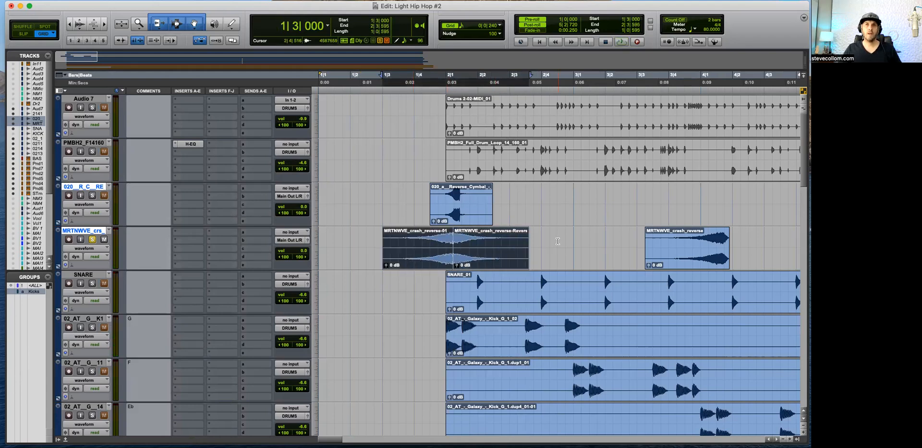
pyautogui.moveTo(558, 241); pyautogui.dragTo(526, 248)
# Step: Consolidate the original and reversed crash clips into a single clip
pyautogui.click(500, 261)
pyautogui.keyDown('shift'); pyautogui.click(416, 264); pyautogui.keyUp('shift')
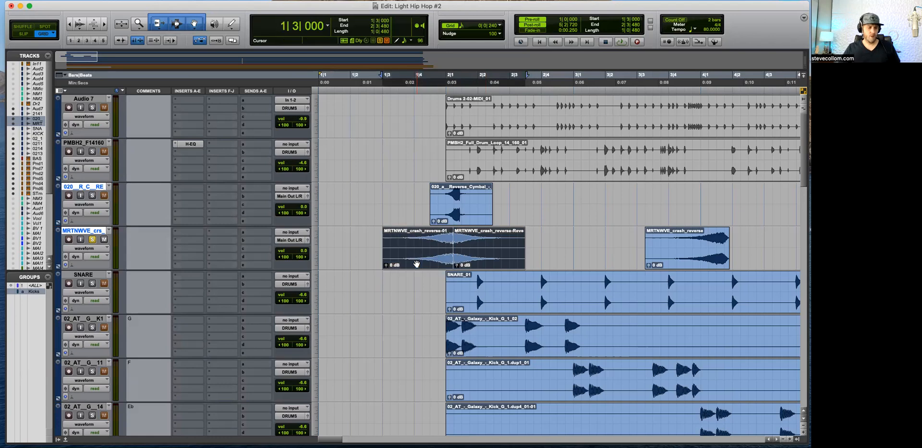
pyautogui.hotkey('alt', 'shift', '3')
# Step: Move the consolidated crash clip along its track so it starts at 6|4|240
pyautogui.press('r')
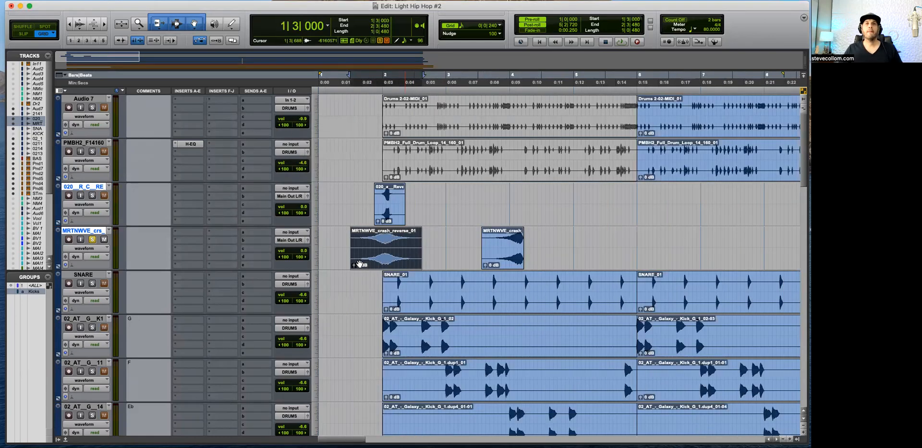
pyautogui.press('r')
pyautogui.moveTo(414, 262); pyautogui.dragTo(447, 262)
pyautogui.moveTo(353, 262); pyautogui.dragTo(523, 261)
# Step: Move the spare unedited MRTNWVE_crash_reverse clip to the session start and mute it
pyautogui.click(452, 262)
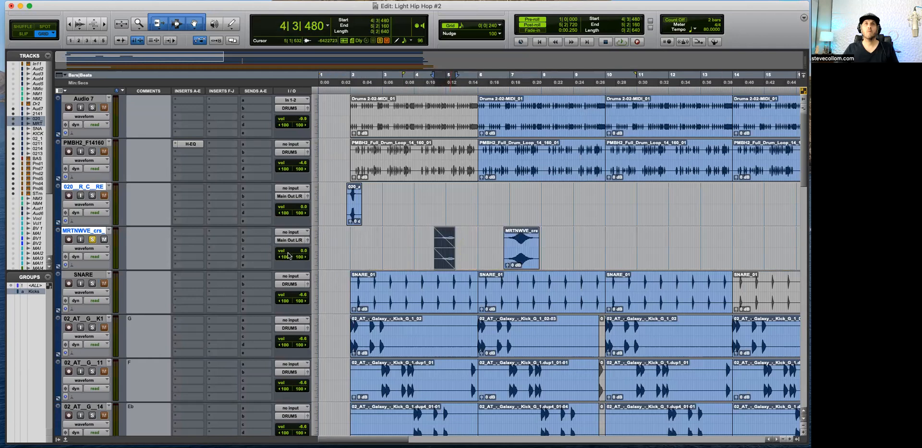
pyautogui.click(380, 244)
pyautogui.press('super+z')
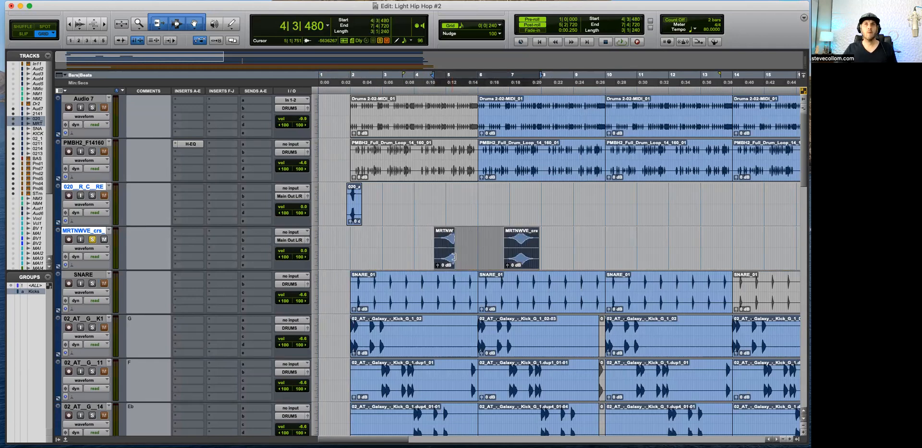
pyautogui.press('super+z')
pyautogui.press('super+z')
pyautogui.click(364, 242)
# Step: Move the 020_a__Reverse_Cymbal clip to 6|4|240, aligned with the start of the consolidated crash clip
pyautogui.moveTo(350, 221); pyautogui.dragTo(432, 230)
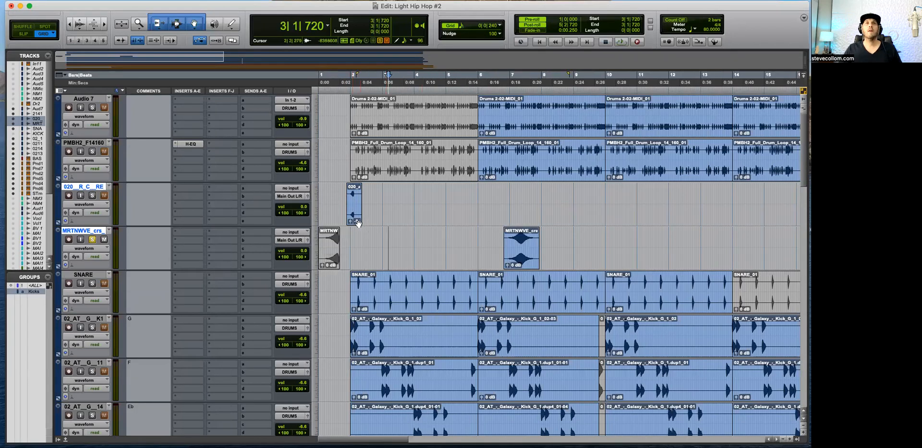
pyautogui.moveTo(355, 211); pyautogui.dragTo(511, 202)
pyautogui.click(497, 196)
pyautogui.press('super+bracketright')
pyautogui.press('super+bracketright')
pyautogui.press('super+bracketright')
pyautogui.press('super+bracketright')
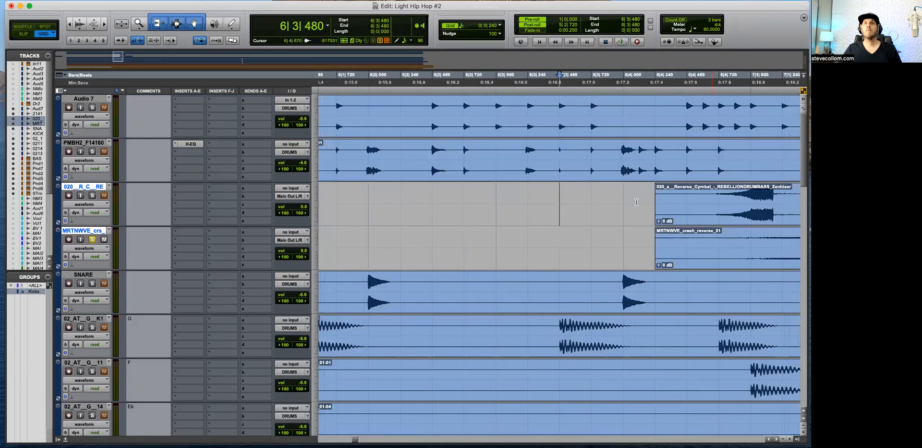
pyautogui.press('super+bracketleft')
pyautogui.press('super+bracketleft')
pyautogui.press('super+bracketright')
pyautogui.press('super+bracketleft')
# Step: Place a spare copy of the reverse cymbal clip in bar 5 and duplicate the original directly behind itself
pyautogui.click(580, 215)
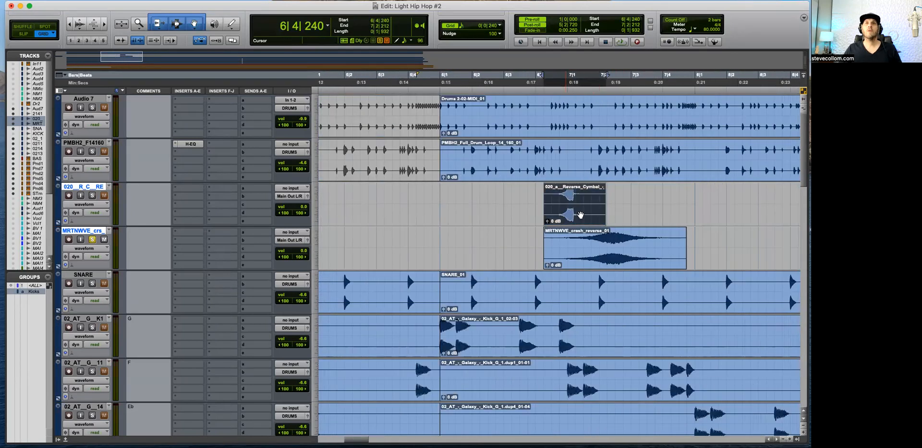
pyautogui.moveTo(580, 214); pyautogui.dragTo(405, 214)
pyautogui.click(587, 216)
pyautogui.press('super+d')
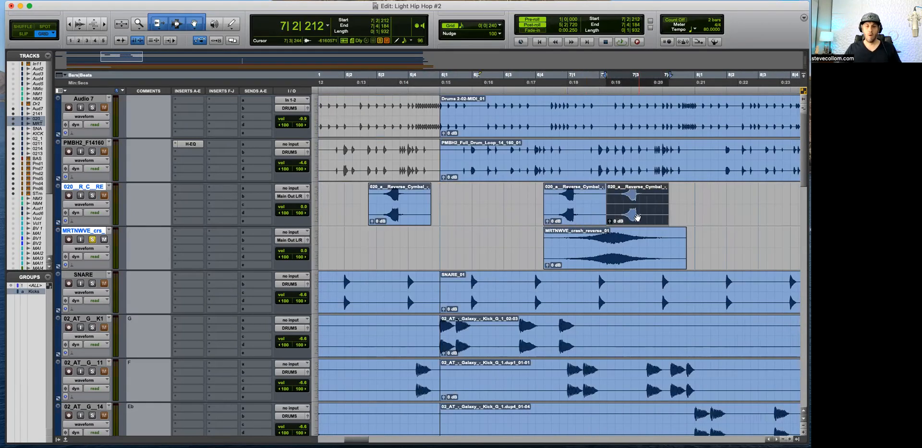
# Step: Render the duplicated reverse cymbal clip at 7|2|212 with the AudioSuite Reverse process
pyautogui.hotkey('ctrl', 'r')
pyautogui.click(355, 151)
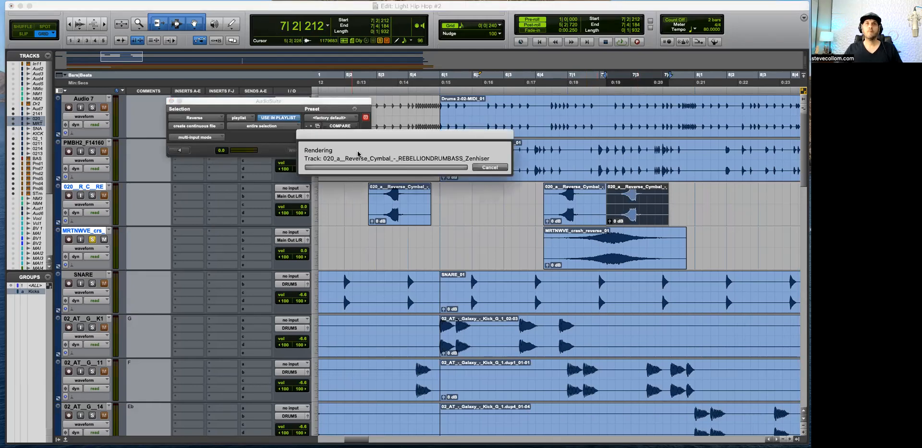
pyautogui.click(355, 150)
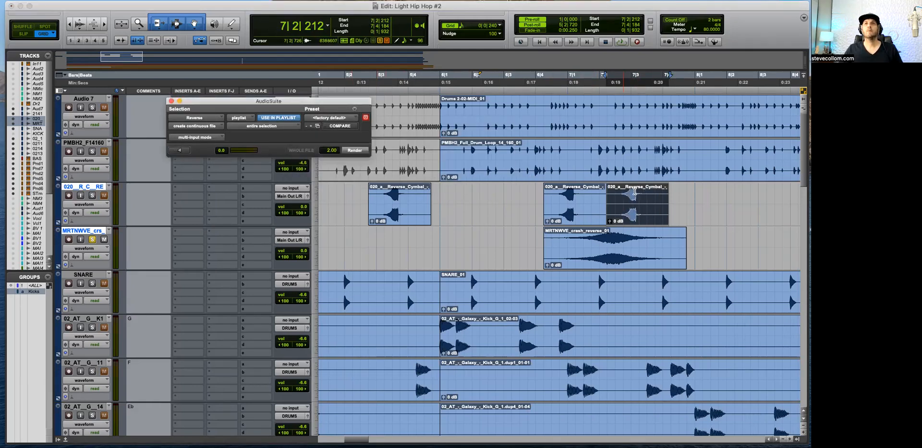
# Step: Move the reversed cymbal copy to 7|1|480 and switch the edit mode to Slip
pyautogui.click(642, 199)
pyautogui.click(652, 213)
pyautogui.click(640, 208)
pyautogui.moveTo(612, 200); pyautogui.dragTo(593, 217)
pyautogui.click(171, 100)
pyautogui.press('t')
pyautogui.press('t')
pyautogui.press('F2')
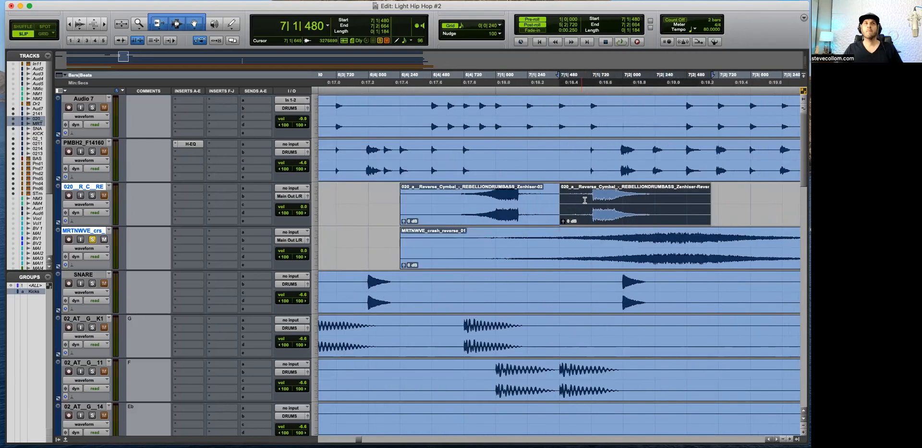
# Step: Split the reversed cymbal copy near its loudest point and move the decaying part to 7|1|168, against the first clip's peak
pyautogui.click(593, 198)
pyautogui.press('b')
pyautogui.moveTo(628, 221); pyautogui.dragTo(421, 213)
pyautogui.press('t')
pyautogui.press('t')
pyautogui.press('t')
pyautogui.press('t')
pyautogui.press('t')
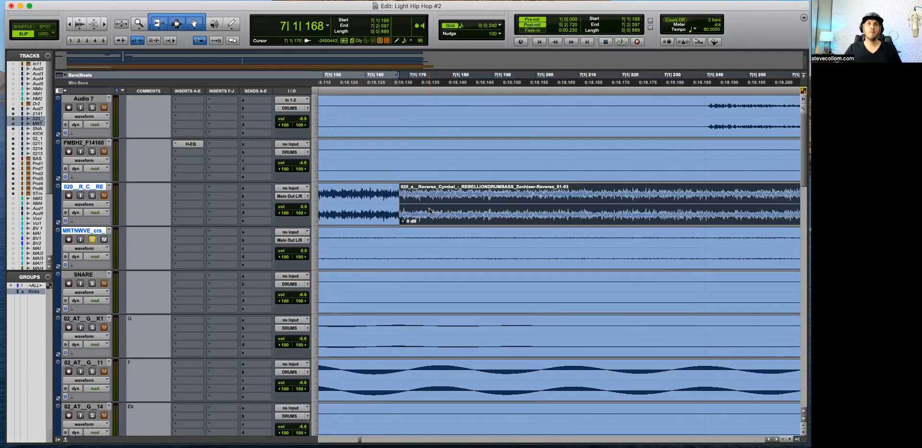
# Step: Inspect the joint between the two reverse cymbal pieces up close and audition it with the cymbal track soloed
pyautogui.press('r')
pyautogui.press('t')
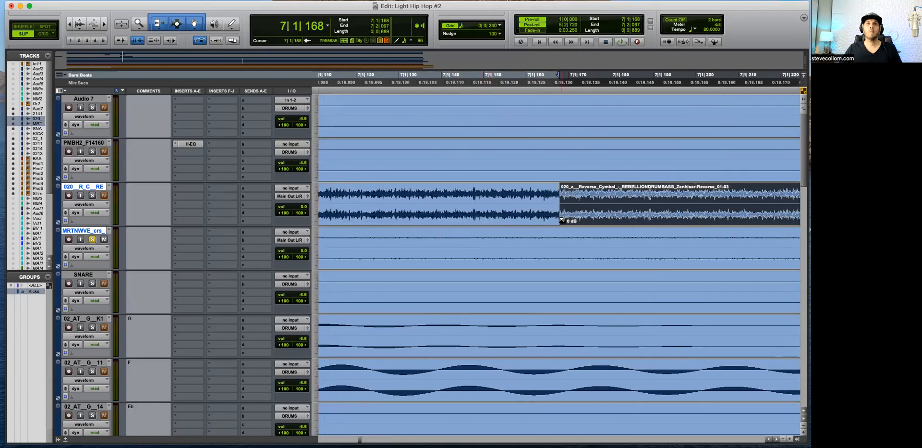
pyautogui.click(558, 222)
pyautogui.press('r')
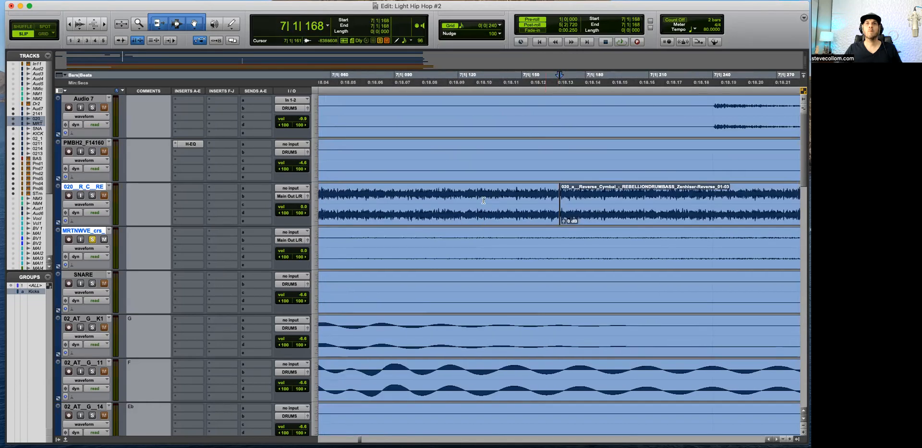
pyautogui.press('r')
pyautogui.click(639, 193)
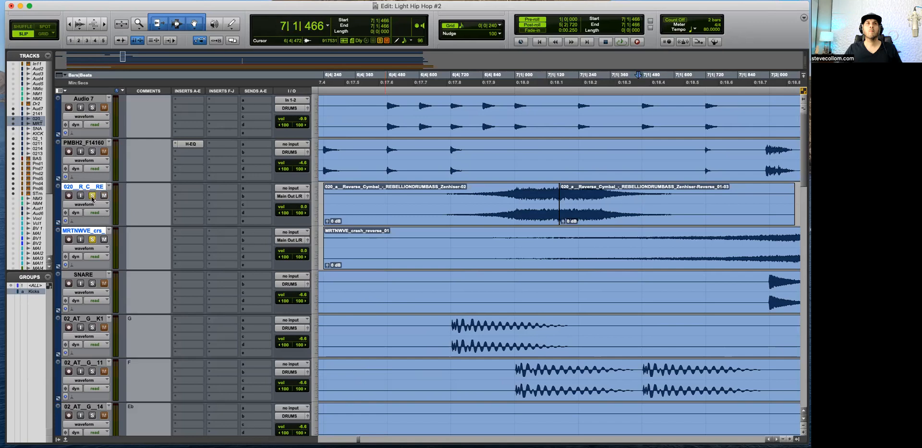
pyautogui.press('r')
pyautogui.press('r')
pyautogui.press('r')
pyautogui.press('space')
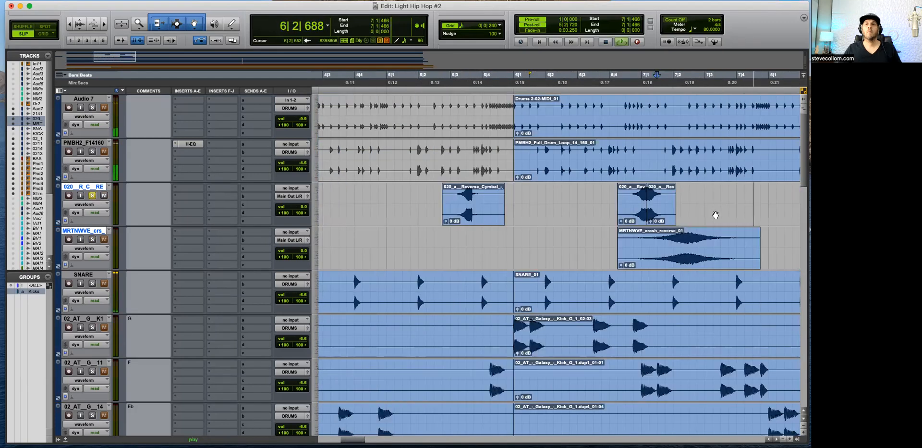
pyautogui.press('t')
pyautogui.press('space')
pyautogui.press('space')
pyautogui.press('r')
pyautogui.press('r')
pyautogui.press('space')
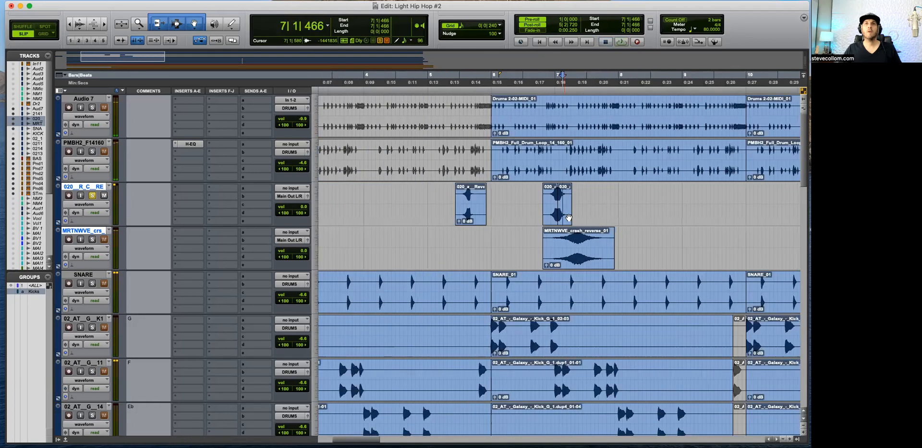
# Step: Consolidate the two reverse cymbal pieces into one clip from 6|4|240 to 7|2|097
pyautogui.press('t')
pyautogui.press('t')
pyautogui.press('super+z')
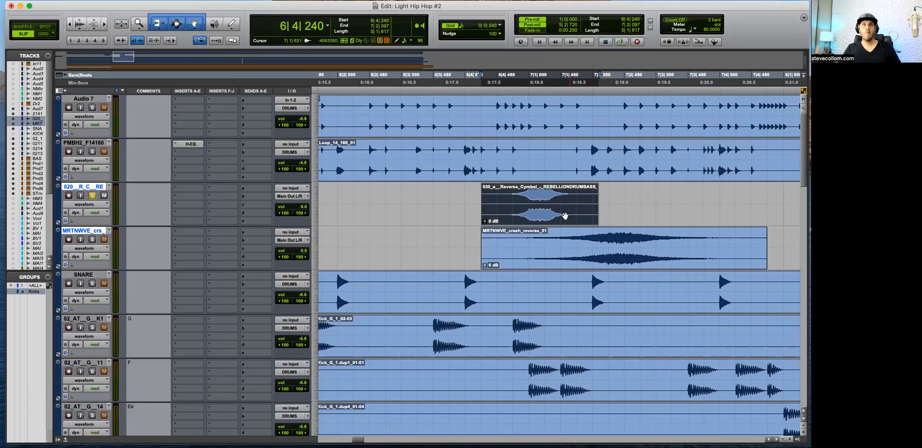
# Step: Move the spare reverse cymbal clip to the session start, mute it and take the cymbal track out of solo
pyautogui.press('r')
pyautogui.press('r')
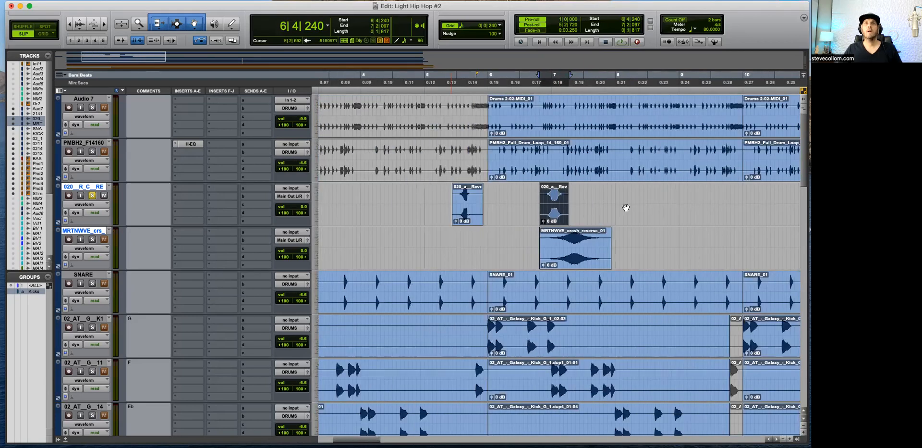
pyautogui.press('t')
pyautogui.press('t')
pyautogui.press('t')
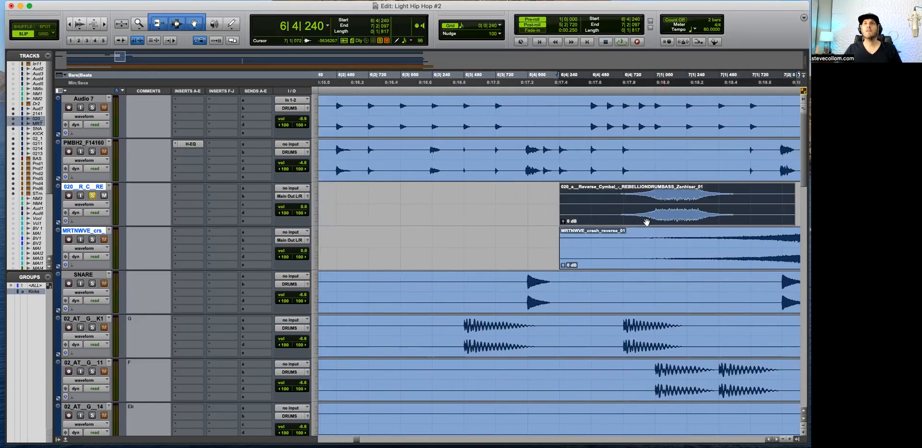
pyautogui.press('r')
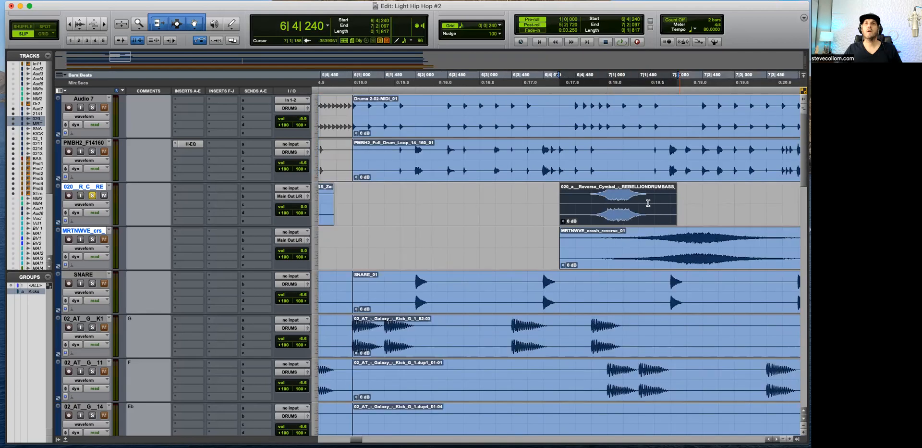
pyautogui.press('r')
pyautogui.press('r')
pyautogui.press('r')
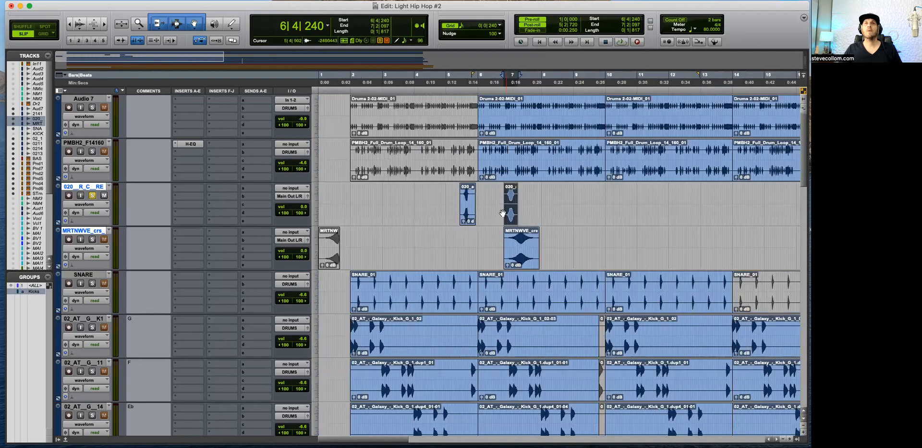
pyautogui.moveTo(467, 206); pyautogui.dragTo(291, 222)
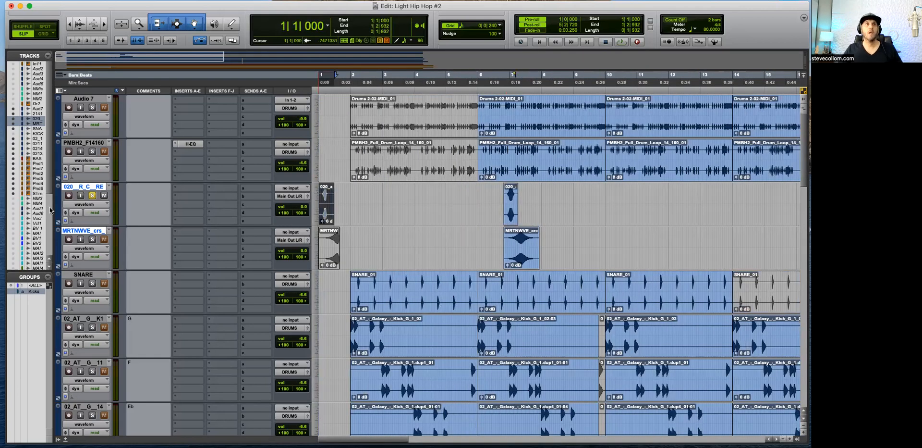
pyautogui.click(93, 196)
pyautogui.click(538, 199)
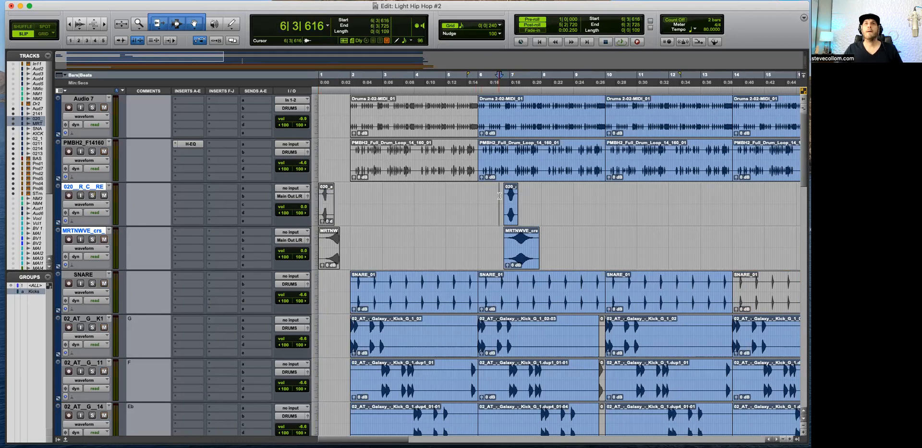
# Step: Move the MRTNWVE_crash_reverse clip to 5|3|000 so it swells into bar 6, working in Grid mode
pyautogui.press('t')
pyautogui.press('space')
pyautogui.press('t')
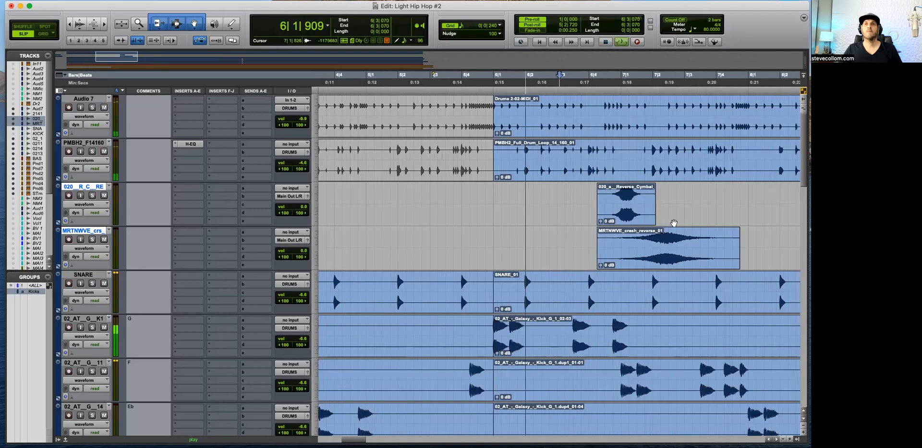
pyautogui.press('r')
pyautogui.moveTo(617, 255); pyautogui.dragTo(543, 257)
pyautogui.press('t')
pyautogui.moveTo(645, 257); pyautogui.dragTo(621, 260)
pyautogui.press('F4')
# Step: Try placing the consolidated reverse cymbal clip at 5|4|000 and audition it with the crash swell
pyautogui.click(577, 219)
pyautogui.press('space')
pyautogui.moveTo(720, 204); pyautogui.dragTo(588, 204)
pyautogui.press('t')
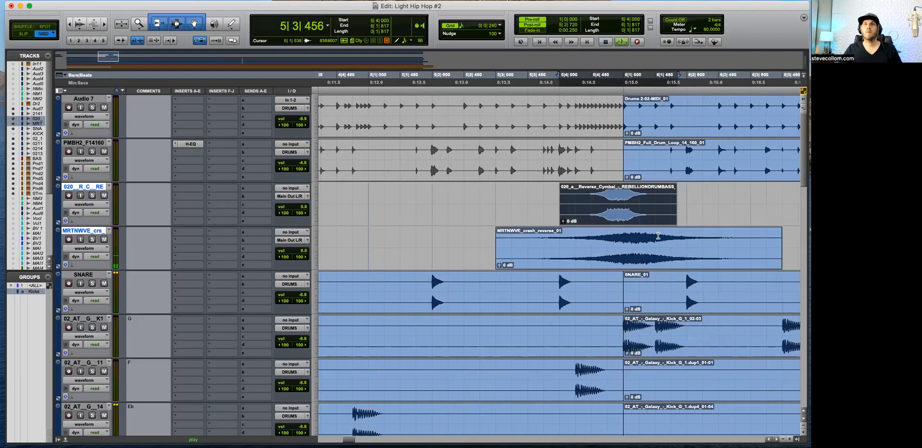
pyautogui.press('r')
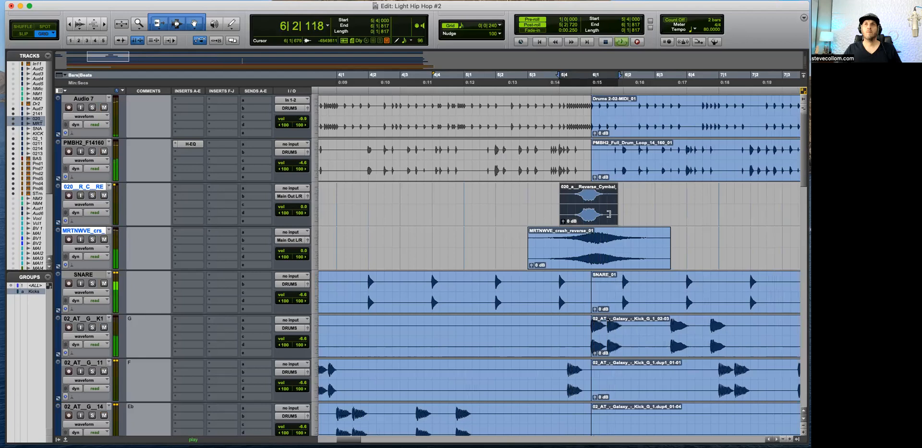
pyautogui.press('space')
pyautogui.press('t')
pyautogui.moveTo(647, 212); pyautogui.dragTo(647, 213)
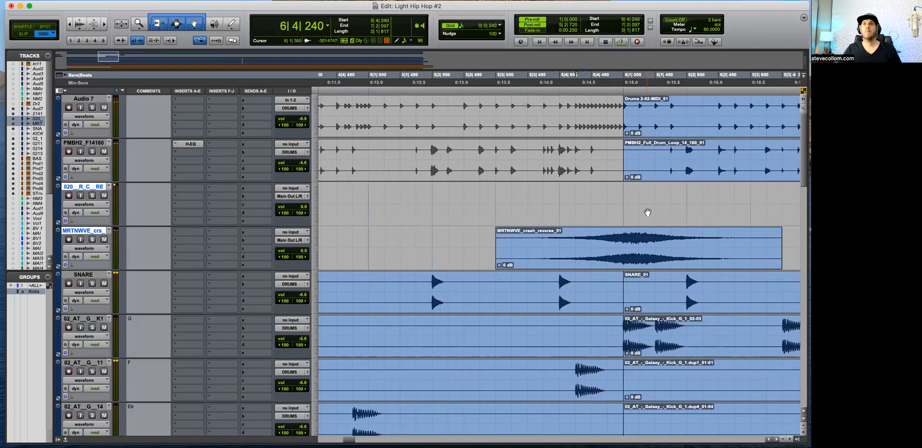
# Step: Shift the reverse cymbal clip so it peaks at 7|1|000 and give it a fade-in from 6|4|240 to 7|1|000
pyautogui.press('r')
pyautogui.press('r')
pyautogui.press('t')
pyautogui.press('t')
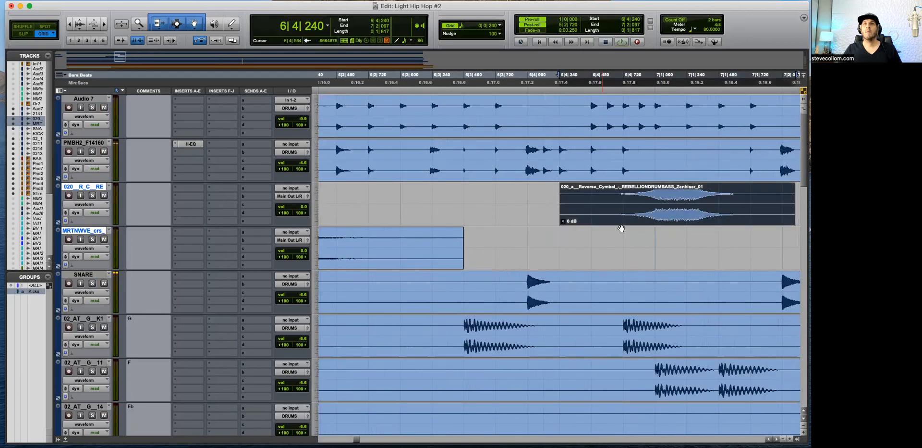
pyautogui.moveTo(659, 222)
pyautogui.mouseDown()
pyautogui.moveTo(630, 223)
pyautogui.moveTo(664, 226)
pyautogui.mouseUp()
pyautogui.press('F2')
pyautogui.press('F4')
pyautogui.moveTo(534, 196); pyautogui.dragTo(655, 197)
pyautogui.press('Delete')
pyautogui.press('r')
pyautogui.press('r')
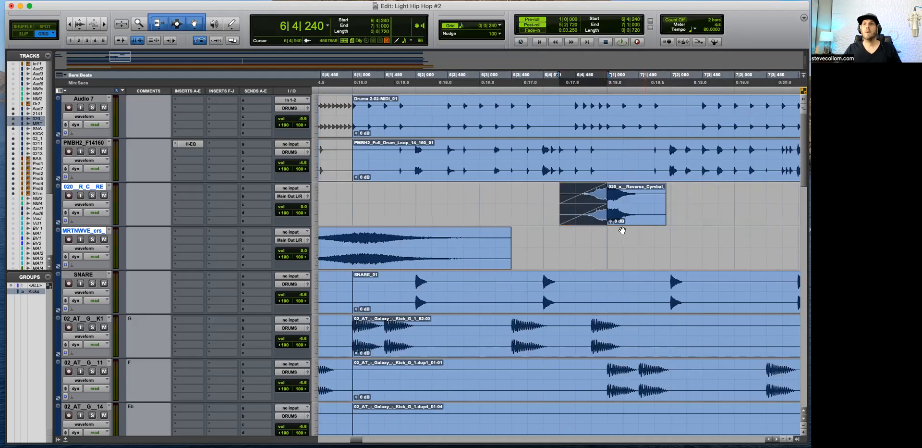
# Step: Move the faded reverse cymbal one bar earlier so its peak lands on 6|1|000, and audition the transition
pyautogui.moveTo(601, 217); pyautogui.dragTo(476, 216)
pyautogui.moveTo(481, 220); pyautogui.dragTo(474, 221)
pyautogui.press('space')
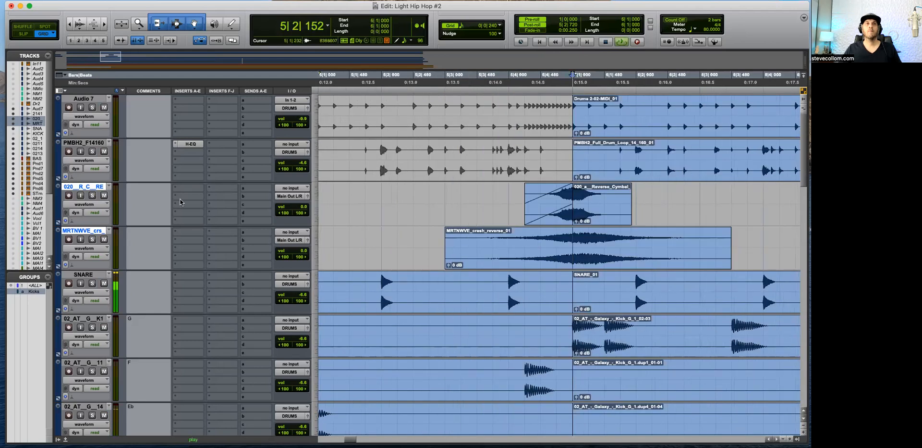
pyautogui.press('space')
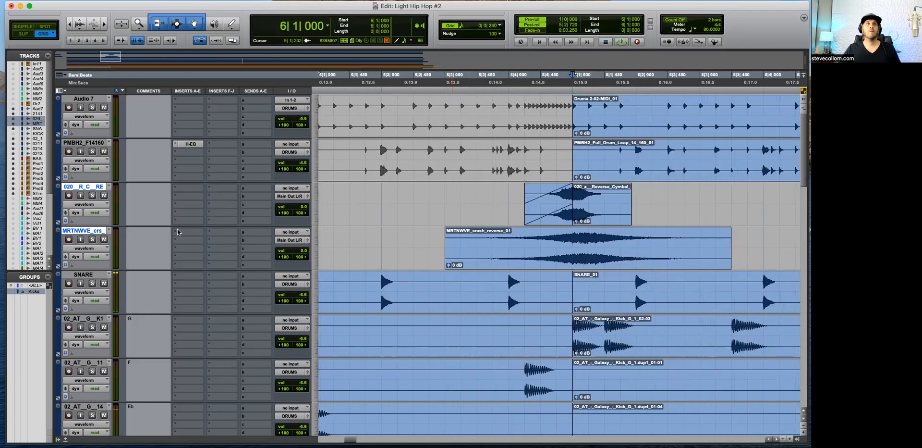
# Step: Route the outputs of the reverse cymbal and crash reverse tracks to the DRUMS stereo bus
pyautogui.click(291, 197)
pyautogui.moveTo(298, 204)
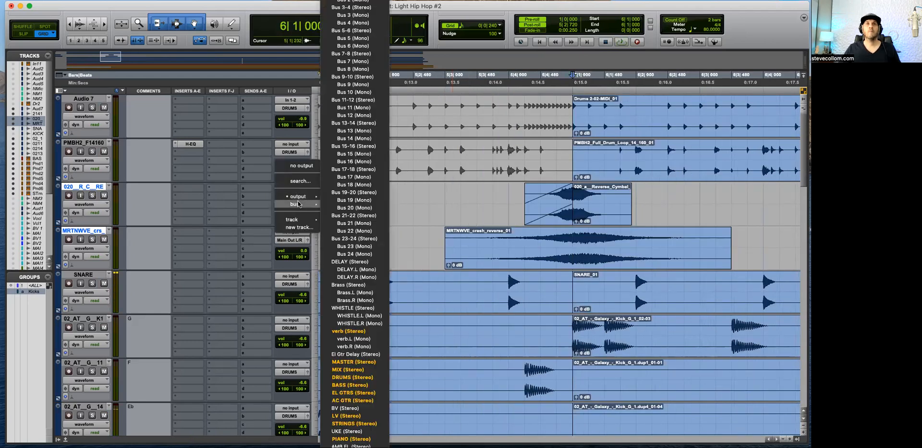
pyautogui.click(343, 377)
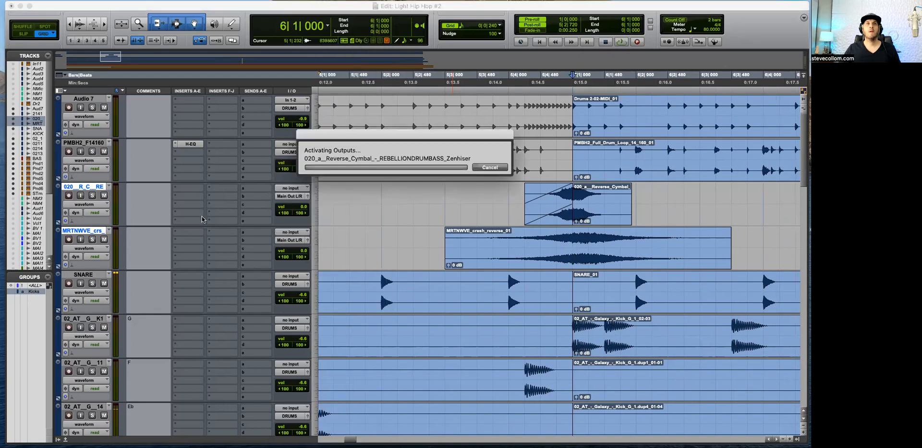
# Step: Add a verb bus send to the reverse cymbal and crash reverse tracks, setting the cymbal's send to about -18.6 dB
pyautogui.click(257, 196)
pyautogui.moveTo(281, 205)
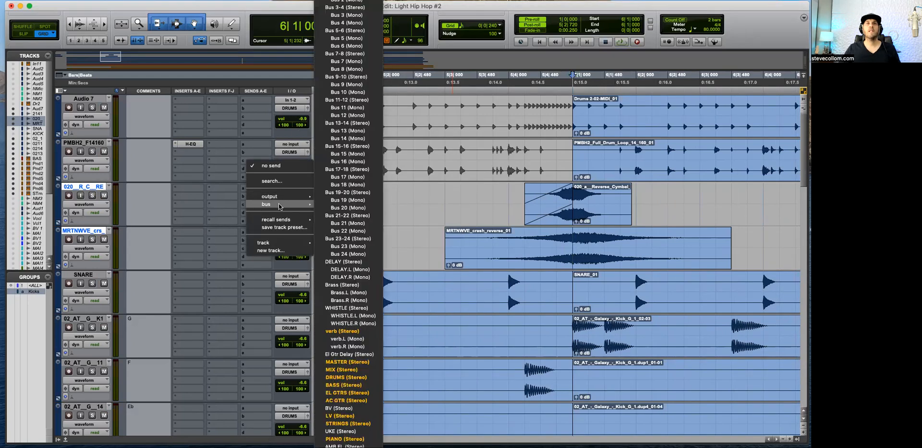
pyautogui.click(349, 331)
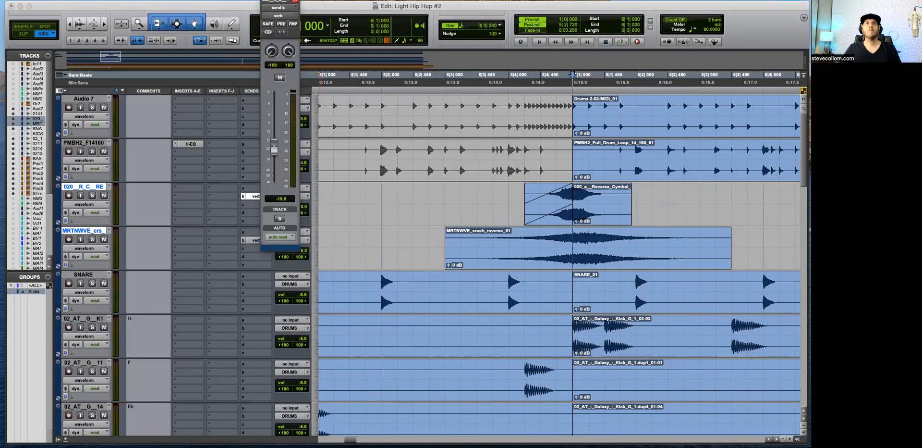
pyautogui.click(258, 78)
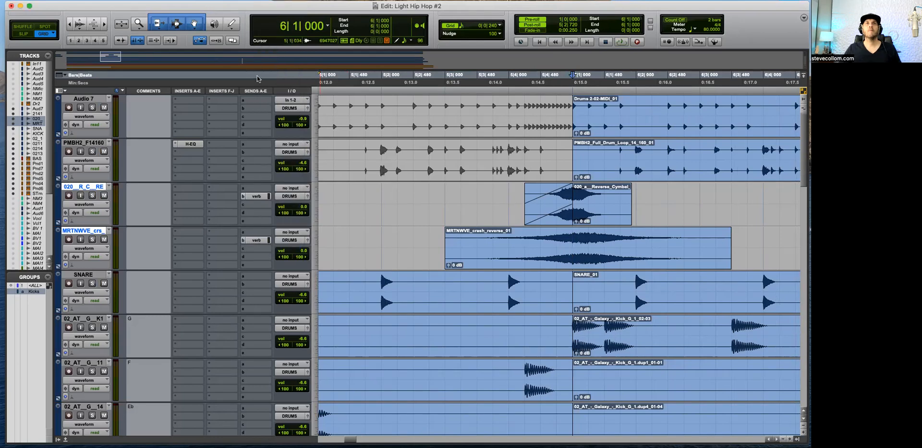
pyautogui.click(259, 240)
# Step: Balance the swells during playback: cymbal volume -18.5 dB, crash reverse volume about -20.6 dB and crash verb send about -6.6 dB
pyautogui.press('space')
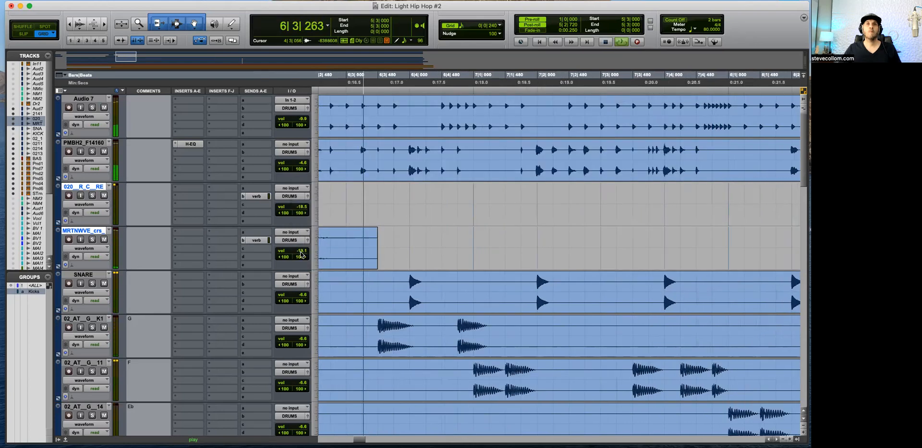
pyautogui.click(256, 239)
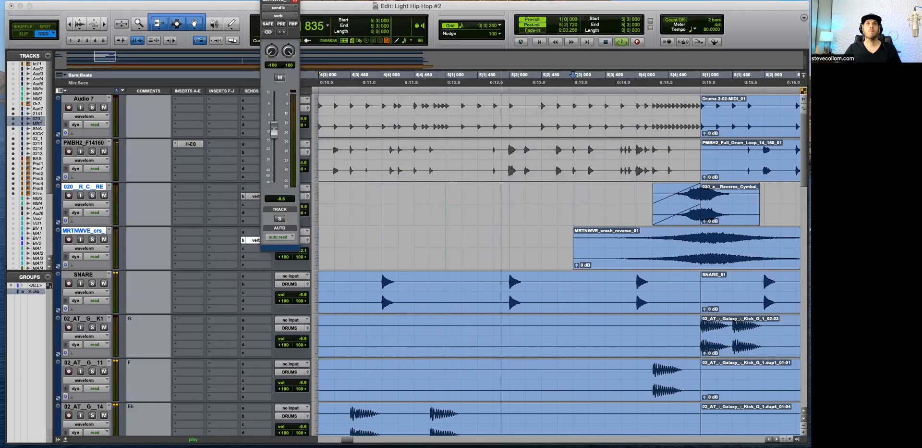
pyautogui.click(295, 1)
pyautogui.press('r')
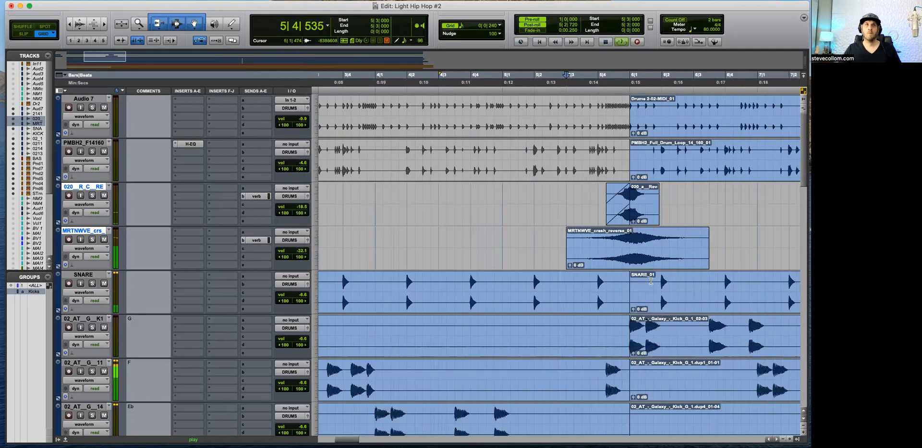
pyautogui.moveTo(303, 252); pyautogui.dragTo(303, 247)
# Step: Consolidate the reverse cymbal and crash reverse clips into three-bar clips from 5|1|000 to 8|1|000
pyautogui.press('r')
pyautogui.press('r')
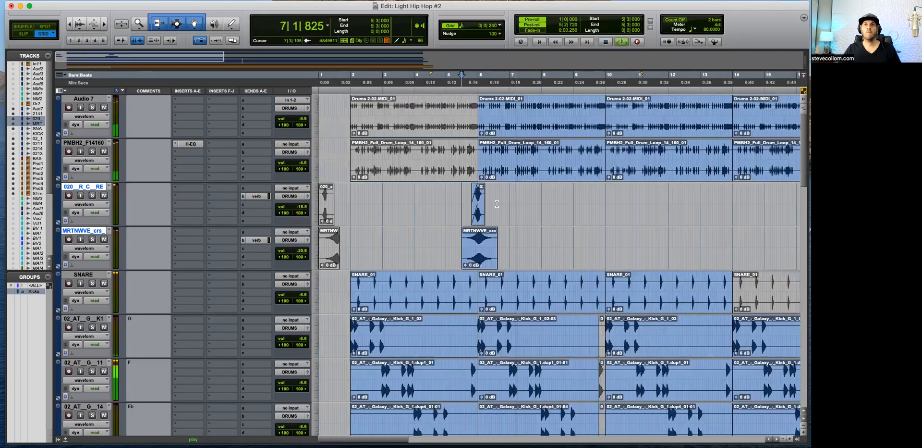
pyautogui.moveTo(446, 193); pyautogui.dragTo(542, 239)
pyautogui.hotkey('alt', 'shift', '3')
pyautogui.press('r')
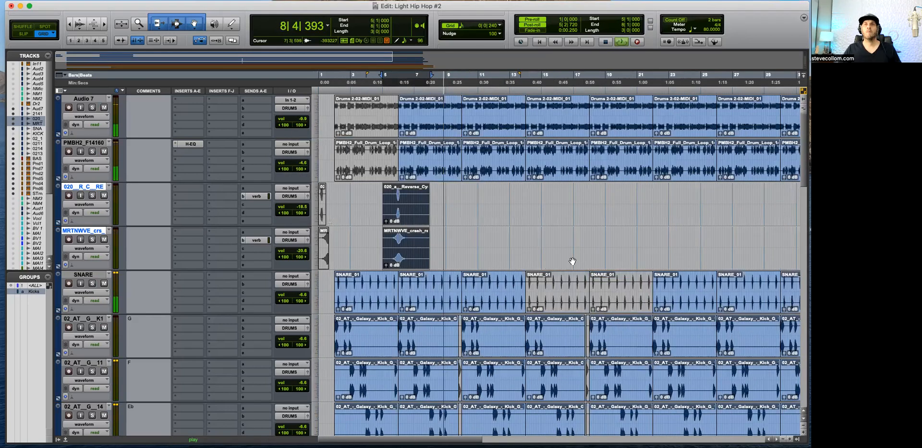
# Step: Duplicate the consolidated cymbal and crash clips and position the copies at 9|1|000
pyautogui.press('super+d')
pyautogui.press('t')
pyautogui.press('t')
pyautogui.press('r')
pyautogui.moveTo(586, 262); pyautogui.dragTo(646, 255)
pyautogui.press('t')
pyautogui.press('r')
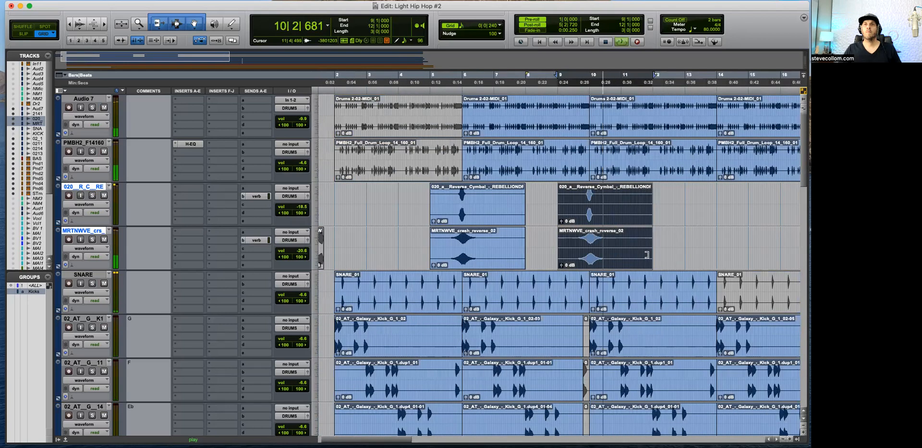
pyautogui.press('r')
# Step: Place another copy of the consolidated cymbal and crash clips at 13|1|000
pyautogui.moveTo(481, 255); pyautogui.dragTo(543, 253)
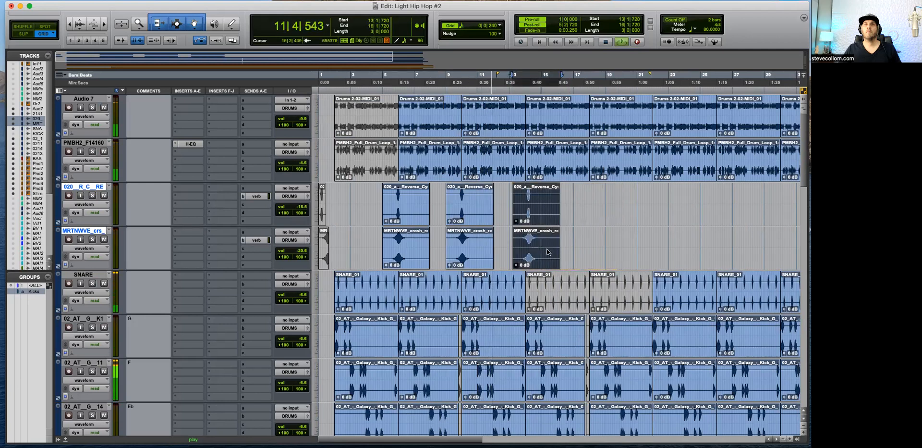
pyautogui.press('t')
pyautogui.moveTo(661, 260); pyautogui.dragTo(652, 262)
pyautogui.press('r')
pyautogui.scroll(-5, 552, 276)
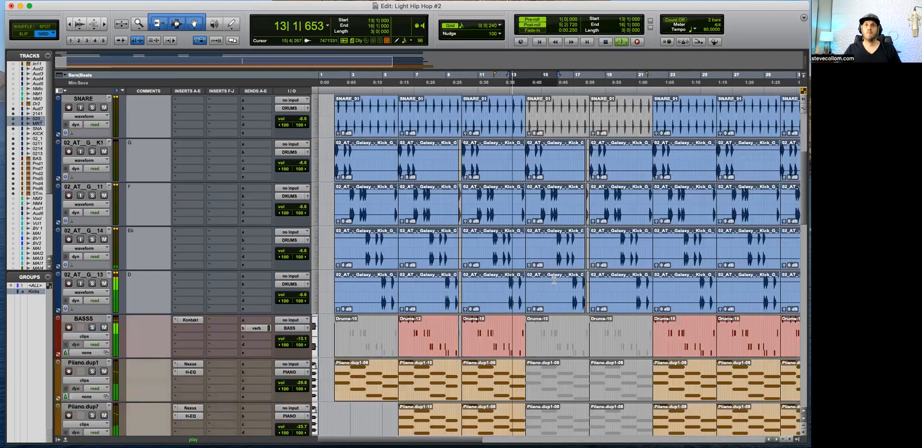
pyautogui.scroll(5, 590, 293)
pyautogui.press('t')
pyautogui.press('t')
pyautogui.press('r')
pyautogui.press('r')
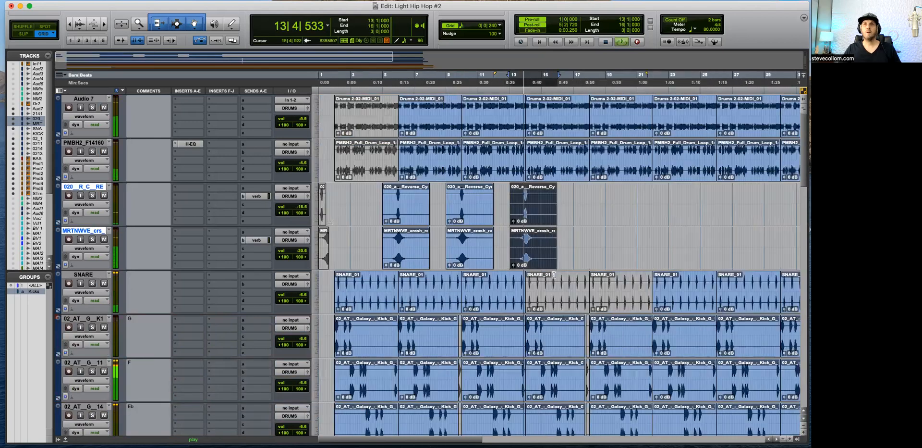
# Step: Place another copy of the consolidated reverse cymbal and crash reverse clips at 20|4|240
pyautogui.moveTo(543, 261); pyautogui.dragTo(658, 258)
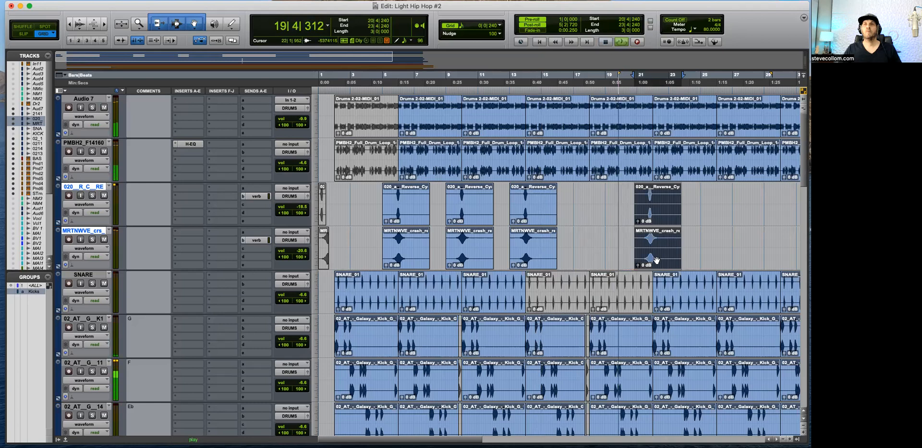
pyautogui.press('t')
# Step: Try shifting the new swell clips to peak at bar 22 and cutting 21|4|480 to 22|1|000 out of both
pyautogui.press('t')
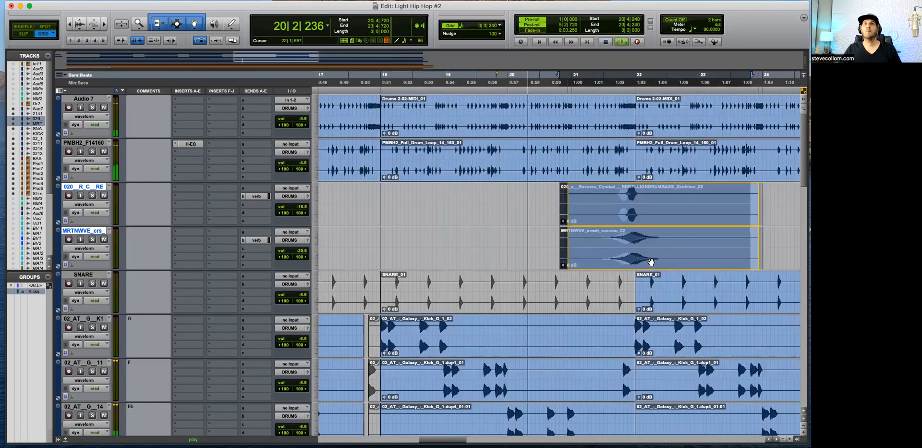
pyautogui.moveTo(654, 232); pyautogui.dragTo(659, 232)
pyautogui.press('t')
pyautogui.moveTo(687, 197); pyautogui.dragTo(669, 244)
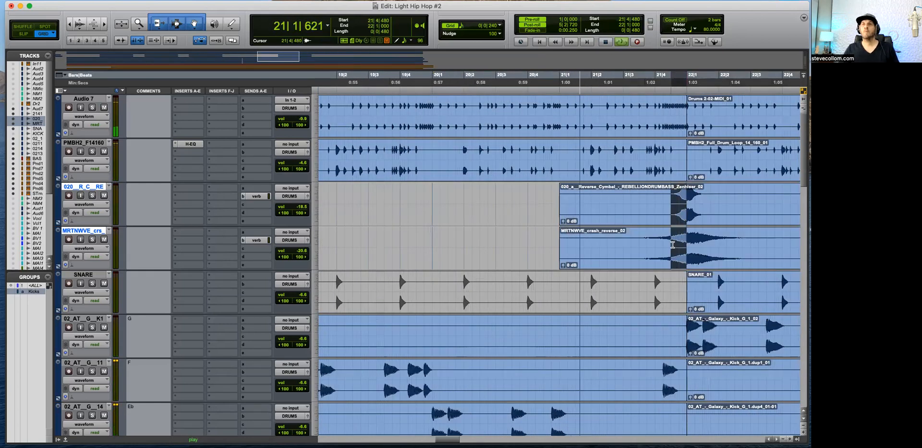
pyautogui.press('Delete')
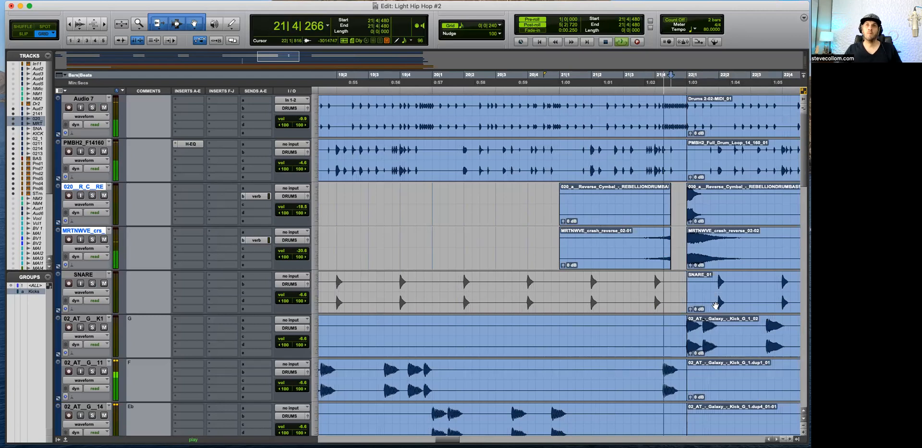
pyautogui.press('r')
pyautogui.press('space')
pyautogui.press('r')
pyautogui.press('r')
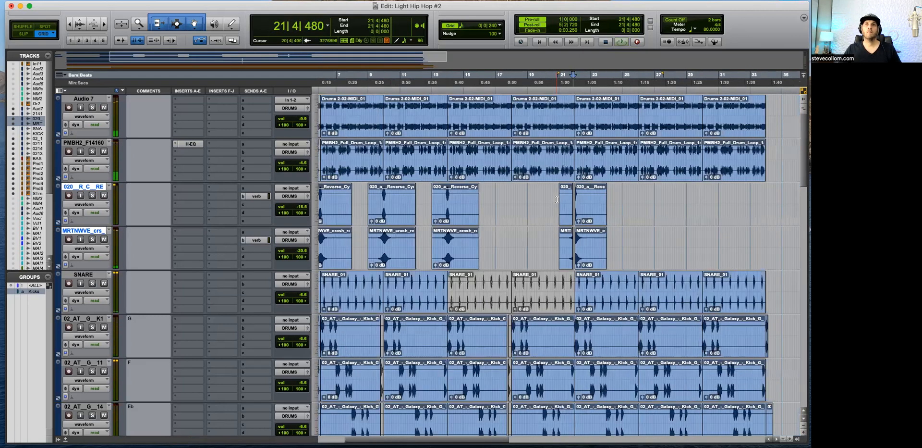
pyautogui.scroll(-5, 567, 217)
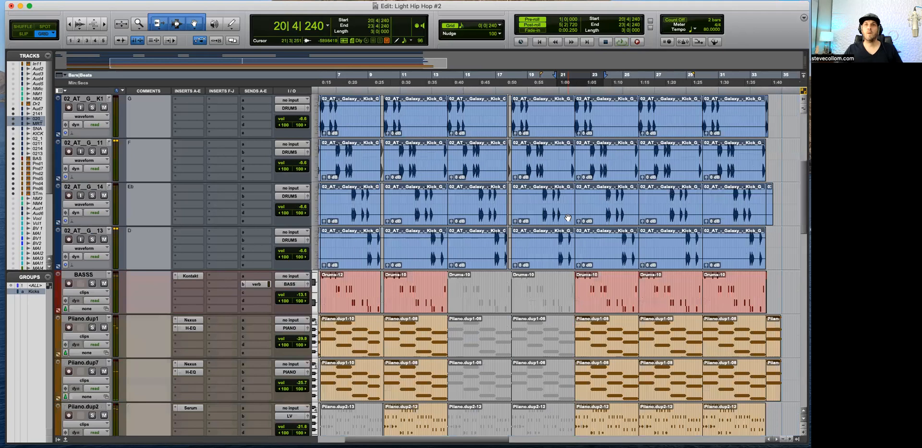
pyautogui.scroll(-7, 507, 192)
pyautogui.scroll(10, 585, 223)
pyautogui.press('space')
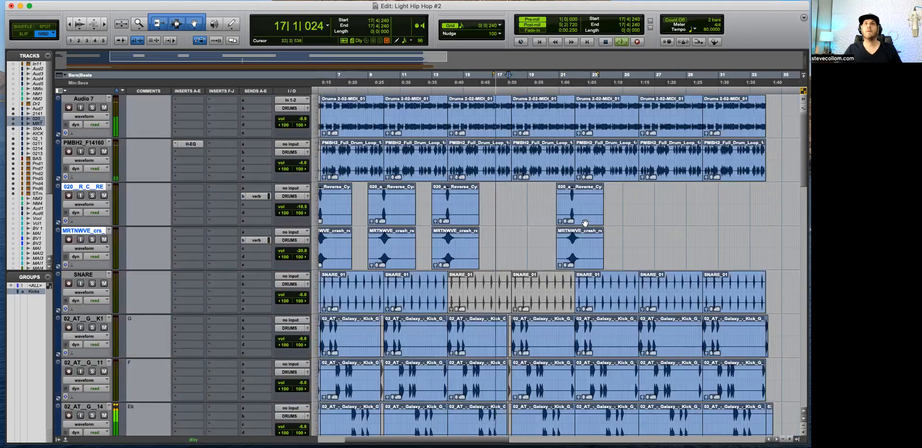
# Step: Copy the crash reverse clip so it peaks at bar 18, and split the copy at 18|1|000
pyautogui.click(592, 254)
pyautogui.moveTo(592, 261); pyautogui.dragTo(532, 249)
pyautogui.press('t')
pyautogui.click(552, 191)
pyautogui.press('t')
pyautogui.press('t')
pyautogui.moveTo(722, 260); pyautogui.dragTo(665, 264)
pyautogui.click(704, 240)
pyautogui.press('b')
# Step: Move the front part of the split crash reverse earlier so it ends at 17|4|240, leaving a gap before bar 18
pyautogui.click(687, 246)
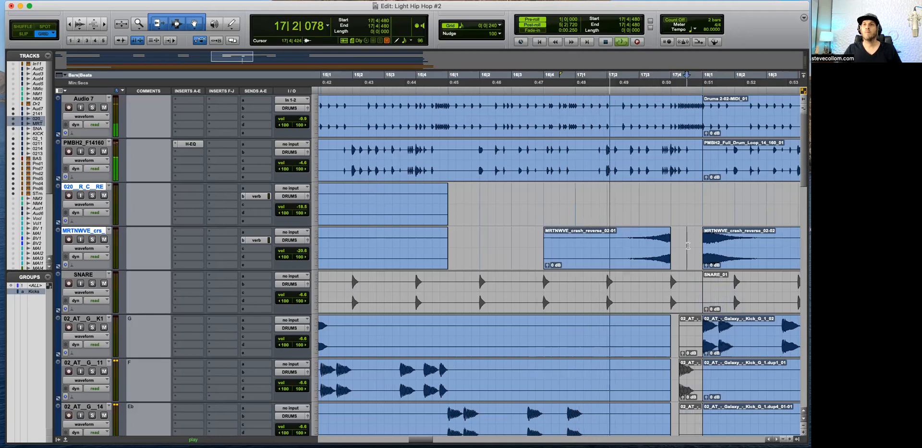
pyautogui.hscroll(3, 687, 245)
pyautogui.press('space')
pyautogui.moveTo(534, 266); pyautogui.dragTo(549, 264)
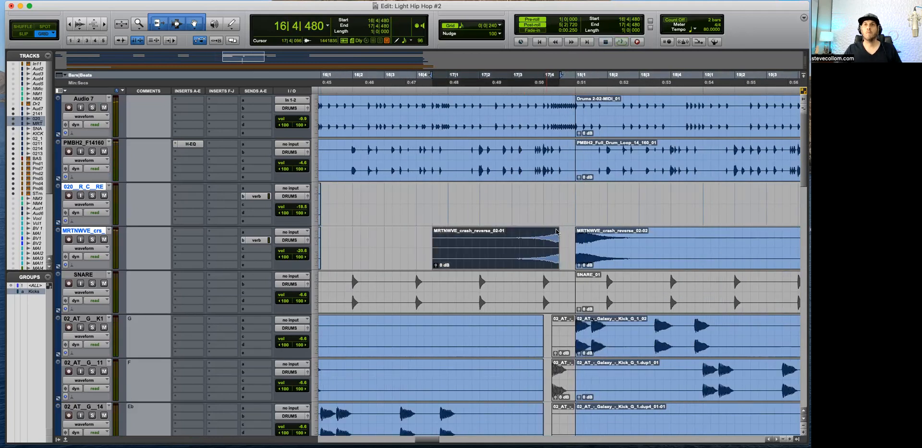
pyautogui.click(566, 243)
pyautogui.press('space')
pyautogui.scroll(-6, 564, 199)
pyautogui.scroll(-3, 563, 199)
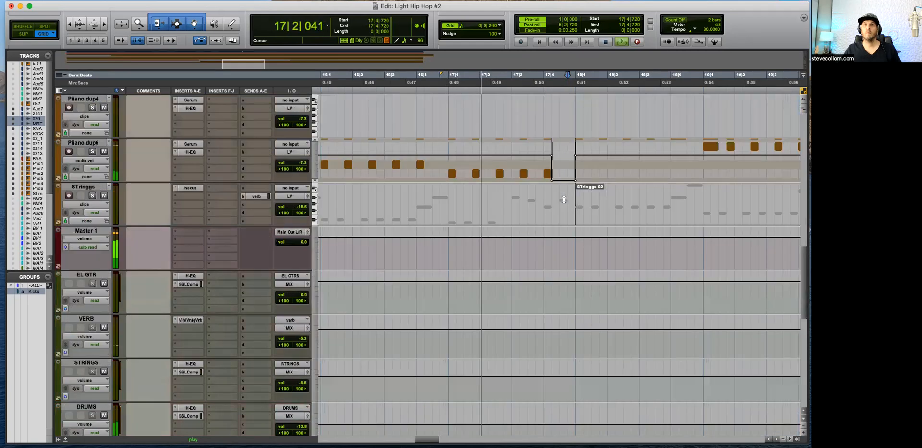
pyautogui.scroll(8, 557, 187)
pyautogui.click(549, 170)
pyautogui.moveTo(549, 171); pyautogui.dragTo(541, 171)
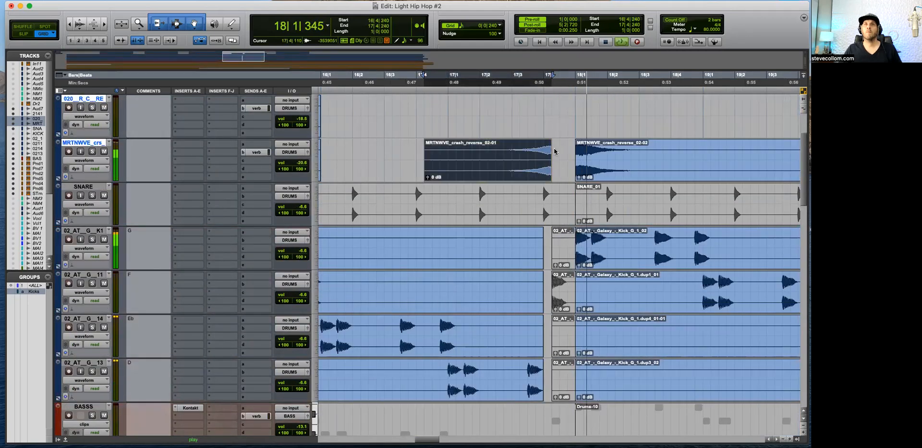
pyautogui.click(555, 159)
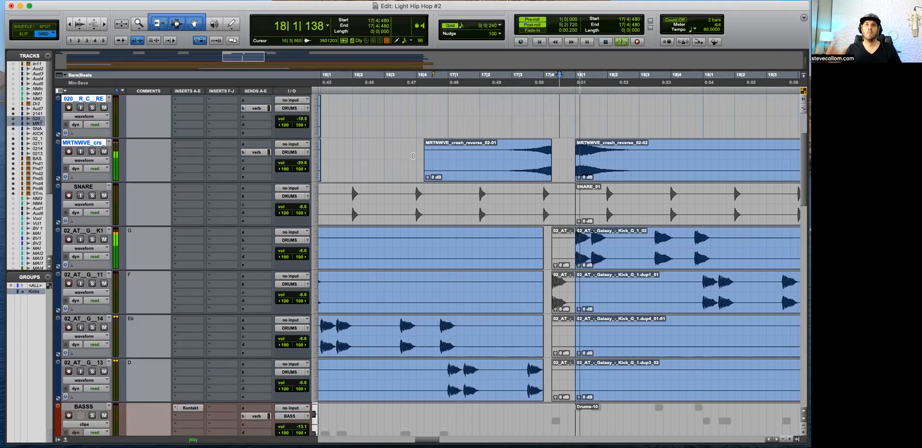
# Step: Raise the volume automation dip just before bar 18 on the Piiano.dup6 track
pyautogui.scroll(-10, 496, 207)
pyautogui.press('space')
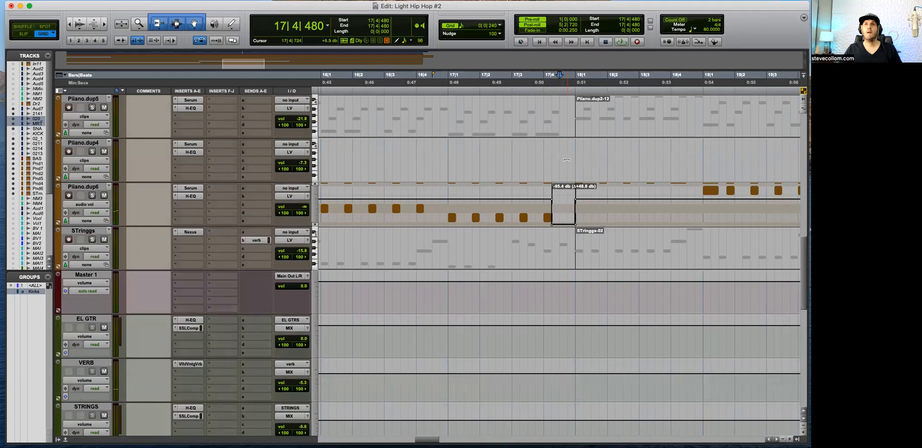
pyautogui.click(536, 209)
pyautogui.press('space')
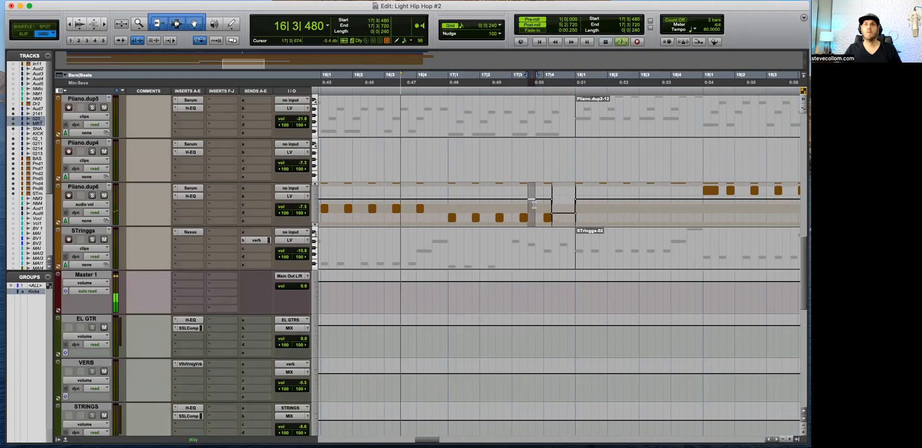
# Step: Switch to Slip mode and listen to the transition into bar 18
pyautogui.press('F2')
pyautogui.press('super+bracketright')
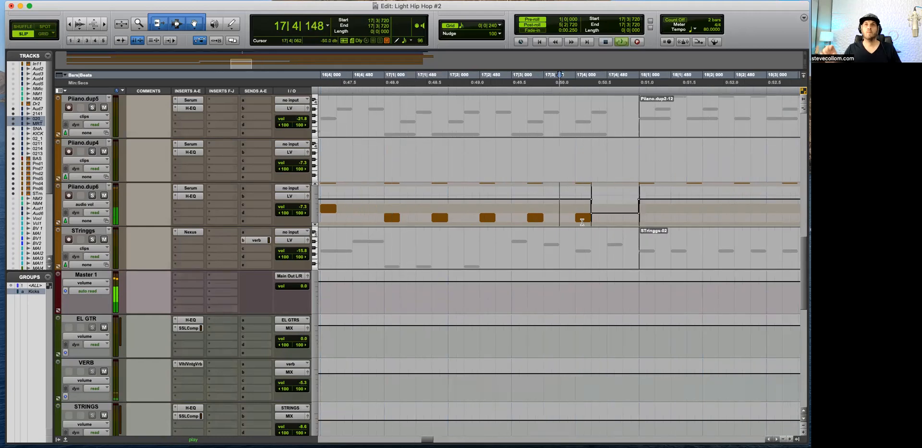
pyautogui.press('super+bracketleft')
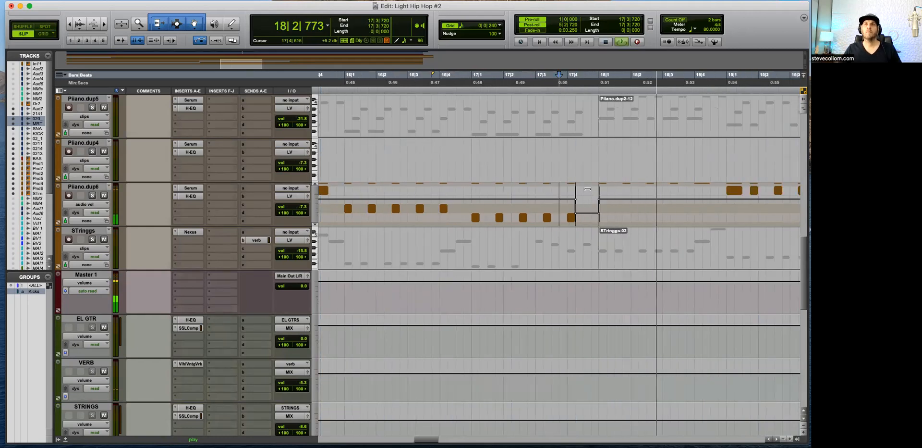
pyautogui.press('super+bracketleft')
pyautogui.scroll(5, 595, 221)
pyautogui.scroll(7, 605, 255)
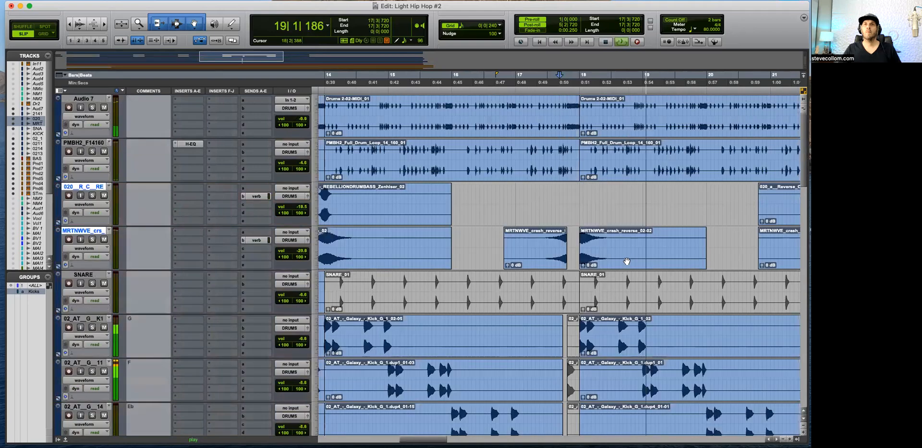
pyautogui.press('super+bracketleft')
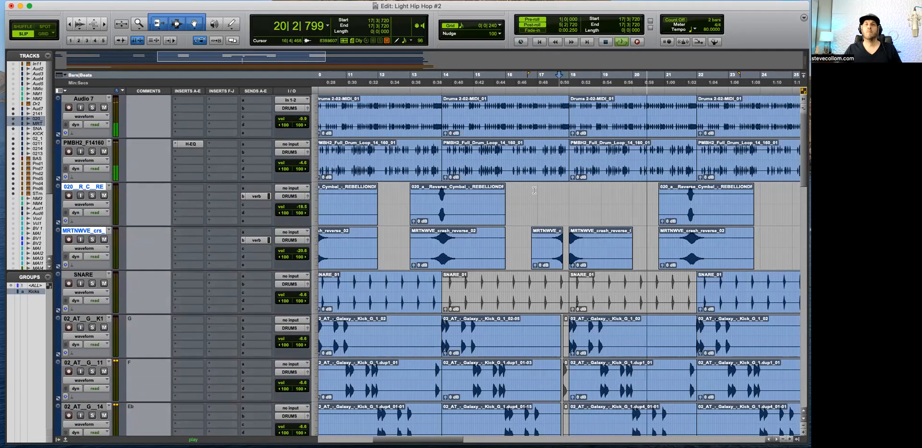
# Step: Mute the reverse cymbal clip at 13|1|000 and the PMBH2 drum loop clip at 14|1|000, comparing with Audio 7 muted instead
pyautogui.click(504, 169)
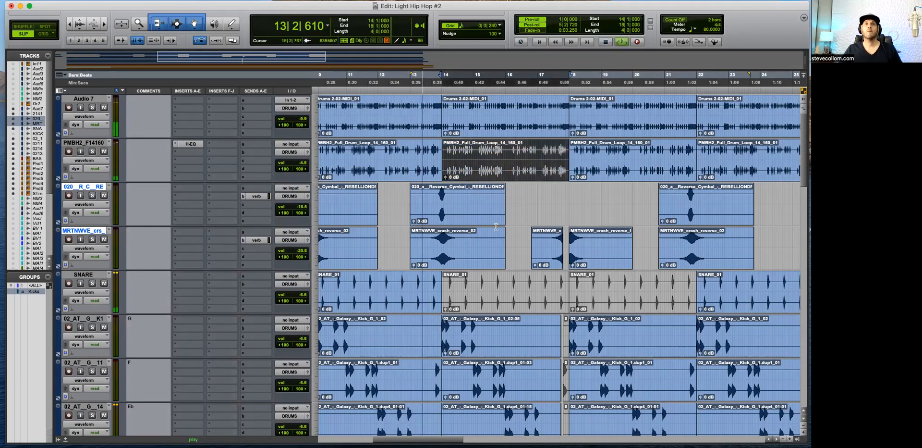
pyautogui.click(460, 217)
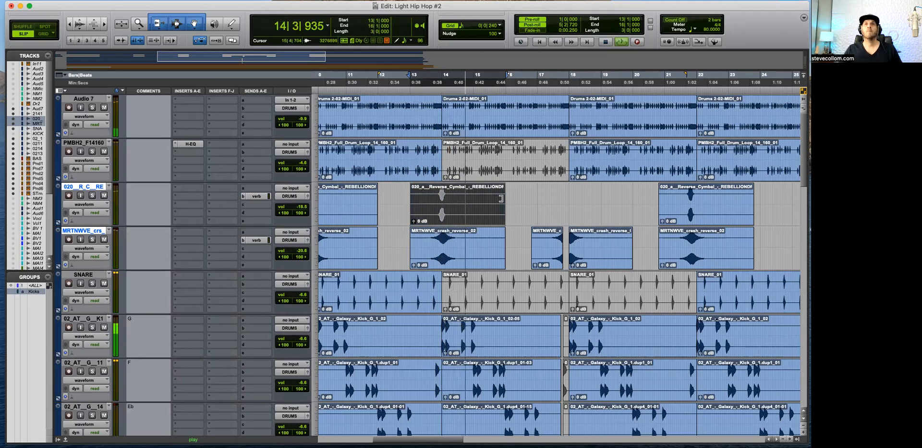
pyautogui.click(496, 165)
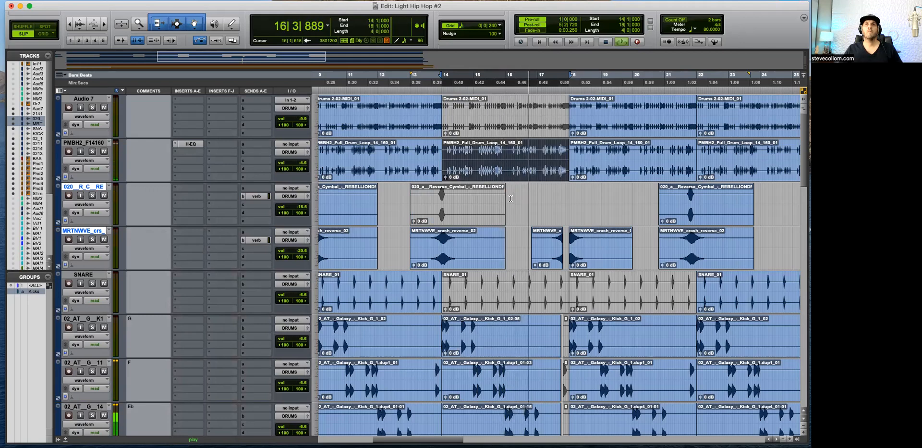
pyautogui.press('p')
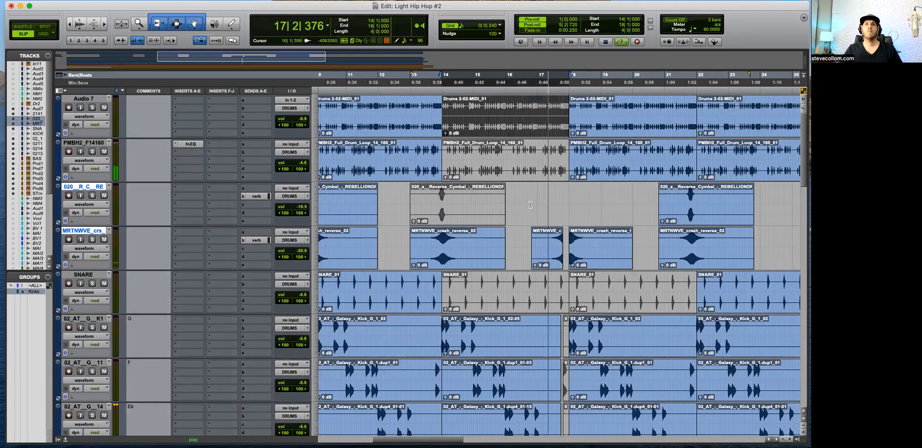
# Step: Try separating and muting the Audio 7 drum clip from 17|4|212 to 18|1|000
pyautogui.press('t')
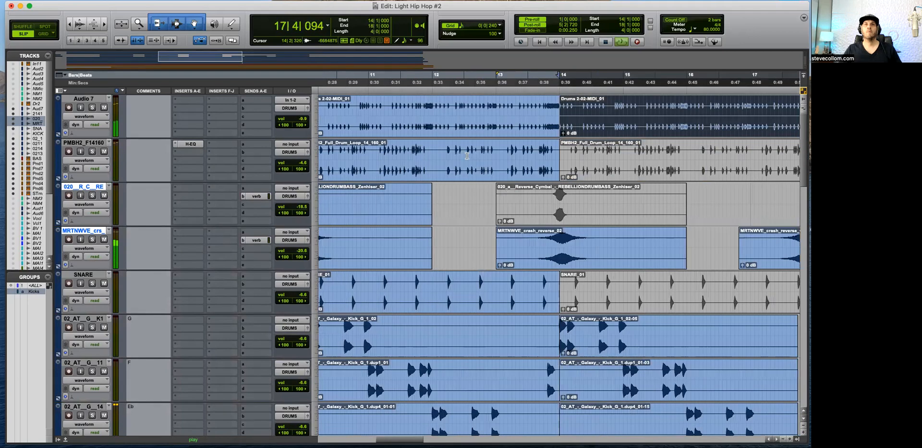
pyautogui.press('r')
pyautogui.press('t')
pyautogui.press('t')
pyautogui.press('t')
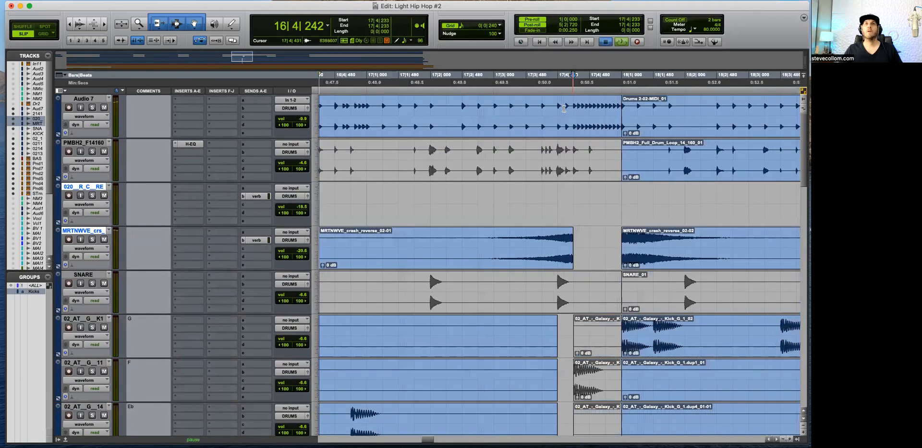
pyautogui.click(593, 126)
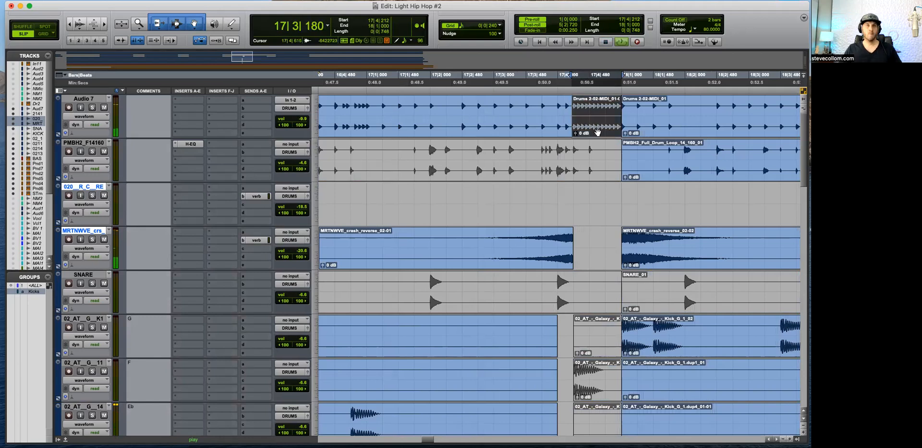
pyautogui.press('space')
pyautogui.click(573, 194)
pyautogui.press('space')
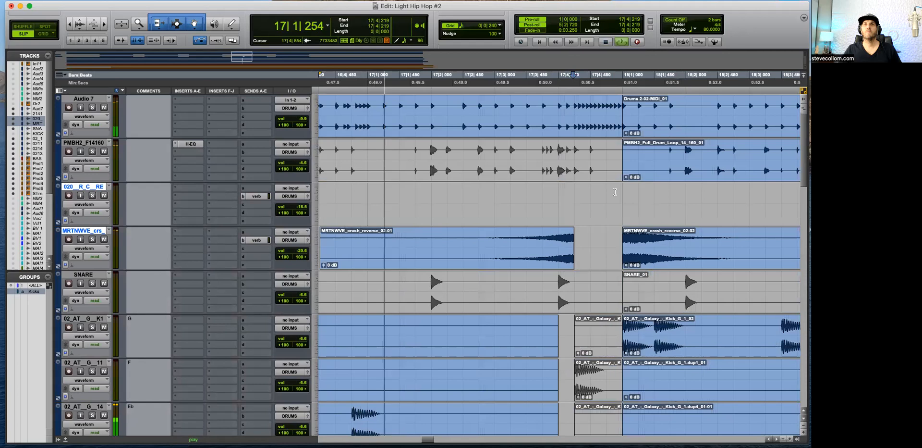
# Step: Show volume automation on the crash reverse track and pull the volume fully down between 17|4|240 and 18|1|000
pyautogui.press('r')
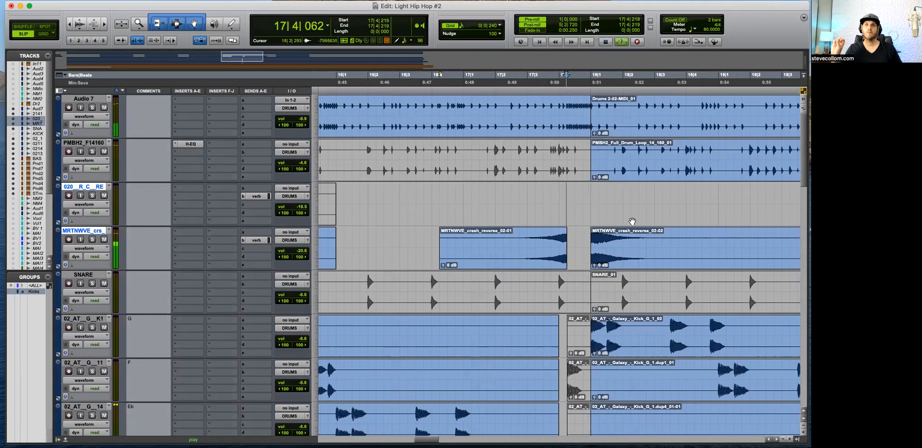
pyautogui.press('space')
pyautogui.click(92, 248)
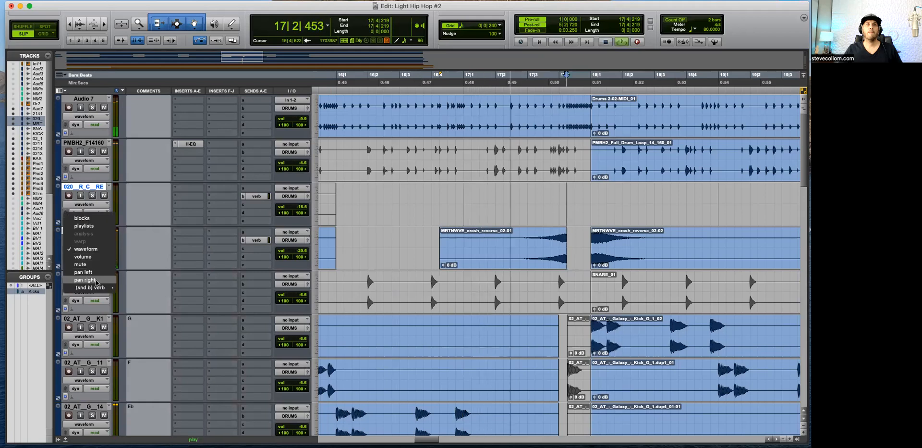
pyautogui.moveTo(102, 288)
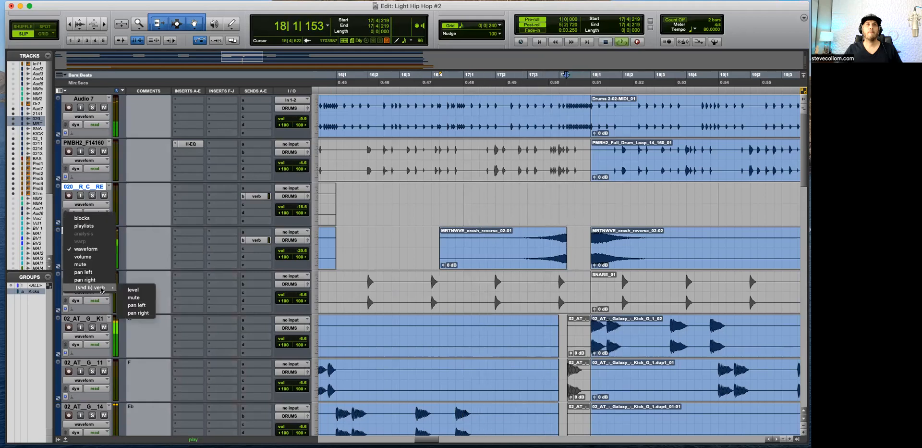
pyautogui.click(82, 256)
pyautogui.press('space')
pyautogui.click(571, 247)
pyautogui.press('super+bracketright')
pyautogui.press('super+bracketright')
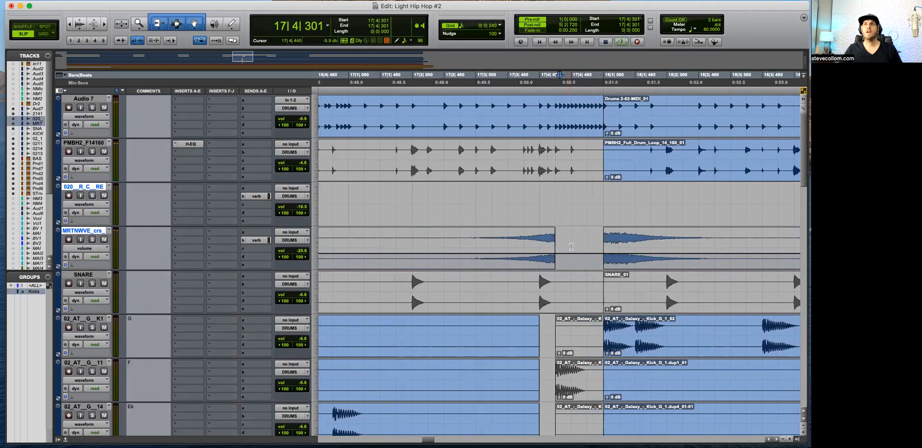
pyautogui.moveTo(553, 253); pyautogui.dragTo(626, 235)
pyautogui.moveTo(610, 289); pyautogui.dragTo(610, 290)
# Step: Play back the transition into bar 18 to check the crash reverse volume cut
pyautogui.click(489, 258)
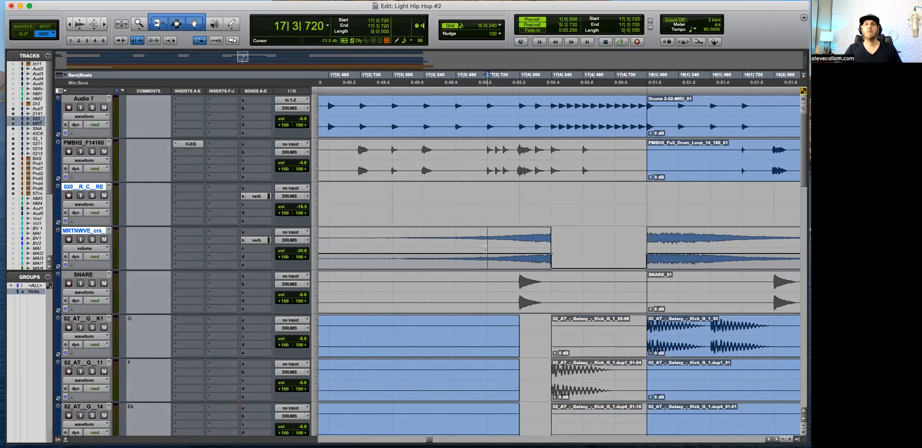
pyautogui.press('super+bracketleft')
pyautogui.press('space')
pyautogui.press('super+bracketleft')
pyautogui.press('super+bracketleft')
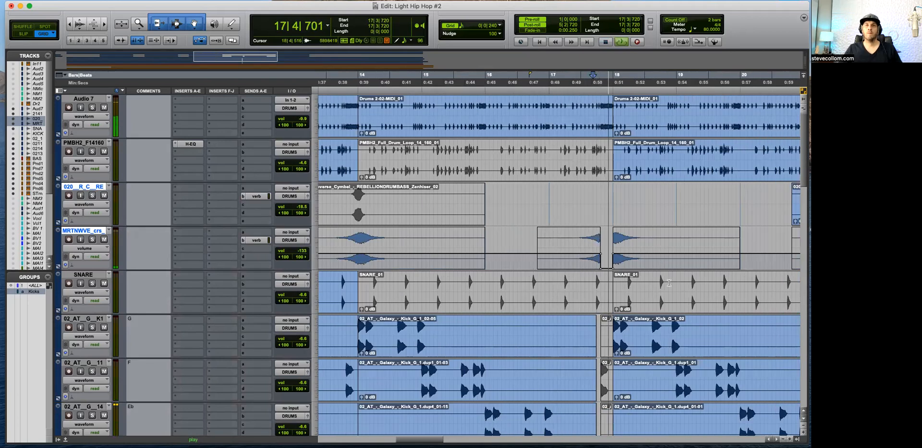
pyautogui.press('space')
# Step: Show the verb send level automation on the crash reverse track and pull it fully down in the gap before 18|1|000
pyautogui.click(479, 126)
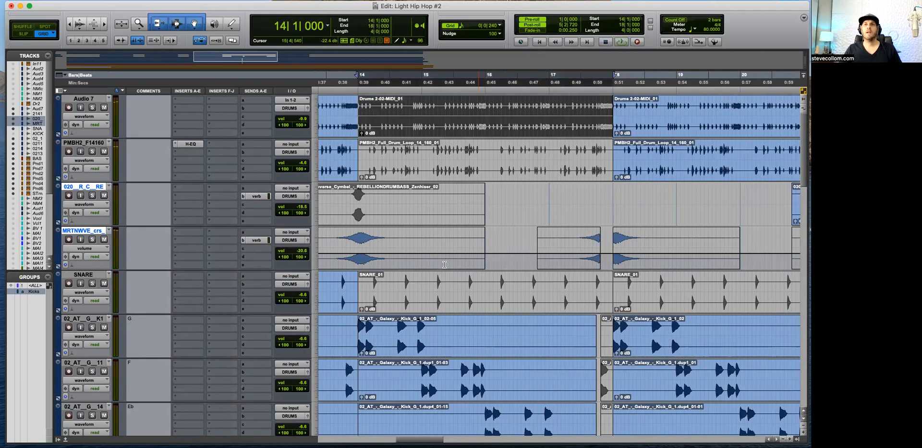
pyautogui.click(504, 213)
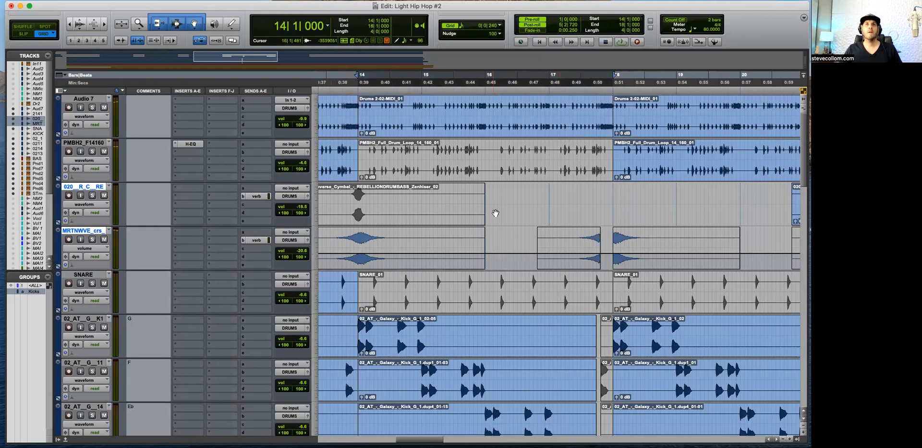
pyautogui.press('space')
pyautogui.click(87, 248)
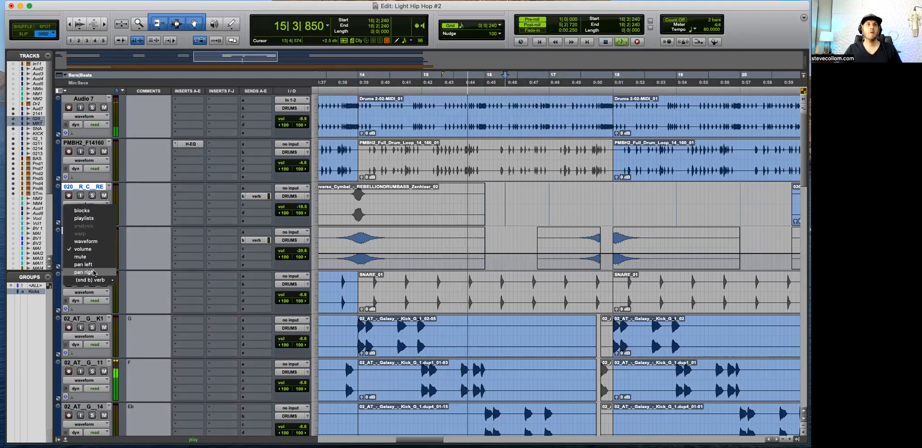
pyautogui.click(140, 289)
pyautogui.moveTo(600, 255)
pyautogui.mouseDown()
pyautogui.moveTo(614, 254)
pyautogui.moveTo(607, 231)
pyautogui.moveTo(608, 259)
pyautogui.mouseUp()
pyautogui.click(633, 261)
pyautogui.press('t')
pyautogui.press('t')
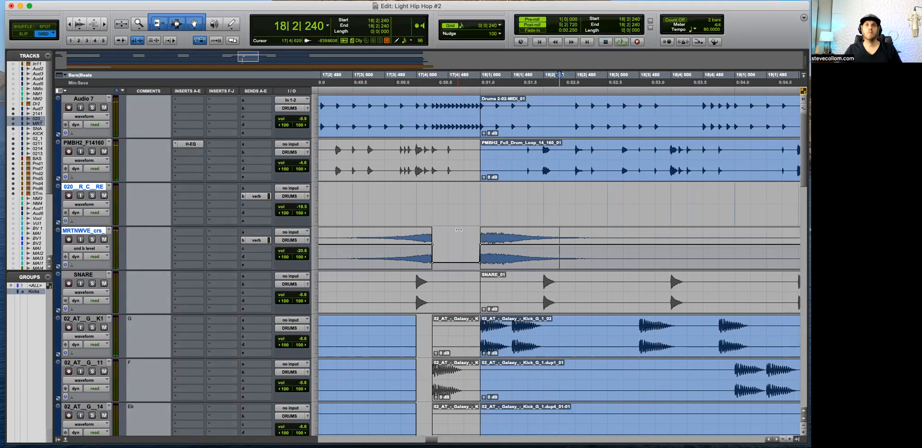
# Step: Play through the transition into bar 18 to check the reverb cut, viewing the crash reverse track's verb send fader
pyautogui.press('space')
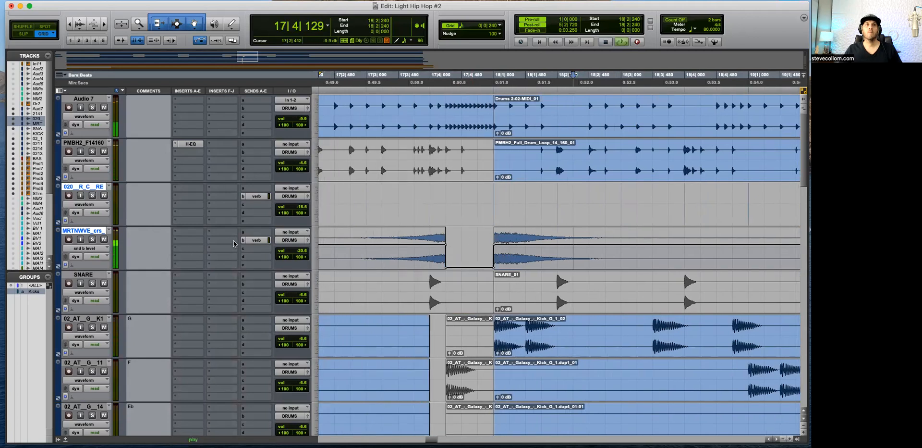
pyautogui.click(255, 239)
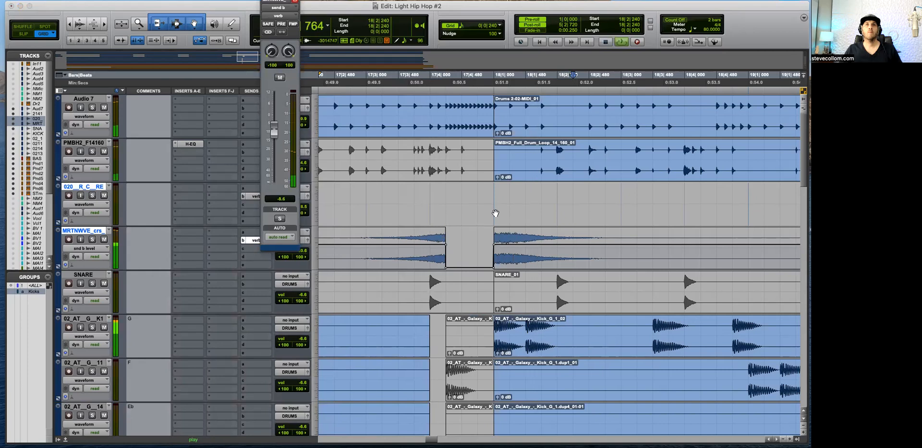
pyautogui.press('super+bracketleft')
pyautogui.press('super+bracketleft')
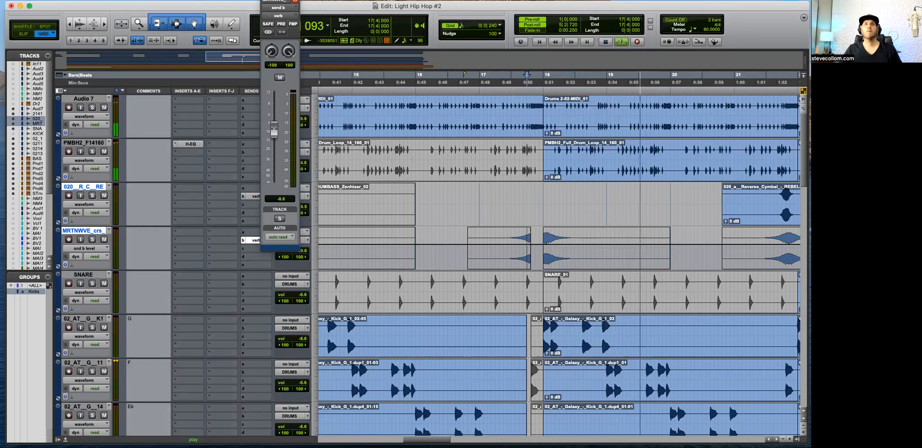
pyautogui.click(253, 240)
pyautogui.press('super+bracketleft')
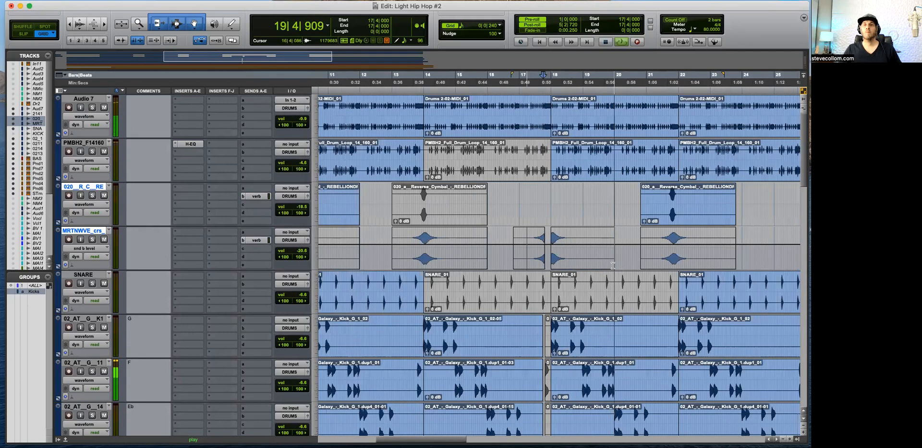
pyautogui.press('super+bracketleft')
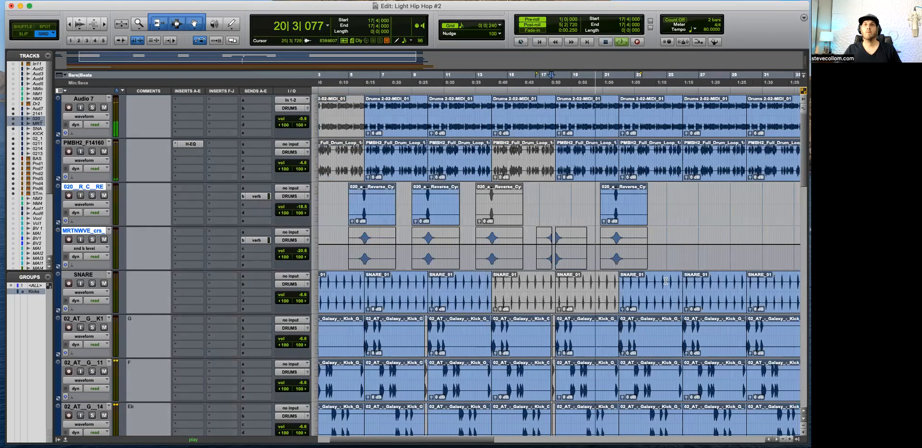
pyautogui.press('super+bracketright')
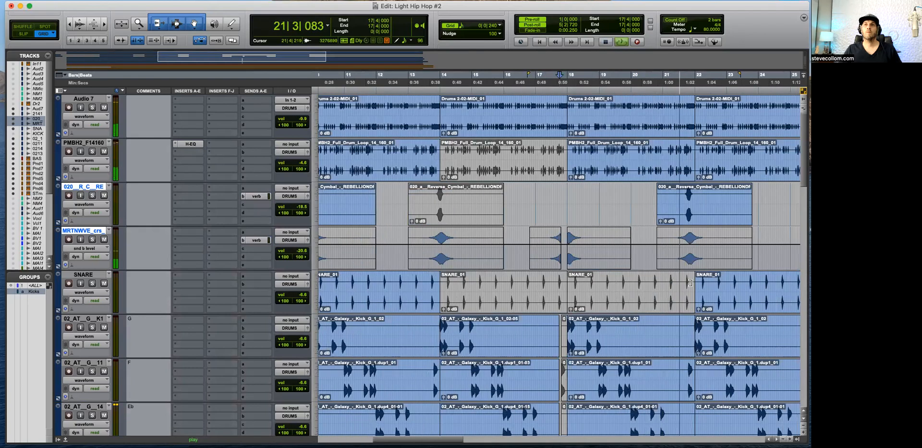
# Step: Return the crash reverse track to waveform view and mute the reverse cymbal and crash reverse clips at 20|4|240
pyautogui.scroll(-3, 691, 302)
pyautogui.press('space')
pyautogui.click(679, 211)
pyautogui.press('-')
pyautogui.click(688, 216)
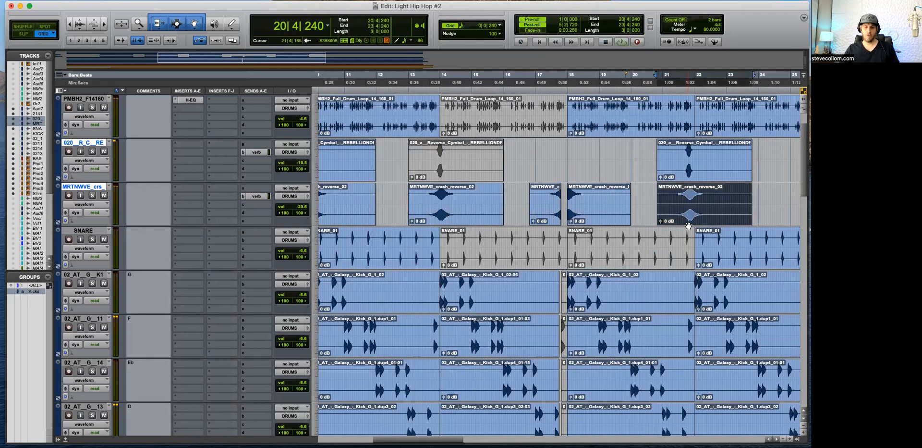
pyautogui.click(693, 172)
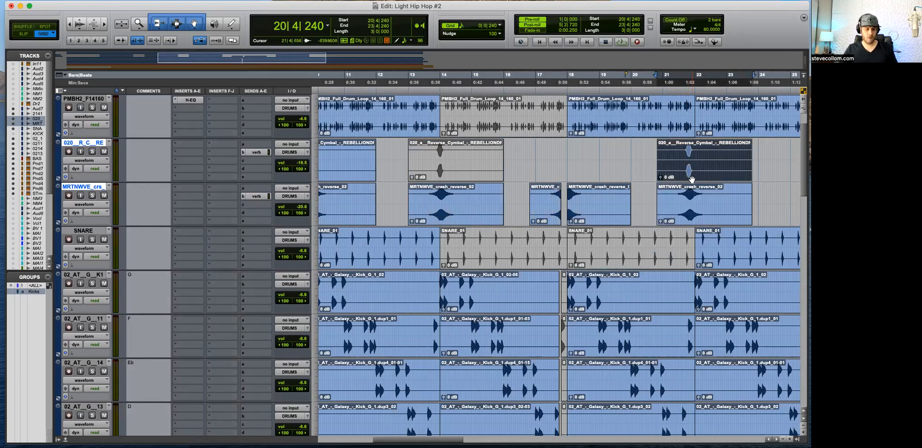
pyautogui.click(687, 223)
pyautogui.press('super+m')
# Step: Play back the transition into bar 22 with both swell clips muted, looking over the drum, kick, bass and piano tracks
pyautogui.click(669, 151)
pyautogui.press('t')
pyautogui.press('space')
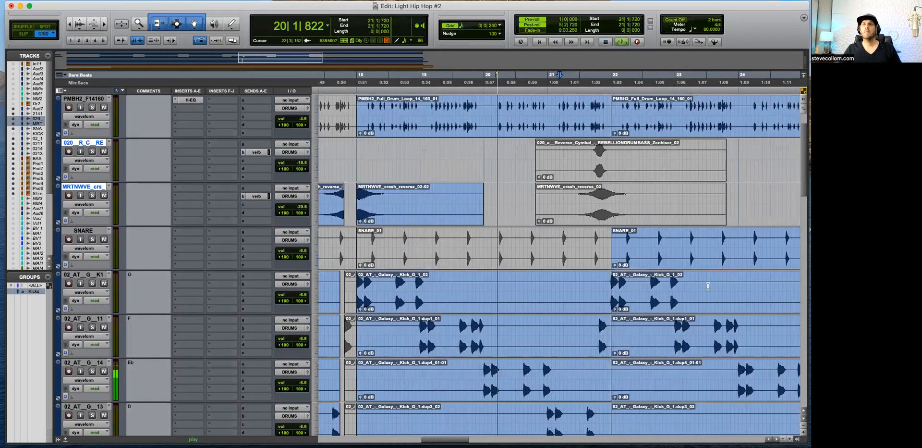
pyautogui.press('t')
pyautogui.scroll(1, 642, 288)
pyautogui.press('r')
pyautogui.press('r')
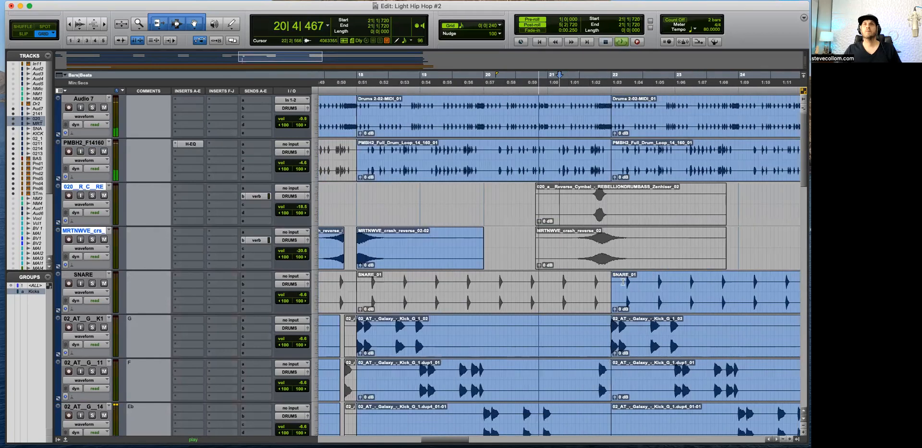
pyautogui.press('t')
pyautogui.press('t')
pyautogui.press('t')
pyautogui.scroll(-4, 654, 293)
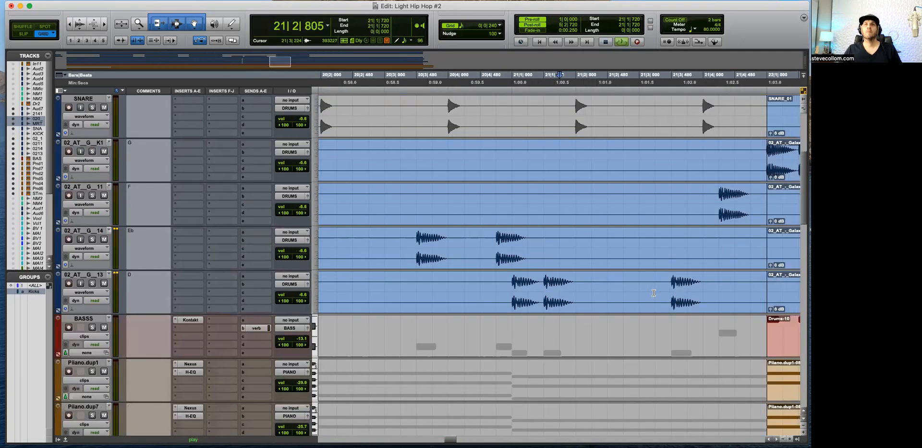
pyautogui.press('r')
pyautogui.press('r')
pyautogui.press('r')
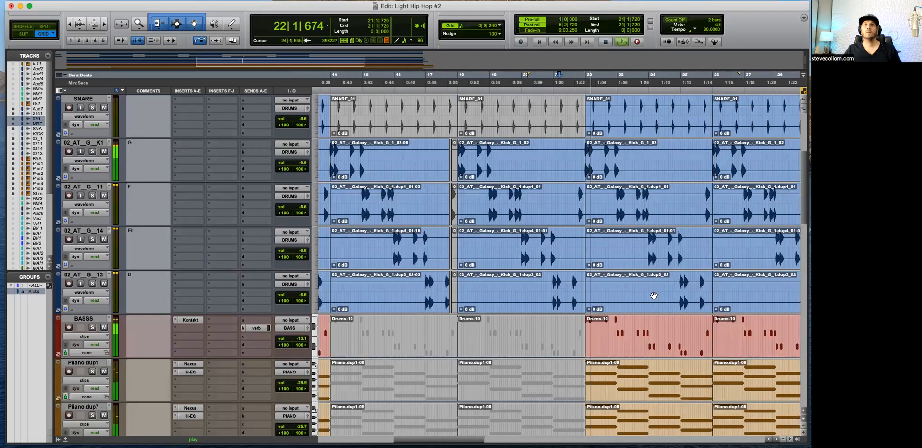
pyautogui.scroll(4, 642, 302)
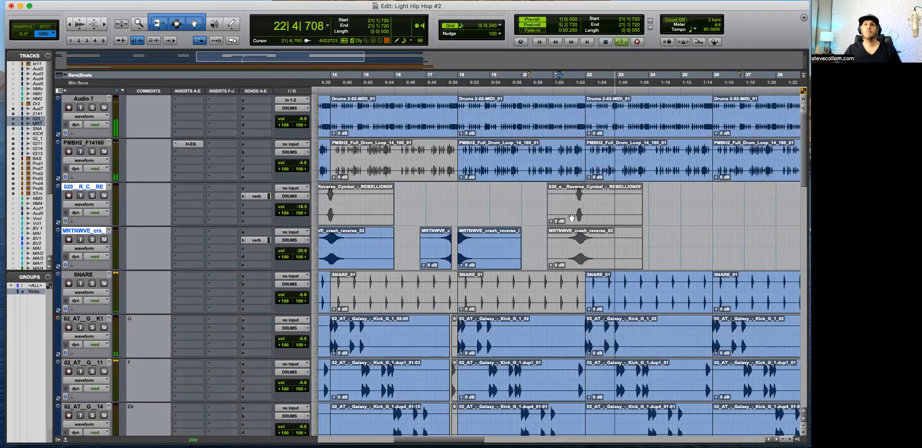
pyautogui.press('r')
pyautogui.press('r')
pyautogui.press('space')
# Step: Place two consecutive copies of the song-start crash reverse clip from 26|3|720 and render the second with AudioSuite Reverse
pyautogui.moveTo(322, 261); pyautogui.dragTo(536, 252)
pyautogui.moveTo(525, 249); pyautogui.dragTo(524, 249)
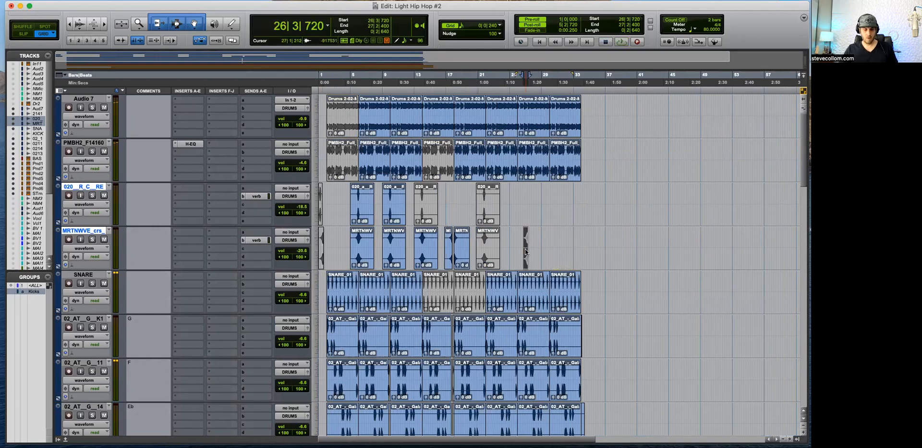
pyautogui.press('super+d')
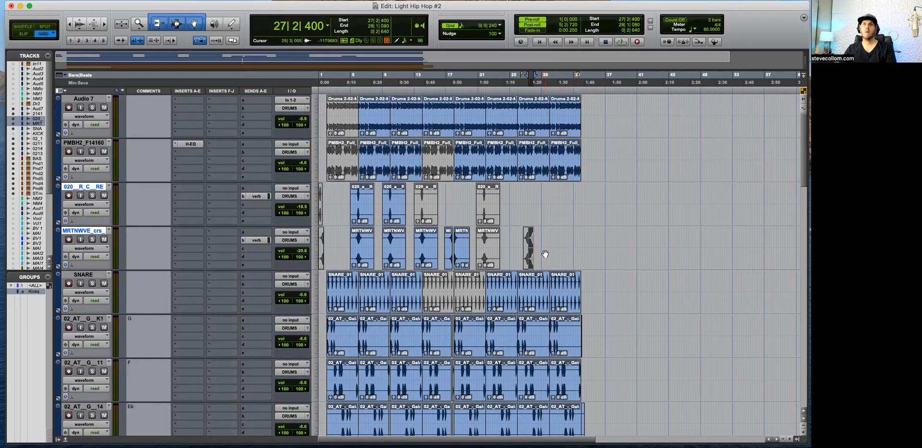
pyautogui.press('ctrl+alt+super+r')
pyautogui.click(358, 152)
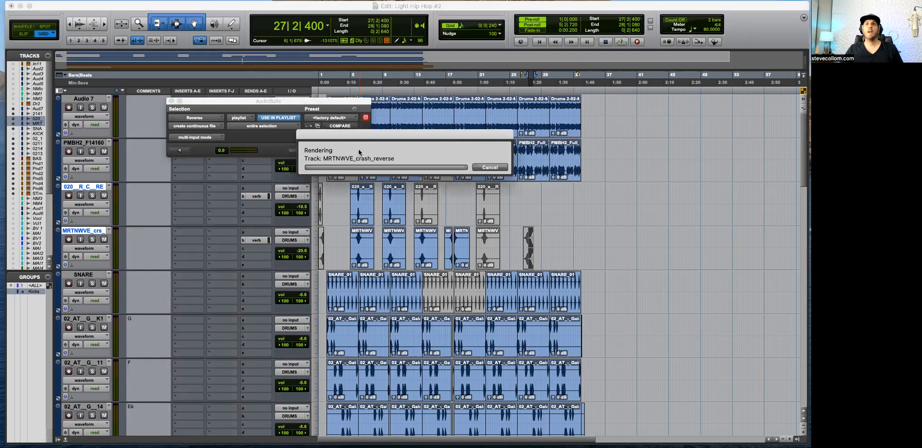
# Step: Try moving the duplicated crash clip to 24|2|240 and undo the move
pyautogui.moveTo(533, 265); pyautogui.dragTo(509, 260)
pyautogui.press('super+bracketright')
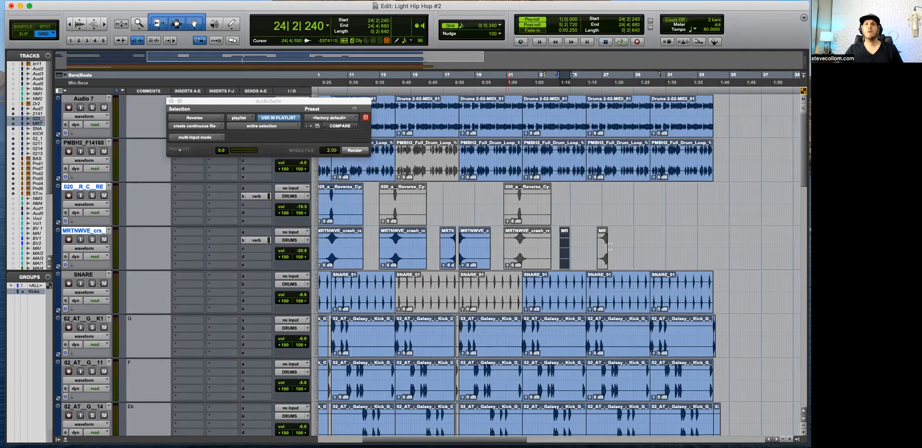
pyautogui.press('t')
pyautogui.press('t')
pyautogui.press('super+z')
pyautogui.press('r')
# Step: Unmute the duplicated crash clip at 27|2|400 and render it with AudioSuite Reverse
pyautogui.click(677, 200)
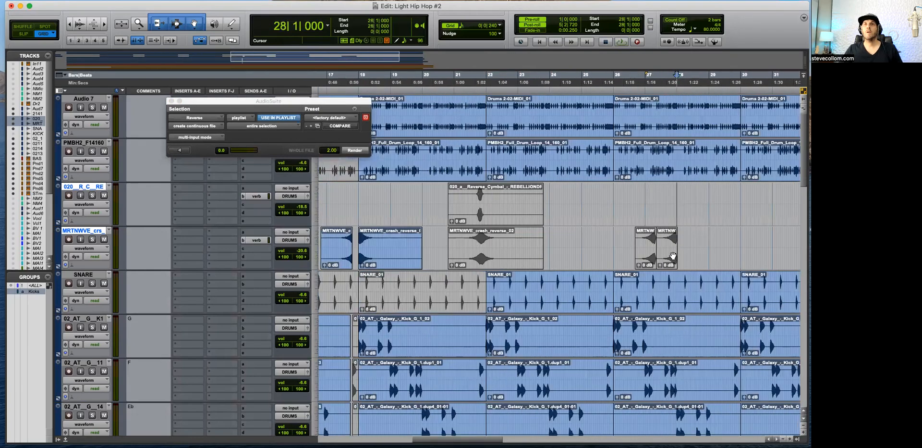
pyautogui.click(668, 261)
pyautogui.press('t')
pyautogui.press('super+m')
pyautogui.click(363, 151)
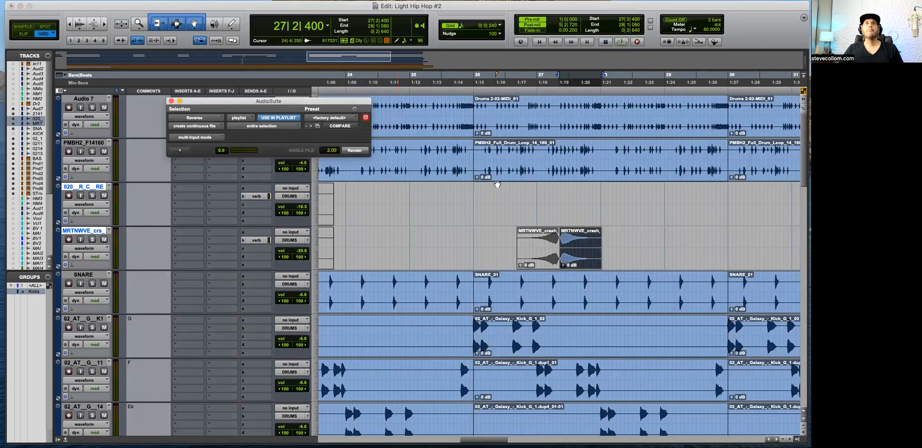
# Step: Move the reversed crash clip back to the start of bar 22, placing it in Slip mode at 21|4|826
pyautogui.moveTo(583, 258); pyautogui.dragTo(433, 259)
pyautogui.press('r')
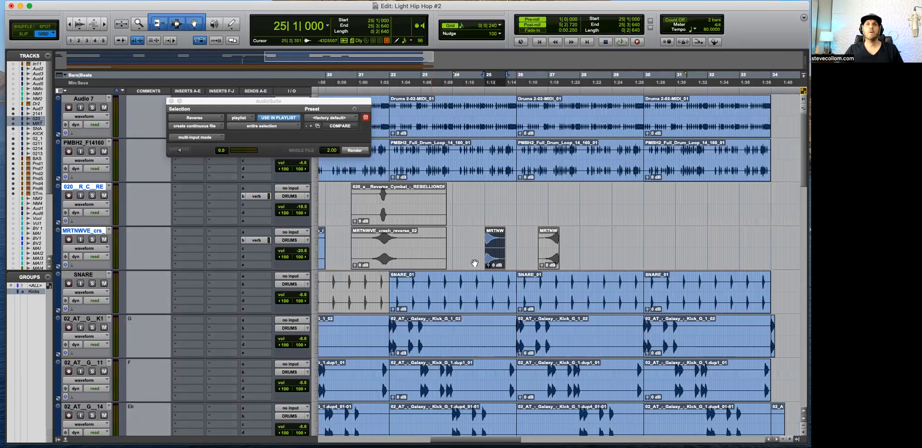
pyautogui.moveTo(492, 250); pyautogui.dragTo(399, 250)
pyautogui.press('t')
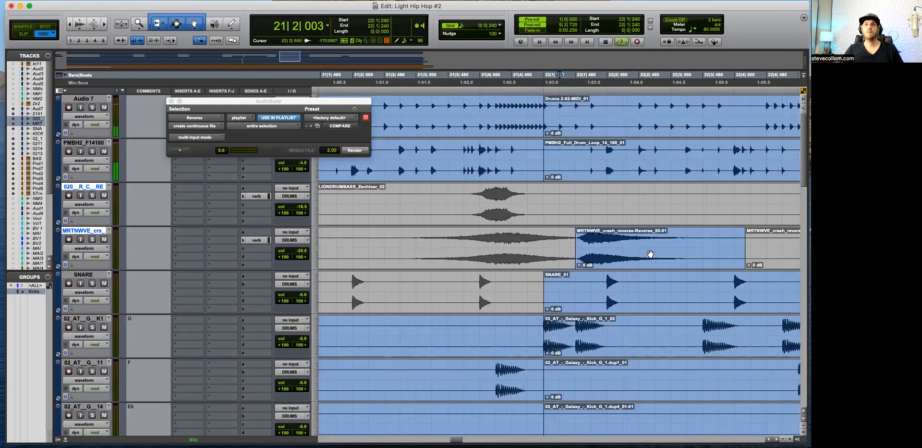
pyautogui.moveTo(649, 254); pyautogui.dragTo(608, 258)
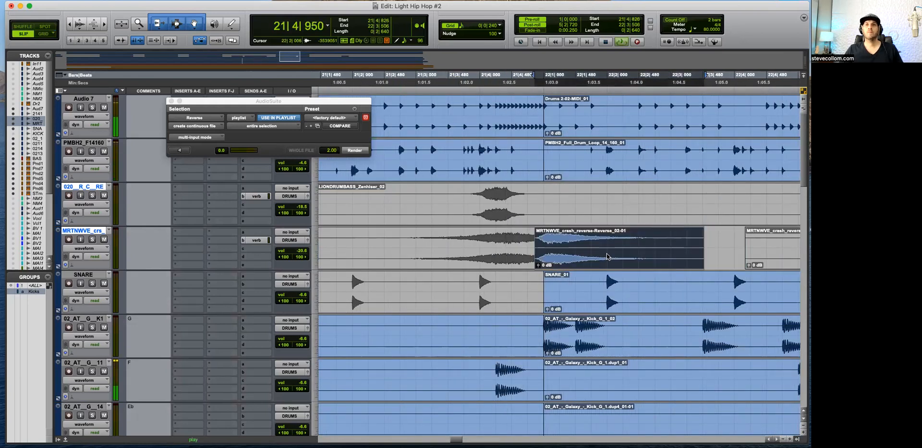
# Step: Audition the reversed crash, split it at 22|1|000 and delete the part before the bar line
pyautogui.click(564, 237)
pyautogui.press('space')
pyautogui.press('F4')
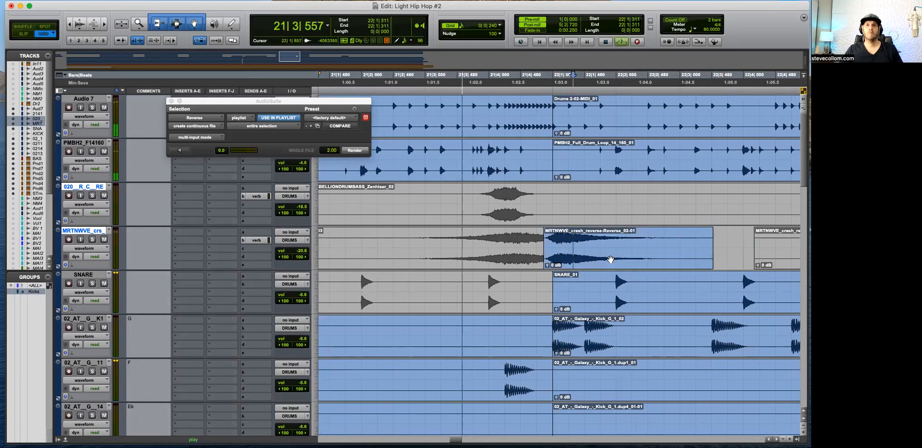
pyautogui.press('space')
pyautogui.click(551, 253)
pyautogui.press('super+e')
pyautogui.click(549, 254)
pyautogui.press('Delete')
# Step: Play back the transition into bar 22 to check the trimmed crash, and close the AudioSuite Reverse window
pyautogui.click(539, 238)
pyautogui.press('space')
pyautogui.press('F2')
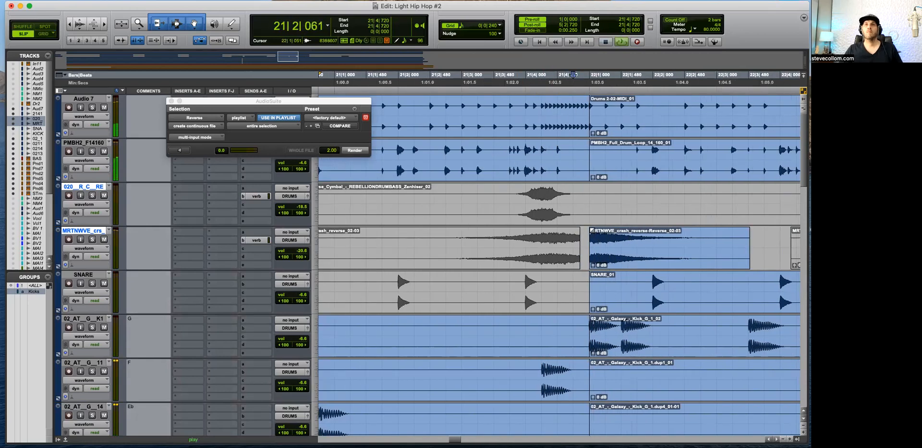
pyautogui.press('t')
pyautogui.press('t')
pyautogui.press('r')
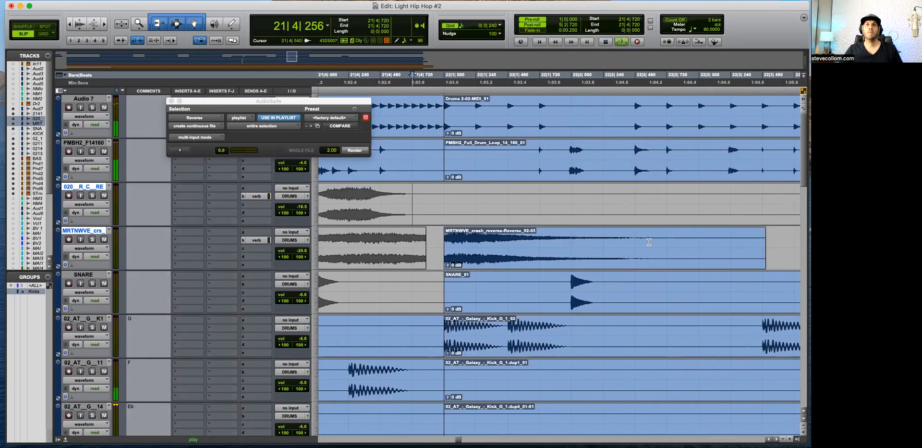
pyautogui.press('r')
pyautogui.press('r')
pyautogui.press('r')
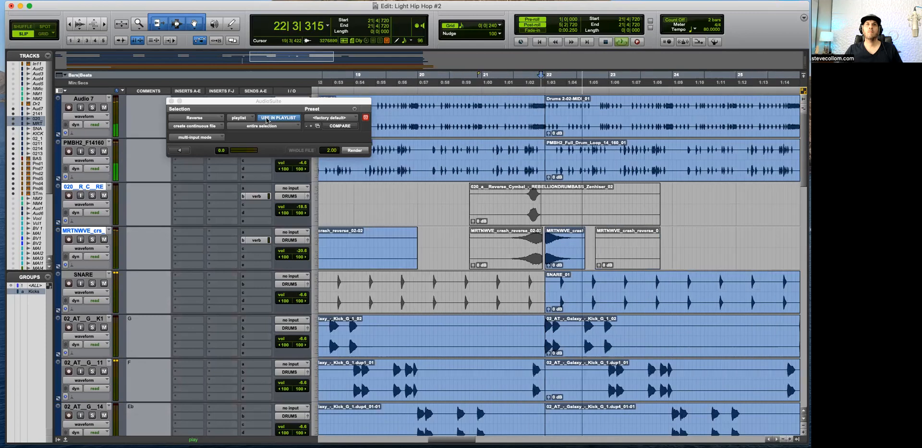
pyautogui.click(171, 101)
# Step: Look over the drum, bass, piano and strings tracks while the section from bar 23 into bar 27 plays
pyautogui.press('r')
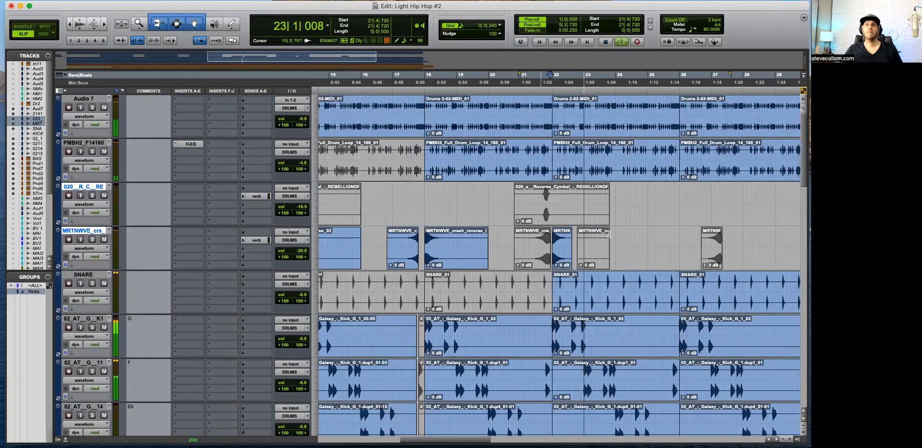
pyautogui.press('r')
pyautogui.scroll(-3, 615, 238)
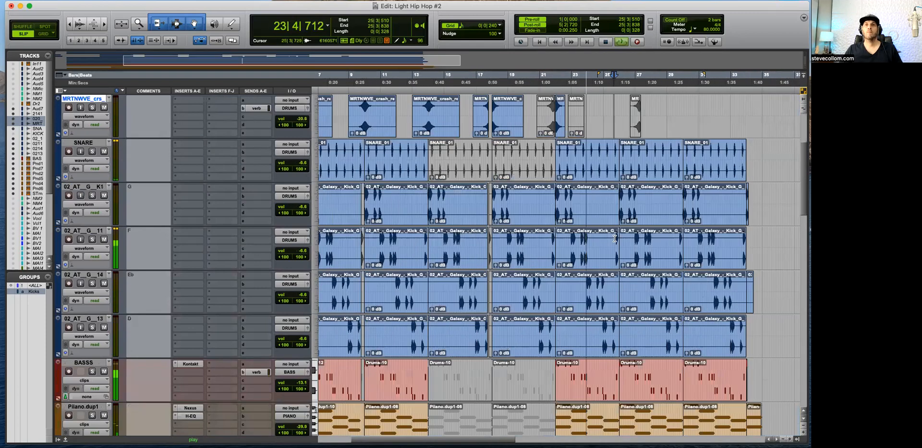
pyautogui.scroll(-8, 615, 239)
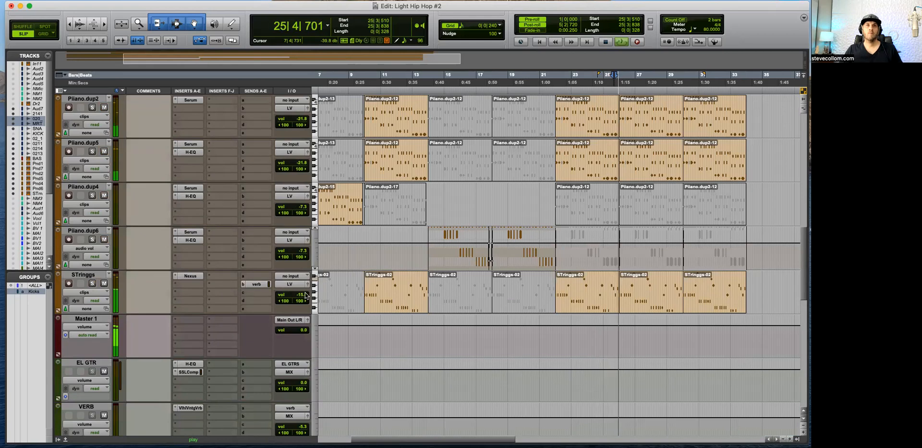
pyautogui.scroll(6, 706, 318)
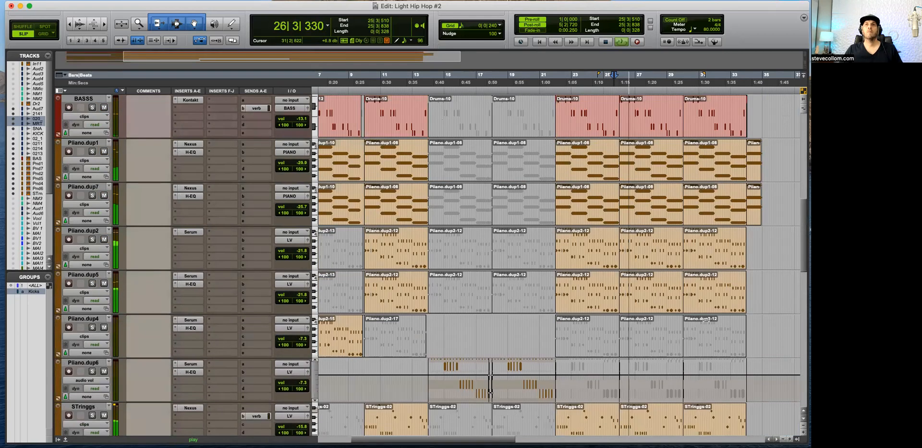
pyautogui.scroll(6, 684, 272)
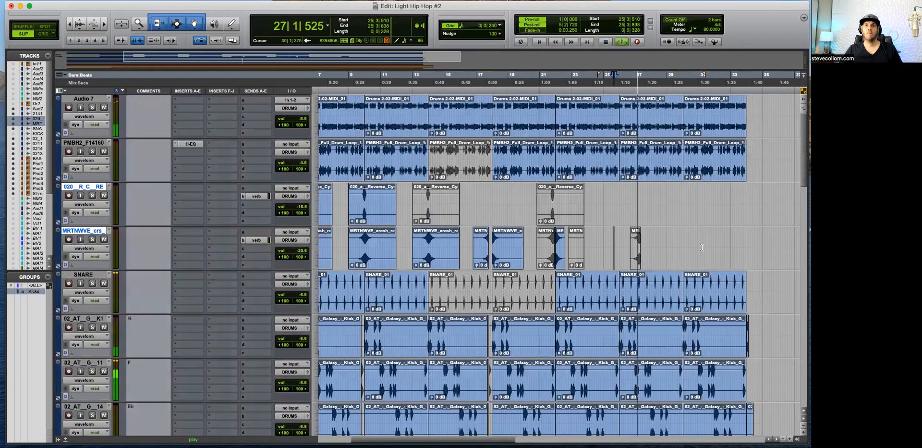
# Step: Listen to the section through bars 27 to 29 and stop playback with the cursor at 29|3|660
pyautogui.hscroll(3, 613, 253)
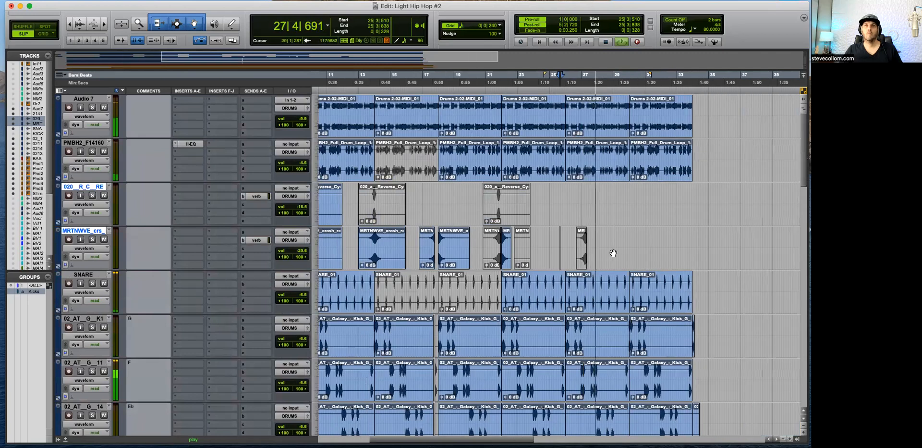
pyautogui.press('t')
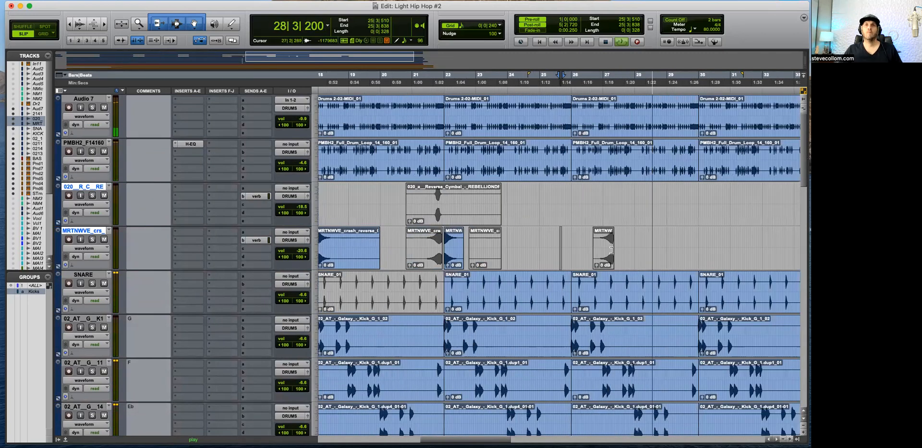
pyautogui.hscroll(5, 549, 255)
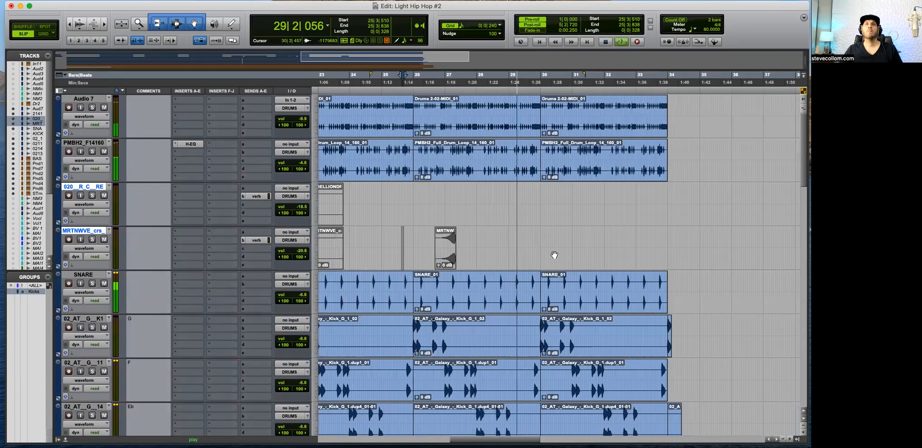
pyautogui.press('r')
pyautogui.click(545, 248)
pyautogui.press('space')
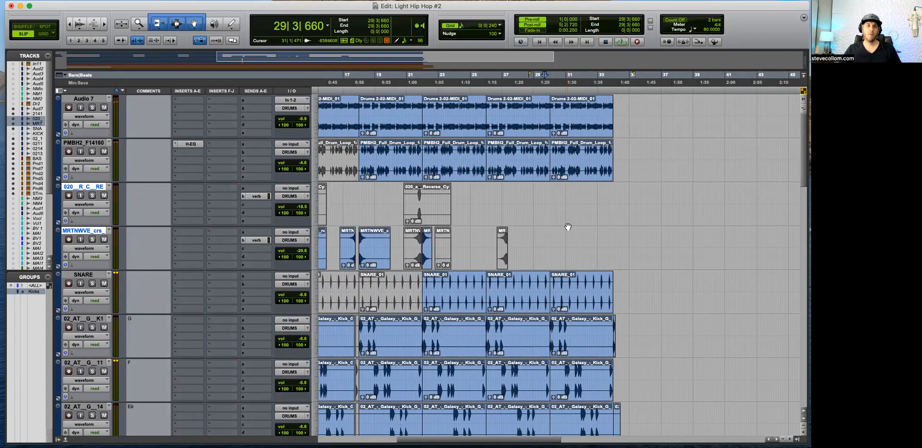
# Step: Duplicate the STringgs track once, including its playlists, automation, inserts and sends, and delete all clips from the copy
pyautogui.scroll(-4, 286, 275)
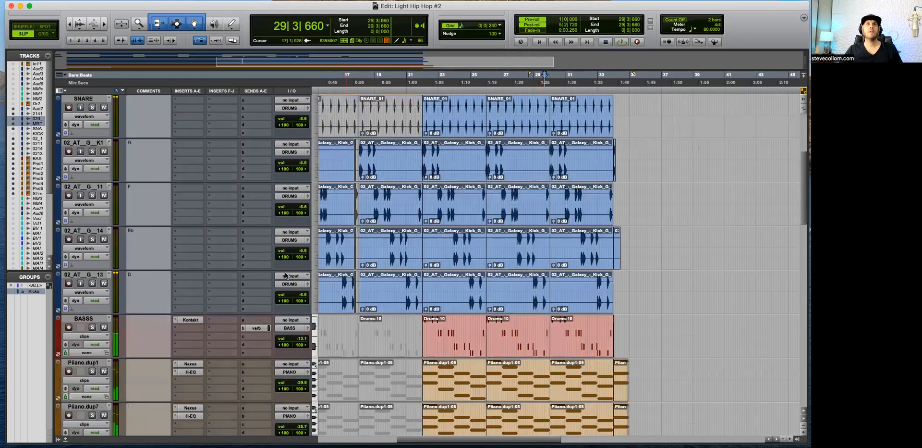
pyautogui.scroll(-8, 286, 275)
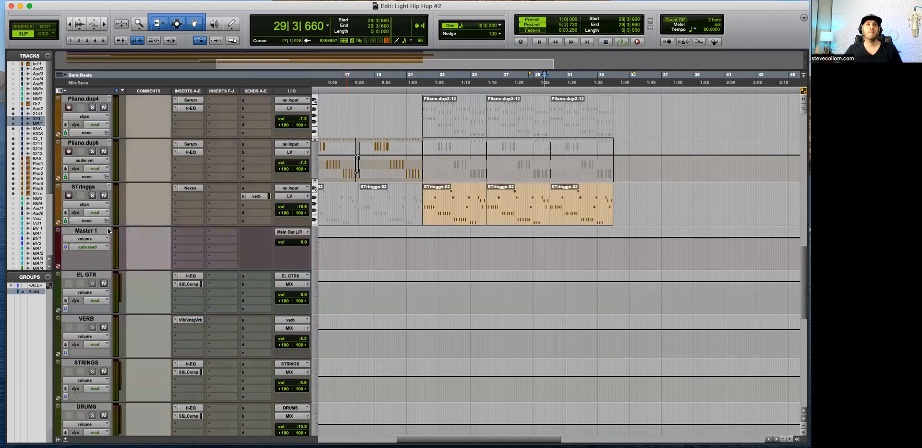
pyautogui.click(81, 188)
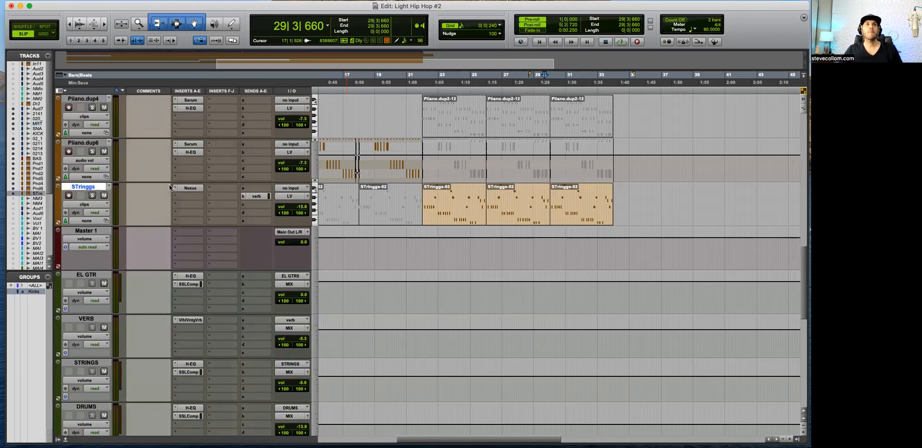
pyautogui.hotkey('alt', 'shift', 'd')
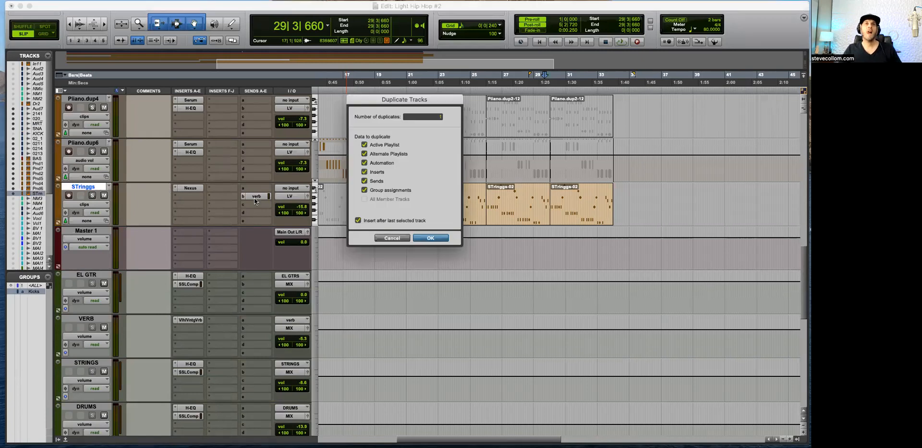
pyautogui.press('Return')
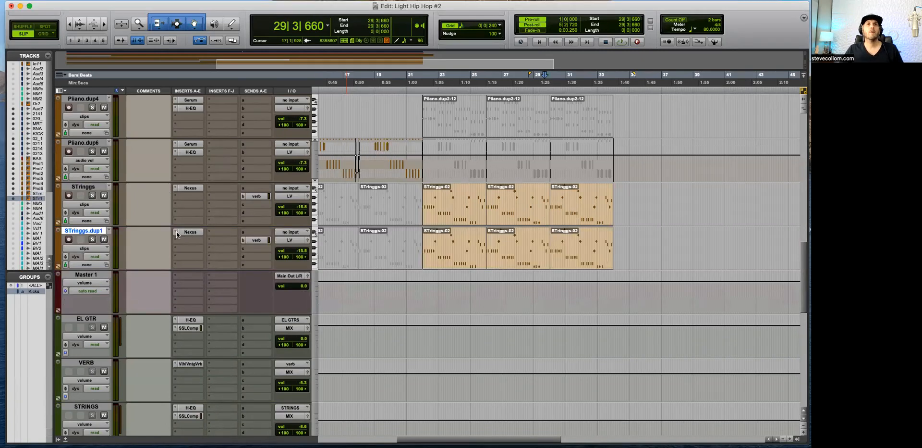
pyautogui.moveTo(634, 237); pyautogui.dragTo(310, 243)
pyautogui.press('Delete')
# Step: Move the copied strings track directly below the PMBH2 drum loop track and rename it Ding
pyautogui.moveTo(87, 231); pyautogui.dragTo(90, 100)
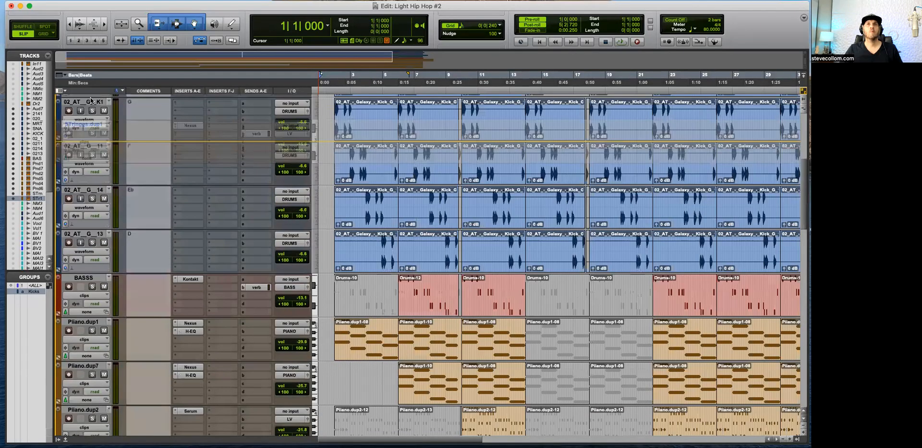
pyautogui.moveTo(103, 194); pyautogui.dragTo(81, 190)
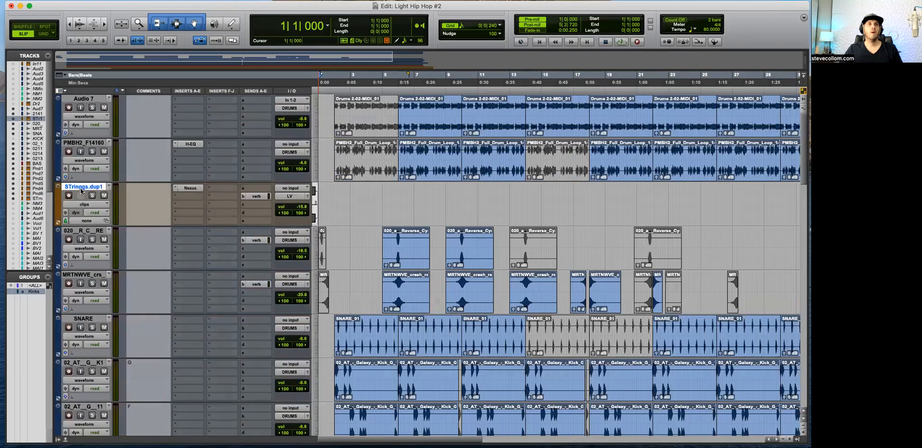
pyautogui.doubleClick(84, 187)
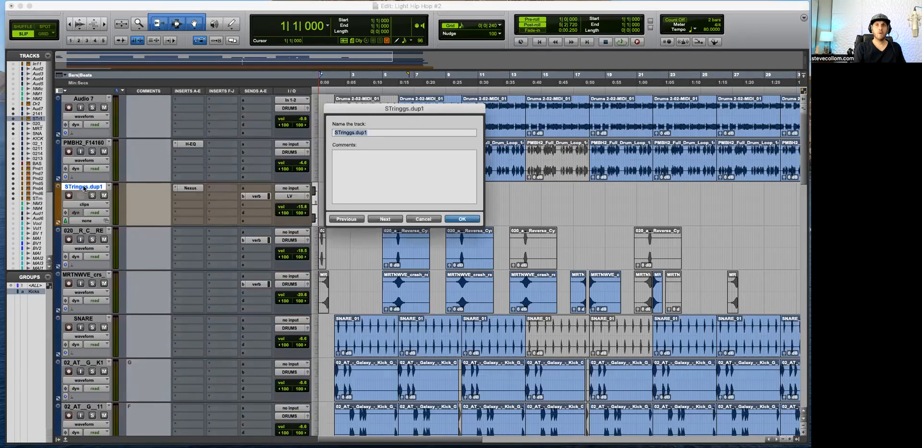
pyautogui.press('Return')
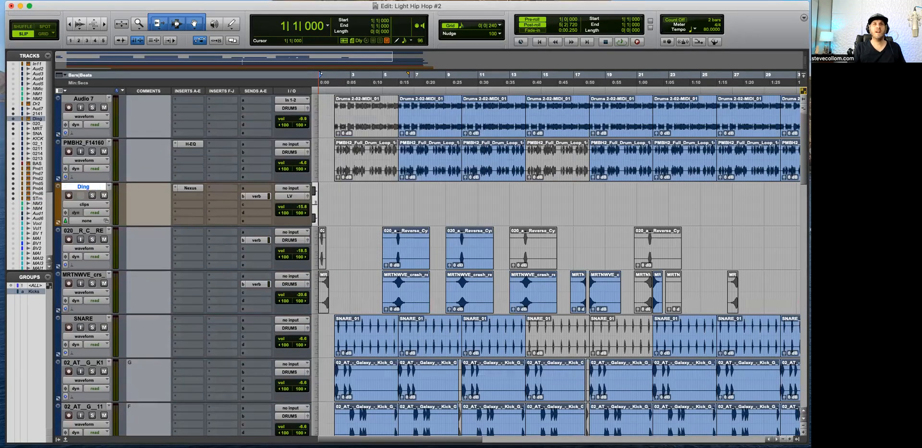
# Step: Open the Nexus instrument on the Ding track and browse the Drumloop category down to the Hihat Line Open presets
pyautogui.click(185, 189)
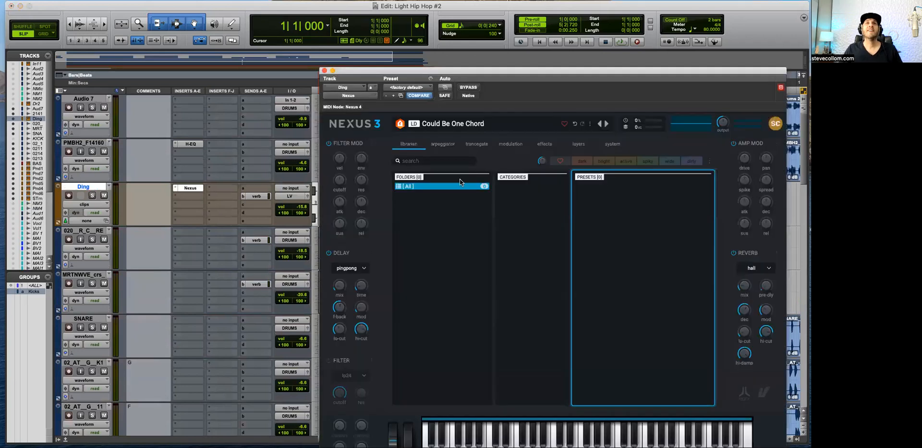
pyautogui.click(423, 160)
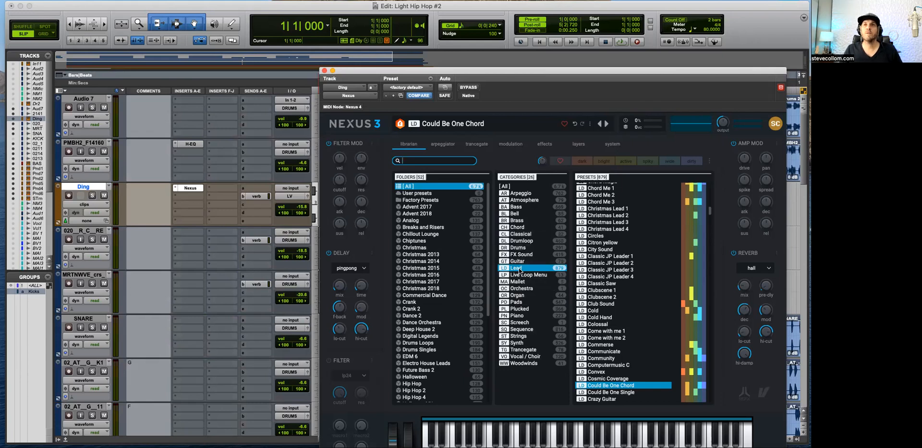
pyautogui.click(523, 241)
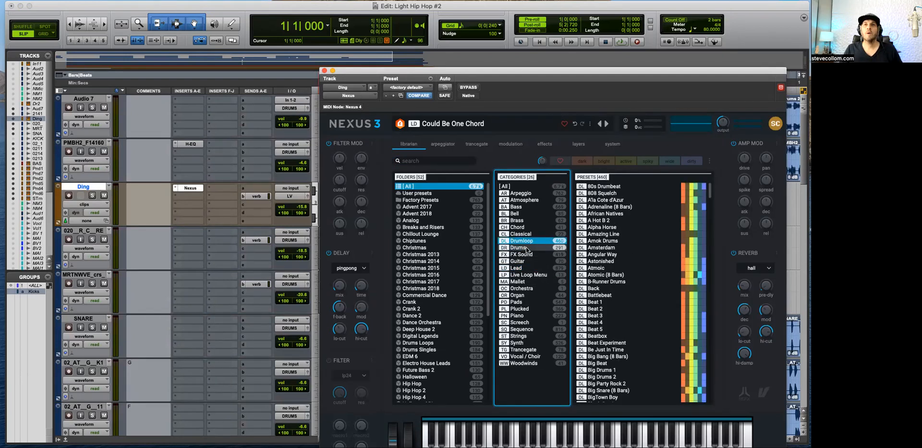
pyautogui.scroll(-10, 614, 302)
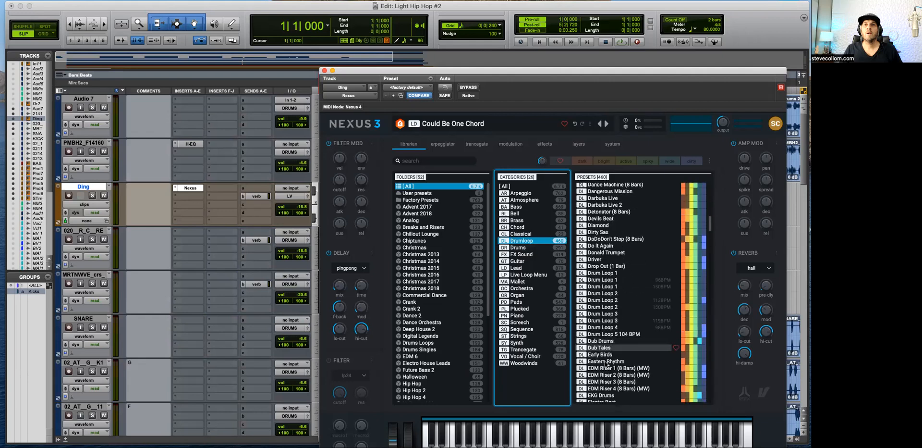
pyautogui.scroll(-15, 608, 371)
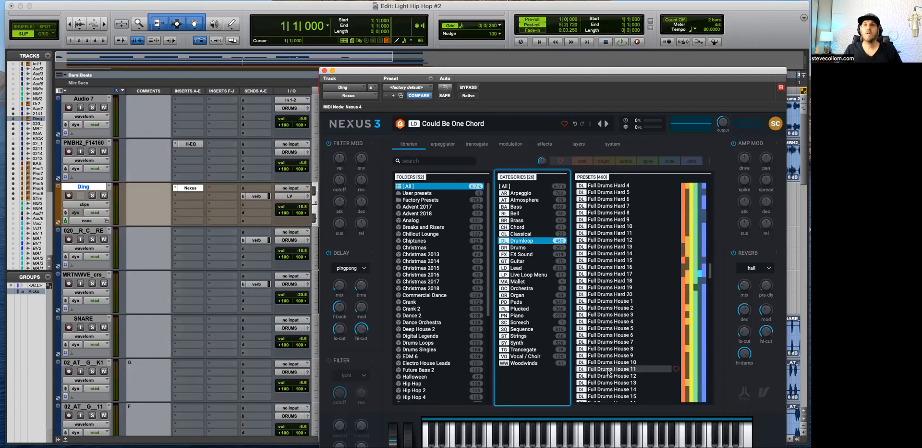
pyautogui.scroll(-15, 608, 372)
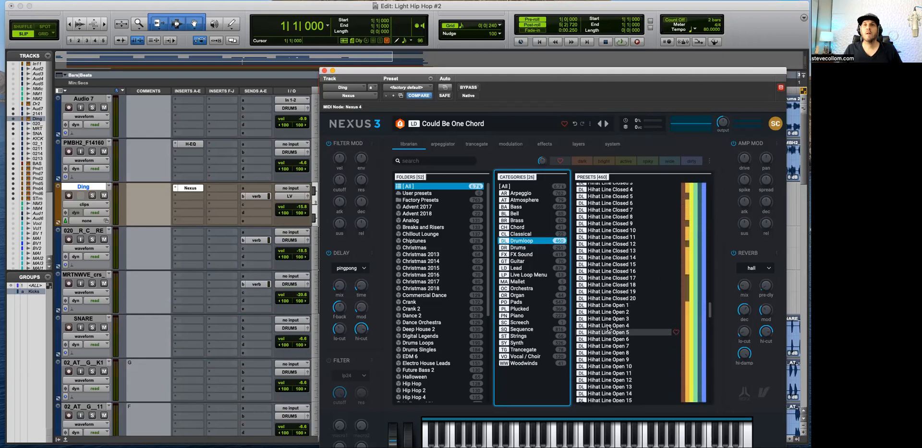
# Step: Audition Drumloop presets in Nexus from Hihat Line Open 16 through Hip Hop Dont Stop, House Beat and Is It A Groove
pyautogui.click(607, 295)
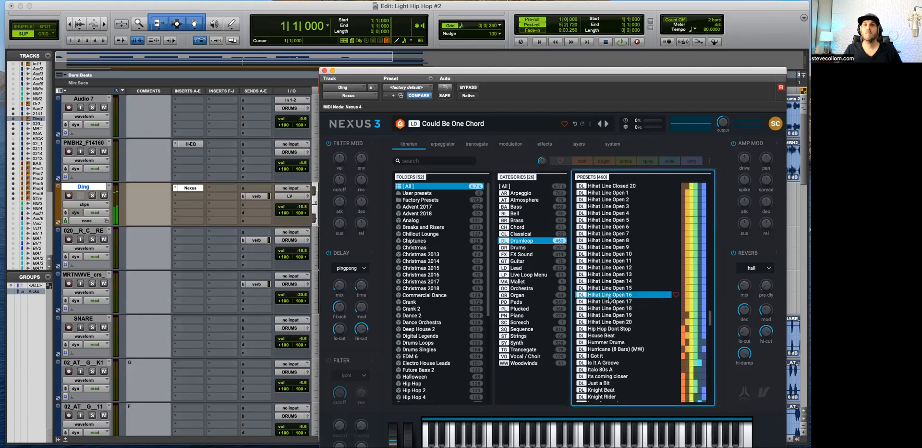
pyautogui.click(609, 301)
pyautogui.press('Down')
pyautogui.press('Down')
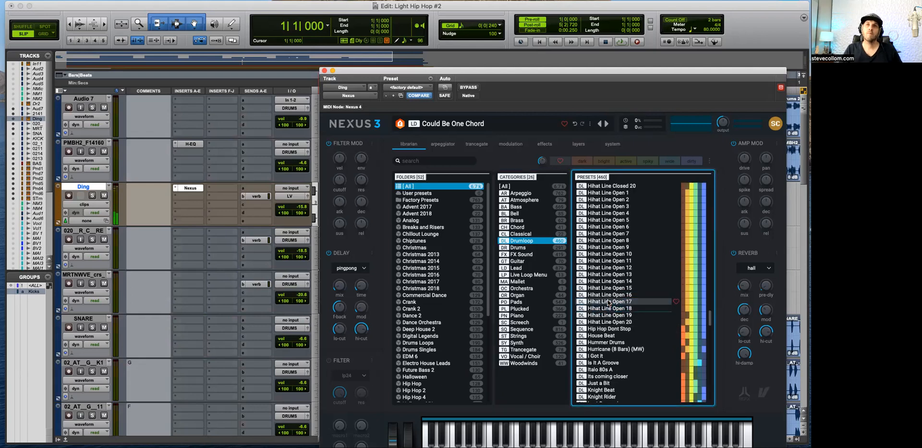
pyautogui.press('Down')
pyautogui.press('Down')
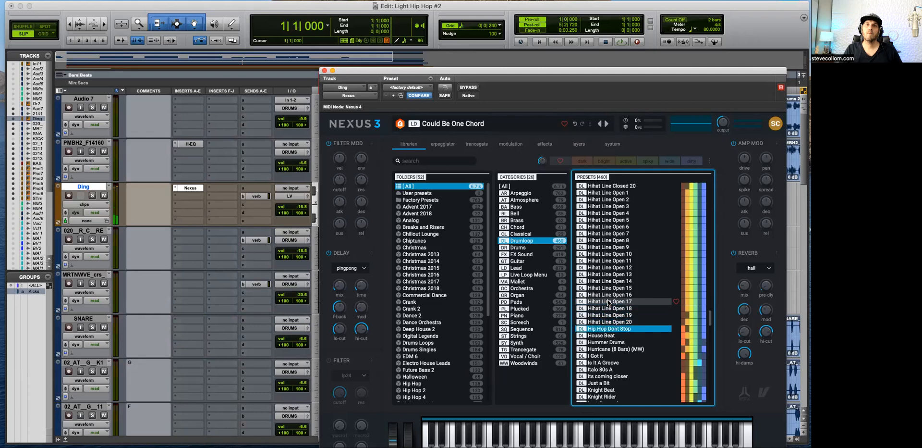
pyautogui.press('Down')
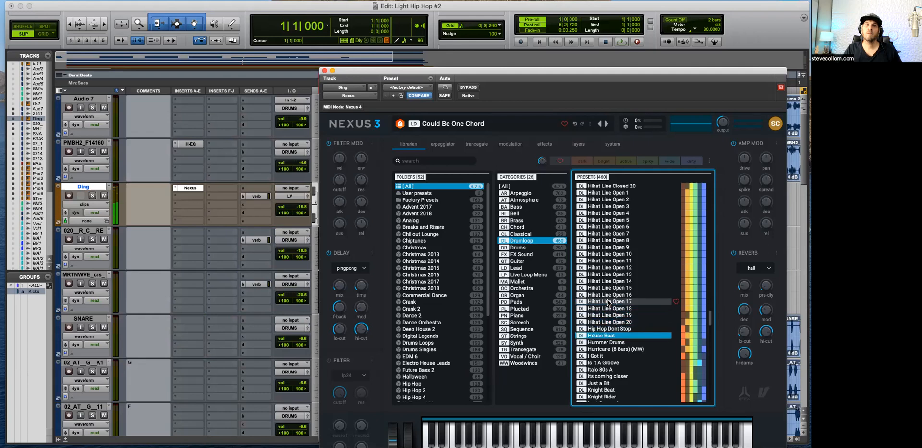
pyautogui.press('Down')
pyautogui.press('Down')
pyautogui.press('Down')
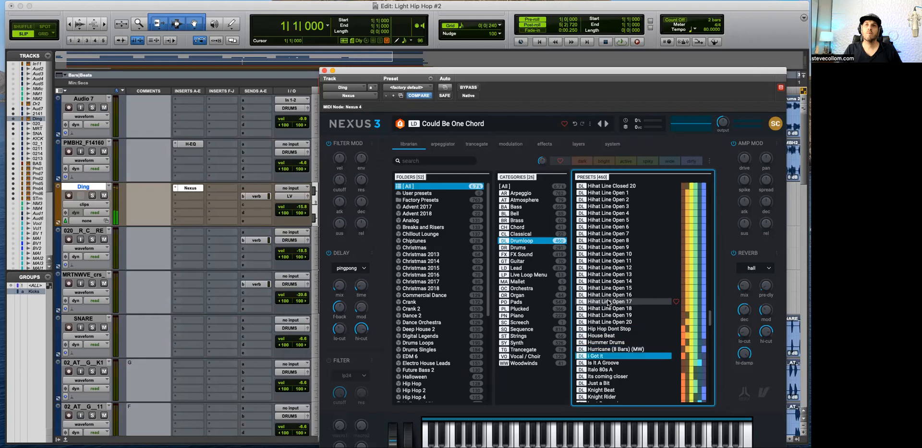
pyautogui.press('Down')
pyautogui.press('Down')
pyautogui.press('Up')
pyautogui.press('Up')
pyautogui.press('Up')
pyautogui.press('Up')
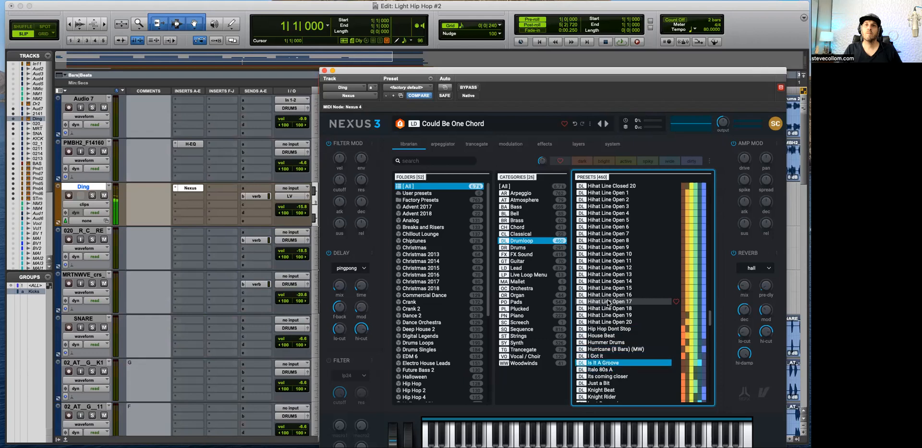
# Step: Audition the earlier Hihat Line Open presets, load Hihat Line Open 6 on the Ding track and close the Nexus window
pyautogui.press('Up')
pyautogui.press('Up')
pyautogui.press('Up')
pyautogui.press('Up')
pyautogui.press('Up')
pyautogui.press('Up')
pyautogui.press('Up')
pyautogui.press('Up')
pyautogui.press('Up')
pyautogui.press('Up')
pyautogui.press('Up')
pyautogui.press('Up')
pyautogui.press('Up')
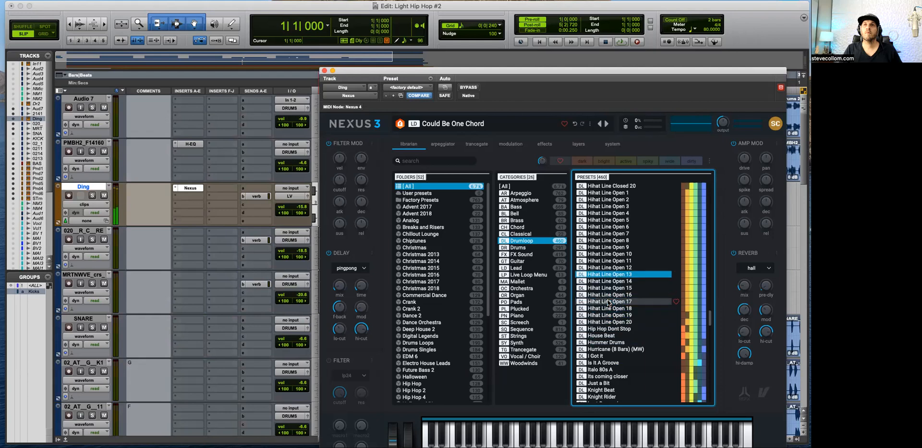
pyautogui.press('Up')
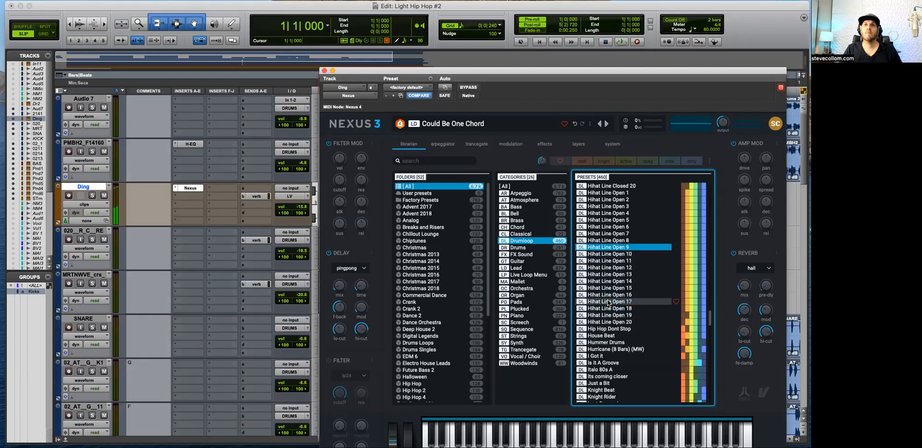
pyautogui.press('Up')
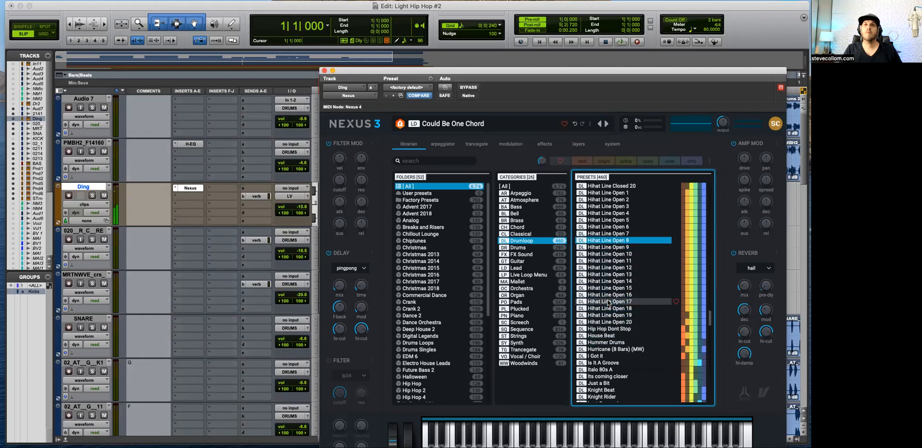
pyautogui.press('Up')
pyautogui.press('Up')
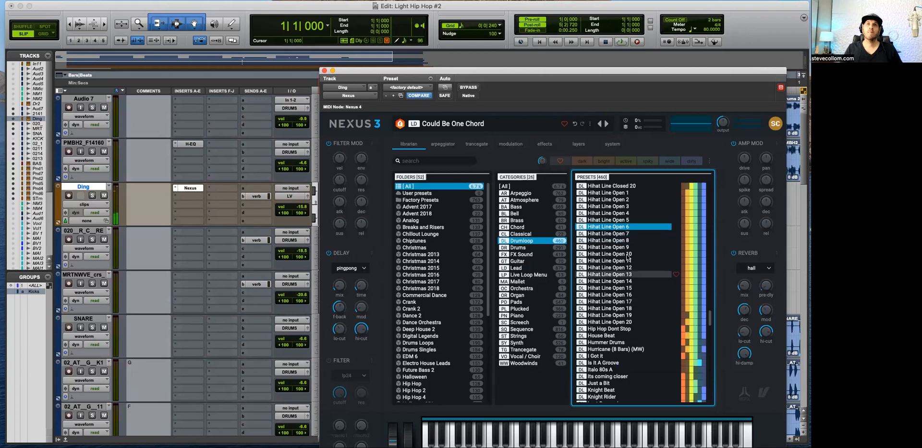
pyautogui.click(615, 227)
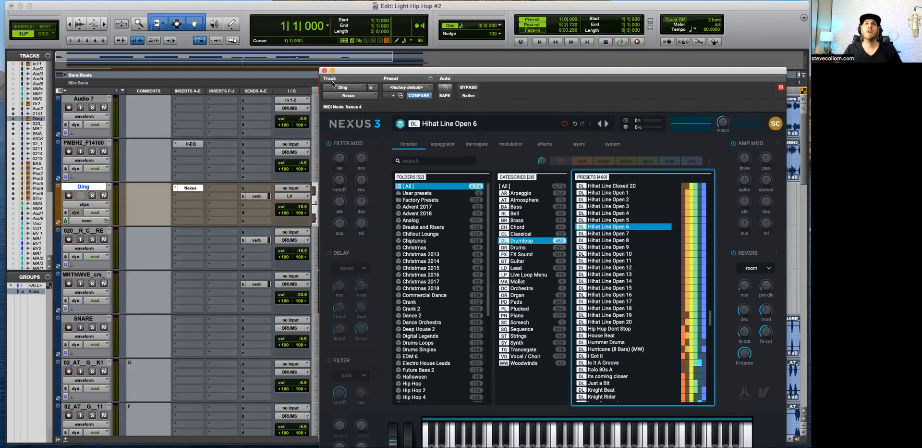
pyautogui.click(324, 70)
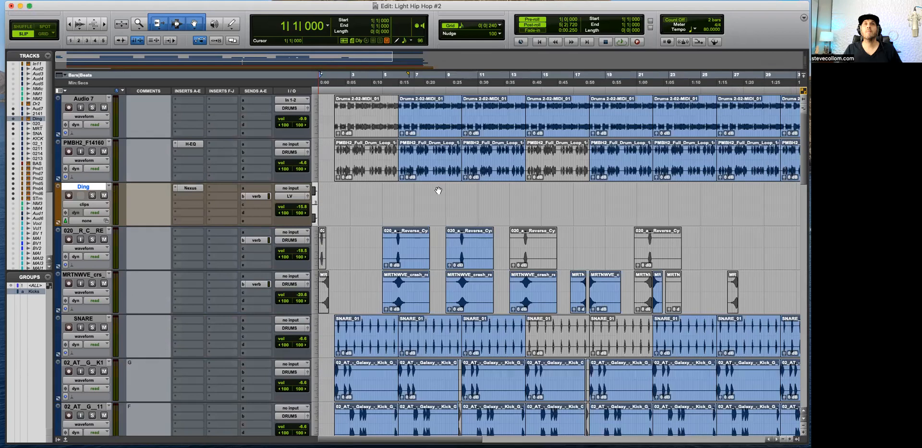
# Step: Draw a 0|0|120 long Eb3 note on the Ding track at 30|3|753 with the Pencil tool in notes view
pyautogui.press('super+bracketleft')
pyautogui.click(550, 193)
pyautogui.click(546, 192)
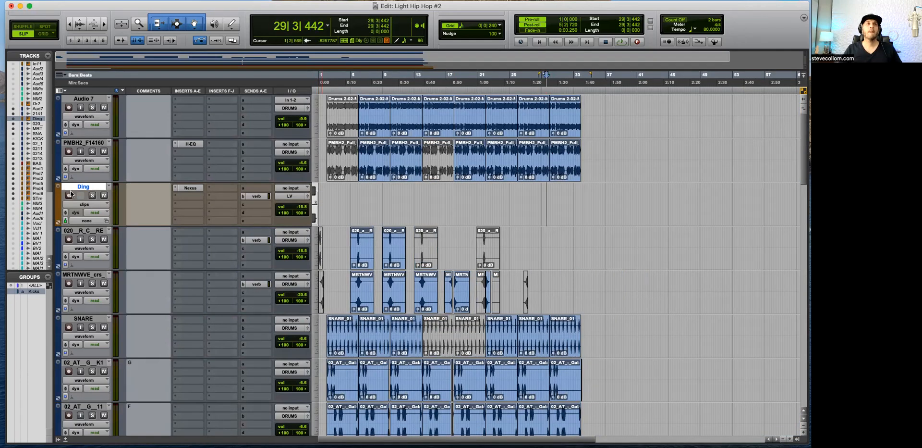
pyautogui.click(233, 23)
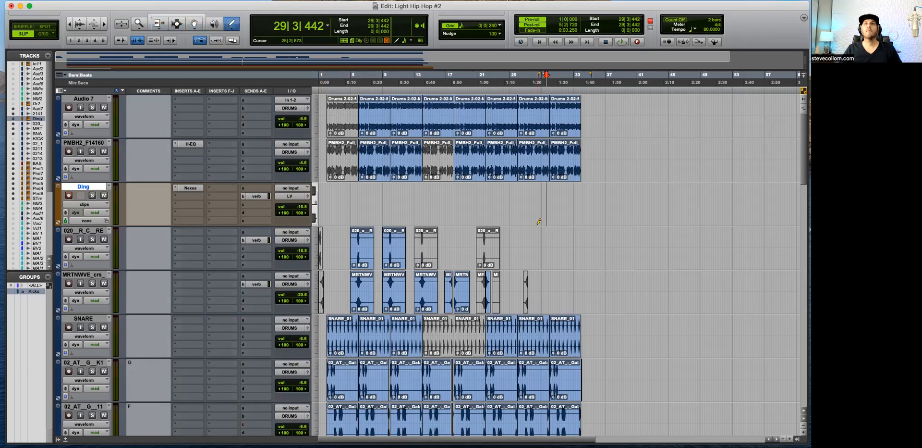
pyautogui.press('-')
pyautogui.click(556, 206)
pyautogui.press('t')
pyautogui.press('t')
pyautogui.press('t')
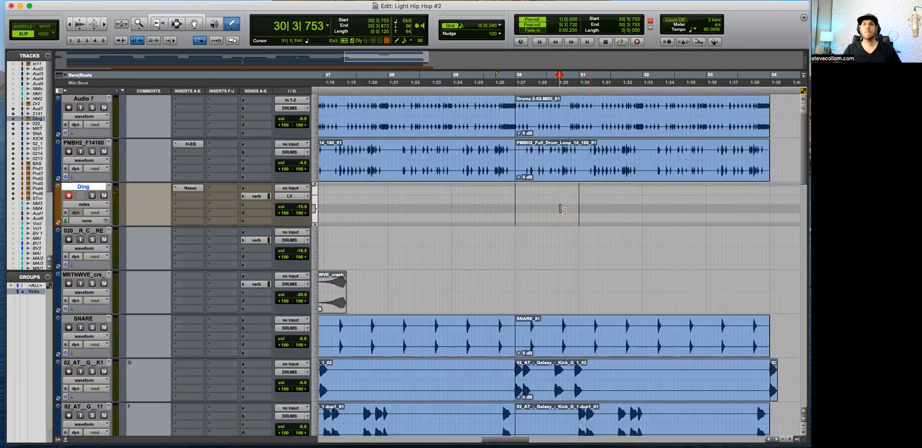
pyautogui.press('t')
pyautogui.press('t')
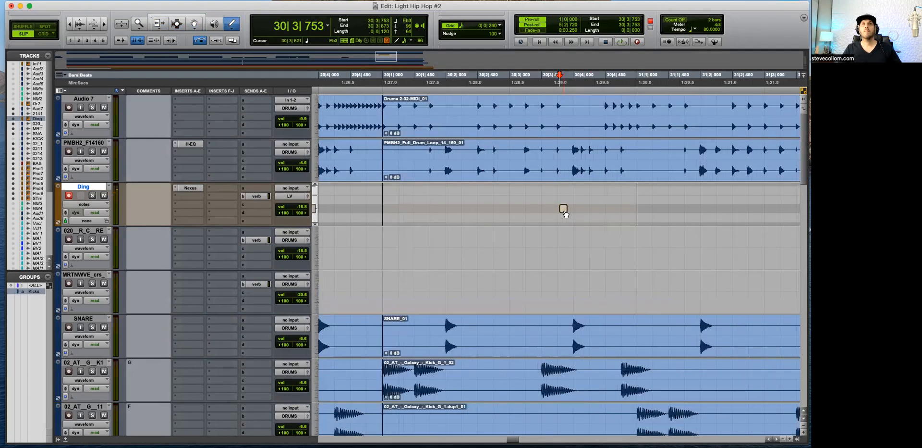
# Step: Move the Ding note to G3 at 30|1|000 with the edit mode set to Grid
pyautogui.click(199, 15)
pyautogui.moveTo(563, 208); pyautogui.dragTo(391, 203)
pyautogui.press('F4')
pyautogui.press('space')
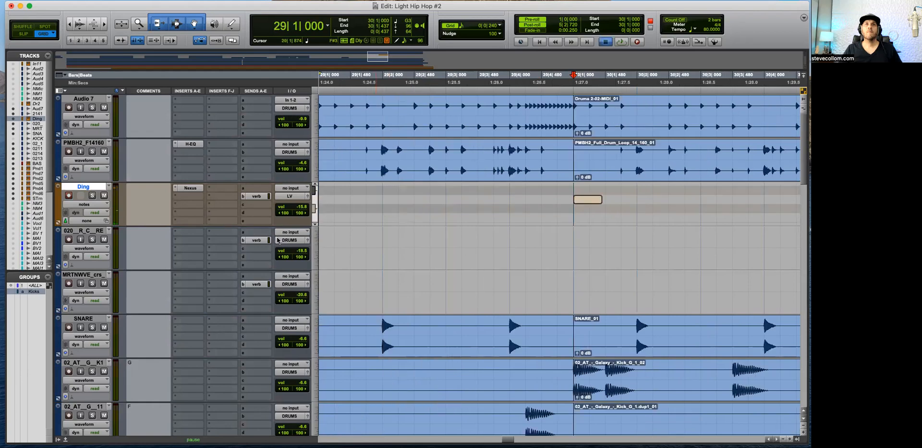
# Step: Enlarge the Ding track's height and lengthen its note to one full bar, ending at 31|1|000
pyautogui.moveTo(221, 225); pyautogui.dragTo(228, 358)
pyautogui.press('r')
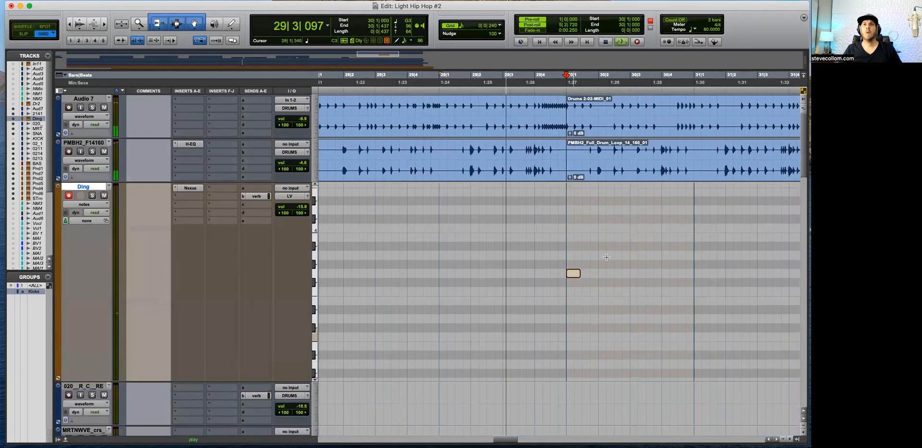
pyautogui.press('r')
pyautogui.moveTo(596, 271); pyautogui.dragTo(625, 273)
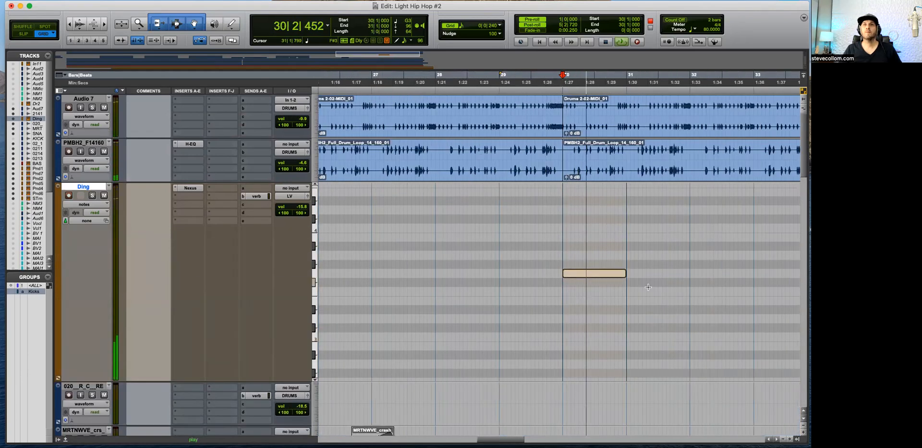
pyautogui.press('space')
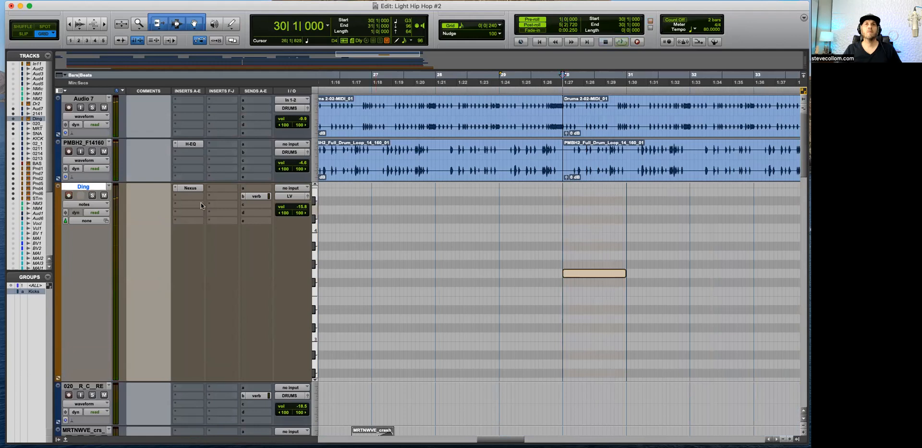
# Step: Play from 29|4|000 and route the Ding track's output to the DRUMS (Stereo) bus
pyautogui.click(546, 228)
pyautogui.press('space')
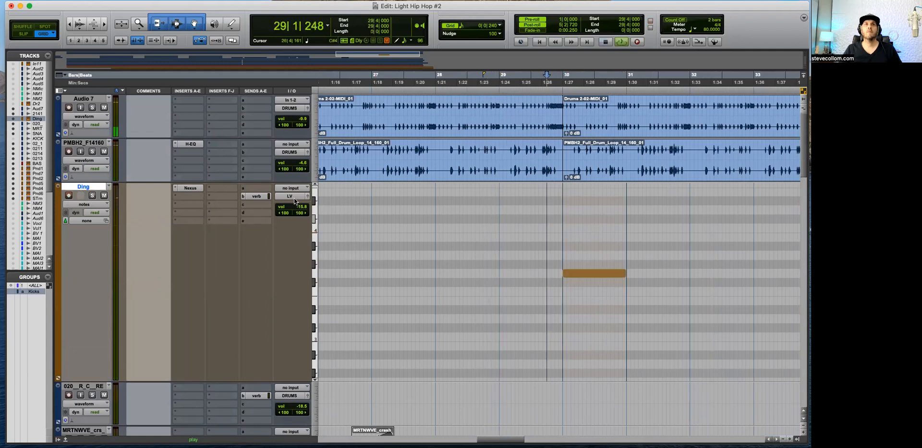
pyautogui.click(294, 196)
pyautogui.moveTo(294, 204)
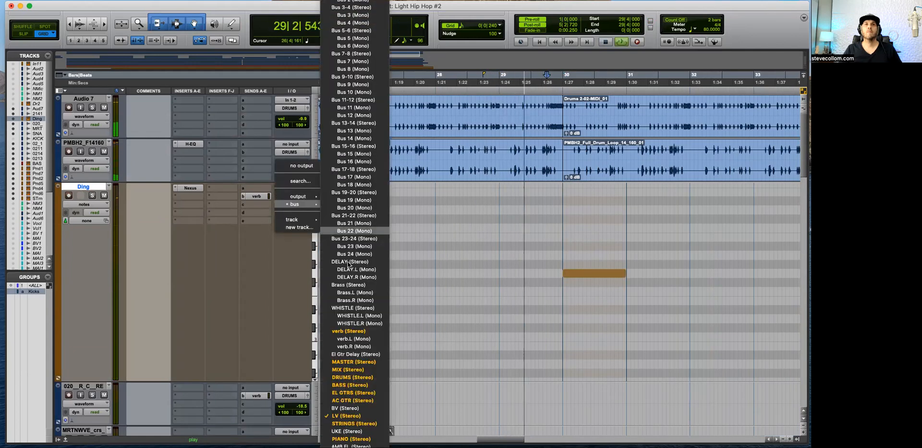
pyautogui.click(352, 377)
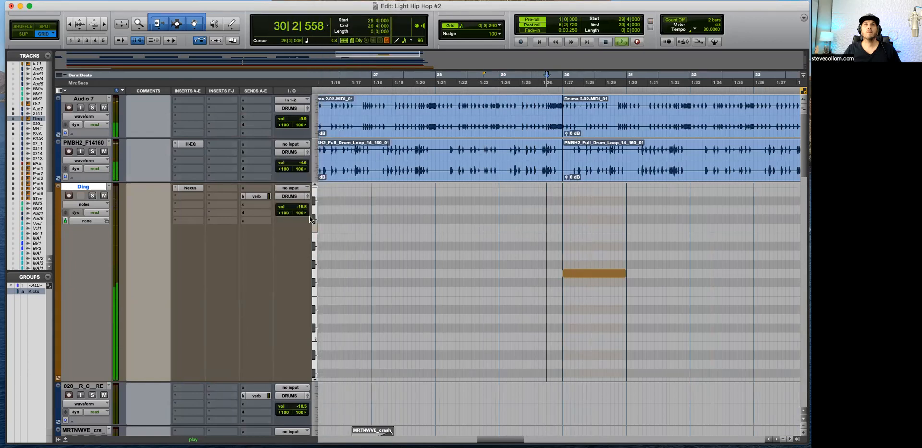
# Step: Duplicate the one-bar Ding note three times to fill bars 30 through 33, then stop playback
pyautogui.press('super+bracketleft')
pyautogui.click(579, 277)
pyautogui.press('super+d')
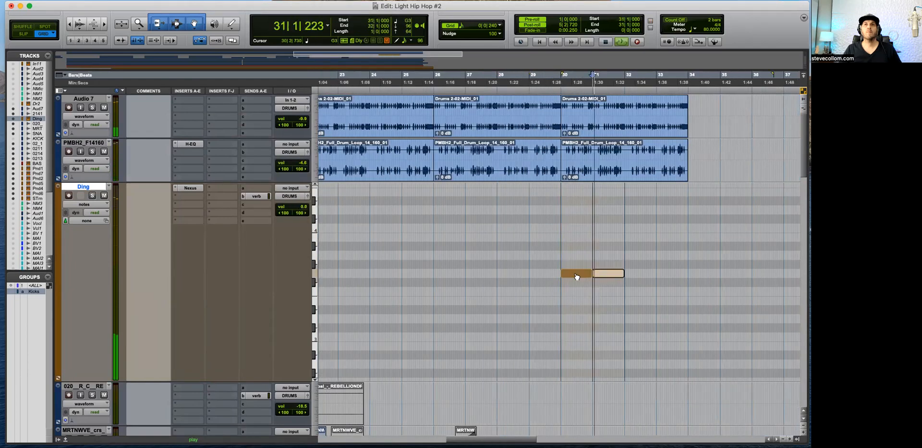
pyautogui.press('super+d')
pyautogui.press('super+bracketright')
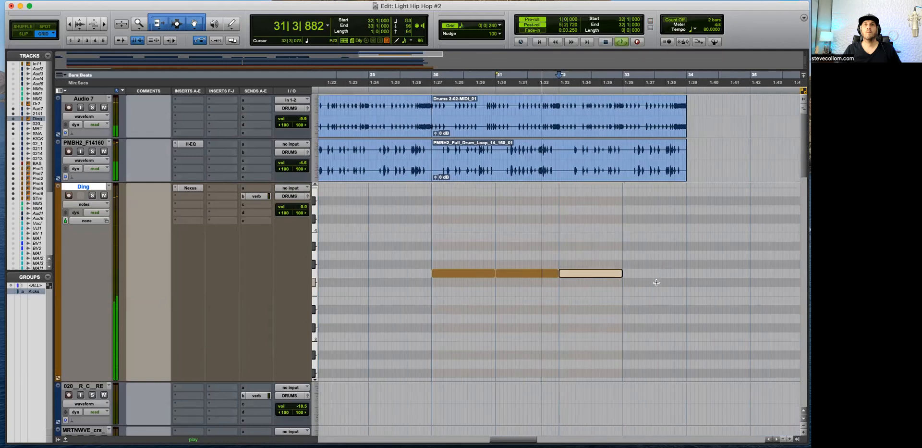
pyautogui.press('super+d')
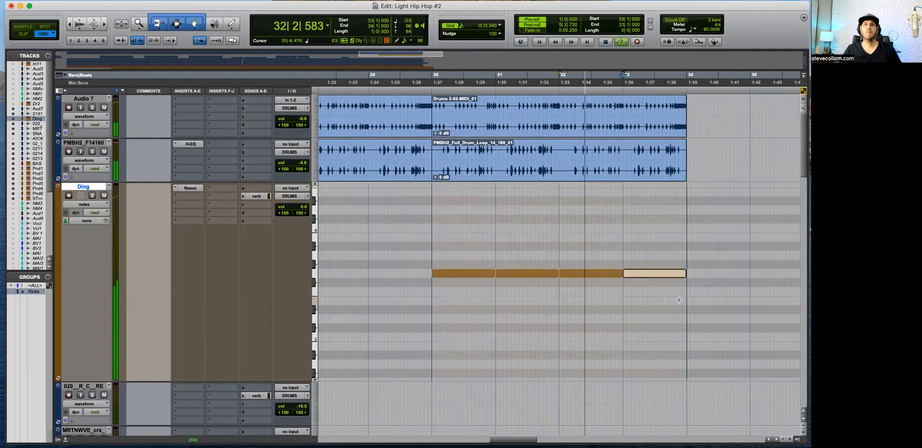
pyautogui.press('super+bracketleft')
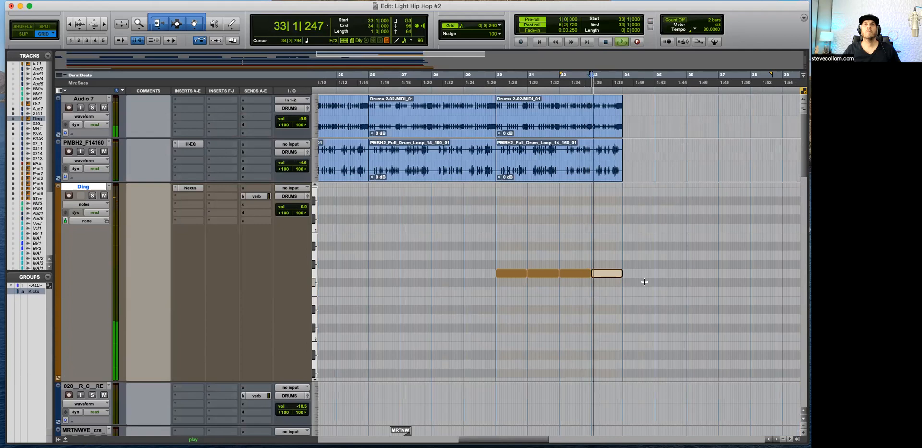
pyautogui.press('super+bracketleft')
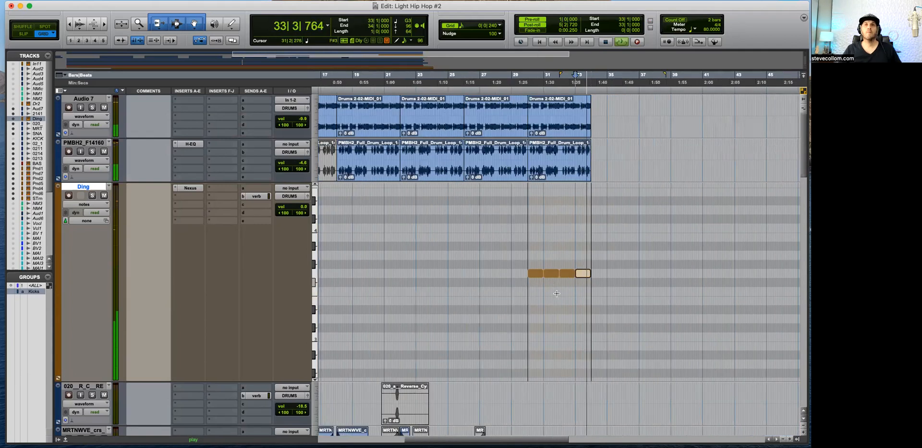
pyautogui.press('space')
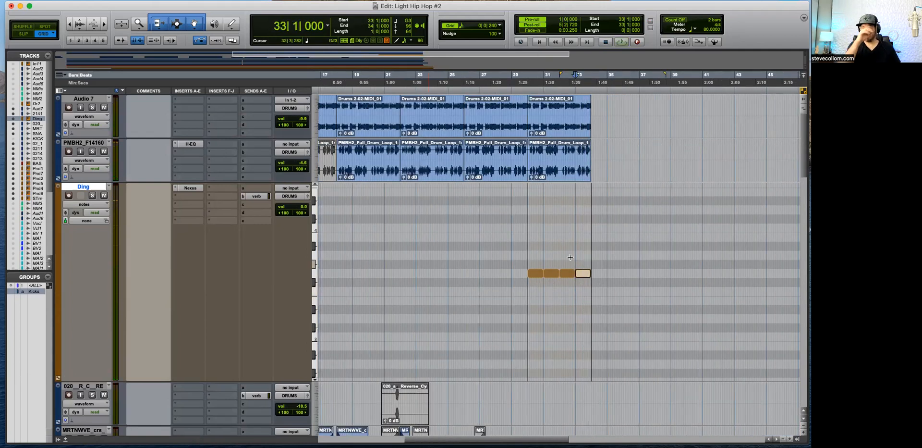
# Step: Copy the four one-bar Ding notes to start at 26|1|000, filling bars 26 through 29, and play the passage
pyautogui.click(462, 237)
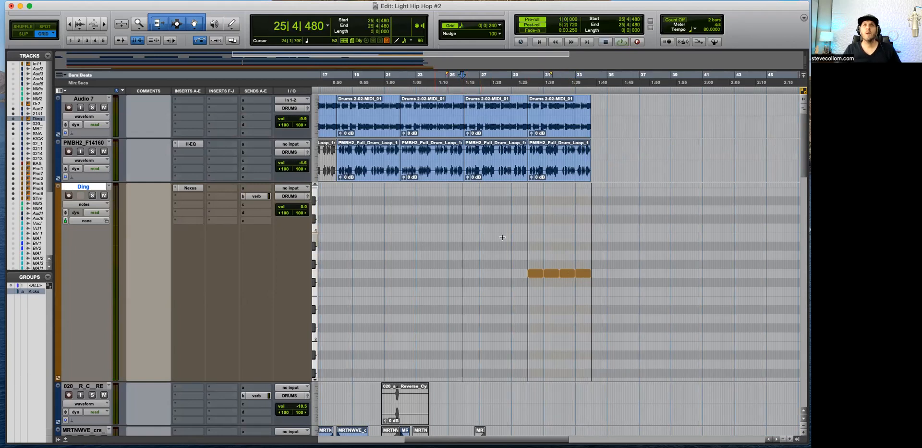
pyautogui.moveTo(602, 252); pyautogui.dragTo(455, 272)
pyautogui.press('t')
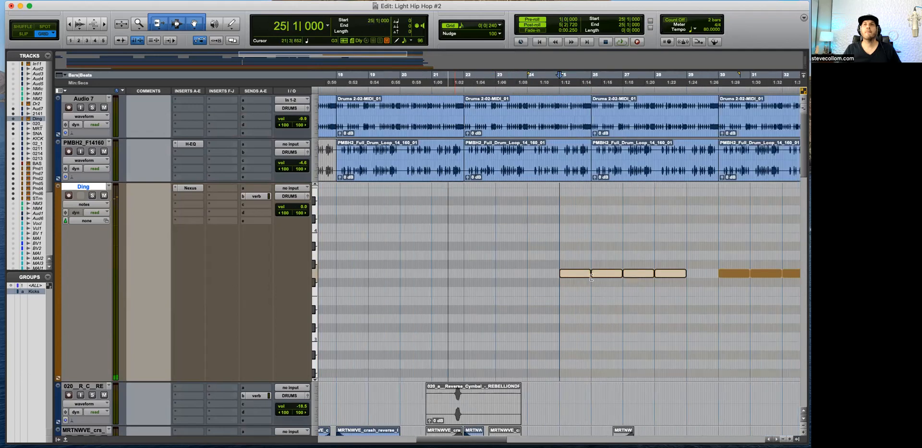
pyautogui.moveTo(575, 273); pyautogui.dragTo(608, 275)
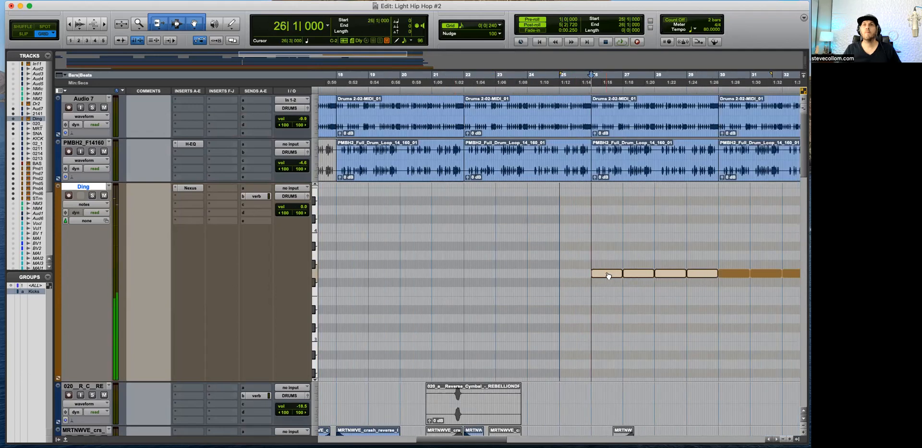
pyautogui.press('r')
pyautogui.press('space')
pyautogui.press('t')
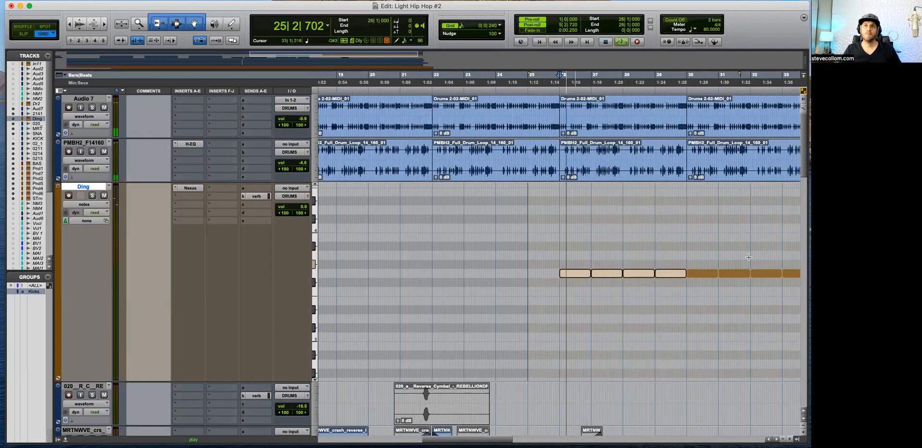
# Step: Set the Ding track's volume to -13.2 dB during playback and reduce the track's height
pyautogui.click(657, 315)
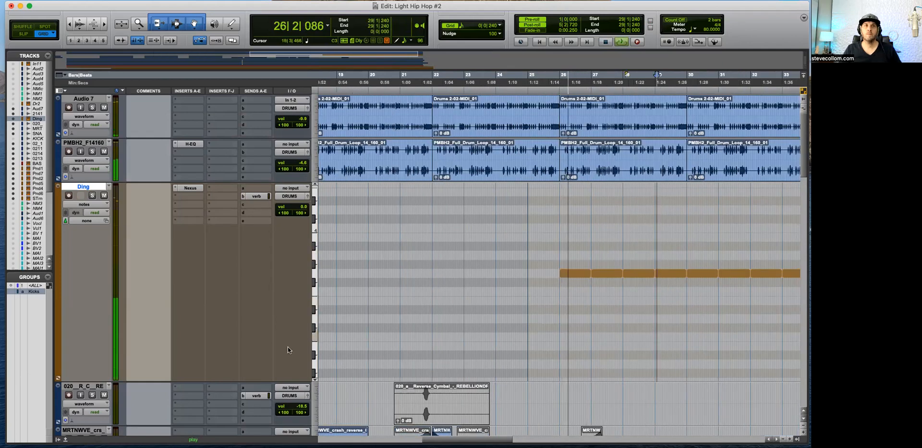
pyautogui.moveTo(295, 214); pyautogui.dragTo(295, 238)
pyautogui.moveTo(219, 380); pyautogui.dragTo(221, 279)
pyautogui.press('super+bracketleft')
pyautogui.click(565, 207)
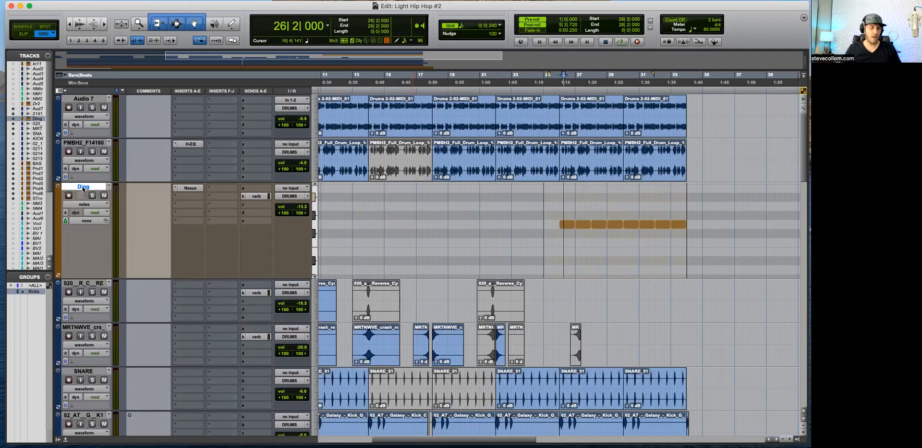
# Step: Duplicate the Ding track and open the Nexus instrument on the copy
pyautogui.hotkey('alt', 'shift', 'd')
pyautogui.press('Return')
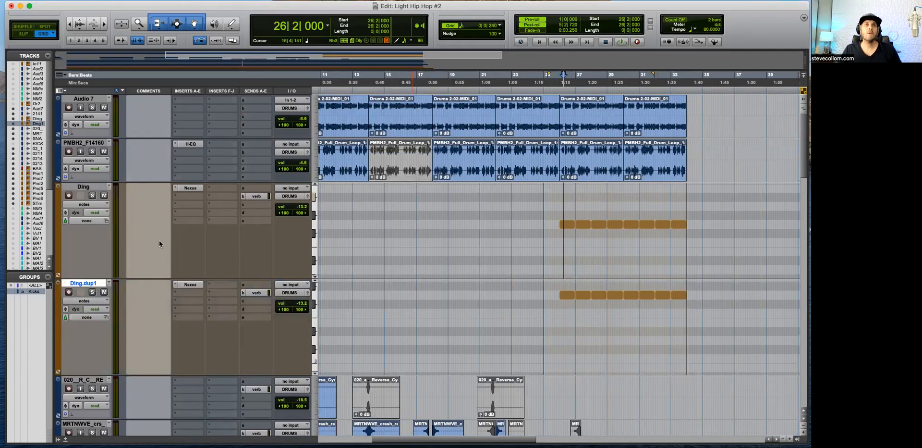
pyautogui.click(187, 284)
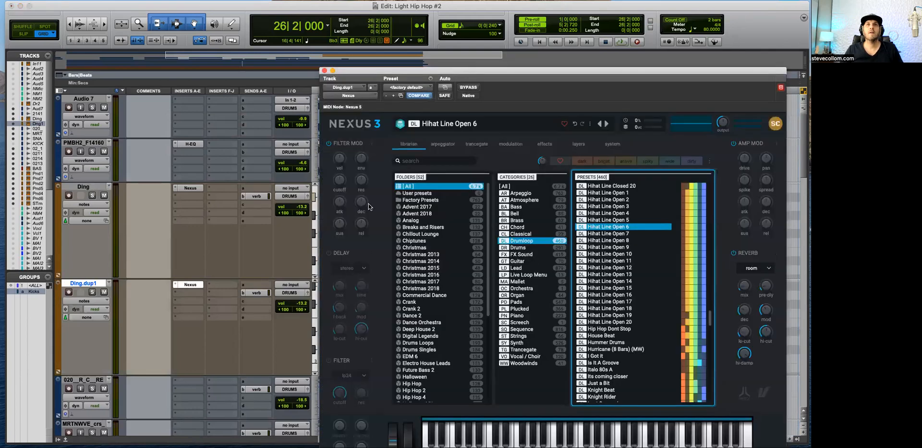
# Step: Browse the Drumloop presets and audition from Percussions 29 through Powerstack 4 (8 Bars)
pyautogui.scroll(-15, 609, 318)
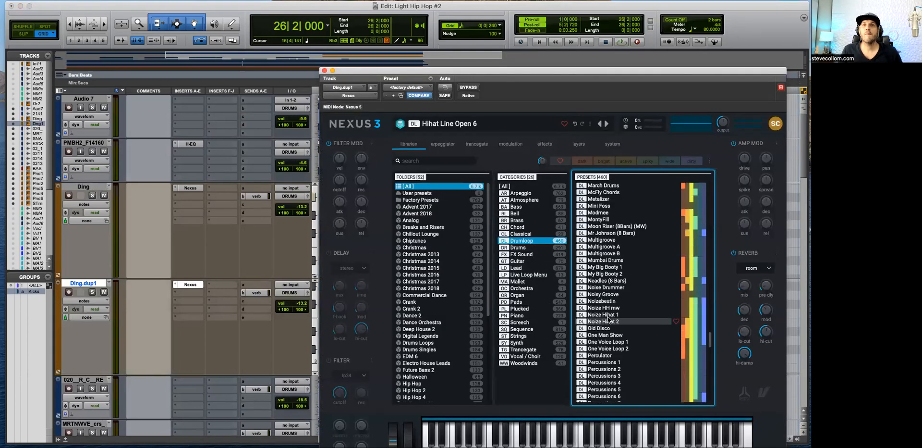
pyautogui.scroll(-3, 609, 317)
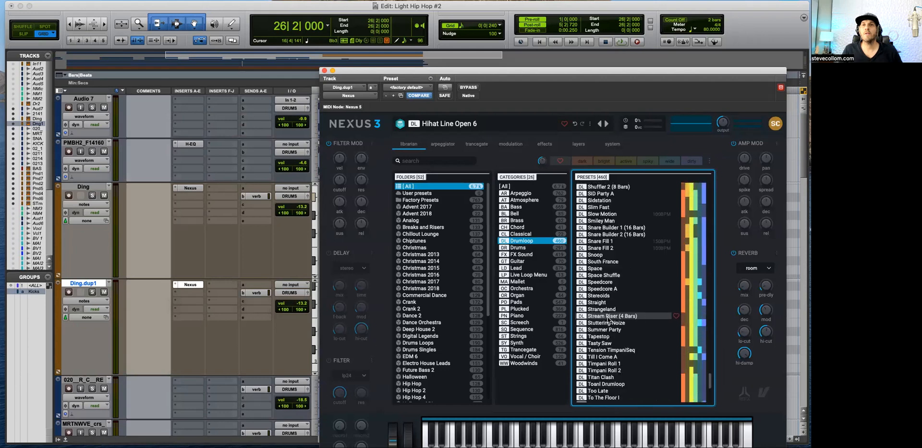
pyautogui.scroll(-5, 608, 318)
pyautogui.scroll(12, 609, 319)
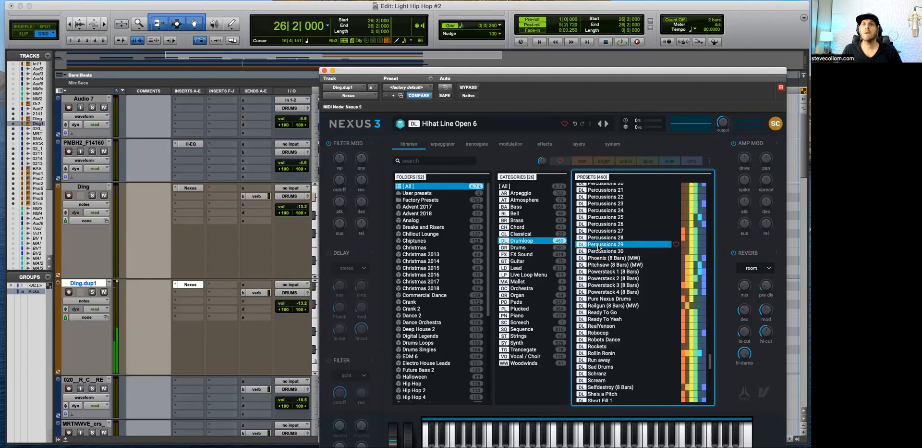
pyautogui.press('Down')
pyautogui.press('Down')
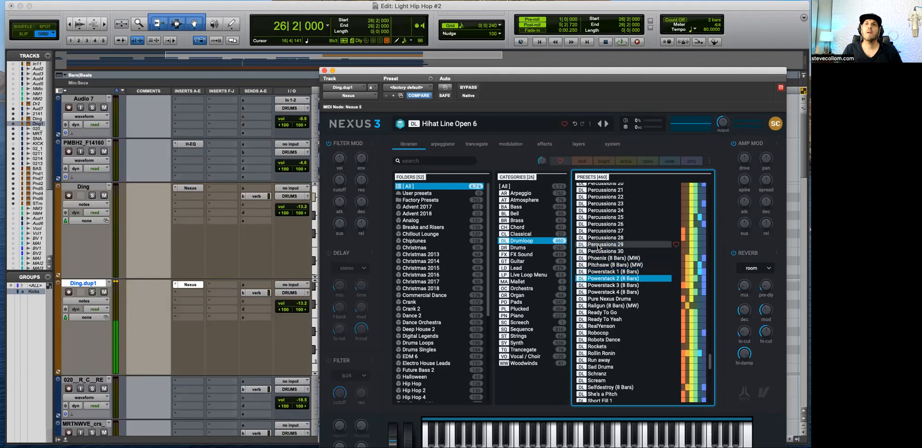
pyautogui.press('Down')
pyautogui.press('Down')
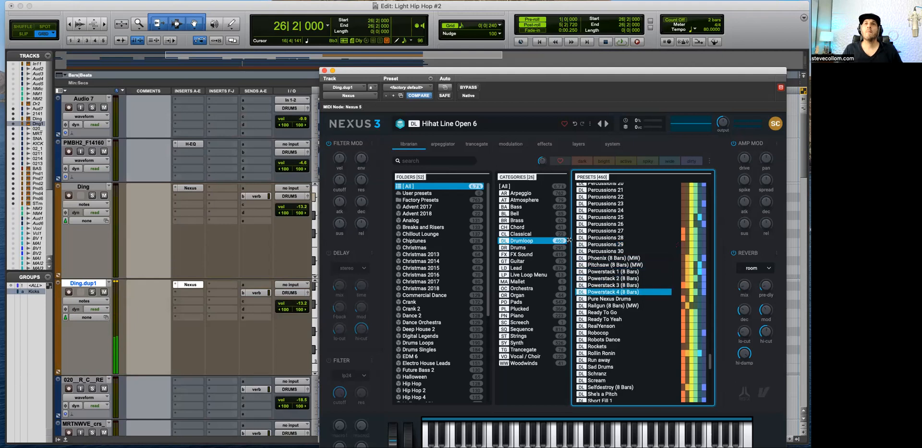
# Step: Browse the Drums category in Nexus and audition the Progressive Kicks presets
pyautogui.click(528, 247)
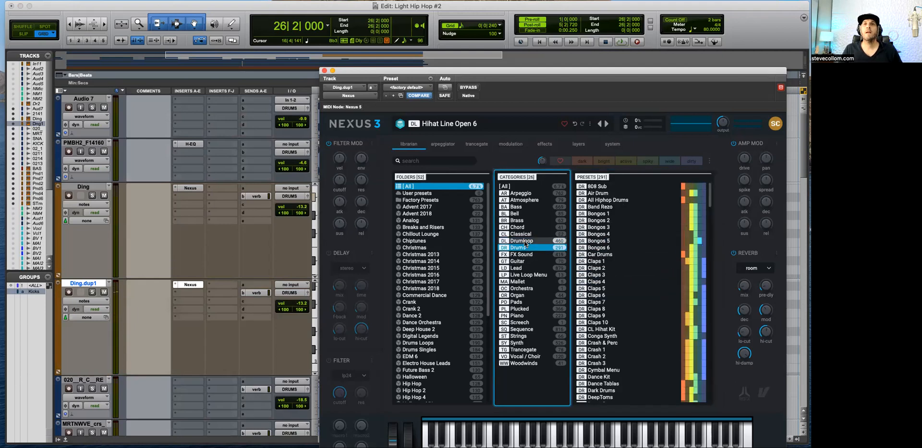
pyautogui.scroll(-3, 619, 310)
pyautogui.scroll(-10, 619, 311)
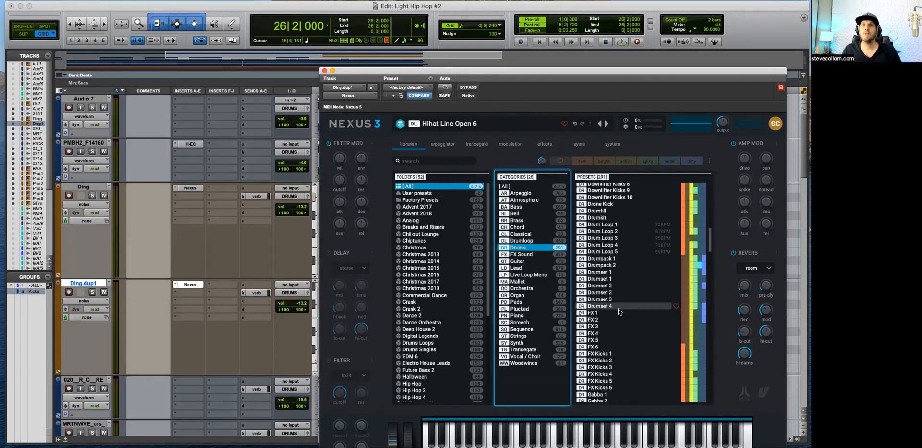
pyautogui.scroll(-15, 619, 312)
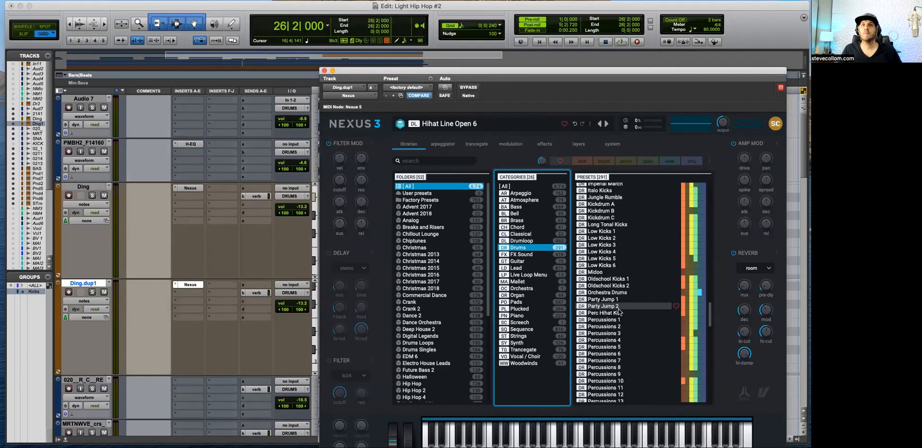
pyautogui.scroll(-15, 619, 311)
pyautogui.click(620, 311)
pyautogui.press('Up')
pyautogui.press('Up')
pyautogui.press('Up')
pyautogui.press('Up')
pyautogui.press('Up')
pyautogui.press('Up')
pyautogui.press('Up')
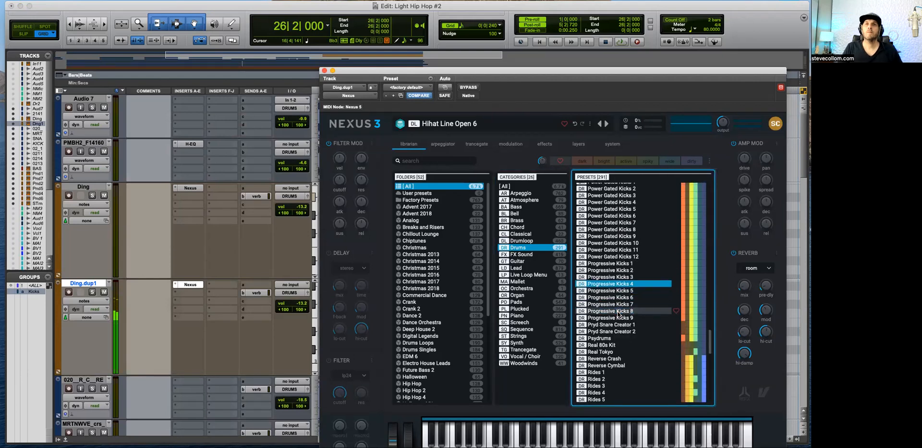
# Step: Audition the Rides presets in the Drums category and load Rides 2 on the duplicated track
pyautogui.scroll(-3, 619, 314)
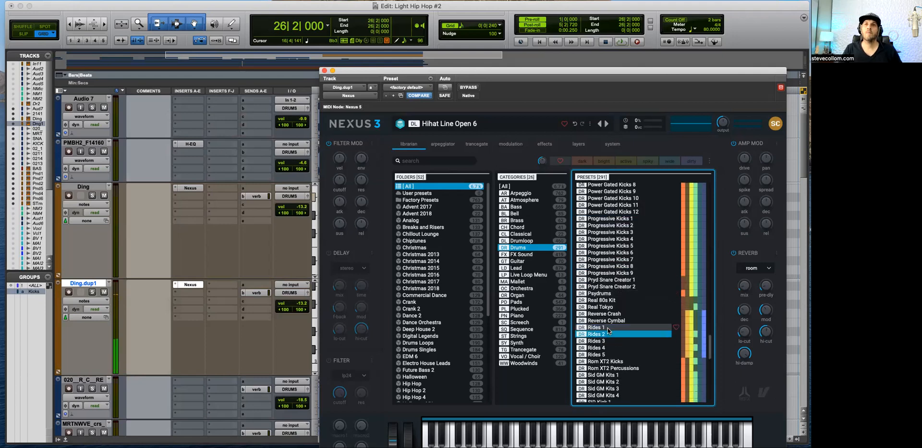
pyautogui.press('Down')
pyautogui.press('Up')
pyautogui.press('Up')
pyautogui.press('Up')
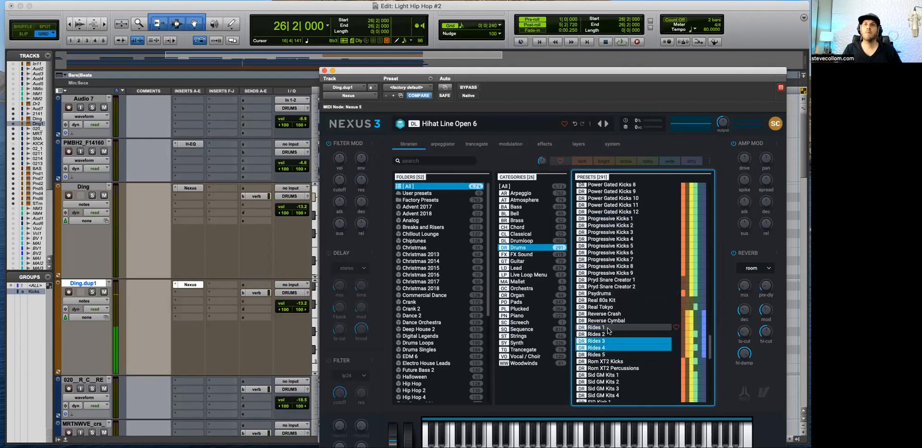
pyautogui.press('Down')
pyautogui.press('Down')
pyautogui.press('Up')
pyautogui.press('Up')
pyautogui.press('Up')
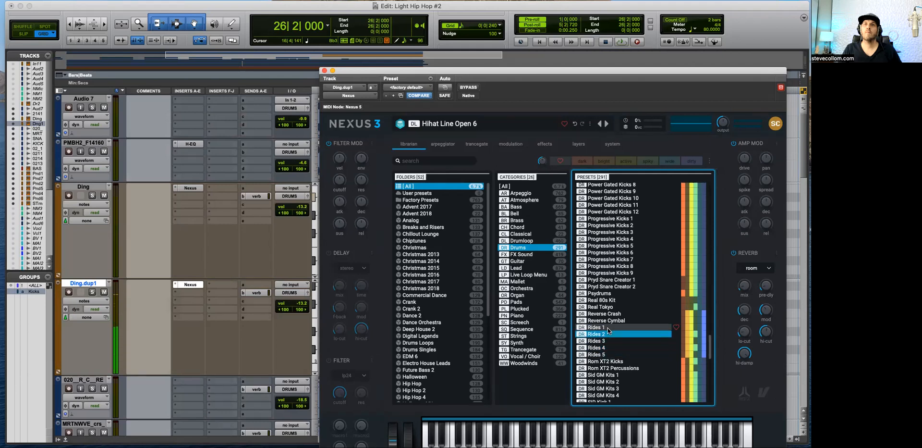
pyautogui.press('Down')
pyautogui.press('Up')
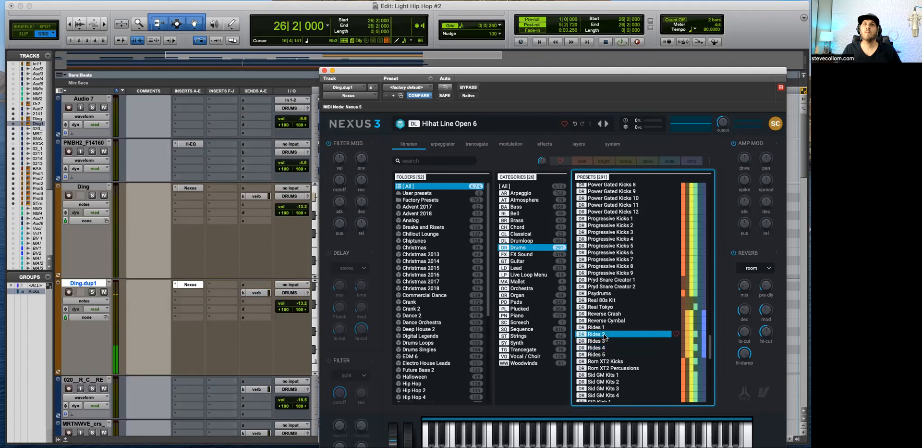
pyautogui.click(604, 337)
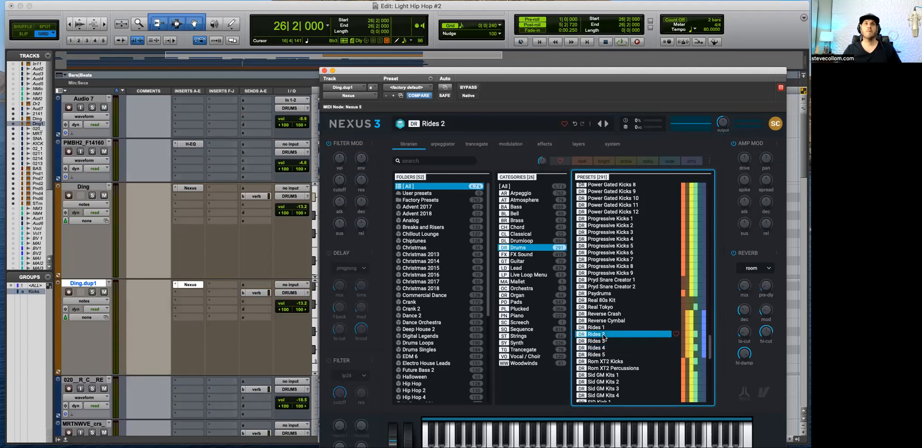
# Step: Record-enable the duplicated Ding track, close Nexus and delete the track's copied notes from bar 26 onward
pyautogui.click(70, 293)
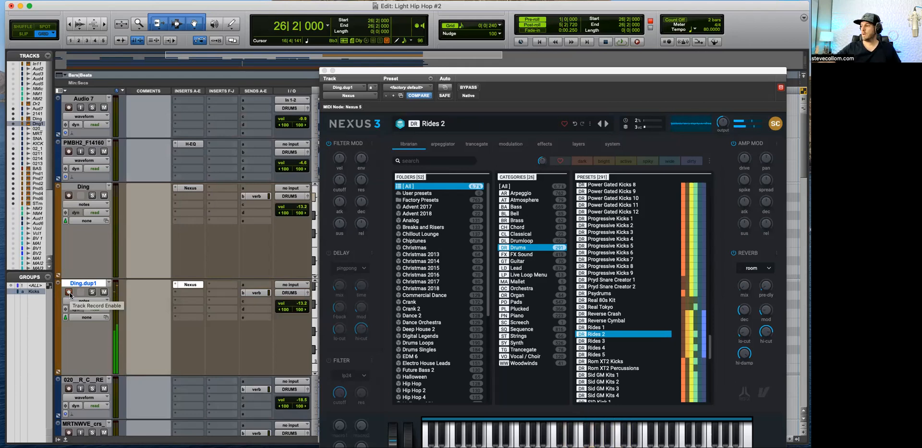
pyautogui.click(324, 71)
pyautogui.moveTo(713, 305); pyautogui.dragTo(550, 311)
pyautogui.press('Delete')
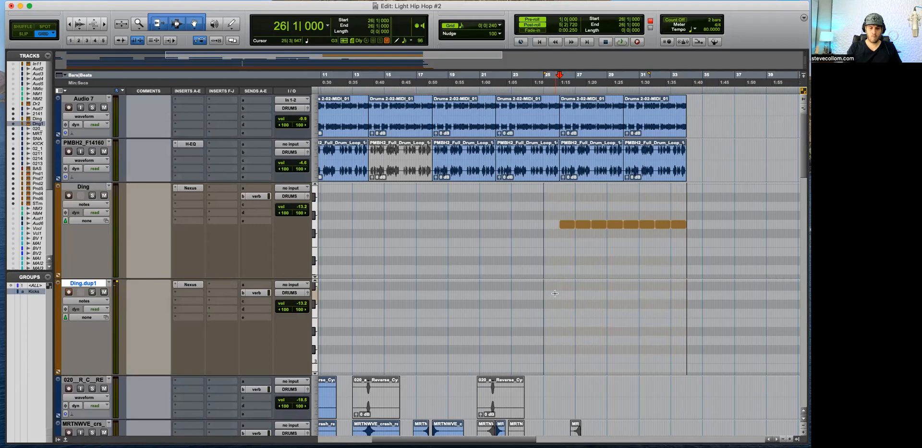
# Step: Start recording a Rides 2 part on the duplicated track from 26|1|000 with one bar of pre-roll
pyautogui.press('super+bracketright')
pyautogui.press('space')
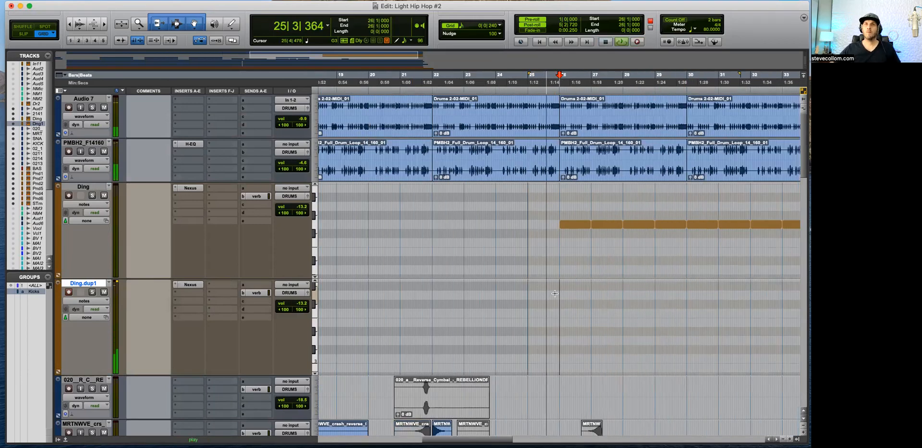
pyautogui.press('super+space')
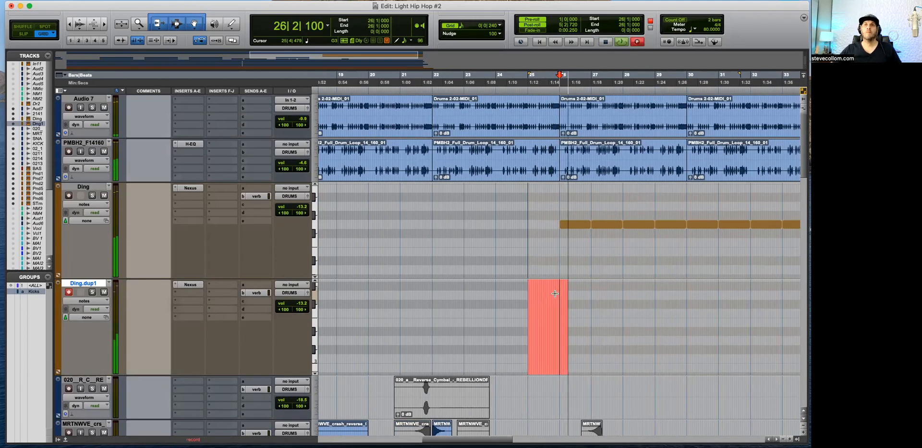
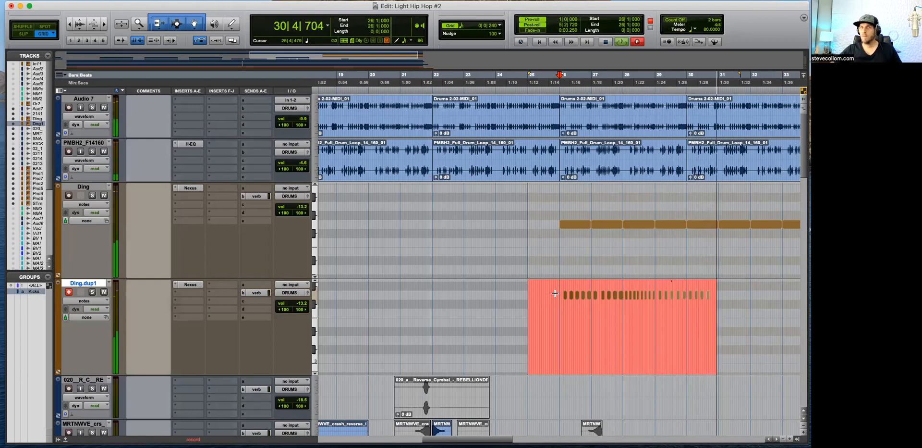
# Step: Undo the last ride take and record a new ride part on Ding.dup1 from 29|3|240 into bar 34
pyautogui.press('space')
pyautogui.press('super+z')
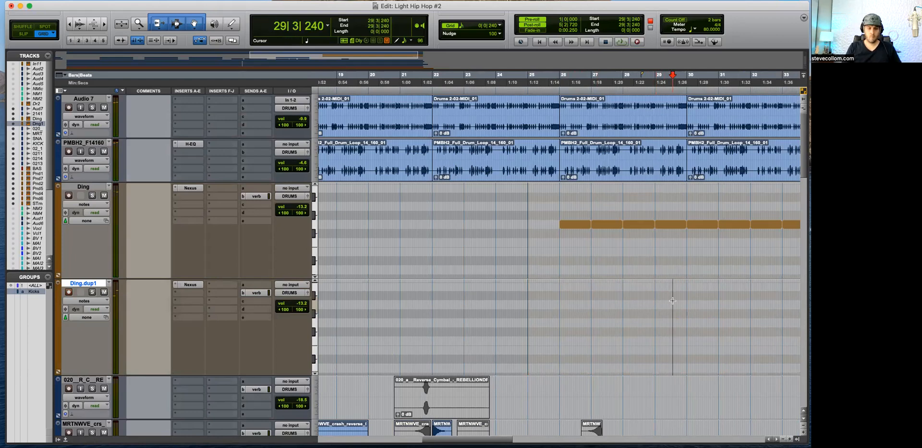
pyautogui.press('super+bracketright')
pyautogui.press('space')
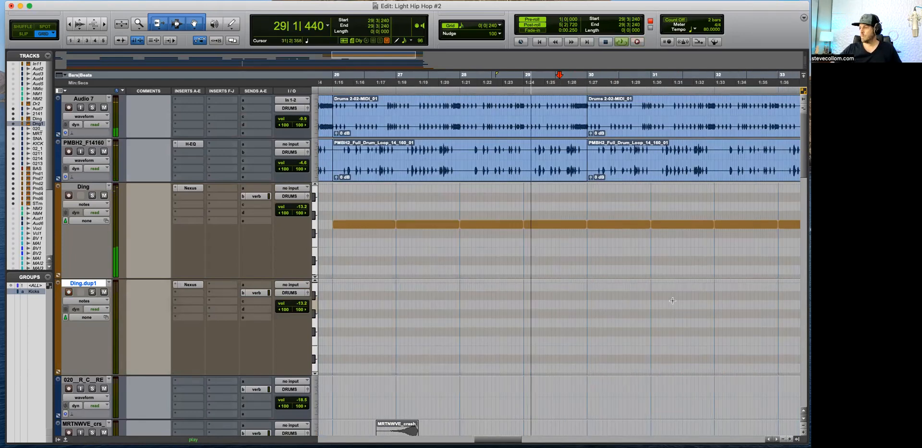
pyautogui.press('super+space')
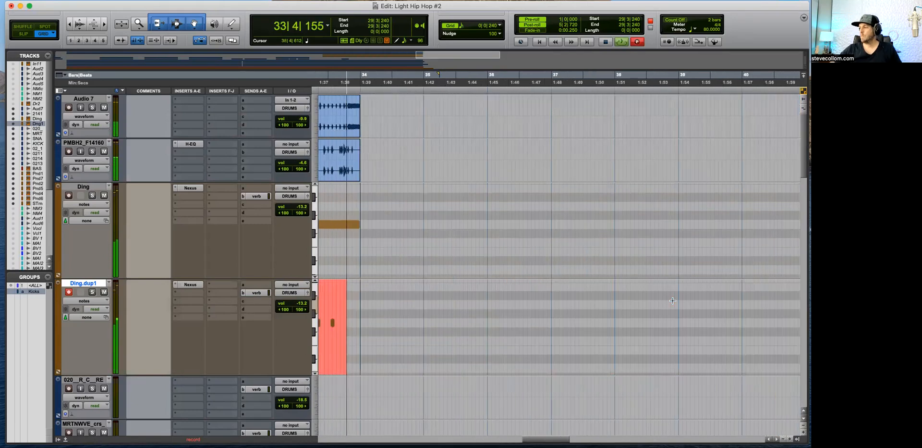
pyautogui.press('r')
pyautogui.press('r')
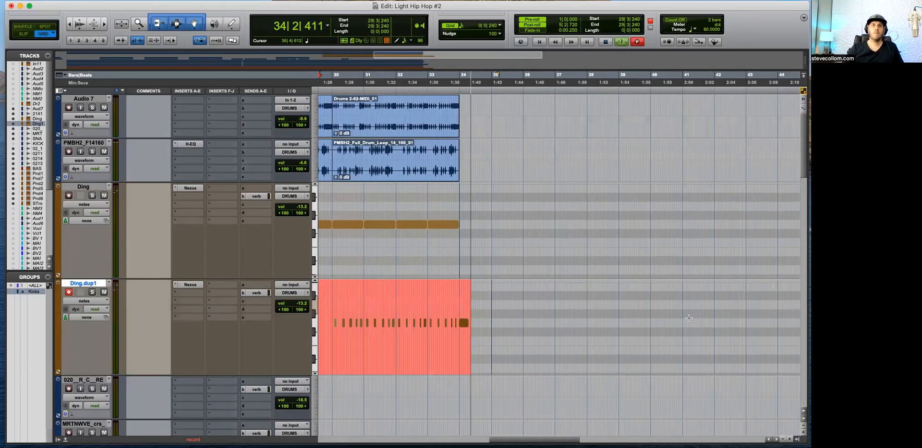
pyautogui.press('space')
# Step: Quantize the ride notes recorded from bar 30 onward on Ding.dup1 to a 1/16-note grid
pyautogui.moveTo(447, 307); pyautogui.dragTo(549, 303)
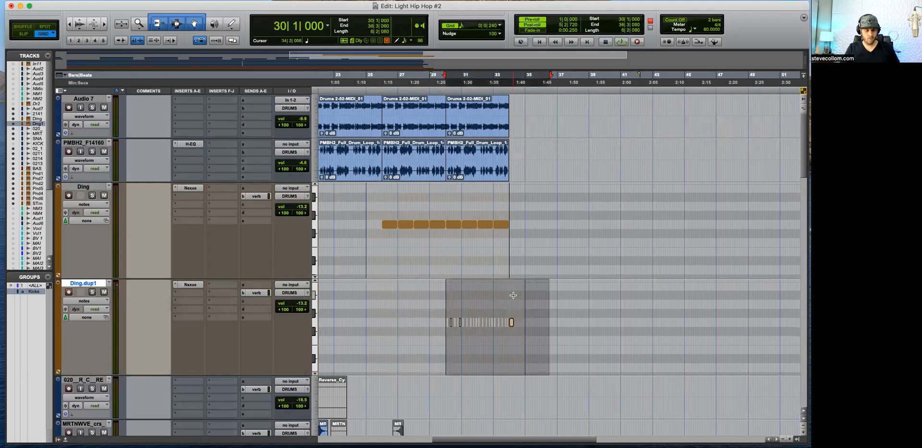
pyautogui.hotkey('alt', '0')
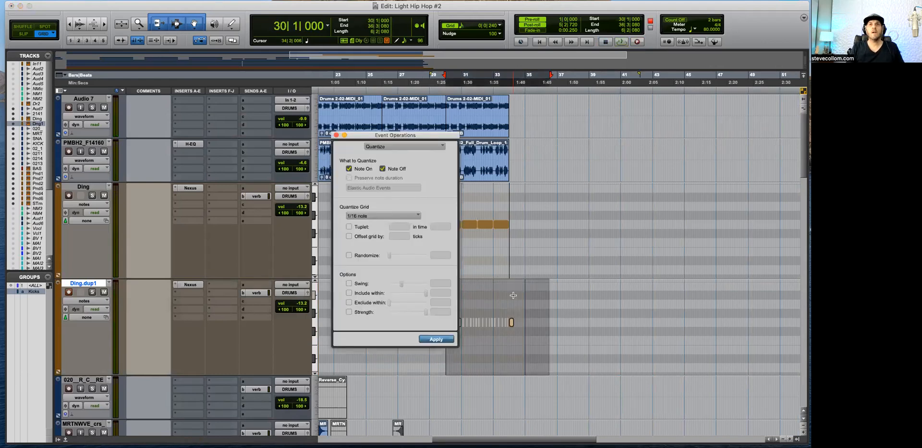
pyautogui.press('Return')
# Step: Play back the quantized ride part from bar 30 and check how its notes sit against the drum loops
pyautogui.press('t')
pyautogui.press('t')
pyautogui.press('t')
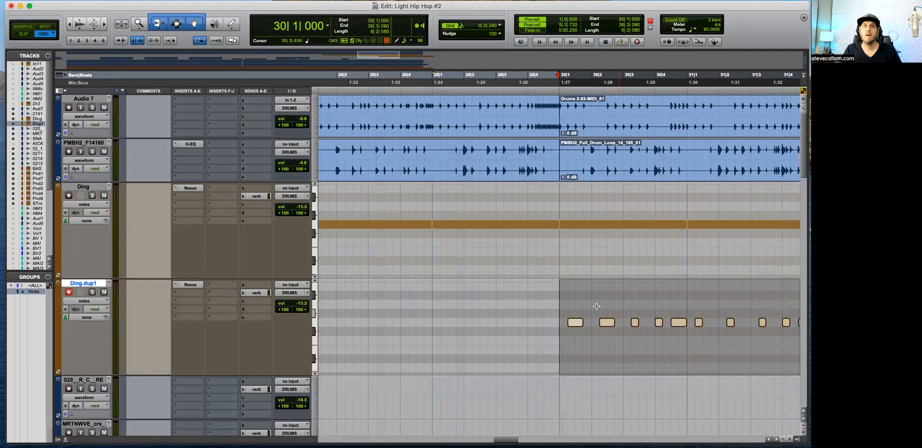
pyautogui.press('r')
pyautogui.press('space')
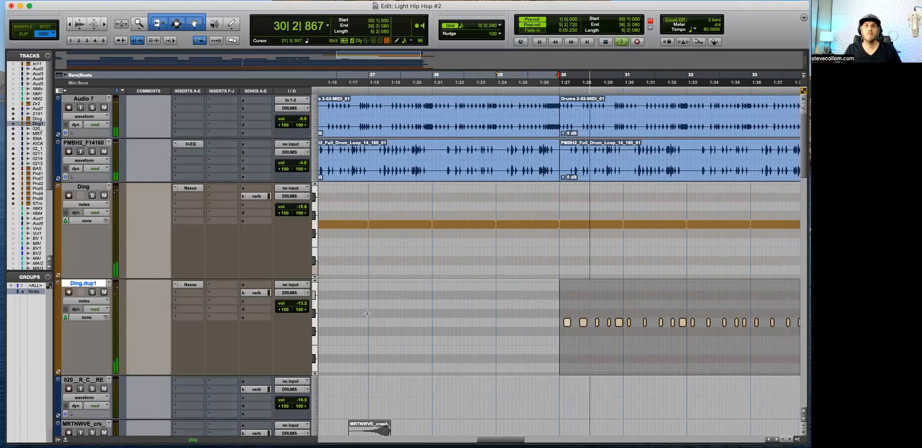
pyautogui.press('t')
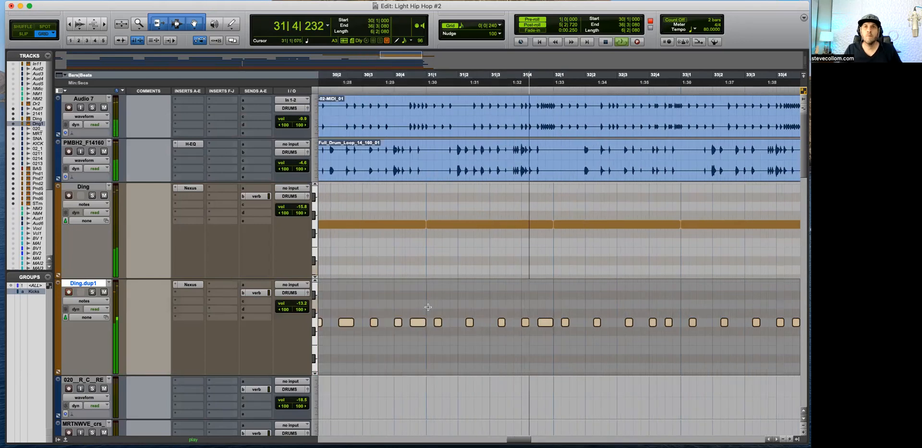
pyautogui.press('t')
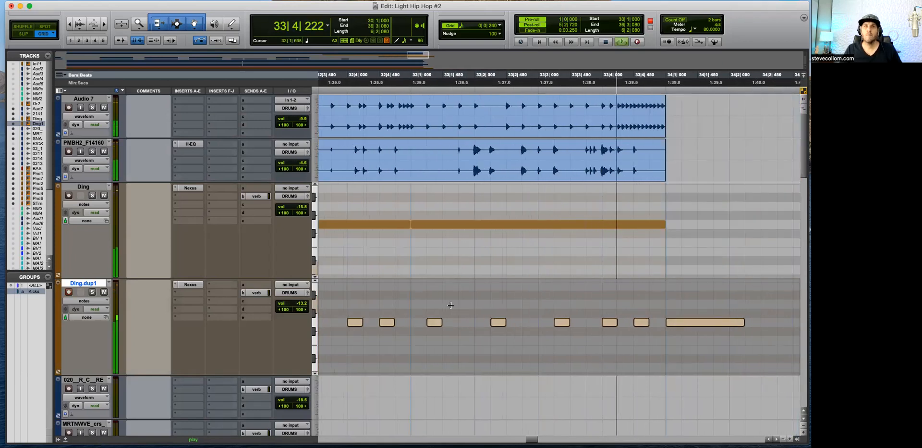
pyautogui.press('space')
# Step: Replay the ride part's ending from 33|2|240 and the whole part from 30|1|240 to judge it with the beat
pyautogui.click(502, 308)
pyautogui.press('space')
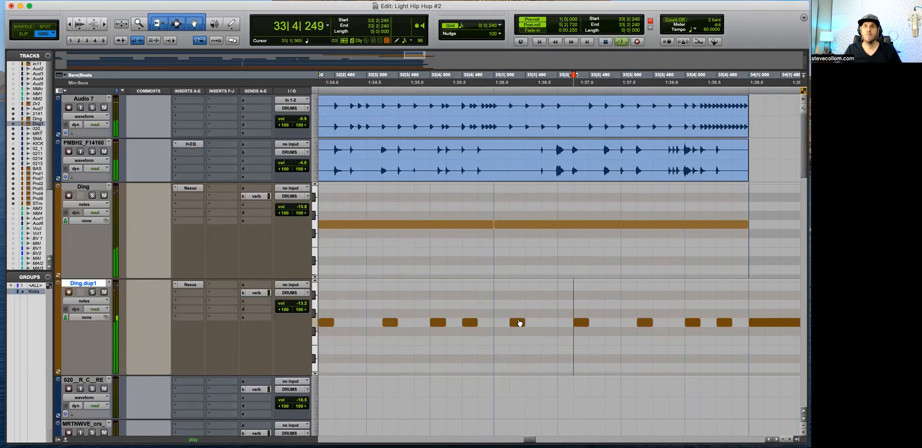
pyautogui.press('r')
pyautogui.press('r')
pyautogui.press('r')
pyautogui.press('space')
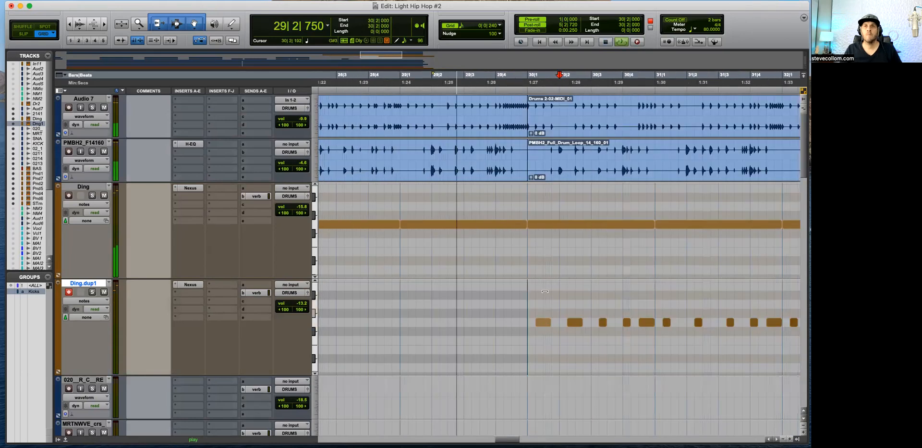
pyautogui.click(538, 310)
pyautogui.press('t')
pyautogui.press('r')
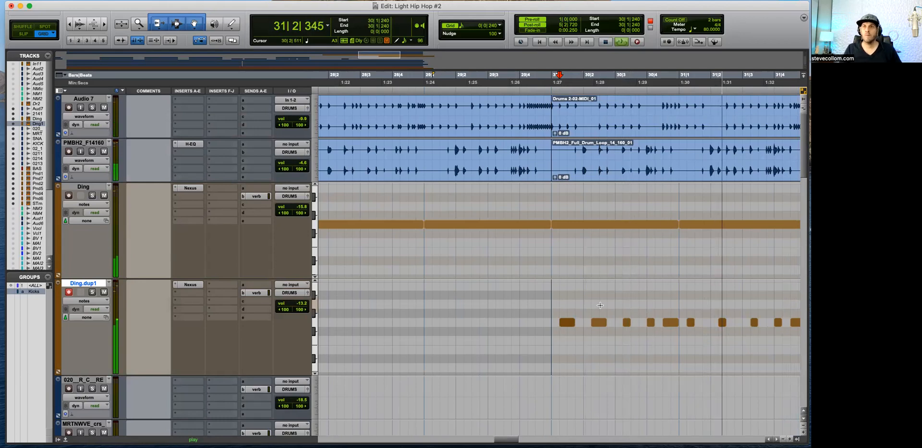
pyautogui.press('r')
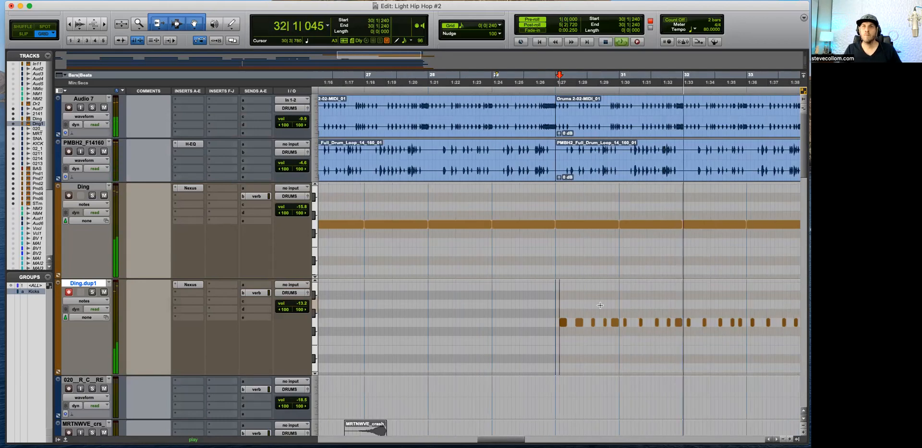
pyautogui.press('r')
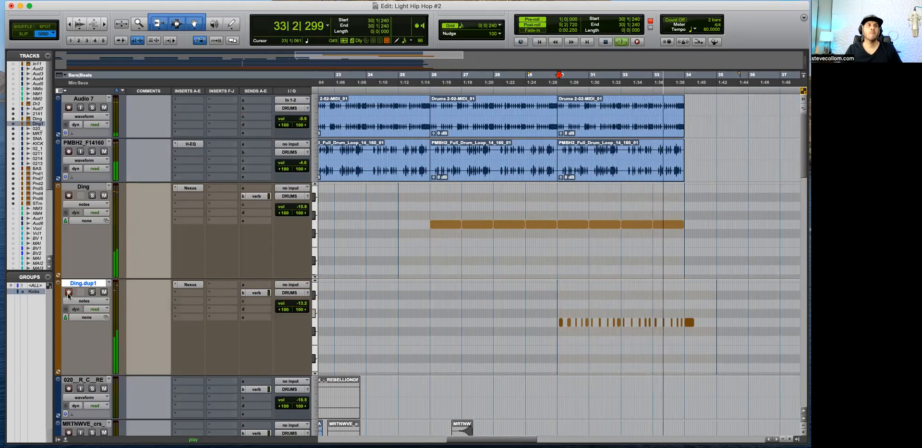
# Step: Set the verb send level of the Ding.dup1 track to -16.3 dB
pyautogui.click(259, 292)
pyautogui.press('space')
pyautogui.moveTo(275, 150); pyautogui.dragTo(274, 143)
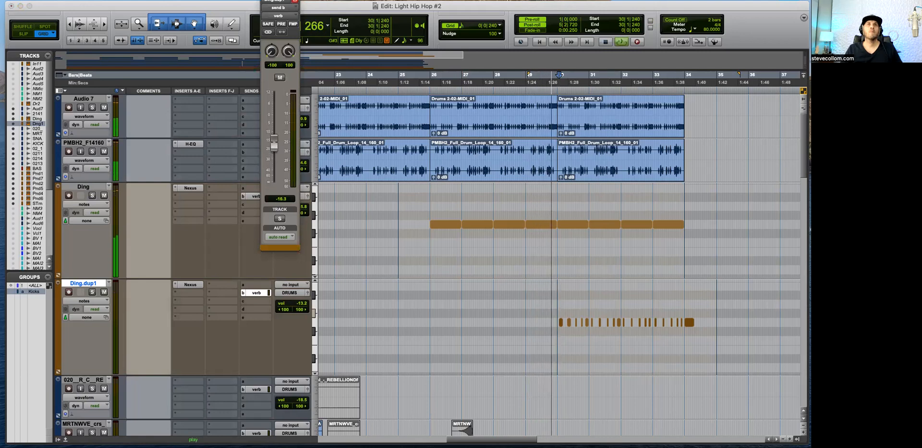
pyautogui.click(264, 0)
# Step: Reduce the heights of the Ding and Ding.dup1 tracks and set Ding.dup1's volume to -15.2 dB during playback
pyautogui.moveTo(220, 278); pyautogui.dragTo(220, 234)
pyautogui.moveTo(219, 331); pyautogui.dragTo(217, 271)
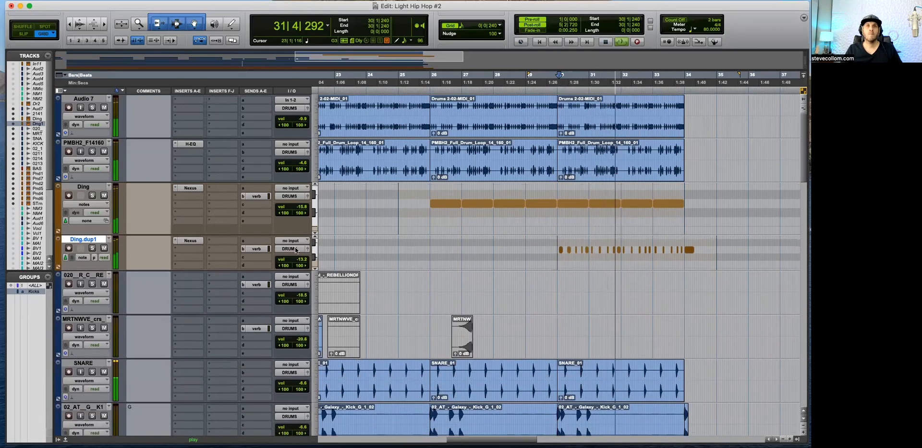
pyautogui.moveTo(301, 256); pyautogui.dragTo(301, 258)
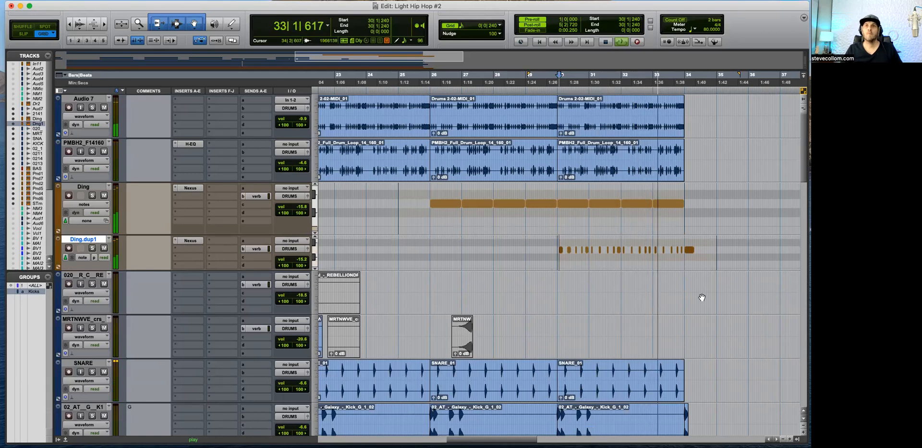
pyautogui.press('t')
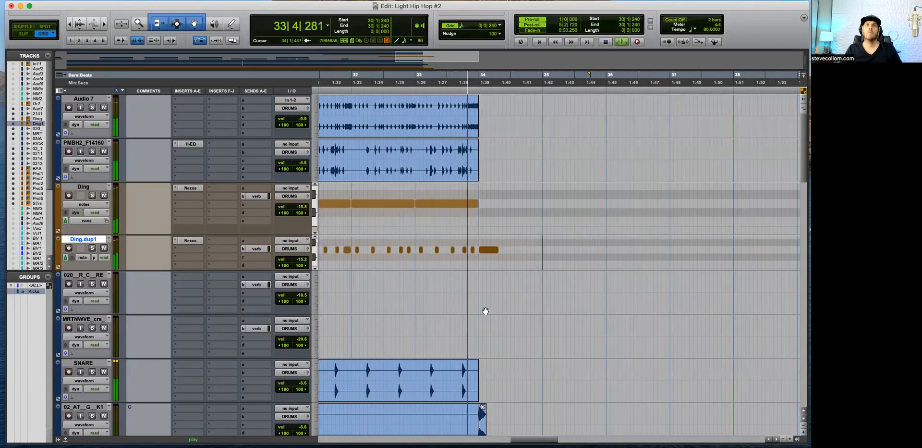
pyautogui.press('r')
pyautogui.press('r')
pyautogui.press('r')
pyautogui.press('r')
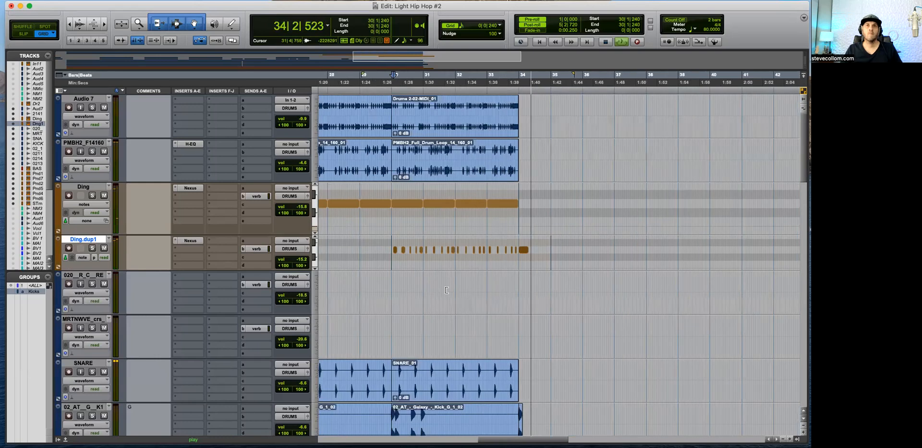
pyautogui.press('space')
# Step: Copy the reverse cymbal and reversed crash clips that start at bar 13 to the end of the beat
pyautogui.press('Return')
pyautogui.press('t')
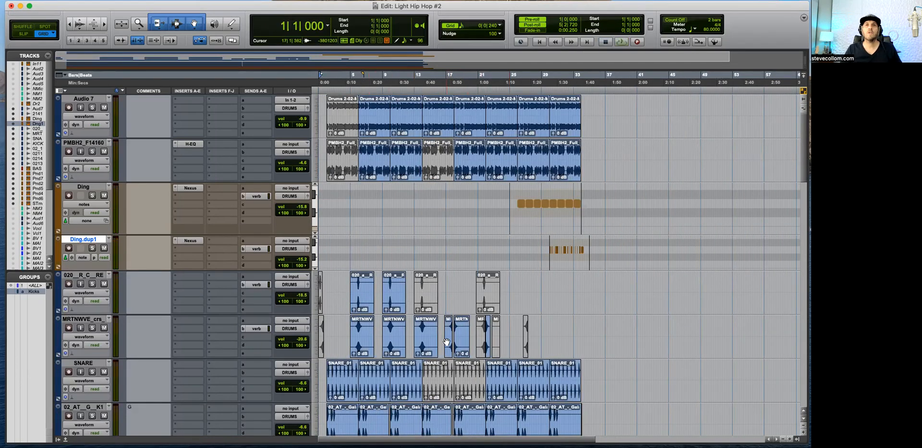
pyautogui.click(423, 351)
pyautogui.keyDown('shift'); pyautogui.click(424, 301); pyautogui.keyUp('shift')
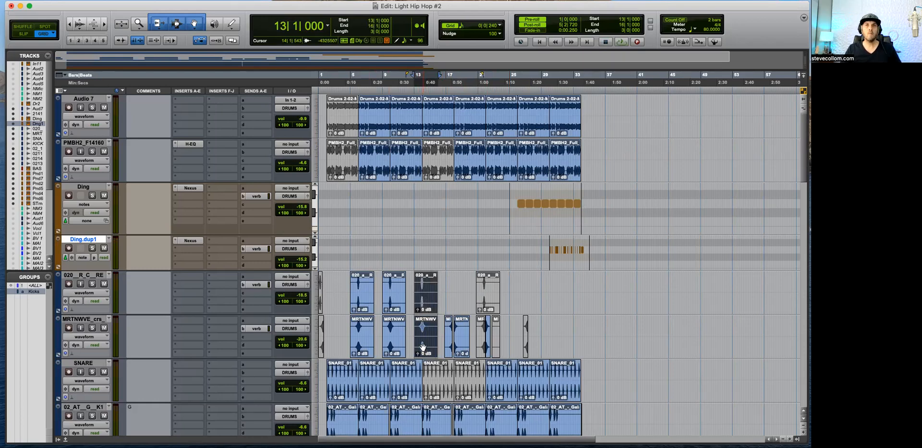
pyautogui.moveTo(422, 346); pyautogui.dragTo(576, 344)
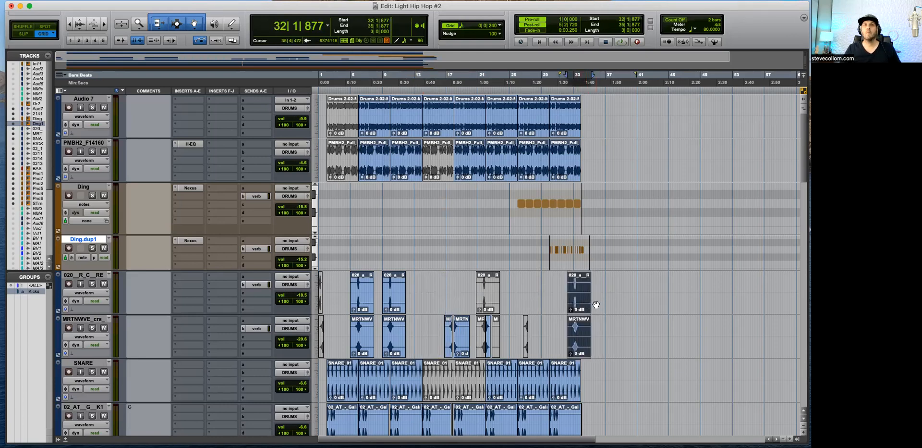
pyautogui.press('super+z')
pyautogui.moveTo(430, 349); pyautogui.dragTo(578, 341)
# Step: Move the copied reverse cymbal and crash clips so both start at 33|1|000
pyautogui.press('t')
pyautogui.press('space')
pyautogui.press('t')
pyautogui.press('t')
pyautogui.press('t')
pyautogui.press('r')
pyautogui.moveTo(639, 350); pyautogui.dragTo(717, 350)
pyautogui.press('t')
pyautogui.press('r')
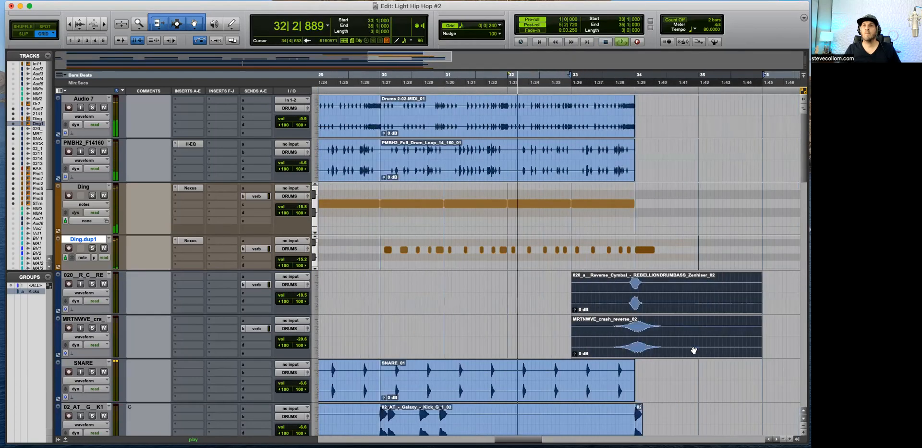
# Step: Play the ending from 32|3|240 to hear the copied swells lead into bar 34
pyautogui.click(541, 279)
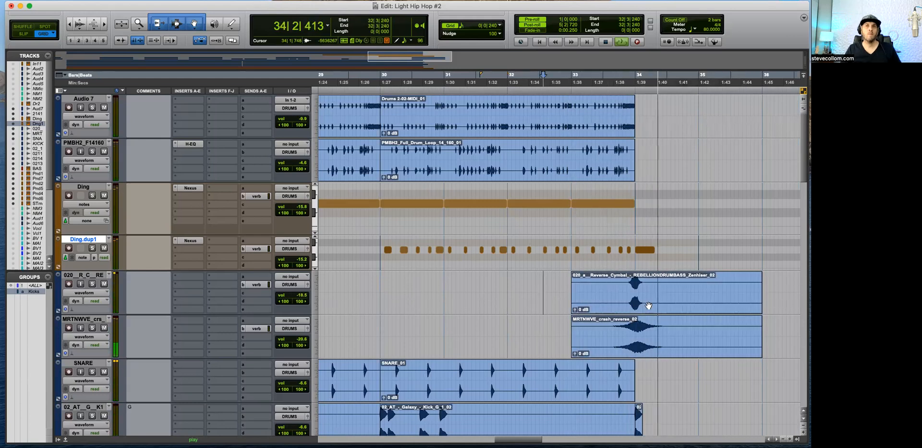
pyautogui.press('r')
pyautogui.press('r')
pyautogui.press('r')
pyautogui.press('r')
pyautogui.press('space')
# Step: Review the whole arrangement from the beginning, examining the drum loop, Ding, swell, snare and kick tracks
pyautogui.press('Return')
pyautogui.press('t')
pyautogui.press('t')
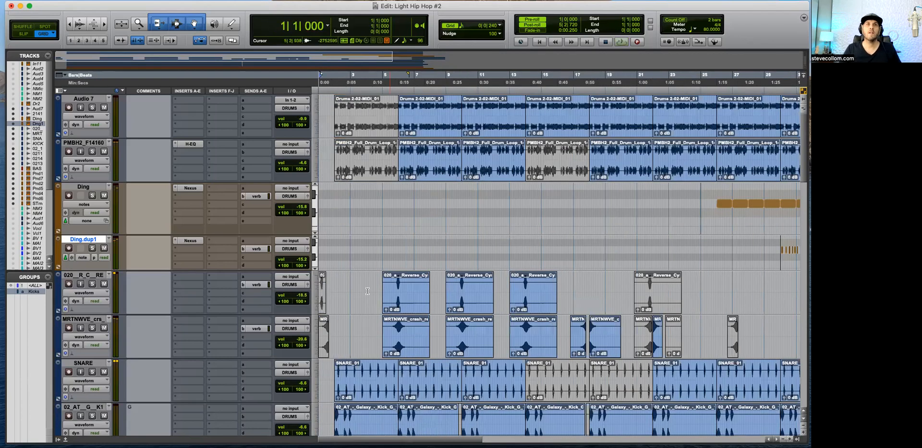
pyautogui.scroll(-10, 385, 295)
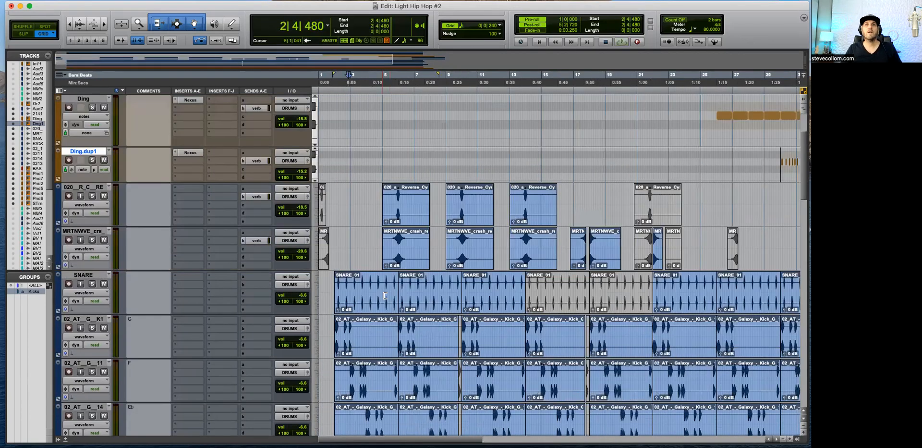
pyautogui.scroll(5, 380, 297)
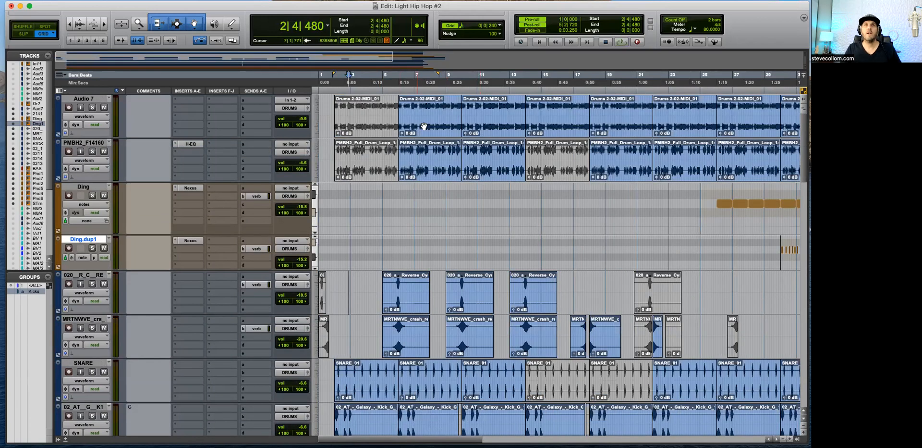
pyautogui.click(411, 107)
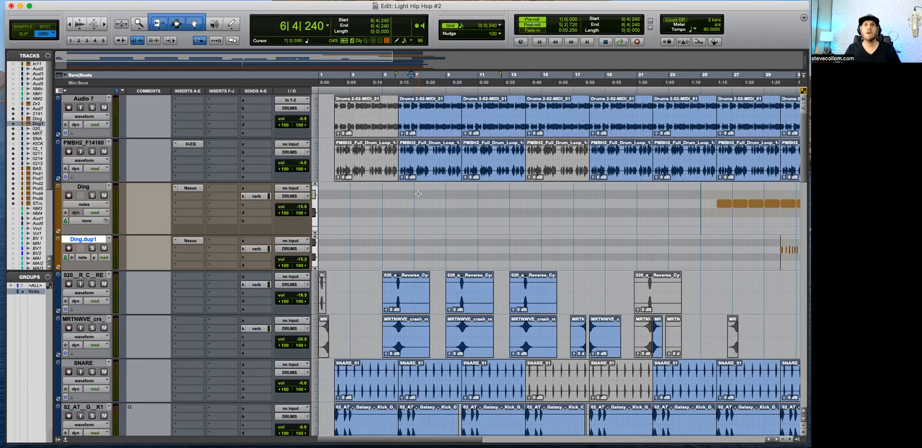
pyautogui.moveTo(222, 269); pyautogui.dragTo(222, 286)
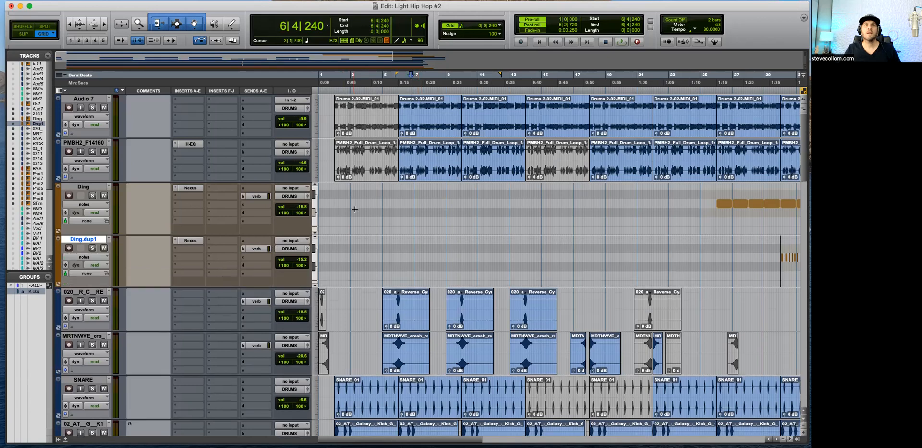
pyautogui.click(416, 200)
pyautogui.press('super+bracketright')
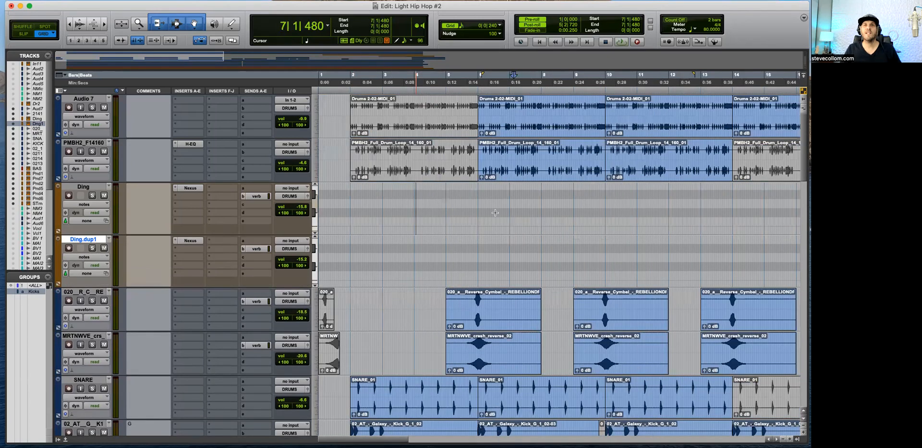
pyautogui.press('super+bracketleft')
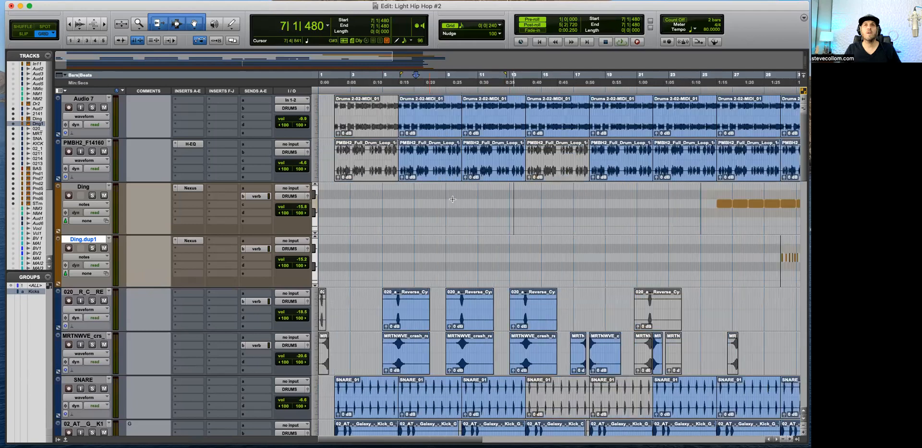
pyautogui.press('super+bracketleft')
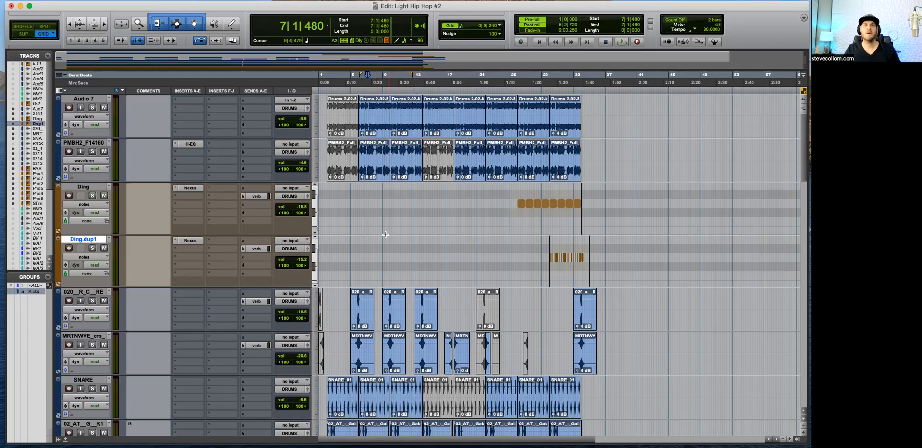
# Step: Show the hidden Drums 2 track and check its Nexus insert
pyautogui.click(13, 103)
pyautogui.click(189, 101)
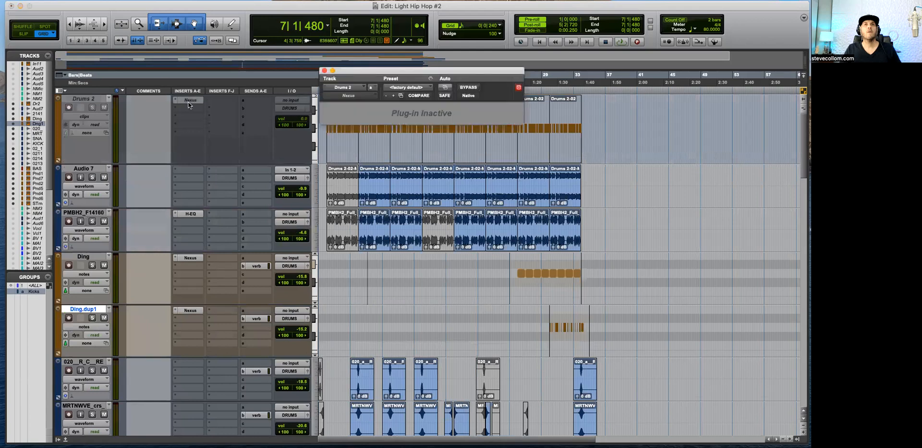
pyautogui.click(325, 71)
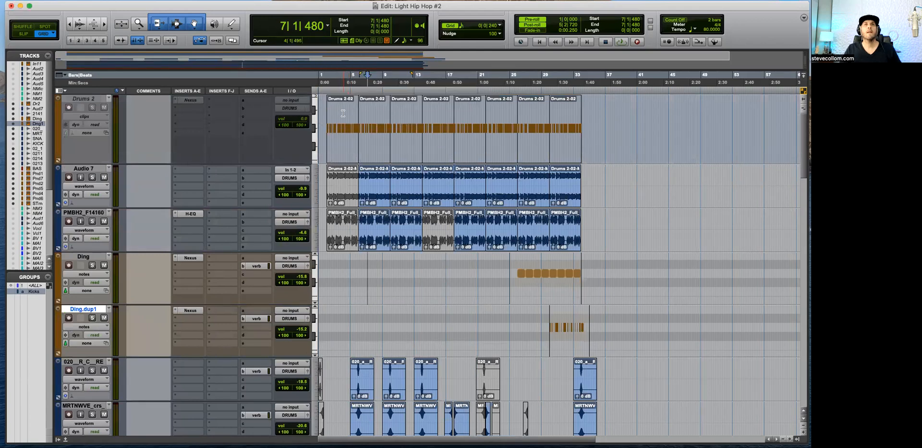
# Step: Make the inactive Drums 2 track active
pyautogui.doubleClick(344, 144)
pyautogui.rightClick(80, 99)
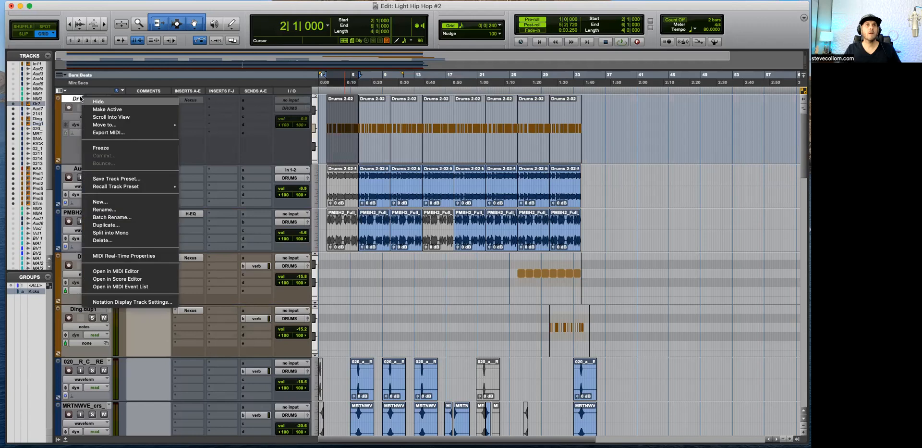
pyautogui.click(109, 109)
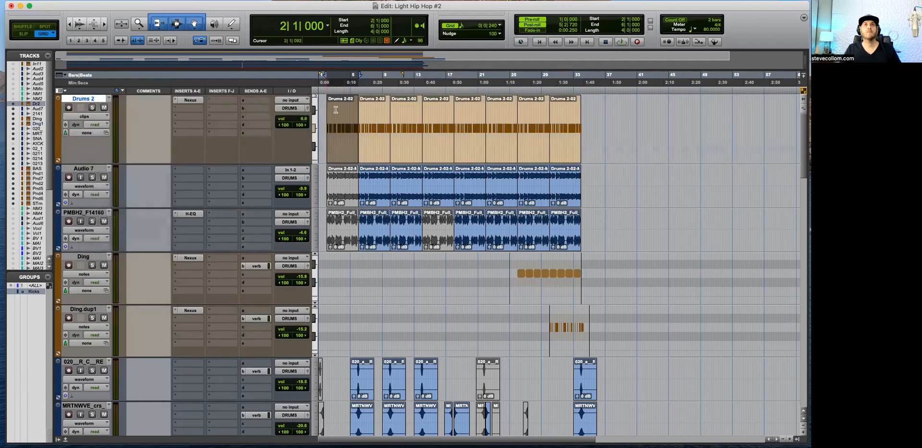
pyautogui.click(349, 116)
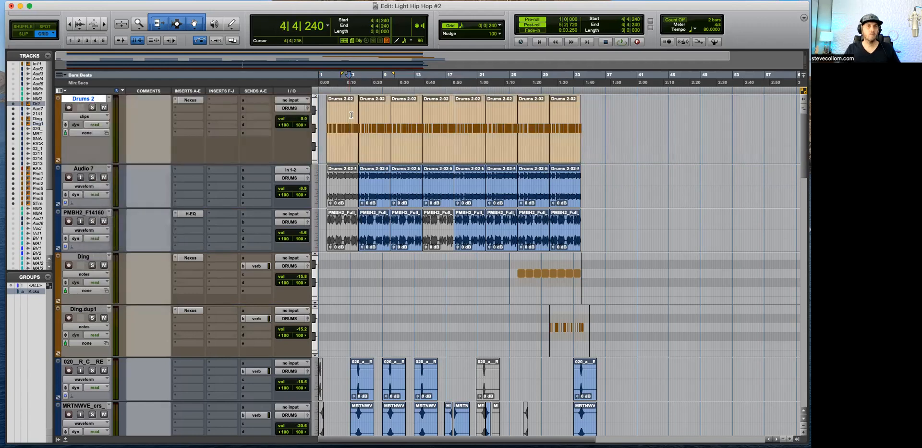
# Step: Open the Nexus instrument on Drums 2 to check its drum preset, and close it
pyautogui.click(175, 101)
pyautogui.moveTo(235, 102)
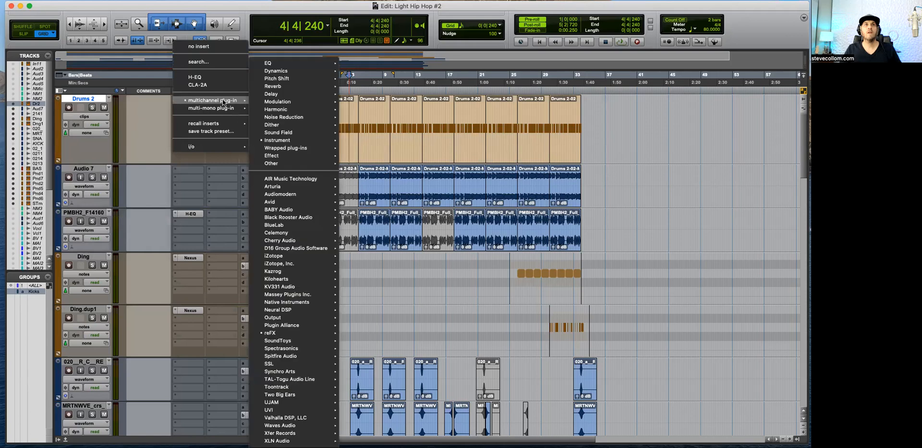
pyautogui.click(384, 122)
pyautogui.click(192, 101)
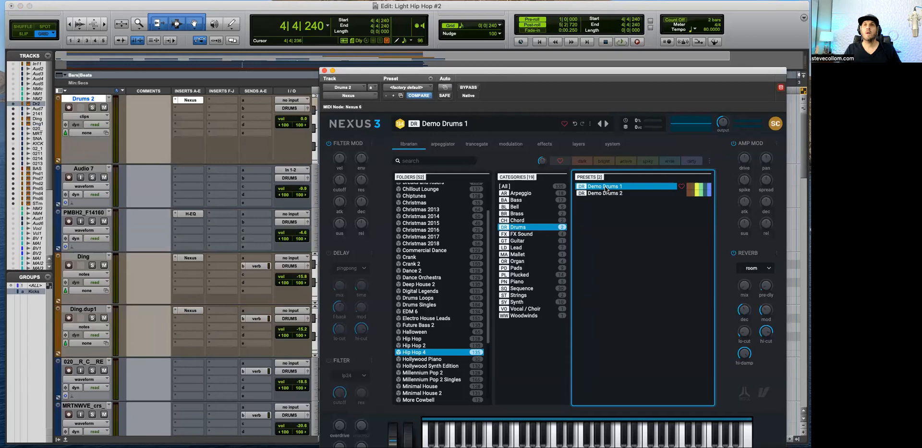
pyautogui.click(324, 70)
pyautogui.click(597, 121)
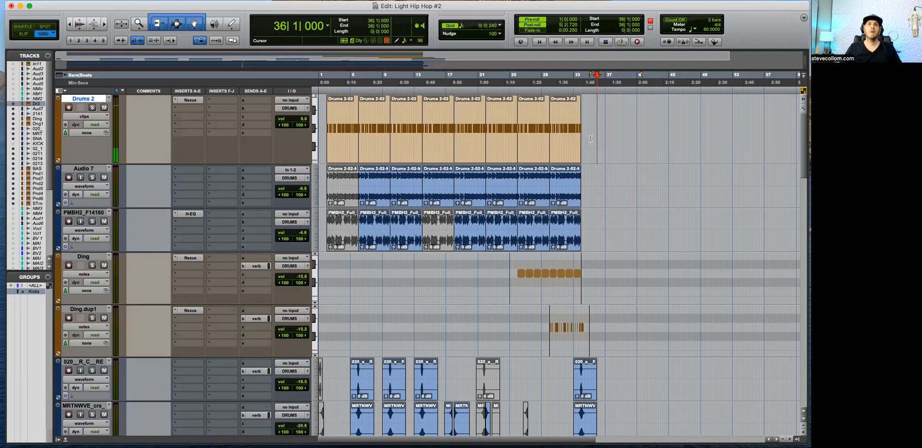
# Step: Record-enable Drums 2 and play the beat from the start to hear its MIDI drum part with the loops
pyautogui.click(329, 269)
pyautogui.press('Return')
pyautogui.press('space')
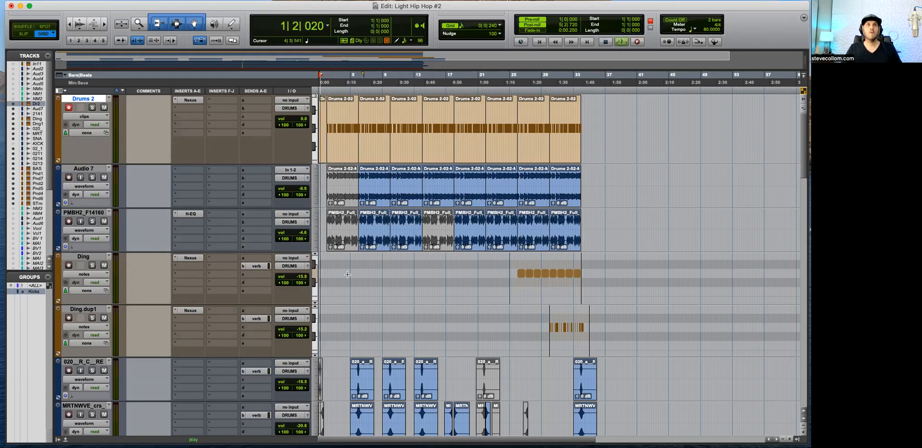
pyautogui.press('super+bracketright')
pyautogui.press('super+bracketright')
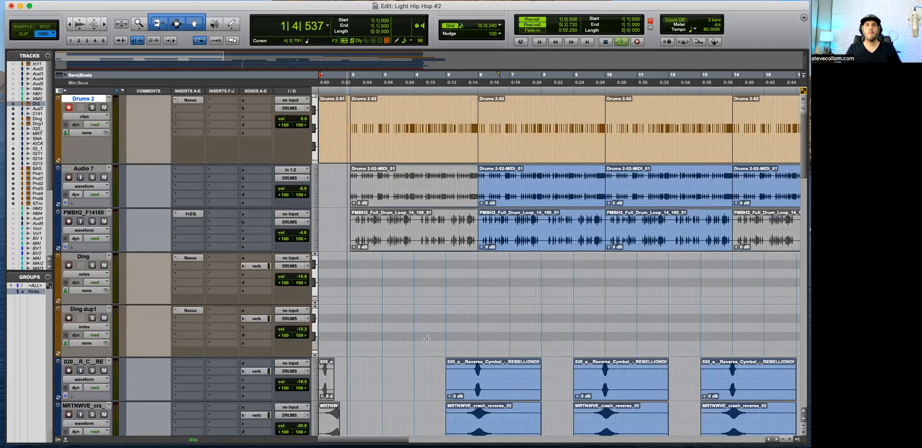
pyautogui.press('super+bracketleft')
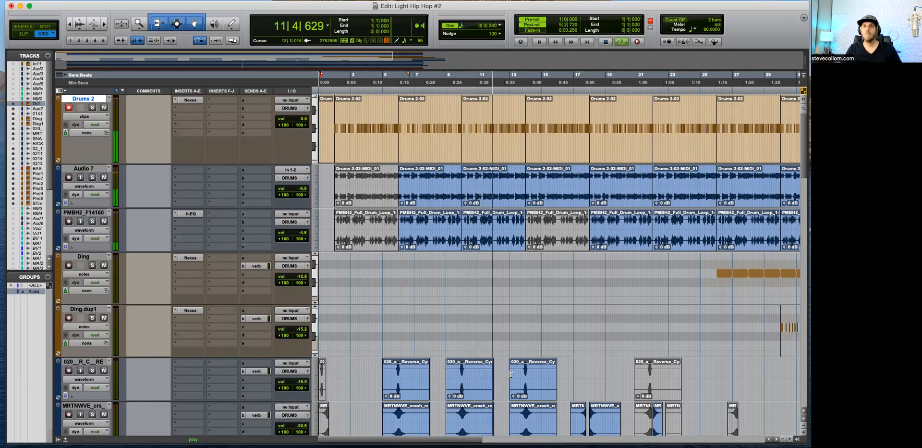
pyautogui.click(393, 265)
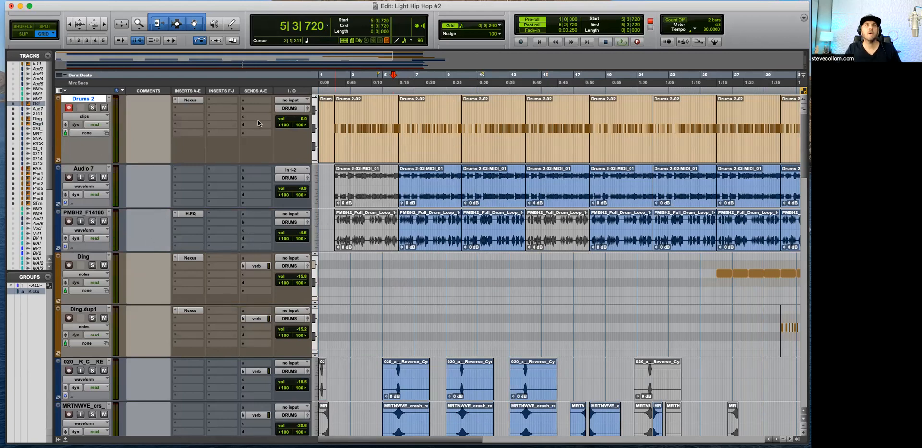
# Step: Delete all the existing clips on the Drums 2 track
pyautogui.press('super+bracketleft')
pyautogui.moveTo(630, 104); pyautogui.dragTo(274, 156)
pyautogui.press('Delete')
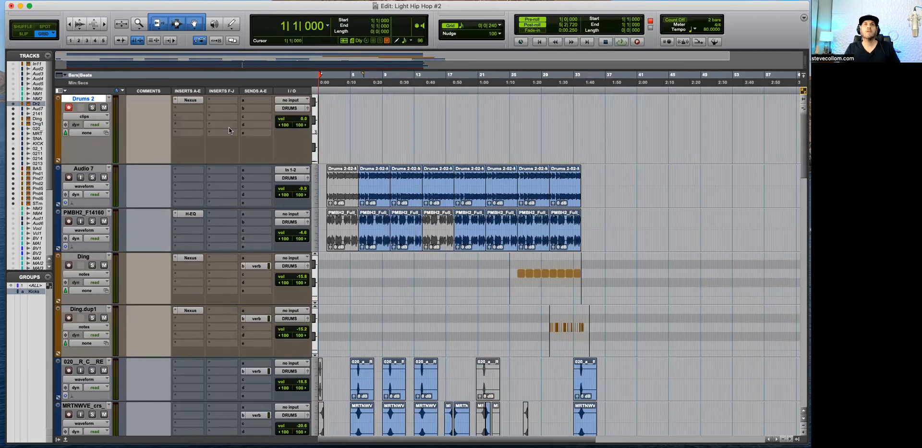
# Step: Duplicate the Audio 7 track three times, including its playlists, automation, inserts, sends and group assignments
pyautogui.click(88, 168)
pyautogui.hotkey('alt', 'shift', 'd')
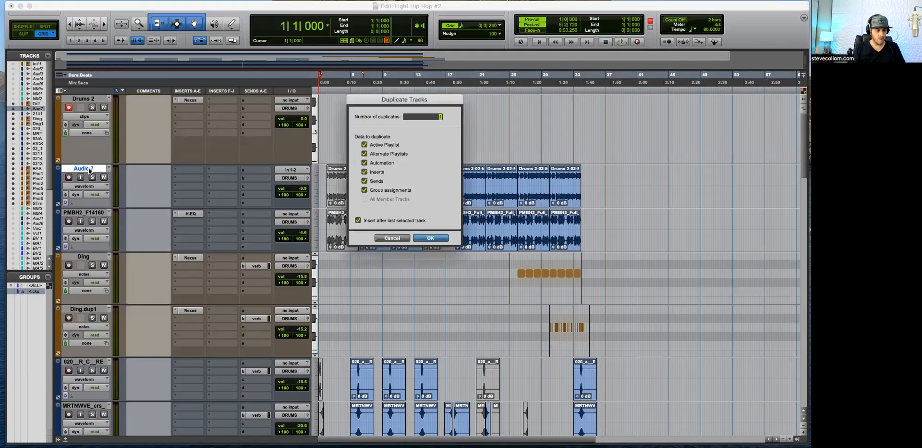
pyautogui.write('3')
pyautogui.press('Return')
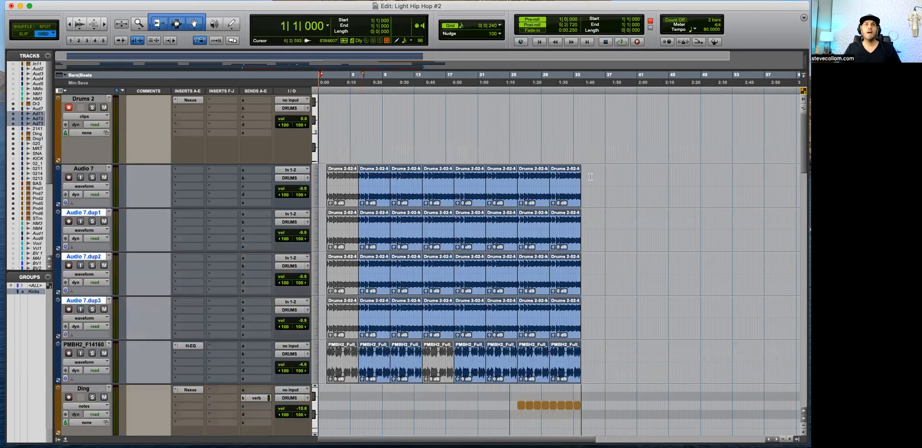
# Step: Clear the clips from Audio 7, Audio 7.dup1 and Audio 7.dup2, and rename Audio 7.dup3 as Hats
pyautogui.moveTo(638, 176); pyautogui.dragTo(301, 279)
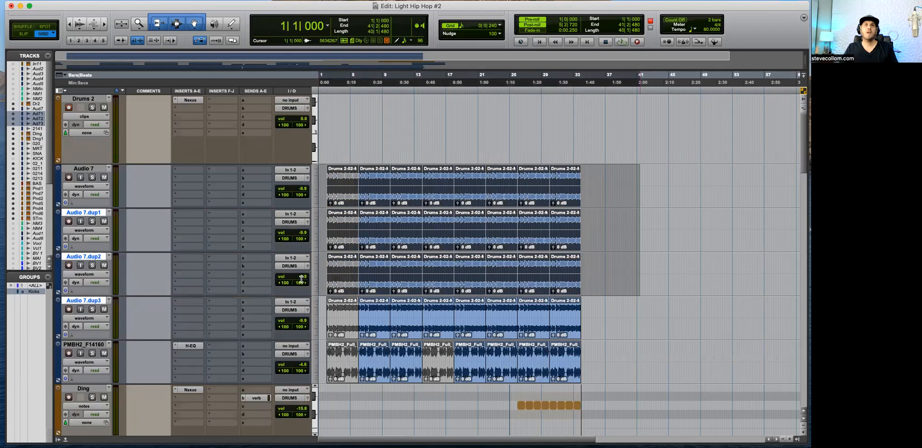
pyautogui.press('Delete')
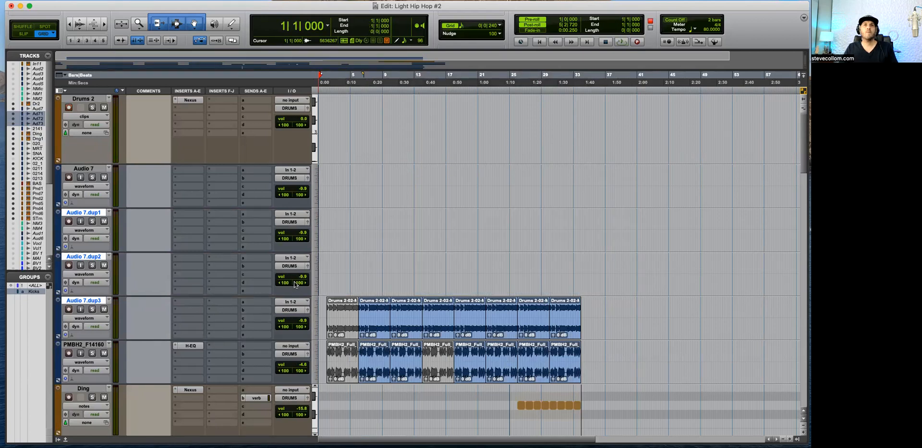
pyautogui.doubleClick(89, 299)
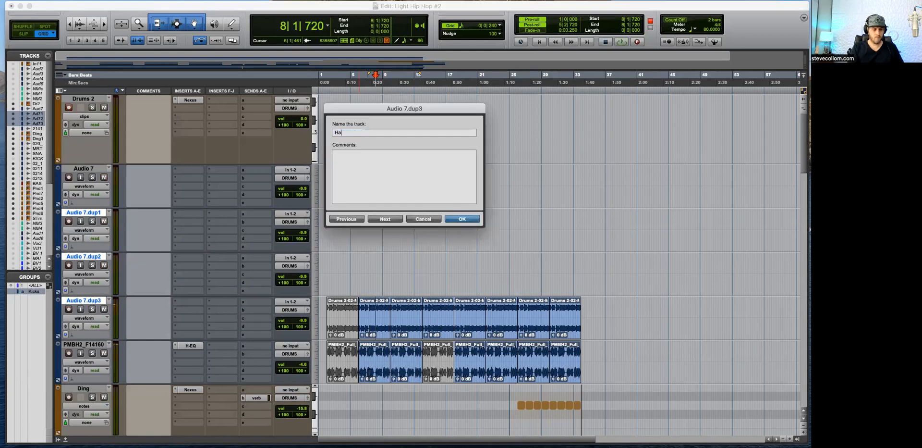
pyautogui.press('Return')
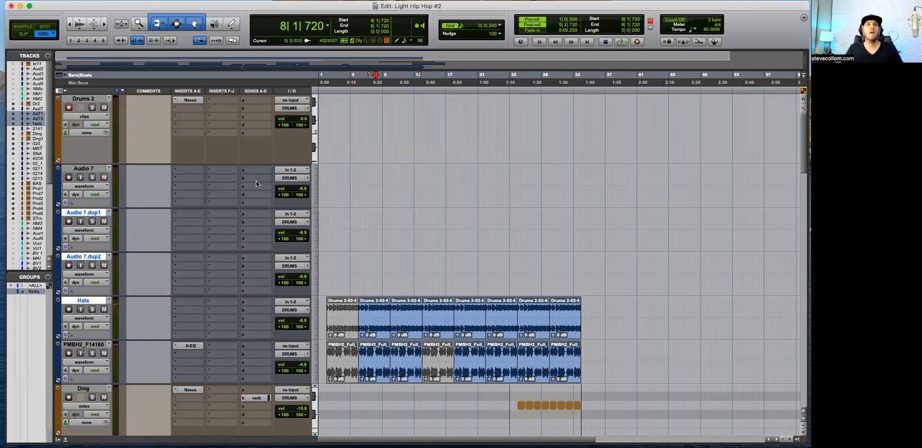
# Step: Record a new MIDI drum pattern on Drums 2, starting at 1|1|000 and stopping after bar 5
pyautogui.click(96, 168)
pyautogui.press('Return')
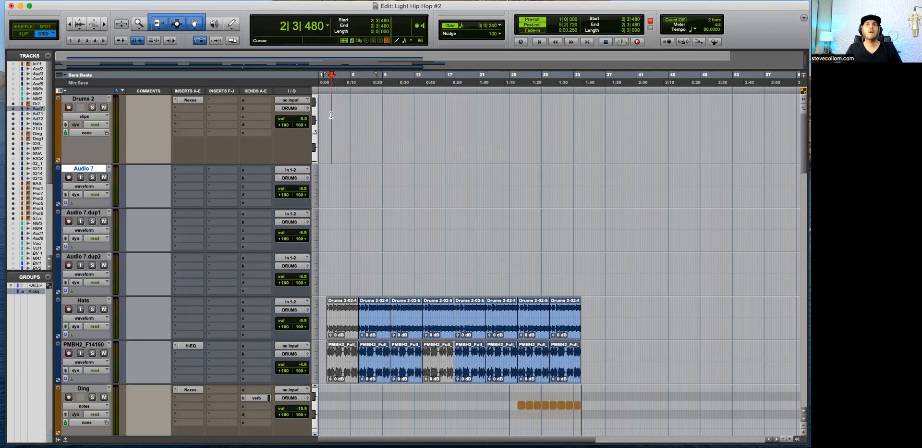
pyautogui.press('super+bracketright')
pyautogui.press('super+bracketright')
pyautogui.press('super+space')
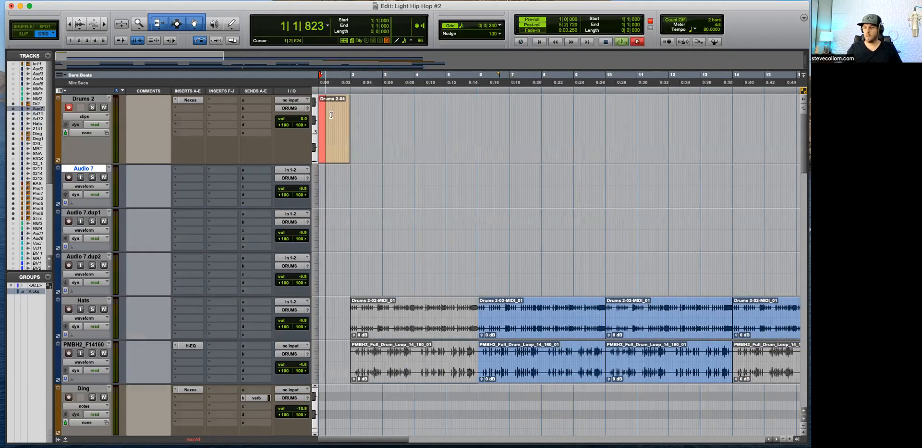
pyautogui.press('super+bracketright')
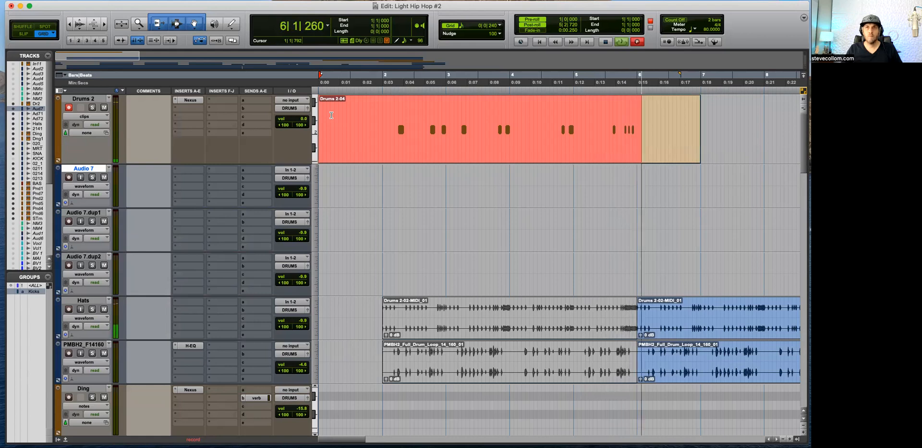
pyautogui.press('space')
# Step: Trim the recorded Drums 2 clip to bars 2 through 5 and try another recording pass from the start
pyautogui.click(477, 146)
pyautogui.press('Return')
pyautogui.press('super+space')
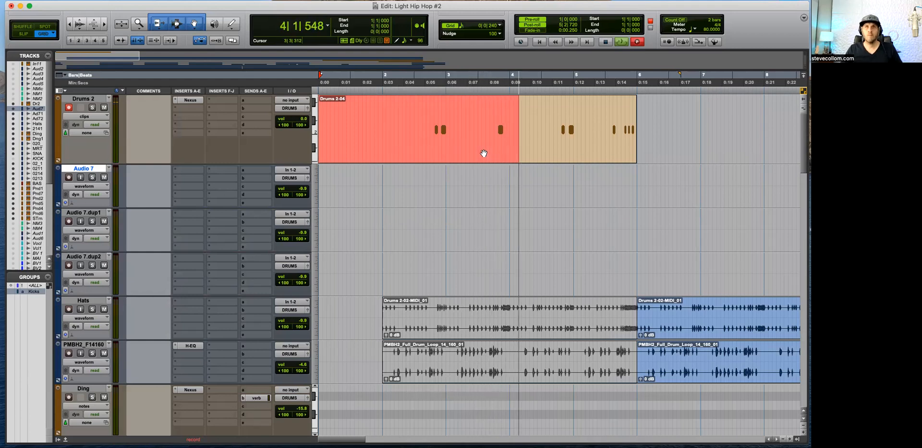
pyautogui.press('space')
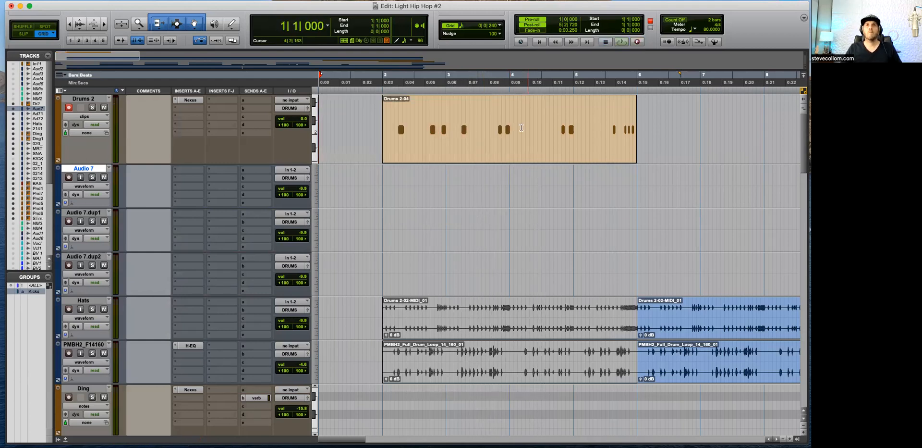
# Step: Split the Drums 2 clip at bars 3 and 4 and copy the bar 3 section over bar 2
pyautogui.press('b')
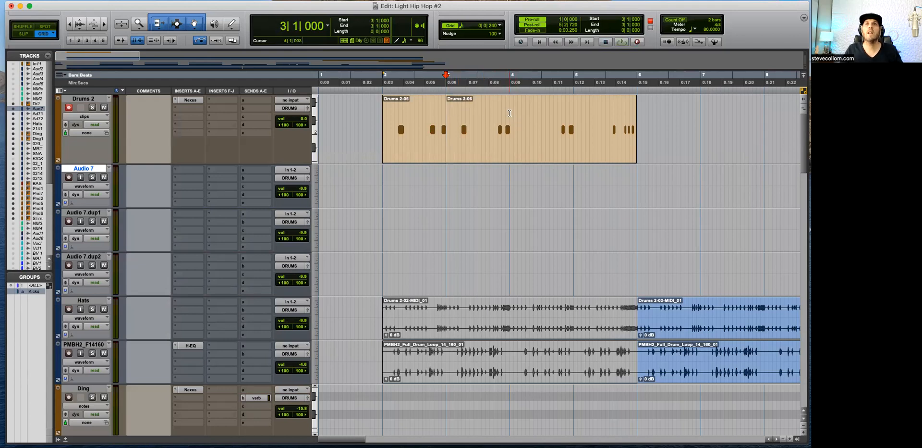
pyautogui.press('b')
pyautogui.moveTo(484, 146); pyautogui.dragTo(422, 158)
# Step: Play back the Drums 2 pattern, show its note velocities and raise all of them to the maximum
pyautogui.press('space')
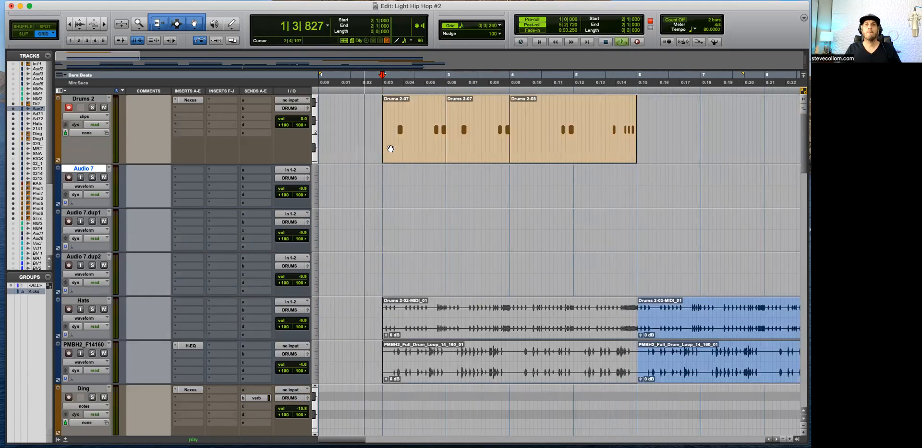
pyautogui.click(88, 117)
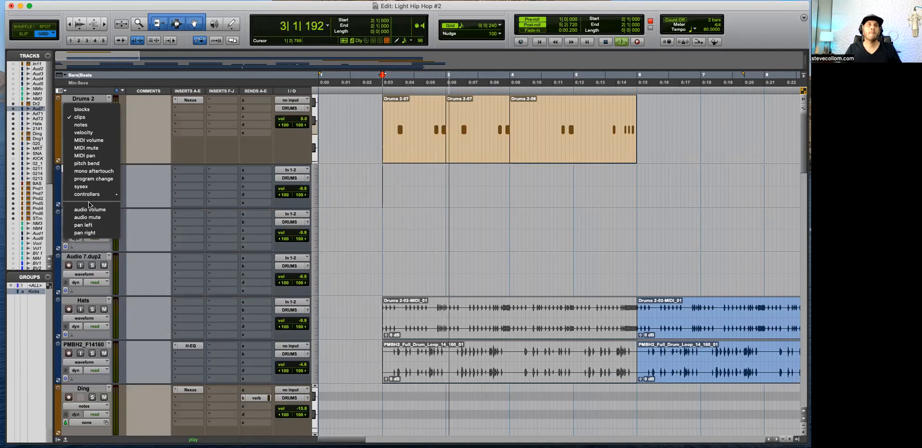
pyautogui.moveTo(90, 195)
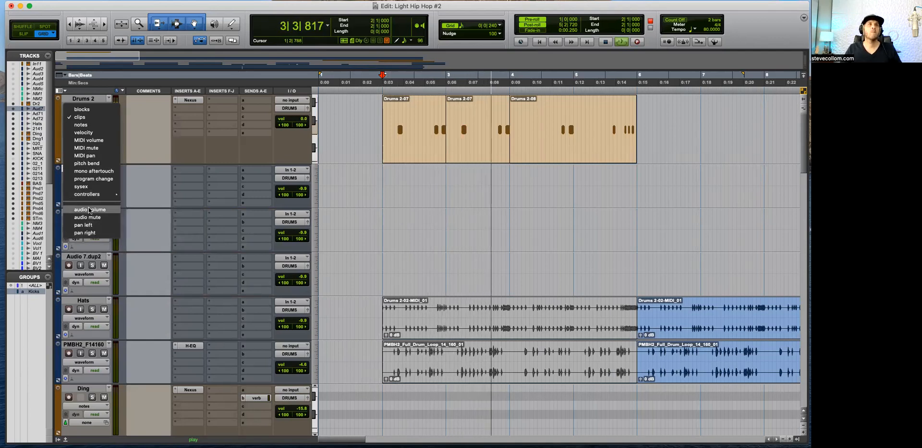
pyautogui.click(84, 132)
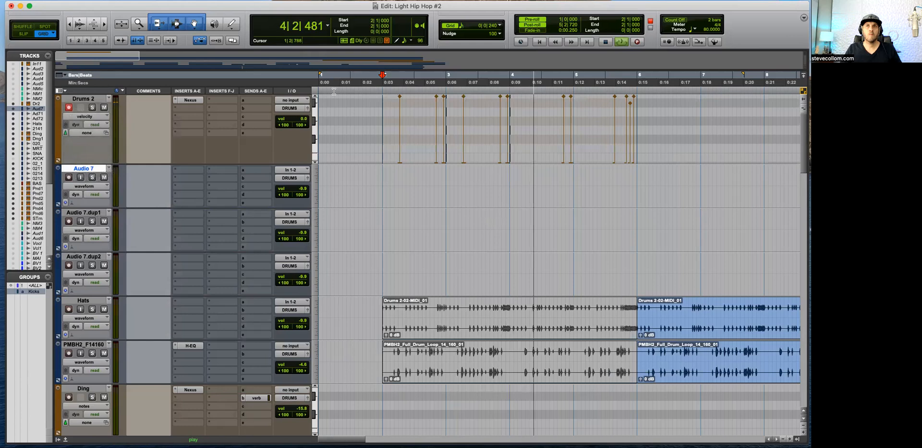
pyautogui.press('r')
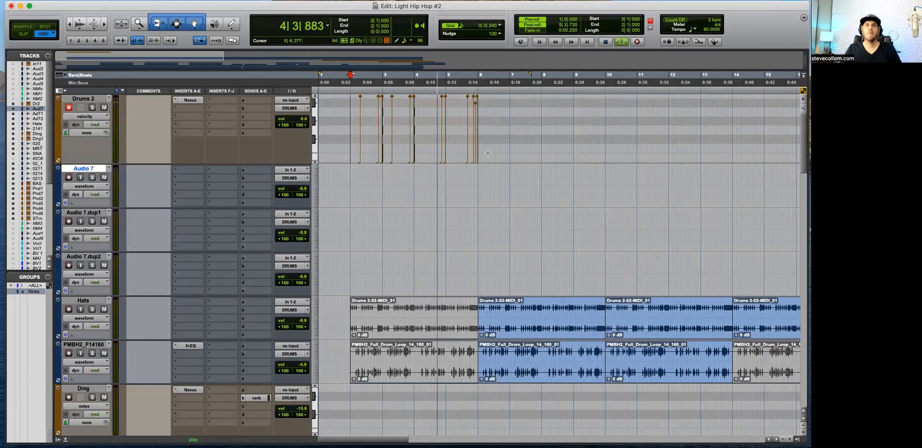
pyautogui.click(499, 145)
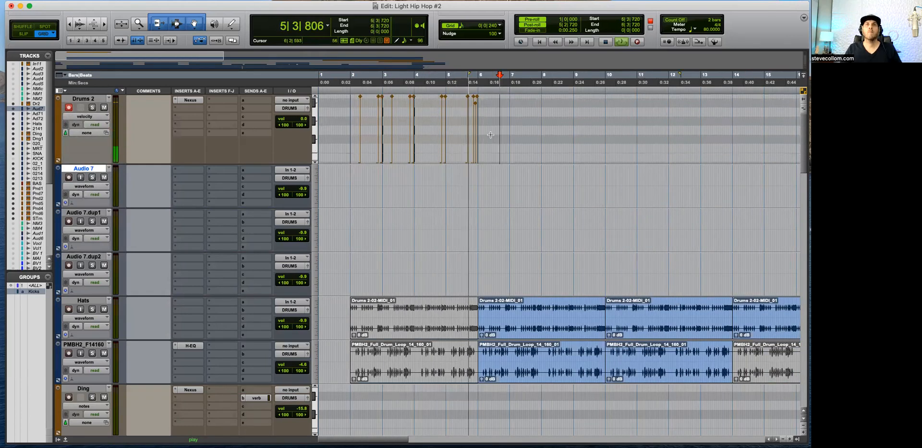
pyautogui.moveTo(515, 155); pyautogui.dragTo(354, 97)
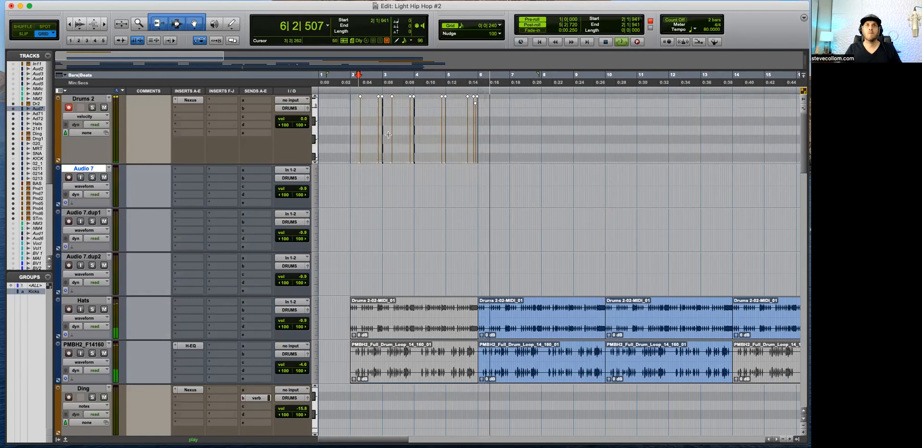
pyautogui.press('space')
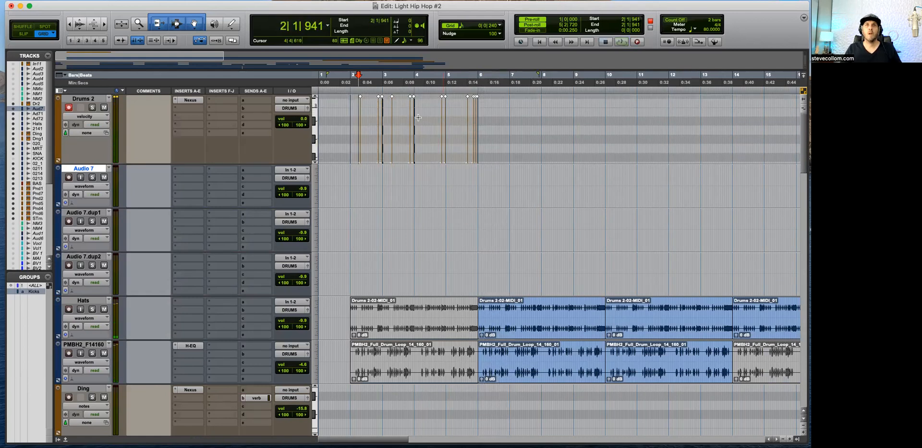
# Step: Check the audio volume view of Drums 2, and return it to clips view with all its recorded clips selected
pyautogui.click(77, 116)
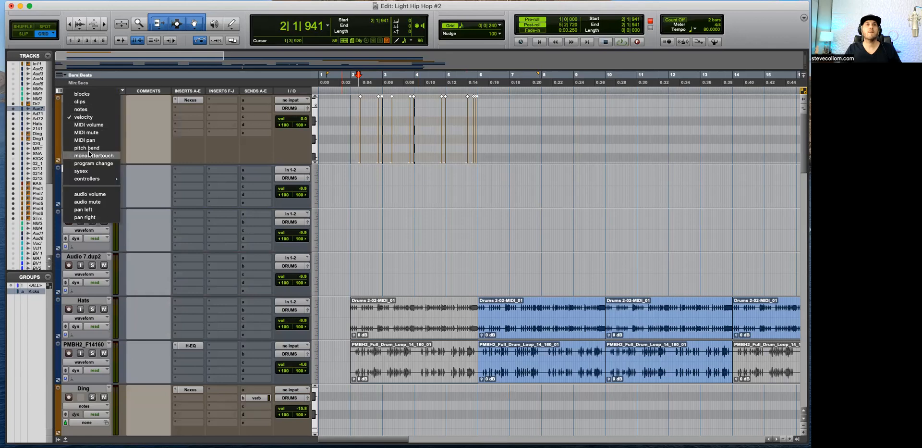
pyautogui.click(90, 194)
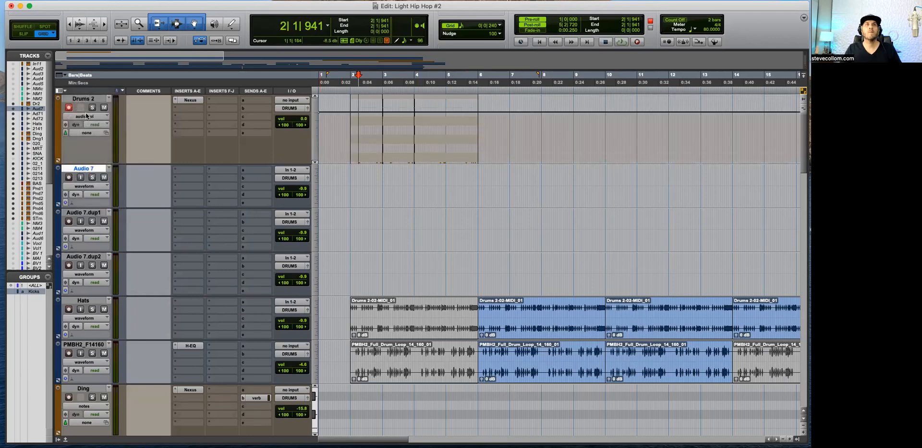
pyautogui.click(87, 115)
pyautogui.click(91, 27)
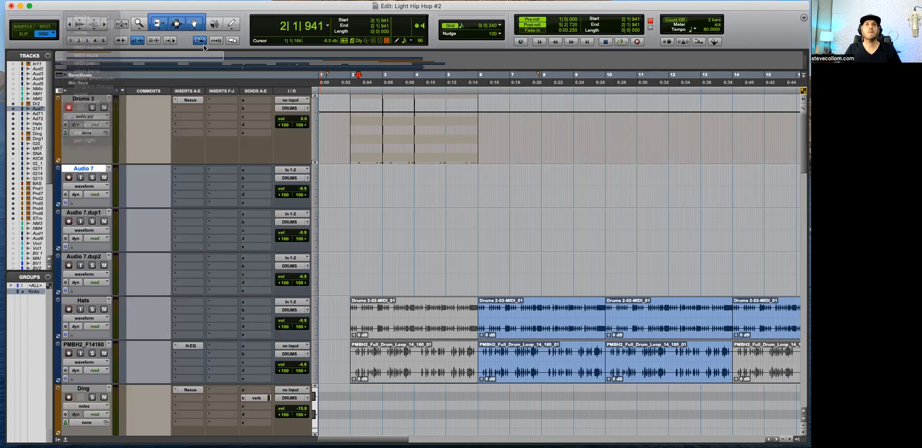
pyautogui.click(445, 126)
pyautogui.click(440, 153)
pyautogui.keyDown('shift'); pyautogui.click(367, 152); pyautogui.keyUp('shift')
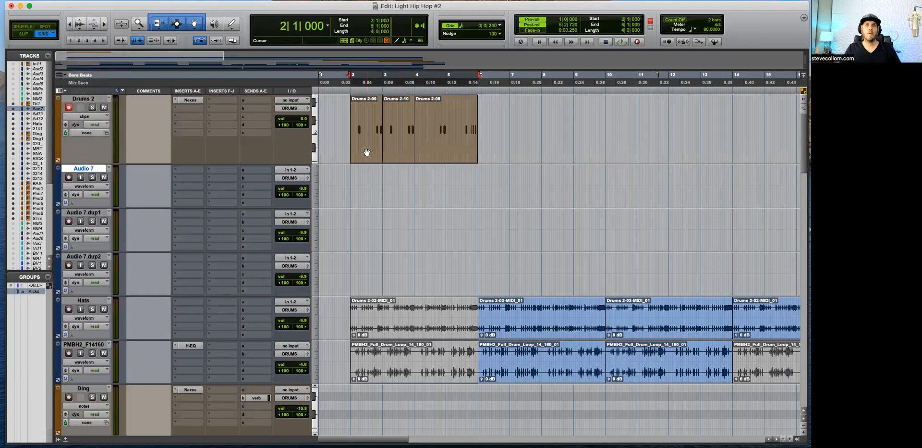
# Step: Play back the end of the Drums 2 pattern and examine its closing bar 5 notes in notes view
pyautogui.hotkey('alt', 'shift', '3')
pyautogui.click(441, 117)
pyautogui.press('space')
pyautogui.press('t')
pyautogui.press('space')
pyautogui.click(621, 114)
pyautogui.press('-')
pyautogui.press('t')
pyautogui.press('space')
pyautogui.click(646, 121)
pyautogui.scroll(-3, 614, 122)
pyautogui.scroll(4, 614, 122)
pyautogui.click(615, 123)
pyautogui.press('t')
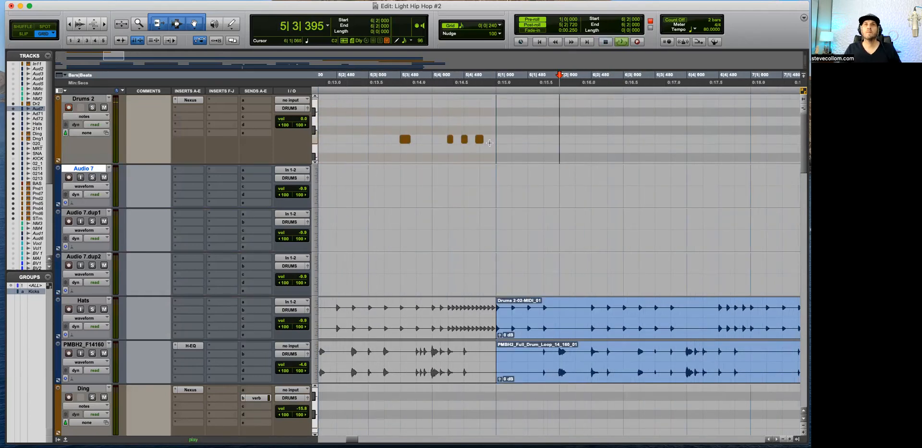
pyautogui.press('space')
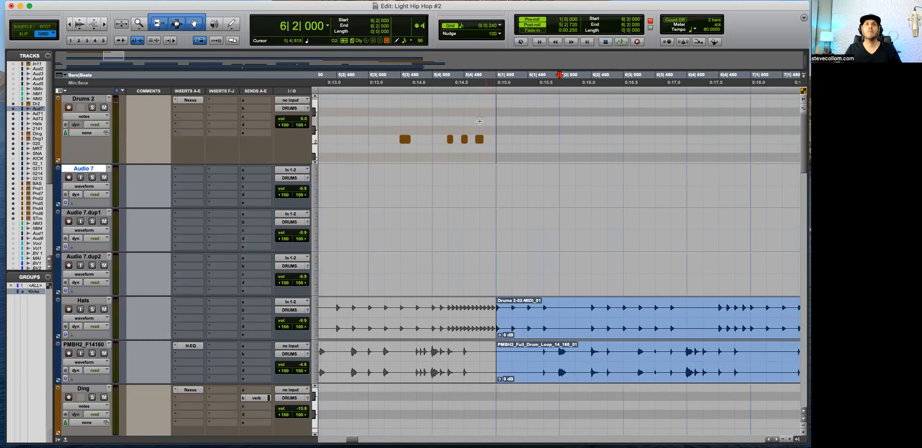
# Step: Quantize all the notes on Drums 2 and play the session from the start
pyautogui.doubleClick(479, 121)
pyautogui.hotkey('alt', '0')
pyautogui.press('Return')
pyautogui.press('space')
pyautogui.press('r')
pyautogui.press('r')
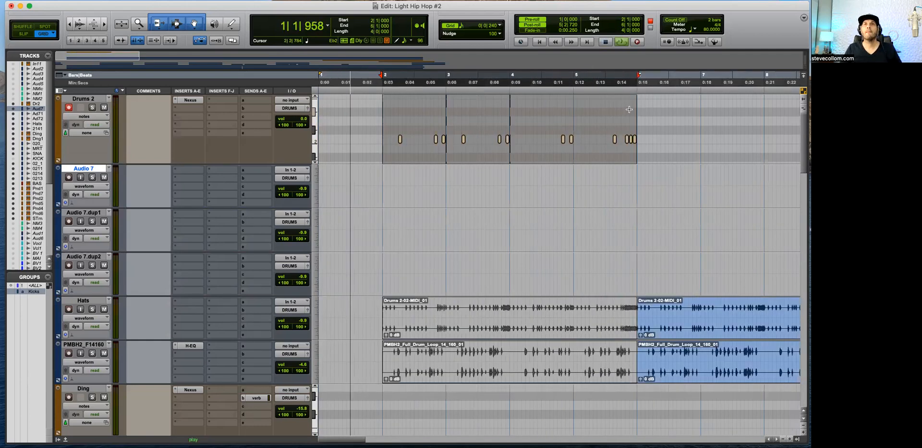
# Step: Select the last three notes at the end of bar 5 on Drums 2
pyautogui.press('t')
pyautogui.press('t')
pyautogui.click(551, 139)
pyautogui.press('-')
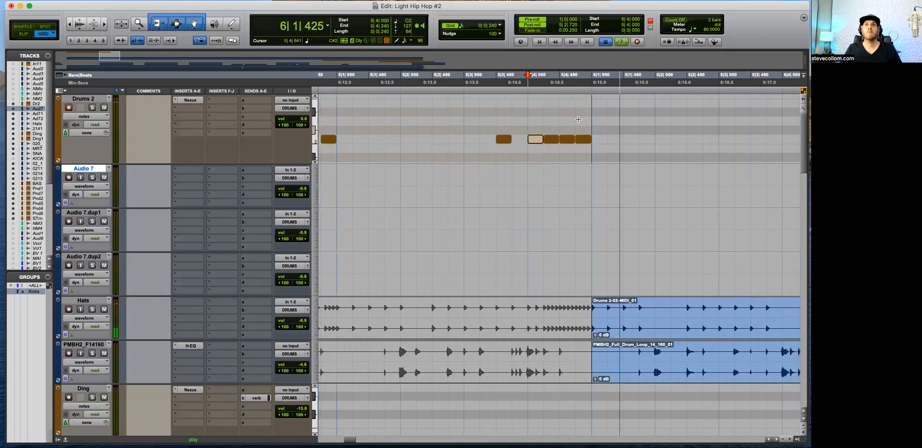
pyautogui.moveTo(607, 119); pyautogui.dragTo(553, 149)
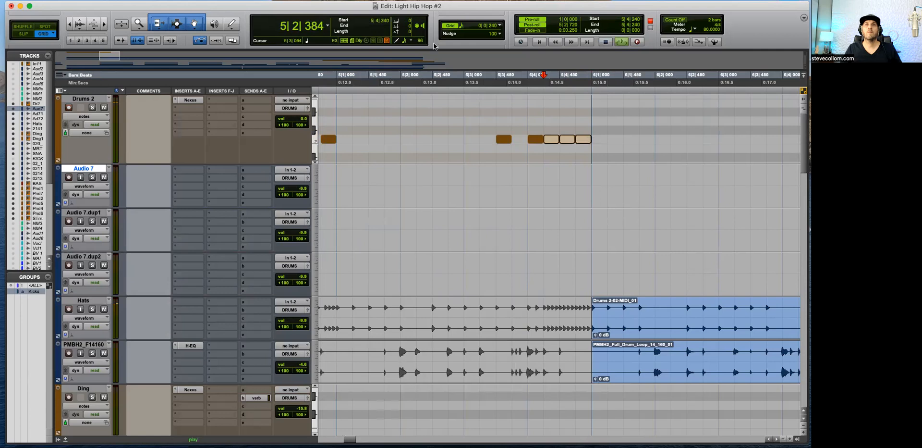
# Step: Set the grid to 1/32 note and shorten the three selected Drums 2 notes to 1/32-note length
pyautogui.click(405, 41)
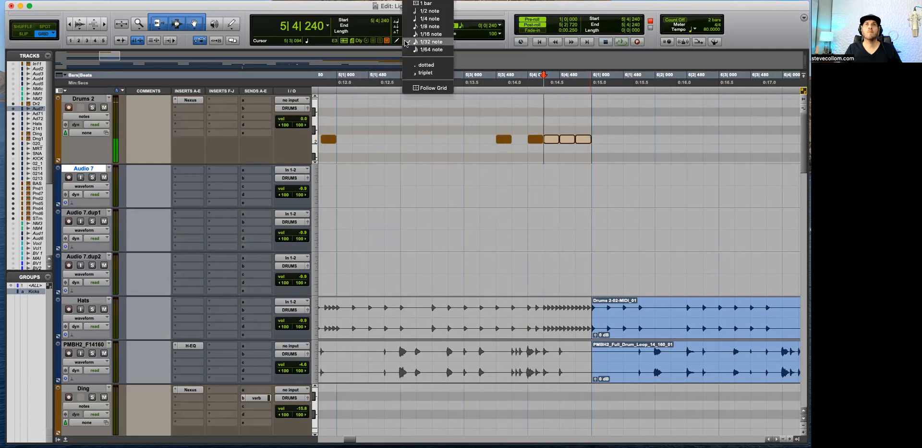
pyautogui.click(422, 50)
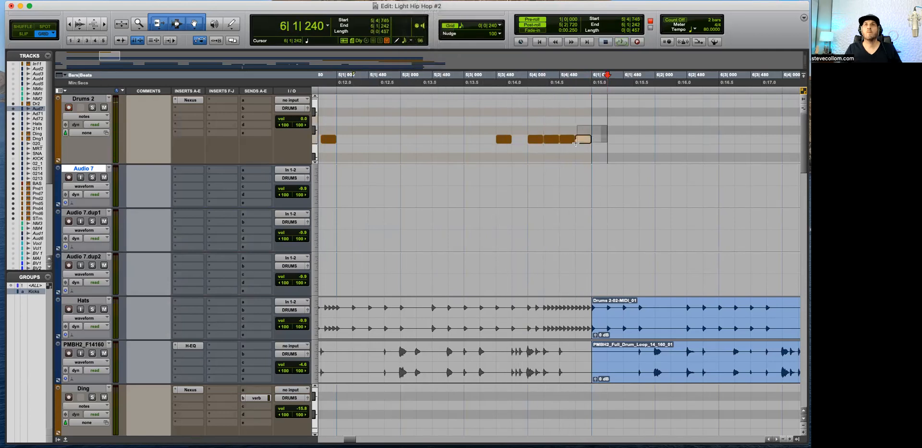
pyautogui.click(454, 26)
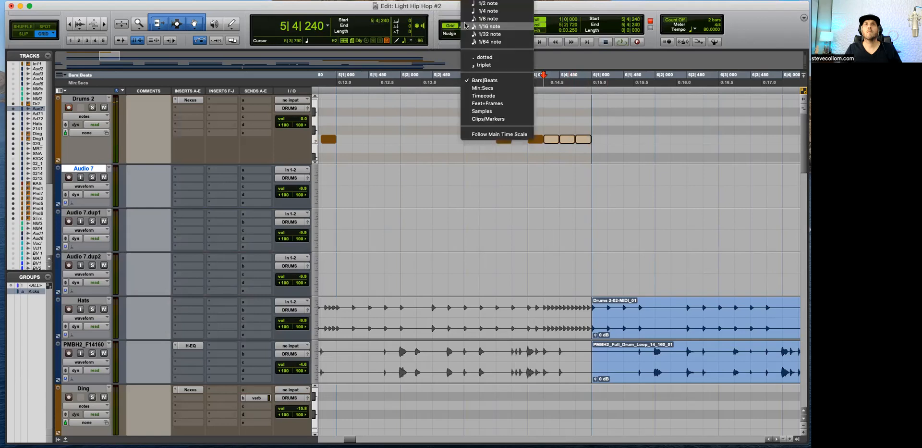
pyautogui.click(489, 42)
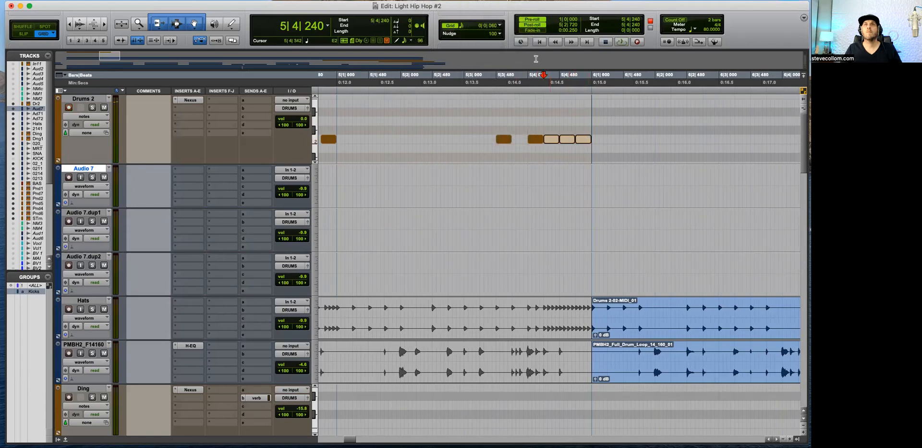
pyautogui.click(466, 29)
pyautogui.click(470, 10)
pyautogui.click(480, 28)
pyautogui.click(481, 27)
pyautogui.click(464, 28)
pyautogui.click(480, 34)
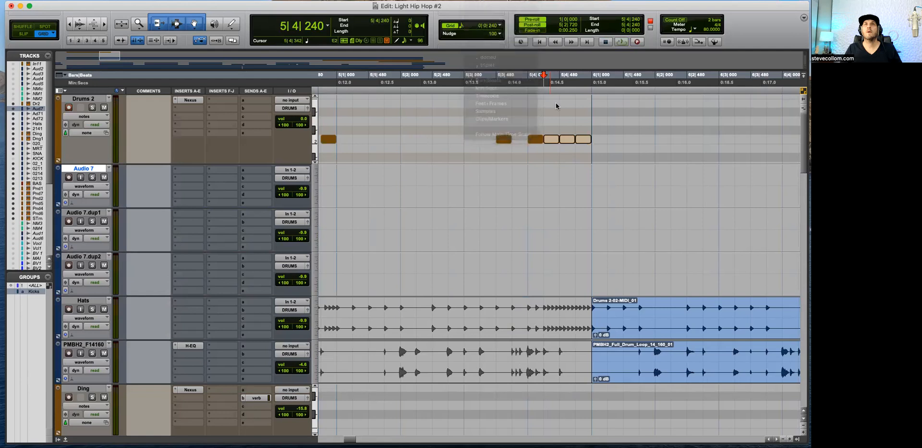
# Step: Fill the gaps between the shortened notes to form a continuous 1/32-note roll ending bar 5, and play it back
pyautogui.click(571, 132)
pyautogui.press('space')
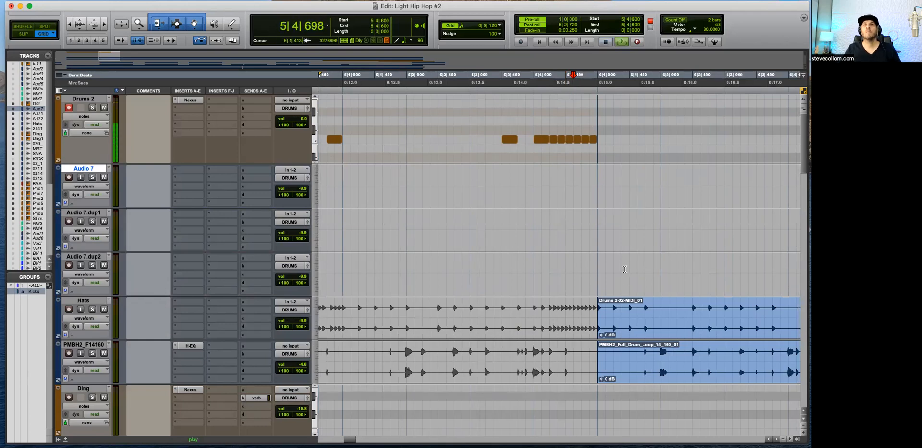
pyautogui.press('r')
pyautogui.press('r')
pyautogui.press('r')
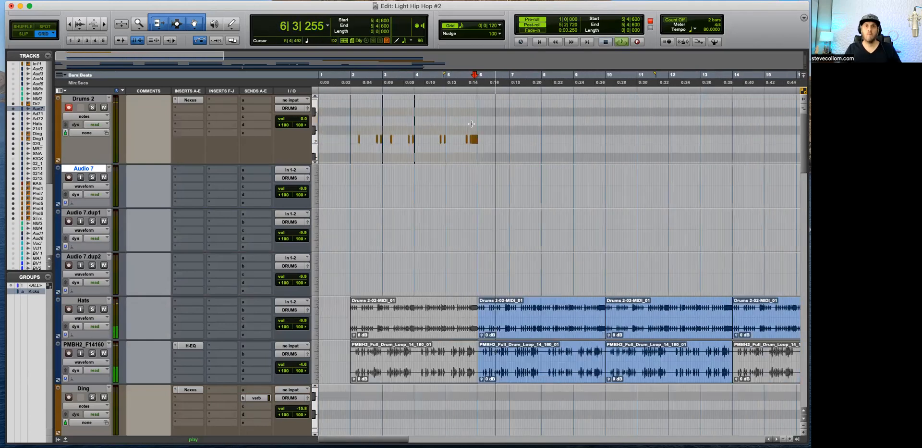
pyautogui.press('space')
# Step: Return Drums 2 to clips view and consolidate its clips across bars 2 through 5 into one clip
pyautogui.press('-')
pyautogui.click(441, 150)
pyautogui.keyDown('shift'); pyautogui.click(366, 154); pyautogui.keyUp('shift')
pyautogui.hotkey('alt', 'shift', '3')
# Step: Try duplicating the consolidated Drums 2 clip directly after itself and play across the seam between both clips
pyautogui.press('super+d')
pyautogui.press('t')
pyautogui.press('space')
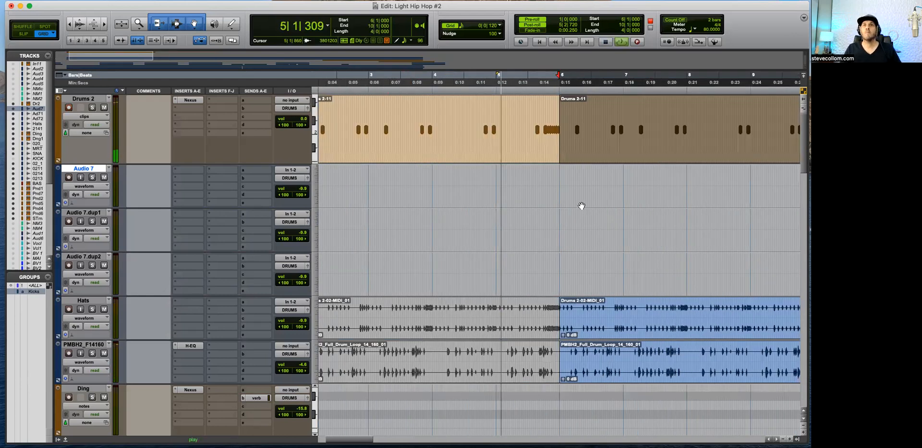
pyautogui.press('r')
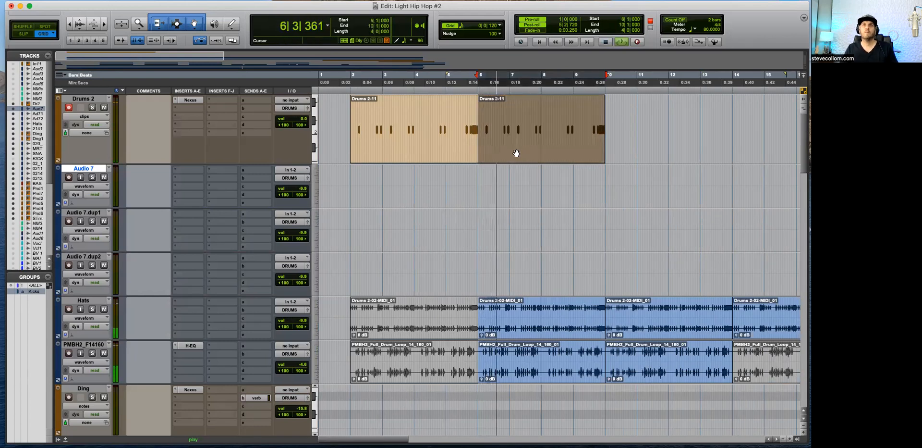
pyautogui.press('Delete')
# Step: Render the consolidated Drums 2 clip as audio onto the Audio 7 track and delete the MIDI clip
pyautogui.click(413, 158)
pyautogui.moveTo(413, 159); pyautogui.dragTo(412, 178)
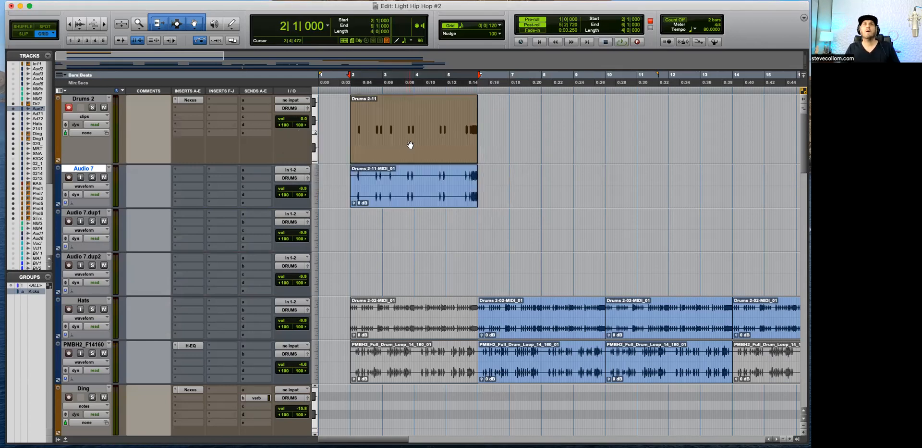
pyautogui.press('Delete')
# Step: Record a new drum part on Drums 2 from the session start through bar 3
pyautogui.click(347, 112)
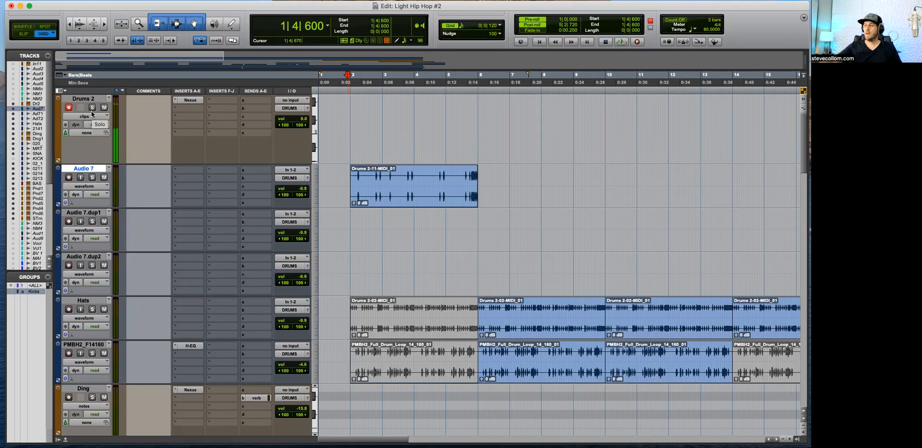
pyautogui.press('Return')
pyautogui.press('super+space')
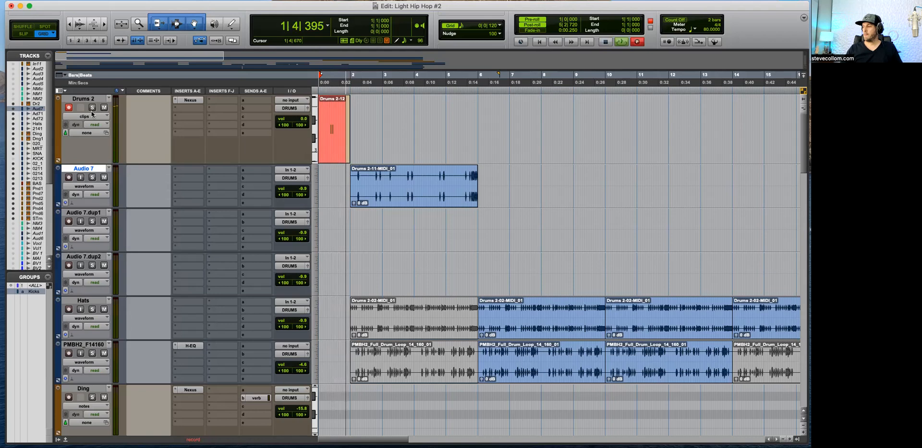
pyautogui.press('super+bracketright')
pyautogui.press('super+bracketright')
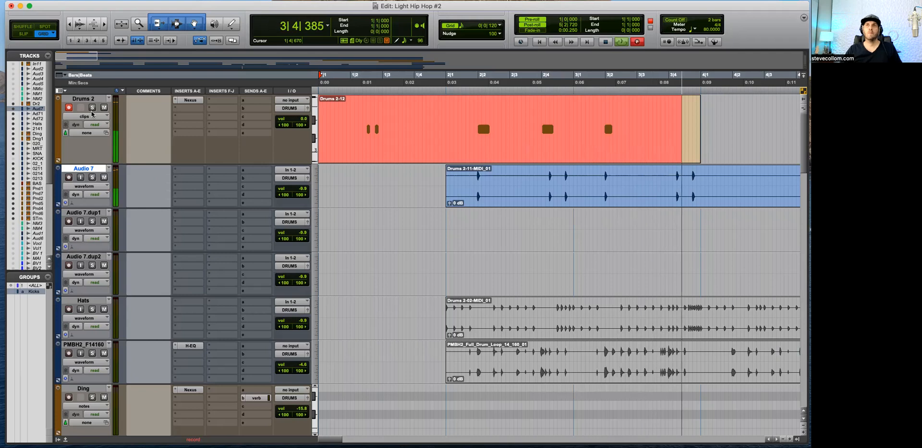
pyautogui.press('space')
# Step: Split the new Drums 2 recording near bar 2, delete its lead-in and extend the remaining clip's start to bar 2
pyautogui.click(449, 105)
pyautogui.press('b')
pyautogui.click(420, 148)
pyautogui.press('Delete')
pyautogui.click(532, 138)
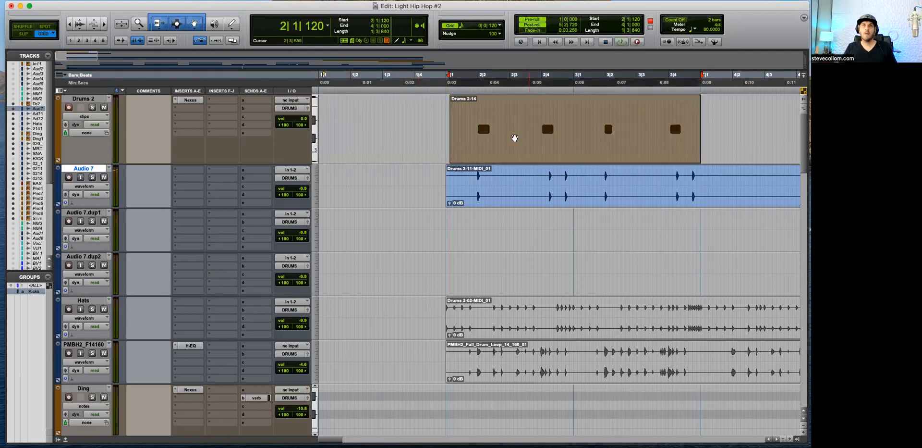
pyautogui.moveTo(454, 123); pyautogui.dragTo(447, 124)
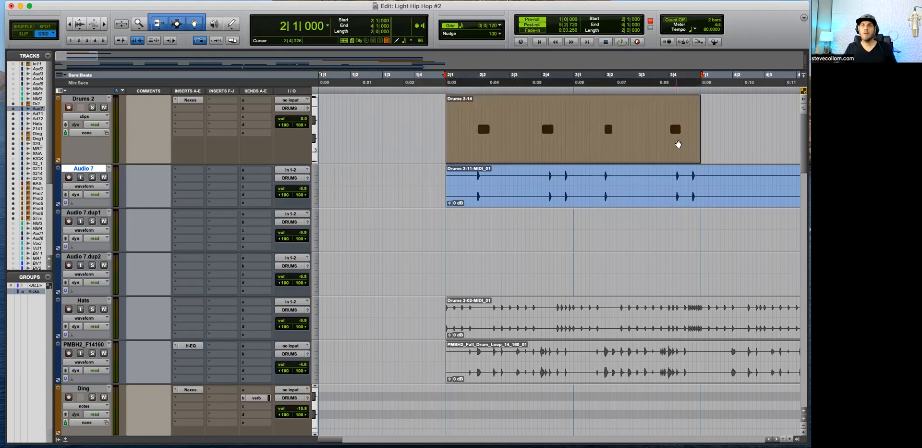
# Step: Try quantizing the trimmed Drums 2 clip to a 1/16-note grid
pyautogui.hotkey('alt', '0')
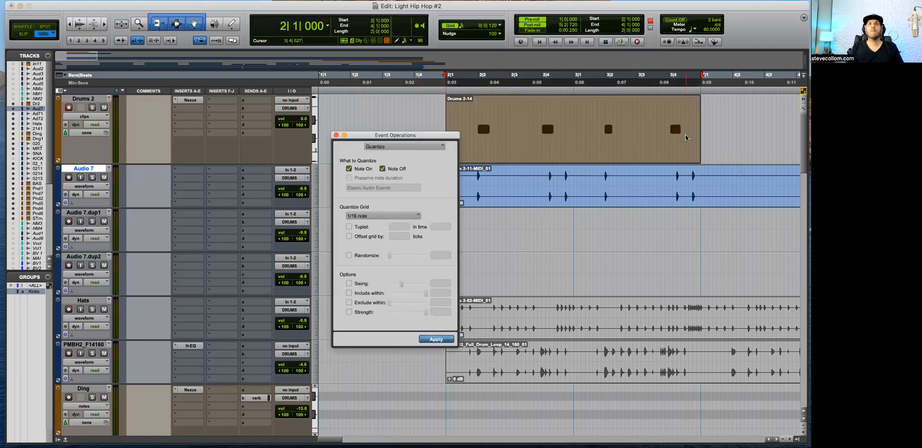
pyautogui.press('Return')
pyautogui.press('t')
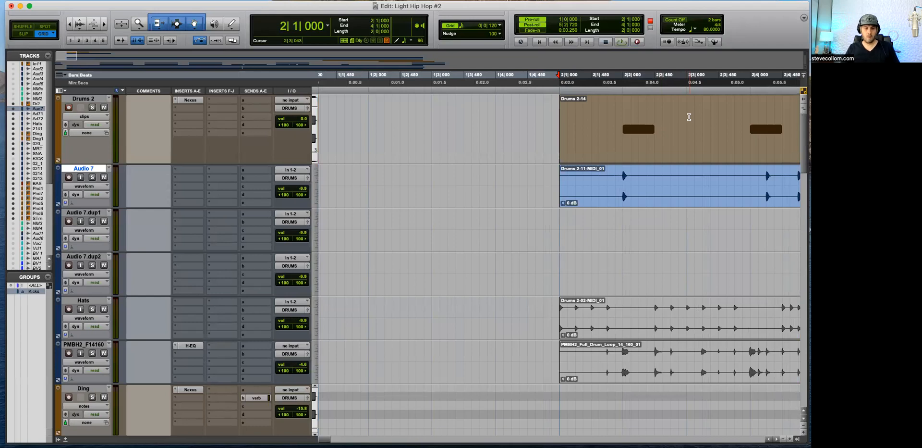
pyautogui.press('super+z')
# Step: Quantize the trimmed Drums 2 clip to a 1/8-note grid and start playback
pyautogui.hotkey('alt', '0')
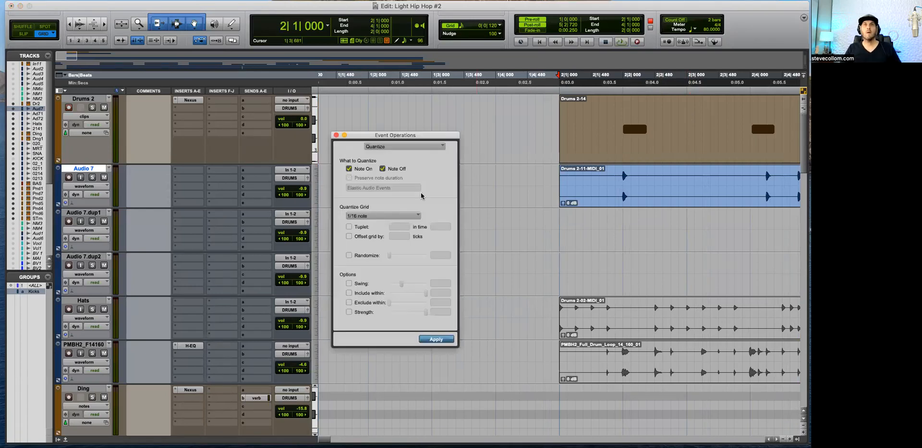
pyautogui.click(364, 215)
pyautogui.click(365, 207)
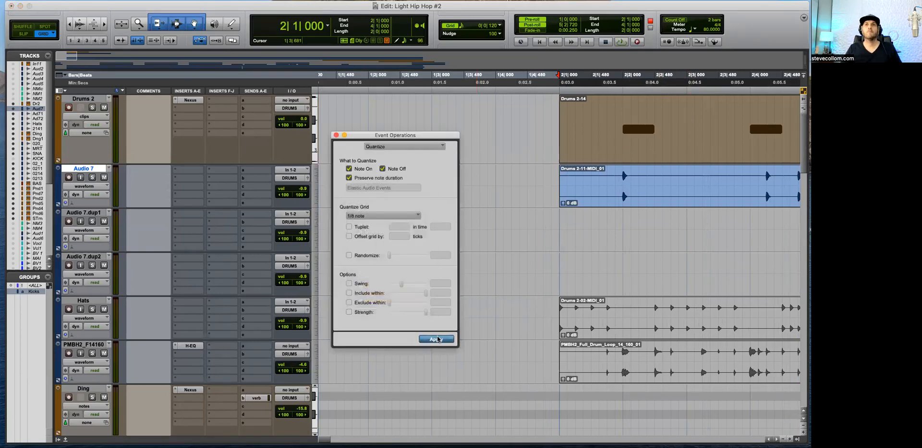
pyautogui.press('space')
pyautogui.click(336, 135)
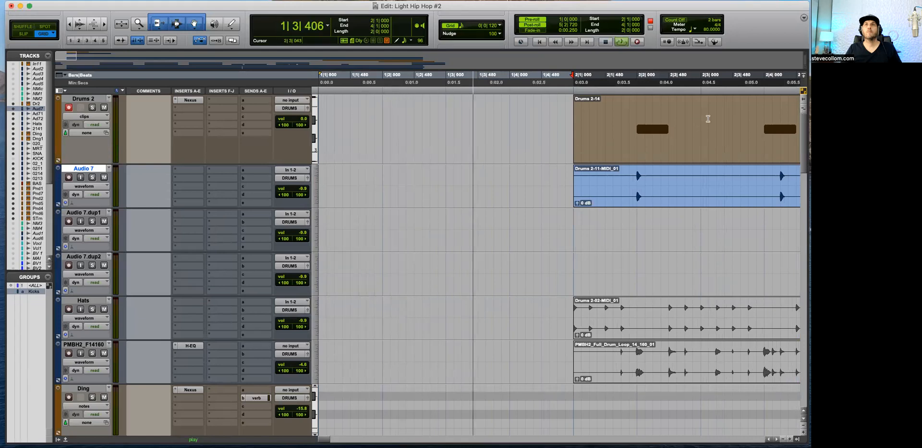
# Step: Check the timing of the quantized Drums 2 notes in notes view during playback, and return to clips view
pyautogui.click(736, 111)
pyautogui.press('-')
pyautogui.hscroll(5, 736, 110)
pyautogui.click(493, 101)
pyautogui.scroll(-3, 495, 102)
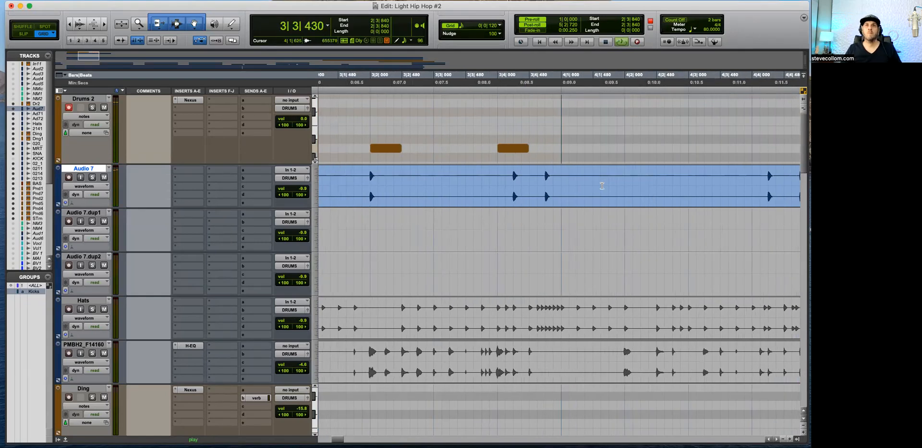
pyautogui.press('r')
pyautogui.click(540, 128)
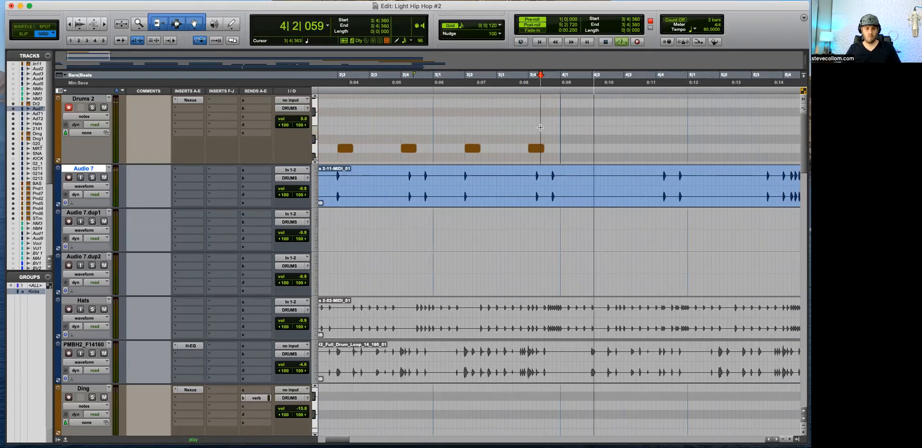
pyautogui.press('-')
pyautogui.press('space')
pyautogui.press('r')
# Step: Move the Audio 7 track below Audio 7.dup2 and render the Drums 2 clip as audio onto Audio 7.dup1
pyautogui.moveTo(97, 170); pyautogui.dragTo(99, 287)
pyautogui.click(431, 158)
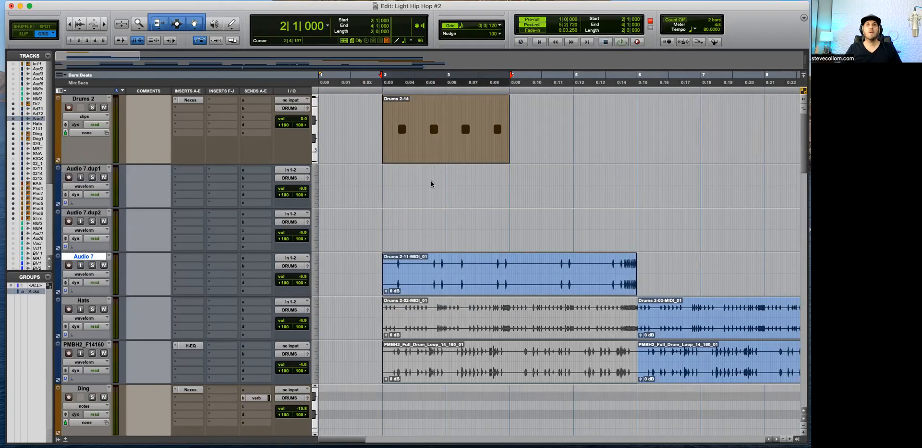
pyautogui.moveTo(430, 159); pyautogui.dragTo(431, 180)
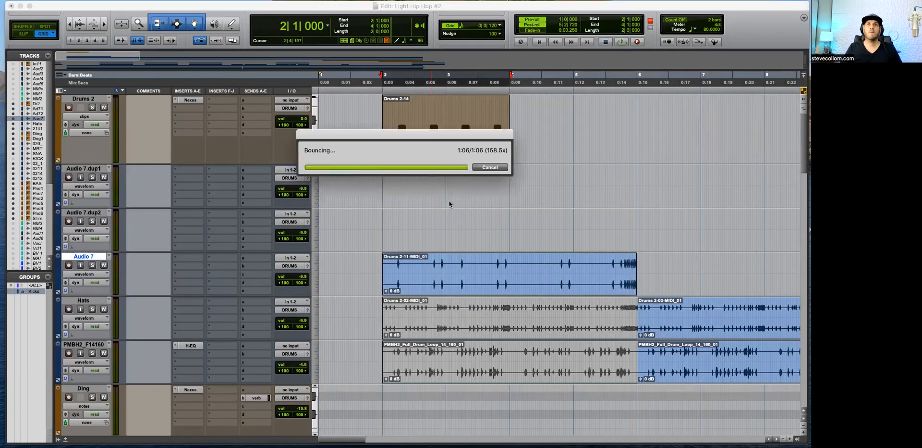
# Step: Play from just before bar 2 and mute the original Drums 2 MIDI clip
pyautogui.click(376, 184)
pyautogui.press('space')
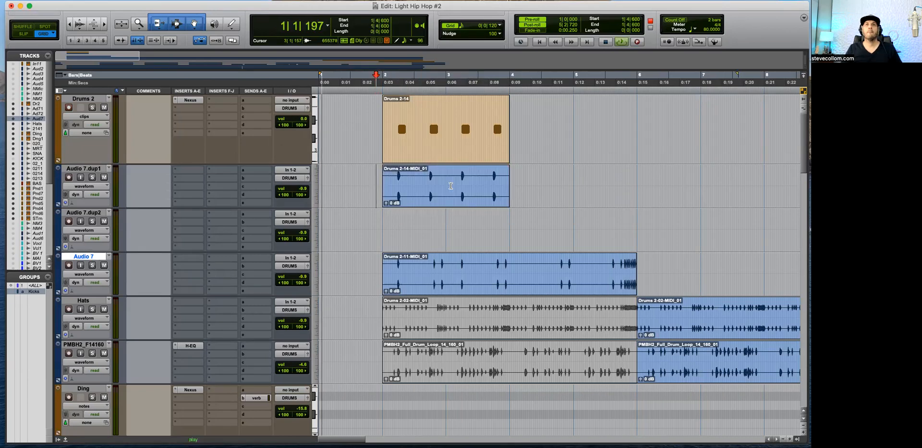
pyautogui.click(422, 152)
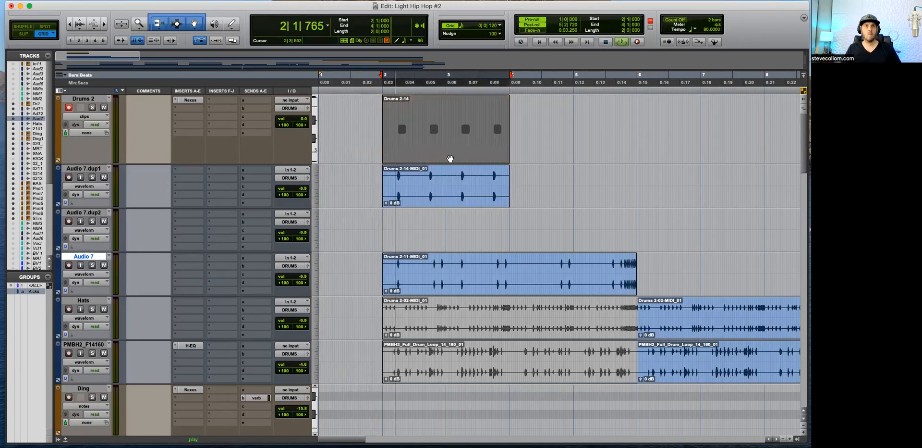
pyautogui.press('r')
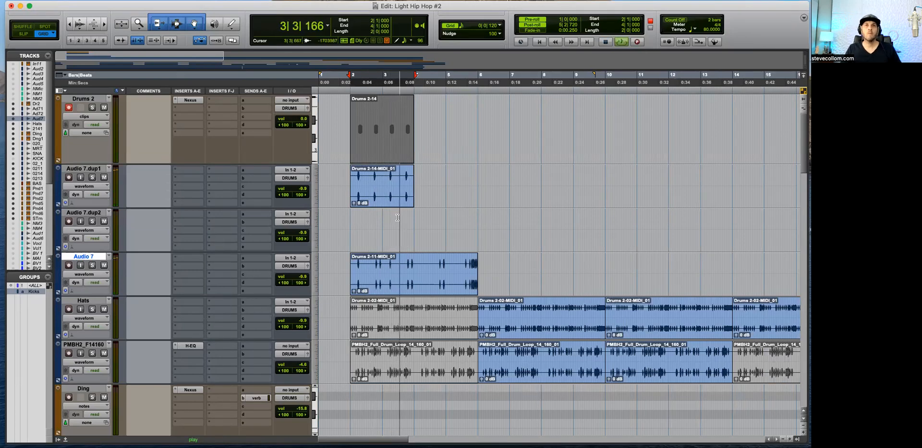
# Step: Duplicate the rendered clip on Audio 7.dup1, repeat it across the song and select the Audio 7 clip
pyautogui.click(375, 202)
pyautogui.press('super+d')
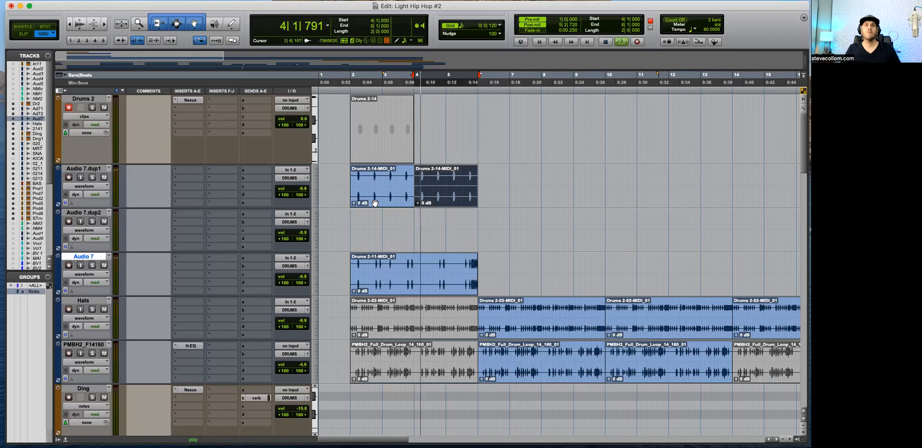
pyautogui.hotkey('alt', 'r')
pyautogui.press('Escape')
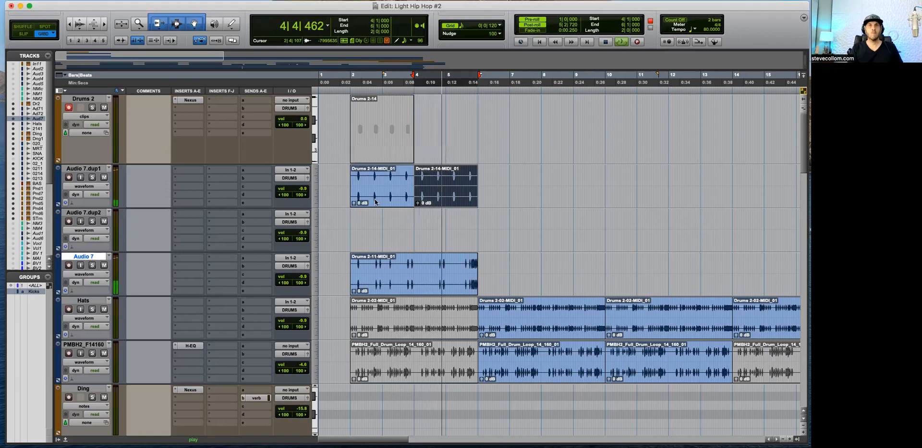
pyautogui.press('r')
pyautogui.press('r')
pyautogui.press('t')
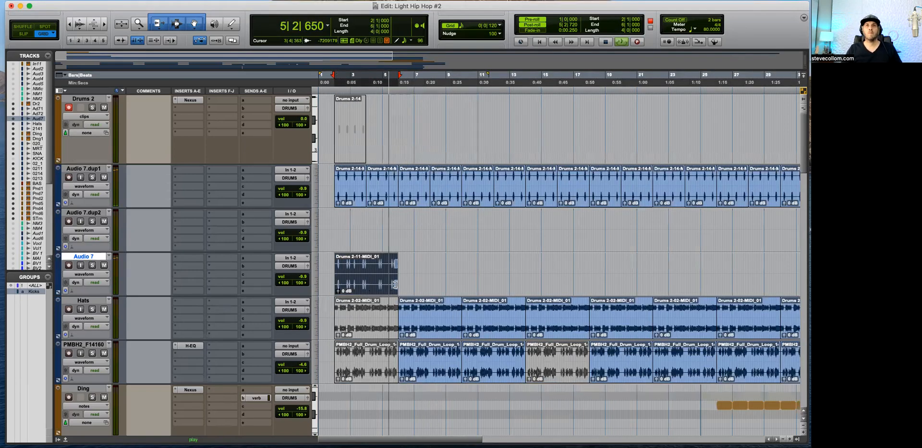
# Step: Repeat the Audio 7 clip back to back until it reaches bar 34 and disarm the Drums 2 track
pyautogui.press('super+d')
pyautogui.press('super+d')
pyautogui.press('r')
pyautogui.press('super+d')
pyautogui.press('super+d')
pyautogui.press('super+d')
pyautogui.press('super+d')
pyautogui.press('super+d')
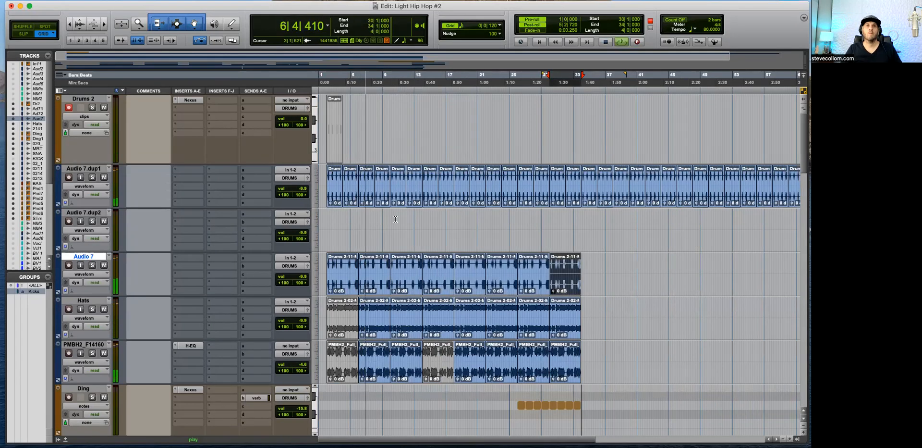
pyautogui.press('t')
pyautogui.press('r')
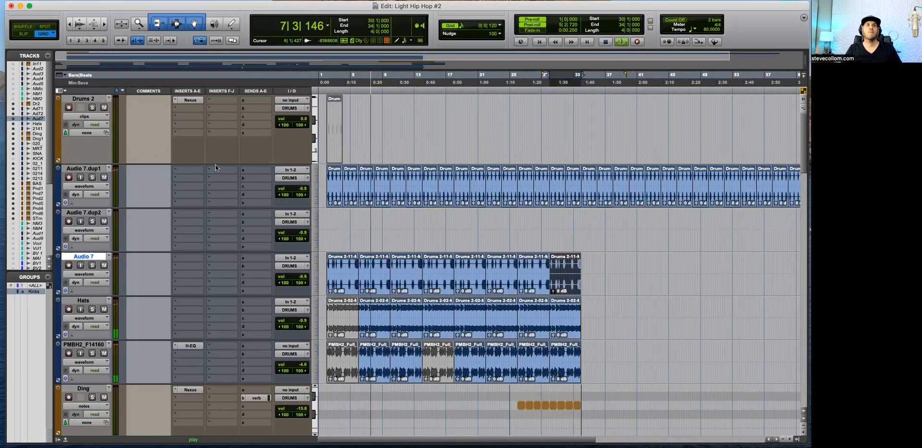
# Step: Play up to bar 34 and delete the surplus Audio 7.dup1 clip that starts there
pyautogui.press('space')
pyautogui.click(580, 224)
pyautogui.press('t')
pyautogui.press('t')
pyautogui.press('space')
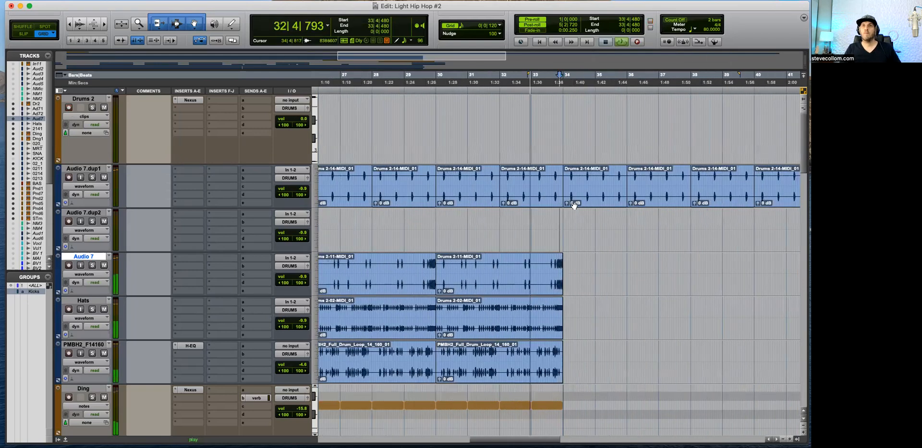
pyautogui.press('t')
pyautogui.click(589, 204)
pyautogui.press('Delete')
pyautogui.press('r')
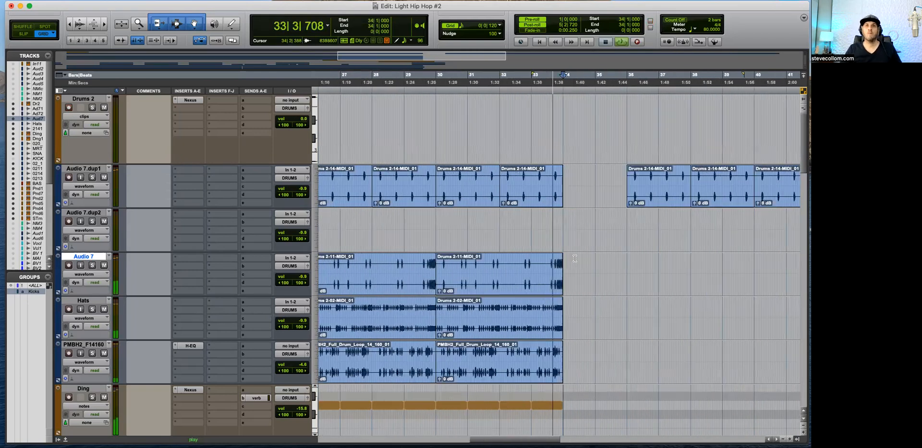
# Step: Delete all remaining Audio 7.dup1 clips after the gap, from bar 36 onward
pyautogui.press('r')
pyautogui.press('r')
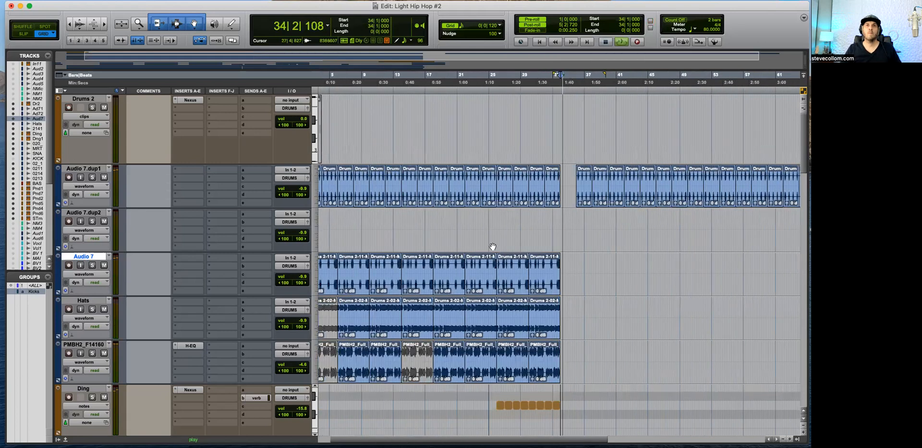
pyautogui.press('r')
pyautogui.press('space')
pyautogui.moveTo(598, 178); pyautogui.dragTo(462, 178)
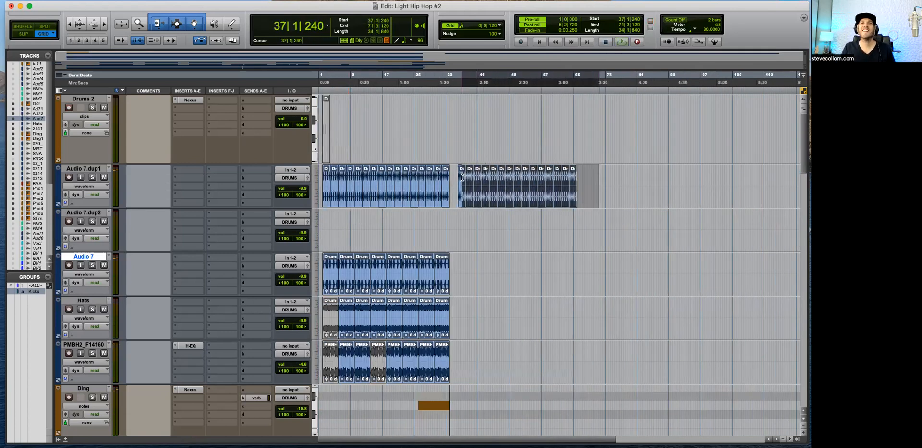
pyautogui.press('Delete')
# Step: Play the opening bars of the song and lower the Audio 7 track's volume to -12.5 dB
pyautogui.press('Return')
pyautogui.press('t')
pyautogui.press('t')
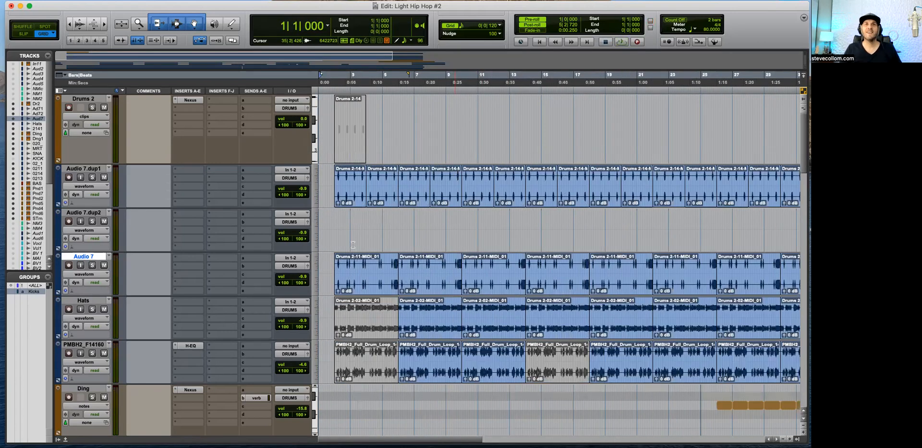
pyautogui.press('t')
pyautogui.click(361, 226)
pyautogui.press('t')
pyautogui.press('t')
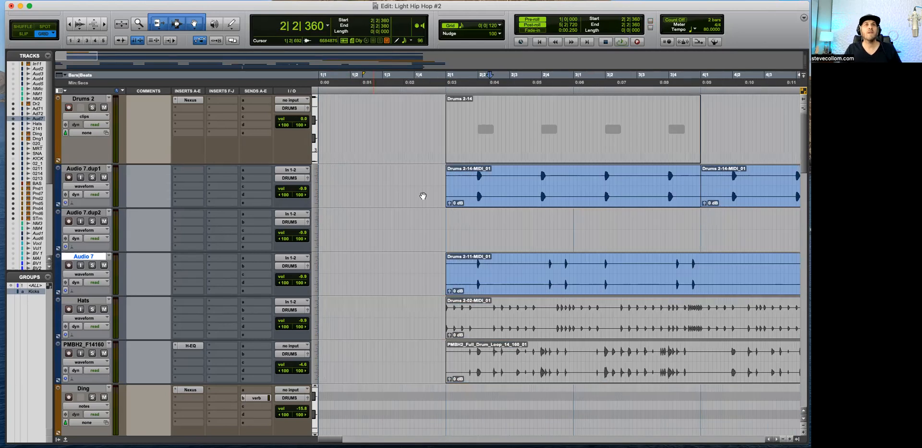
pyautogui.press('r')
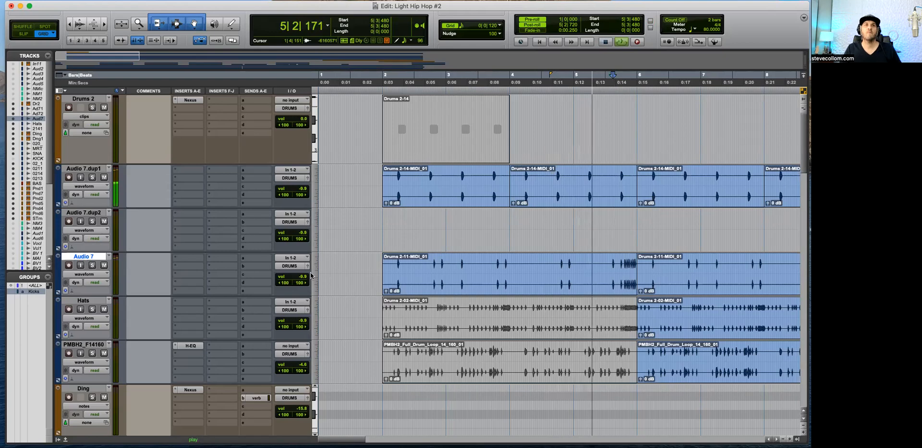
pyautogui.moveTo(302, 277); pyautogui.dragTo(301, 281)
pyautogui.press('r')
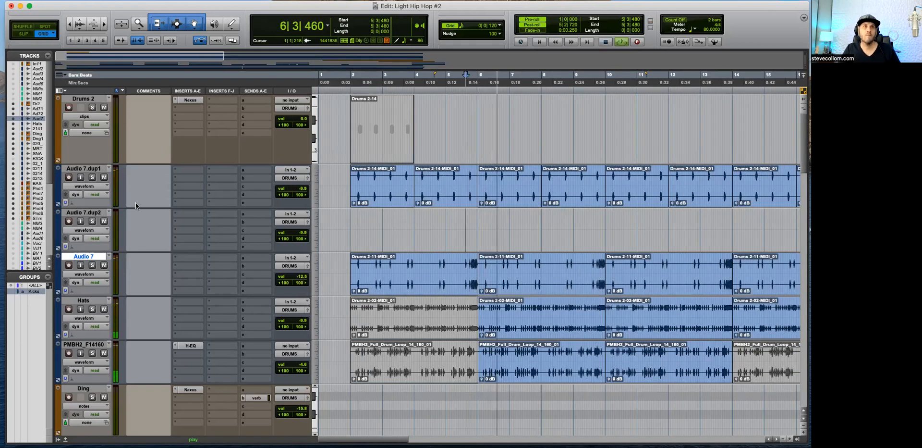
pyautogui.press('space')
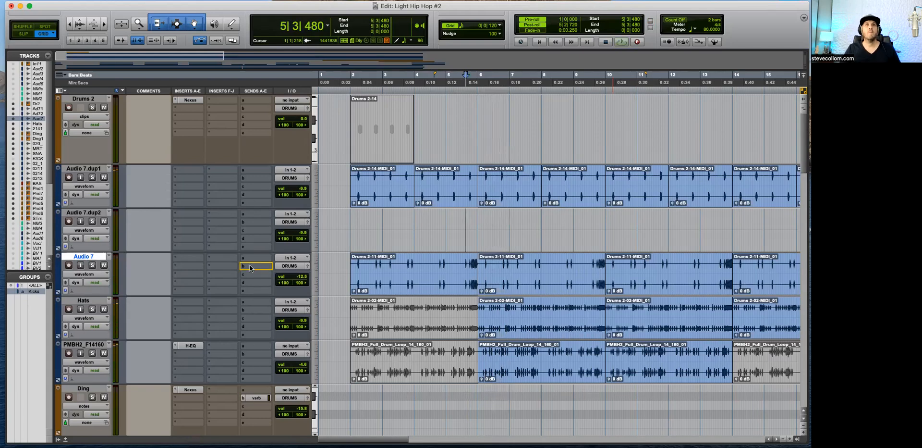
# Step: Add a verb send to slot b of Audio 7.dup1 and listen to it from bar 3
pyautogui.click(256, 180)
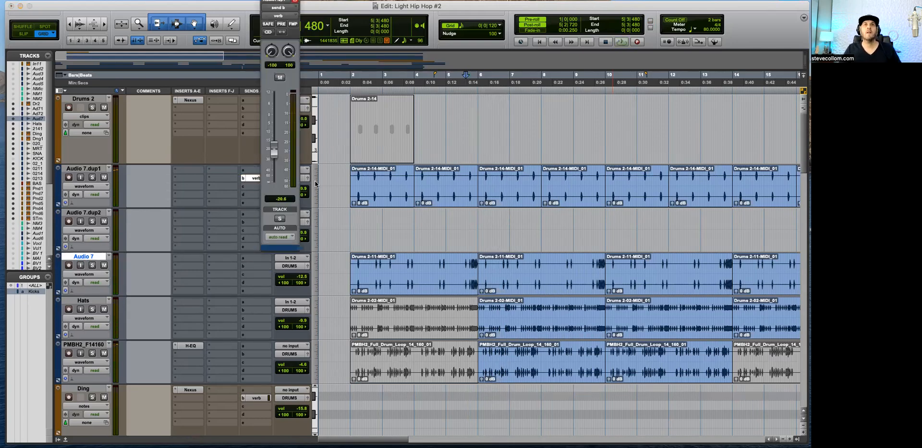
pyautogui.click(385, 212)
pyautogui.press('space')
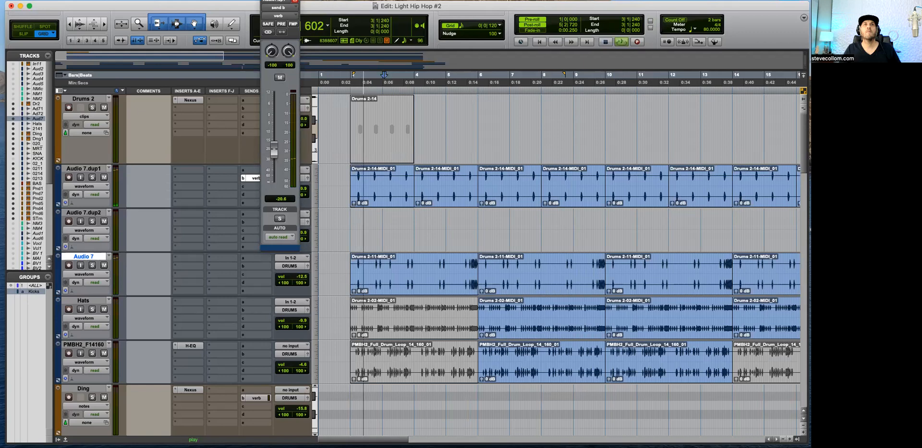
pyautogui.click(255, 180)
# Step: Delete the first two Audio 7.dup1 clips so the part starts at bar 6
pyautogui.click(396, 193)
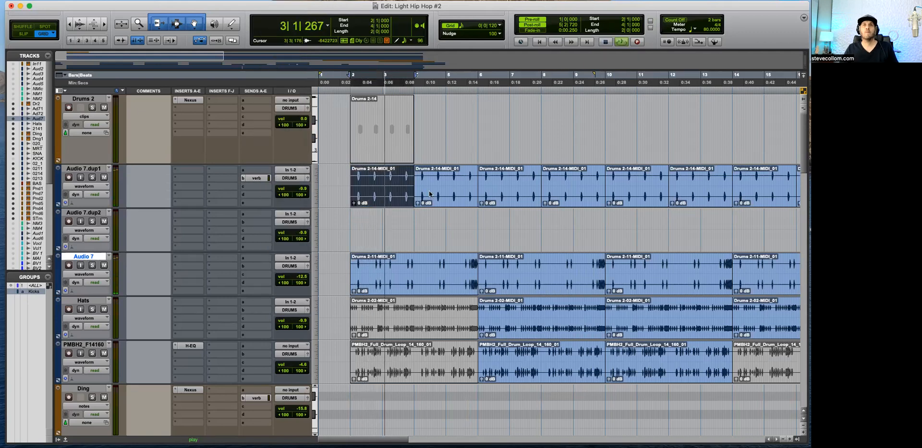
pyautogui.press('Delete')
pyautogui.click(446, 192)
pyautogui.press('Delete')
pyautogui.press('r')
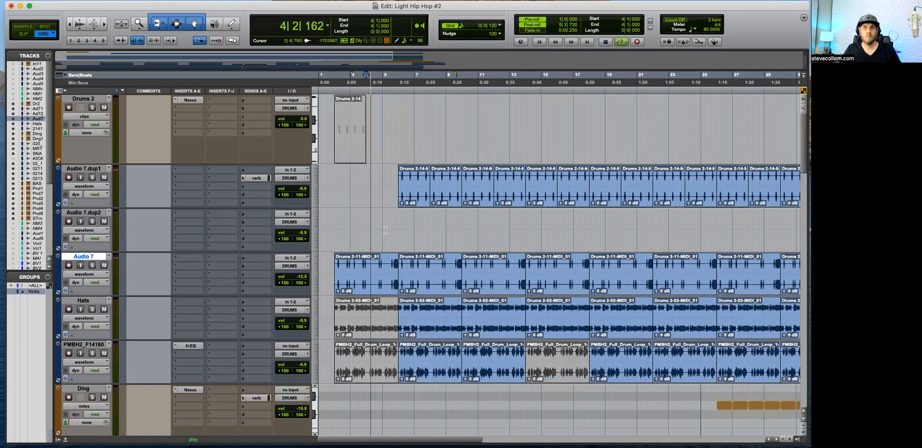
# Step: Listen to the full arrangement from bar 4 and lower the Pliano.dup4 track's volume to -11.9 dB
pyautogui.scroll(-3, 403, 229)
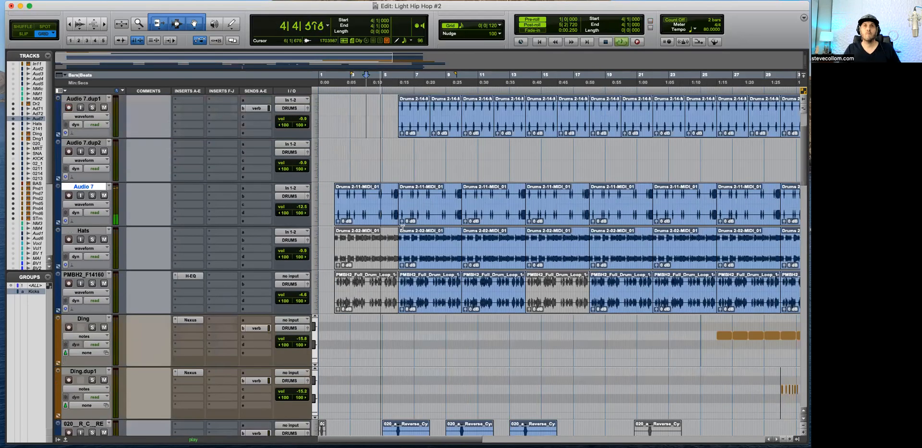
pyautogui.scroll(-5, 402, 227)
pyautogui.press('t')
pyautogui.press('t')
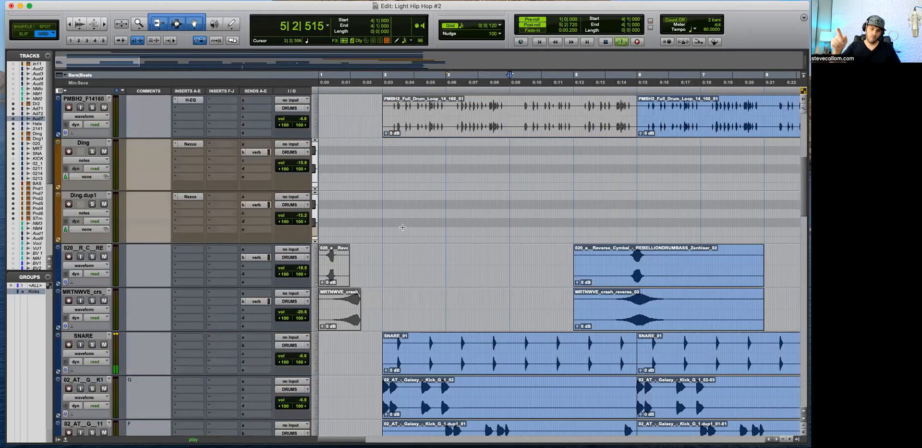
pyautogui.press('r')
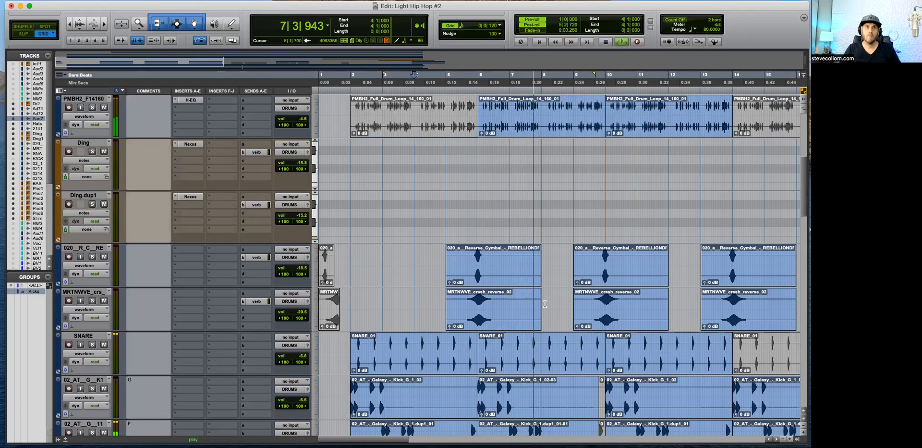
pyautogui.press('r')
pyautogui.scroll(-1, 544, 303)
pyautogui.scroll(-6, 540, 307)
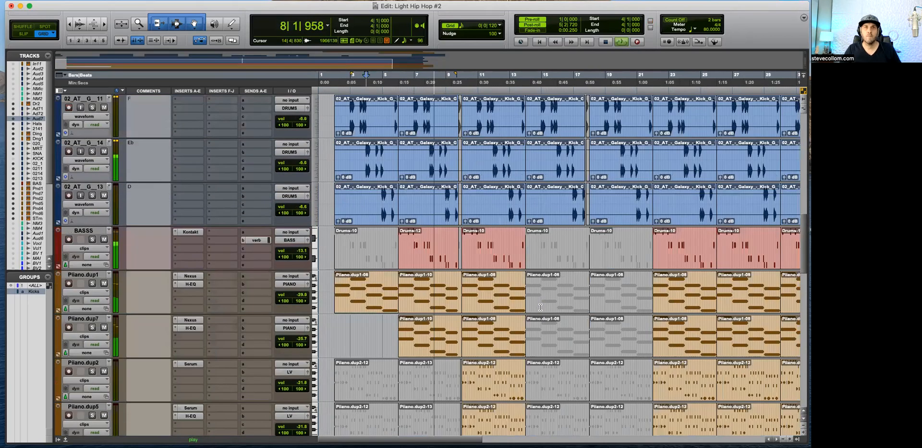
pyautogui.scroll(-6, 304, 208)
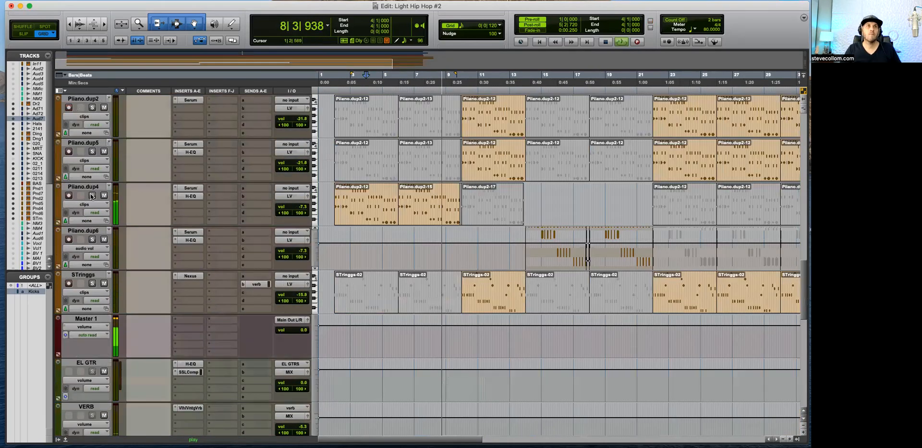
pyautogui.moveTo(302, 207); pyautogui.dragTo(302, 215)
# Step: Check Pliano.dup5 and its H-EQ settings during playback and mute its clip starting at bar 10
pyautogui.scroll(1, 452, 221)
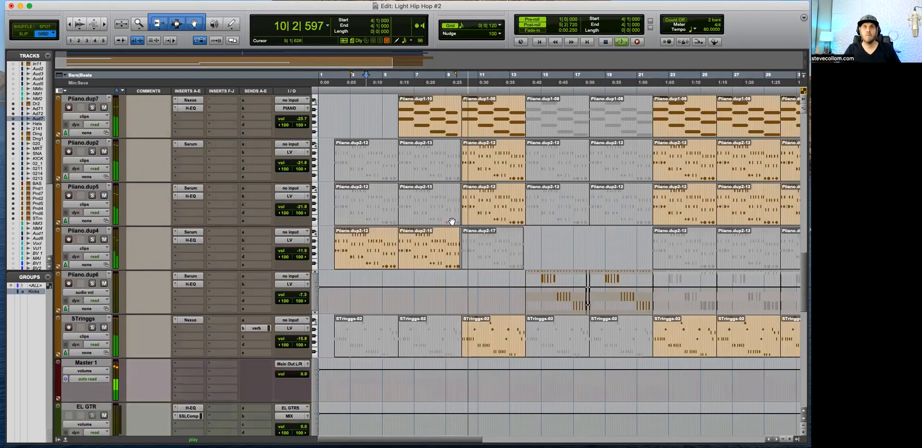
pyautogui.scroll(1, 452, 221)
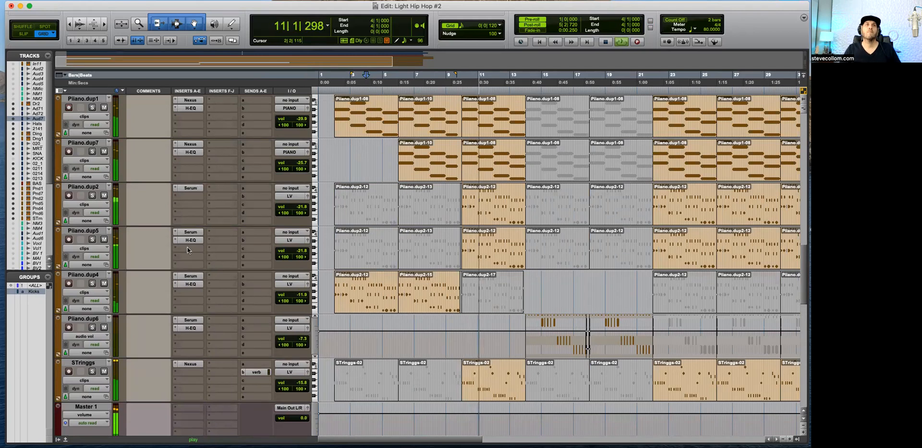
pyautogui.click(93, 240)
pyautogui.click(93, 240)
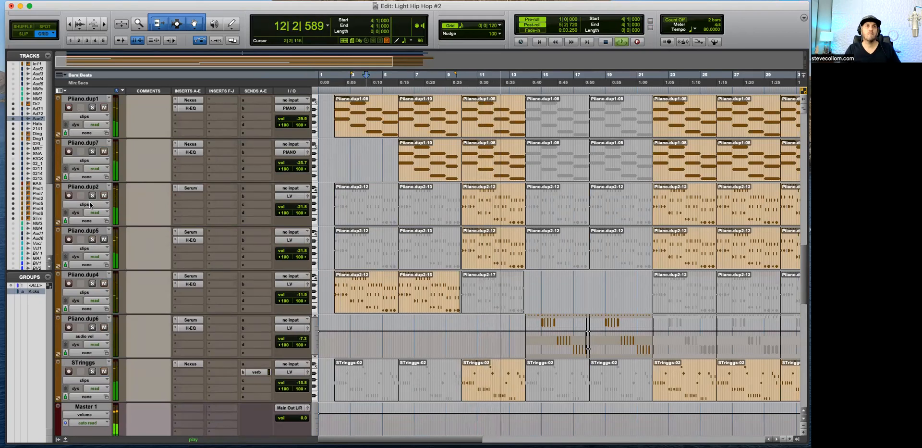
pyautogui.click(191, 240)
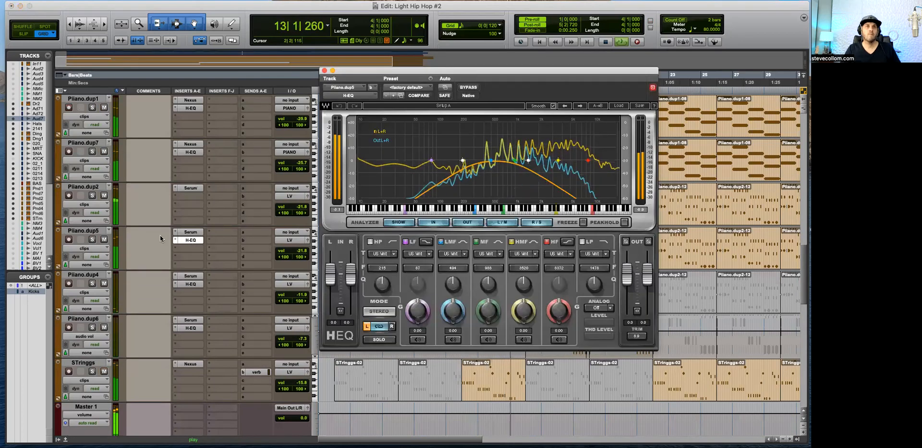
pyautogui.click(324, 70)
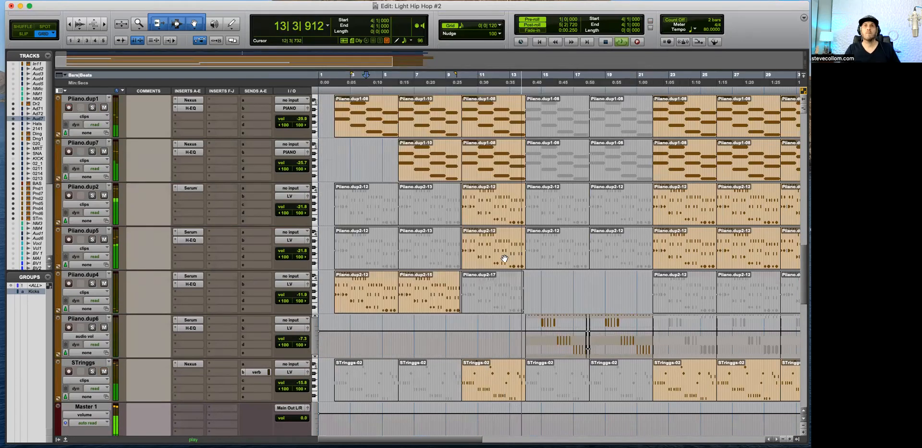
pyautogui.click(504, 258)
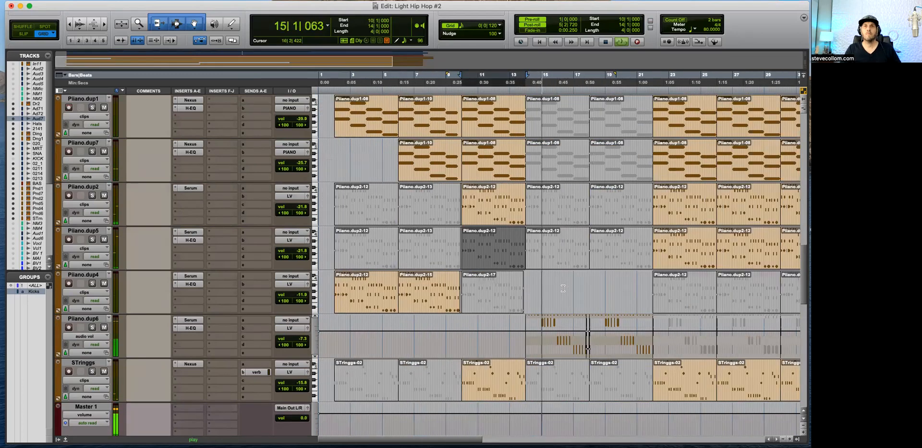
# Step: Play the lead-in to bar 14 and mute the Audio 7.dup1 clip that starts there
pyautogui.scroll(-2, 563, 288)
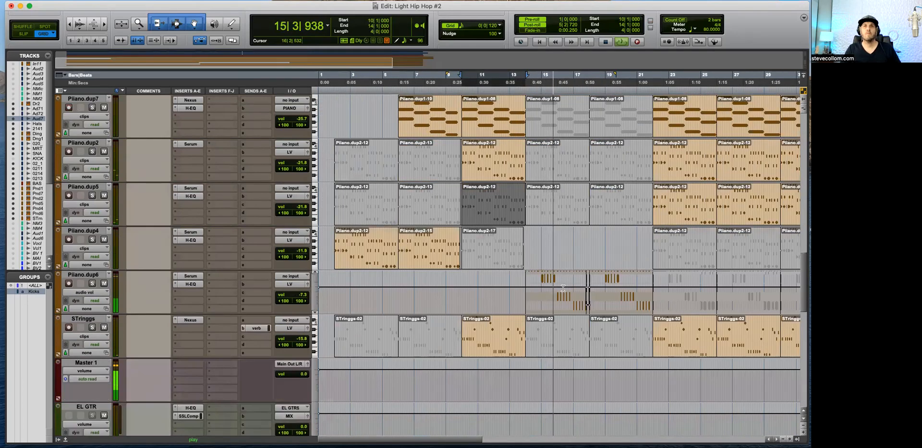
pyautogui.scroll(5, 563, 288)
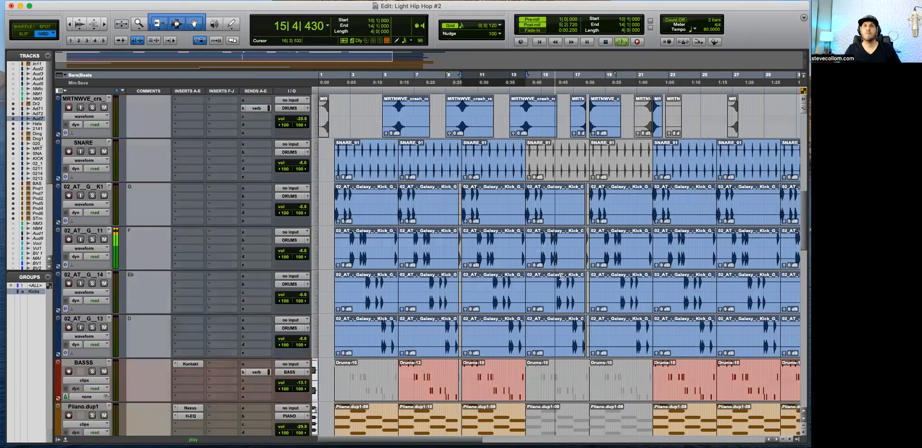
pyautogui.scroll(6, 561, 276)
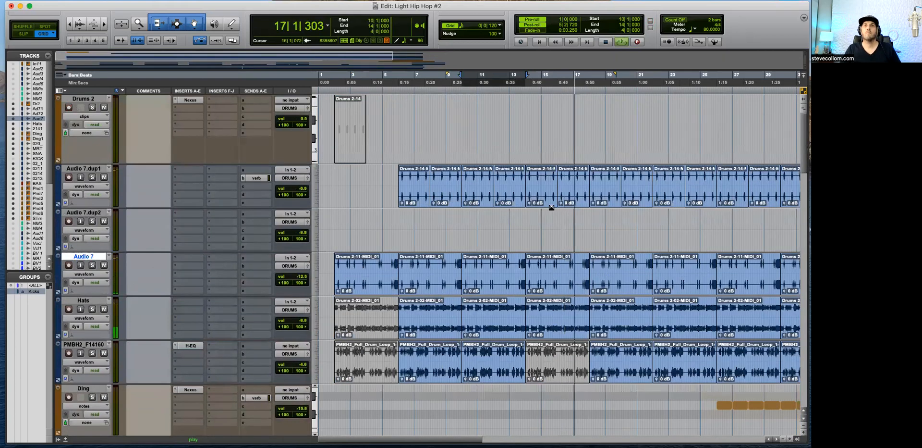
pyautogui.press('space')
pyautogui.press('space')
pyautogui.click(523, 118)
pyautogui.press('super+bracketright')
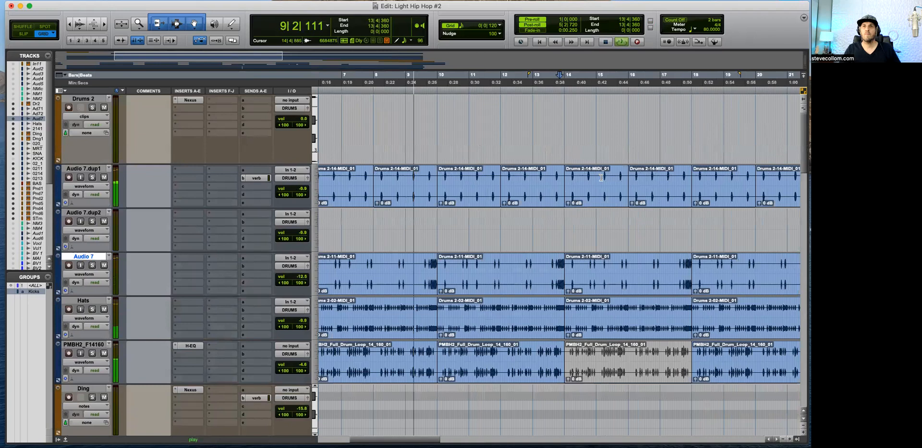
pyautogui.click(609, 194)
pyautogui.press('super+m')
# Step: Play around bar 16 and mute the next Audio 7.dup1 clip, which starts there
pyautogui.click(635, 224)
pyautogui.press('space')
pyautogui.press('space')
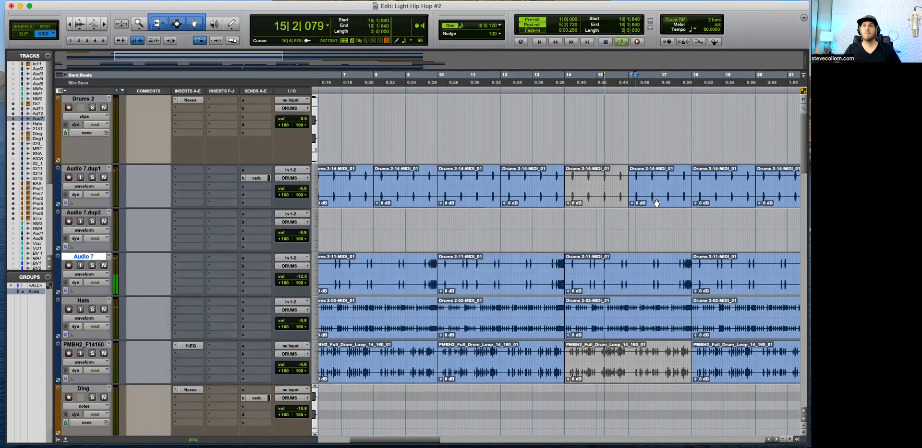
pyautogui.click(654, 200)
pyautogui.hscroll(3, 667, 233)
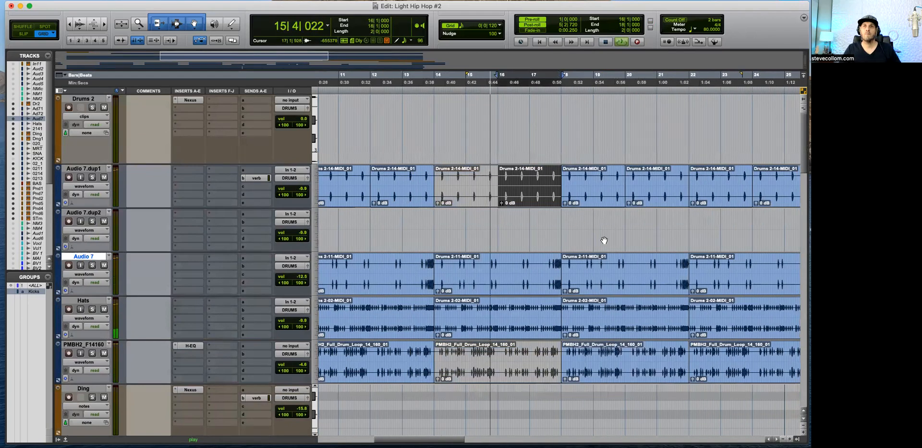
# Step: Examine the kick, bass, piano and string tracks around bars 14 to 18 during playback
pyautogui.scroll(-5, 604, 240)
pyautogui.scroll(-15, 604, 239)
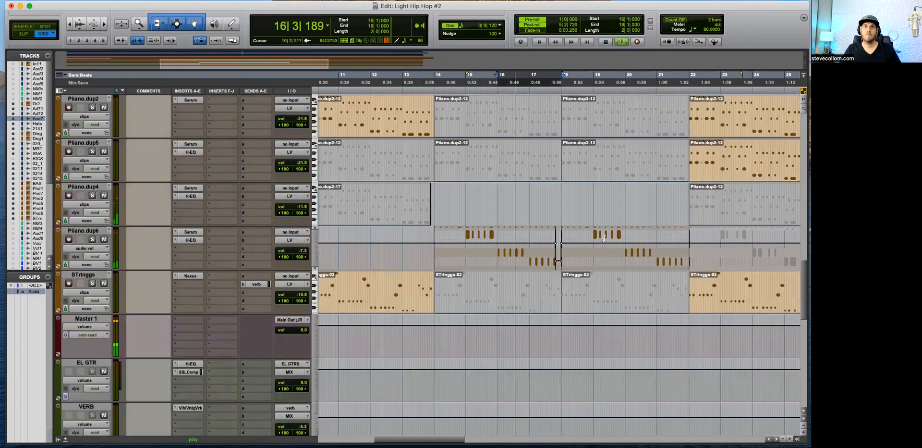
pyautogui.press('r')
pyautogui.press('t')
pyautogui.press('t')
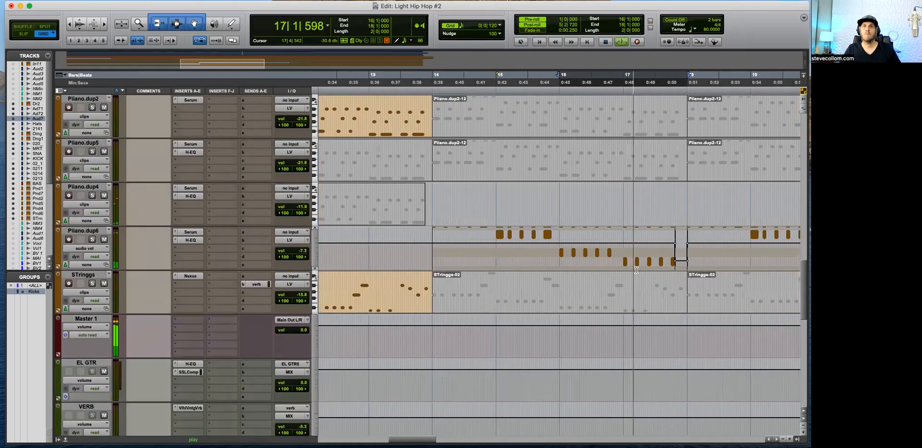
pyautogui.scroll(1, 633, 262)
pyautogui.scroll(5, 633, 263)
pyautogui.press('r')
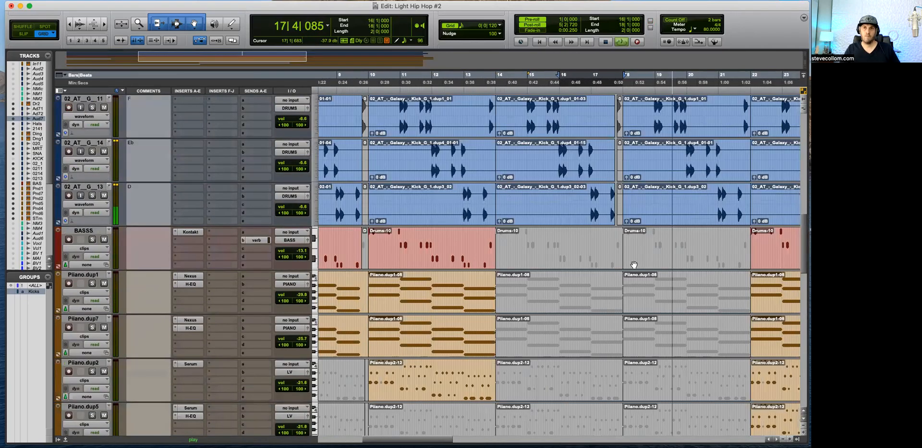
# Step: Separate the roll at the end of bar 17 from the Hats clip, mute it, and play the transition
pyautogui.scroll(7, 634, 264)
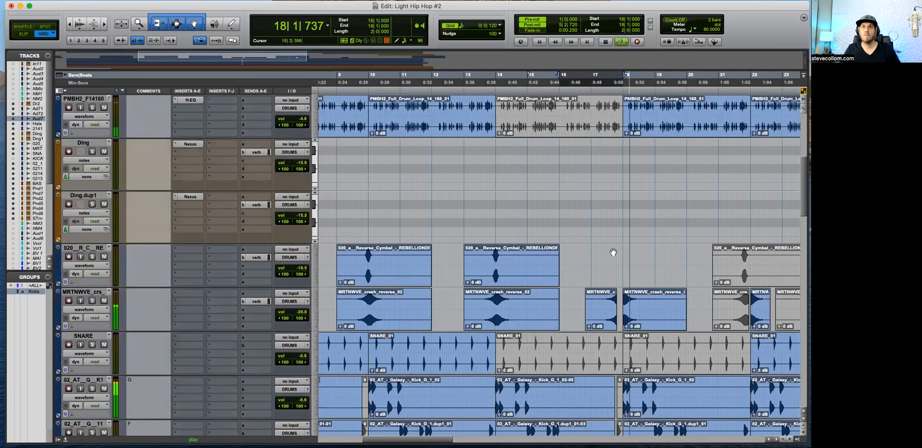
pyautogui.scroll(5, 614, 251)
pyautogui.click(614, 255)
pyautogui.press('t')
pyautogui.press('t')
pyautogui.press('t')
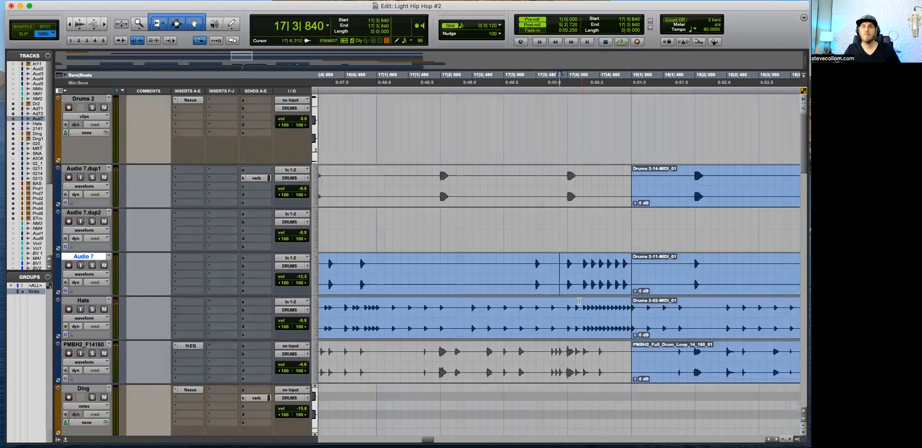
pyautogui.press('space')
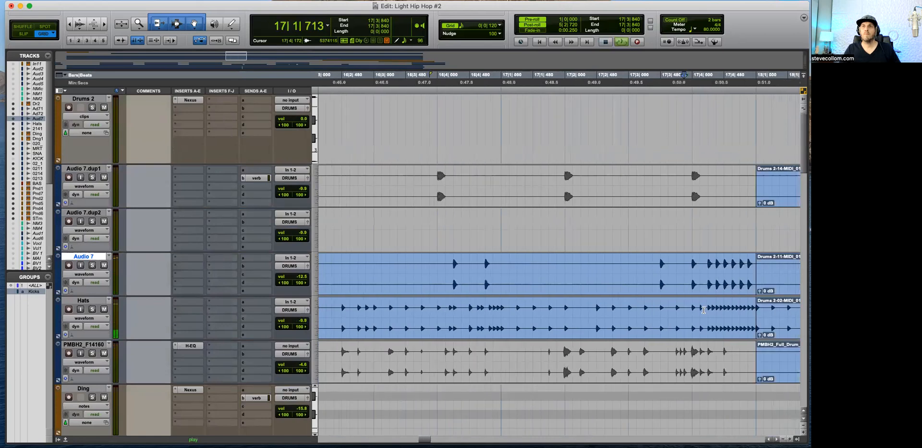
pyautogui.press('b')
pyautogui.click(472, 329)
pyautogui.press('super+m')
pyautogui.click(452, 308)
pyautogui.press('space')
pyautogui.press('space')
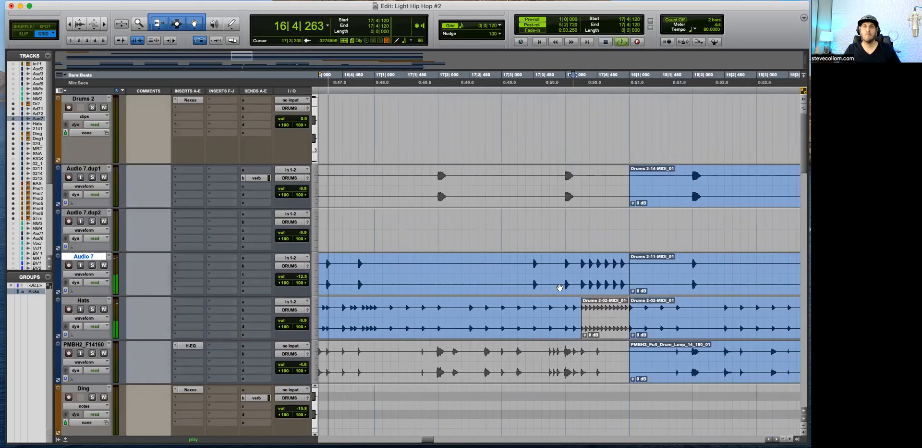
# Step: In Slip mode, extend the start of the muted Hats roll slightly earlier and listen through into bar 18
pyautogui.press('F2')
pyautogui.click(581, 317)
pyautogui.click(592, 311)
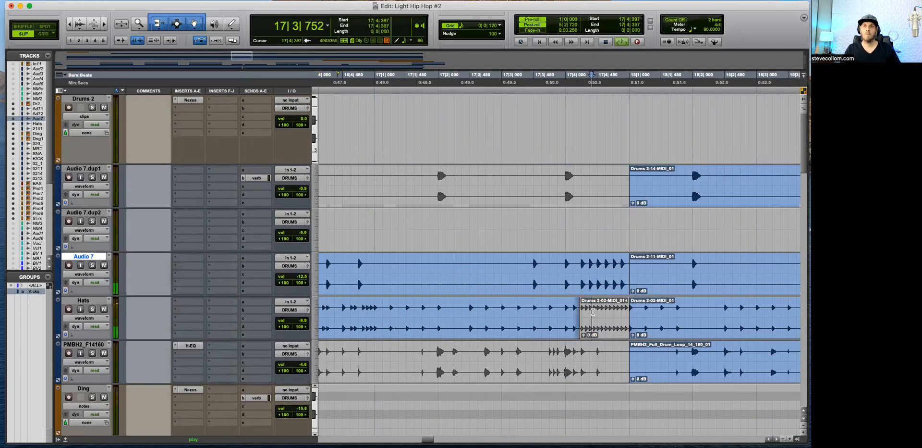
pyautogui.press('r')
pyautogui.press('r')
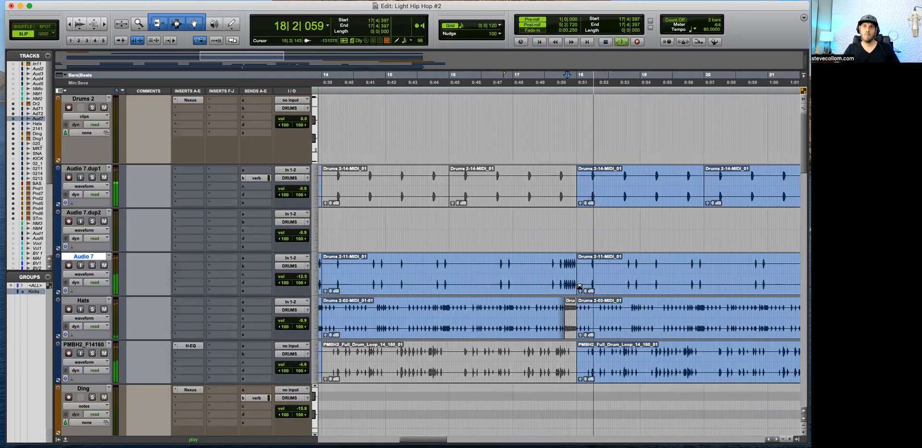
# Step: Stop playback and unmute the separated Hats roll before bar 18
pyautogui.press('t')
pyautogui.click(566, 320)
pyautogui.press('space')
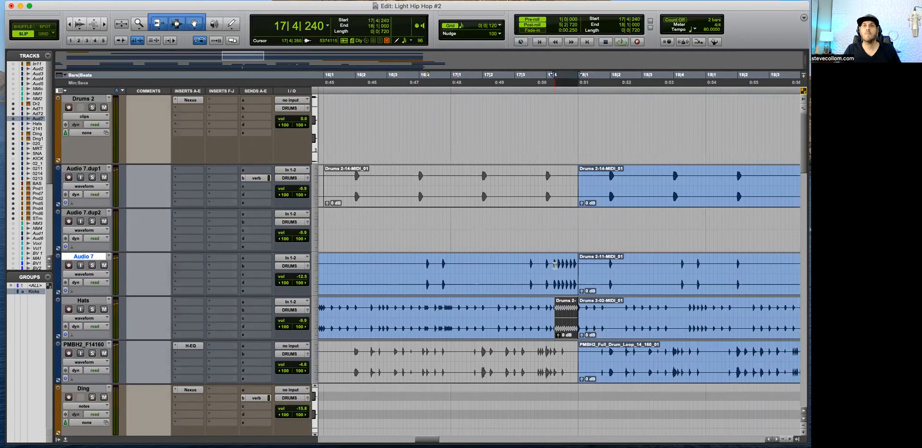
pyautogui.press('super+m')
# Step: Separate the Audio 7 clip at 17|4|192, just before its closing roll, and mute the piece up to bar 18
pyautogui.click(556, 265)
pyautogui.click(552, 264)
pyautogui.press('b')
pyautogui.click(563, 280)
pyautogui.press('super+m')
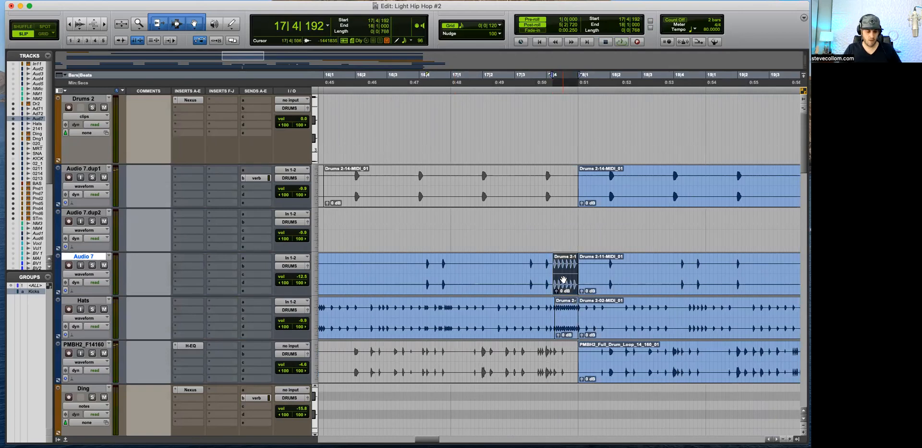
# Step: Play through the transition from bar 17 into bars 18 to 20 to check the drums with the roll muted
pyautogui.click(561, 223)
pyautogui.press('t')
pyautogui.press('space')
pyautogui.press('r')
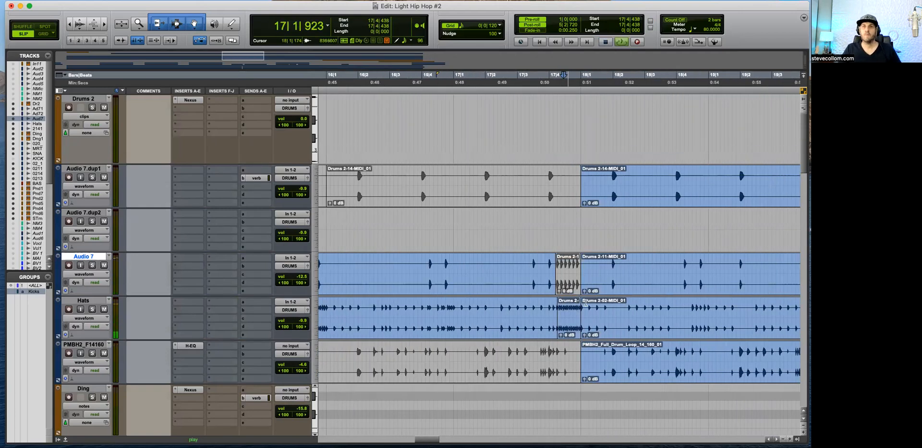
pyautogui.press('t')
pyautogui.press('t')
pyautogui.press('r')
pyautogui.press('r')
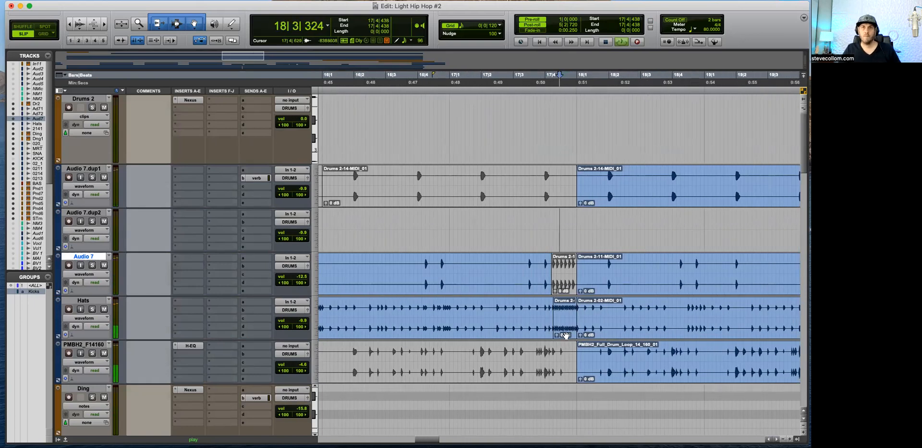
pyautogui.press('r')
pyautogui.press('r')
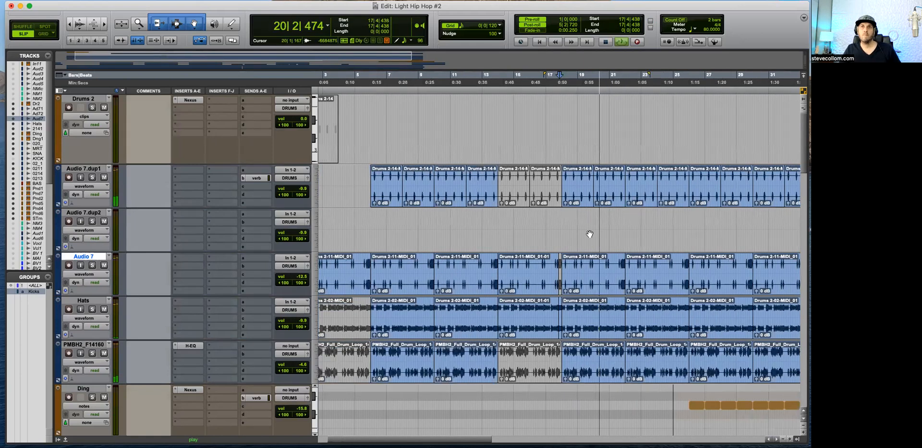
pyautogui.press('space')
# Step: In Grid mode, separate the clap hit from 18|3|720 to 19|1|000 on Audio 7.dup1 into its own clip
pyautogui.click(576, 224)
pyautogui.click(593, 175)
pyautogui.press('super+bracketright')
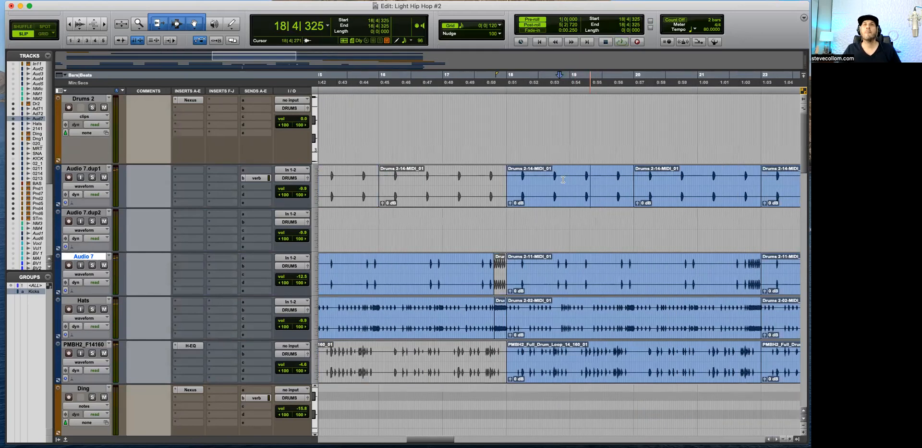
pyautogui.press('super+bracketright')
pyautogui.click(541, 176)
pyautogui.moveTo(541, 176); pyautogui.dragTo(605, 176)
pyautogui.click(542, 177)
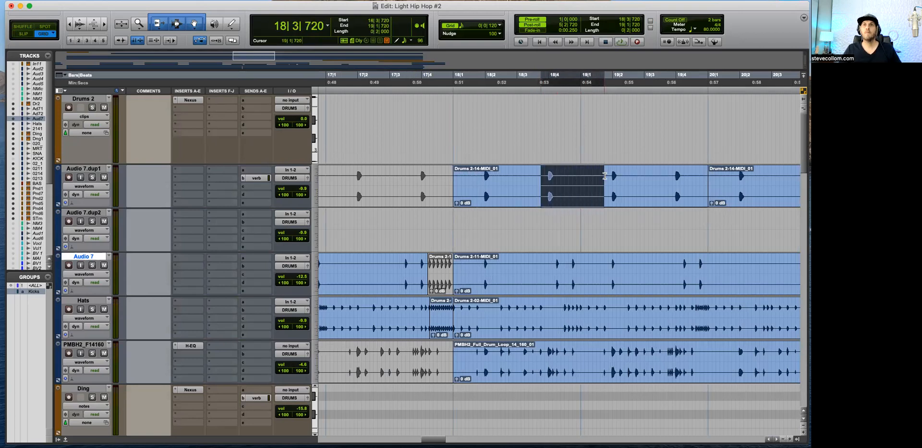
pyautogui.keyDown('shift'); pyautogui.click(581, 175); pyautogui.keyUp('shift')
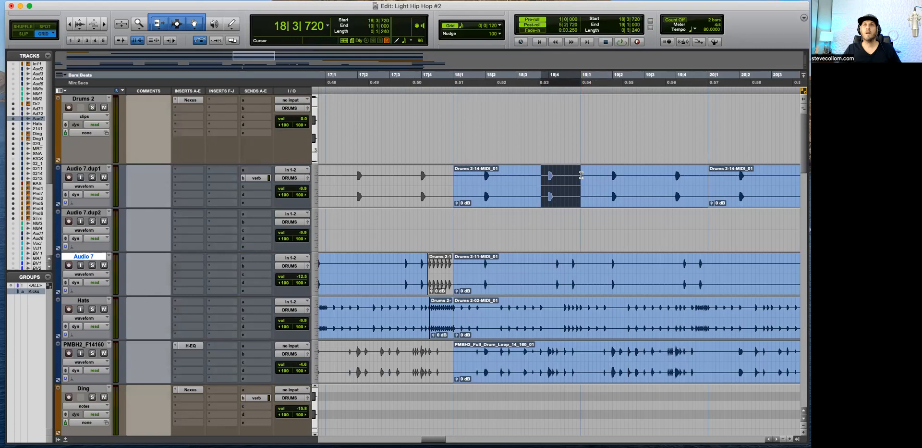
pyautogui.press('super+e')
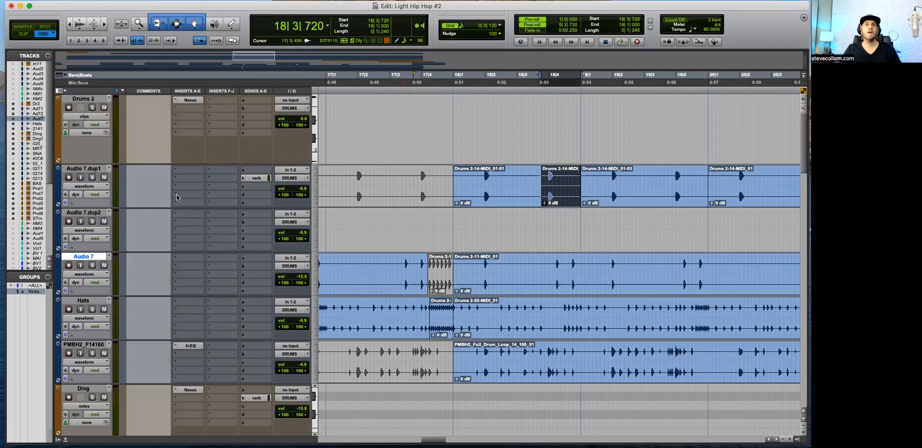
# Step: Try committing the clap on Audio 7.dup1 as Edit Selection with source tracks set to Do Nothing, and delete the rendered clip
pyautogui.click(86, 168)
pyautogui.rightClick(86, 168)
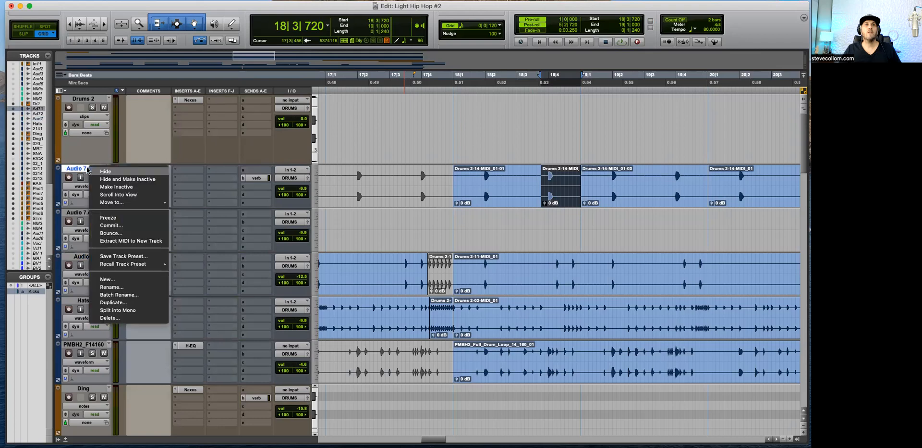
pyautogui.click(129, 224)
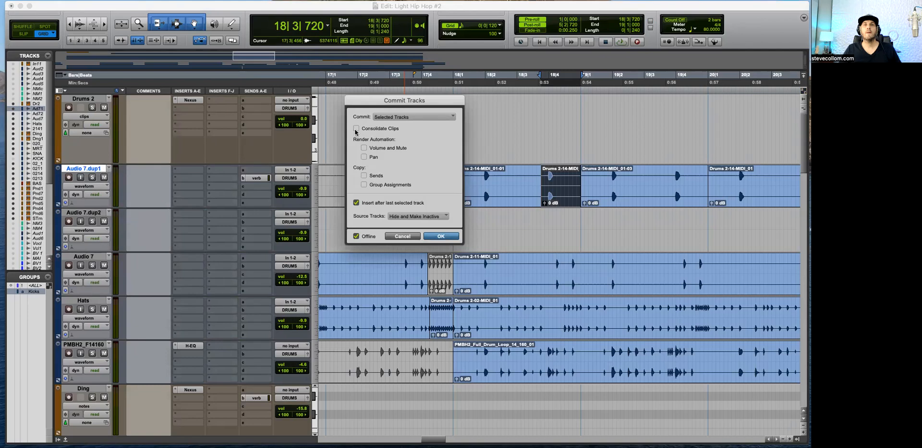
pyautogui.click(395, 118)
pyautogui.click(396, 126)
pyautogui.click(417, 216)
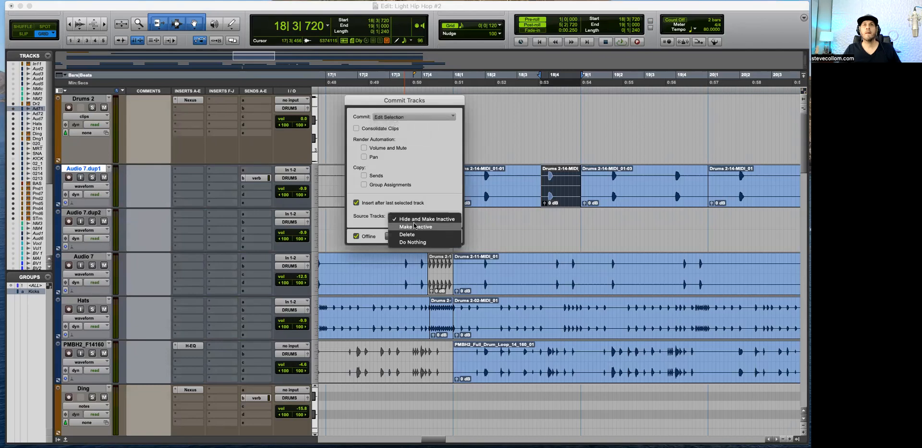
pyautogui.click(416, 241)
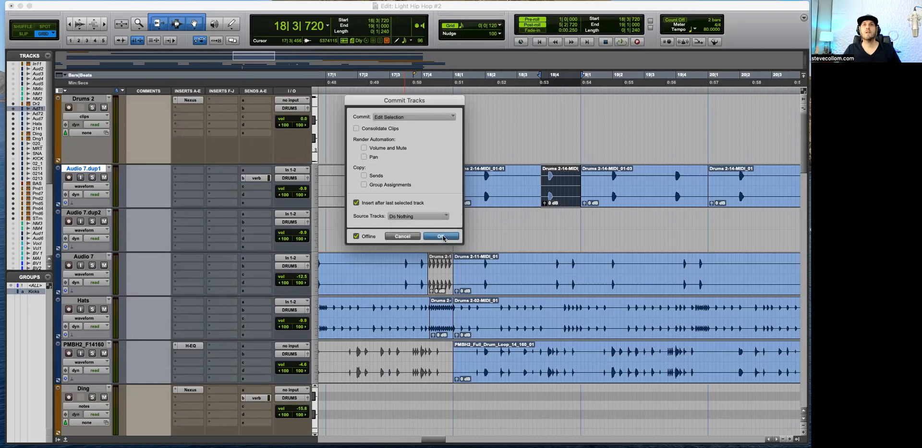
pyautogui.click(441, 237)
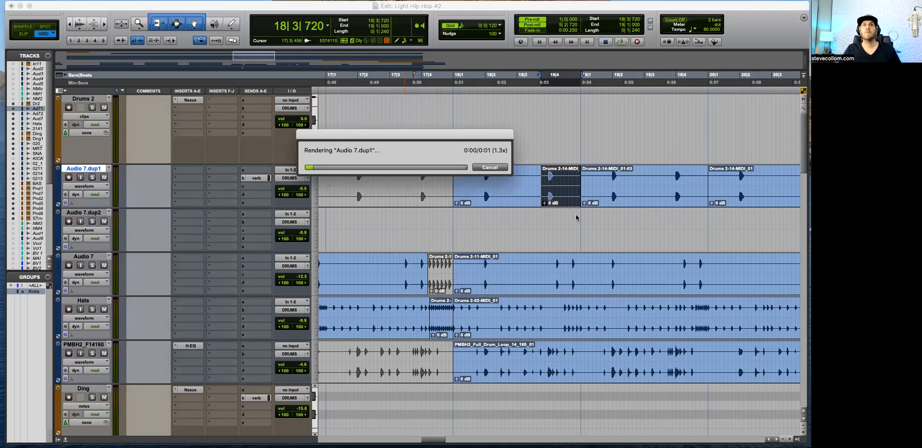
pyautogui.click(559, 228)
pyautogui.press('Delete')
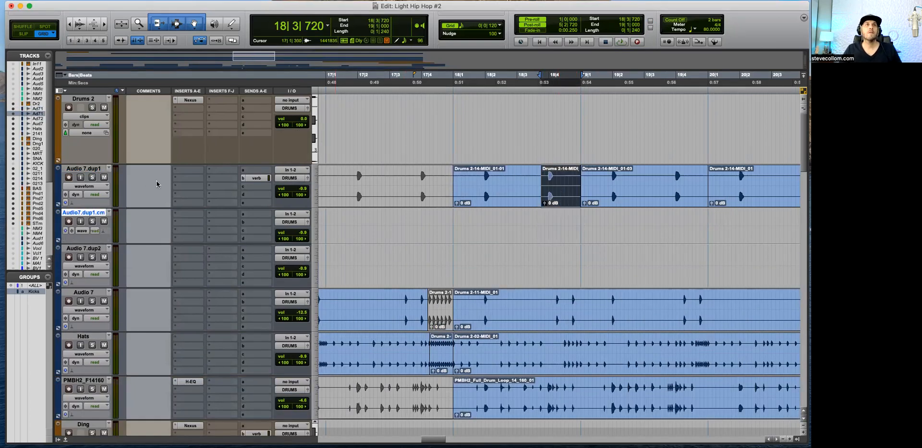
# Step: Try committing the same clap selection again with Sends copied, and delete the rendered clip
pyautogui.rightClick(91, 168)
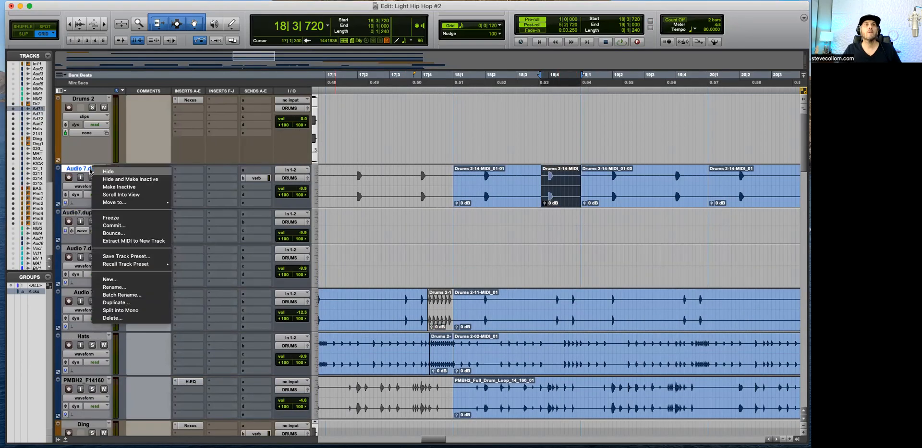
pyautogui.click(114, 225)
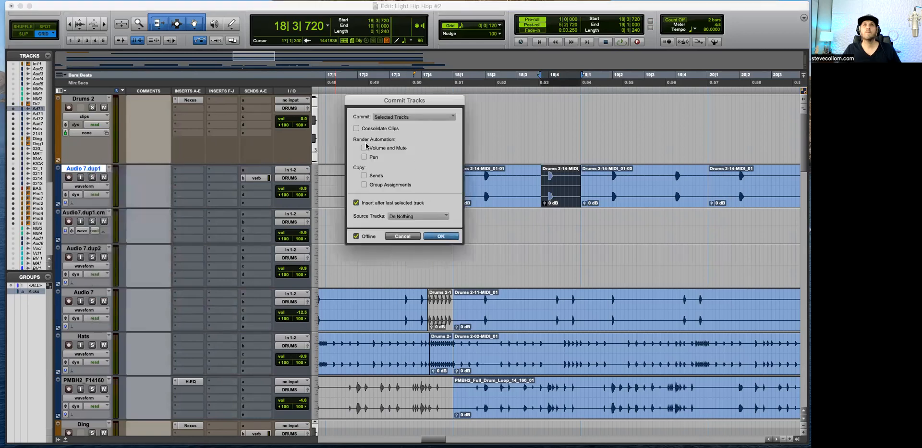
pyautogui.click(363, 175)
pyautogui.click(413, 120)
pyautogui.click(403, 117)
pyautogui.click(442, 236)
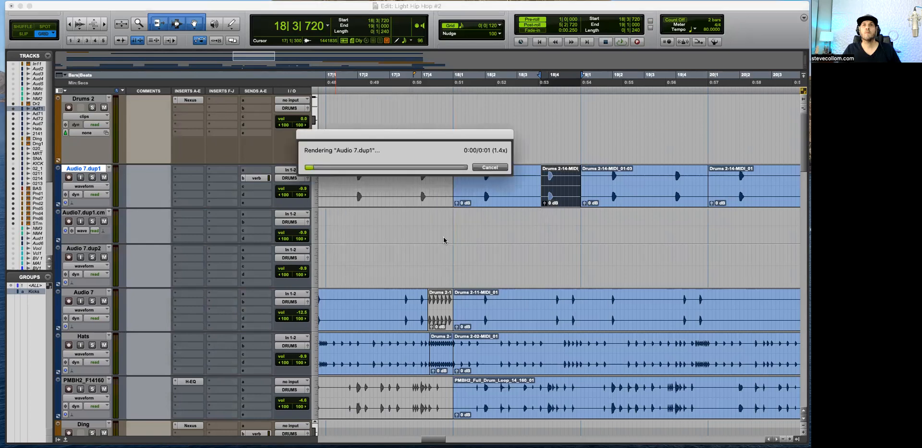
pyautogui.click(550, 235)
pyautogui.press('Delete')
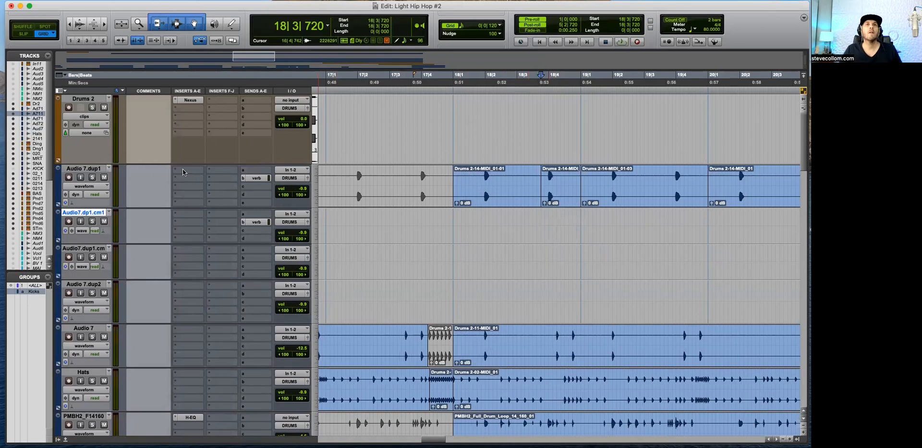
# Step: Solo Audio 7.dup1 and move the VERB track directly beneath it
pyautogui.click(92, 177)
pyautogui.scroll(-15, 201, 247)
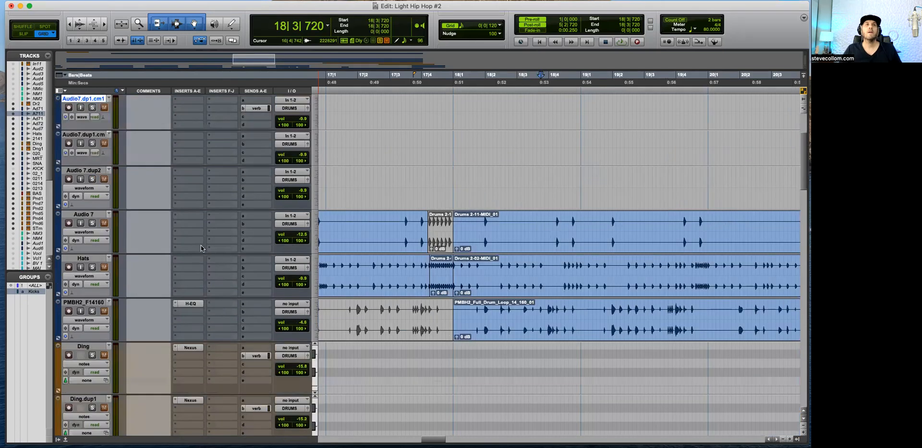
pyautogui.scroll(2, 200, 247)
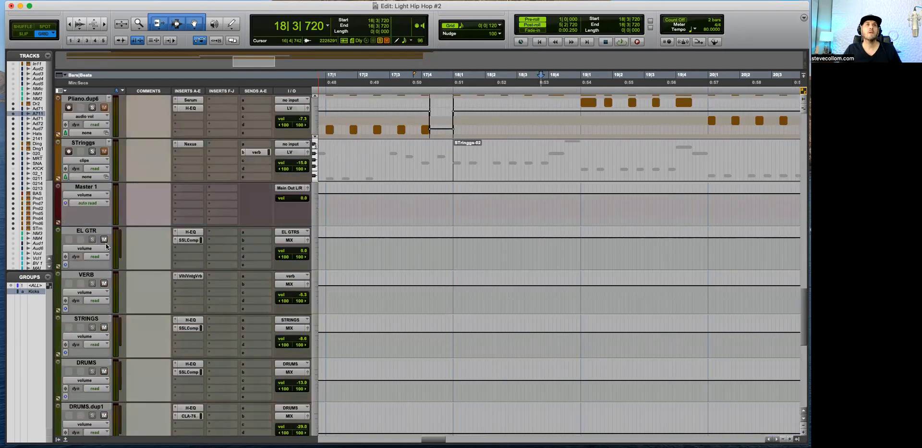
pyautogui.moveTo(93, 273); pyautogui.dragTo(94, 243)
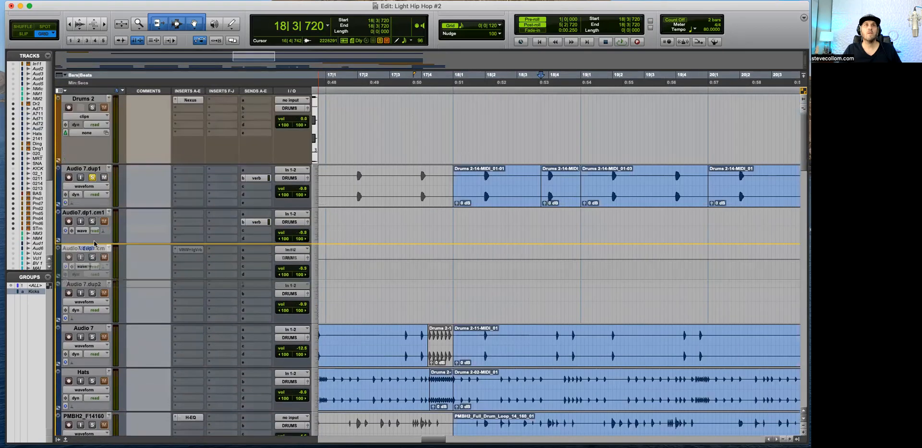
pyautogui.moveTo(107, 208); pyautogui.dragTo(108, 209)
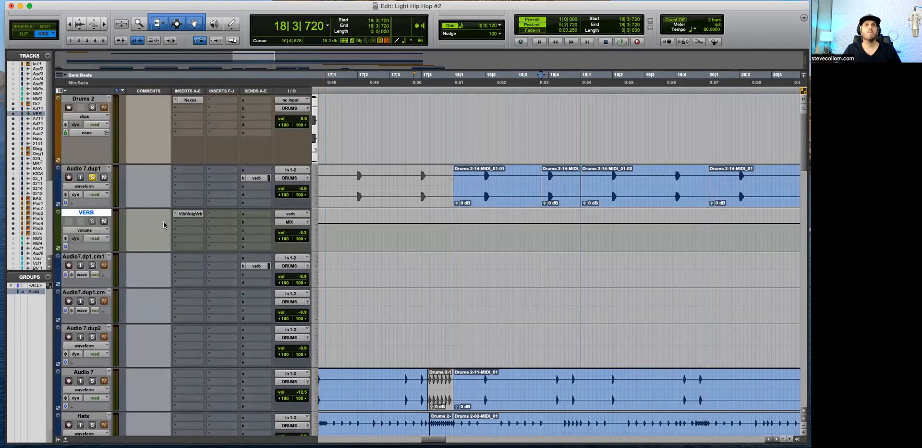
# Step: Select the separated clap clip and set up a WAV bounce named Verb Clap, without an MP3 and with import after bounce
pyautogui.click(552, 202)
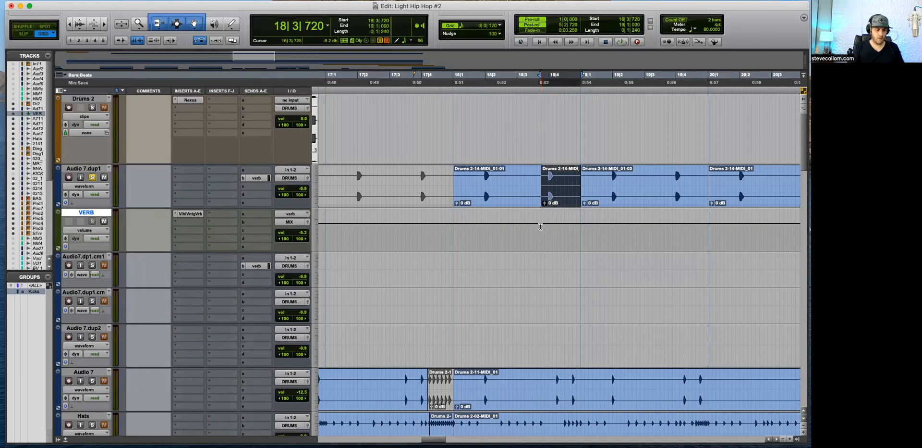
pyautogui.press('super+alt+b')
pyautogui.moveTo(398, 97); pyautogui.dragTo(352, 93)
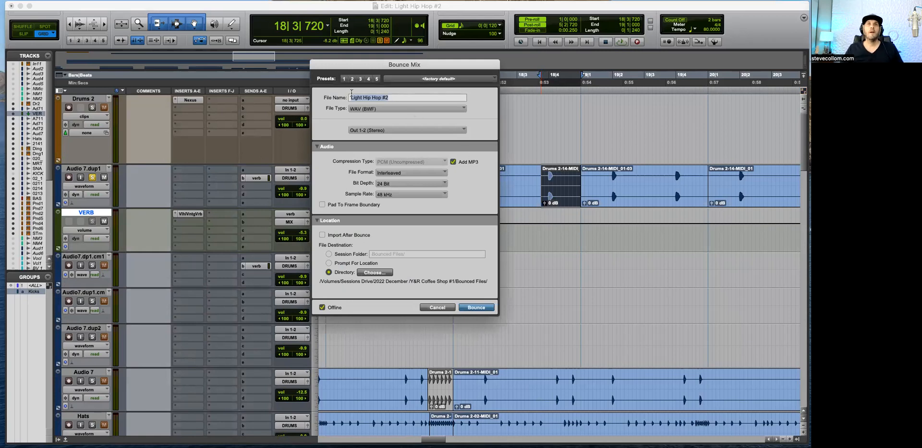
pyautogui.write('Ve')
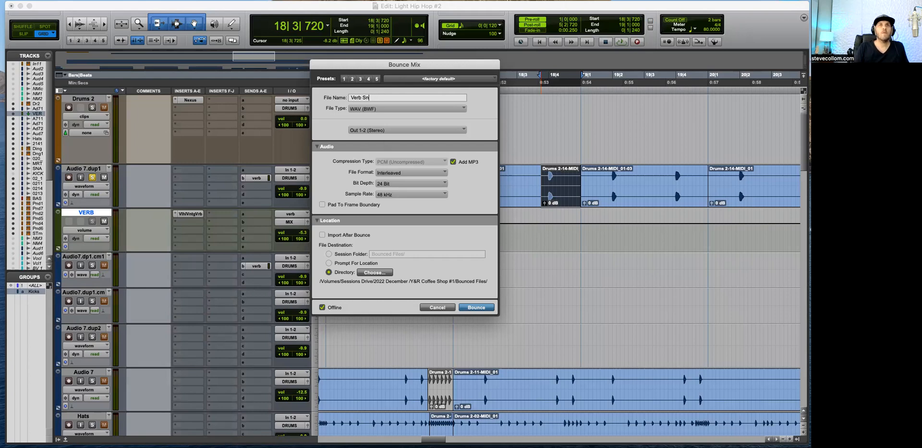
pyautogui.write('rb Clap')
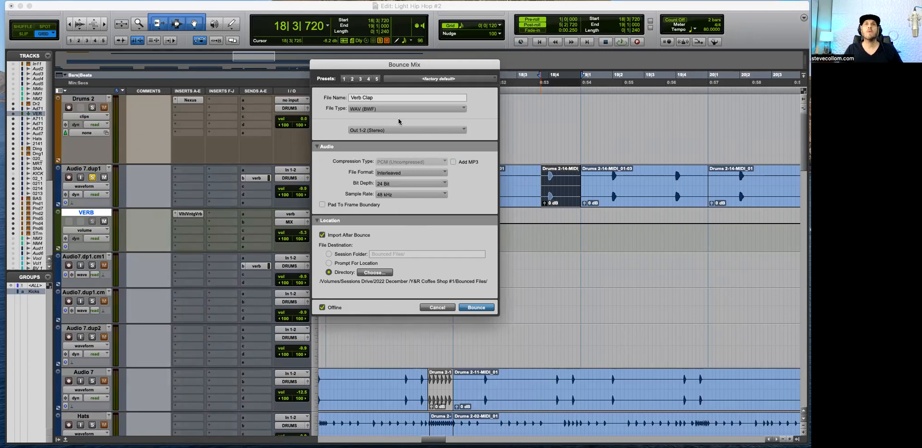
# Step: Bounce the clap offline and import the file onto a new track at the selection
pyautogui.click(477, 308)
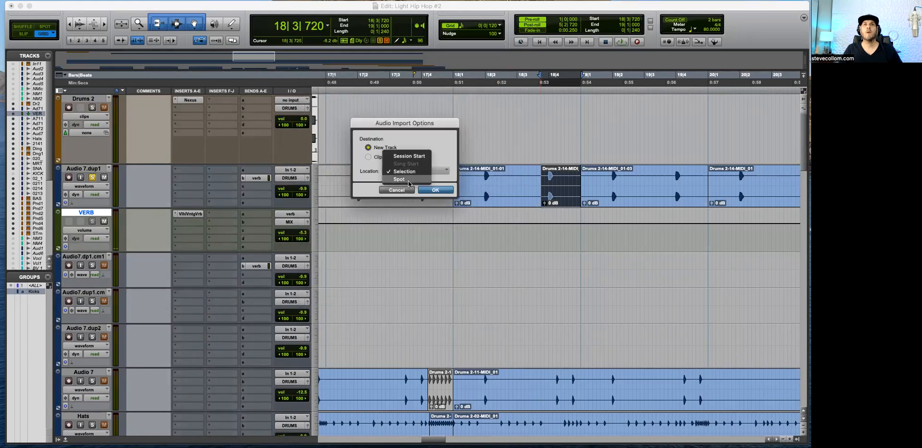
pyautogui.click(407, 173)
pyautogui.click(436, 190)
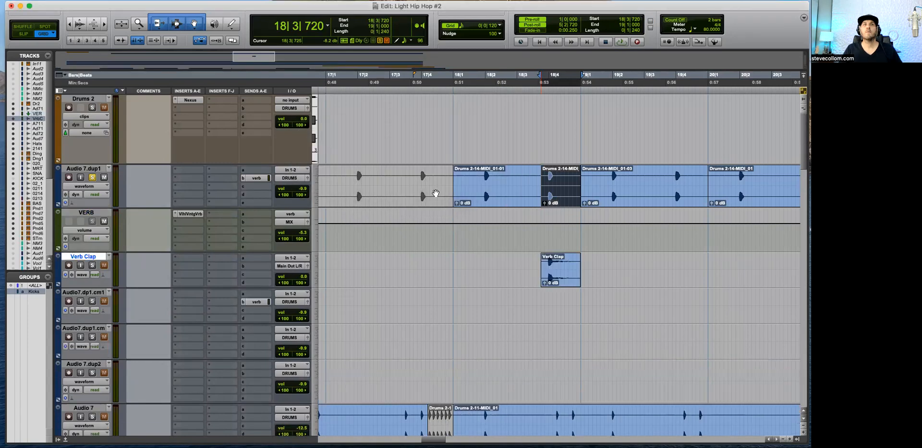
# Step: Inspect the imported Verb Clap clip up close and take Audio 7.dup1 out of solo
pyautogui.click(560, 258)
pyautogui.press('super+bracketright')
pyautogui.press('super+bracketright')
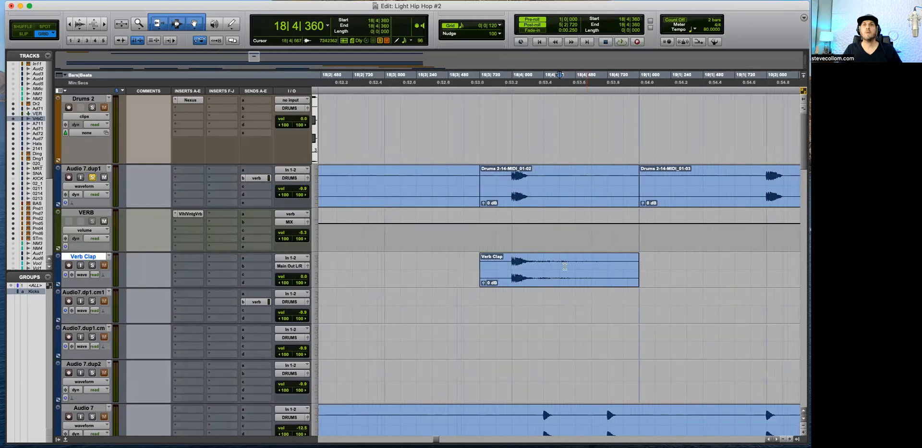
pyautogui.click(513, 263)
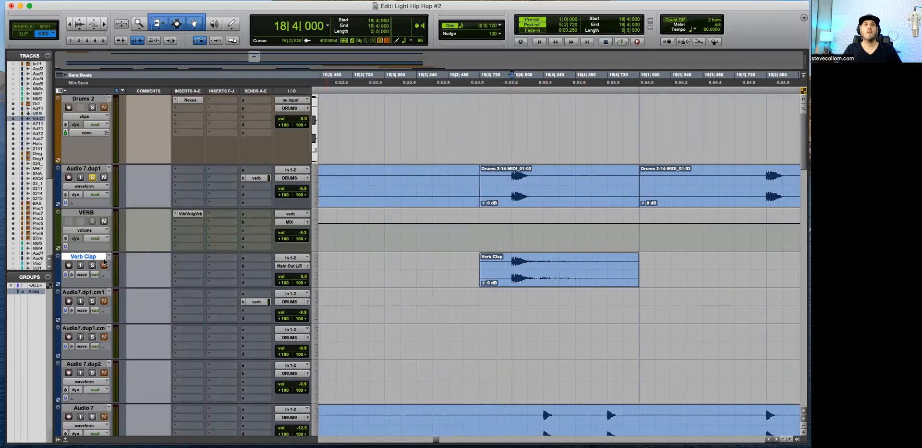
pyautogui.click(93, 179)
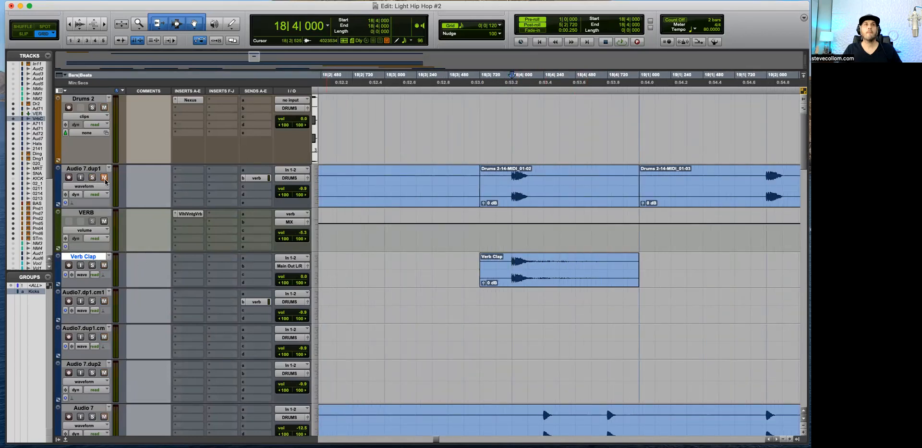
# Step: Delete the two leftover committed tracks, Audio7.dp1.cm1 and Audio7.dup1.cm
pyautogui.press('super+bracketleft')
pyautogui.press('super+bracketleft')
pyautogui.press('super+bracketleft')
pyautogui.press('super+bracketleft')
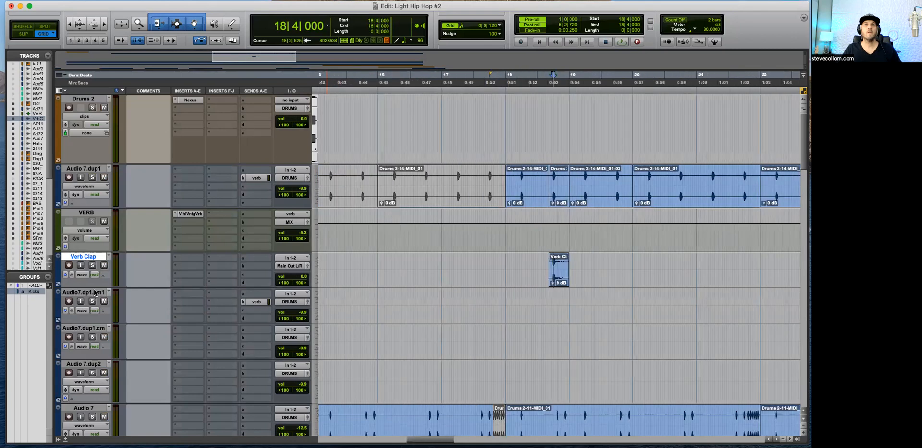
pyautogui.click(85, 292)
pyautogui.keyDown('shift'); pyautogui.click(87, 328); pyautogui.keyUp('shift')
pyautogui.rightClick(87, 327)
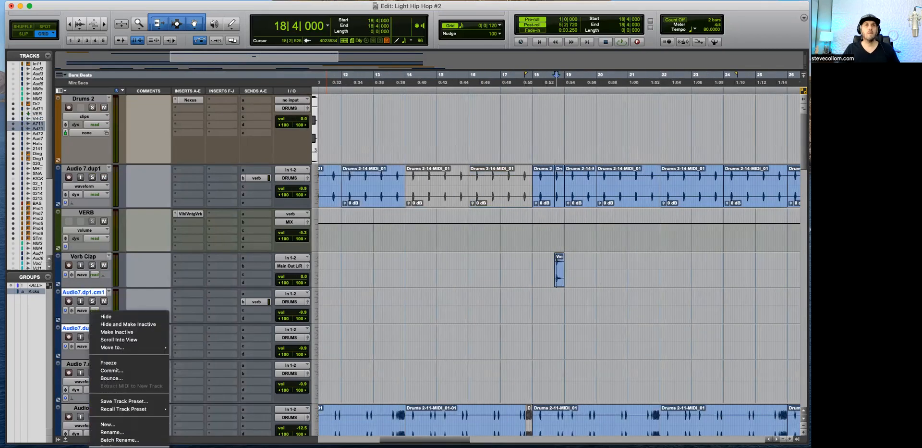
pyautogui.click(103, 443)
pyautogui.click(536, 249)
# Step: Reverse the Verb Clap clip with the AudioSuite Reverse process, place the edit cursor at bar 18 and close the plug-in
pyautogui.click(560, 282)
pyautogui.press('super+bracketright')
pyautogui.press('super+bracketright')
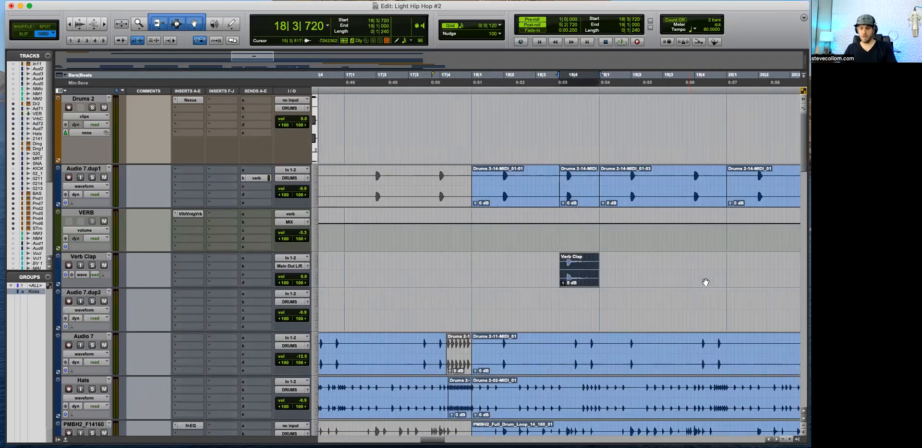
pyautogui.hotkey('ctrl', 'shift', 'r')
pyautogui.click(357, 152)
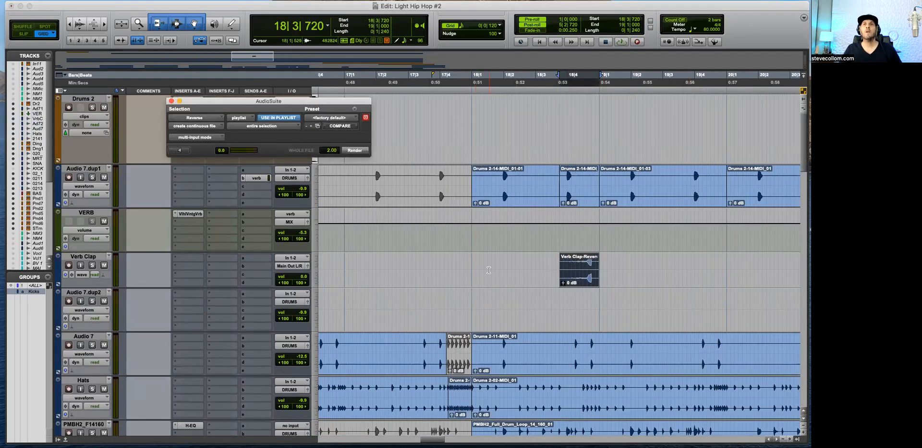
pyautogui.click(471, 260)
pyautogui.click(172, 101)
# Step: Play from bar 18 and, in Slip mode, move the reversed Verb Clap clip earlier, to about 18|2|943
pyautogui.press('space')
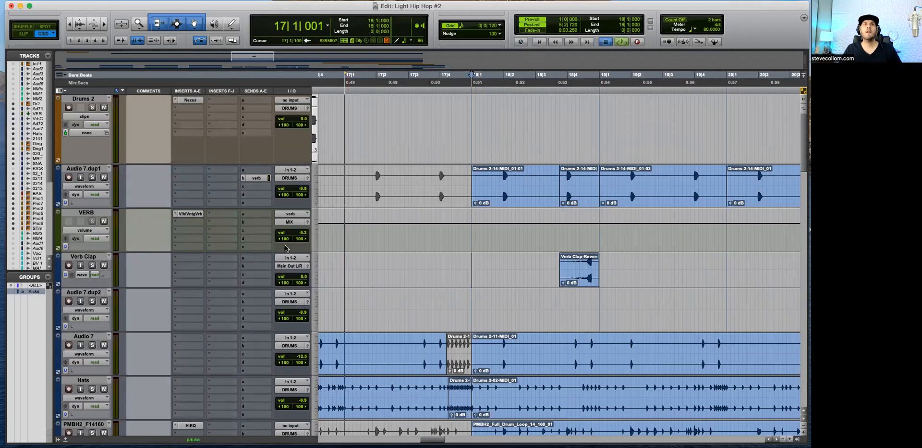
pyautogui.moveTo(591, 276); pyautogui.dragTo(571, 276)
pyautogui.press('t')
pyautogui.press('t')
pyautogui.press('r')
pyautogui.hscroll(5, 687, 277)
pyautogui.press('F2')
pyautogui.moveTo(572, 279); pyautogui.dragTo(564, 279)
pyautogui.press('r')
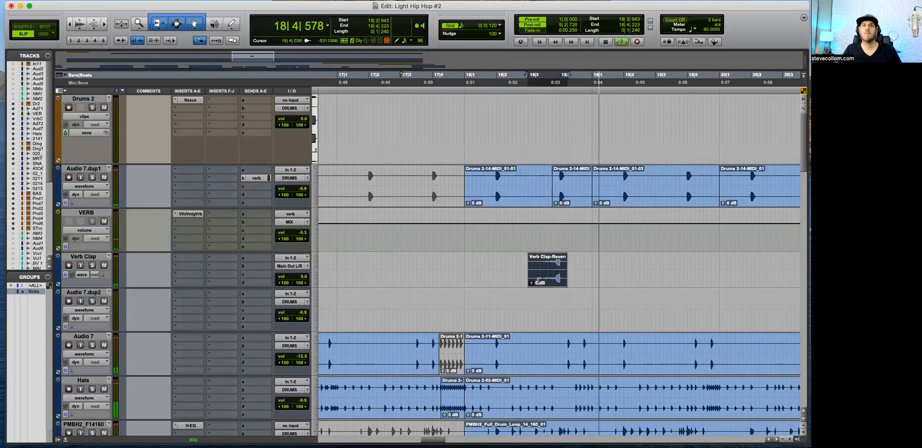
# Step: Move the reversed clap clip into bar 19 so its peak lines up with the clap on beat 4
pyautogui.press('r')
pyautogui.moveTo(618, 270); pyautogui.dragTo(615, 277)
pyautogui.press('t')
pyautogui.press('t')
pyautogui.press('t')
pyautogui.moveTo(687, 277); pyautogui.dragTo(665, 259)
pyautogui.press('space')
pyautogui.click(648, 276)
pyautogui.press('t')
pyautogui.press('t')
pyautogui.press('r')
pyautogui.press('r')
pyautogui.press('r')
# Step: In Grid mode, trim the reversed clap's start to 19|3|480 and fade it in up to beat 4
pyautogui.click(467, 276)
pyautogui.press('space')
pyautogui.press('F4')
pyautogui.press('Delete')
pyautogui.press('f')
pyautogui.click(616, 269)
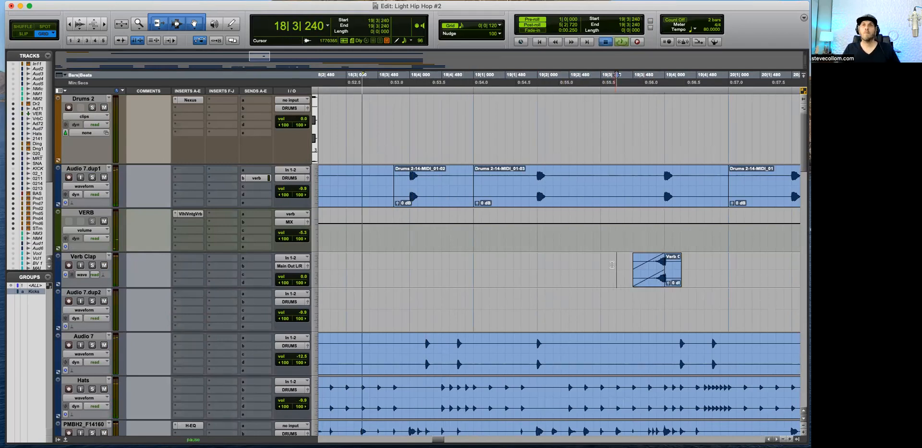
# Step: Route the Verb Clap track's output to the DRUMS stereo bus
pyautogui.click(302, 265)
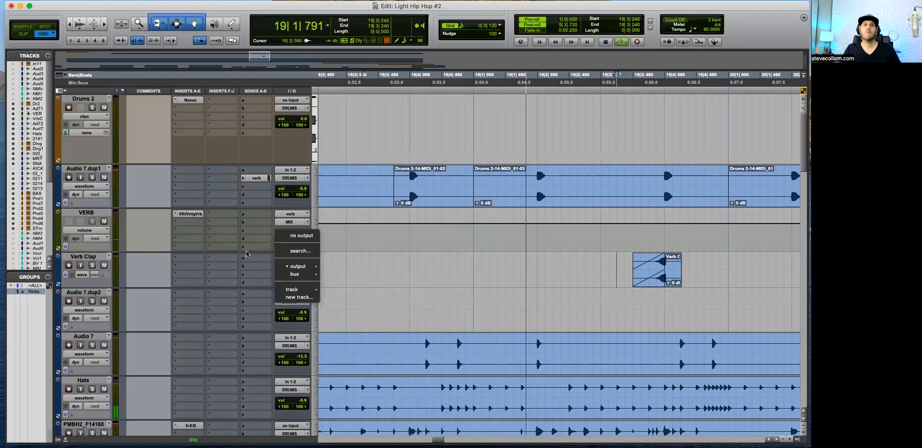
pyautogui.press('Escape')
pyautogui.press('space')
pyautogui.click(291, 267)
pyautogui.moveTo(294, 274)
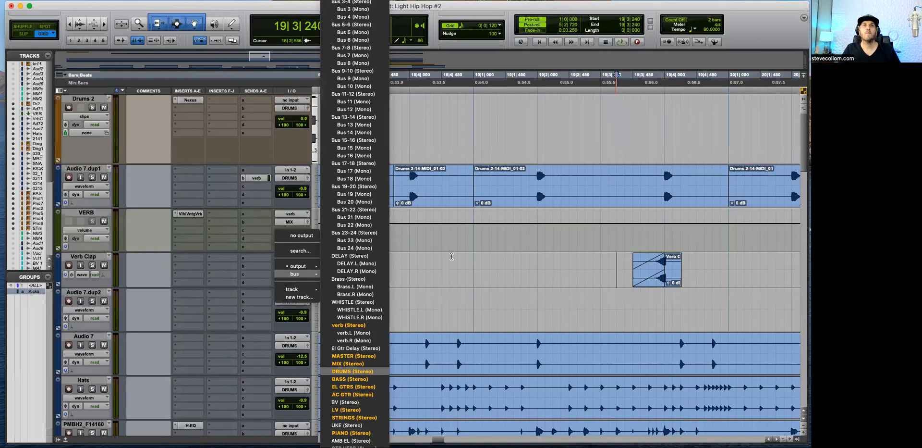
pyautogui.click(352, 371)
# Step: Play the arrangement from bar 18 to hear the reversed clap in context, and lower the Verb Clap track's volume
pyautogui.press('r')
pyautogui.press('r')
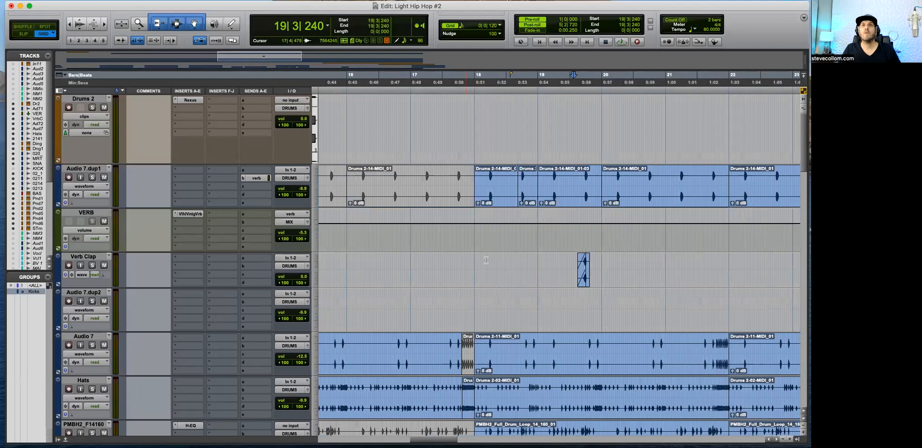
pyautogui.click(473, 262)
pyautogui.press('t')
pyautogui.press('space')
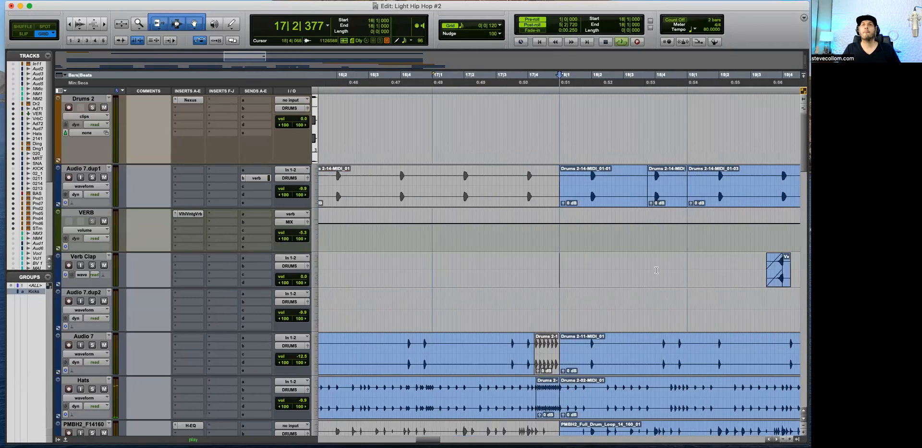
pyautogui.press('r')
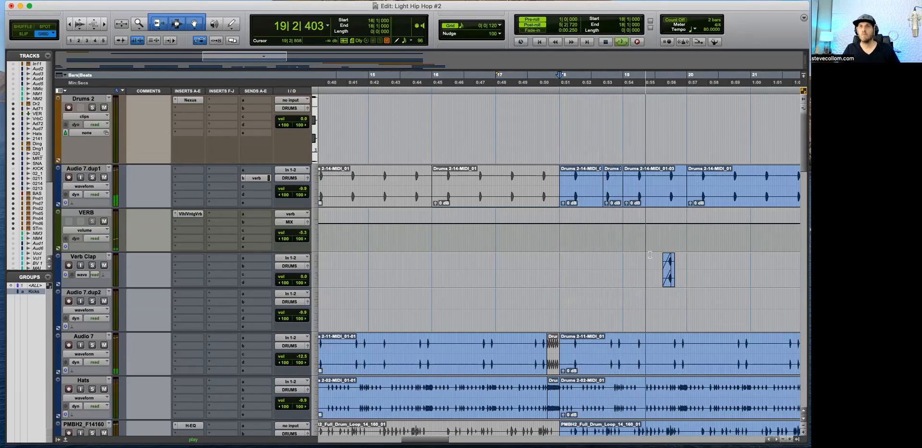
pyautogui.press('t')
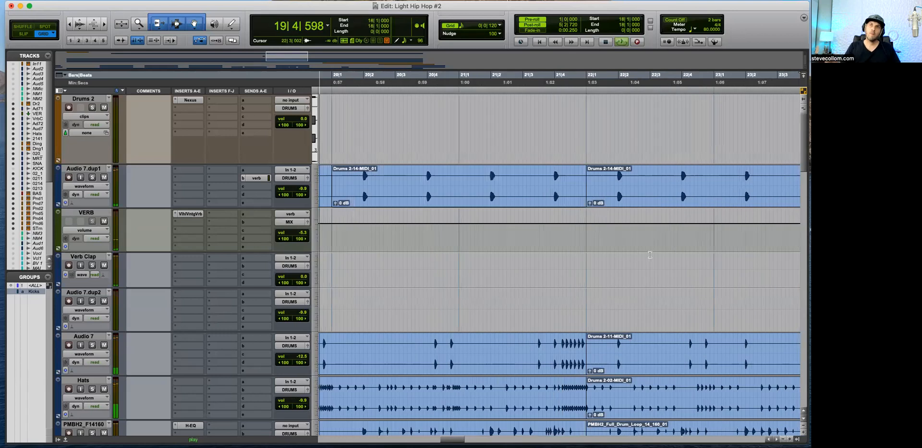
pyautogui.press('r')
pyautogui.moveTo(302, 277); pyautogui.dragTo(304, 279)
# Step: Duplicate the two-bar Verb Clap selection starting at bar 19 repeatedly until the copies reach bars 33 and 34
pyautogui.moveTo(381, 263); pyautogui.dragTo(509, 264)
pyautogui.press('super+d')
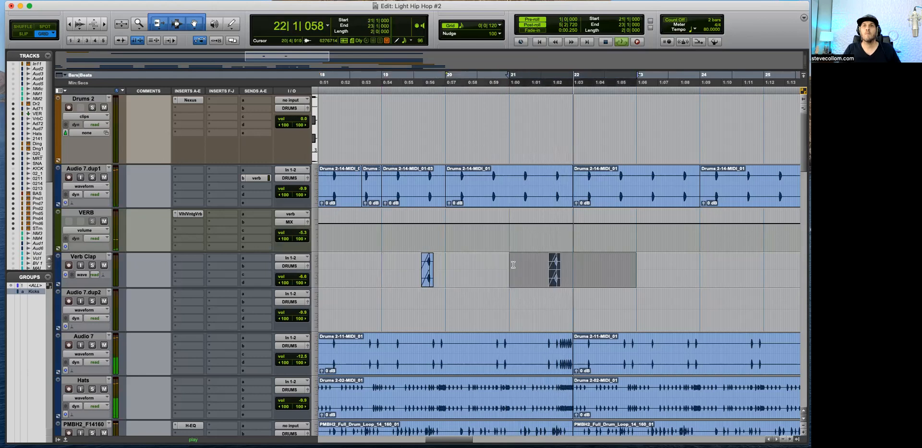
pyautogui.press('super+d')
pyautogui.press('r')
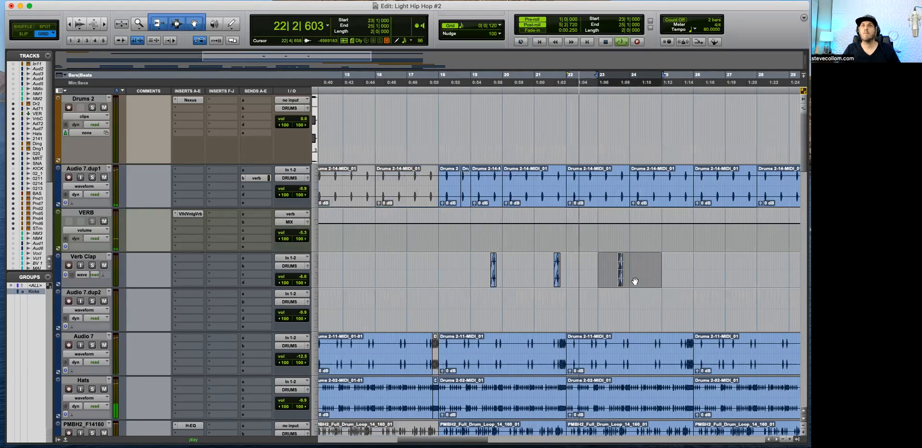
pyautogui.press('super+d')
pyautogui.press('super+d')
pyautogui.press('r')
pyautogui.press('super+d')
pyautogui.press('super+d')
pyautogui.press('t')
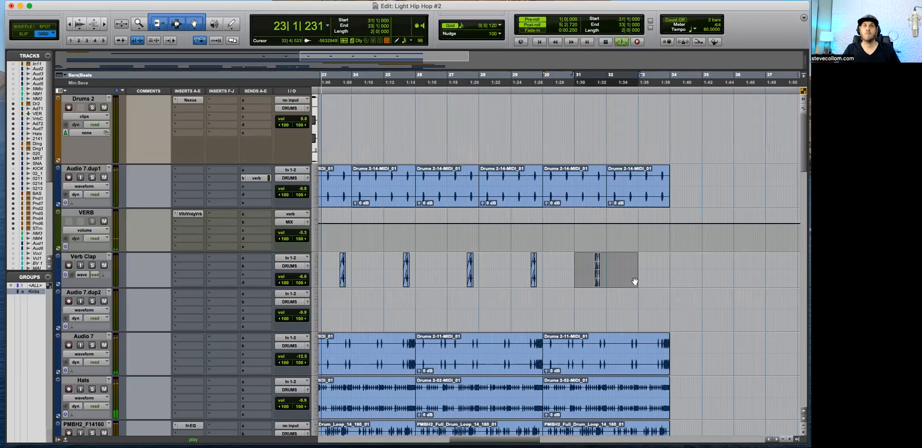
pyautogui.press('t')
pyautogui.press('r')
pyautogui.press('super+d')
pyautogui.press('r')
# Step: Lower the Verb Clap track's volume to -12.5 dB and give it the verb send from Audio 7.dup1
pyautogui.moveTo(302, 275); pyautogui.dragTo(302, 280)
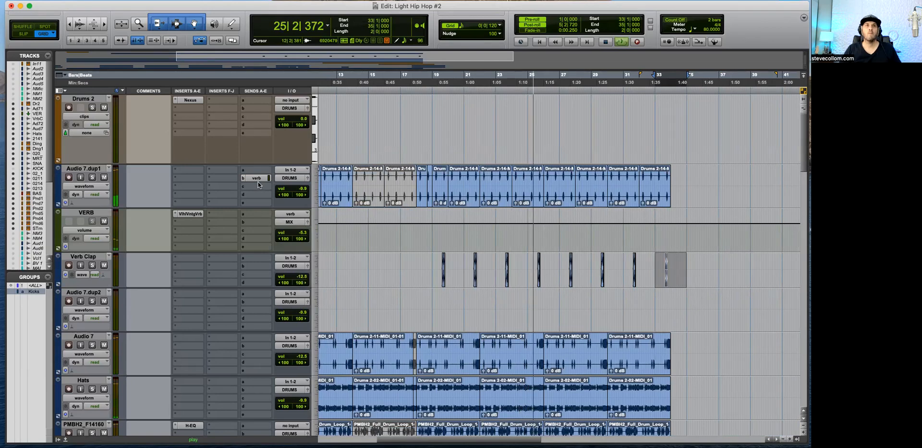
pyautogui.click(262, 267)
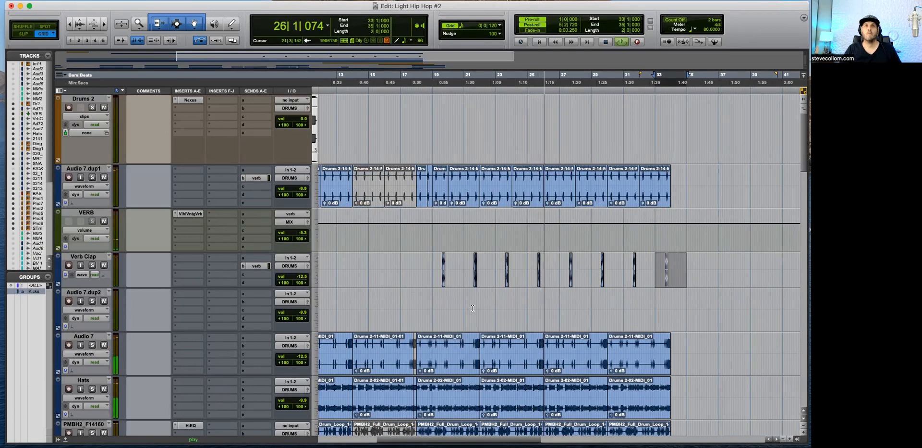
# Step: Insert an H-EQ on the Ding track and enable its high-pass filter at 321 Hz
pyautogui.scroll(-5, 560, 295)
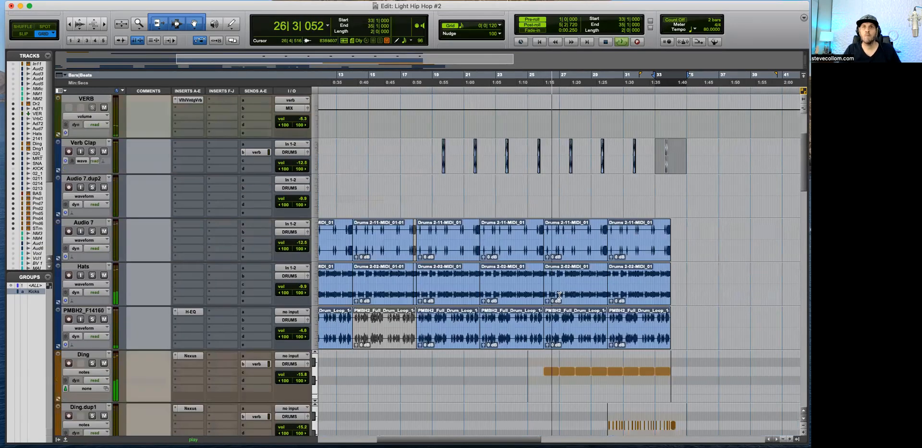
pyautogui.scroll(-7, 561, 247)
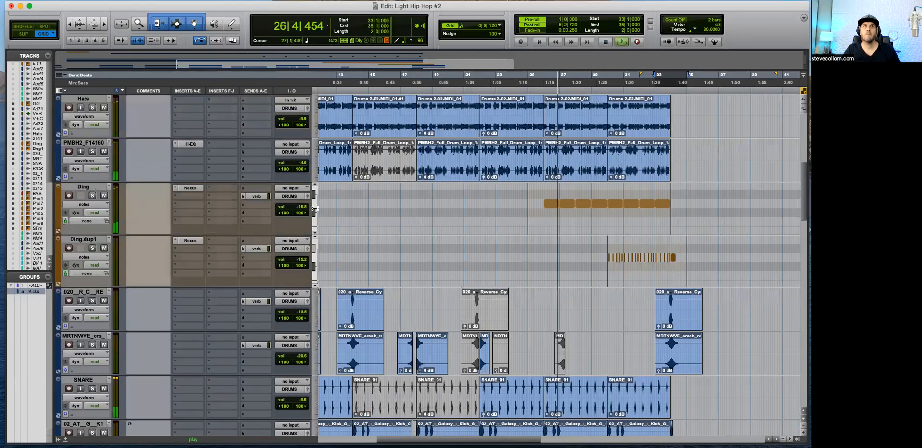
pyautogui.click(190, 196)
pyautogui.click(372, 184)
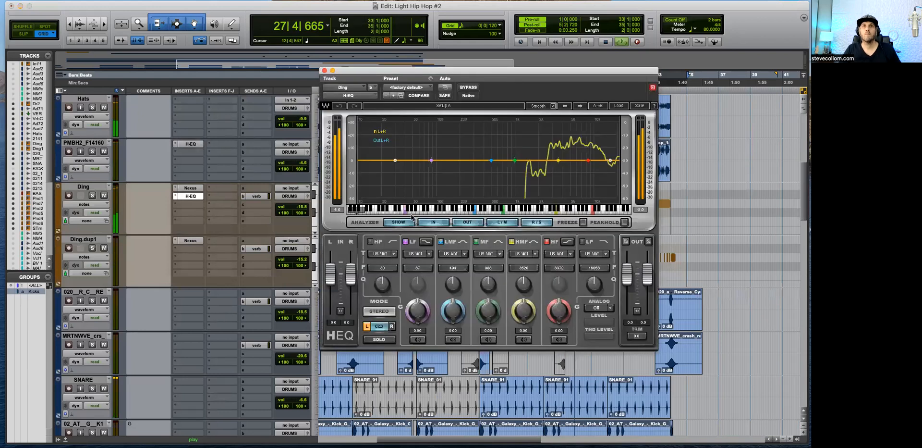
pyautogui.click(371, 242)
pyautogui.moveTo(382, 268); pyautogui.dragTo(382, 249)
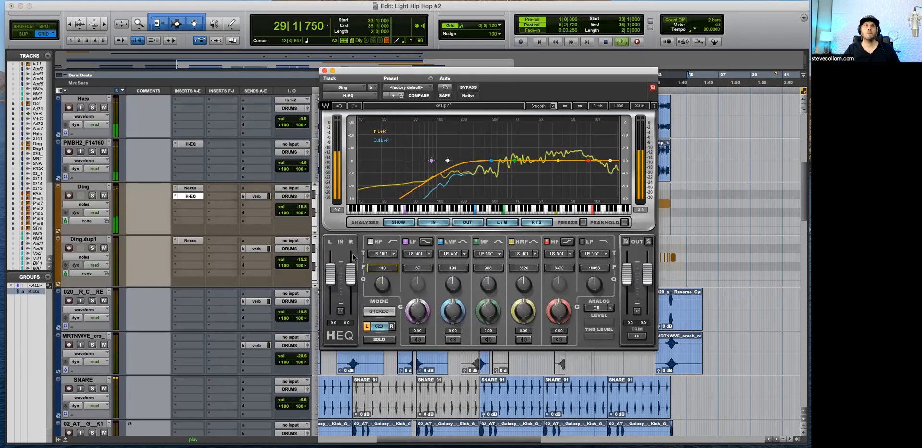
# Step: Copy the Ding track's H-EQ to Ding.dup1, check the copied settings and close the plug-in
pyautogui.moveTo(192, 196); pyautogui.dragTo(192, 248)
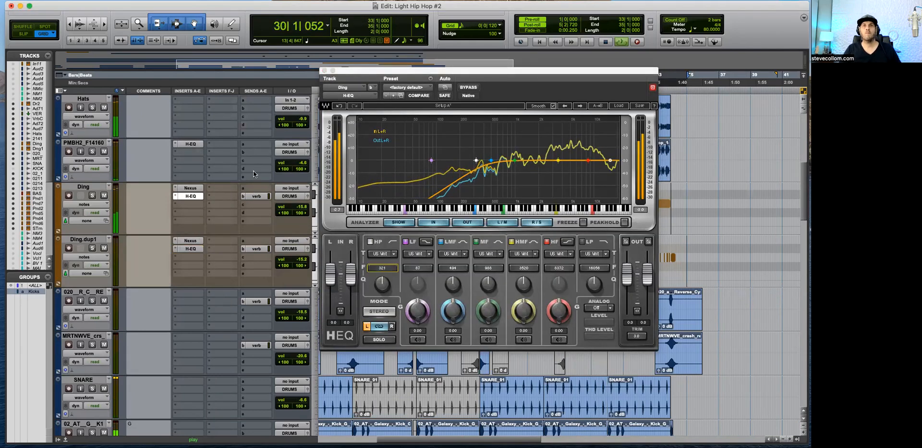
pyautogui.click(190, 196)
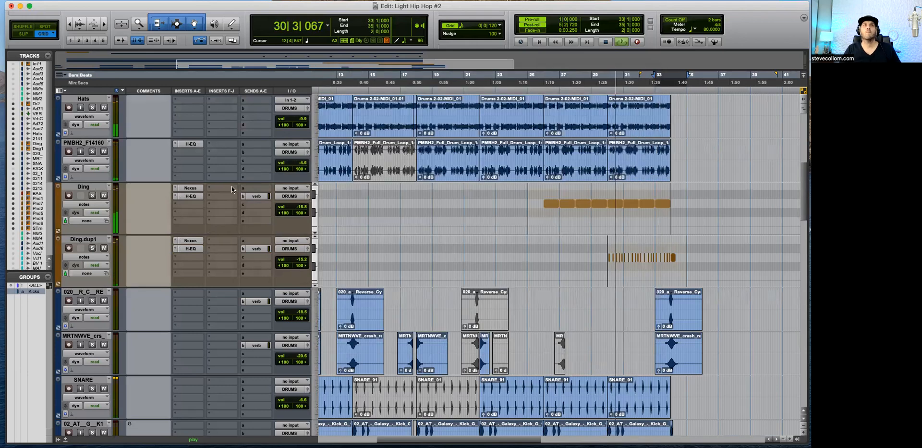
pyautogui.click(199, 247)
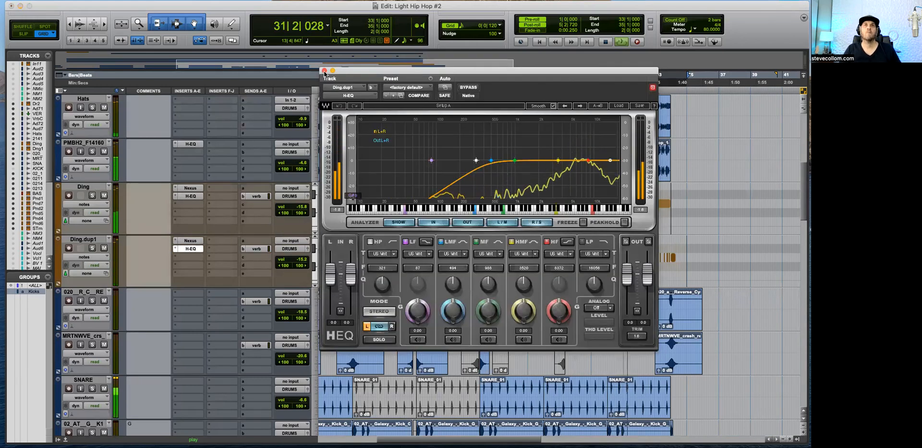
pyautogui.click(324, 71)
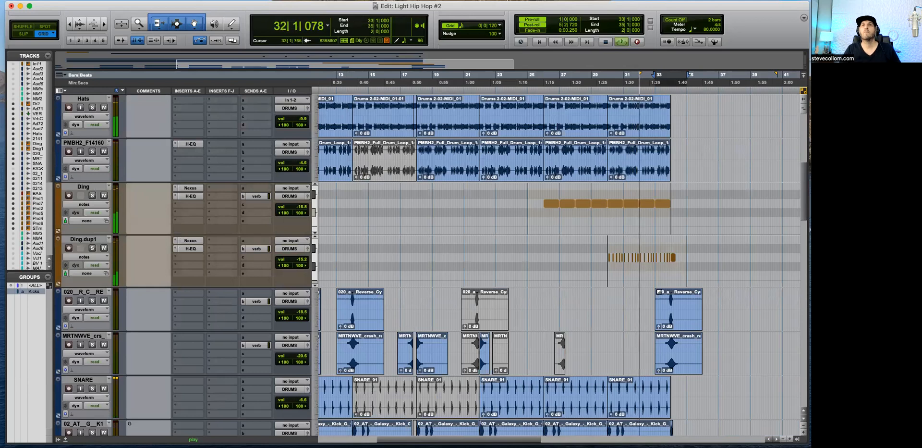
# Step: Listen through to bar 34 and try separating the Audio 7 clip around individual hits in bar 33
pyautogui.press('t')
pyautogui.scroll(3, 582, 306)
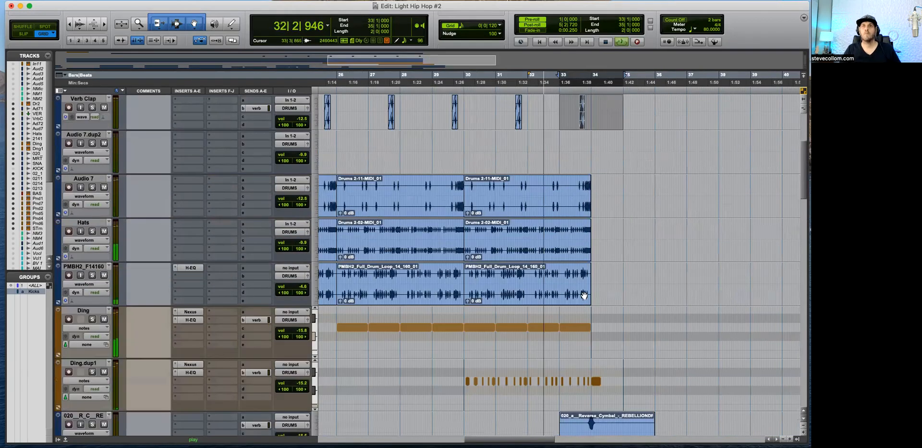
pyautogui.press('t')
pyautogui.press('t')
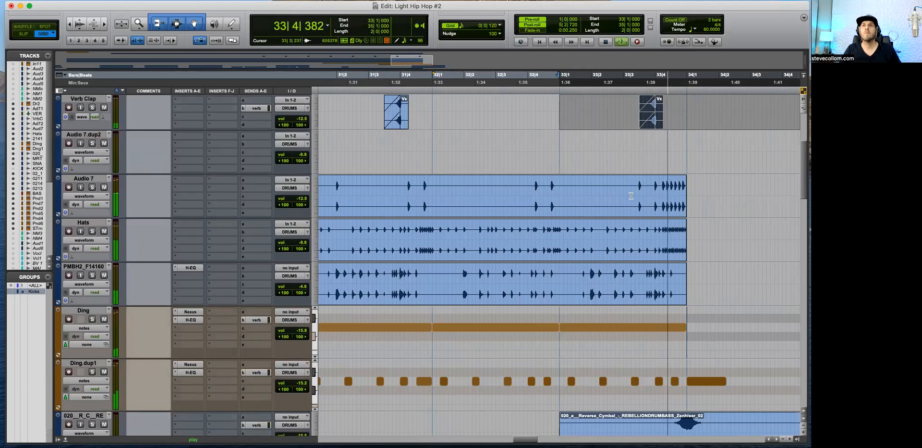
pyautogui.press('space')
pyautogui.click(596, 187)
pyautogui.press('t')
pyautogui.moveTo(634, 186); pyautogui.dragTo(591, 208)
pyautogui.press('super+e')
pyautogui.click(648, 185)
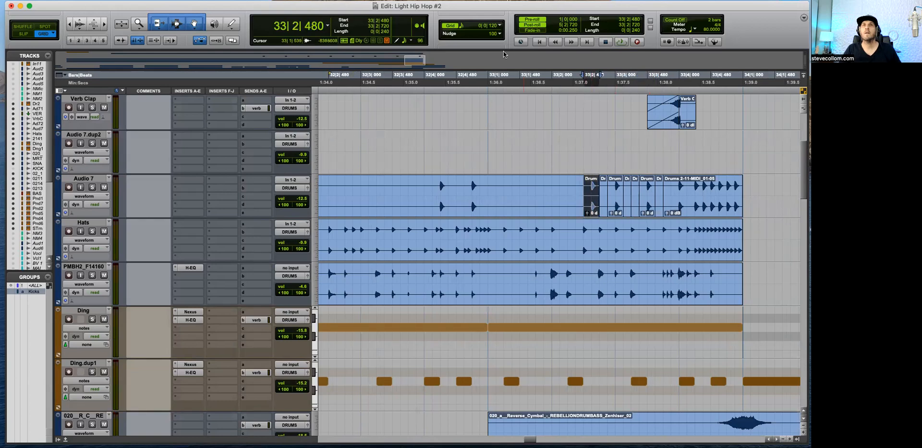
# Step: Set the grid value to 0|0|240 and undo the clip separations in bar 33 of Audio 7
pyautogui.click(464, 25)
pyautogui.click(490, 19)
pyautogui.moveTo(592, 206); pyautogui.dragTo(558, 204)
pyautogui.press('super+z')
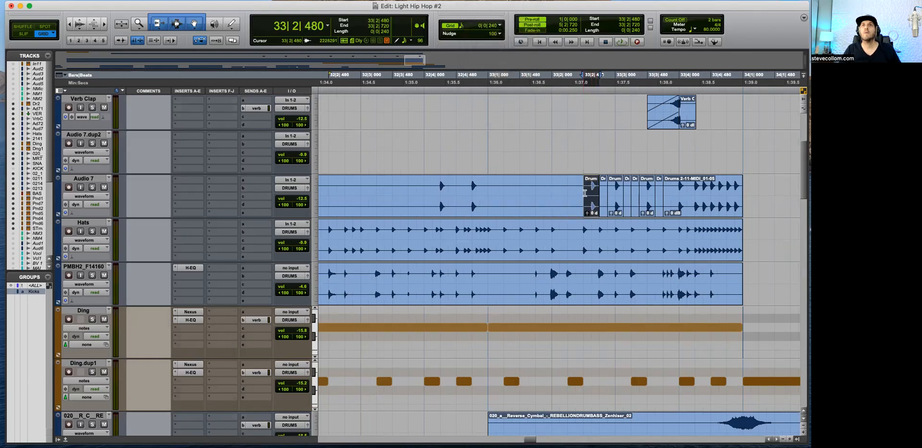
pyautogui.press('super+z')
pyautogui.press('super+z')
pyautogui.press('super+z')
pyautogui.click(606, 189)
pyautogui.moveTo(613, 192); pyautogui.dragTo(683, 187)
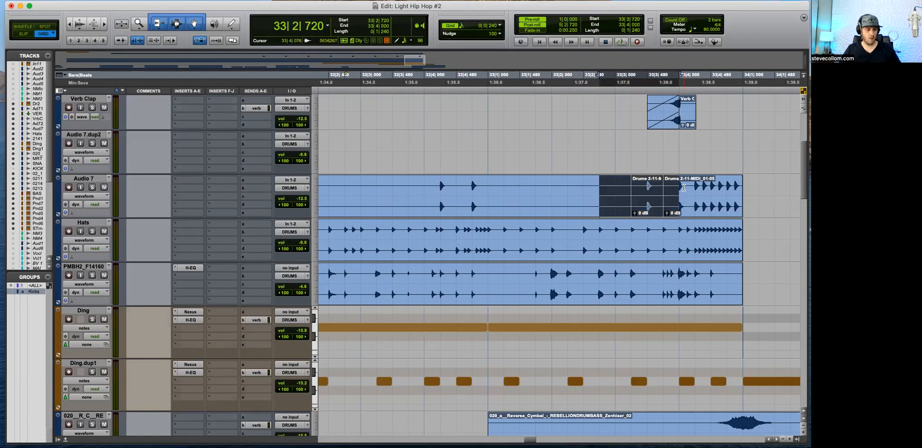
pyautogui.click(645, 206)
pyautogui.press('super+]')
pyautogui.press('super+]')
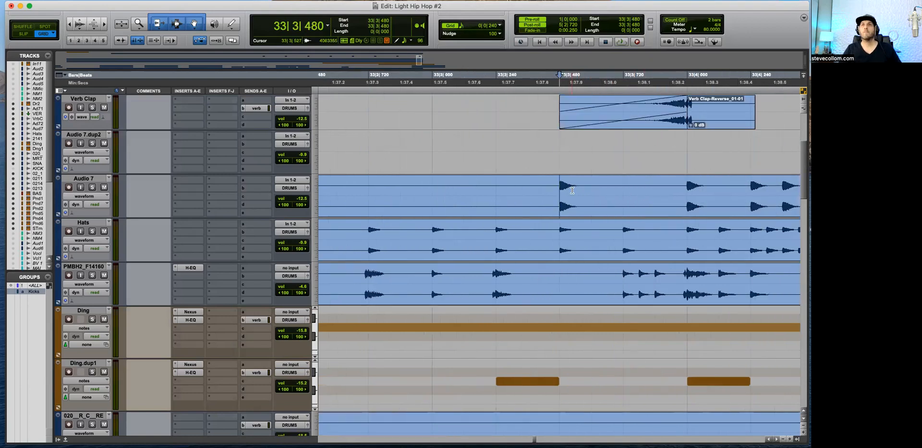
# Step: Separate the hit at 33|3|480 in Audio 7 and copy it at half-beat intervals back to 33|2|000
pyautogui.press('t')
pyautogui.press('t')
pyautogui.press('t')
pyautogui.press('t')
pyautogui.press('t')
pyautogui.press('r')
pyautogui.press('r')
pyautogui.press('r')
pyautogui.press('r')
pyautogui.press('r')
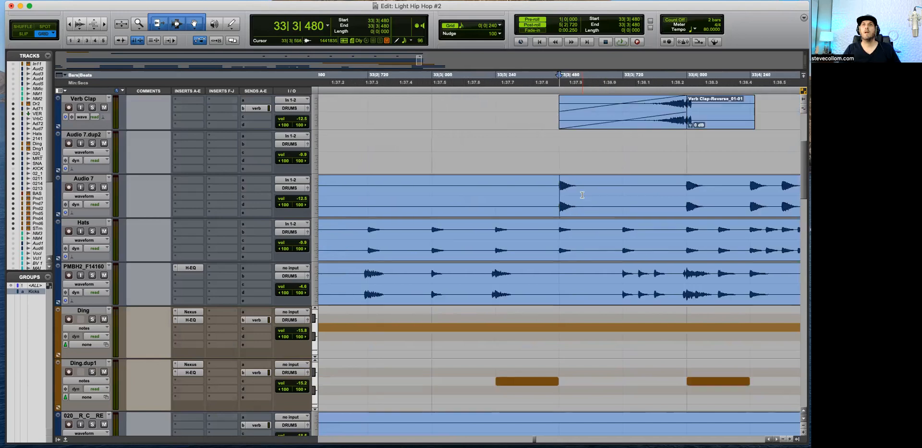
pyautogui.press('r')
pyautogui.moveTo(558, 186); pyautogui.dragTo(374, 207)
pyautogui.press('b')
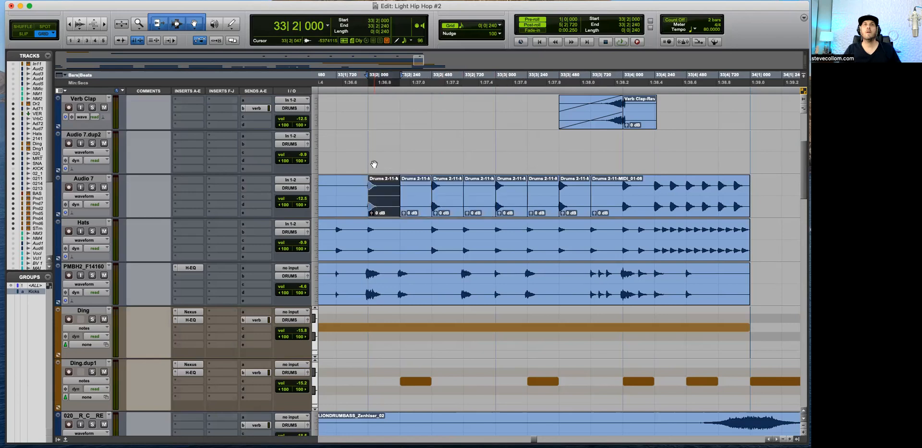
# Step: Play back the Audio 7 hits, then separate the Audio 7.dup1 clap and copy it from 33|2|000 through 33|4|240
pyautogui.press('space')
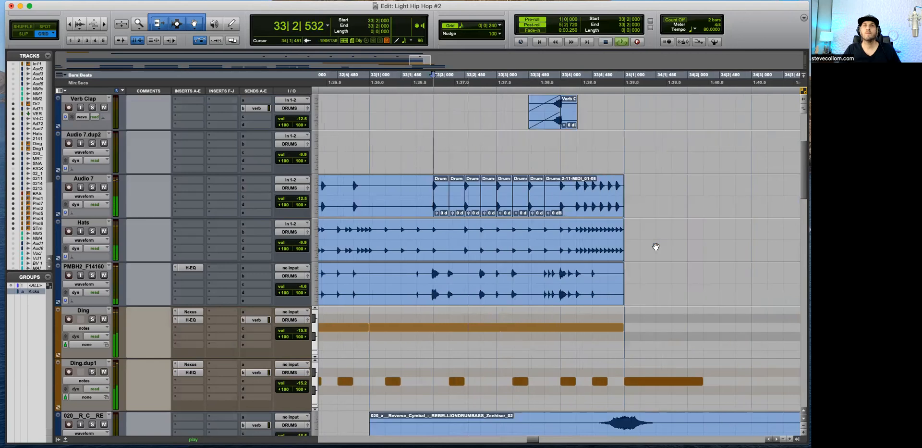
pyautogui.scroll(2, 508, 207)
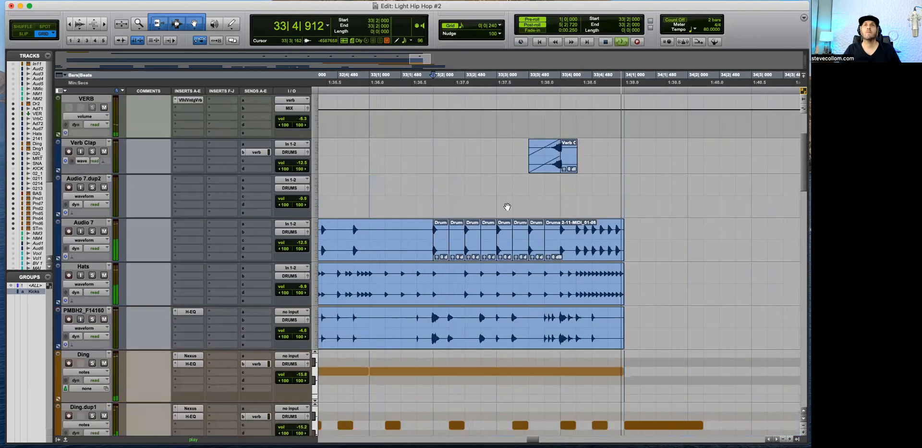
pyautogui.scroll(5, 507, 206)
pyautogui.press('space')
pyautogui.press('b')
pyautogui.moveTo(432, 172); pyautogui.dragTo(582, 197)
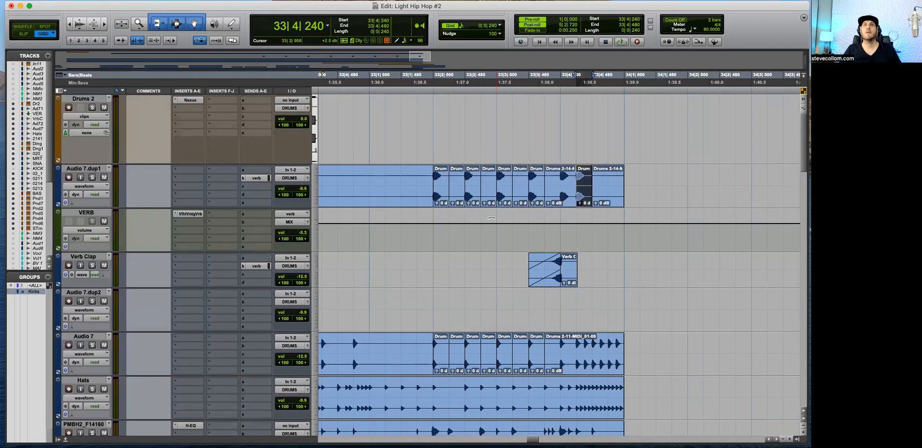
# Step: Listen to the repeated claps and mute the Audio 7.dup1 clips at 33|2|480 and 33|3|480
pyautogui.click(438, 226)
pyautogui.press('space')
pyautogui.press('t')
pyautogui.press('r')
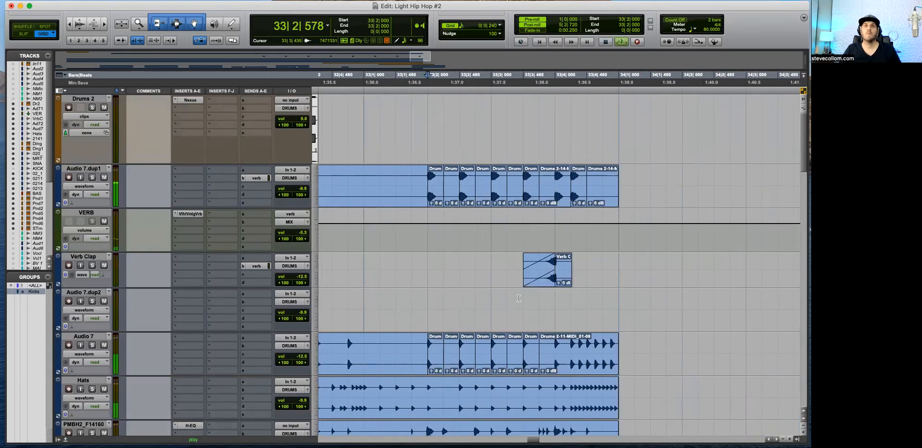
pyautogui.press('space')
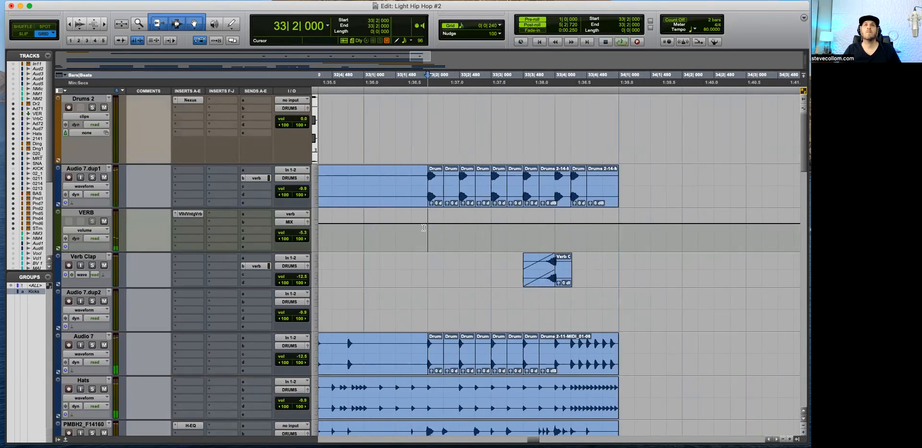
pyautogui.press('space')
pyautogui.click(610, 198)
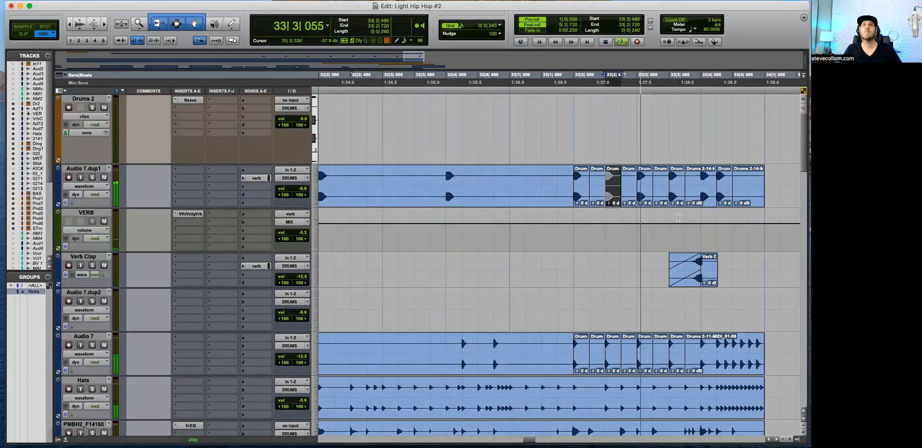
pyautogui.click(678, 201)
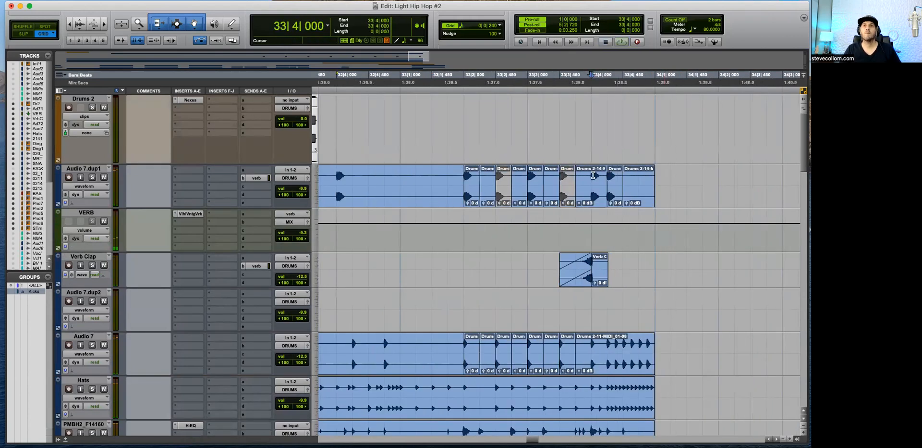
# Step: Move the Audio 7.dup1 clap at 33|4|240 to 33|3|720
pyautogui.scroll(-3, 674, 186)
pyautogui.scroll(3, 674, 185)
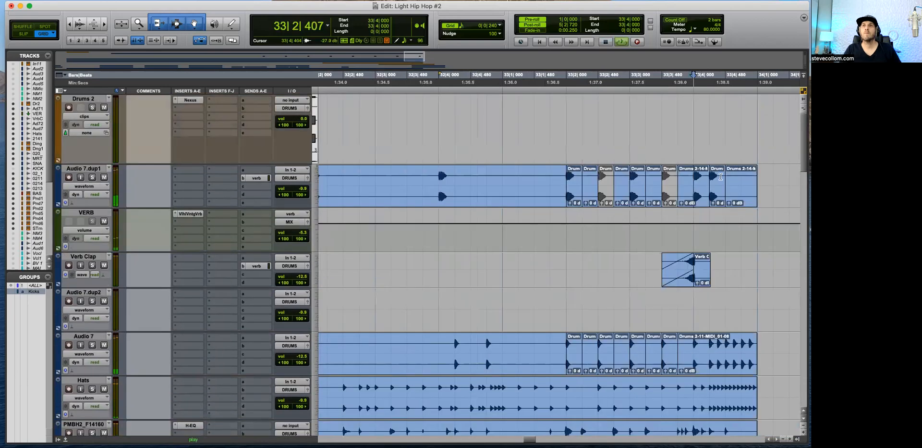
pyautogui.press('t')
pyautogui.moveTo(606, 202); pyautogui.dragTo(540, 201)
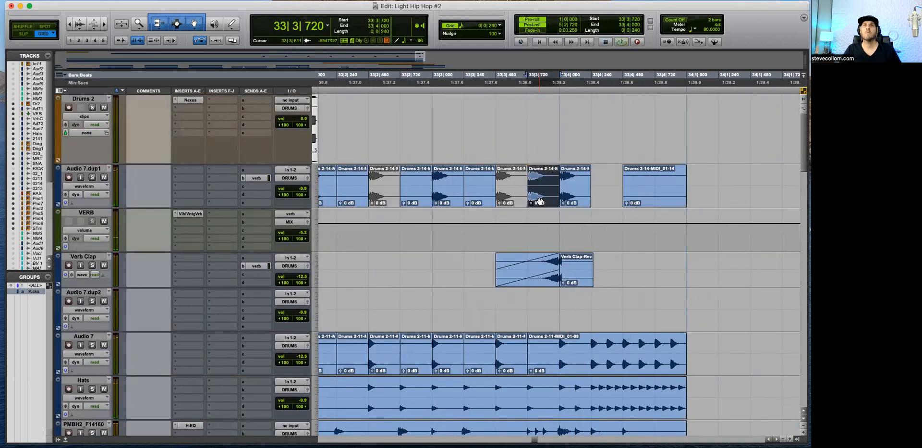
# Step: Set the grid to 0|0|120, trim the clap at 33|3|720 to 120 ticks and duplicate it to 33|3|840
pyautogui.click(463, 28)
pyautogui.click(473, 34)
pyautogui.press('t')
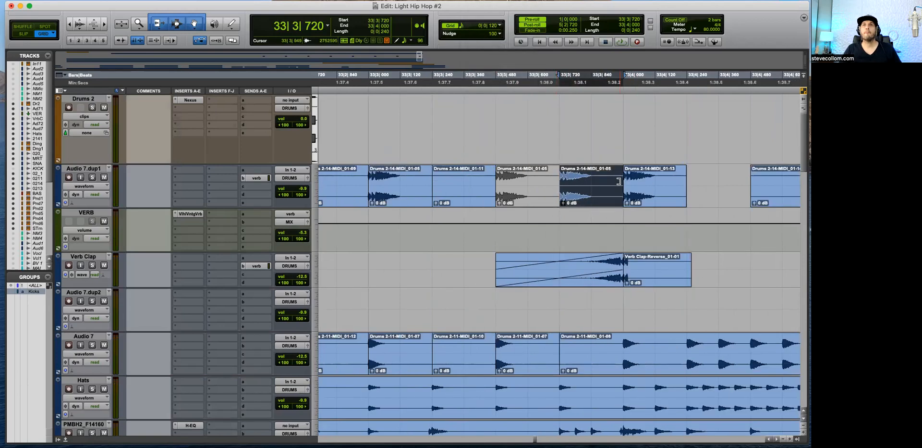
pyautogui.moveTo(619, 181); pyautogui.dragTo(591, 186)
pyautogui.press('super+d')
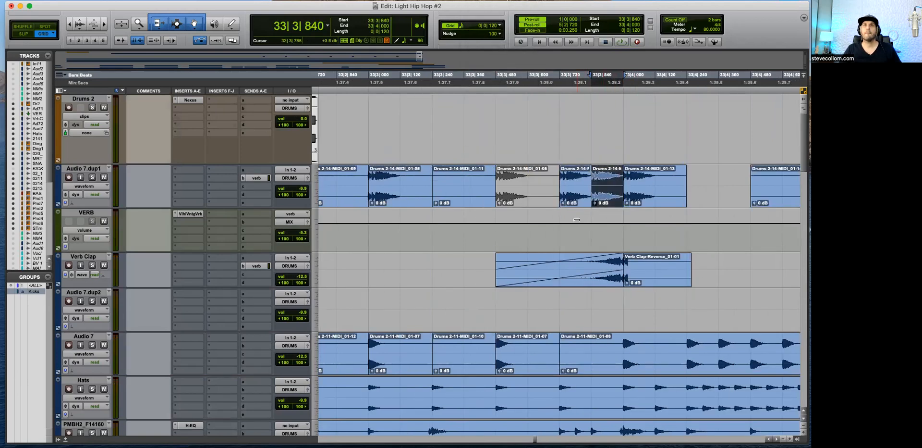
# Step: Play back bar 33 to hear the shortened claps in context
pyautogui.click(584, 234)
pyautogui.press('space')
pyautogui.press('r')
pyautogui.press('r')
pyautogui.press('r')
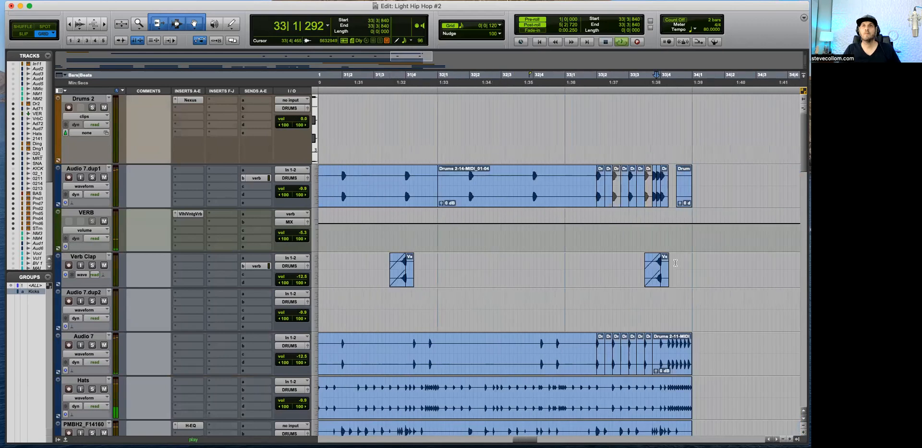
pyautogui.press('t')
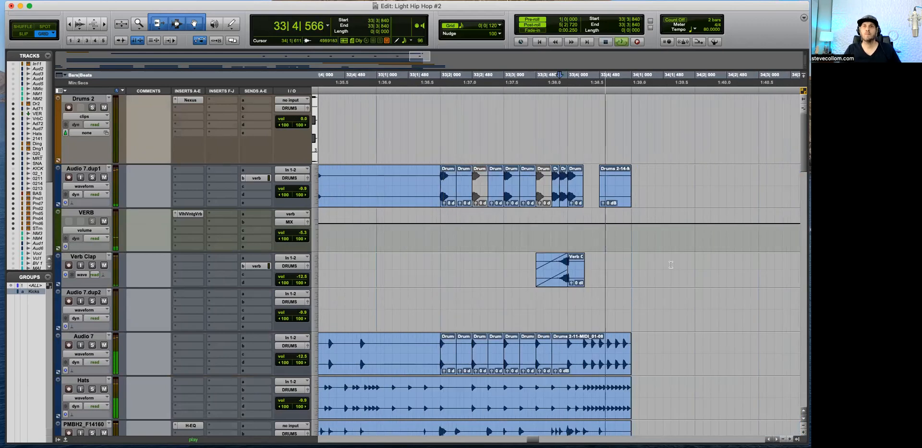
pyautogui.press('space')
# Step: Delete the empty Audio 7.dup1 clip at the end of bar 33 and move the last three claps to start at 33|4|480
pyautogui.click(617, 188)
pyautogui.press('Delete')
pyautogui.click(570, 201)
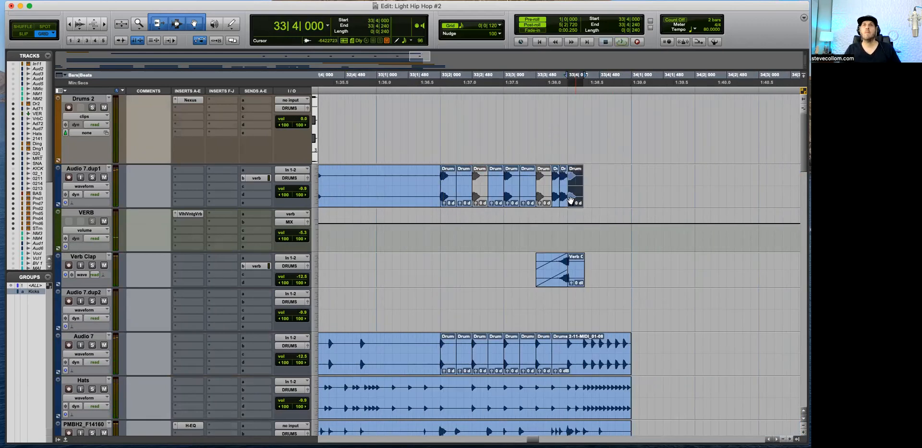
pyautogui.keyDown('shift'); pyautogui.click(555, 204); pyautogui.keyUp('shift')
pyautogui.moveTo(555, 203); pyautogui.dragTo(603, 204)
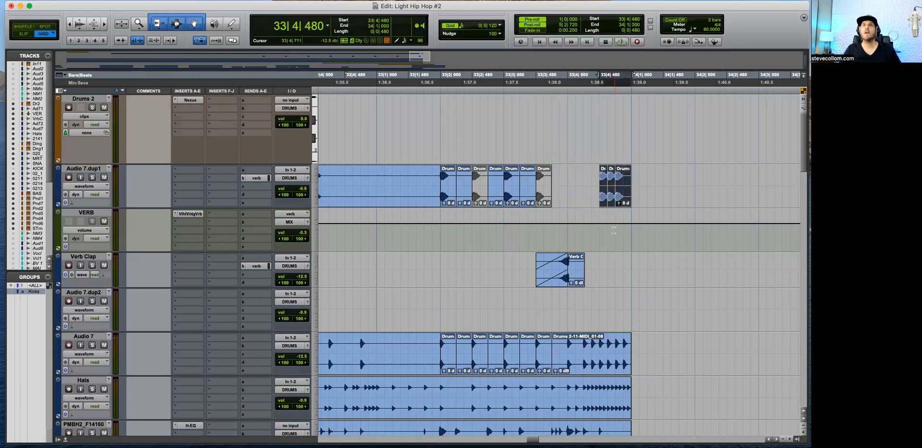
# Step: Listen to the moved claps and copy a short clap to 33|4|360 on Audio 7.dup1
pyautogui.click(627, 250)
pyautogui.press('t')
pyautogui.press('space')
pyautogui.press('r')
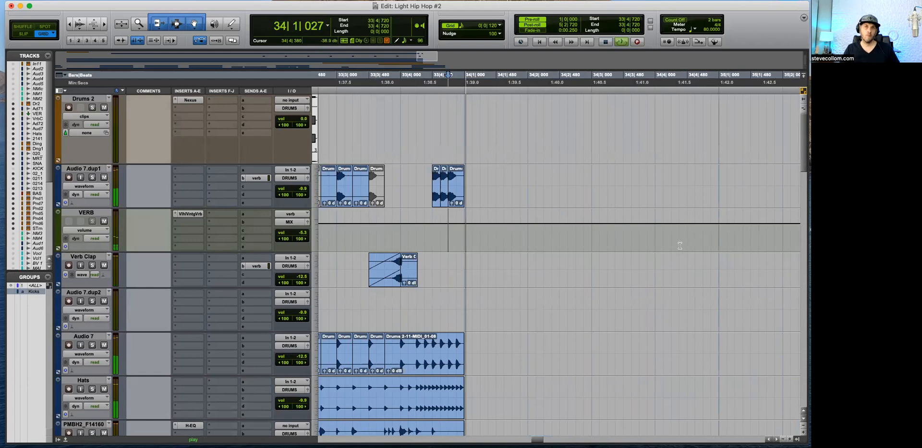
pyautogui.press('space')
pyautogui.press('space')
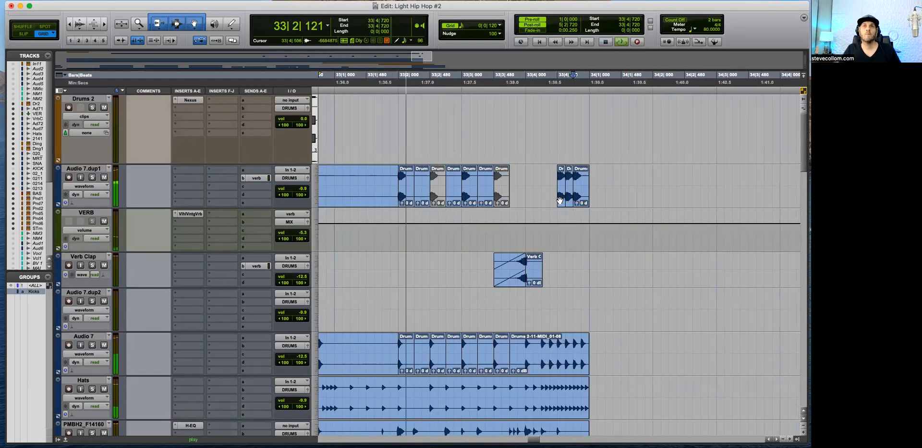
pyautogui.moveTo(562, 196); pyautogui.dragTo(554, 195)
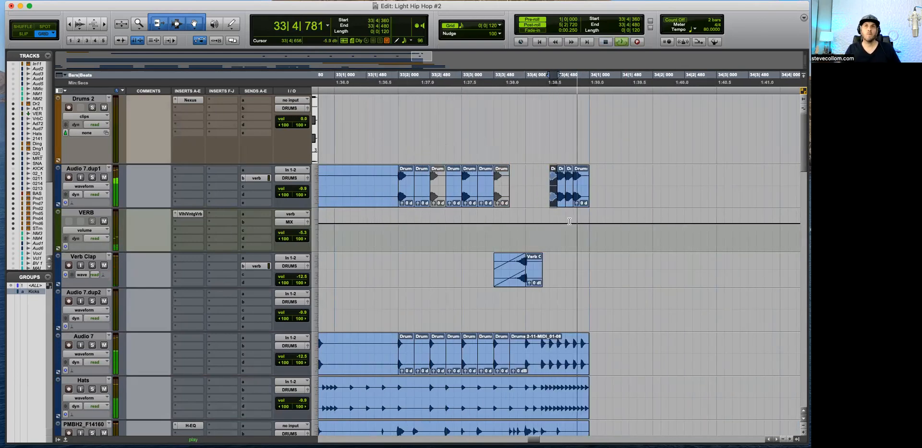
# Step: Trim the last Audio 7.dup1 clap to 120 ticks and repeat it up to 34|1|000
pyautogui.press('space')
pyautogui.click(597, 181)
pyautogui.press('Delete')
pyautogui.moveTo(598, 181); pyautogui.dragTo(584, 199)
pyautogui.click(595, 179)
pyautogui.press('super+z')
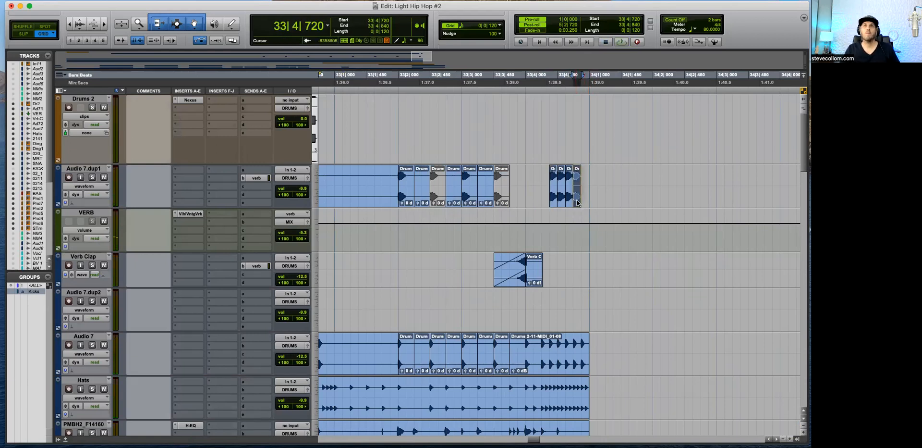
# Step: Play back the clap roll and extend it with another short clap at 33|4|240
pyautogui.press('space')
pyautogui.press('t')
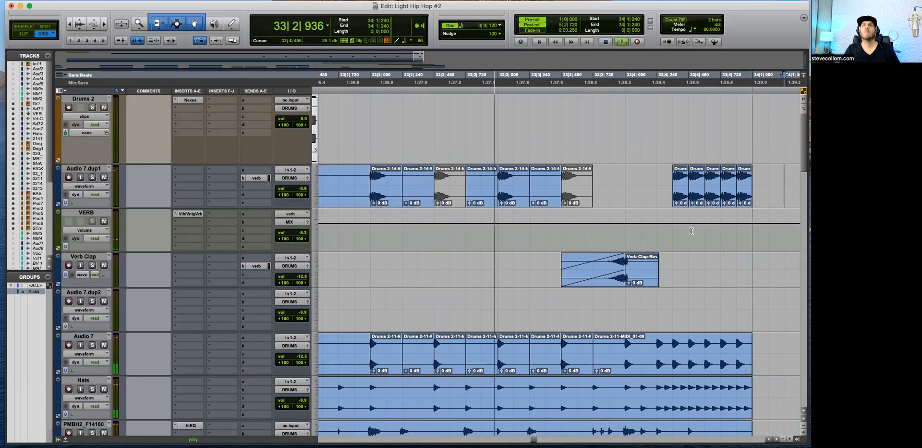
pyautogui.press('r')
pyautogui.press('space')
pyautogui.keyDown('alt'); pyautogui.moveTo(621, 201); pyautogui.dragTo(613, 201); pyautogui.keyUp('alt')
# Step: Listen to the extended clap roll through bar 33 and into bar 34
pyautogui.press('space')
pyautogui.click(625, 231)
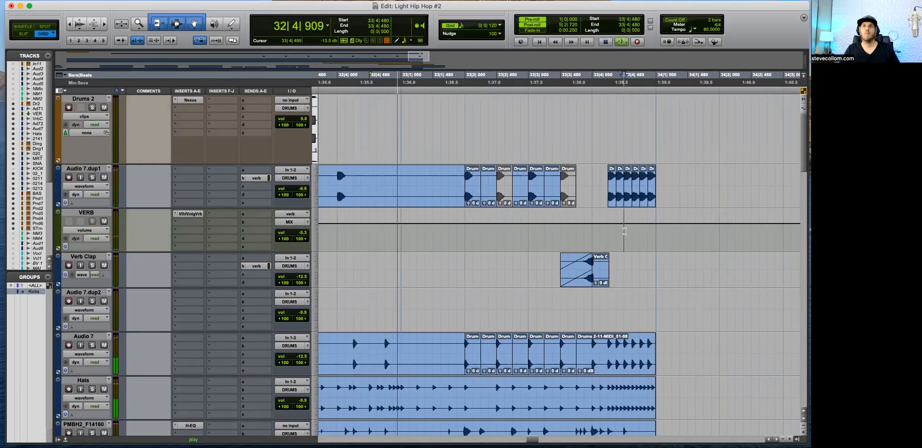
pyautogui.press('t')
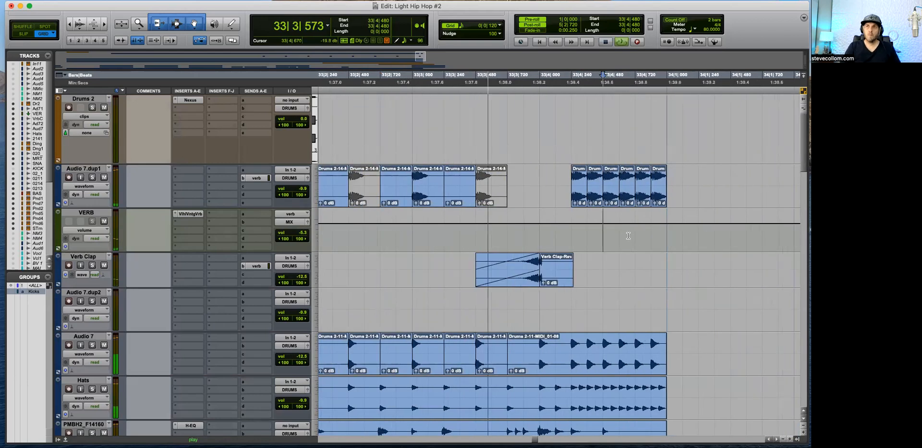
pyautogui.press('r')
pyautogui.press('r')
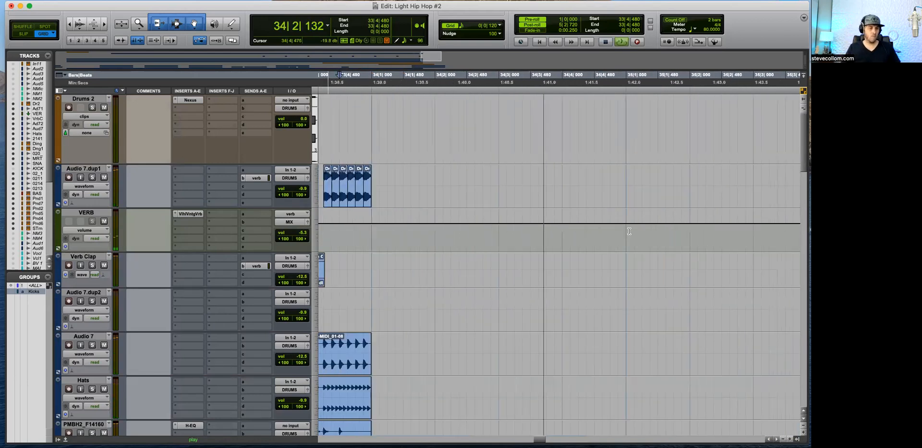
pyautogui.press('r')
pyautogui.press('space')
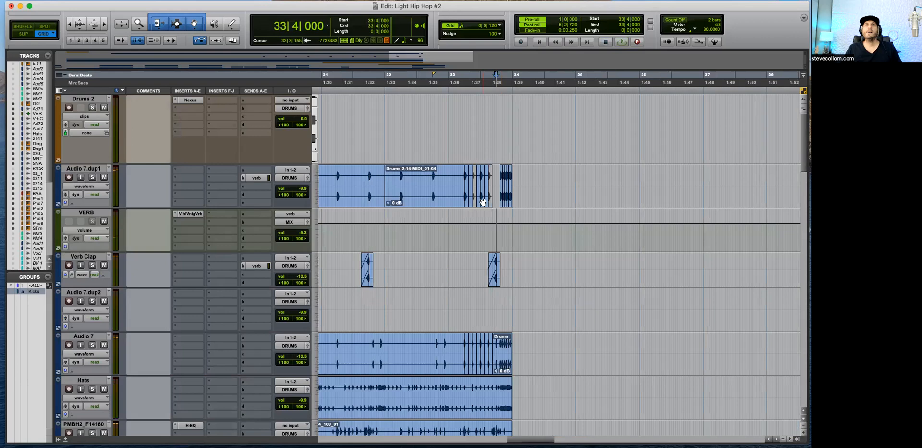
# Step: Copy a 240-tick clap to 33|4|000 ahead of the roll on Audio 7.dup1 and play it back
pyautogui.scroll(2, 483, 202)
pyautogui.moveTo(504, 196); pyautogui.dragTo(566, 195)
pyautogui.press('space')
pyautogui.click(535, 242)
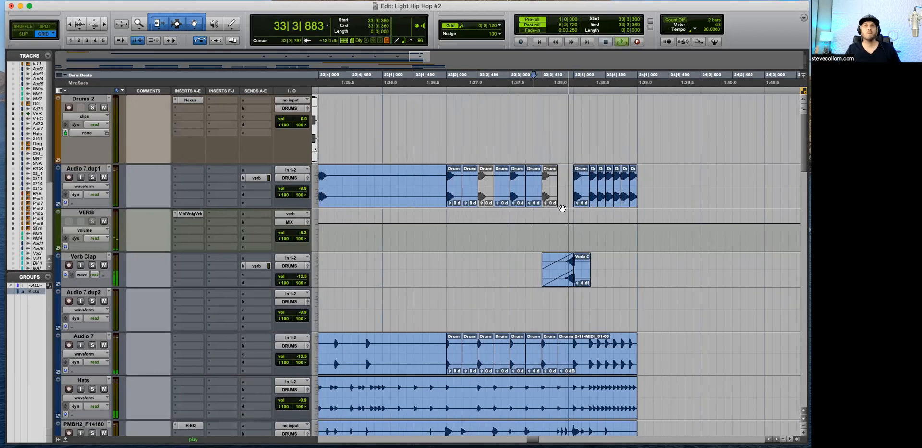
pyautogui.press('space')
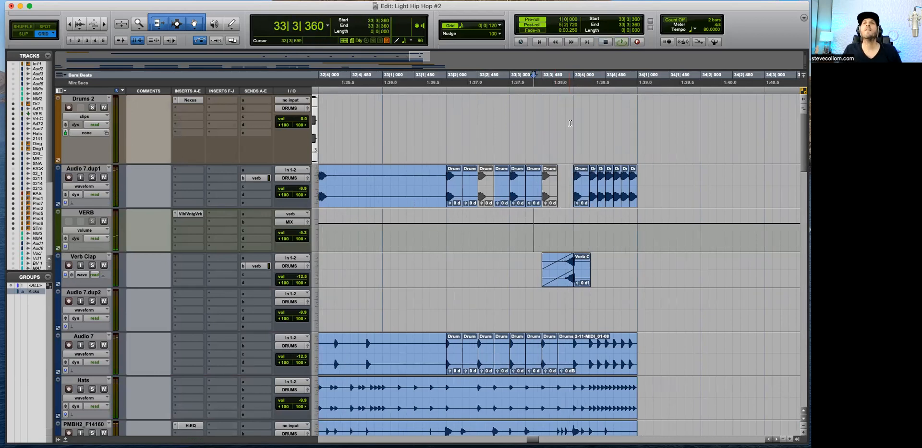
# Step: Show volume automation on Audio 7.dup1, draw a rising ramp across the clap roll up to 34|1|000 and play it back
pyautogui.press('super+bracketright')
pyautogui.click(594, 195)
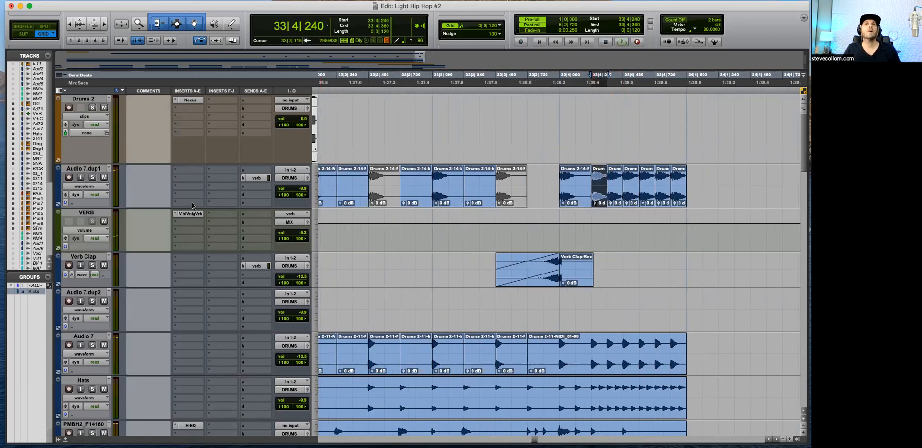
pyautogui.click(573, 127)
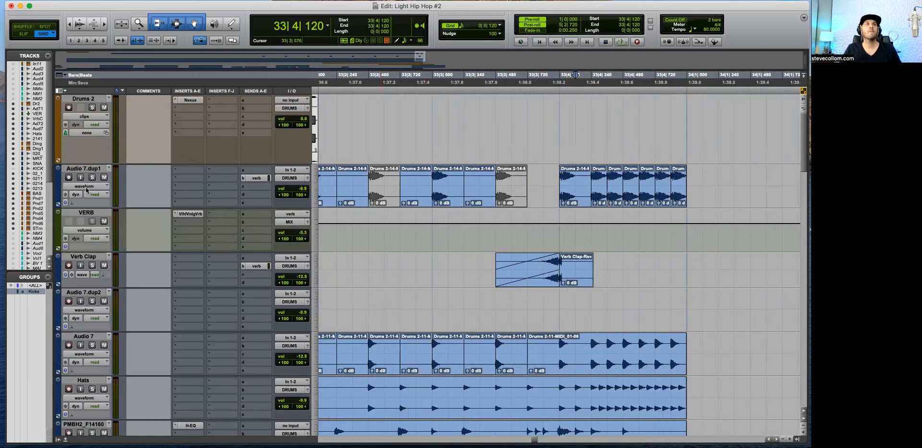
pyautogui.click(86, 187)
pyautogui.click(199, 187)
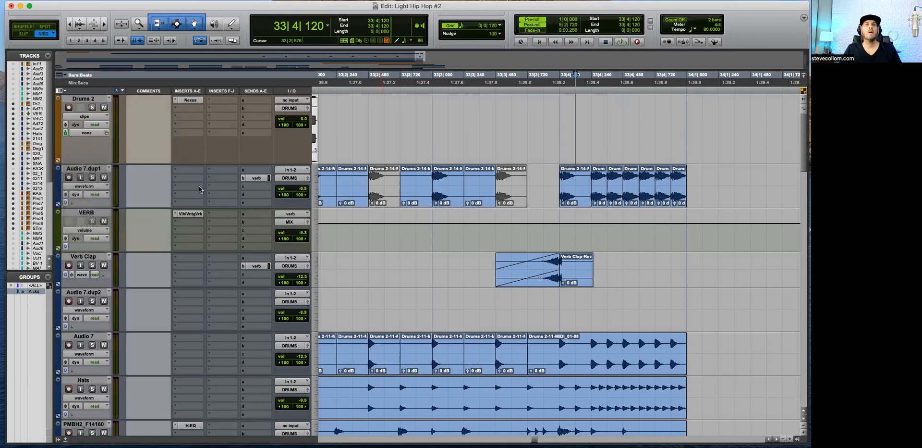
pyautogui.moveTo(590, 195)
pyautogui.mouseDown()
pyautogui.moveTo(694, 194)
pyautogui.moveTo(673, 175)
pyautogui.moveTo(688, 191)
pyautogui.mouseUp()
pyautogui.click(582, 191)
pyautogui.press('space')
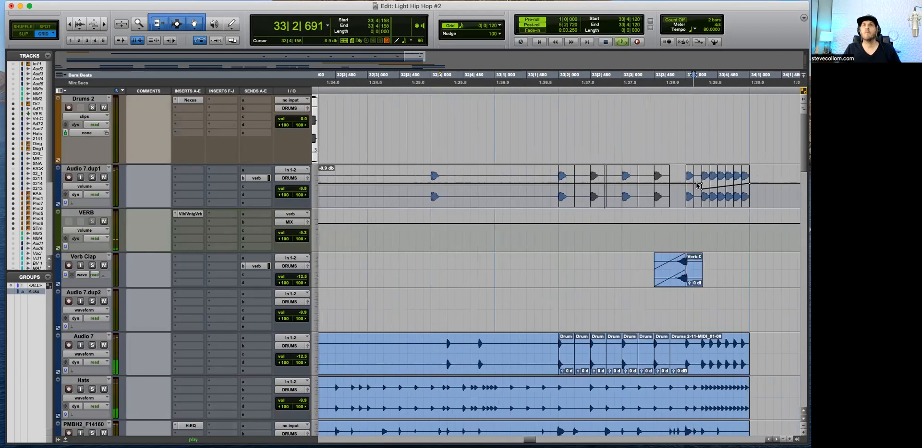
pyautogui.press('r')
pyautogui.press('r')
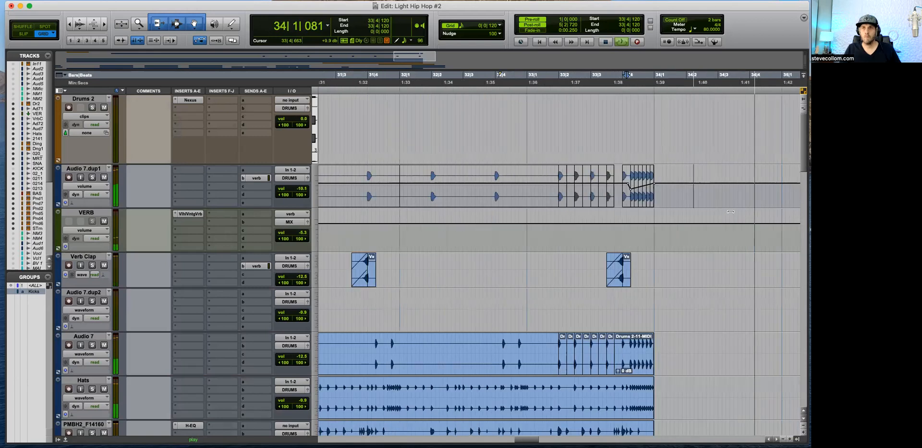
# Step: Stop playback and delete the empty Audio 7.dup2 track
pyautogui.press('space')
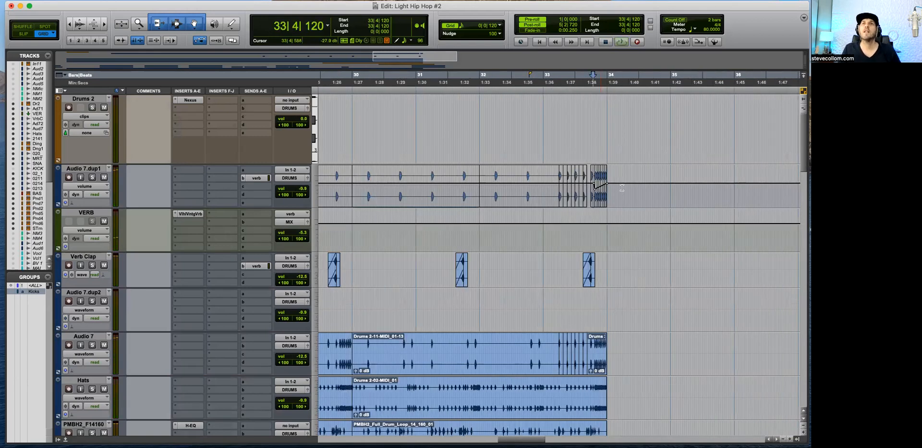
pyautogui.press('t')
pyautogui.press('t')
pyautogui.press('r')
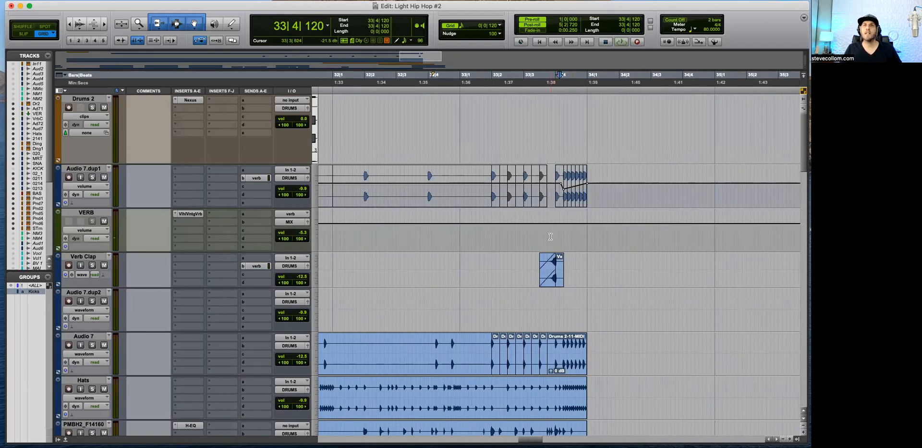
pyautogui.press('t')
pyautogui.press('t')
pyautogui.press('r')
pyautogui.press('r')
pyautogui.press('r')
pyautogui.press('r')
pyautogui.scroll(-5, 498, 315)
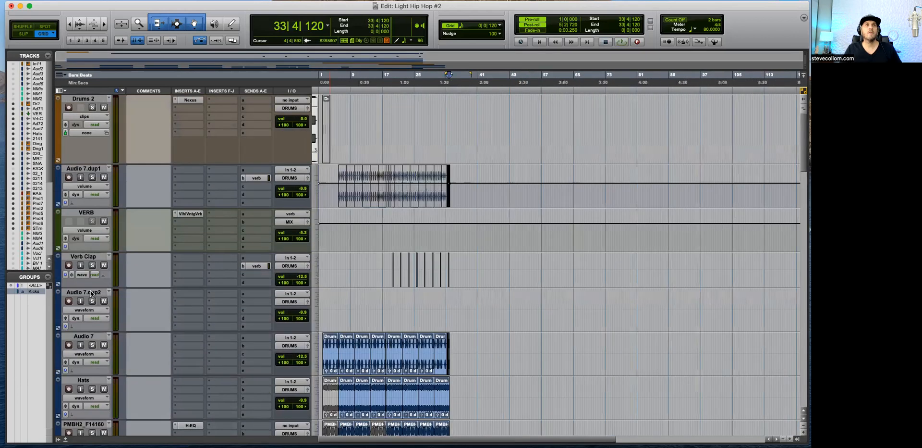
pyautogui.rightClick(96, 293)
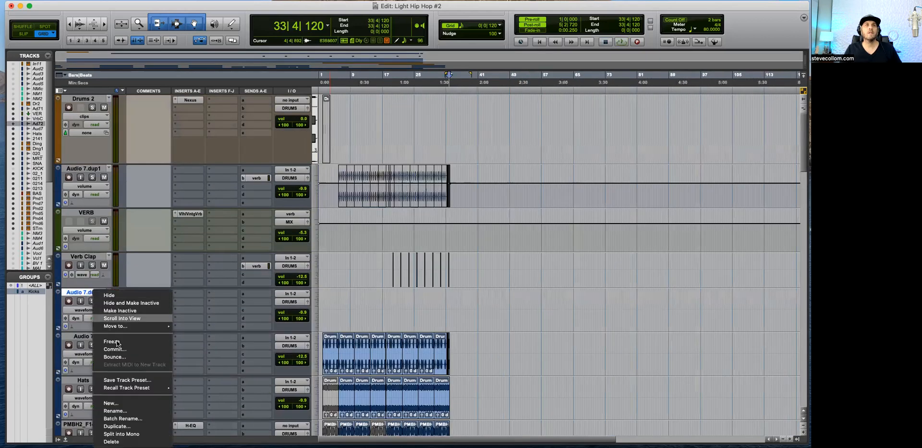
pyautogui.click(126, 441)
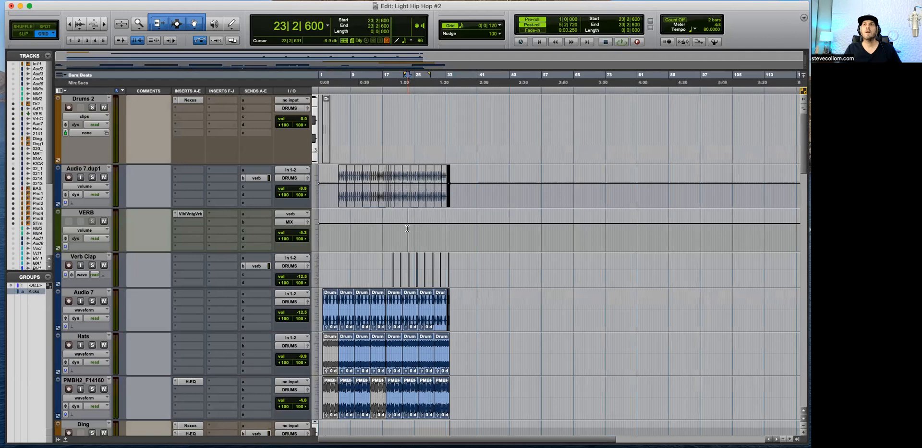
# Step: Move the VERB track down the track order to sit between Master 1 and EL GTR
pyautogui.press('Return')
pyautogui.press('t')
pyautogui.press('t')
pyautogui.press('t')
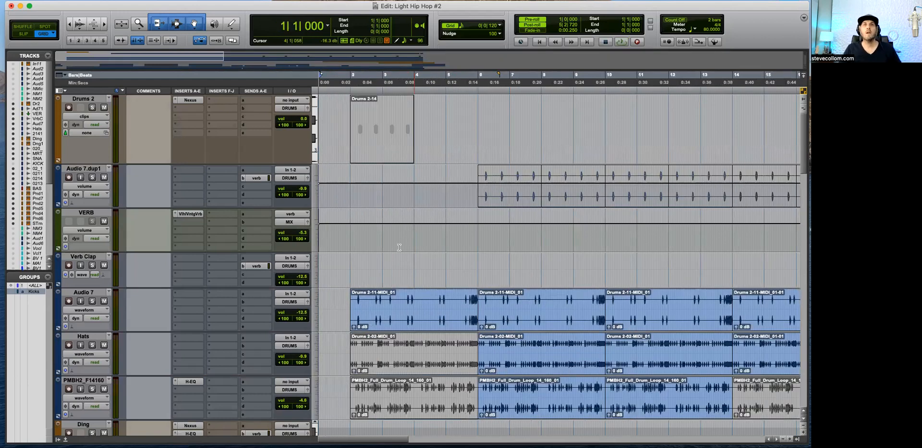
pyautogui.scroll(-3, 399, 247)
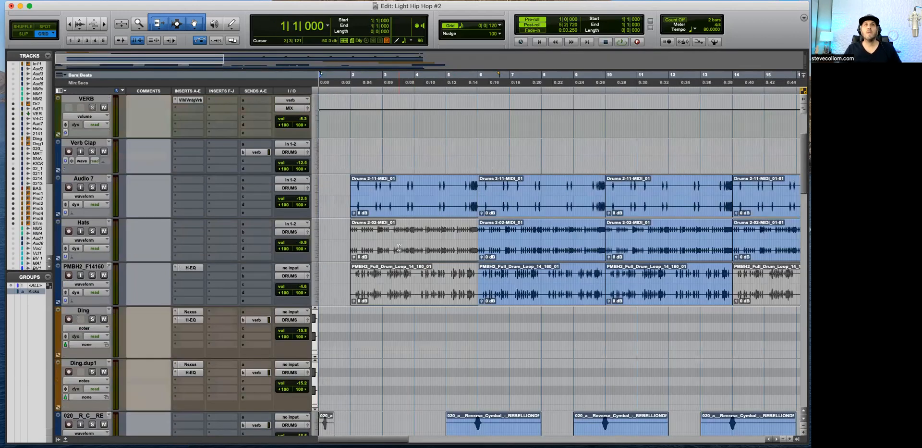
pyautogui.scroll(3, 399, 247)
pyautogui.scroll(-15, 84, 222)
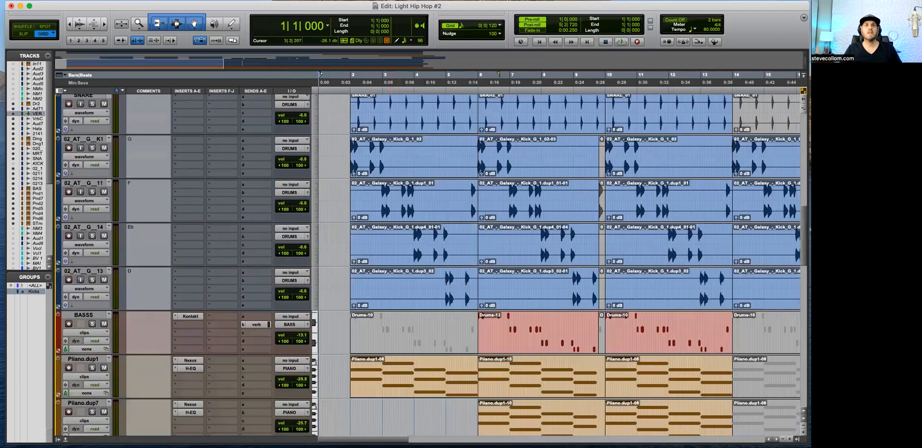
pyautogui.scroll(-10, 104, 128)
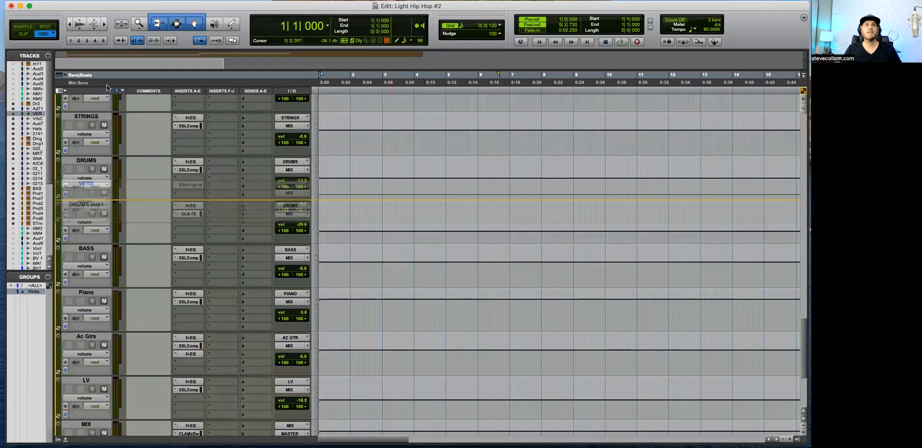
pyautogui.scroll(10, 92, 390)
pyautogui.scroll(-3, 90, 431)
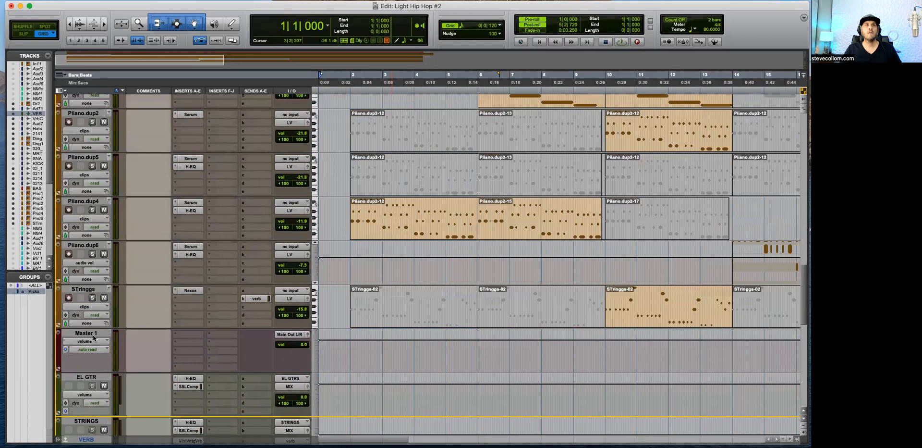
pyautogui.scroll(-3, 93, 338)
# Step: Delete the EL GTR and Ac Gtrs aux tracks
pyautogui.click(90, 319)
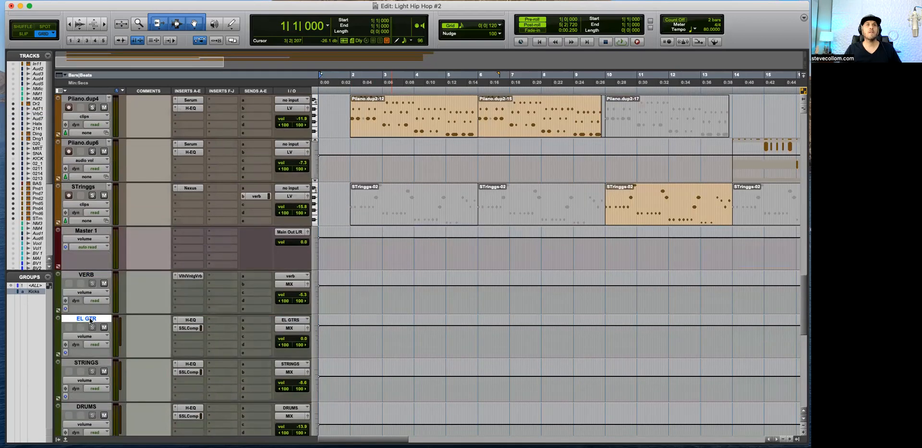
pyautogui.rightClick(90, 319)
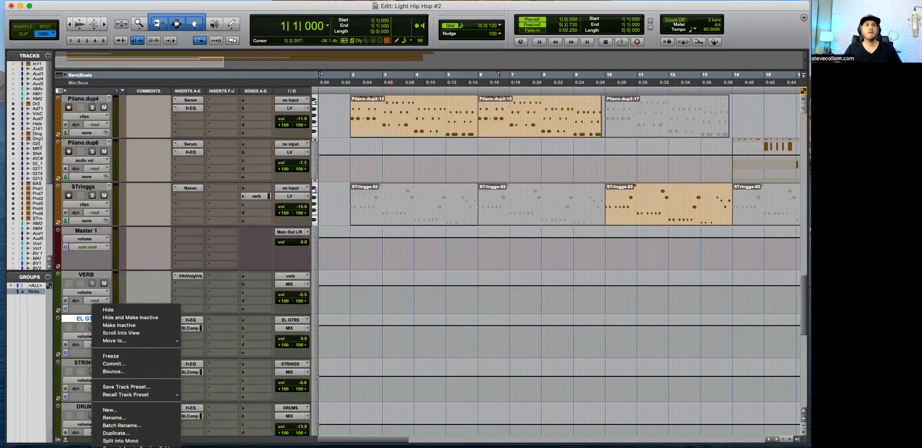
pyautogui.press('Escape')
pyautogui.scroll(-7, 153, 321)
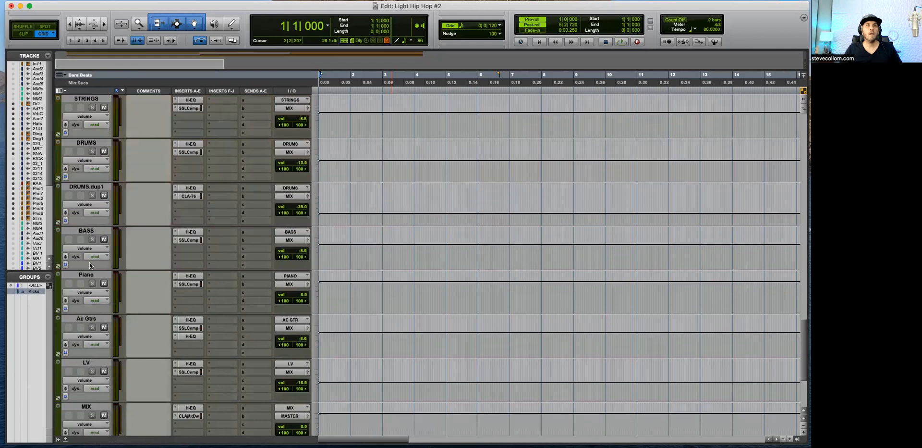
pyautogui.rightClick(86, 321)
pyautogui.press('Escape')
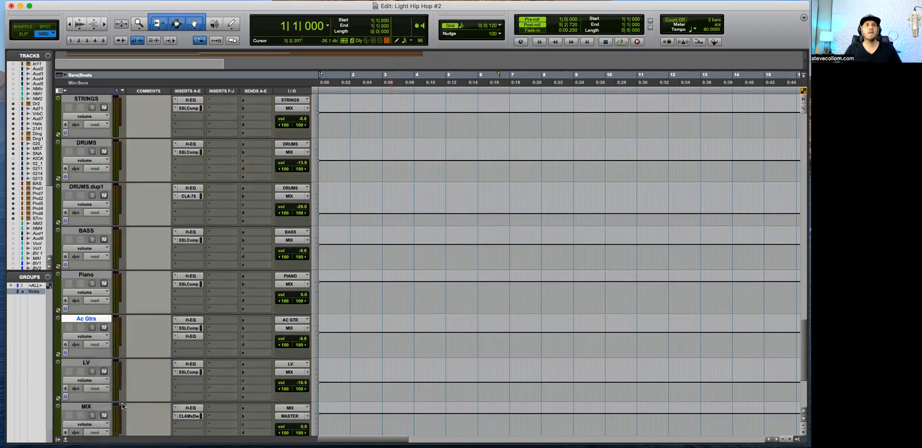
# Step: Examine the output assignments of the strings, piano, bass and drum tracks, working up to the first track
pyautogui.scroll(5, 140, 338)
pyautogui.scroll(4, 154, 324)
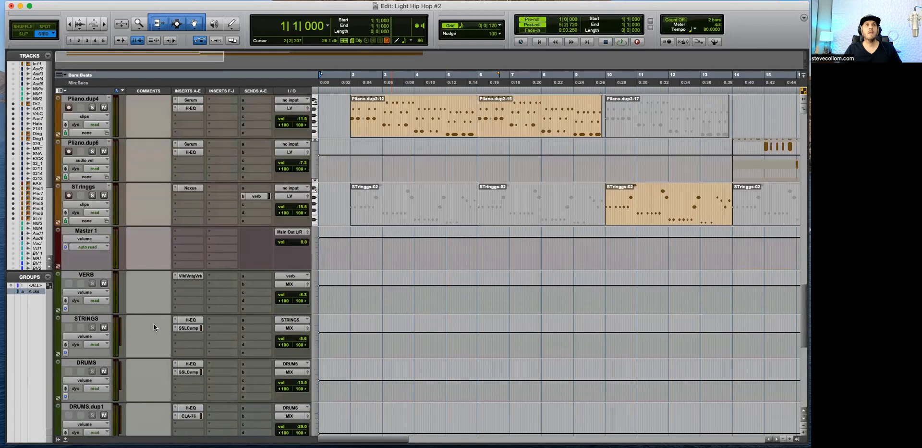
pyautogui.scroll(1, 142, 308)
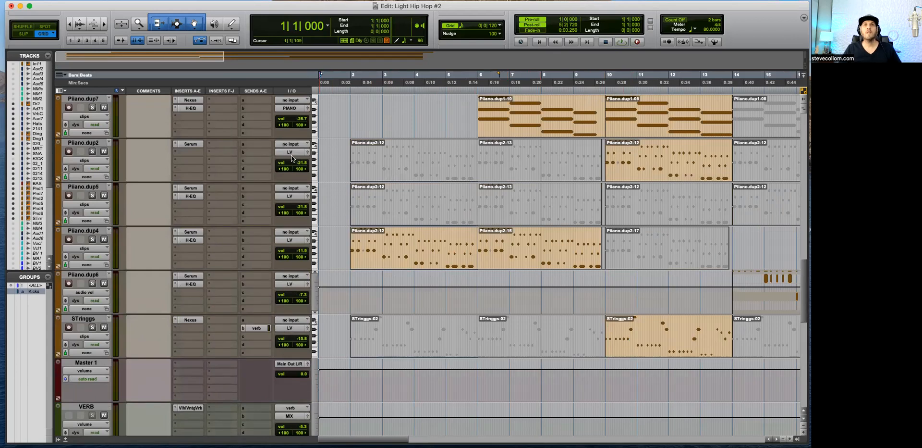
pyautogui.scroll(1, 290, 199)
pyautogui.scroll(1, 283, 212)
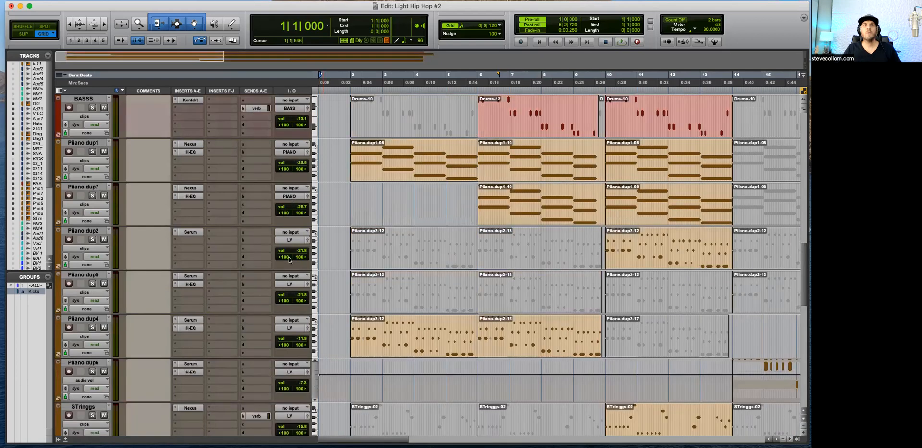
pyautogui.scroll(1, 291, 243)
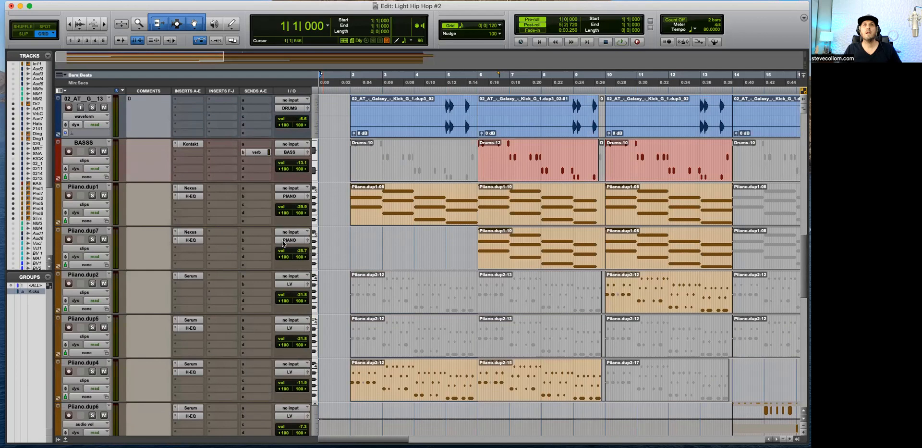
pyautogui.scroll(1, 288, 240)
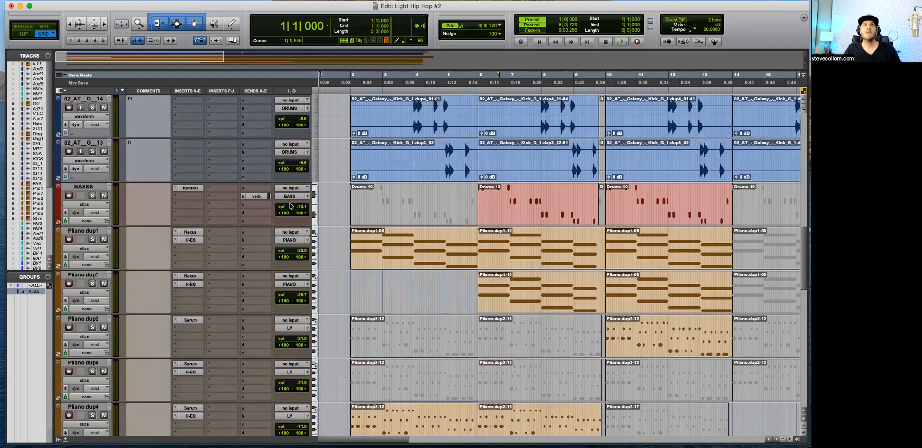
pyautogui.scroll(1, 289, 205)
pyautogui.scroll(6, 289, 205)
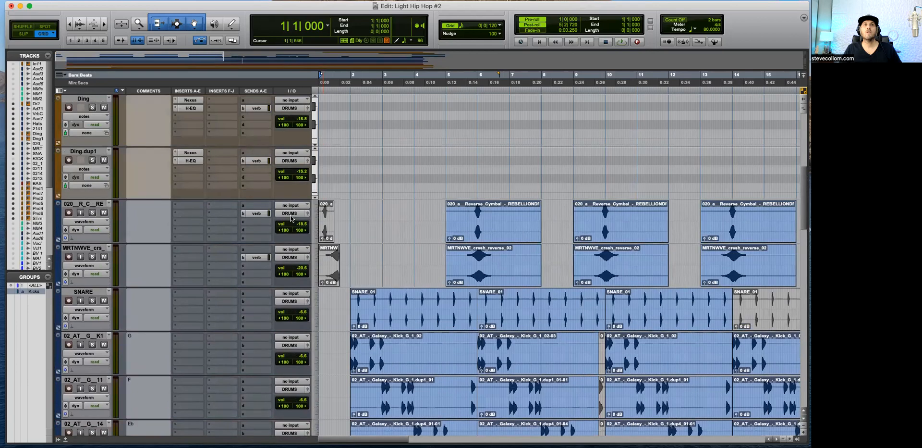
pyautogui.scroll(1, 291, 218)
pyautogui.scroll(2, 282, 180)
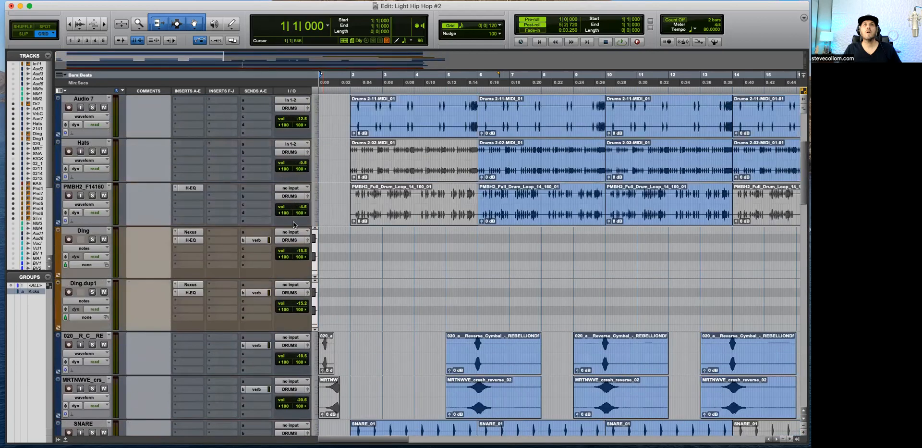
pyautogui.scroll(5, 294, 159)
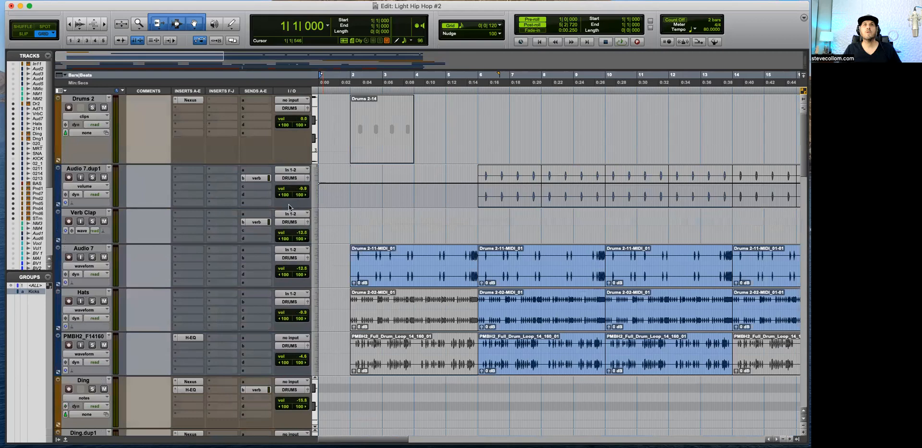
# Step: Hide the Drums 2 track and make it inactive
pyautogui.press('r')
pyautogui.press('r')
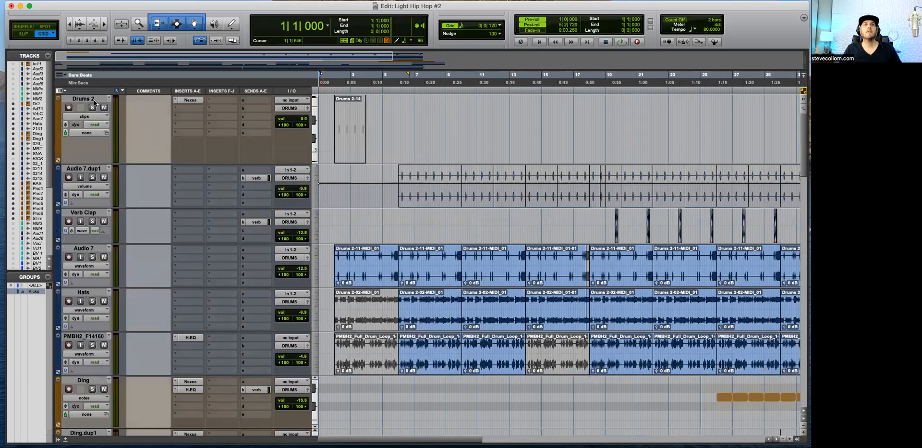
pyautogui.rightClick(94, 98)
pyautogui.click(120, 110)
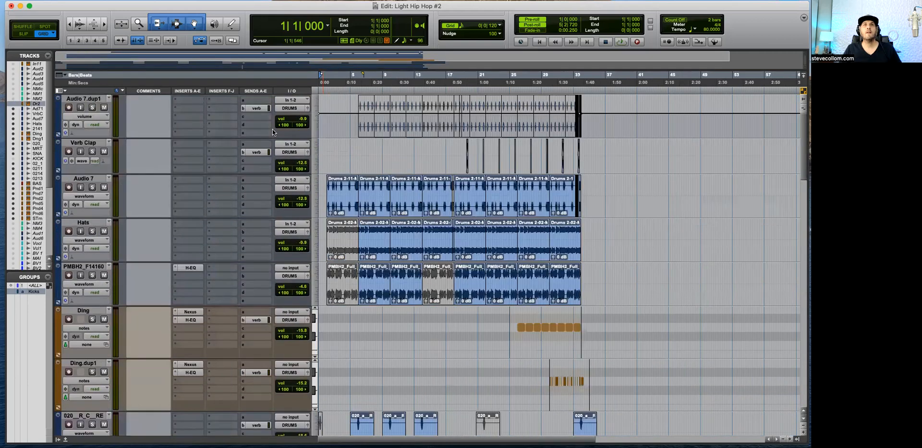
# Step: Switch Audio 7.dup1 back to waveform view and briefly play the arrangement around 4|2|840
pyautogui.click(347, 125)
pyautogui.press('-')
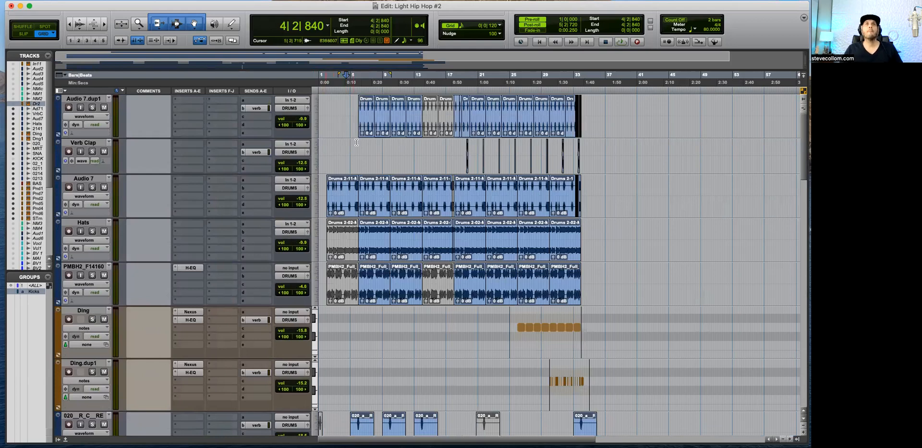
pyautogui.press('space')
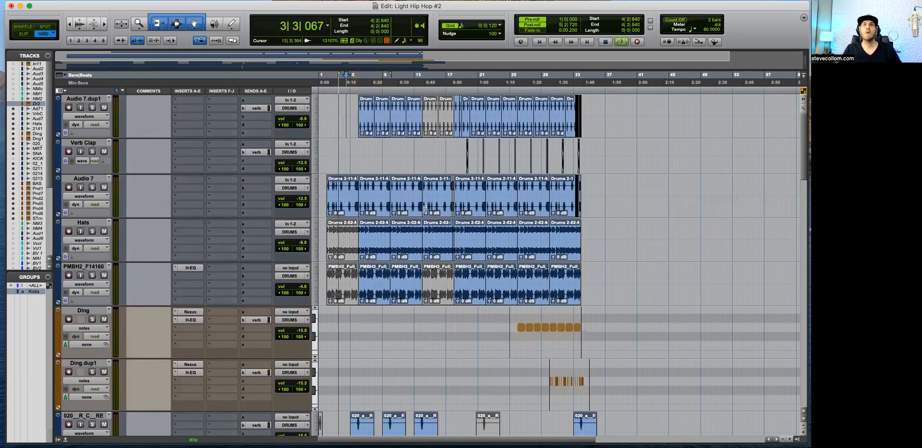
pyautogui.scroll(-5, 447, 239)
pyautogui.scroll(-10, 447, 238)
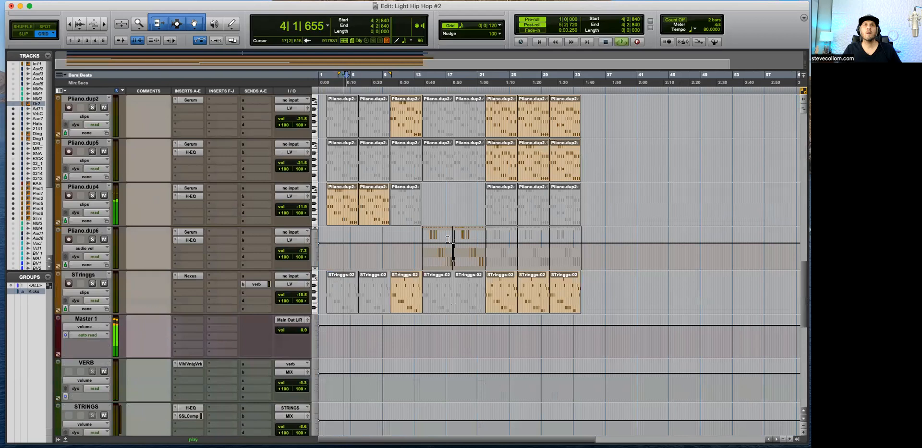
pyautogui.scroll(6, 448, 239)
pyautogui.press('space')
pyautogui.scroll(15, 426, 235)
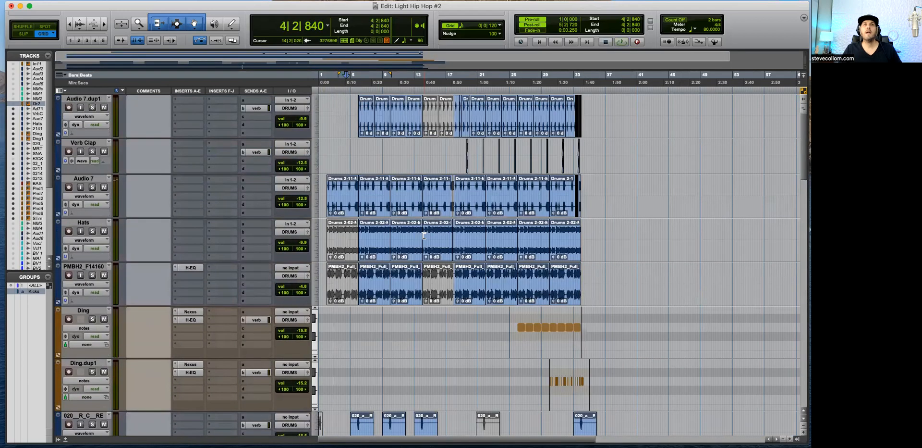
# Step: Change the colour of the Piiano.dup1 and Piiano.dup7 tracks to teal
pyautogui.press('t')
pyautogui.scroll(-8, 408, 317)
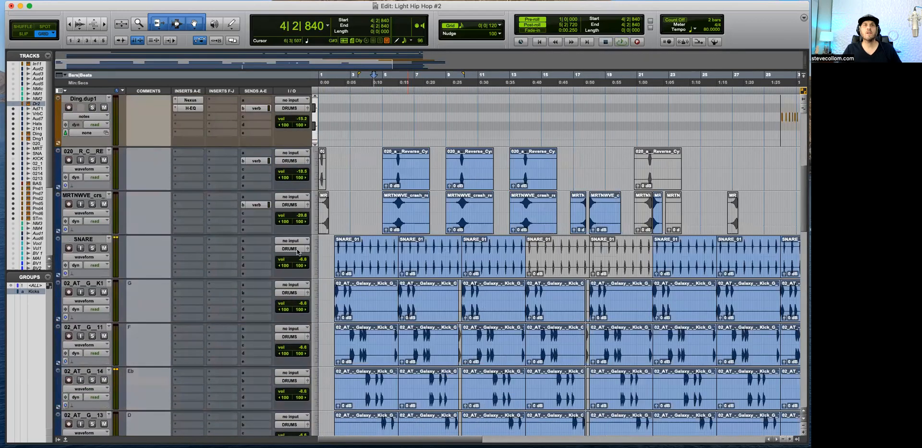
pyautogui.scroll(-9, 363, 320)
pyautogui.click(87, 186)
pyautogui.keyDown('shift'); pyautogui.click(87, 229); pyautogui.keyUp('shift')
pyautogui.doubleClick(56, 244)
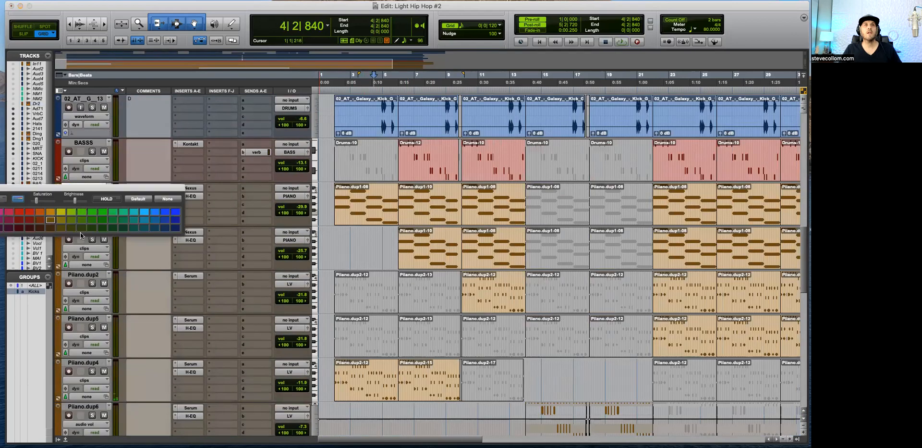
pyautogui.click(137, 220)
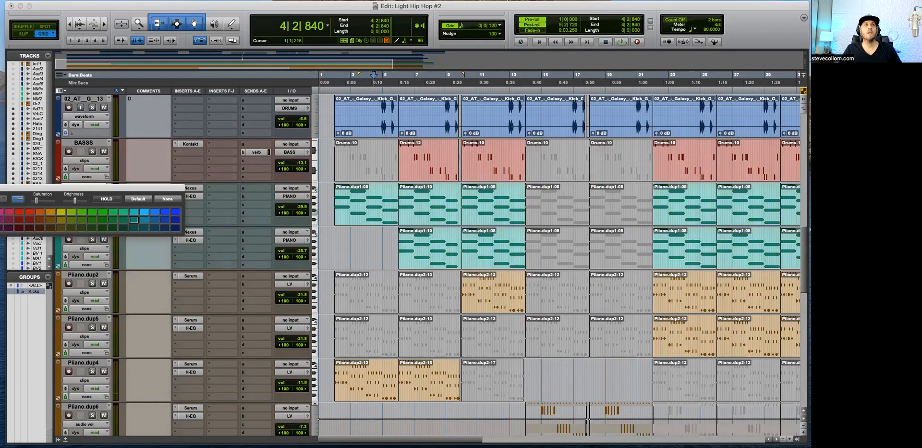
pyautogui.click(0, 188)
# Step: Delete the STRINGS aux track below VERB
pyautogui.scroll(-3, 255, 263)
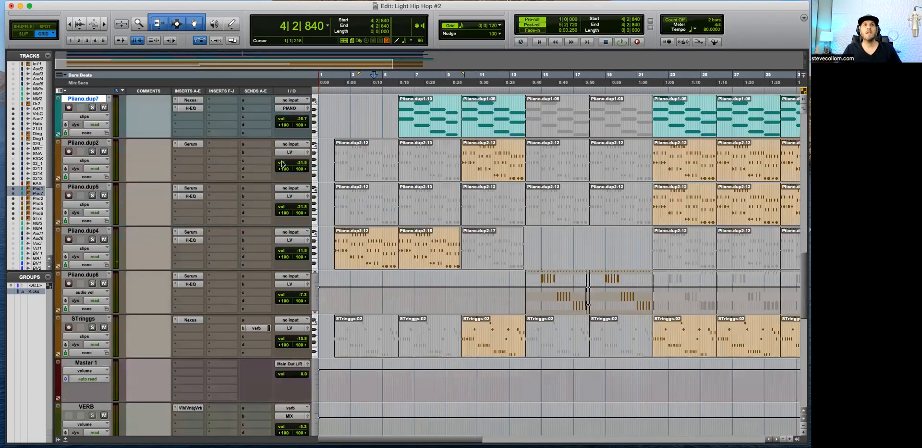
pyautogui.press('r')
pyautogui.press('t')
pyautogui.press('r')
pyautogui.scroll(-3, 450, 292)
pyautogui.scroll(-3, 450, 292)
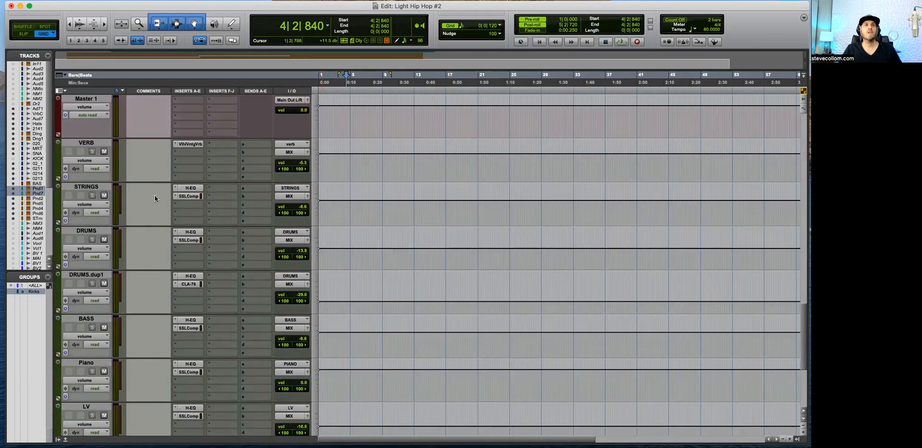
pyautogui.scroll(10, 155, 198)
pyautogui.scroll(-5, 157, 198)
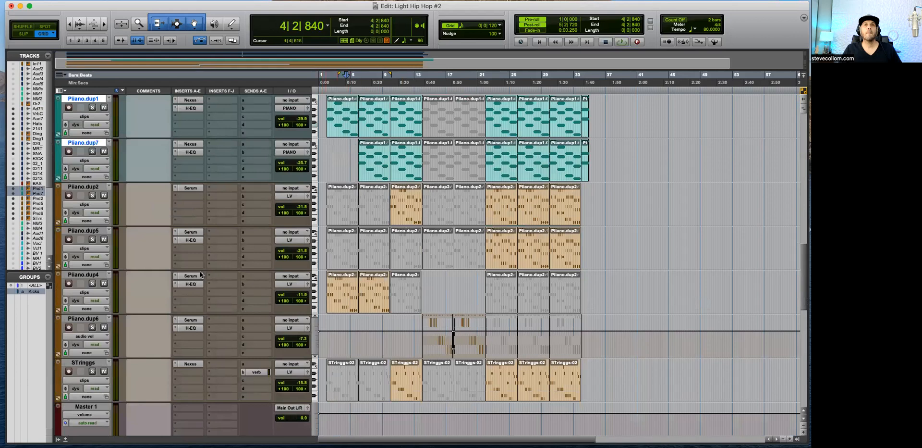
pyautogui.scroll(-5, 143, 305)
pyautogui.rightClick(88, 279)
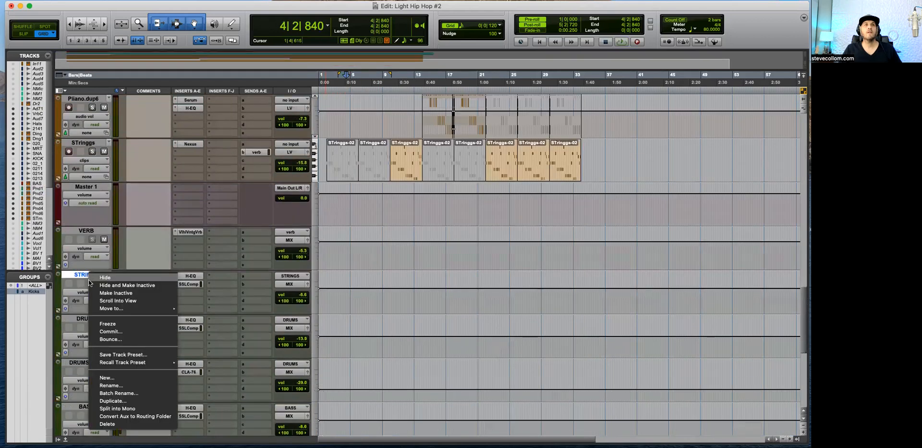
pyautogui.click(108, 423)
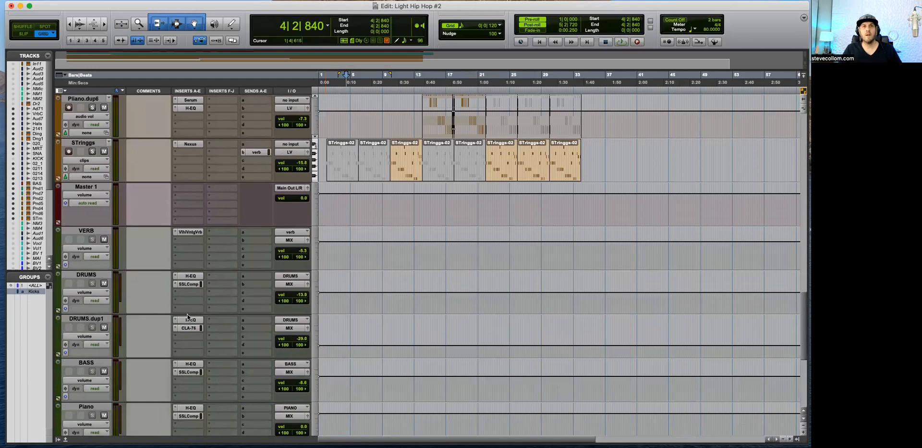
# Step: Open the CLA-76 compressor on DRUMS.dup1 to examine its settings, and close it
pyautogui.click(188, 328)
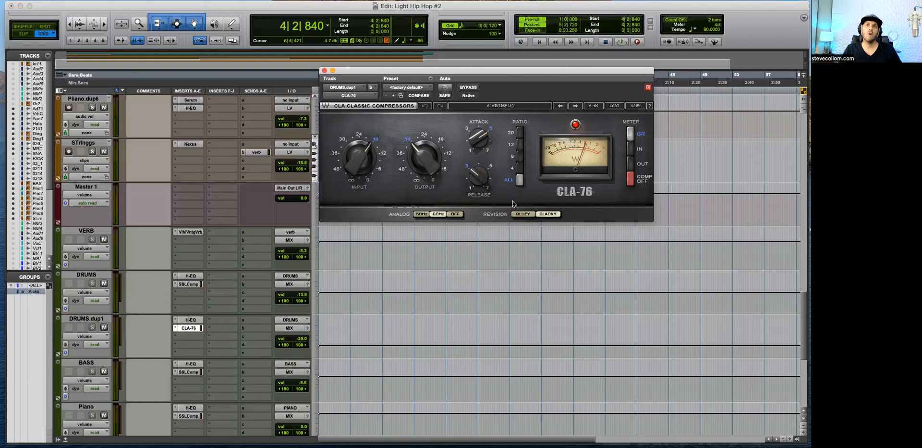
pyautogui.click(324, 71)
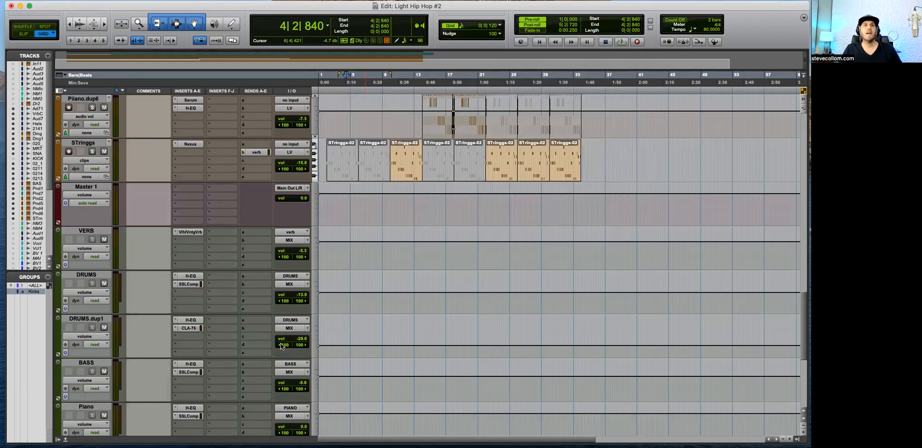
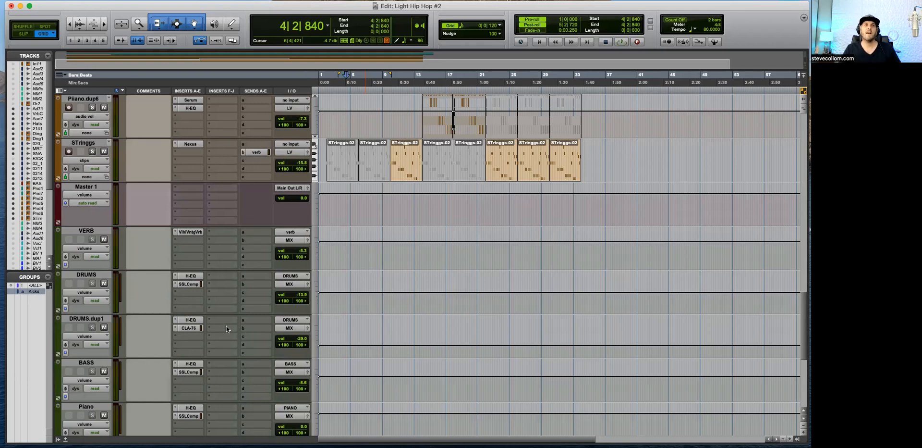
# Step: Look over the VERB through MASTER bus tracks and examine the H-EQ settings on the PMBH2_F14160 drum loop track
pyautogui.scroll(-2, 213, 334)
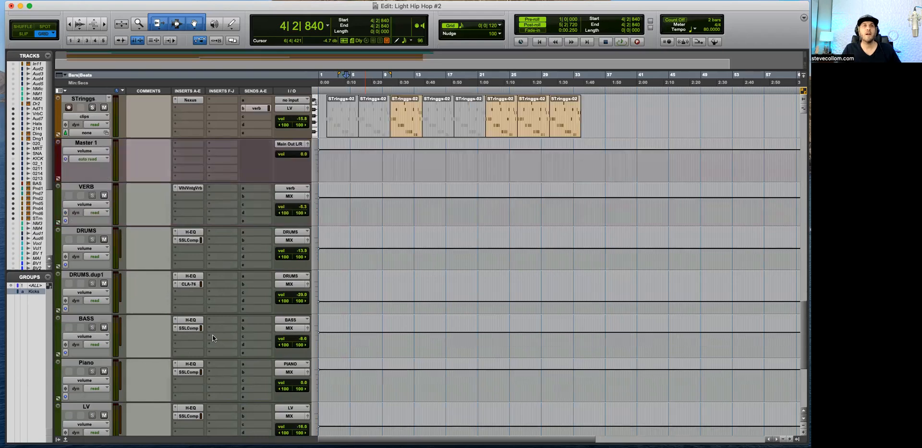
pyautogui.scroll(-3, 216, 342)
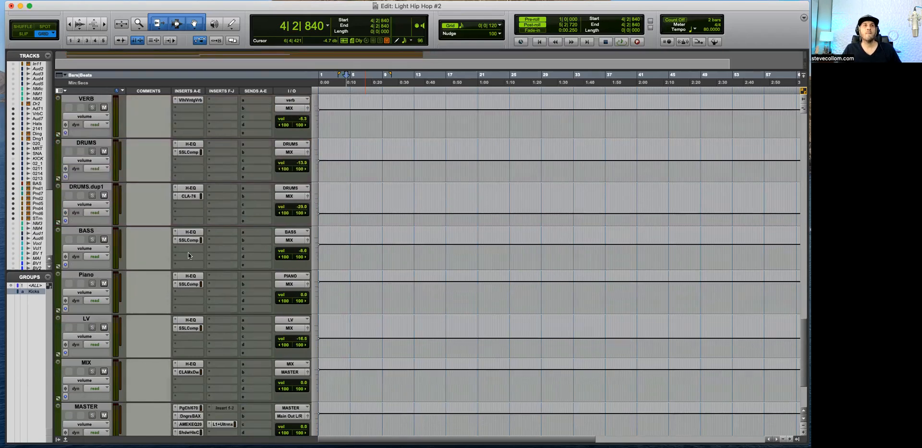
pyautogui.scroll(-2, 115, 368)
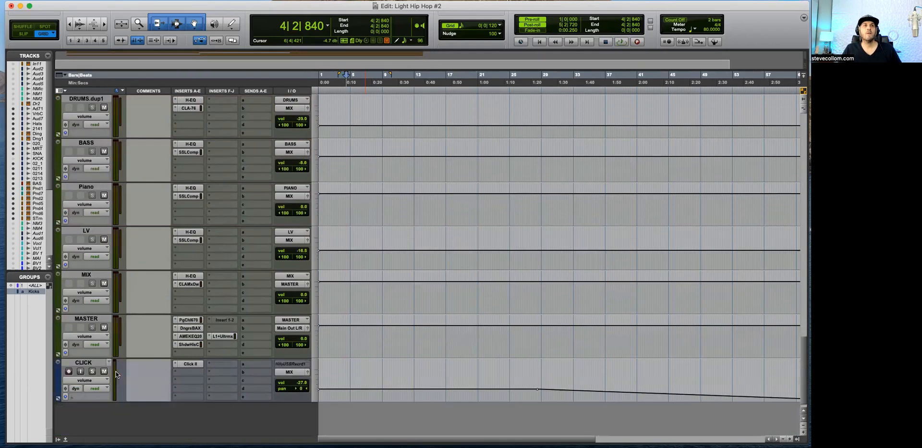
pyautogui.scroll(10, 226, 372)
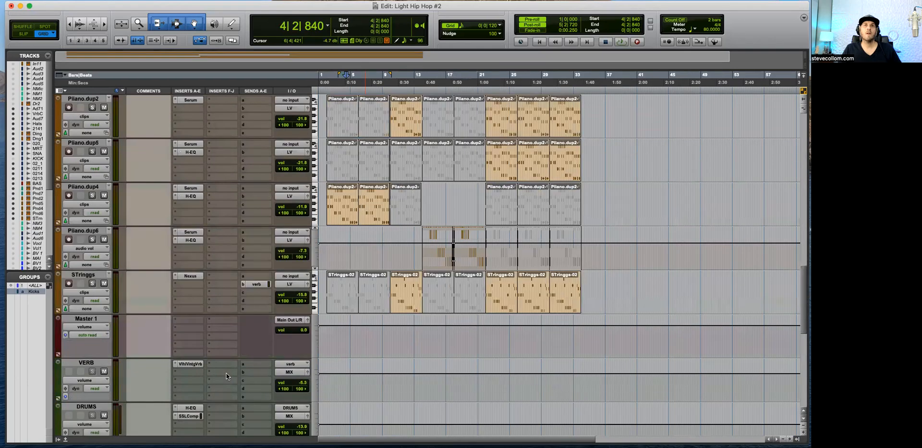
pyautogui.scroll(5, 226, 372)
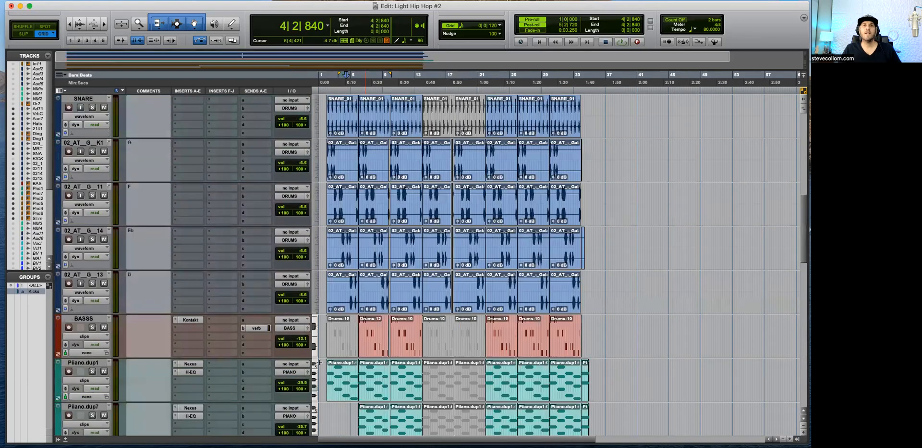
pyautogui.scroll(7, 380, 360)
pyautogui.press('t')
pyautogui.press('t')
pyautogui.click(357, 107)
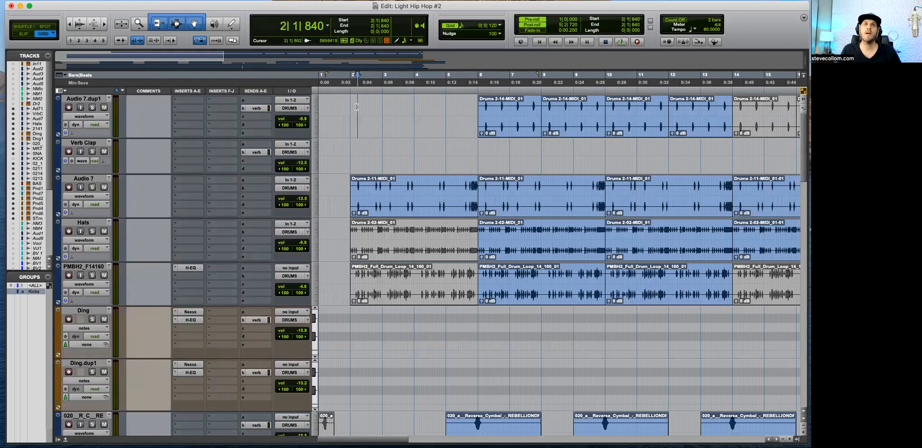
pyautogui.click(190, 268)
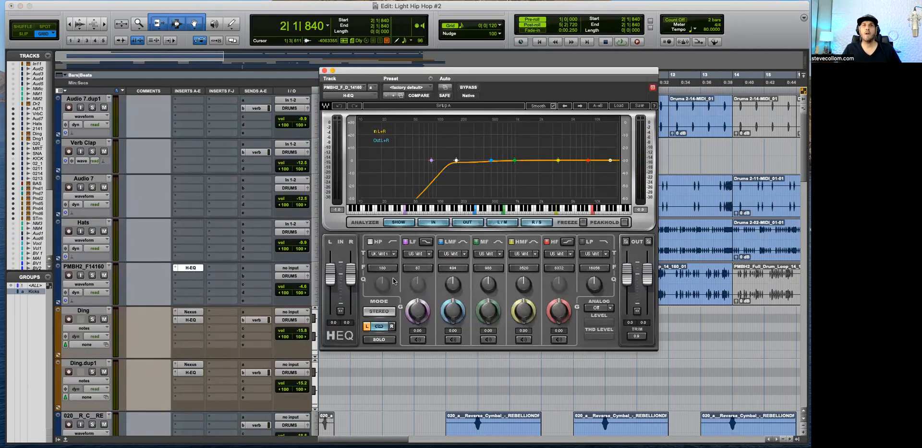
pyautogui.click(325, 71)
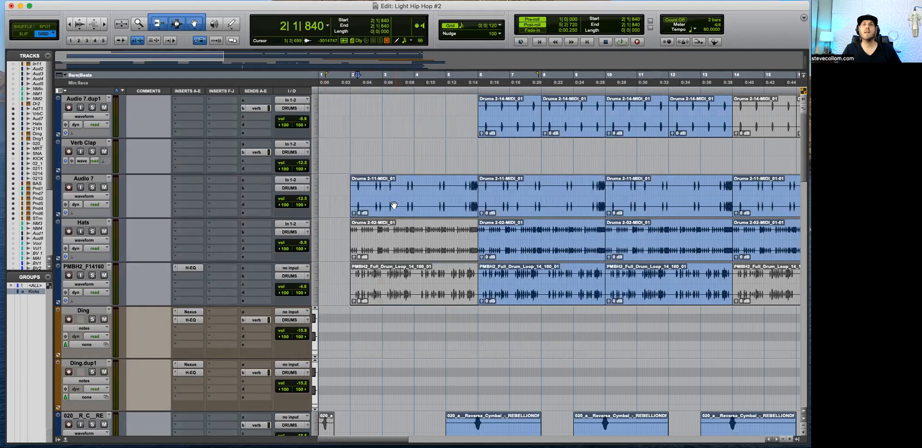
# Step: Copy the H-EQ insert from PMBH2_F14160 to Audio 7 and open it while playing from 2|3|720
pyautogui.click(372, 177)
pyautogui.press('space')
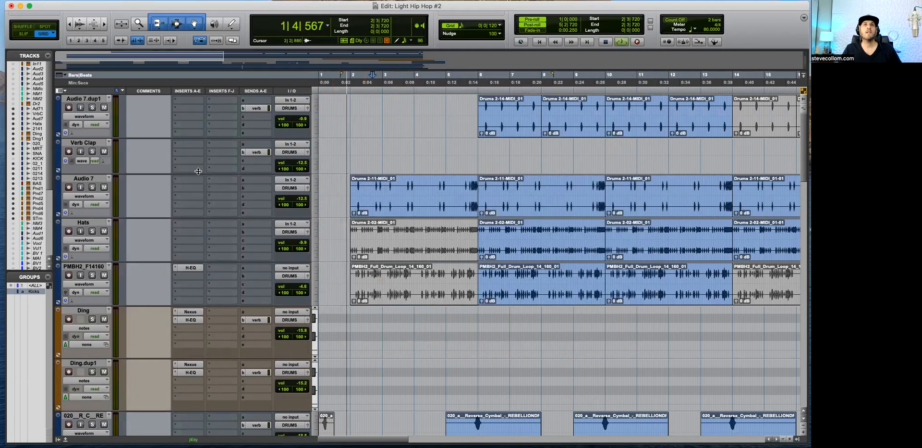
pyautogui.click(92, 188)
pyautogui.click(93, 188)
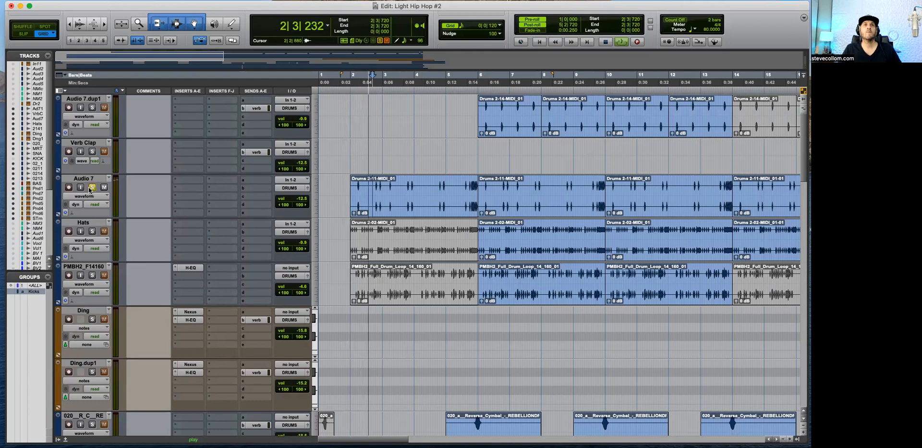
pyautogui.moveTo(191, 267); pyautogui.dragTo(191, 180)
pyautogui.click(192, 180)
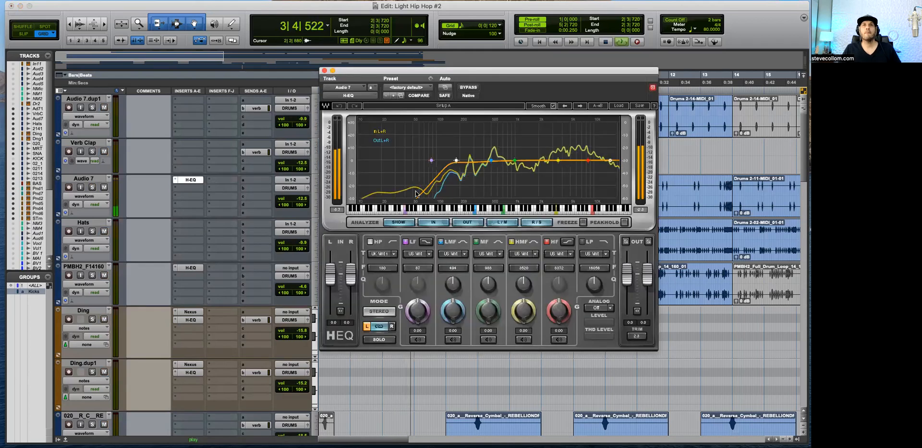
# Step: Replay from 2|3|720 and check the Audio 7 signal against its H-EQ filter curve
pyautogui.press('space')
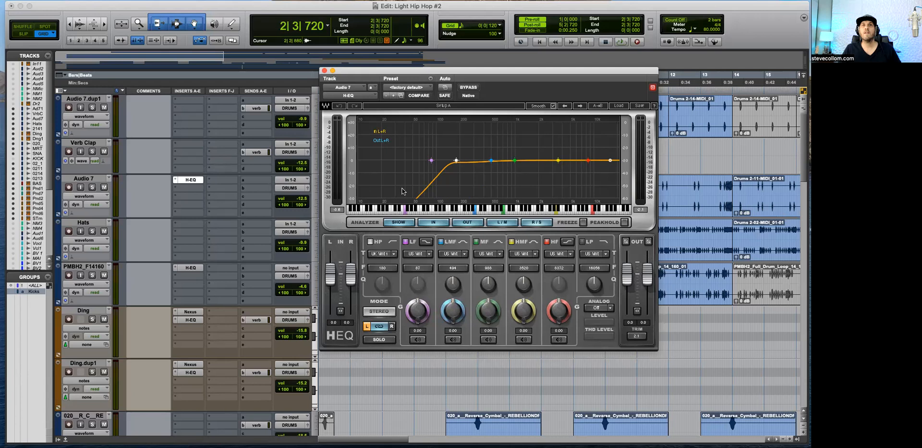
pyautogui.click(324, 71)
pyautogui.press('space')
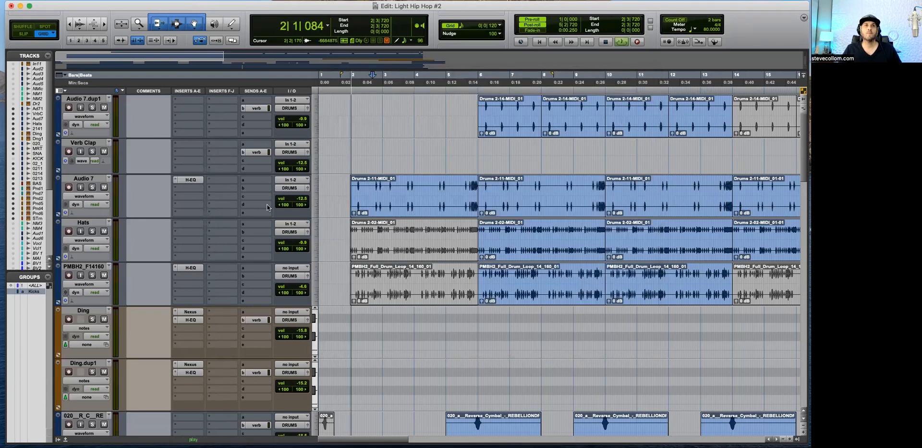
pyautogui.click(190, 180)
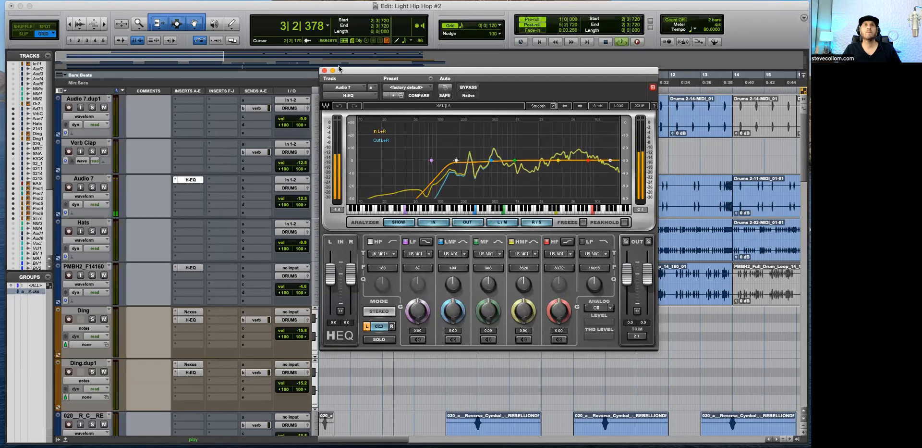
pyautogui.click(324, 70)
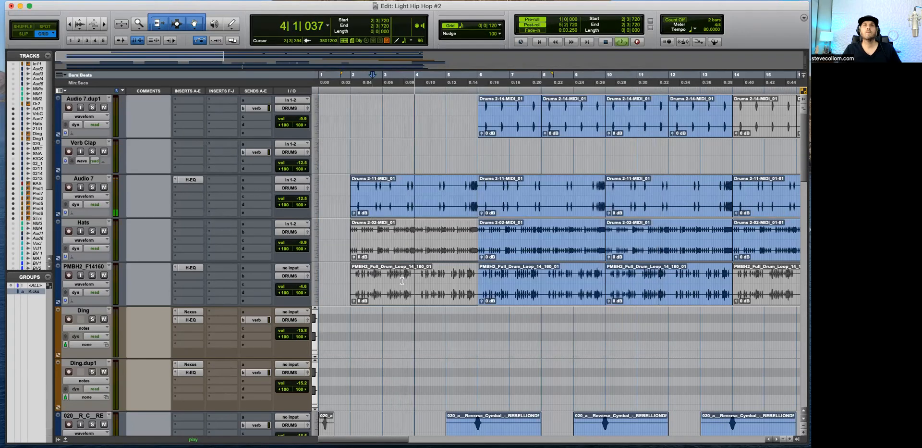
# Step: Solo the SNARE track briefly during playback to hear it alone, and stop playback
pyautogui.scroll(-5, 402, 281)
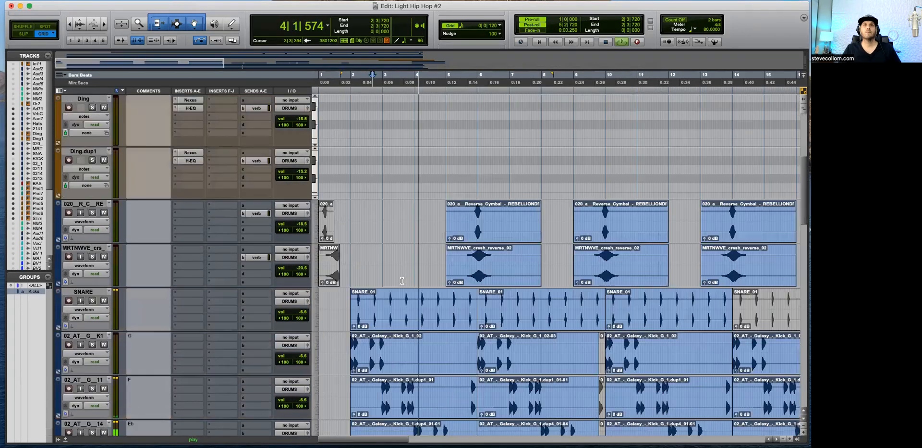
pyautogui.click(93, 300)
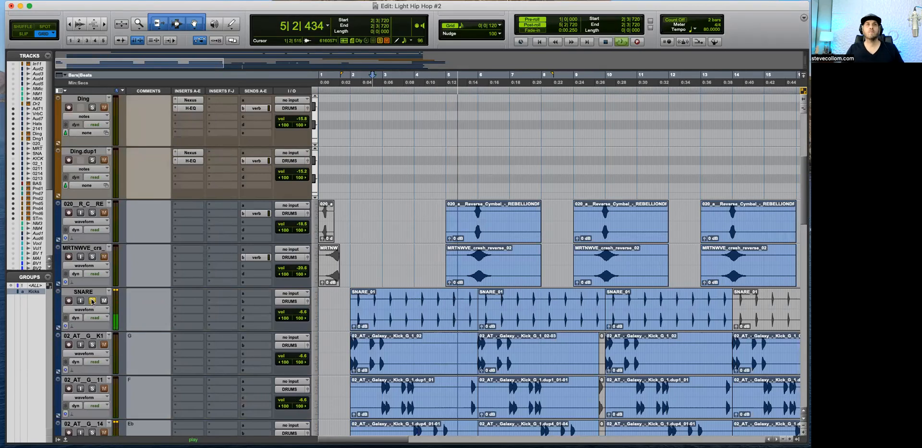
pyautogui.click(92, 300)
pyautogui.press('space')
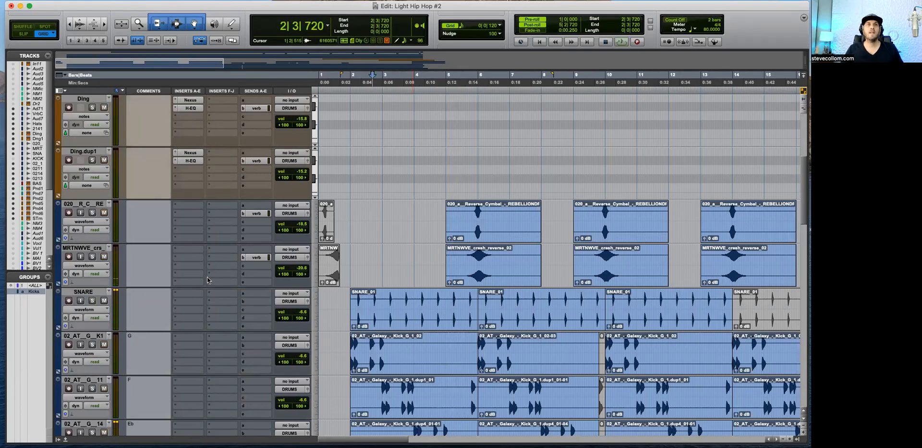
# Step: Copy the PMBH2_F14160 H-EQ to SNARE and set its high-pass frequency to 124 Hz during playback
pyautogui.scroll(3, 208, 280)
pyautogui.moveTo(195, 148); pyautogui.dragTo(191, 381)
pyautogui.press('space')
pyautogui.scroll(-2, 233, 395)
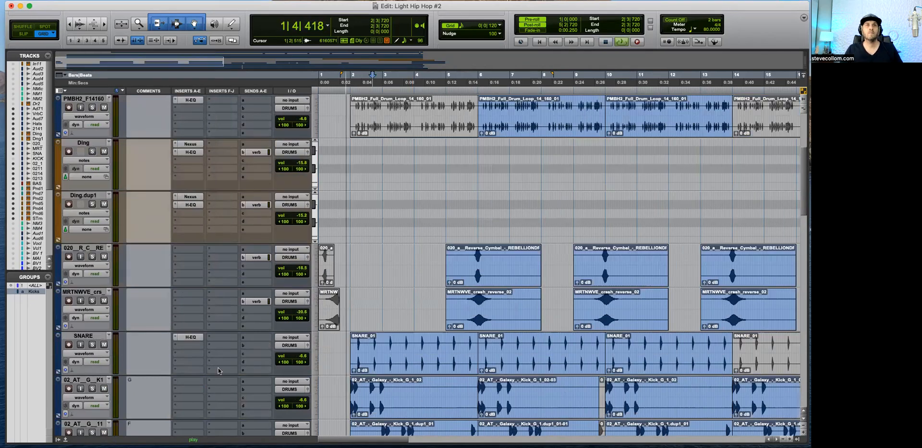
pyautogui.click(191, 337)
pyautogui.moveTo(456, 159); pyautogui.dragTo(443, 160)
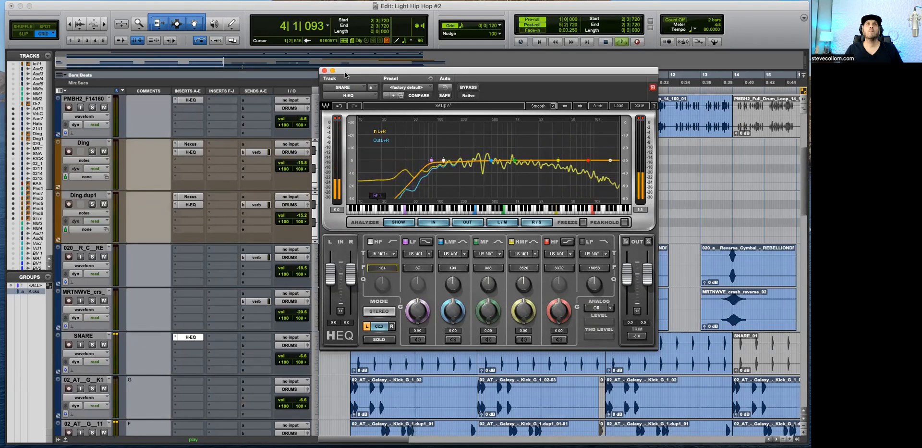
pyautogui.click(140, 314)
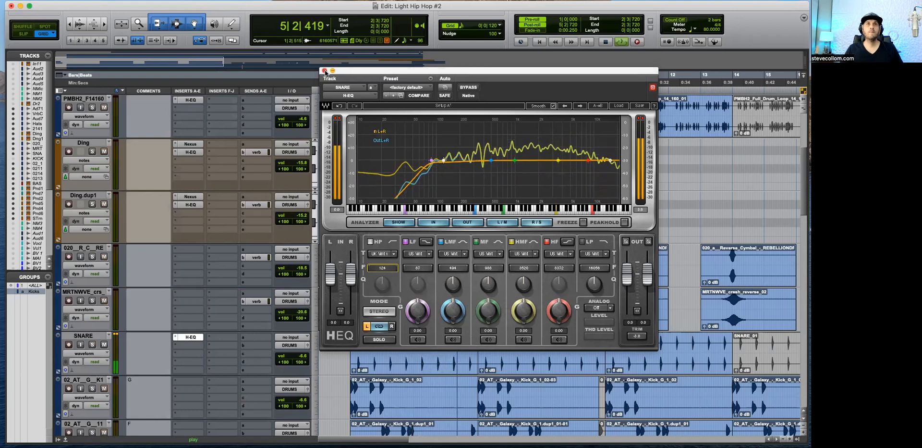
pyautogui.click(191, 337)
# Step: Copy the H-EQ to the MRTNWVE_crs and 020__R_C_RE tracks and open both instances
pyautogui.scroll(-3, 426, 302)
pyautogui.press('r')
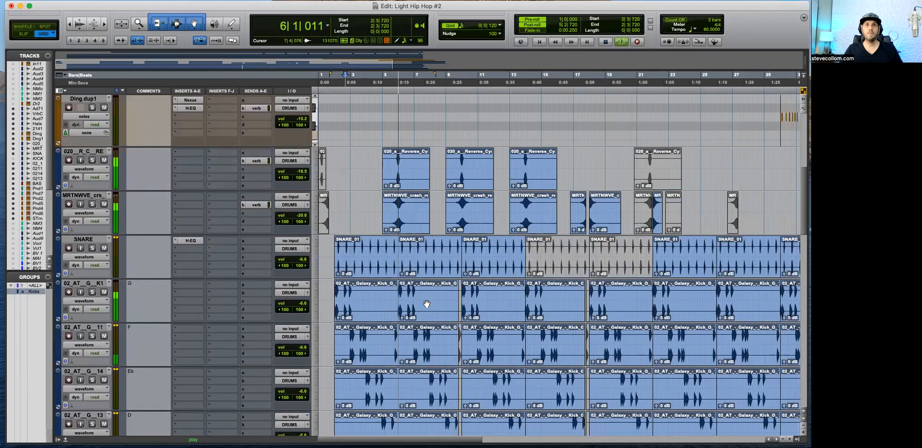
pyautogui.press('t')
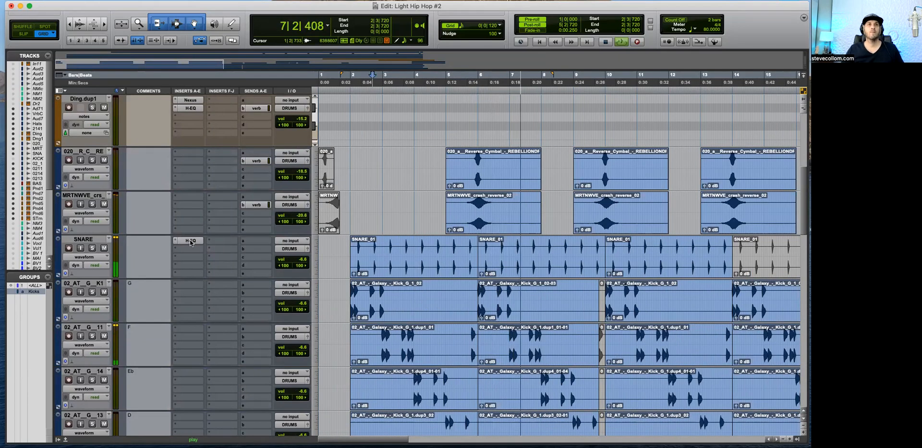
pyautogui.moveTo(194, 197); pyautogui.dragTo(194, 152)
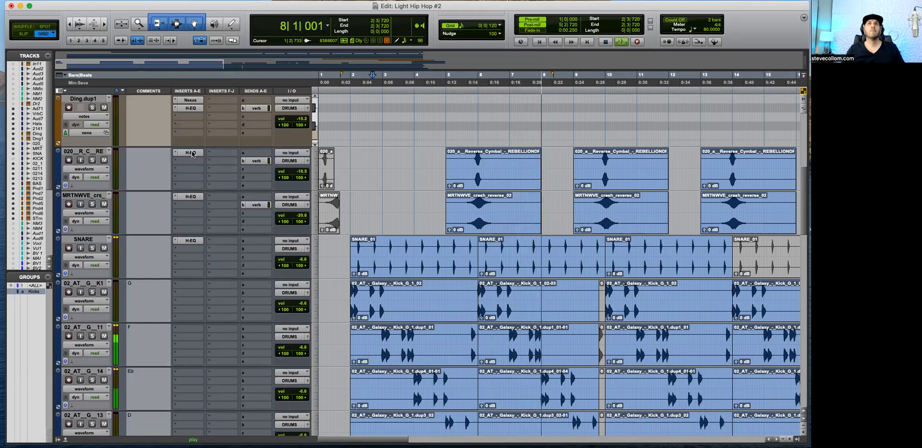
pyautogui.click(194, 153)
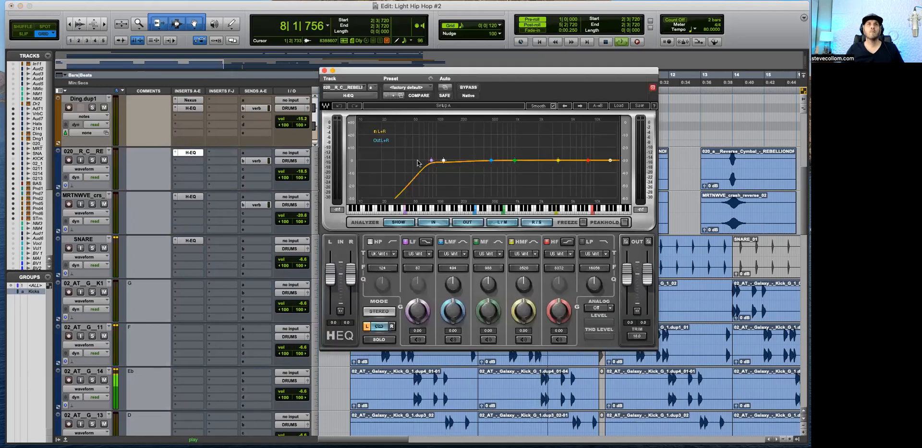
pyautogui.click(324, 71)
pyautogui.click(191, 152)
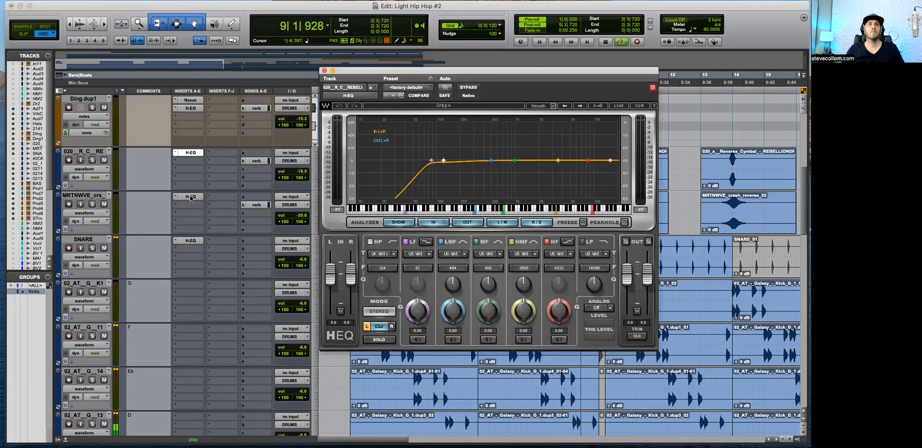
pyautogui.click(191, 197)
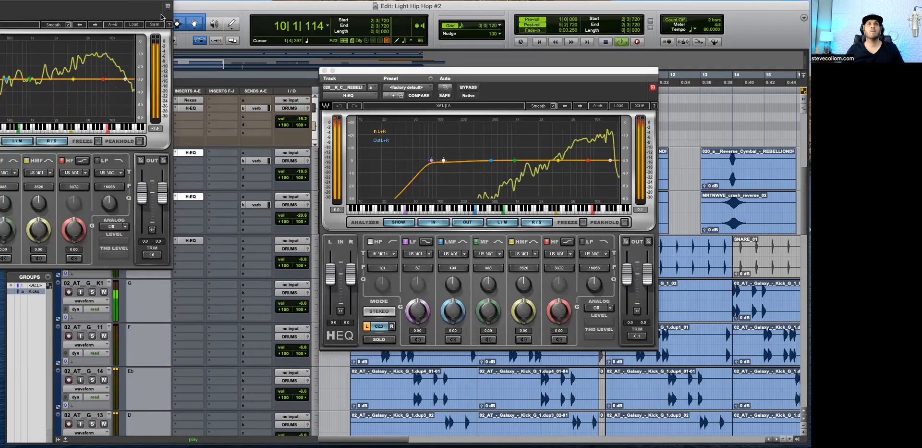
# Step: Raise the H-EQ high-pass frequency on 020__R_C_RE, and set the one on MRTNWVE_crs to 226 Hz
pyautogui.moveTo(444, 159); pyautogui.dragTo(467, 160)
pyautogui.click(325, 70)
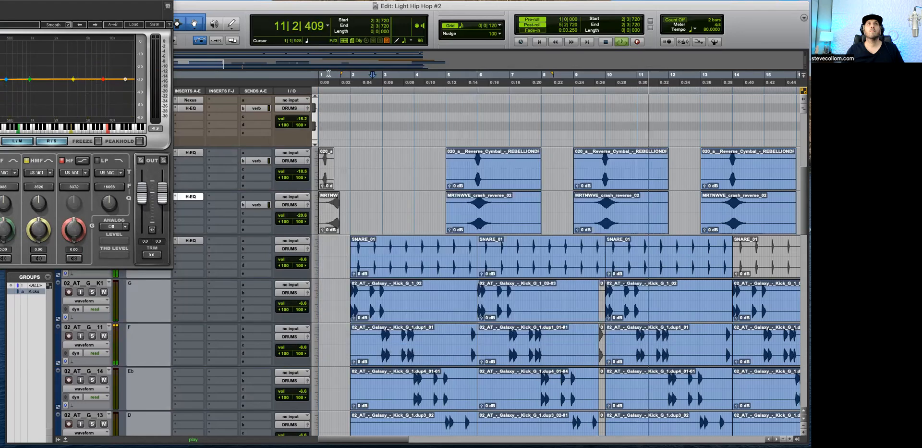
pyautogui.moveTo(48, 1); pyautogui.dragTo(318, 56)
pyautogui.moveTo(229, 134); pyautogui.dragTo(249, 133)
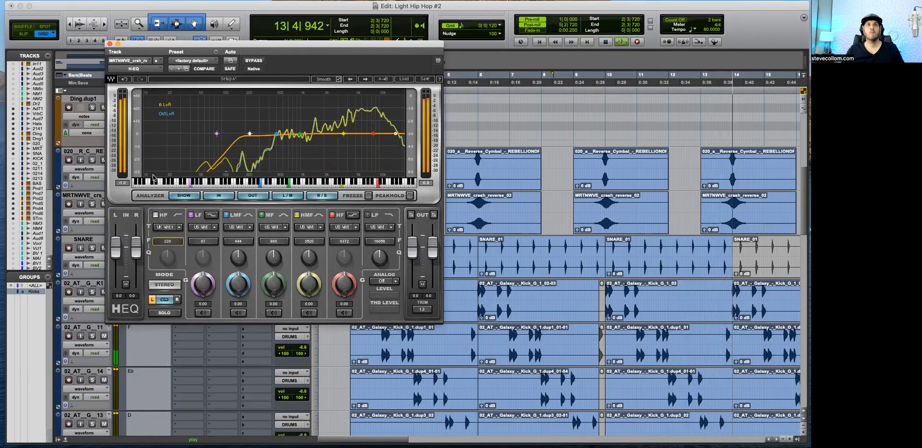
pyautogui.click(110, 42)
# Step: Copy the H-EQ insert from Audio 7 to the Hats track while playing from 4|2|000
pyautogui.scroll(5, 409, 263)
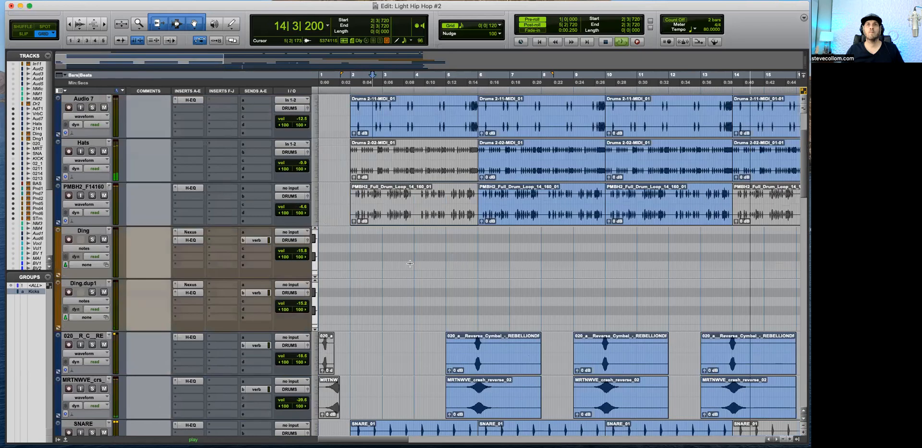
pyautogui.scroll(2, 361, 253)
pyautogui.press('r')
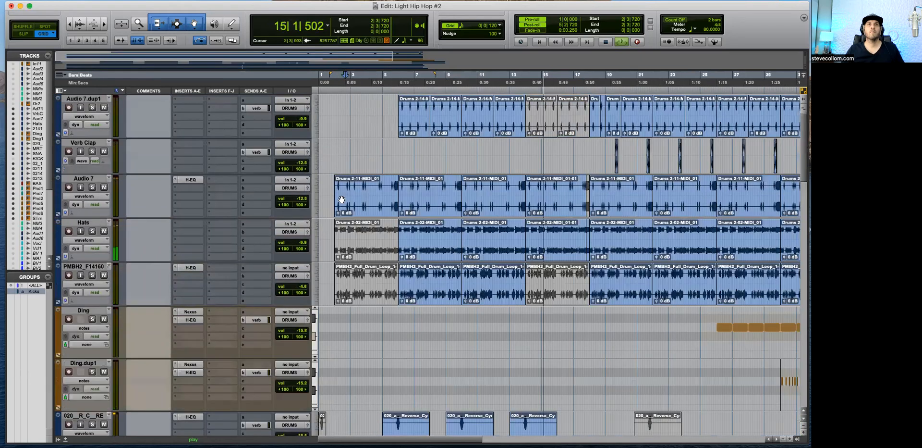
pyautogui.click(370, 187)
pyautogui.press('t')
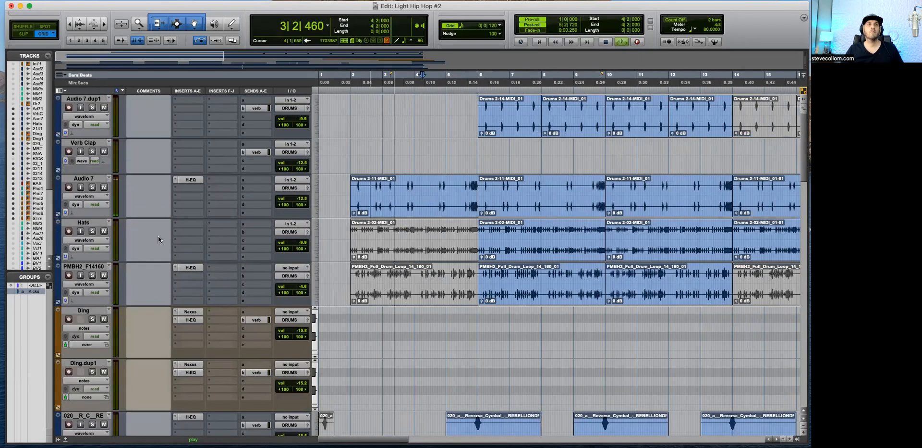
pyautogui.moveTo(189, 179); pyautogui.dragTo(188, 224)
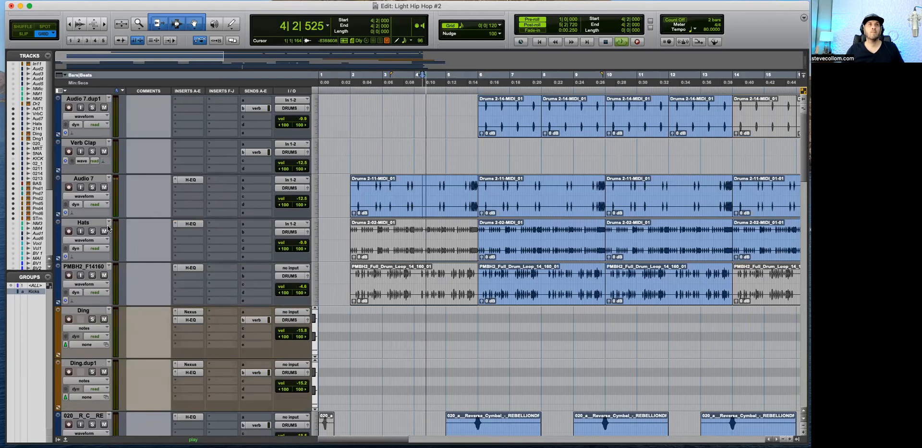
# Step: Solo Hats, play from 7|4|240, and set its H-EQ high-pass frequency to 568 Hz
pyautogui.press('space')
pyautogui.click(535, 234)
pyautogui.press('space')
pyautogui.click(92, 231)
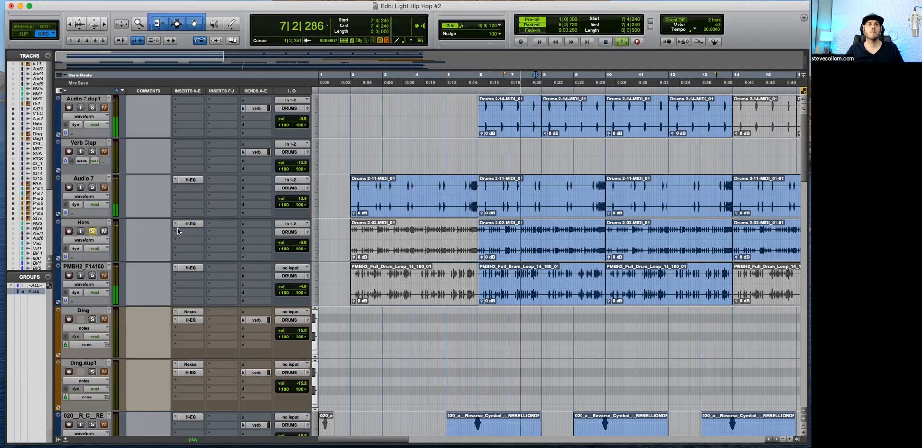
pyautogui.click(179, 225)
pyautogui.moveTo(456, 160); pyautogui.dragTo(495, 160)
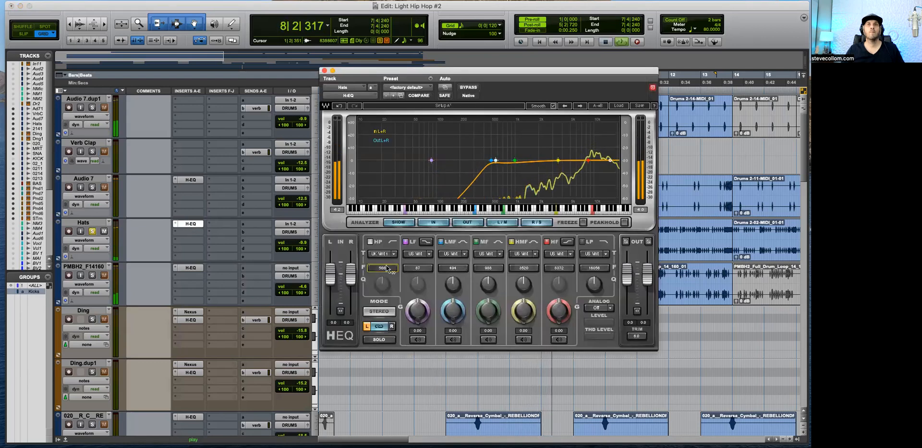
# Step: Unsolo Hats and copy the H-EQ insert from Audio 7 to the Audio 7.dup1 track
pyautogui.click(324, 70)
pyautogui.click(92, 231)
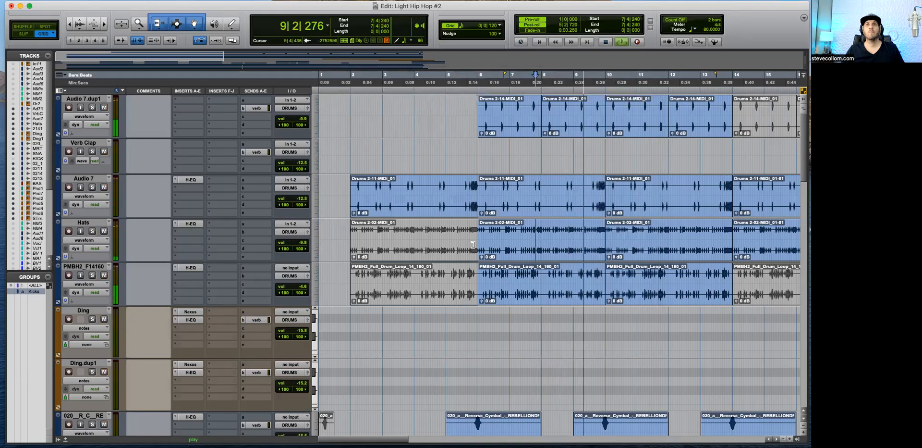
pyautogui.click(92, 108)
pyautogui.click(92, 107)
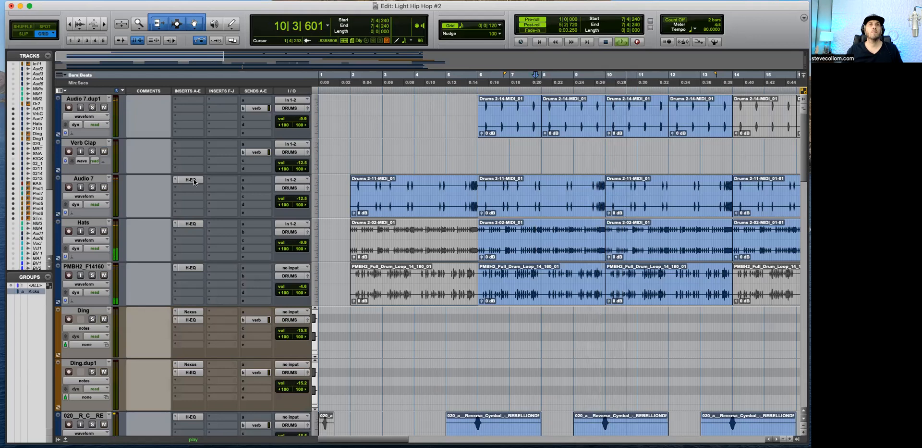
pyautogui.moveTo(194, 180); pyautogui.dragTo(192, 100)
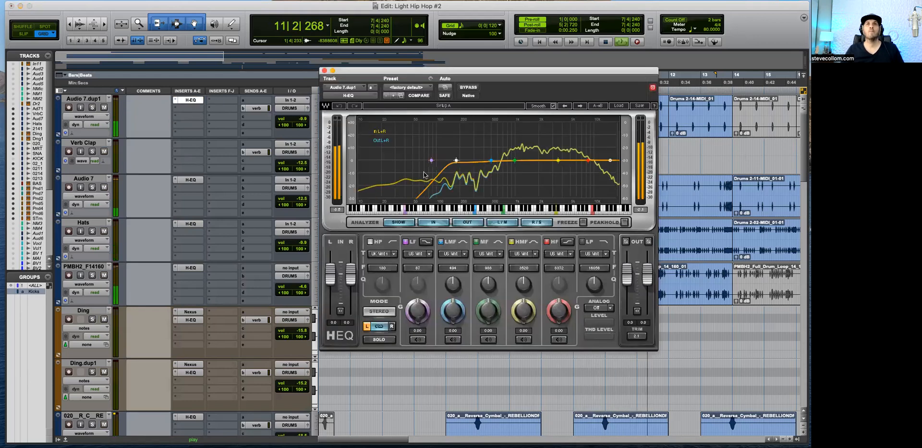
pyautogui.press('space')
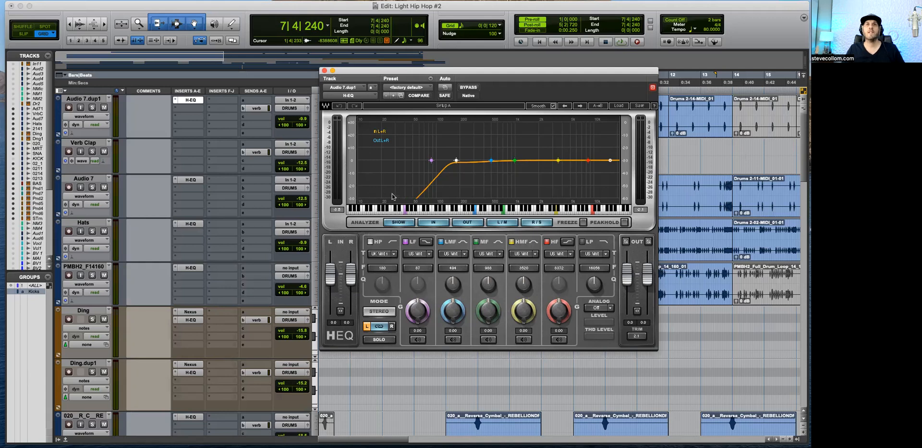
# Step: Solo Audio 7.dup1 and play from 12|2|840 to check its signal in the H-EQ analyzer
pyautogui.click(679, 105)
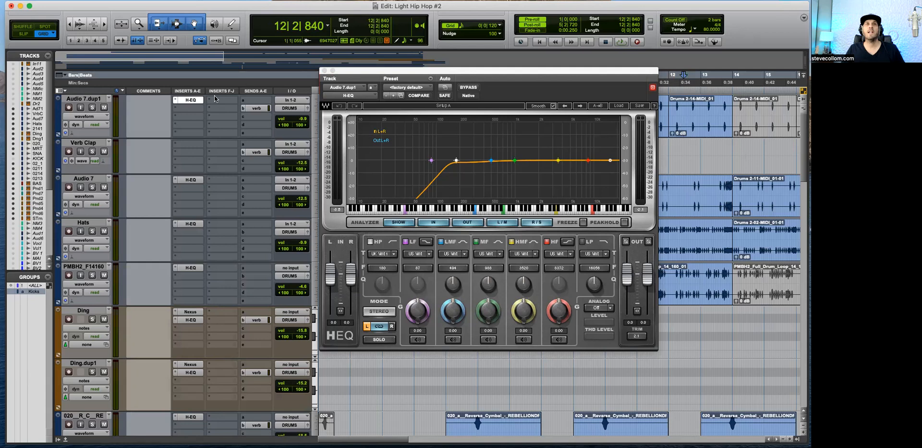
pyautogui.click(93, 109)
pyautogui.press('space')
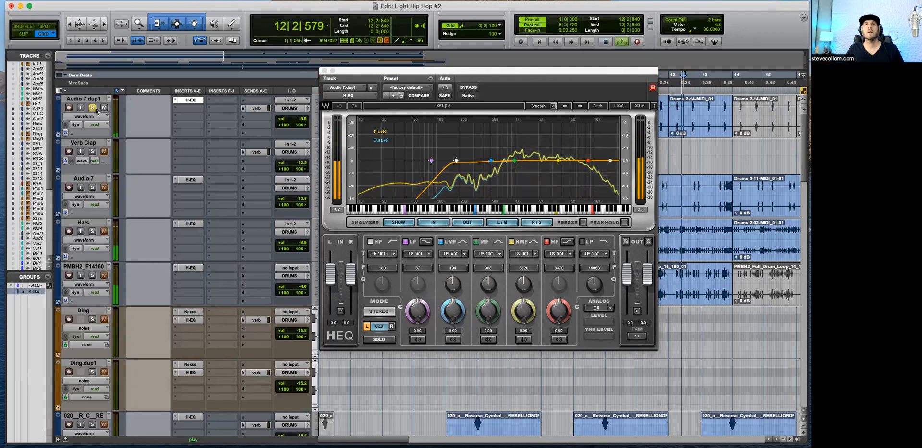
pyautogui.press('space')
pyautogui.click(324, 71)
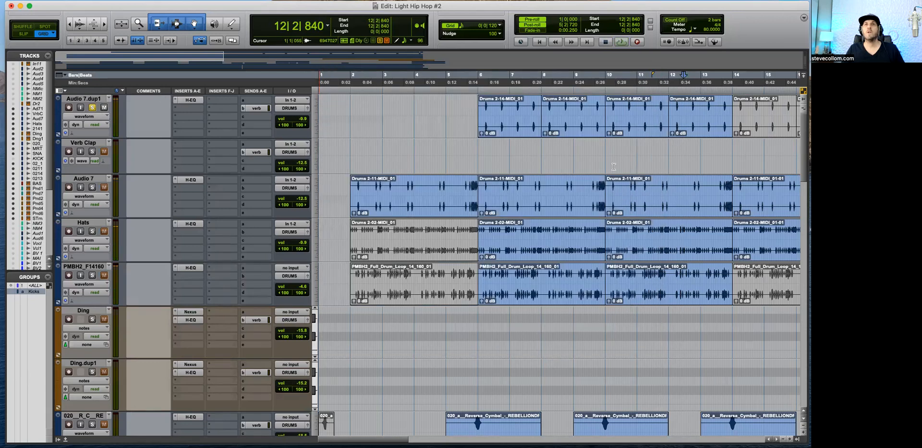
# Step: Copy the H-EQ insert from Audio 7.dup1 to Verb Clap, solo Verb Clap and open the new instance
pyautogui.press('super+bracketleft')
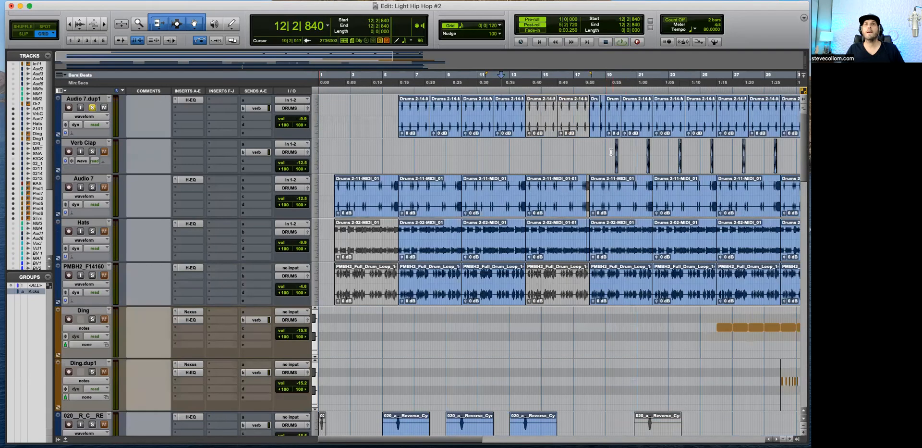
pyautogui.press('super+bracketright')
pyautogui.press('super+bracketright')
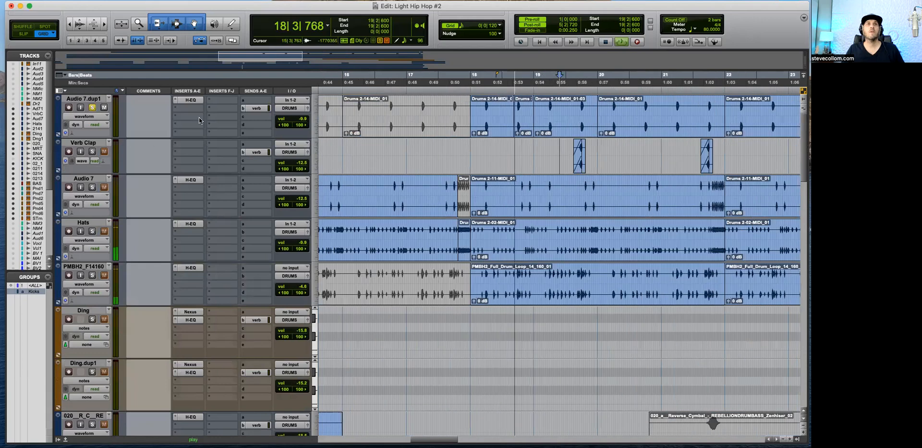
pyautogui.moveTo(191, 100); pyautogui.dragTo(190, 143)
pyautogui.click(93, 151)
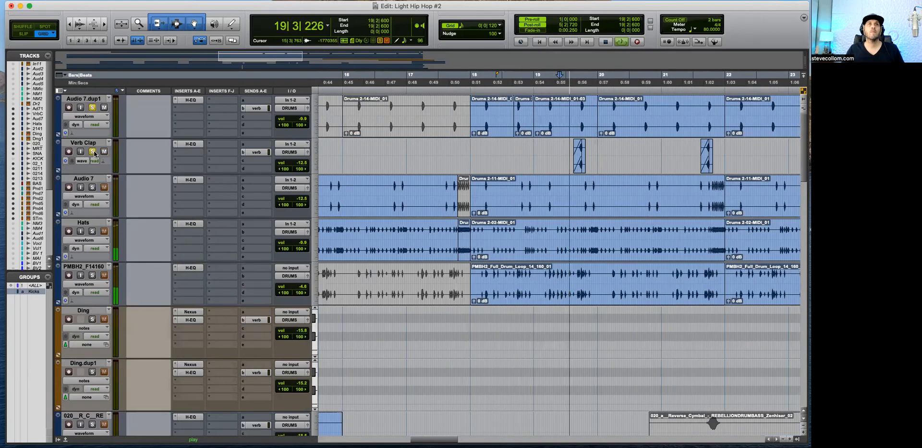
pyautogui.click(191, 143)
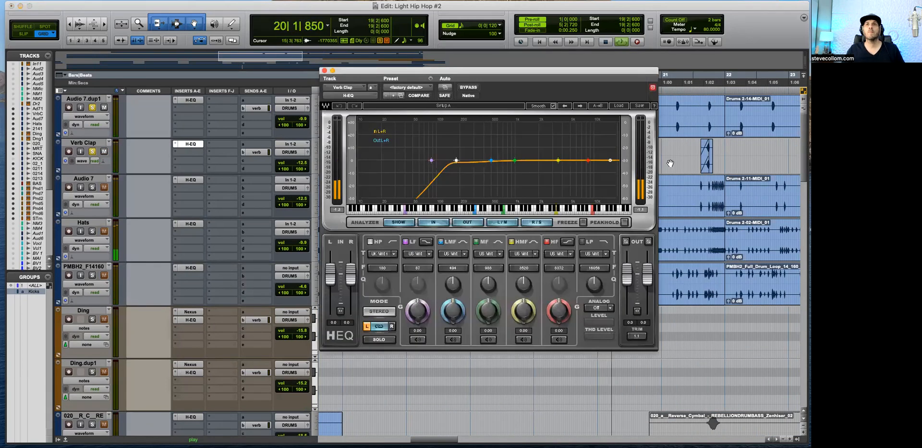
# Step: Play the Verb Clap track from 21|4|840 and check its spectrum against the H-EQ high-pass curve
pyautogui.press('space')
pyautogui.click(721, 151)
pyautogui.press('space')
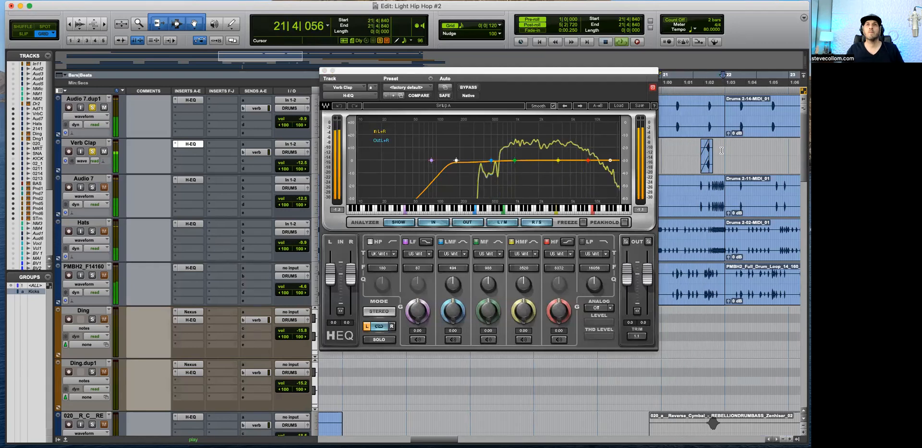
pyautogui.press('space')
pyautogui.click(326, 71)
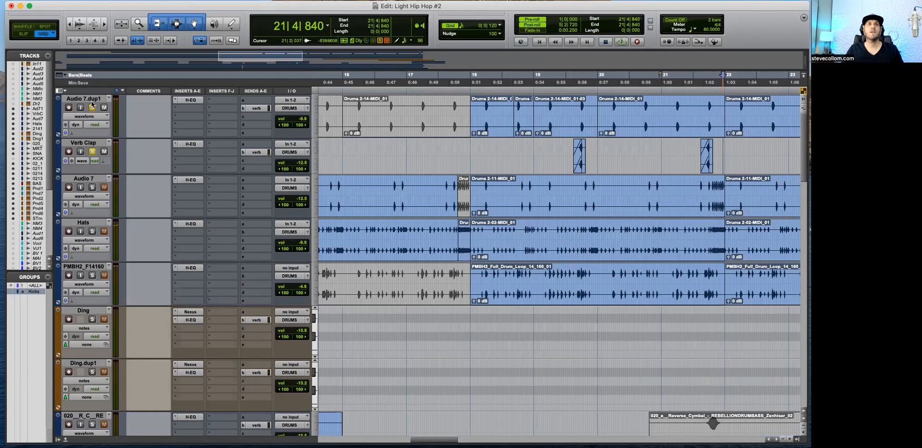
# Step: Solo the Ding track from 26|2|360 and check its existing H-EQ high-pass filter during playback
pyautogui.press('super+bracketleft')
pyautogui.press('super+bracketleft')
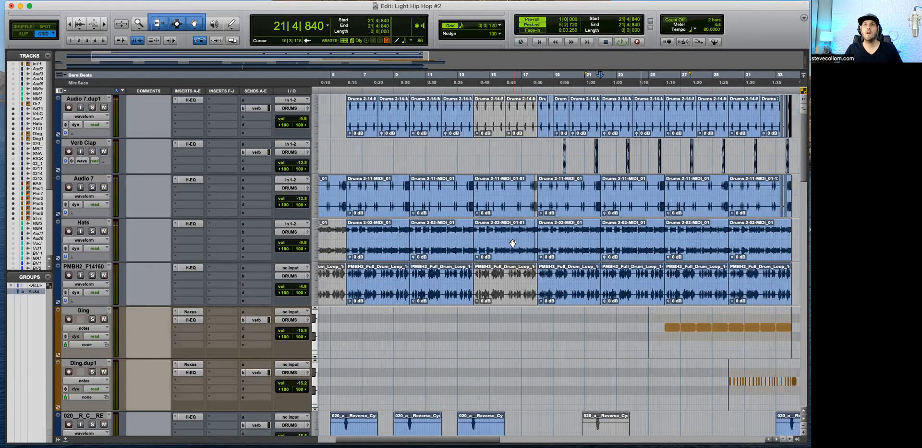
pyautogui.scroll(-3, 602, 231)
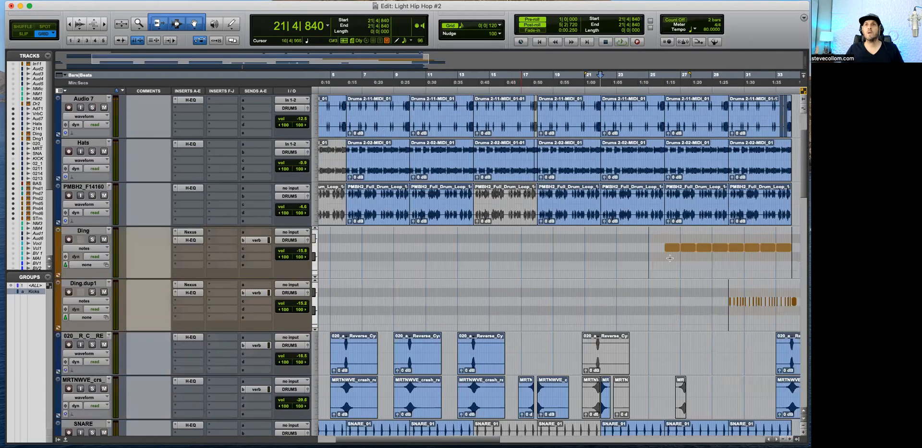
pyautogui.click(670, 257)
pyautogui.press('space')
pyautogui.click(93, 239)
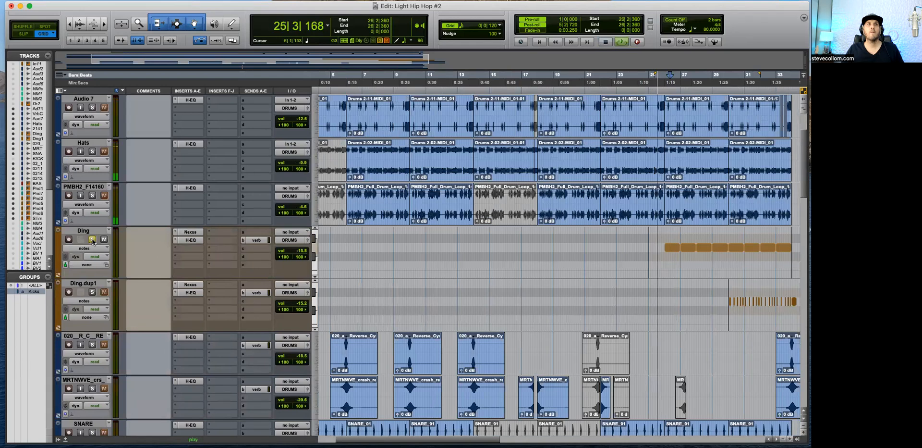
pyautogui.click(190, 241)
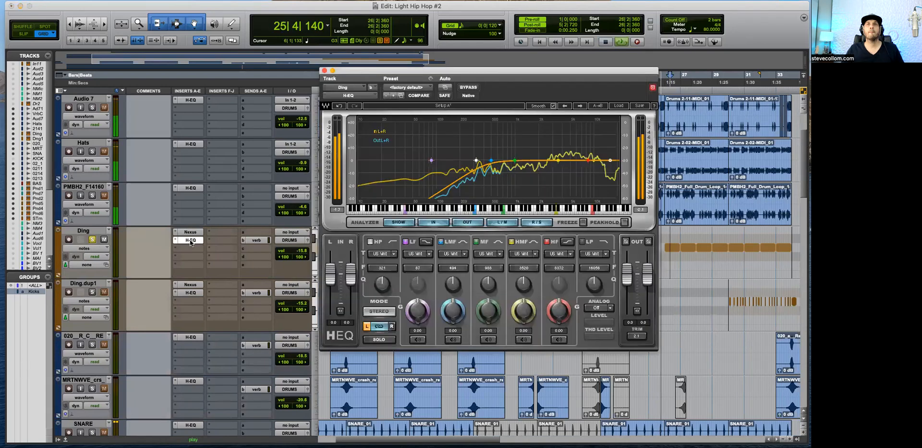
pyautogui.click(325, 71)
# Step: Solo Ding.dup1 instead of Ding, play from 30|1|120 and check its H-EQ high-pass filter
pyautogui.click(93, 292)
pyautogui.click(92, 239)
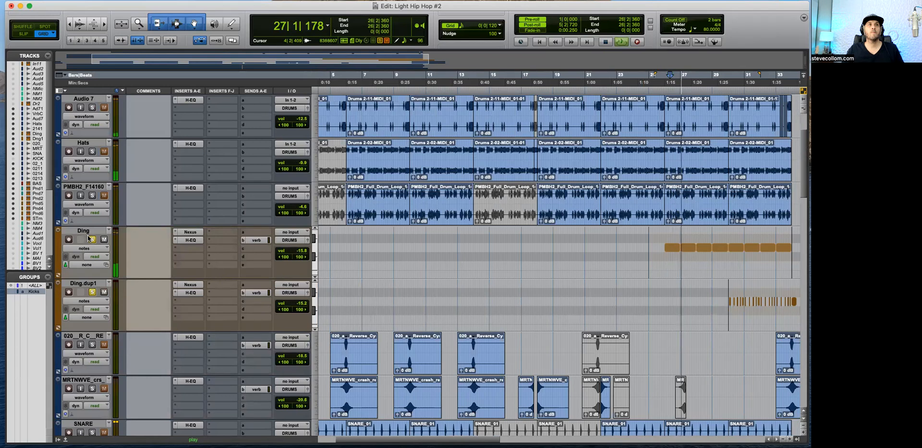
pyautogui.click(728, 287)
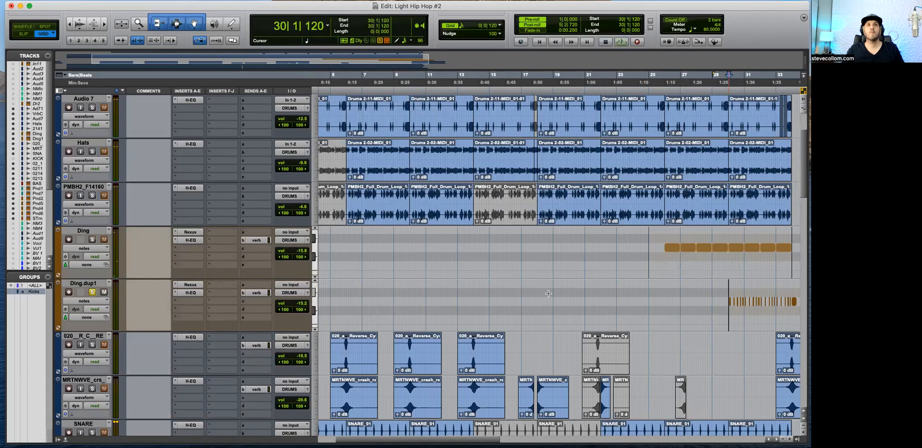
pyautogui.click(190, 291)
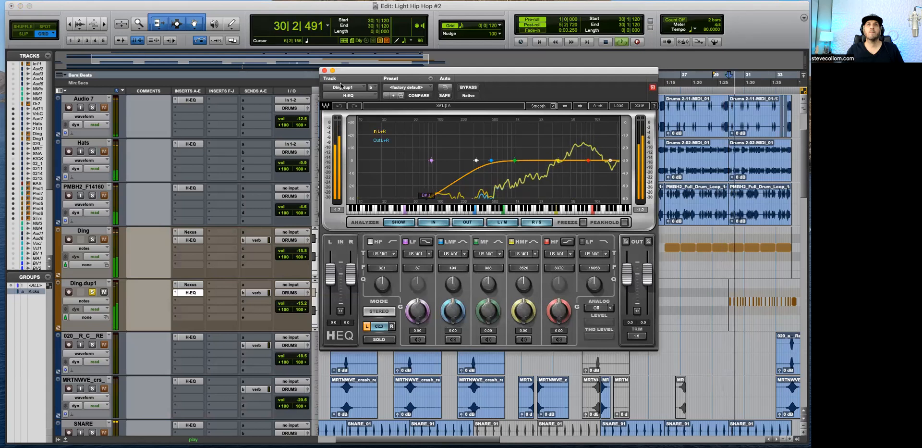
pyautogui.click(324, 71)
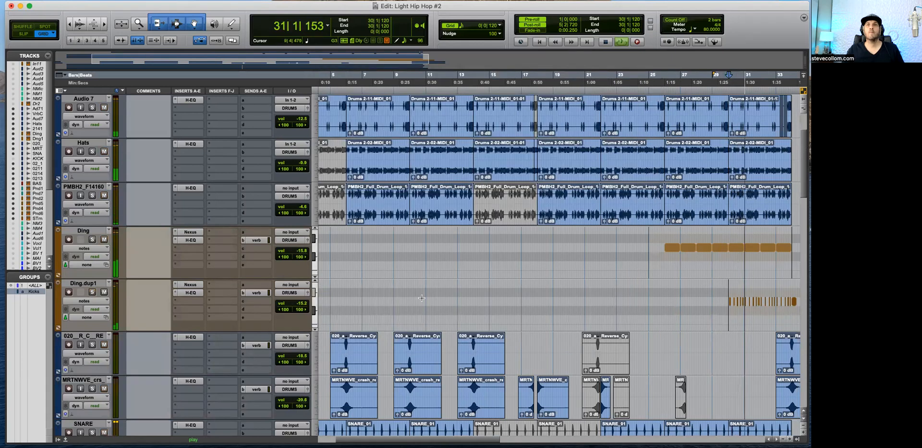
# Step: Check the existing H-EQ high-pass filter on the SNARE track during full playback
pyautogui.scroll(-2, 421, 297)
pyautogui.press('r')
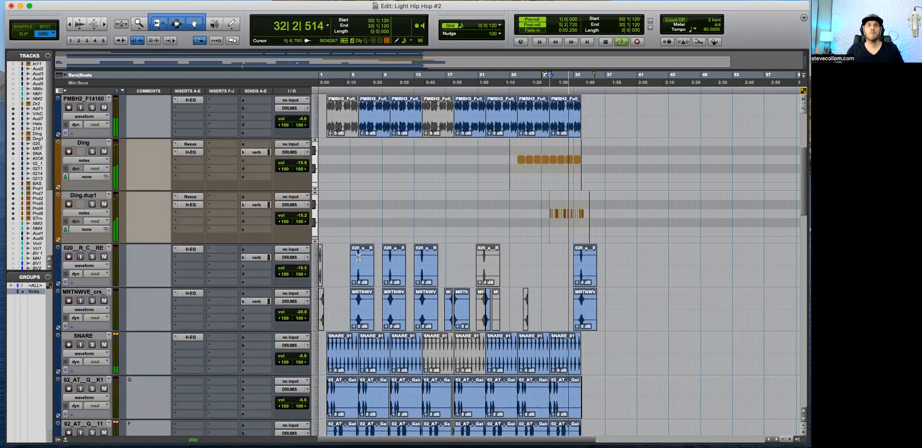
pyautogui.scroll(-3, 350, 259)
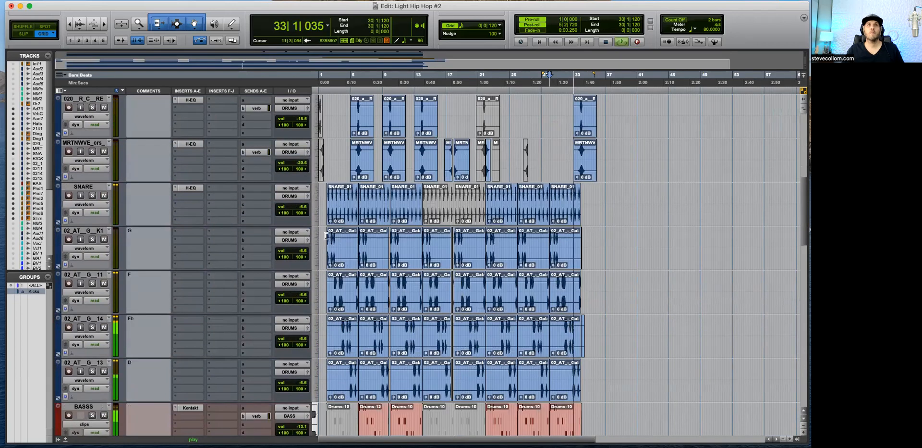
pyautogui.click(190, 188)
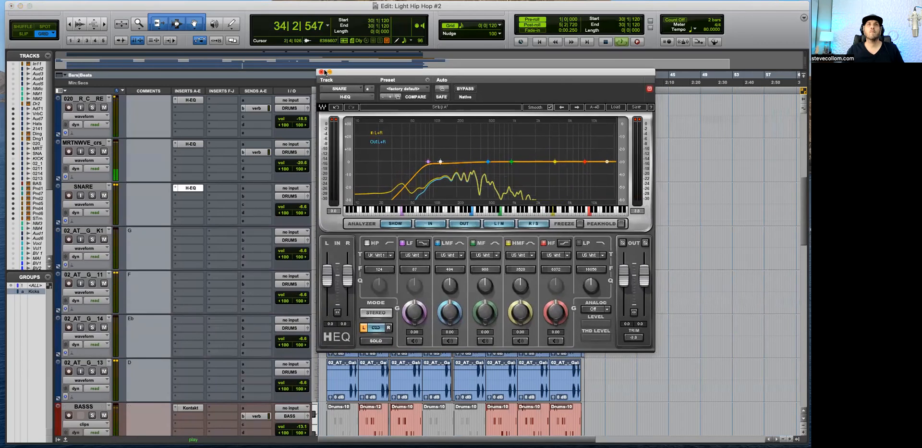
pyautogui.click(325, 70)
# Step: Solo Piiano.dup1 from 2|3|360 and set its H-EQ high-pass filter to 206 Hz with a higher Q
pyautogui.scroll(-5, 529, 251)
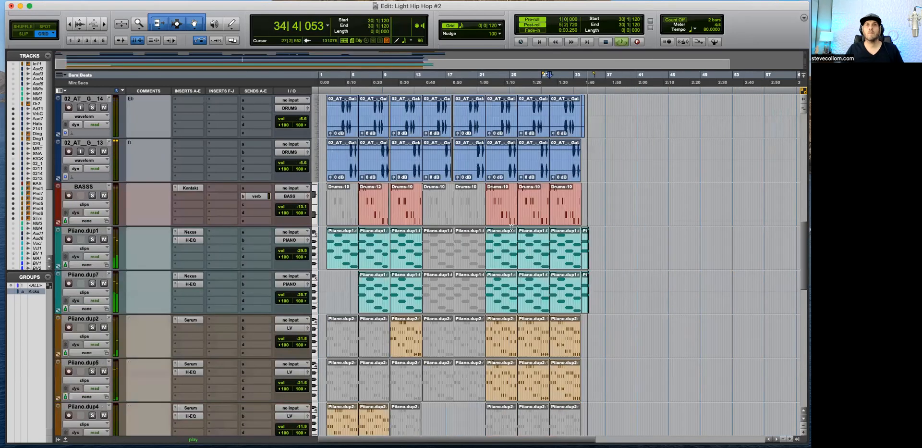
pyautogui.click(331, 275)
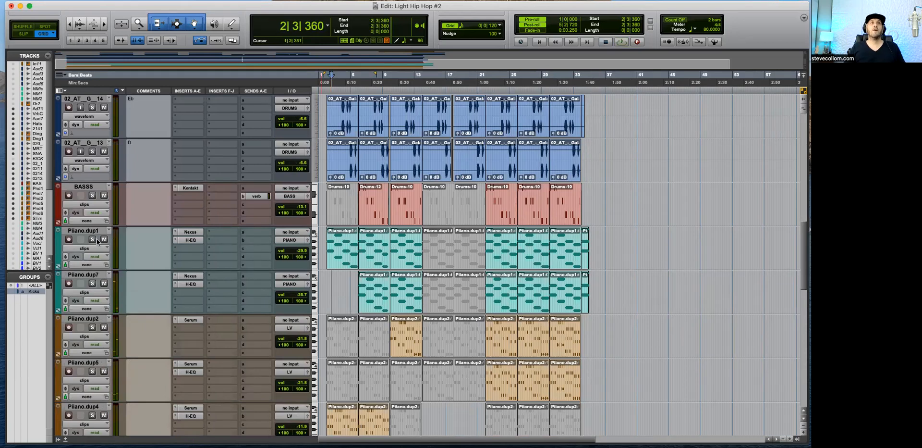
pyautogui.press('t')
pyautogui.press('space')
pyautogui.press('r')
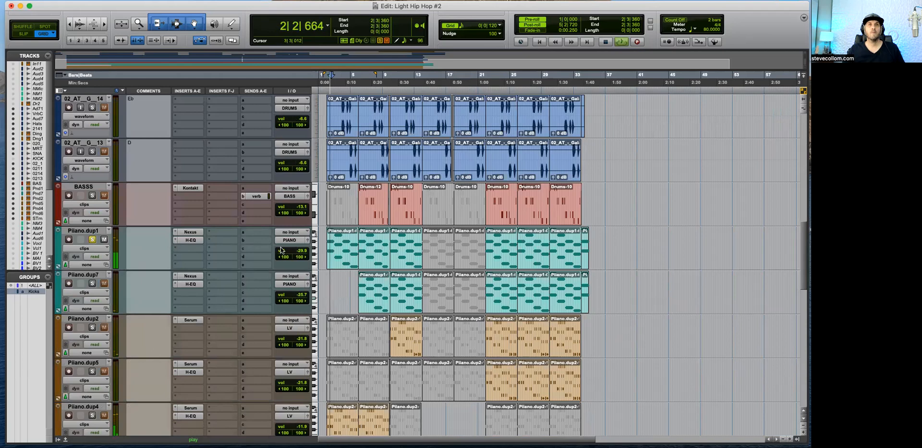
pyautogui.click(191, 240)
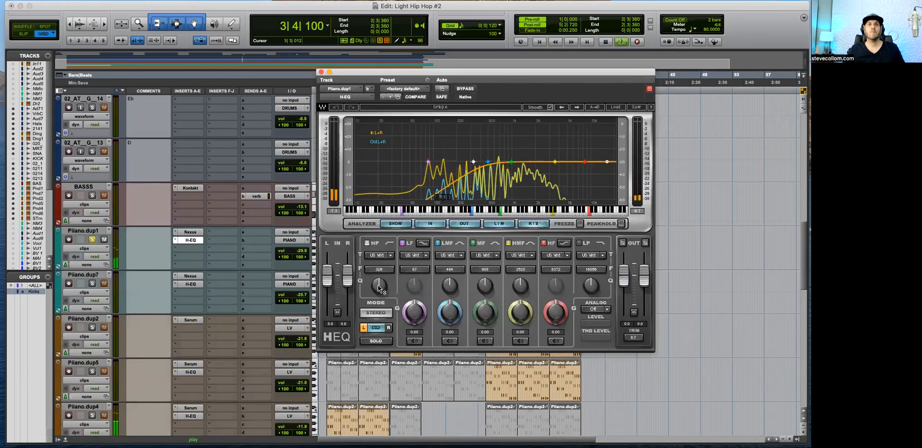
pyautogui.moveTo(379, 286)
pyautogui.mouseDown()
pyautogui.moveTo(379, 312)
pyautogui.moveTo(386, 283)
pyautogui.mouseUp()
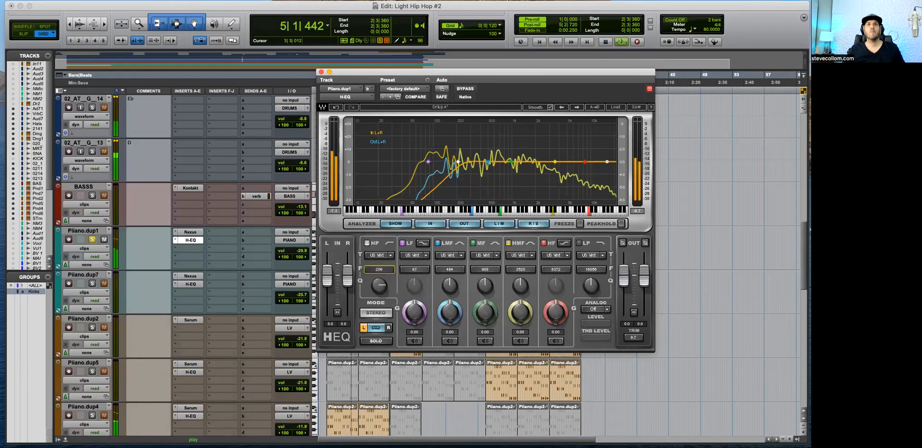
pyautogui.click(321, 72)
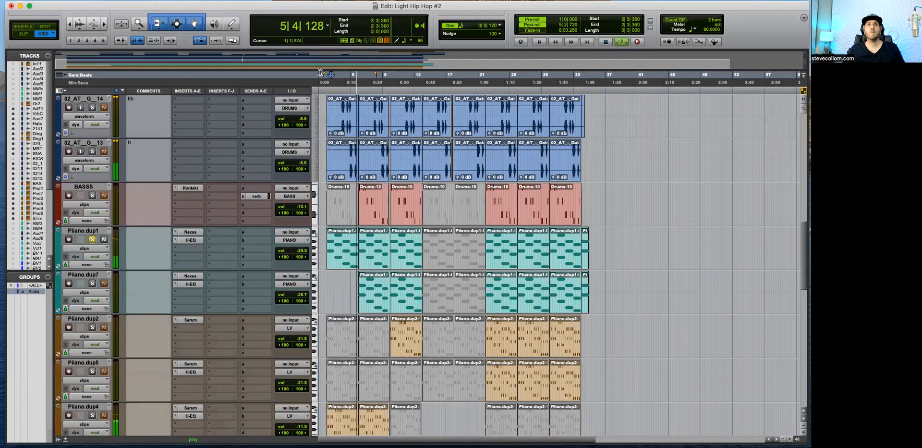
# Step: Solo Piiano.dup7 in place of Piiano.dup1 and adjust the high-pass frequency of its H-EQ
pyautogui.click(92, 239)
pyautogui.click(92, 283)
pyautogui.click(191, 284)
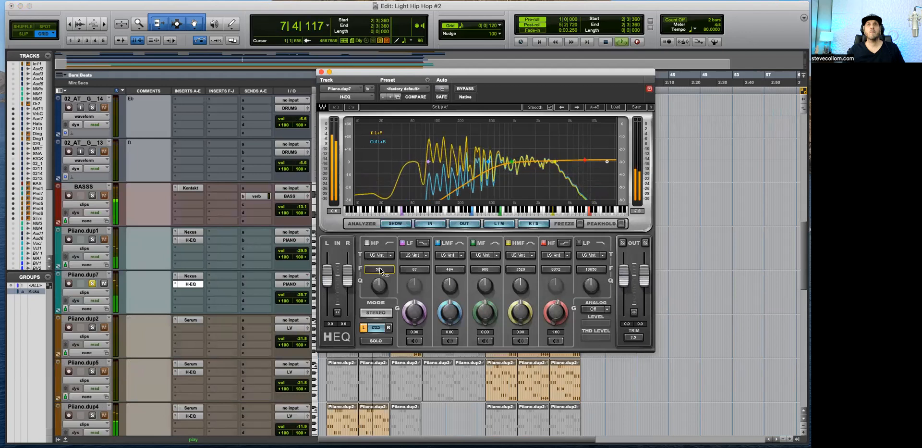
pyautogui.click(321, 72)
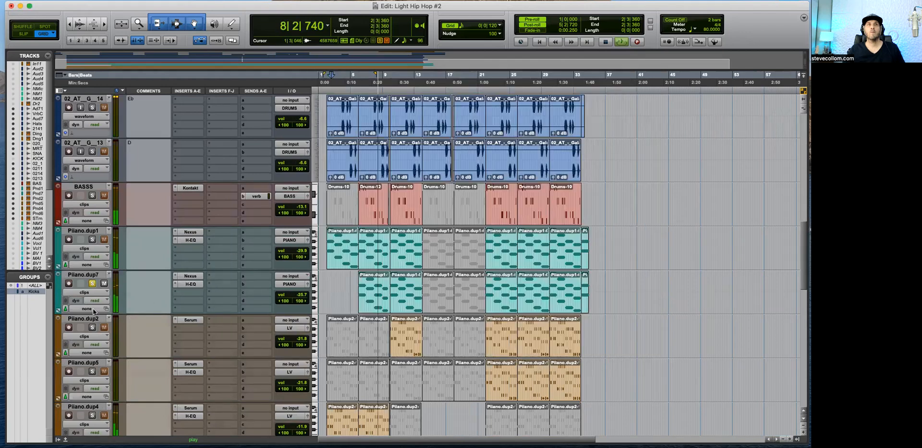
# Step: Copy the verb send from BASSS to Piiano.dup7 and close its send window
pyautogui.moveTo(257, 196); pyautogui.dragTo(261, 283)
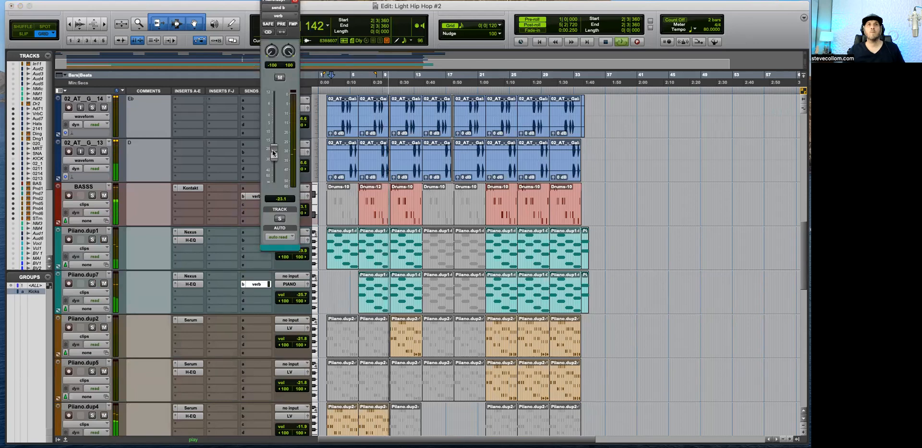
pyautogui.click(295, 1)
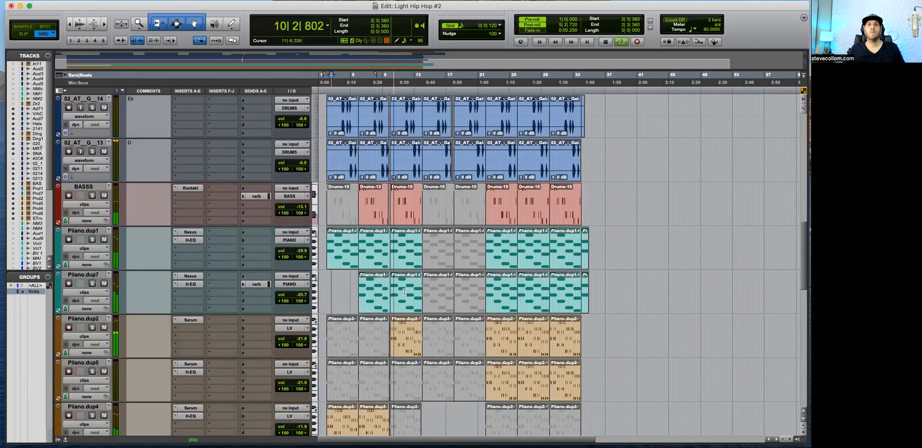
pyautogui.scroll(-1, 405, 292)
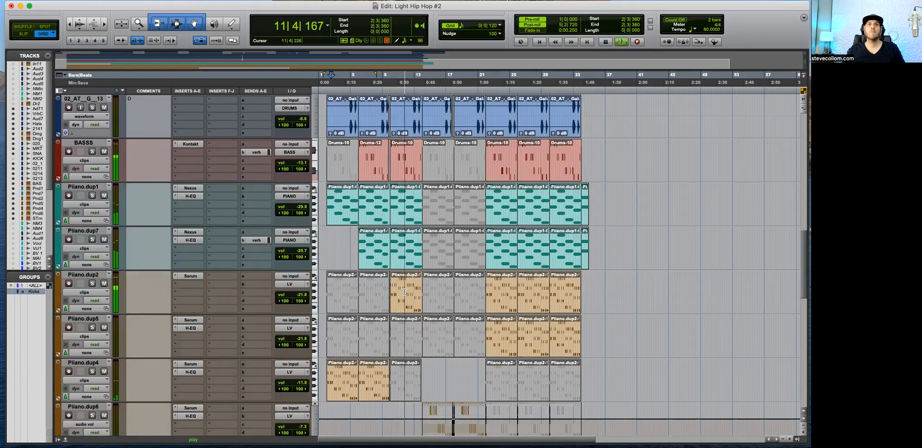
# Step: Lower the volume of the four grouped kick tracks to -10.6 dB and zoom in on the timeline
pyautogui.scroll(-3, 405, 292)
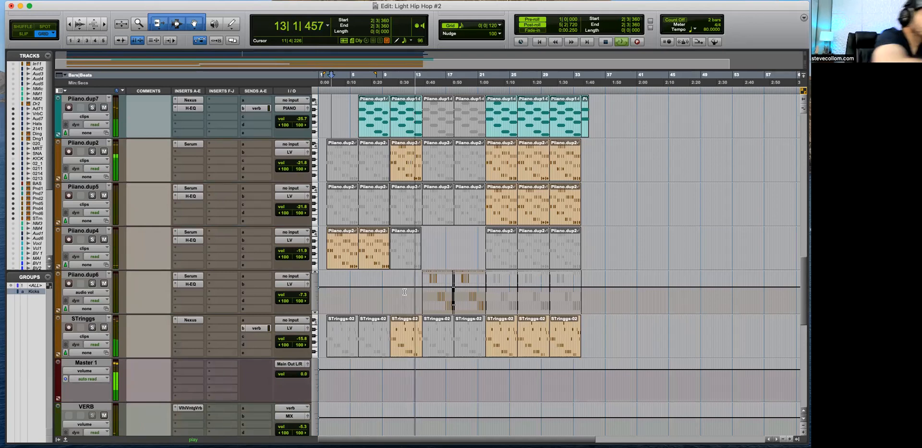
pyautogui.scroll(-3, 404, 313)
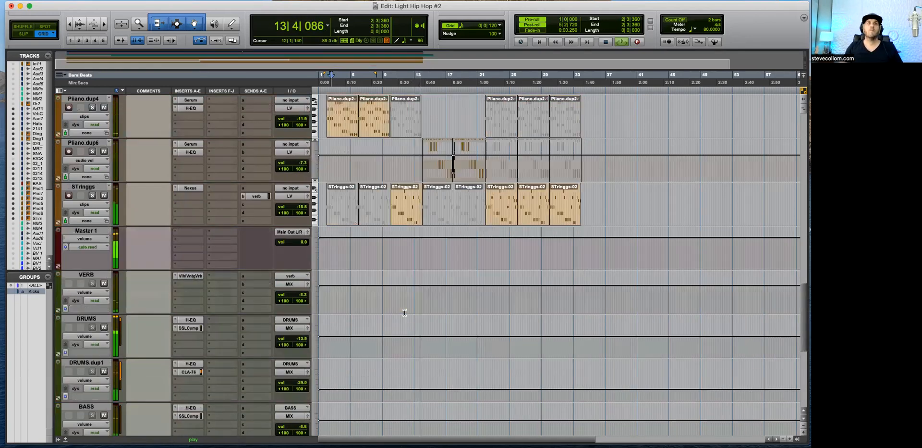
pyautogui.scroll(15, 405, 312)
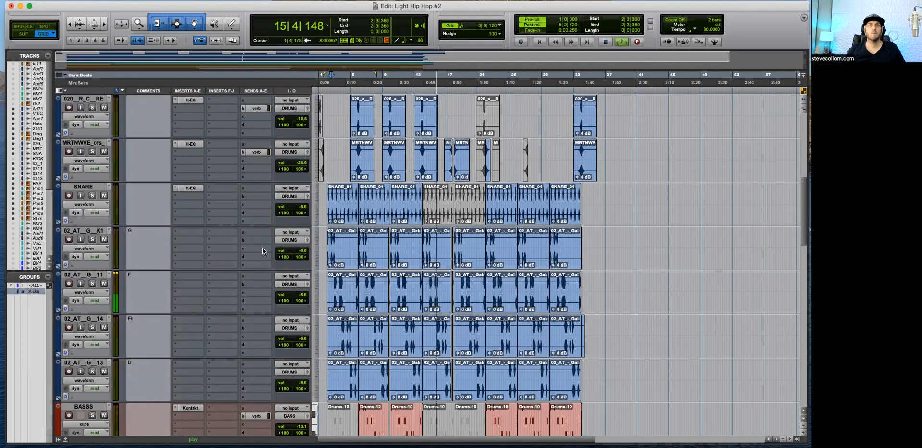
pyautogui.click(91, 231)
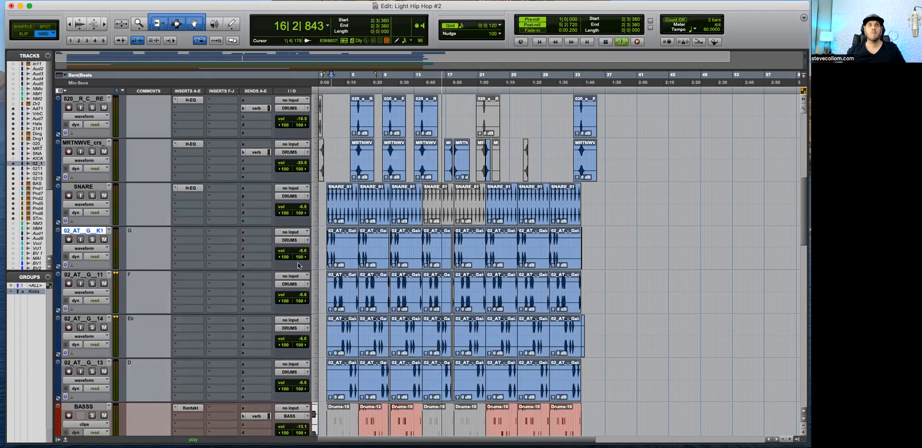
pyautogui.moveTo(302, 251); pyautogui.dragTo(306, 256)
pyautogui.press('t')
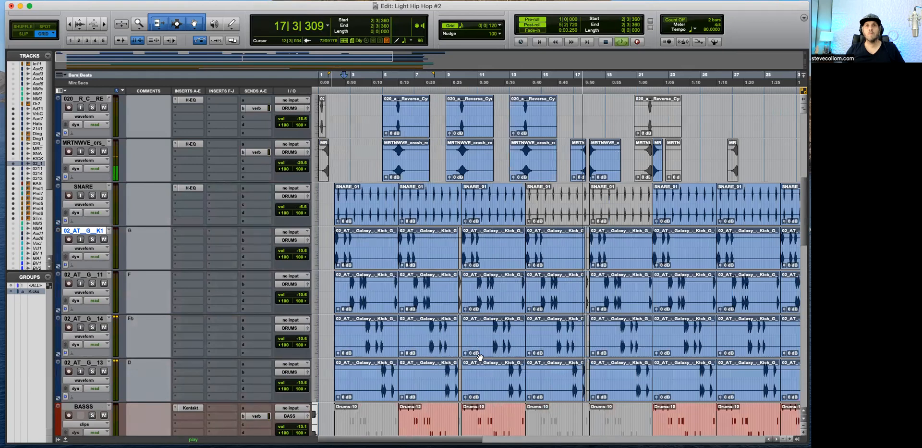
# Step: Mute the MRTNWVE crash clip starting at bar 18 and replay the transition from 17|3|360
pyautogui.hscroll(4, 480, 358)
pyautogui.scroll(3, 484, 303)
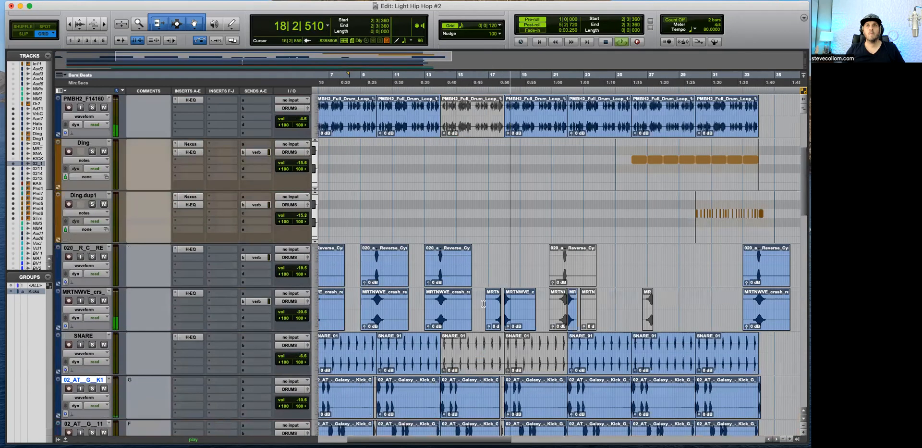
pyautogui.click(519, 318)
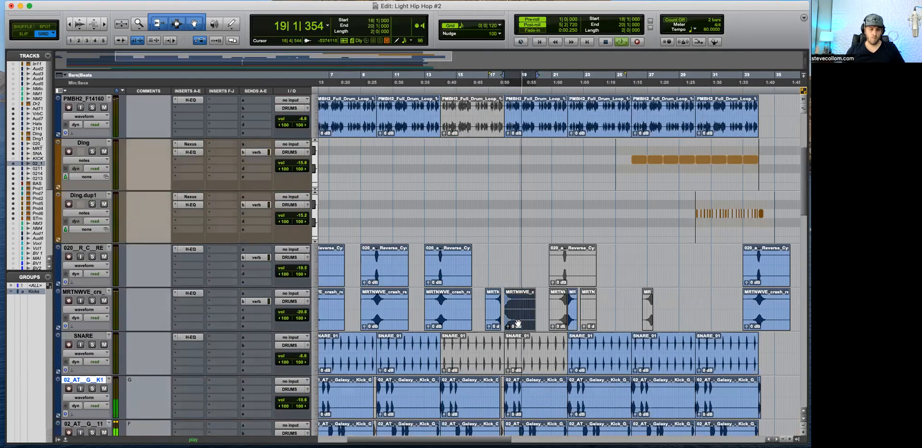
pyautogui.press('super+m')
pyautogui.click(497, 252)
pyautogui.press('space')
pyautogui.press('space')
pyautogui.press('super+]')
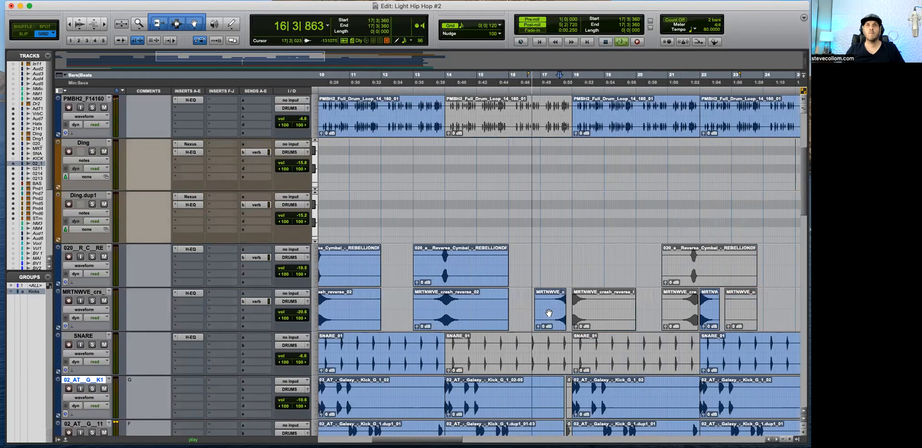
# Step: Listen to the transition into bar 18 from 17|3|720 while inspecting the crash, VERB and bus tracks
pyautogui.scroll(-10, 549, 312)
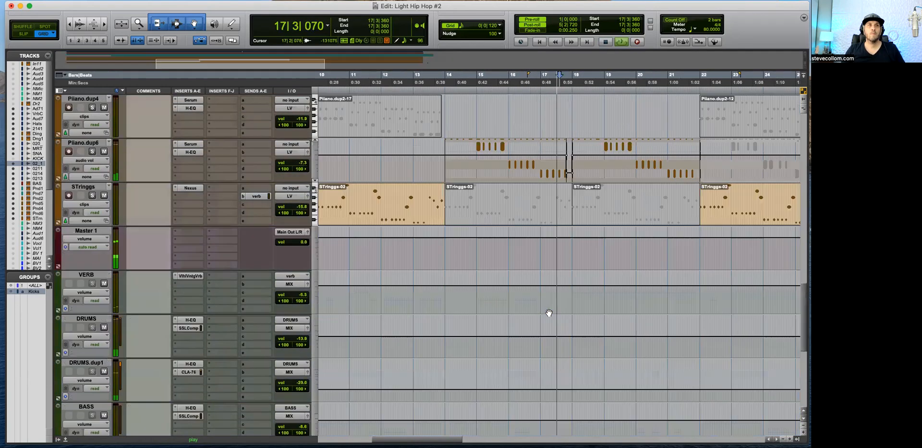
pyautogui.scroll(-6, 549, 312)
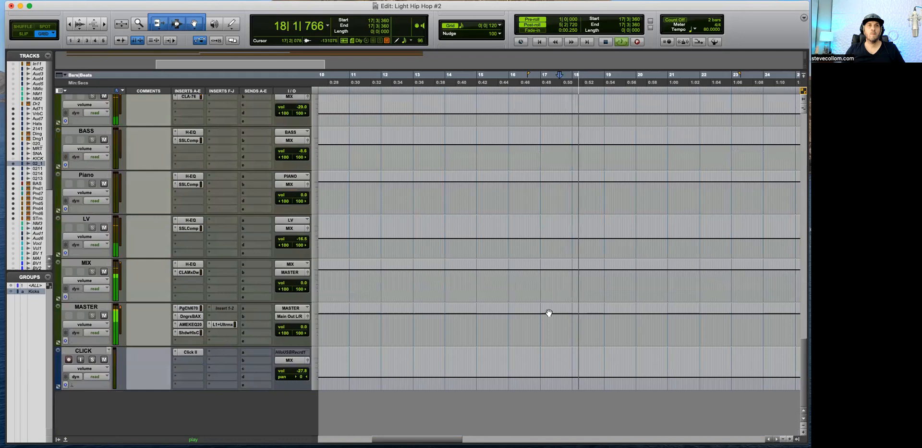
pyautogui.scroll(15, 549, 313)
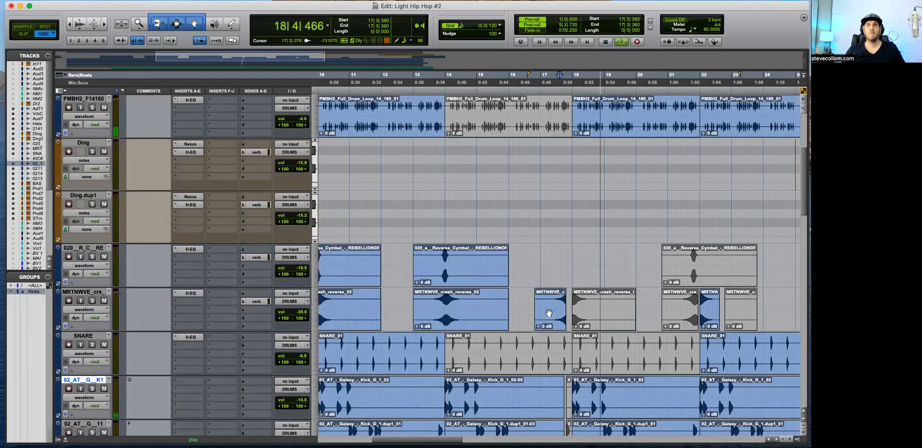
pyautogui.press('space')
pyautogui.press('super+bracketright')
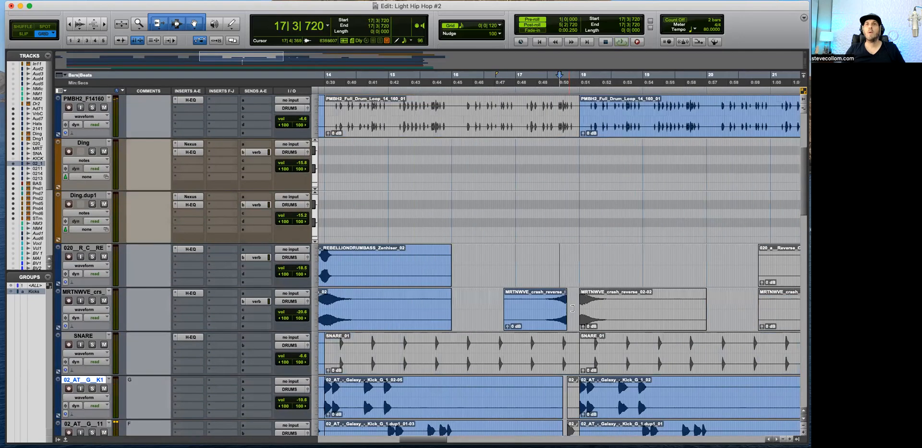
pyautogui.press('super+bracketright')
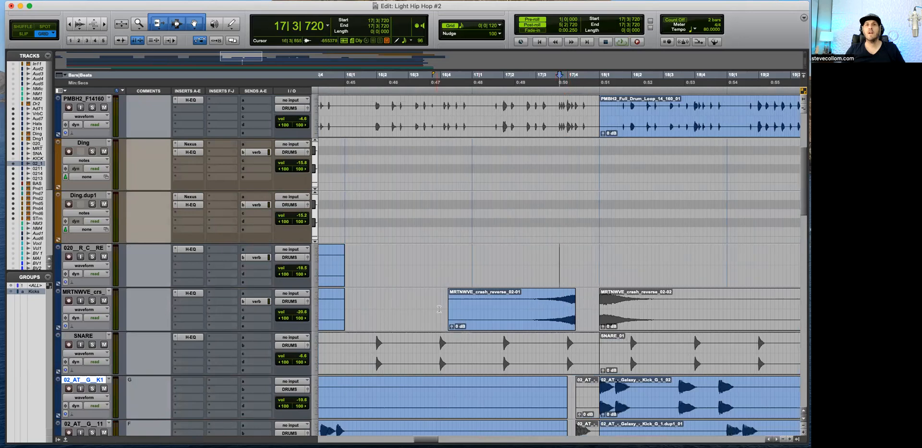
pyautogui.scroll(-10, 570, 320)
pyautogui.scroll(-10, 570, 319)
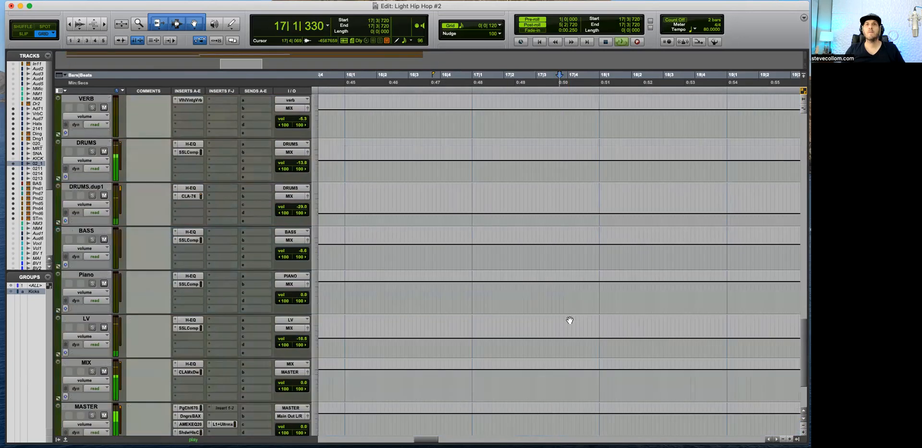
# Step: Draw a falling volume automation ramp on VERB from about 17|4|360 to 18|1|000, restoring the original level at bar 18
pyautogui.scroll(3, 568, 318)
pyautogui.press('super+bracketright')
pyautogui.moveTo(599, 248); pyautogui.dragTo(619, 265)
pyautogui.press('space')
pyautogui.click(640, 268)
pyautogui.keyDown('alt'); pyautogui.click(621, 268); pyautogui.keyUp('alt')
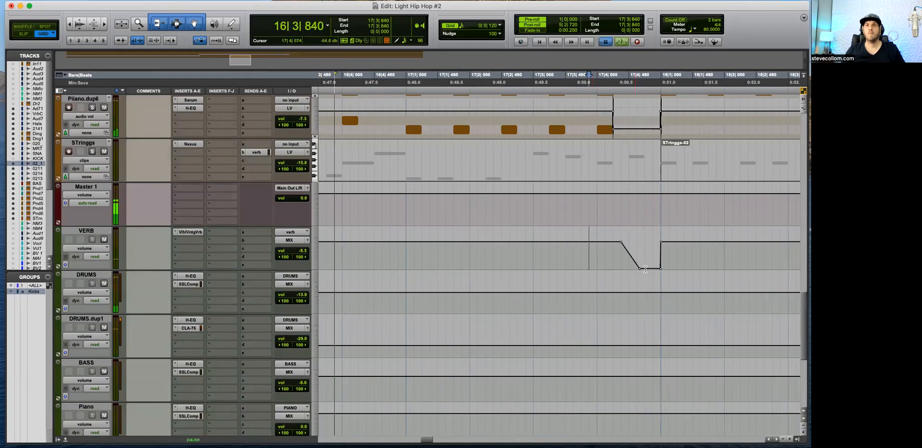
pyautogui.click(589, 259)
pyautogui.keyDown('alt'); pyautogui.click(639, 268); pyautogui.keyUp('alt')
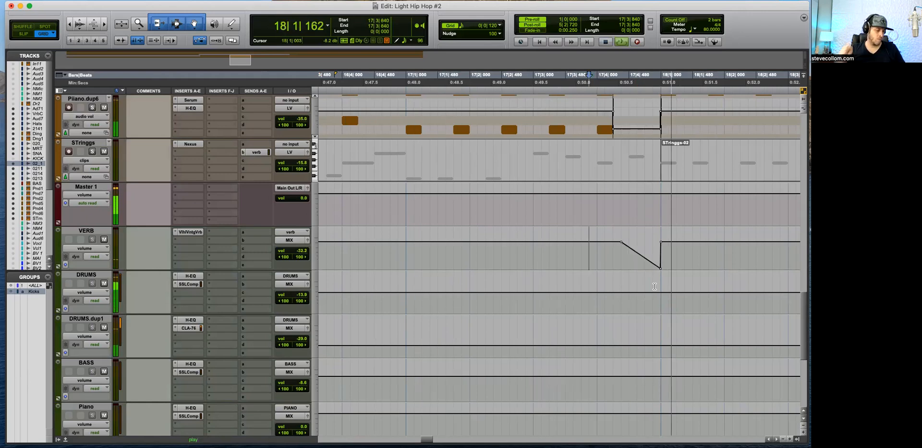
# Step: Raise the low end of the VERB volume ramp at bar 18 and remove its middle breakpoint for a straight fade
pyautogui.press('space')
pyautogui.moveTo(661, 268)
pyautogui.moveTo(661, 268); pyautogui.dragTo(645, 255)
pyautogui.press('space')
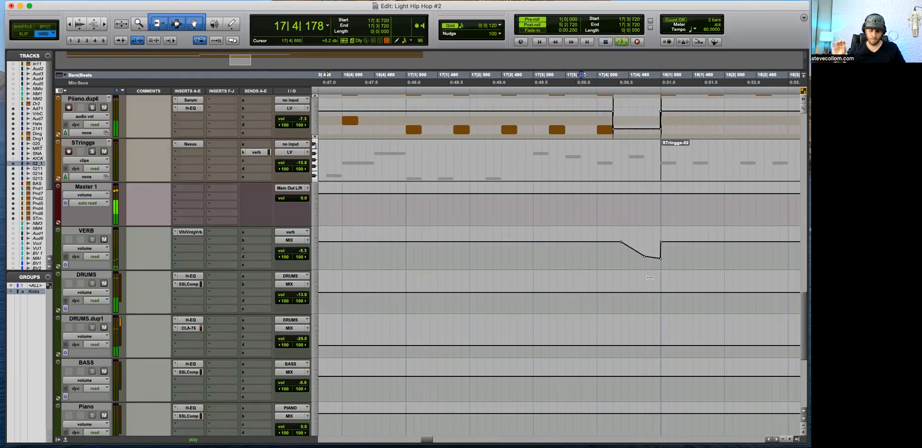
pyautogui.press('space')
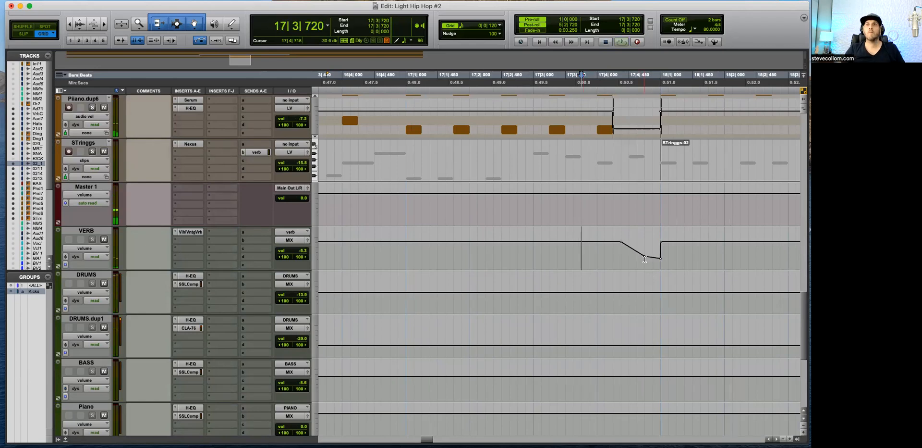
pyautogui.keyDown('alt'); pyautogui.click(645, 256); pyautogui.keyUp('alt')
pyautogui.click(646, 269)
pyautogui.press('space')
# Step: Unmute the MRTNWVE crash clip at bar 18 and reduce its clip gain to -9.4 dB
pyautogui.scroll(15, 645, 273)
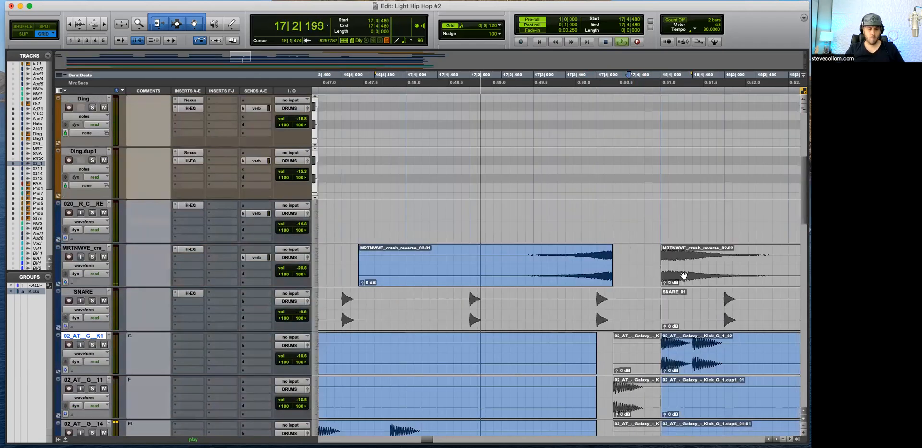
pyautogui.click(683, 275)
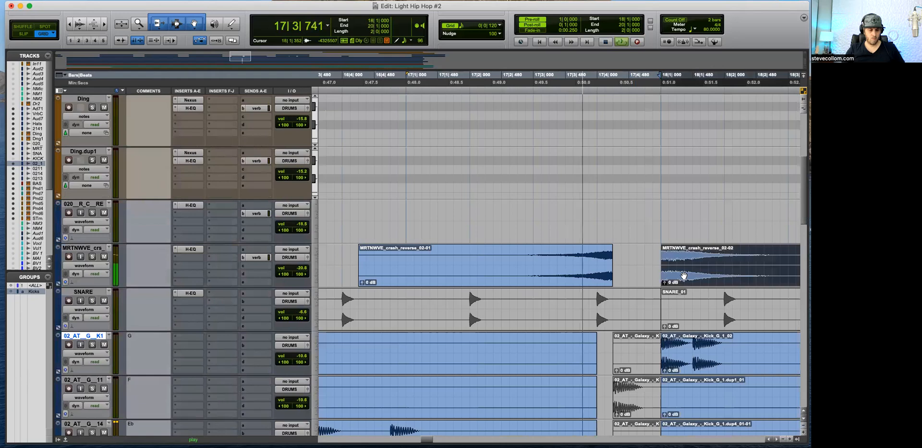
pyautogui.moveTo(613, 283); pyautogui.dragTo(613, 294)
pyautogui.press('space')
pyautogui.click(677, 231)
pyautogui.press('space')
pyautogui.press('r')
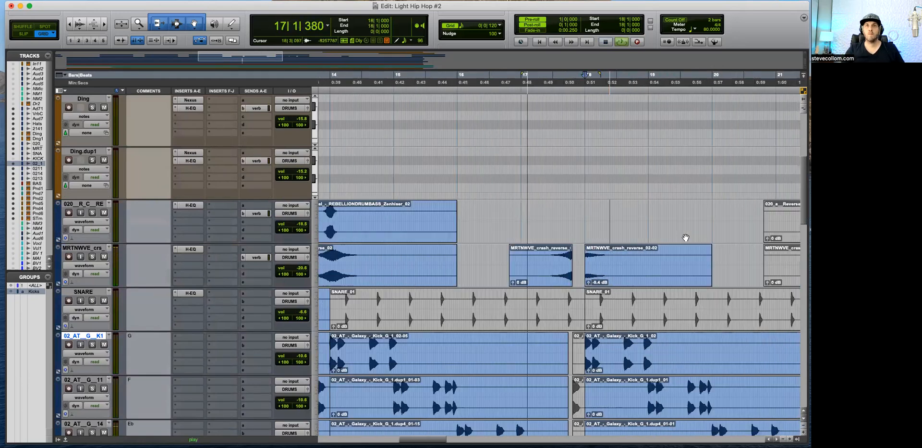
# Step: Listen through the bar 18 transition from 17|1|840 while inspecting the drum, piano and VERB tracks
pyautogui.press('t')
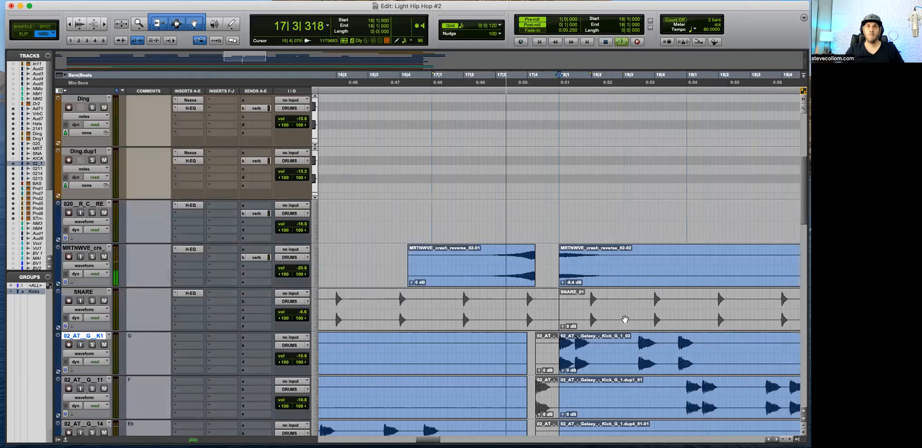
pyautogui.press('r')
pyautogui.scroll(-4, 625, 319)
pyautogui.click(509, 188)
pyautogui.scroll(8, 576, 240)
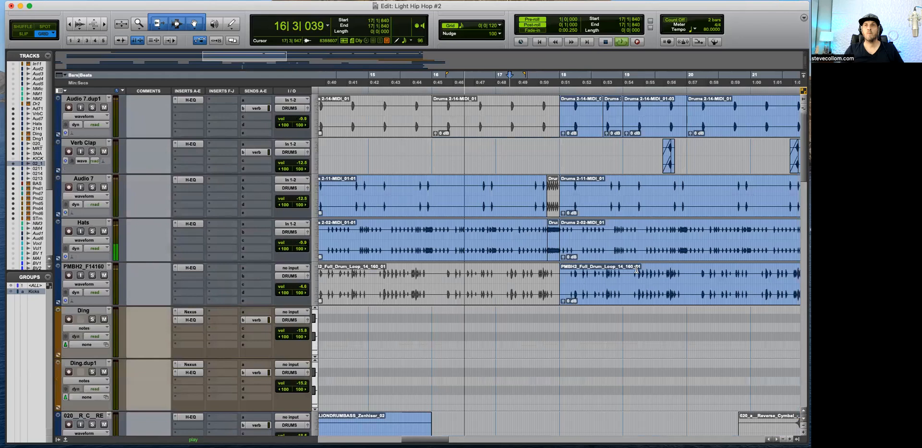
pyautogui.press('t')
pyautogui.press('t')
pyautogui.press('t')
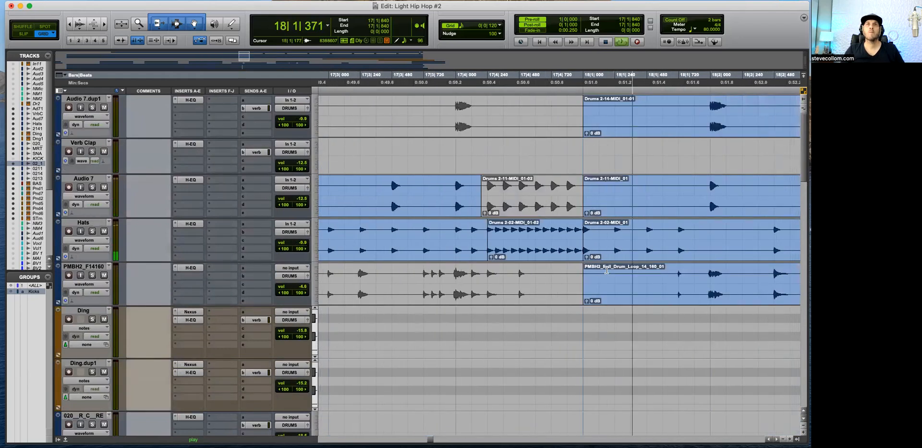
pyautogui.press('r')
pyautogui.press('r')
pyautogui.scroll(-2, 595, 263)
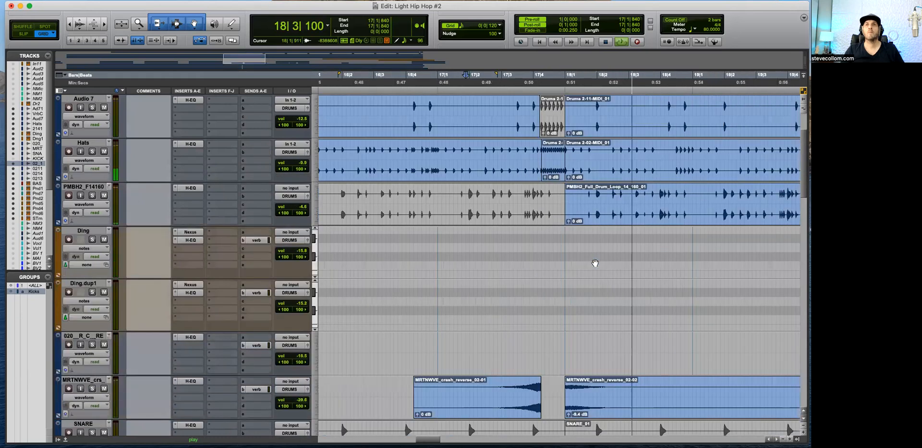
pyautogui.press('r')
pyautogui.scroll(-9, 595, 263)
pyautogui.press('r')
pyautogui.scroll(-9, 595, 263)
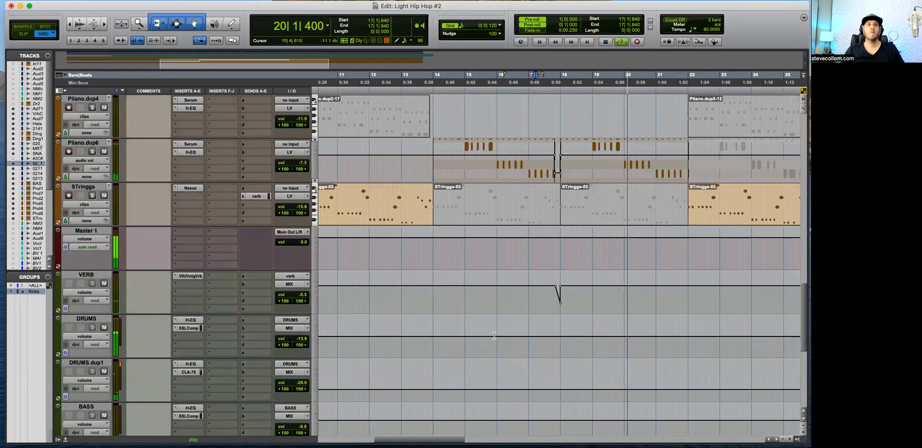
# Step: Adjust the threshold of the SSLComp compressor on the DRUMS bus and close the plug-in window
pyautogui.click(188, 327)
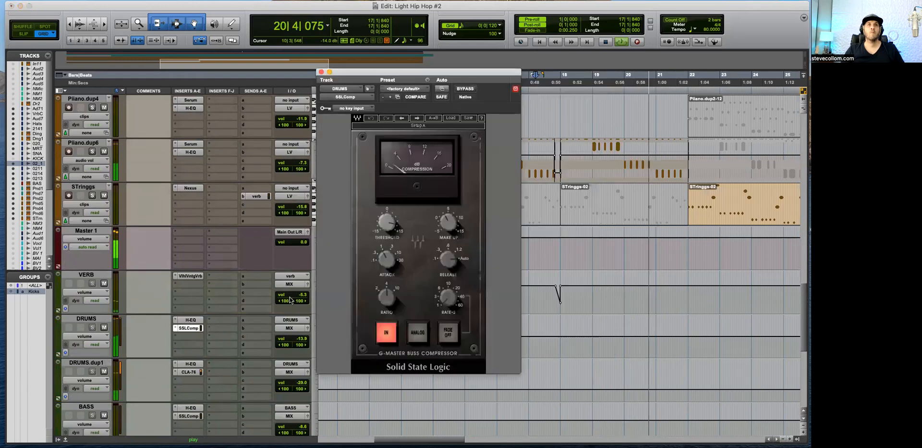
pyautogui.moveTo(387, 222); pyautogui.dragTo(387, 228)
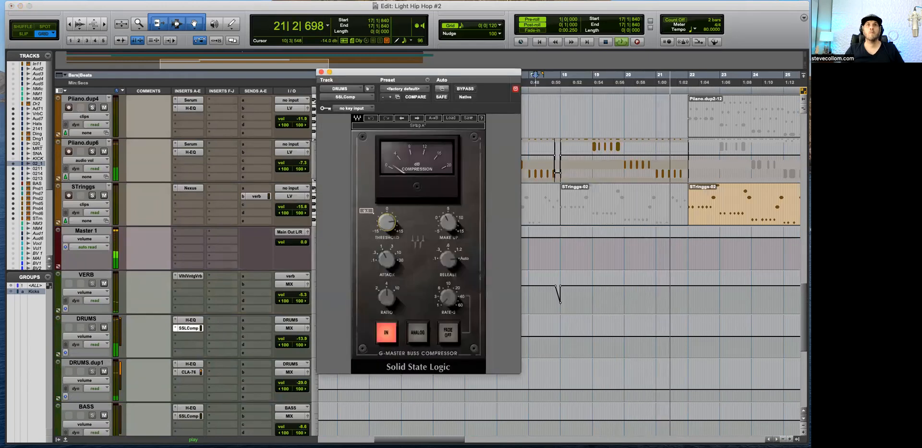
pyautogui.click(321, 72)
# Step: Listen to the transition into bar 22 from 21|3|360 and 21|2|840, examining the cymbal, crash, snare and kick clips
pyautogui.click(675, 256)
pyautogui.scroll(5, 675, 256)
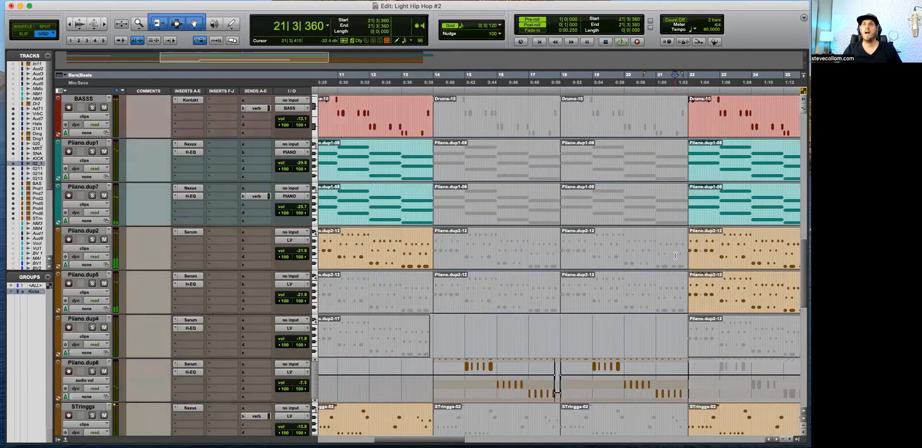
pyautogui.scroll(5, 676, 256)
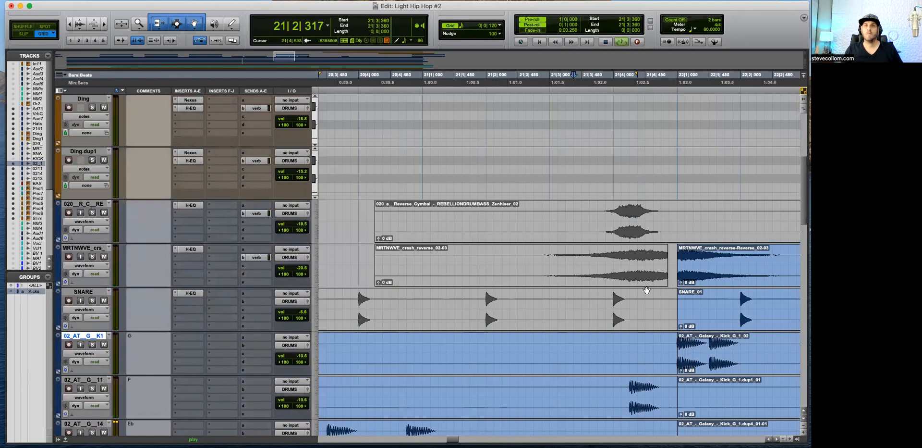
pyautogui.press('space')
pyautogui.click(544, 257)
pyautogui.press('space')
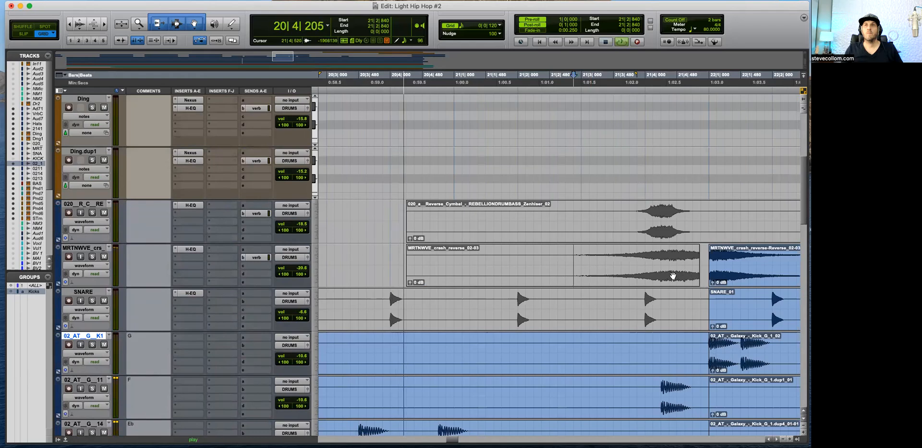
pyautogui.press('super+bracketleft')
pyautogui.scroll(-5, 624, 259)
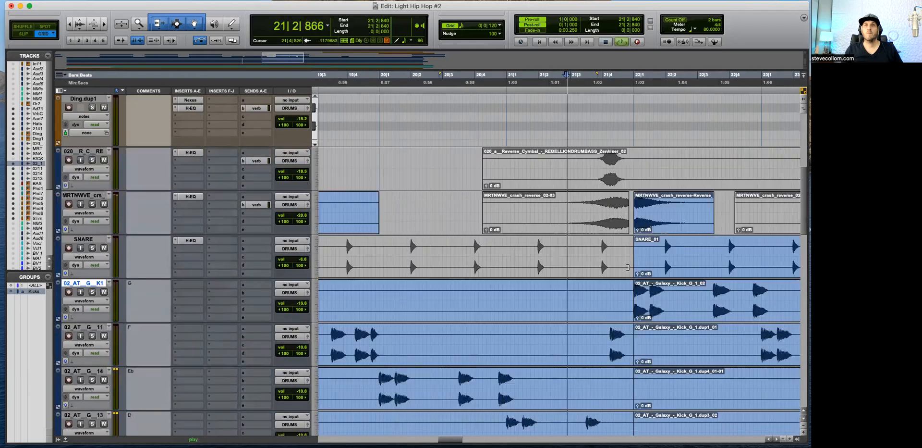
# Step: Split the clips on all four grouped kick tracks at 21|3|360
pyautogui.press('space')
pyautogui.moveTo(578, 238); pyautogui.dragTo(579, 239)
pyautogui.press('b')
pyautogui.click(595, 255)
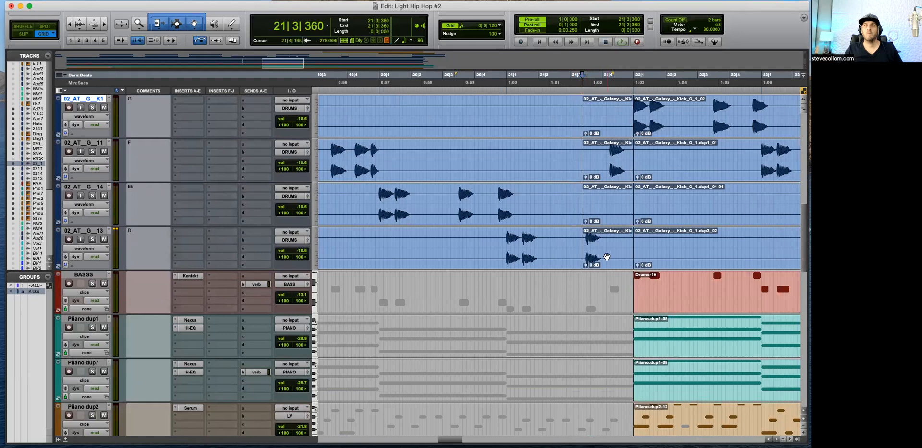
# Step: Mute the four grouped kick clips between 21|3|360 and bar 22, and play the transition
pyautogui.click(590, 193)
pyautogui.press('space')
pyautogui.scroll(-6, 589, 291)
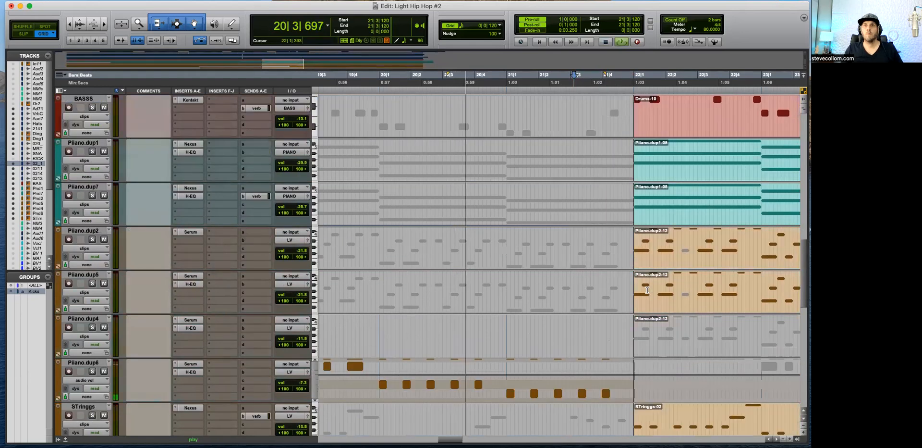
# Step: Show the MIDI notes on Piiano.dup6, enlarge the track's height, and replay from 21|2|240
pyautogui.hotkey('ctrl', '-')
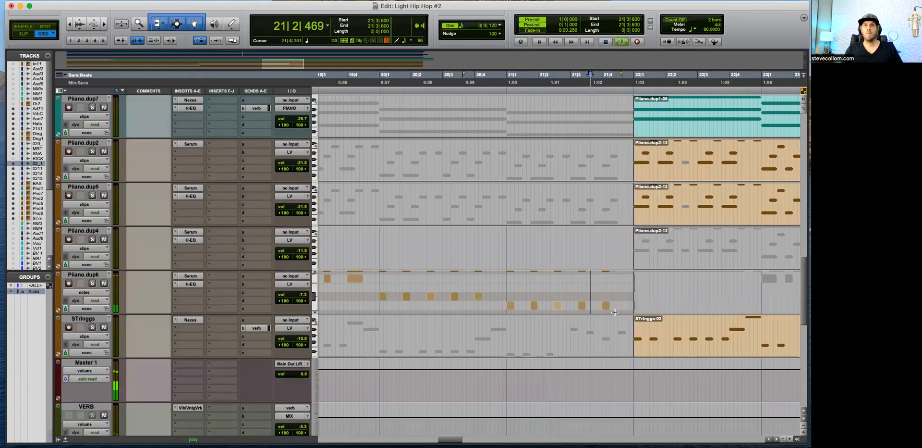
pyautogui.moveTo(219, 313); pyautogui.dragTo(214, 396)
pyautogui.press('space')
pyautogui.scroll(10, 545, 312)
pyautogui.press('space')
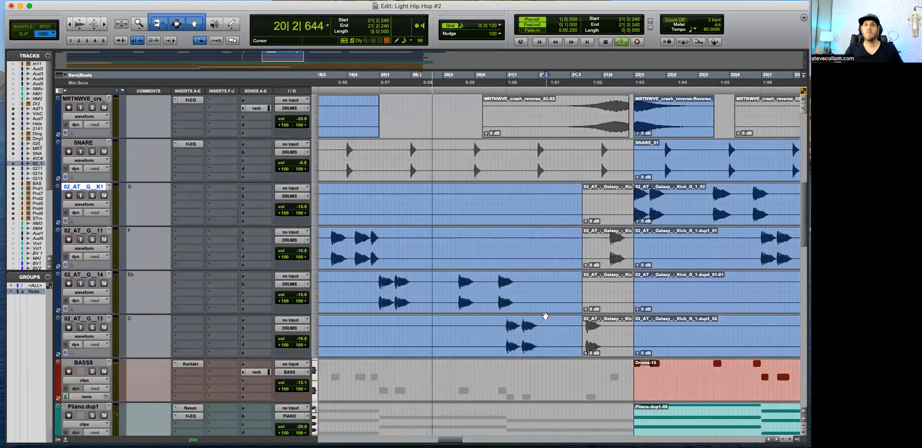
# Step: Split the Audio 7, Hats and PMBH2_F14160 clips at 21|3|120 and mute the parts up to bar 22
pyautogui.scroll(5, 587, 209)
pyautogui.moveTo(575, 210); pyautogui.dragTo(581, 242)
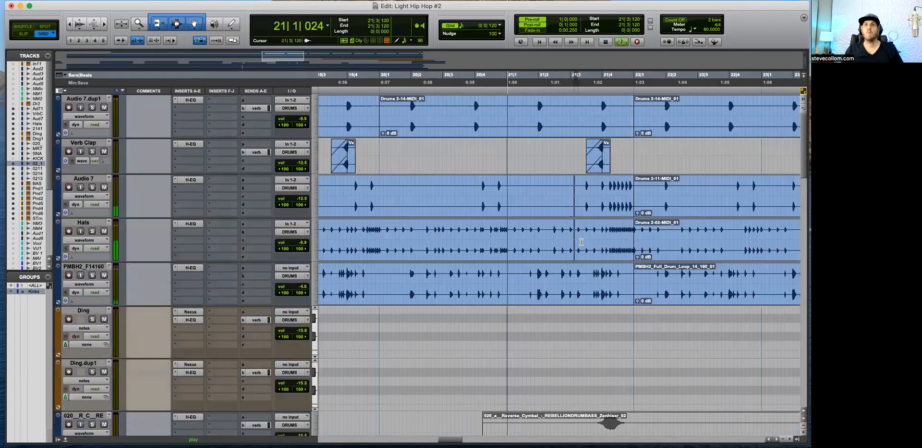
pyautogui.keyDown('shift'); pyautogui.click(630, 280); pyautogui.keyUp('shift')
pyautogui.press('super+e')
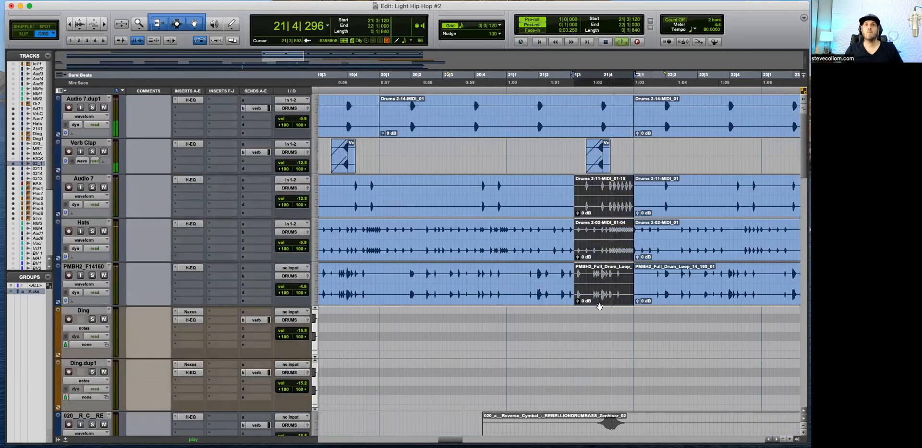
pyautogui.press('space')
# Step: Trim the start of the muted Audio 7 clip before bar 22 to 21|3|360 while playing from 21|2|600
pyautogui.click(560, 211)
pyautogui.press('t')
pyautogui.press('space')
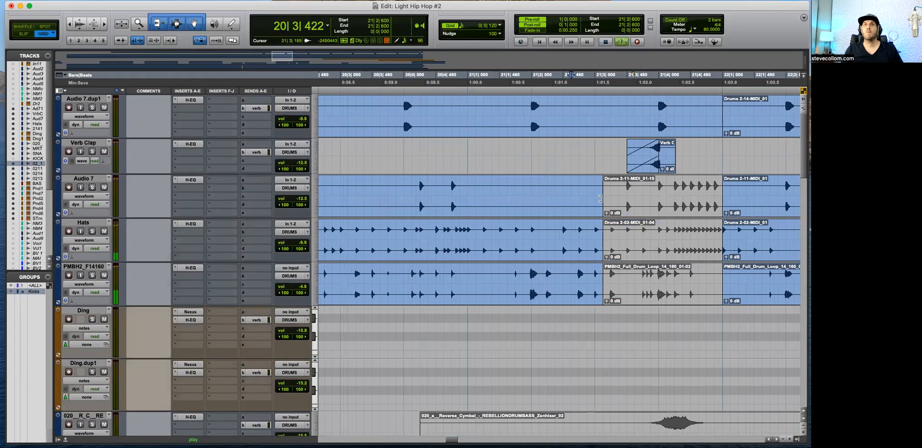
pyautogui.moveTo(604, 197); pyautogui.dragTo(619, 197)
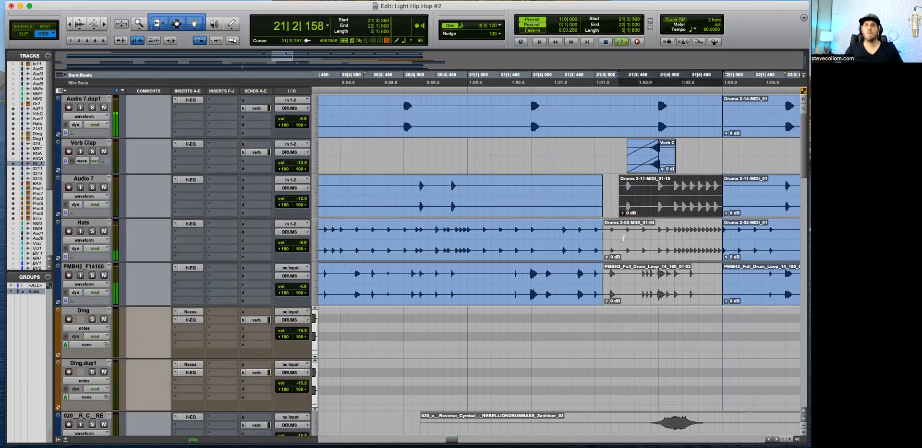
pyautogui.press('space')
# Step: Split the Audio 7.dup1 clip at 21|3|480 and mute the part up to bar 22
pyautogui.click(623, 103)
pyautogui.press('b')
pyautogui.click(696, 131)
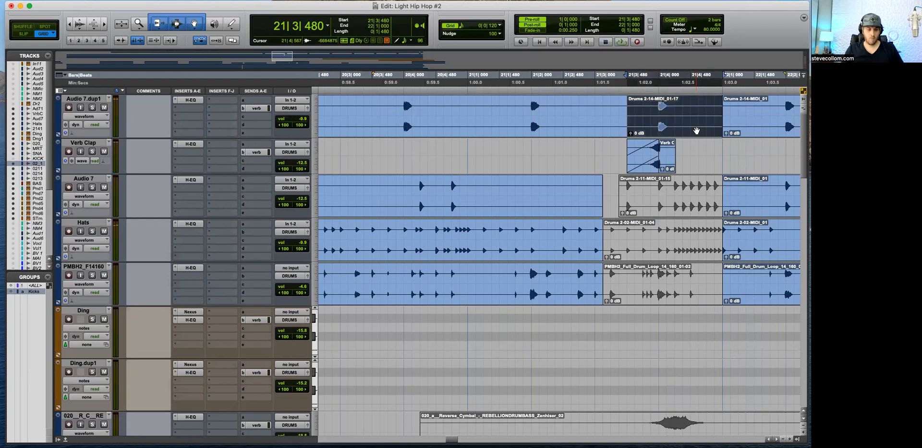
# Step: Extend the active Hats and PMBH2_F14160 clips to end at 21|3|360 and listen to the transition
pyautogui.click(587, 102)
pyautogui.moveTo(598, 242); pyautogui.dragTo(619, 242)
pyautogui.moveTo(603, 286); pyautogui.dragTo(619, 286)
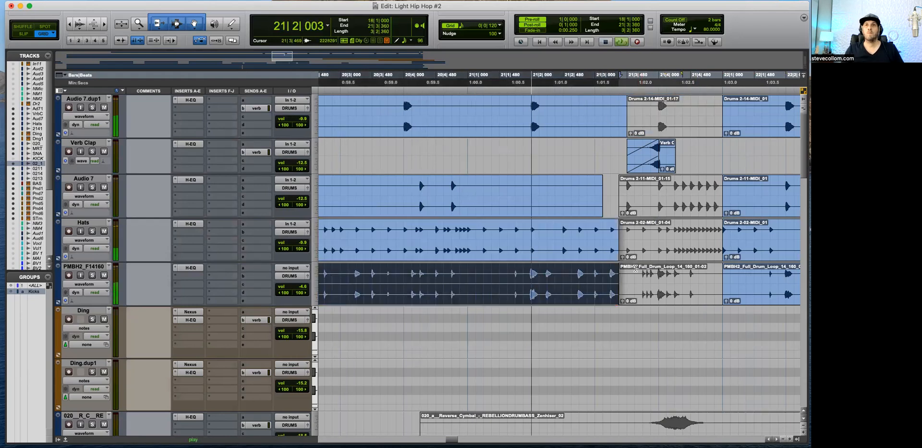
pyautogui.click(641, 246)
pyautogui.click(644, 234)
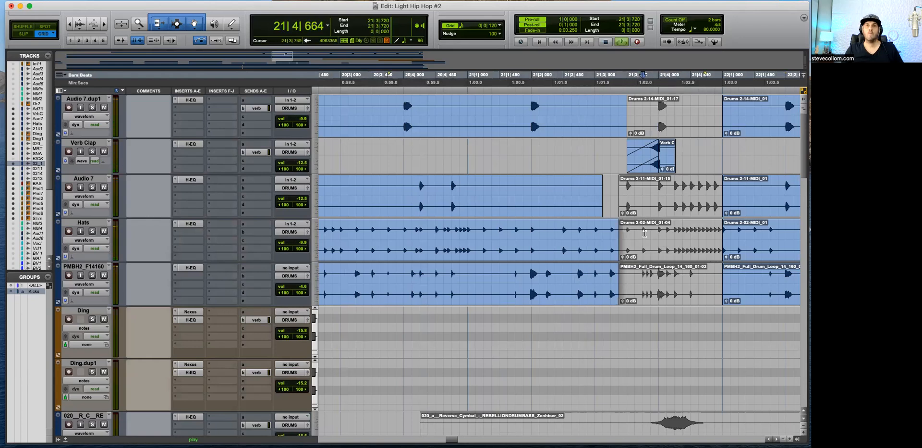
# Step: Mute the Verb Clap clip just before bar 22 and play the transition from 21|3|000
pyautogui.moveTo(699, 154); pyautogui.dragTo(607, 152)
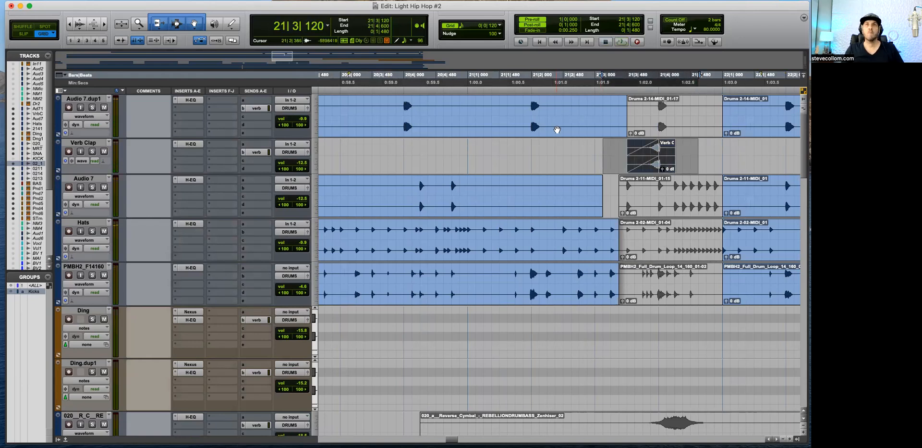
pyautogui.click(596, 154)
pyautogui.press('space')
pyautogui.scroll(-5, 642, 287)
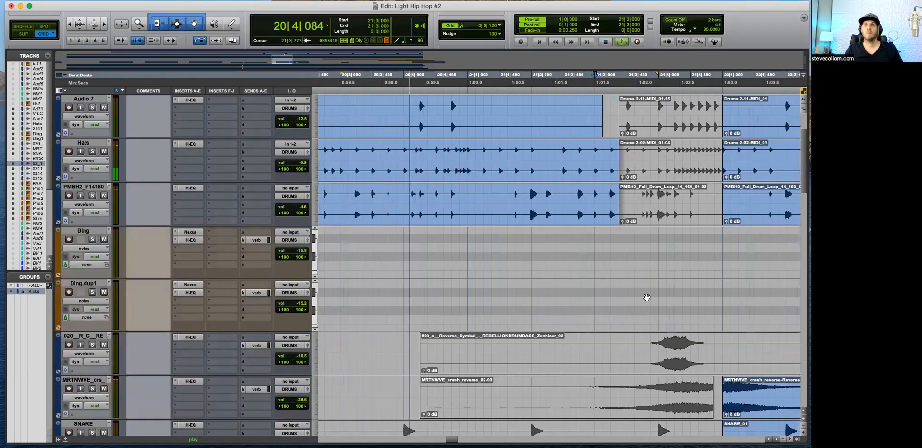
pyautogui.scroll(-10, 646, 297)
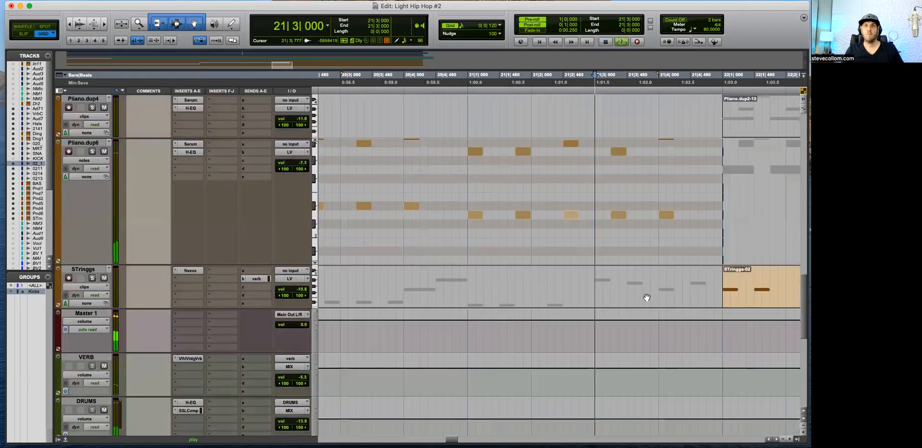
pyautogui.press('space')
# Step: Listen through the bar 22 transition, checking the Piiano.dup6 A3 note at 21|3|240 and the drum clips
pyautogui.click(563, 268)
pyautogui.press('space')
pyautogui.click(629, 239)
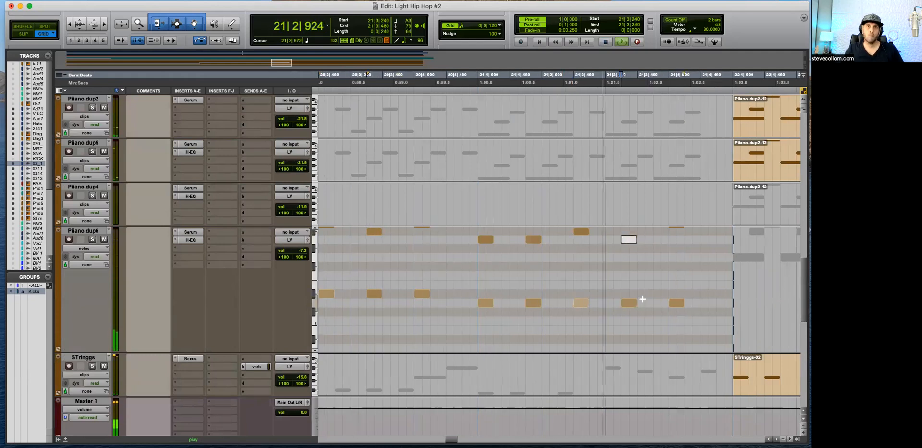
pyautogui.press('space')
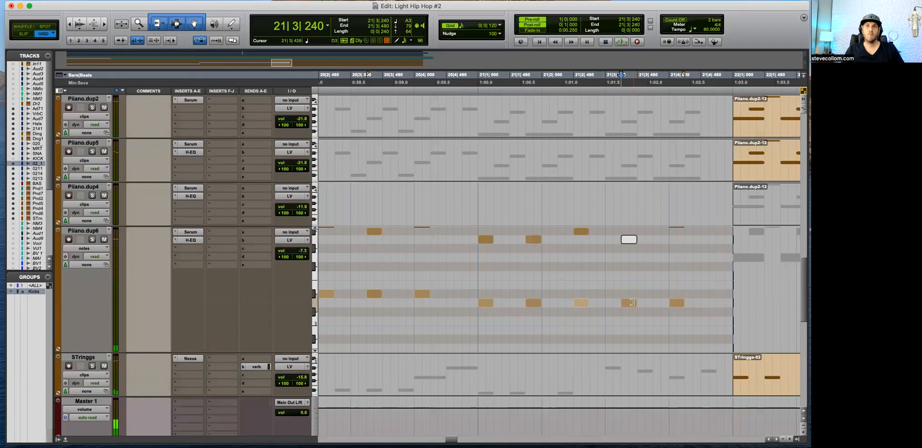
pyautogui.press('space')
pyautogui.scroll(5, 609, 251)
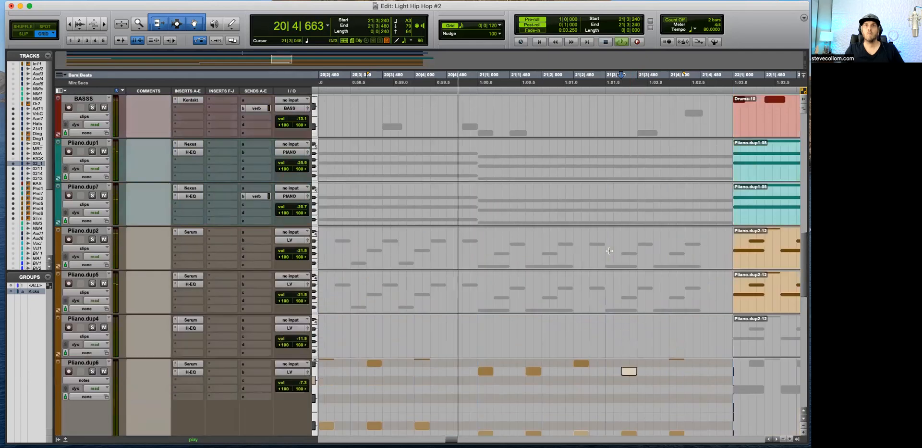
pyautogui.scroll(6, 609, 250)
pyautogui.scroll(5, 590, 281)
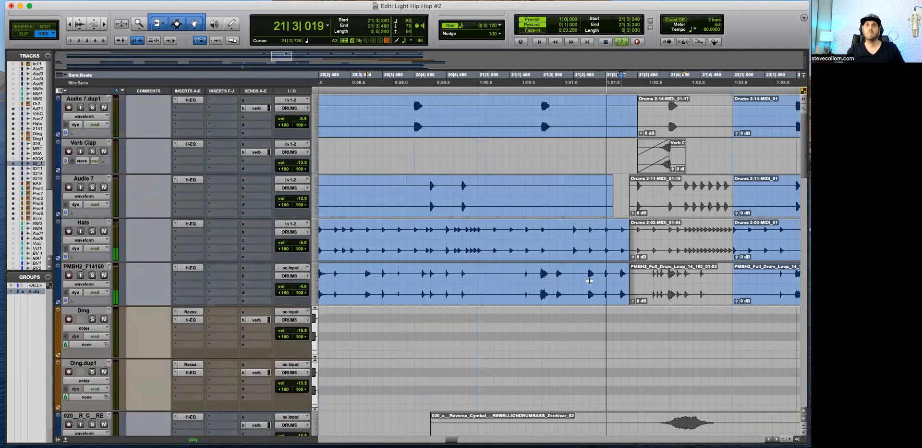
pyautogui.press('r')
pyautogui.press('r')
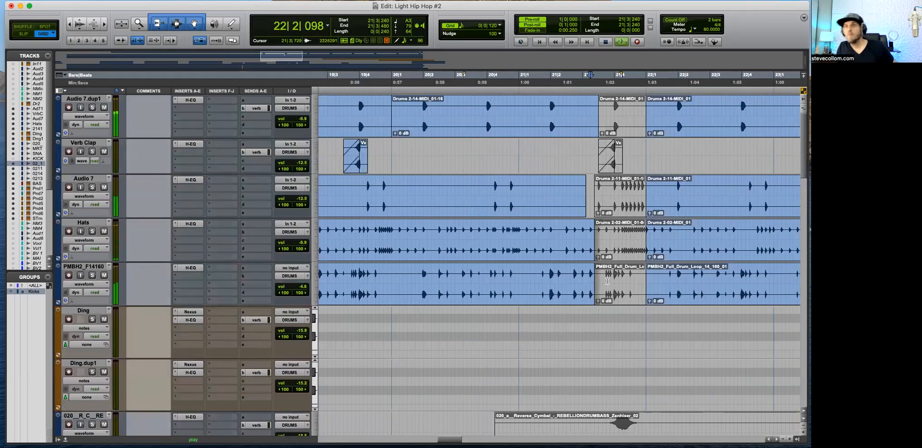
# Step: Play the song from 17|4|480 and adjust the volume of the Audio 7.dup1 track
pyautogui.scroll(-4, 609, 280)
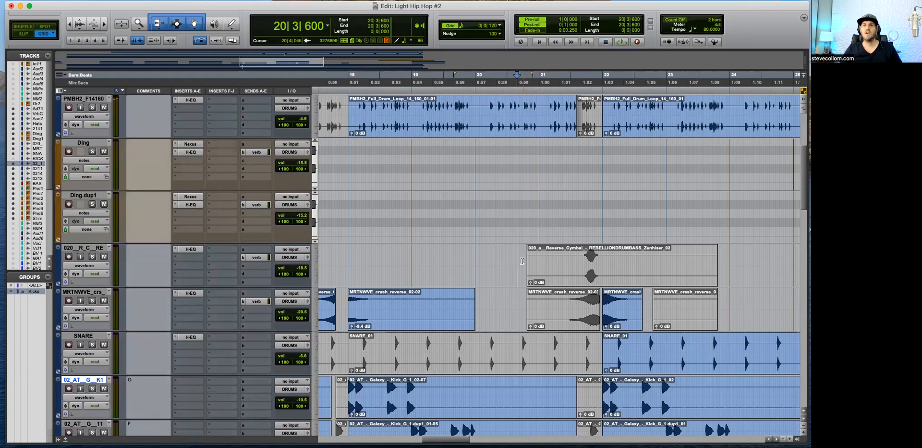
pyautogui.scroll(-3, 540, 272)
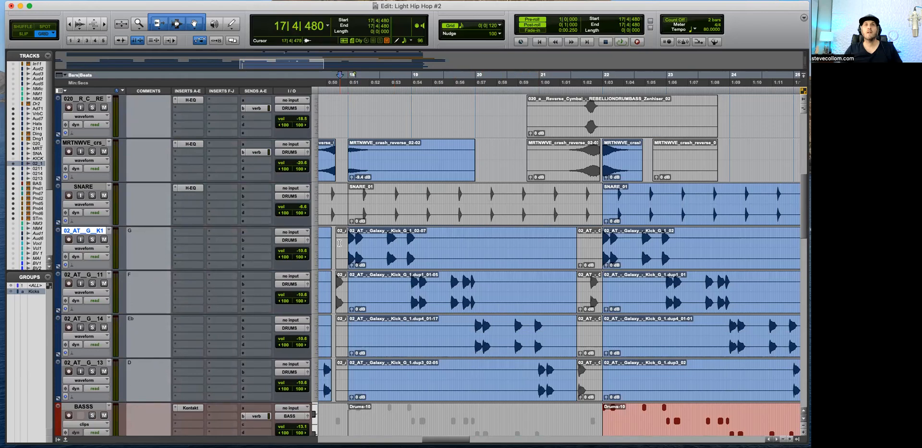
pyautogui.press('space')
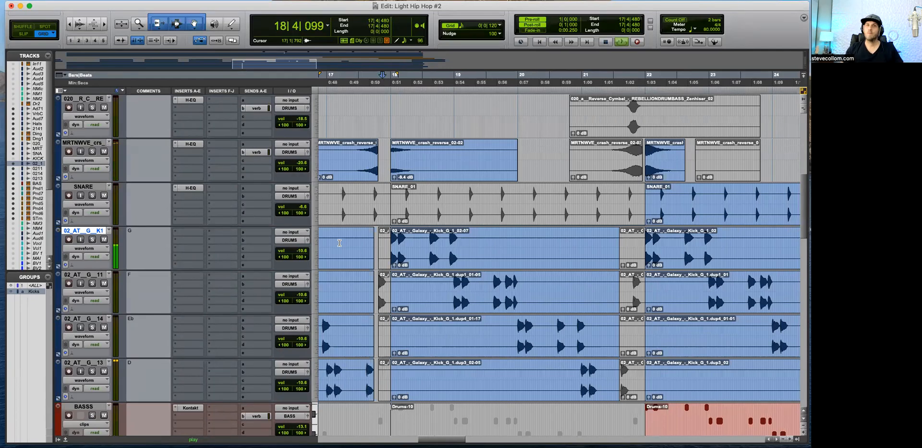
pyautogui.press('r')
pyautogui.scroll(10, 475, 292)
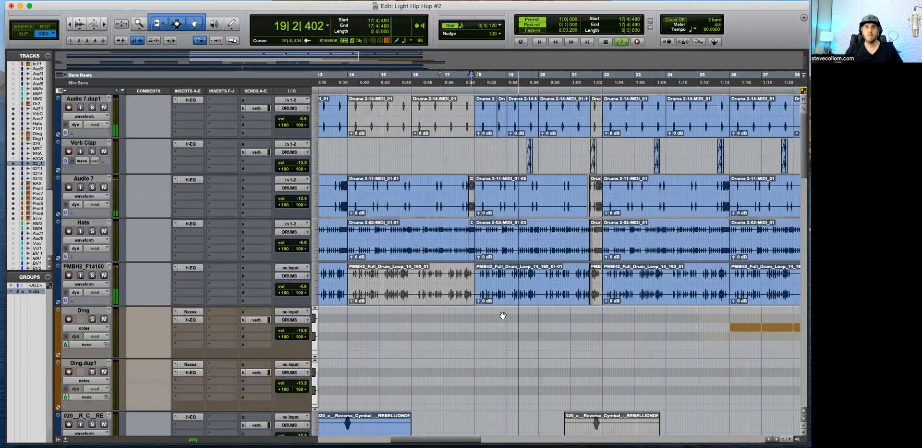
pyautogui.moveTo(301, 122); pyautogui.dragTo(303, 125)
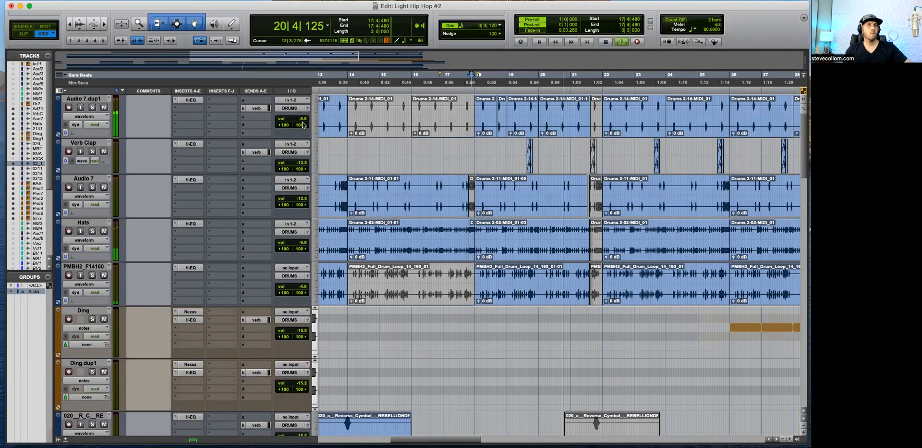
# Step: Check the H-EQ on Piiano.dup5 during playback, close the plug-in window, and mute that track
pyautogui.press('t')
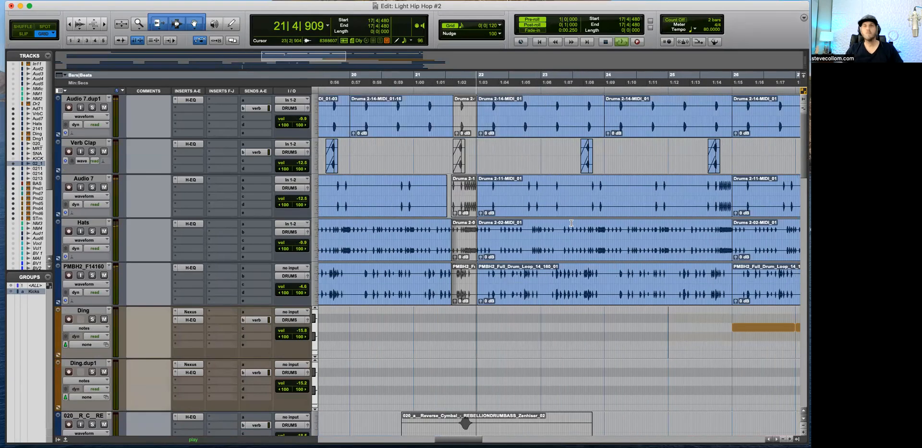
pyautogui.scroll(-2, 512, 345)
pyautogui.scroll(-5, 512, 345)
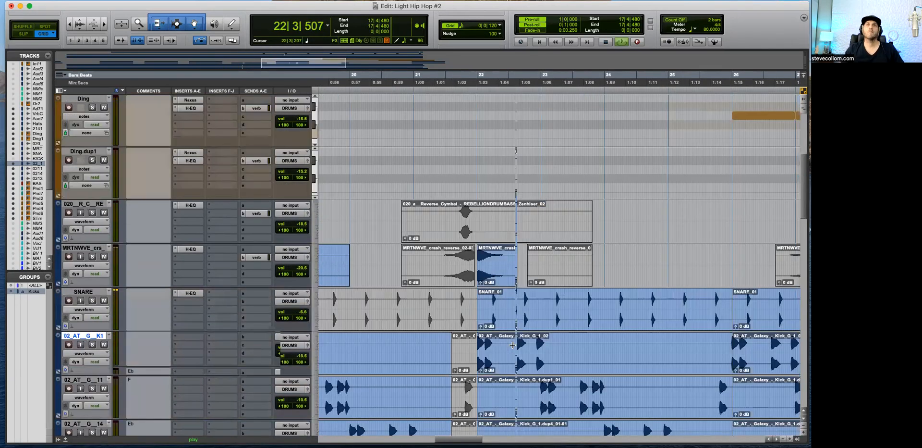
pyautogui.scroll(-15, 512, 345)
pyautogui.scroll(3, 513, 348)
pyautogui.press('r')
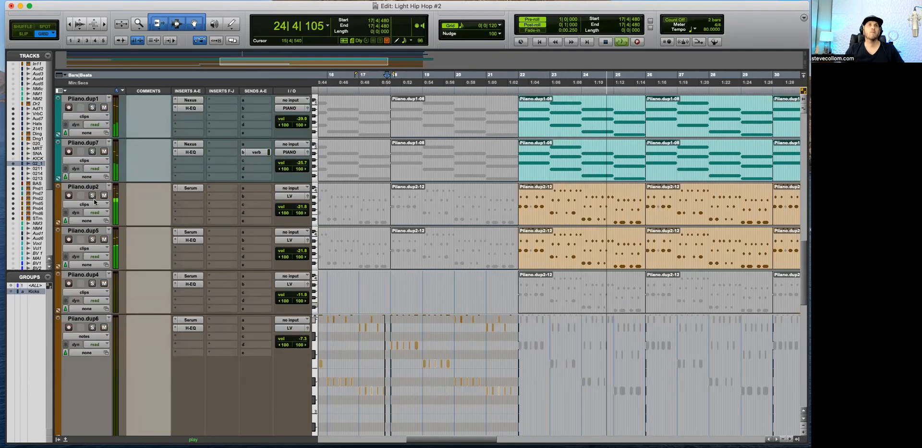
pyautogui.click(189, 240)
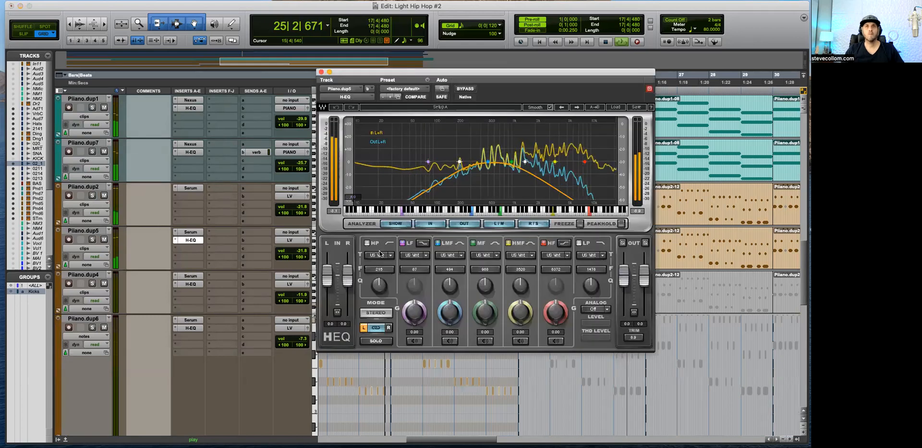
pyautogui.click(321, 72)
pyautogui.press('r')
pyautogui.press('r')
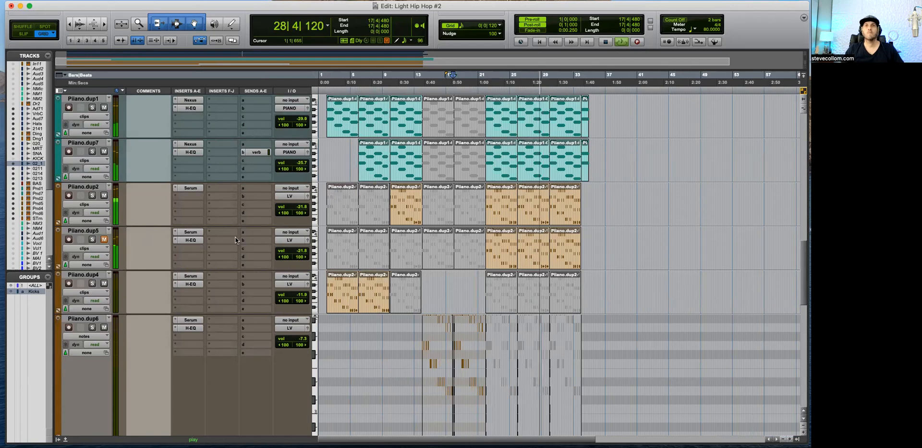
pyautogui.click(98, 231)
pyautogui.rightClick(97, 229)
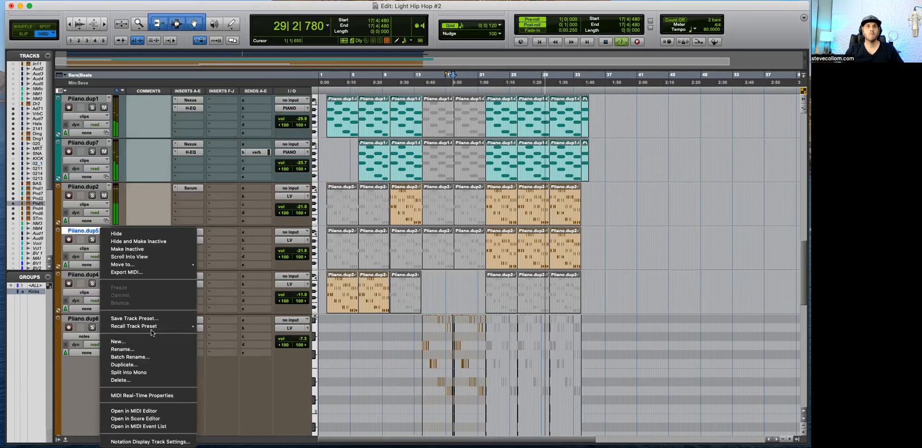
pyautogui.click(477, 281)
pyautogui.click(481, 282)
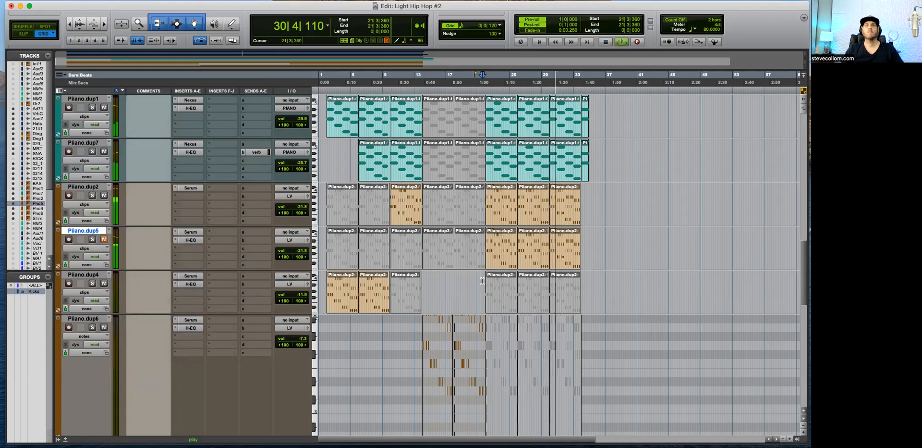
# Step: Lower the Ding.dup1 track volume to -17.8 dB and listen through the ending at bar 34
pyautogui.press('t')
pyautogui.hscroll(5, 596, 278)
pyautogui.press('r')
pyautogui.press('r')
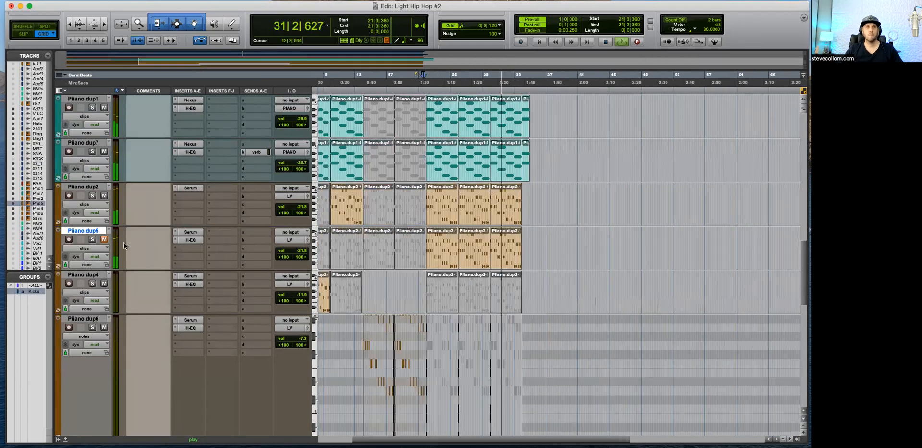
pyautogui.press('t')
pyautogui.press('t')
pyautogui.press('t')
pyautogui.press('t')
pyautogui.hscroll(10, 479, 339)
pyautogui.scroll(10, 368, 293)
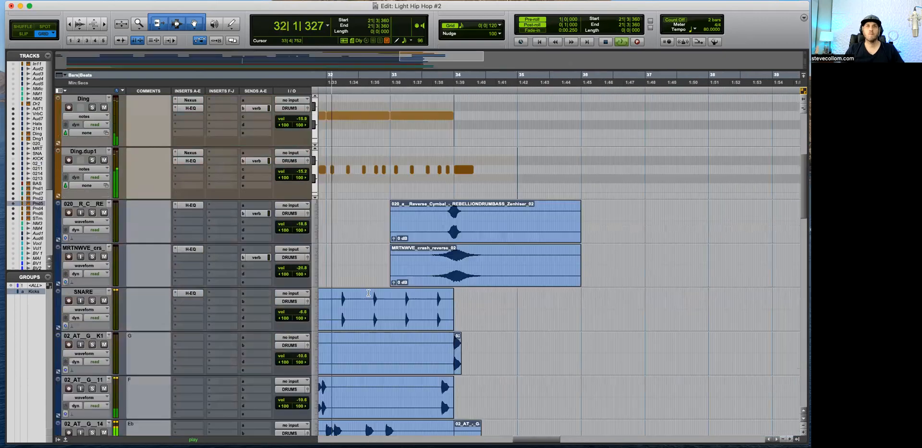
pyautogui.scroll(5, 311, 330)
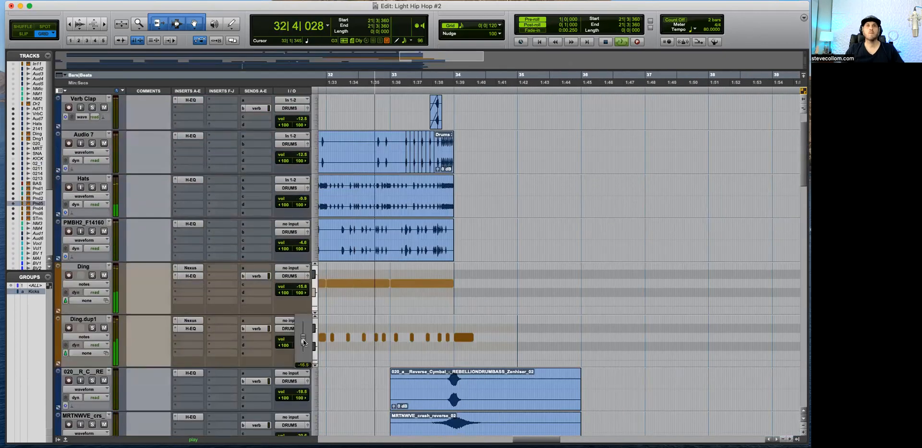
pyautogui.scroll(-12, 484, 383)
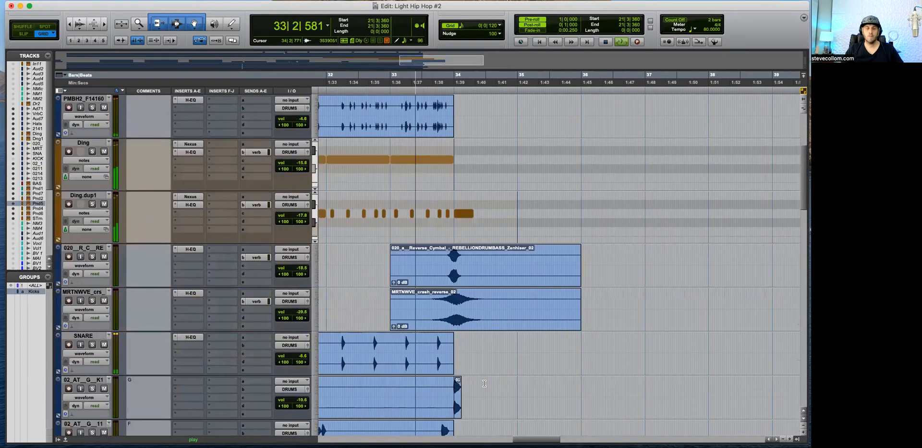
pyautogui.scroll(-6, 484, 383)
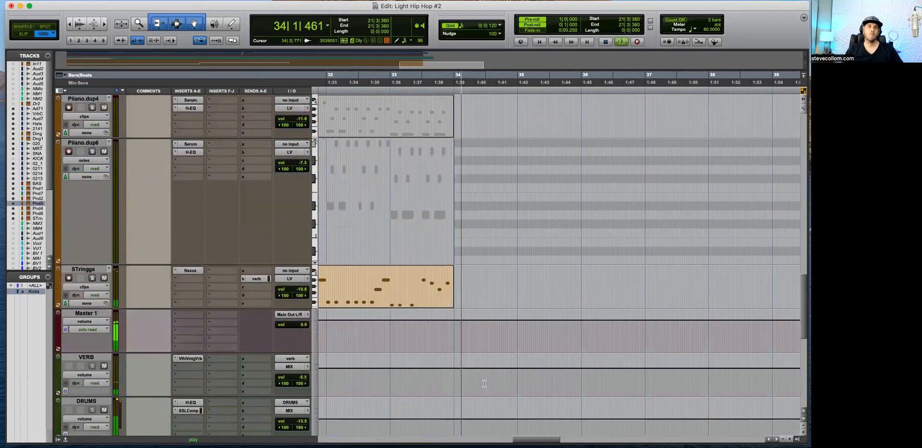
# Step: Show audio volume automation on Piiano.dup7 and shape a curved fade-out from just before bar 34 to silence near bar 35
pyautogui.scroll(5, 484, 383)
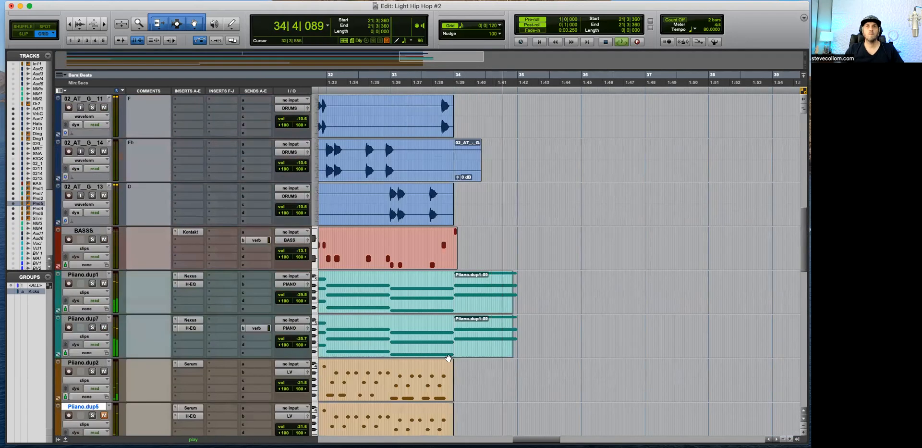
pyautogui.scroll(-2, 466, 355)
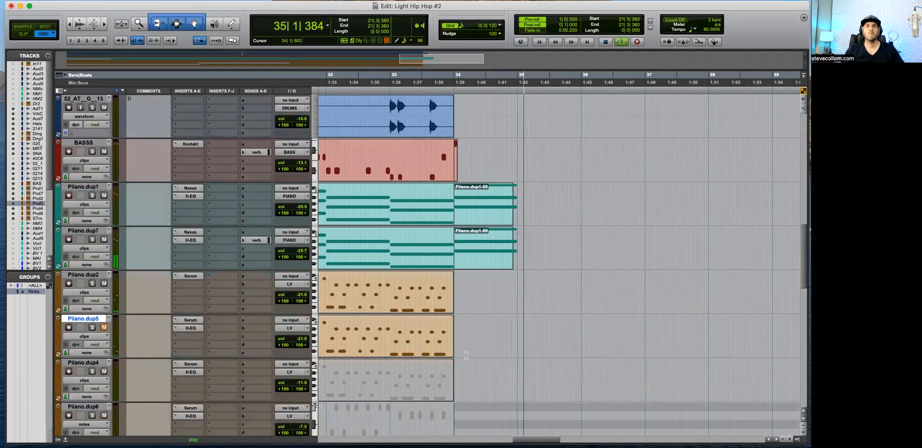
pyautogui.press('space')
pyautogui.click(84, 249)
pyautogui.click(85, 347)
pyautogui.keyDown('shift'); pyautogui.click(519, 255); pyautogui.keyUp('shift')
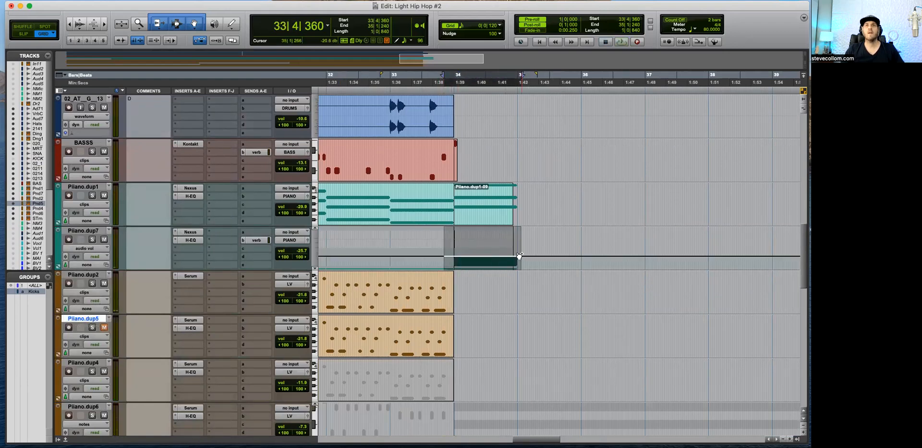
pyautogui.click(409, 261)
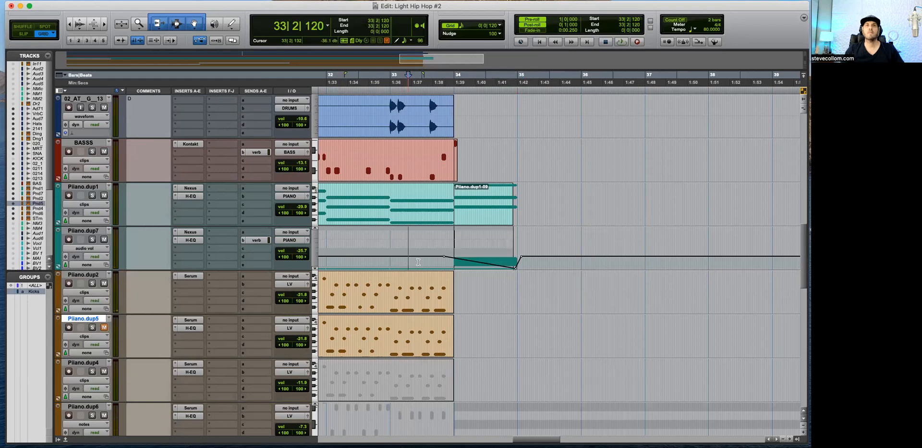
pyautogui.press('Delete')
pyautogui.press('space')
pyautogui.moveTo(499, 265); pyautogui.dragTo(498, 262)
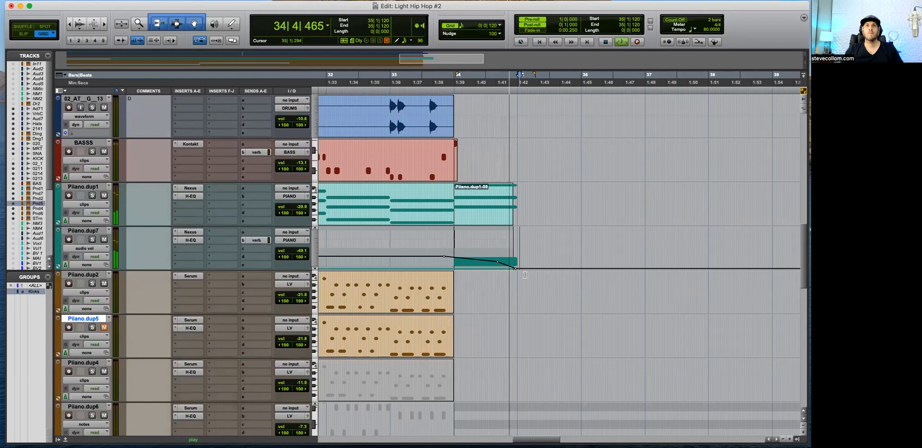
# Step: Show audio volume automation on Piiano.dup1 and shape a curved fade-out from bar 34 to silence at about bar 35
pyautogui.press('space')
pyautogui.click(98, 204)
pyautogui.click(95, 298)
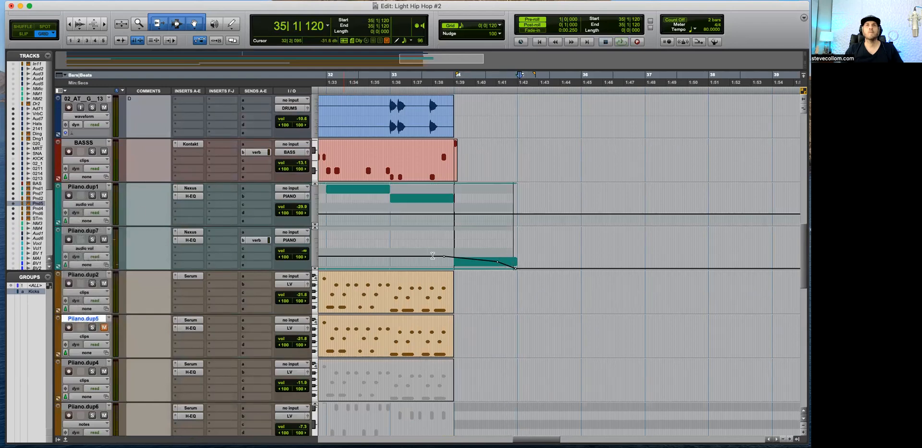
pyautogui.moveTo(469, 213); pyautogui.dragTo(533, 219)
pyautogui.click(398, 212)
pyautogui.press('space')
pyautogui.press('Delete')
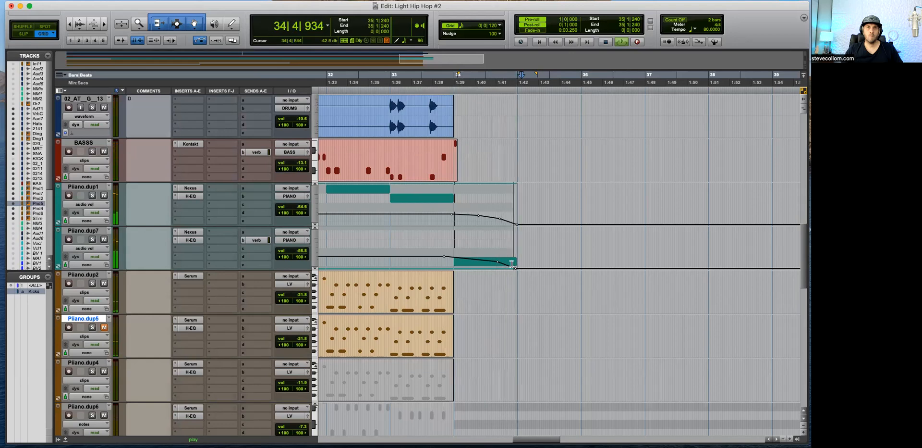
# Step: Extend the end of the Piiano.dup7 volume fade to about beat 3 of bar 35 and play back the ending
pyautogui.press('space')
pyautogui.moveTo(514, 269); pyautogui.dragTo(553, 268)
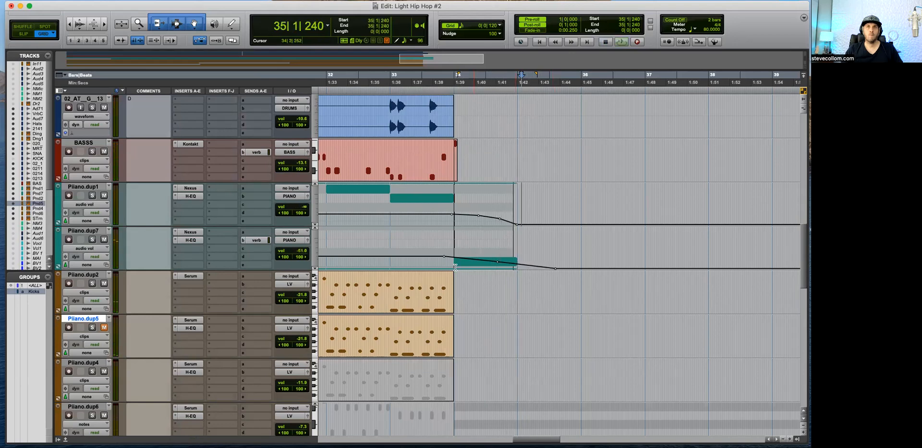
pyautogui.press('space')
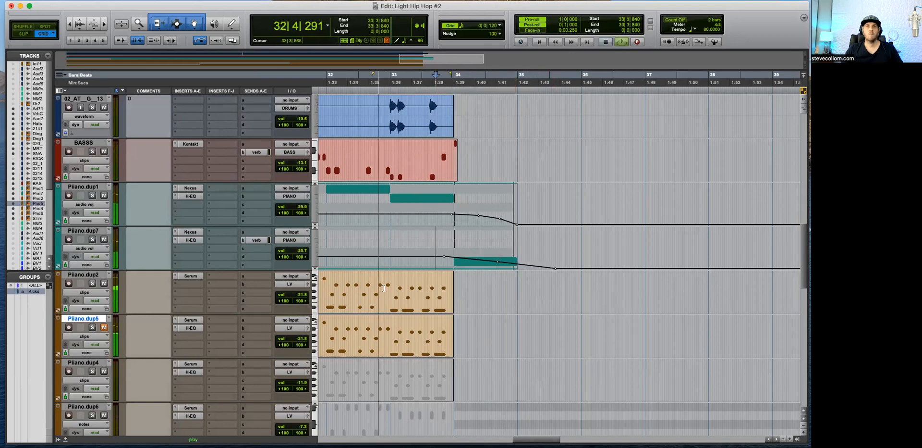
# Step: Play the ending from bar 33 and use solo on Piiano.dup2 to check its part
pyautogui.click(88, 292)
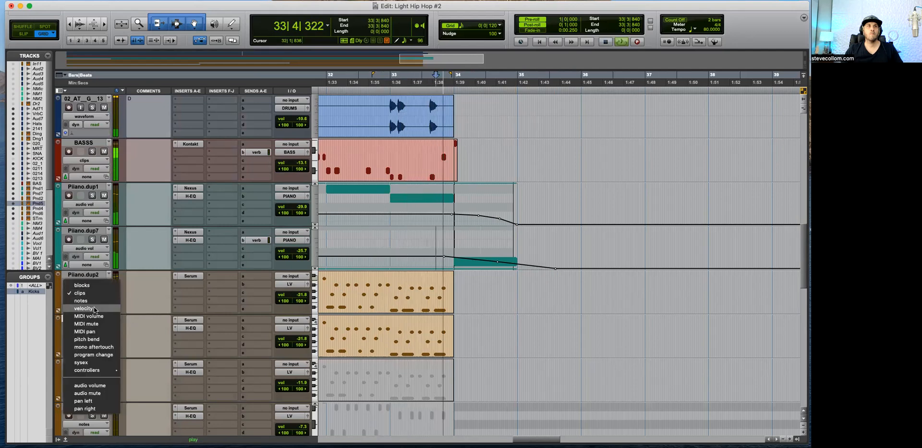
pyautogui.click(198, 292)
pyautogui.press('space')
pyautogui.click(92, 283)
pyautogui.press('space')
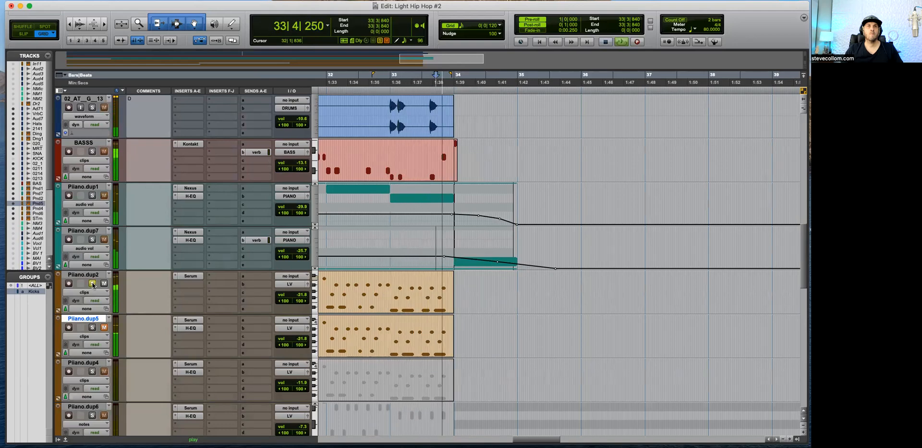
pyautogui.press('space')
# Step: Show audio volume automation on Piiano.dup2 and draw a curved fade-out from bar 34 to silence just after bar 35
pyautogui.click(84, 292)
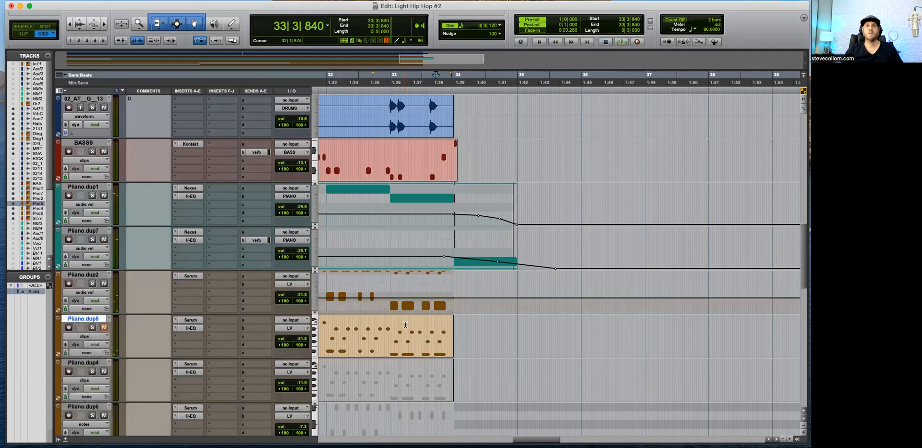
pyautogui.moveTo(447, 300); pyautogui.dragTo(530, 300)
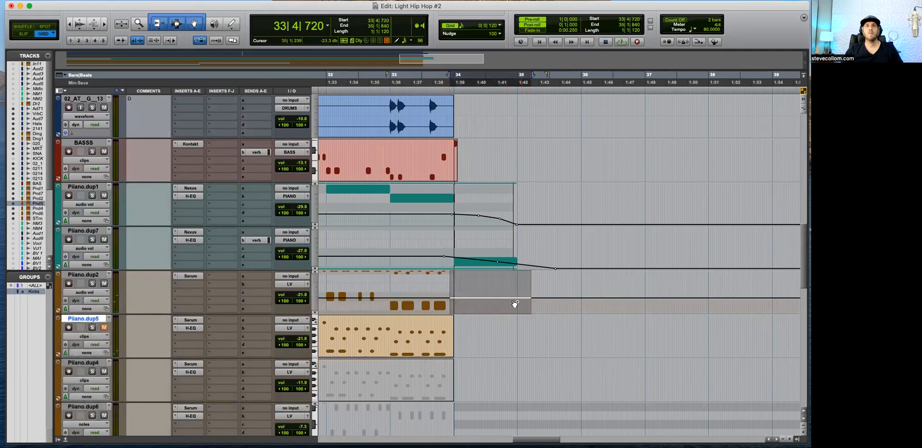
pyautogui.click(426, 301)
pyautogui.press('space')
pyautogui.keyDown('super'); pyautogui.click(486, 302); pyautogui.keyUp('super')
pyautogui.click(523, 306)
pyautogui.keyDown('alt'); pyautogui.keyDown('super'); pyautogui.click(531, 298); pyautogui.keyUp('super'); pyautogui.keyUp('alt')
pyautogui.moveTo(511, 312); pyautogui.dragTo(526, 314)
# Step: Look over the ending across the Ding, cymbal, drum and piano tracks, then the full arrangement
pyautogui.press('super+bracketleft')
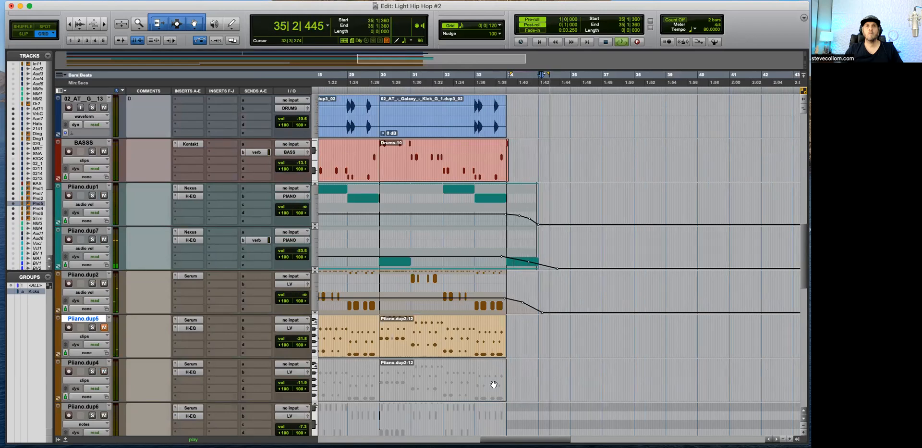
pyautogui.scroll(8, 493, 384)
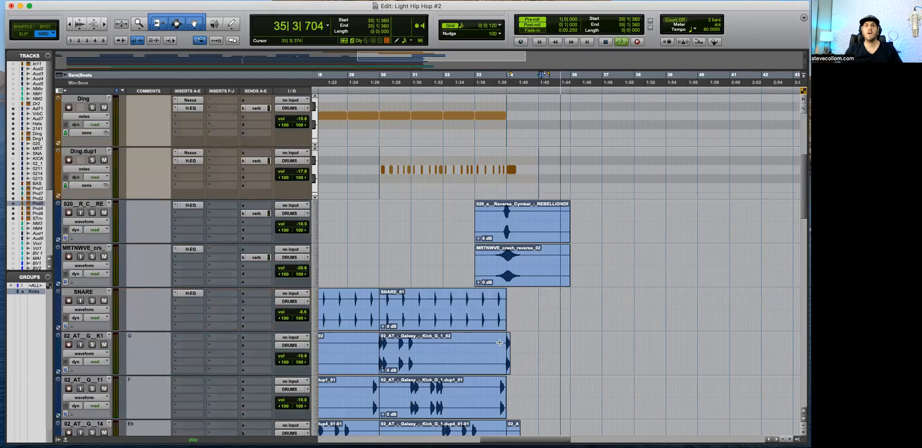
pyautogui.scroll(5, 500, 342)
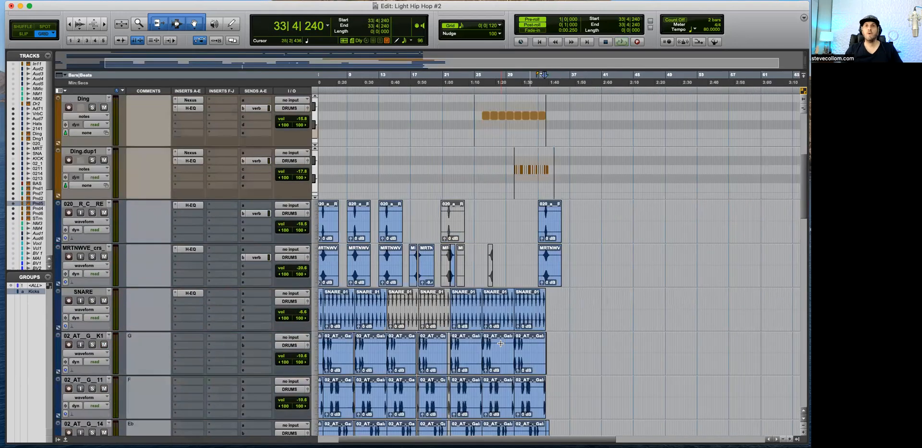
pyautogui.scroll(-10, 500, 343)
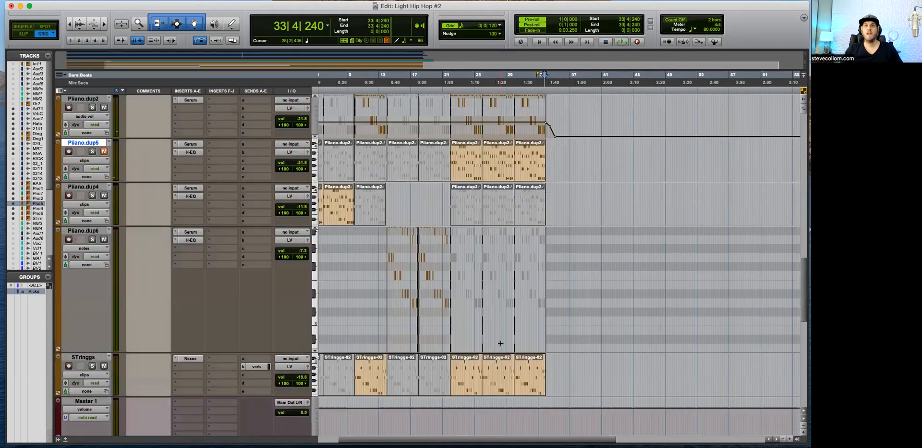
pyautogui.scroll(-4, 500, 343)
# Step: Return to bar 1 and play the opening of the song with the arrangement fitted in view
pyautogui.press('Return')
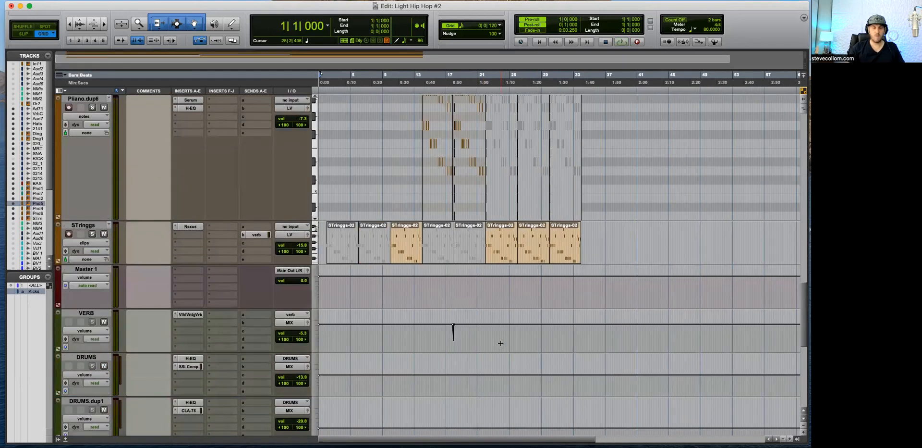
pyautogui.press('space')
pyautogui.press('t')
pyautogui.press('t')
pyautogui.press('r')
pyautogui.scroll(-4, 328, 352)
pyautogui.scroll(-1, 327, 352)
pyautogui.scroll(2, 327, 353)
pyautogui.press('space')
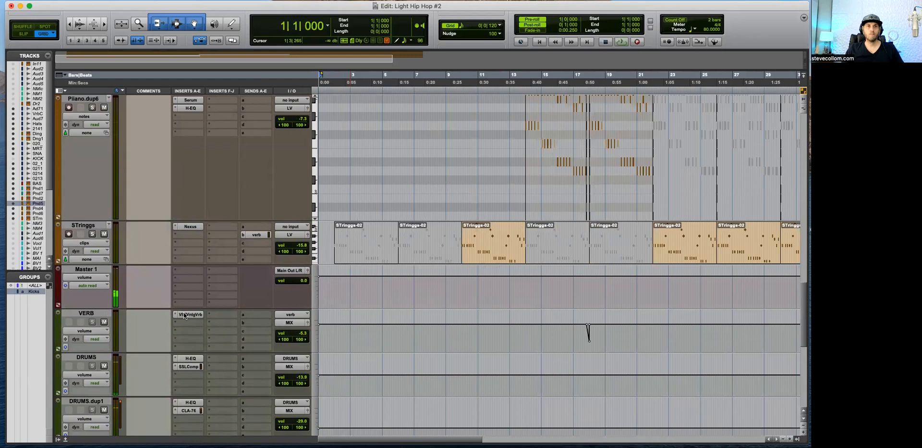
# Step: Check the ValhallaVintageVerb settings on the VERB track, close the plug-in and play from the song start
pyautogui.click(185, 314)
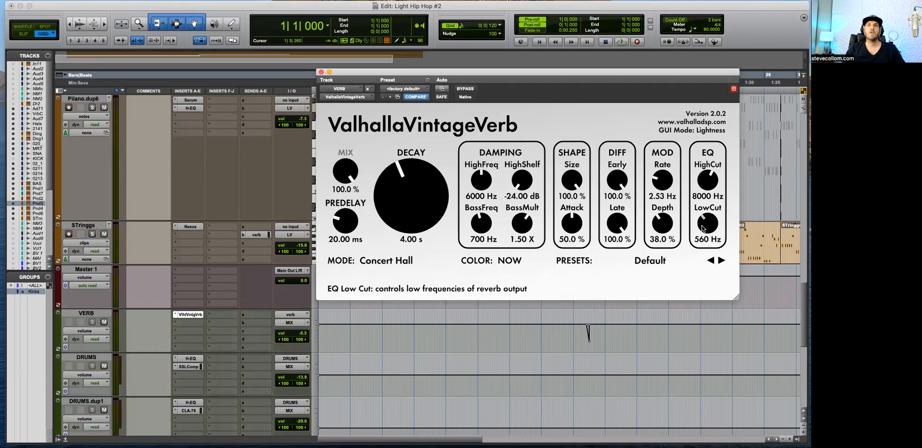
pyautogui.click(321, 73)
pyautogui.press('space')
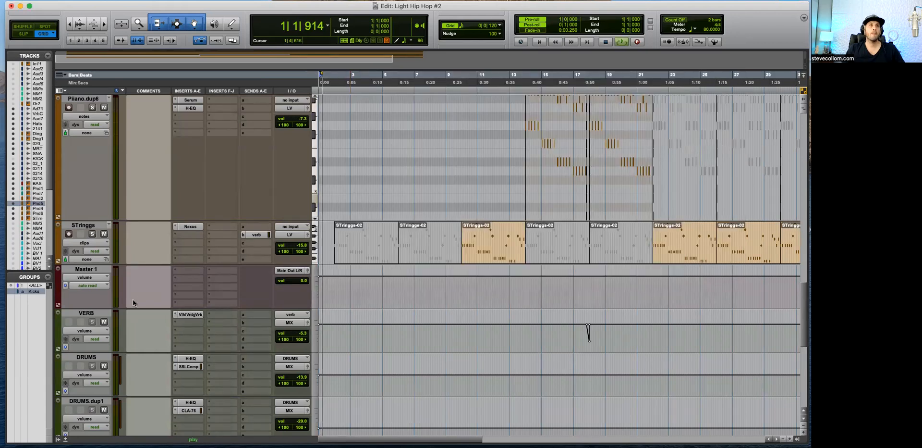
# Step: Lower the L1 Ultramaximizer threshold on the MASTER track to -5.8 during playback
pyautogui.scroll(-5, 367, 347)
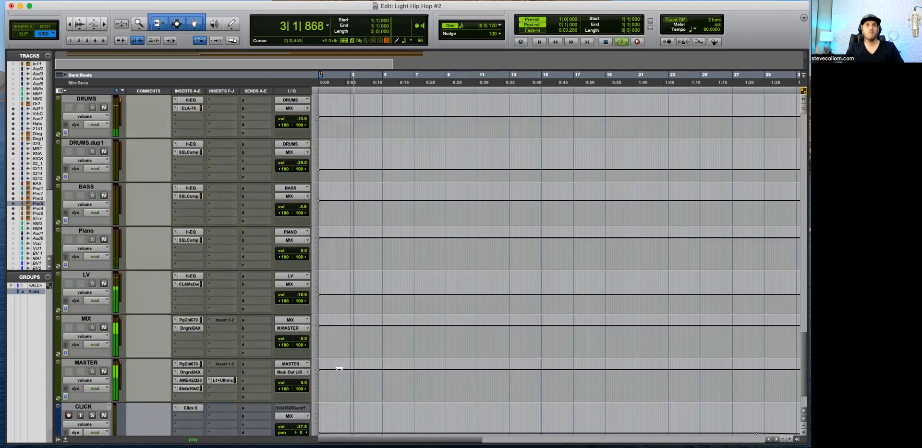
pyautogui.scroll(-3, 241, 329)
pyautogui.click(224, 324)
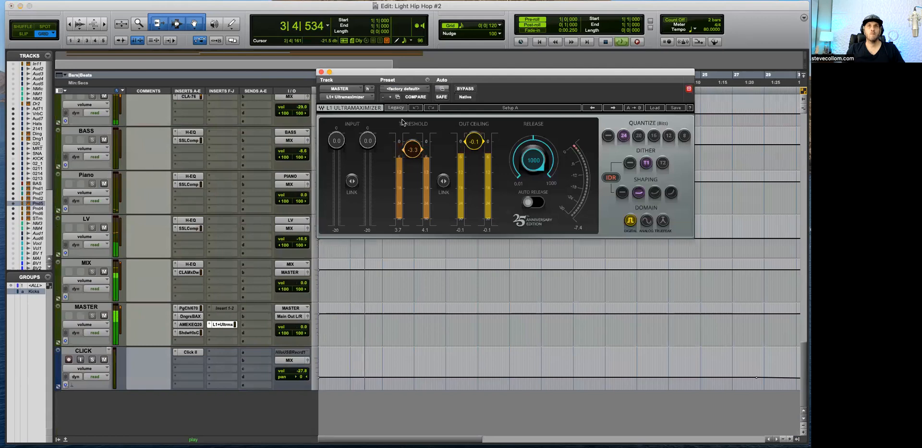
pyautogui.moveTo(415, 153); pyautogui.dragTo(416, 159)
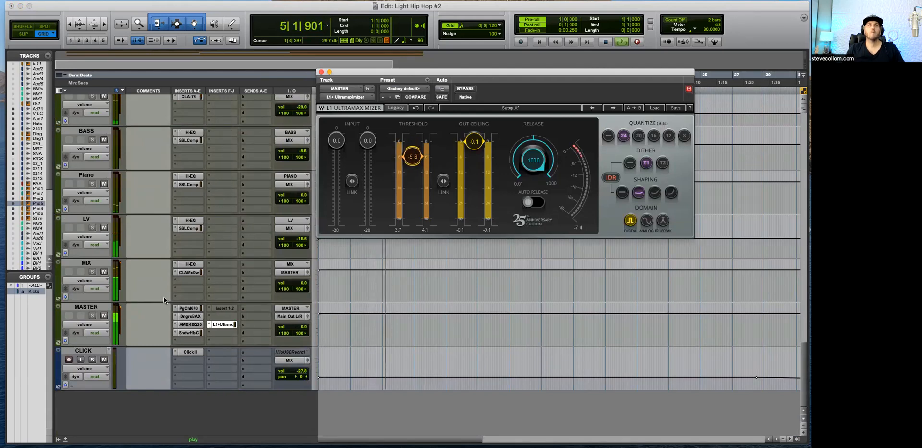
# Step: Check the Shadow Hills mastering compressor on MASTER and set the L1 Ultramaximizer threshold to -4.9
pyautogui.click(190, 334)
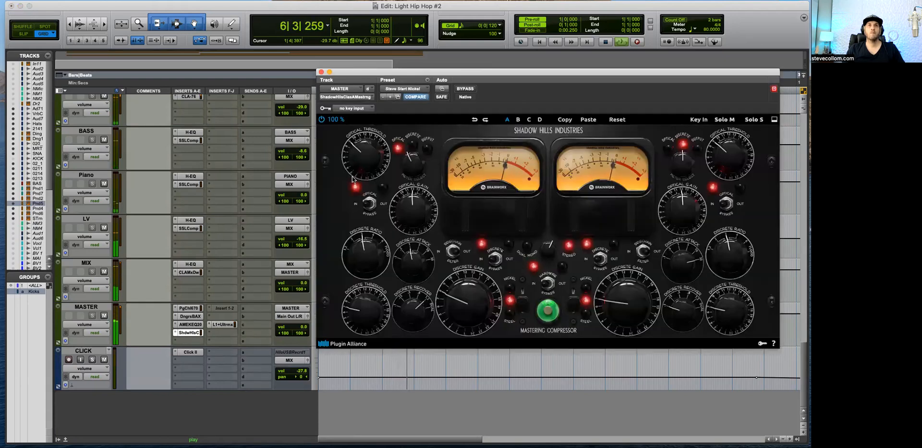
pyautogui.click(321, 72)
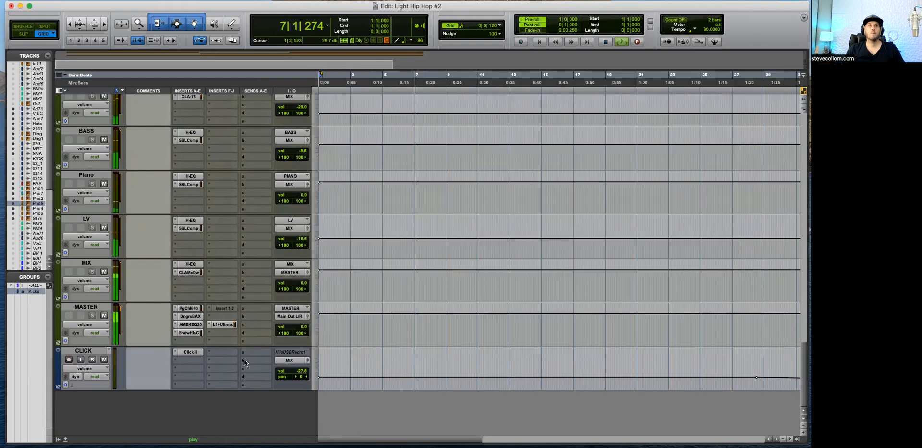
pyautogui.click(222, 324)
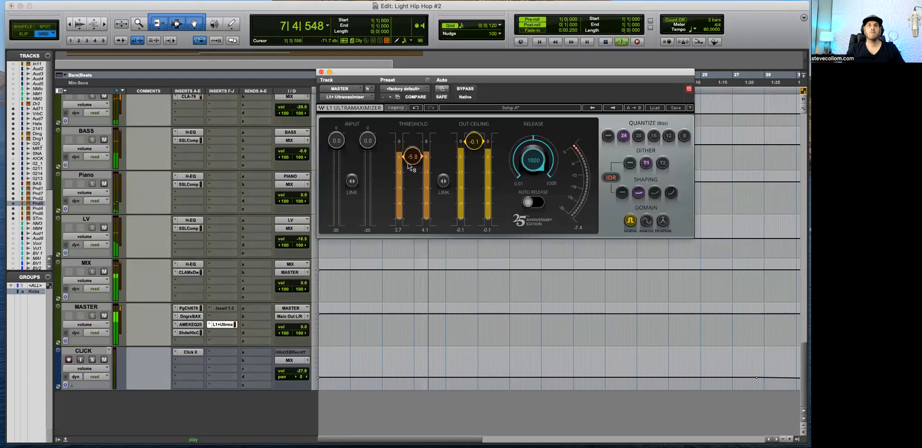
pyautogui.scroll(-5, 227, 190)
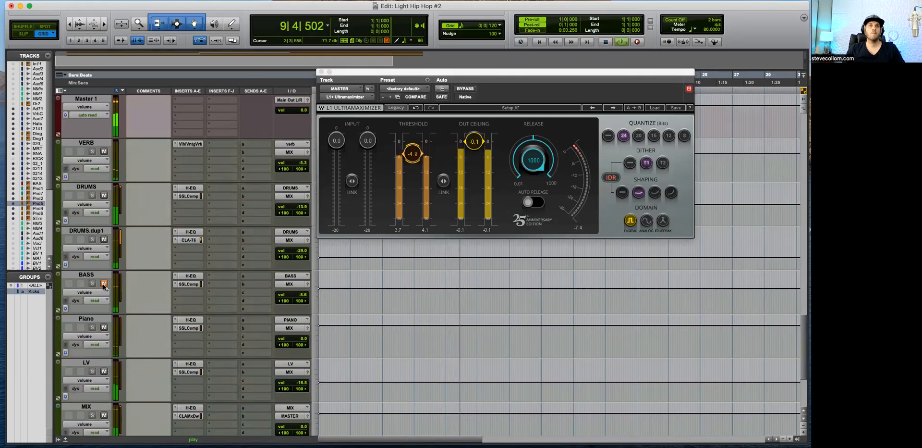
# Step: Check the SSLComp on the BASS bus, close it, and lower the BASS volume to -14.5 dB
pyautogui.click(187, 292)
pyautogui.click(164, 277)
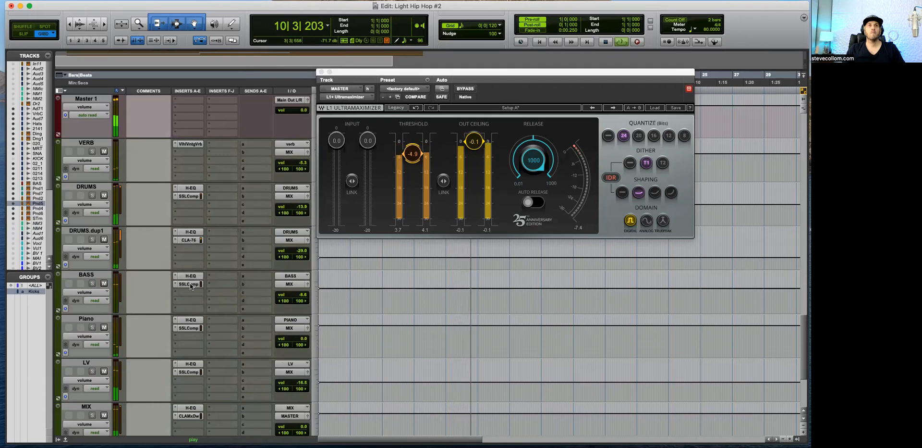
pyautogui.click(189, 283)
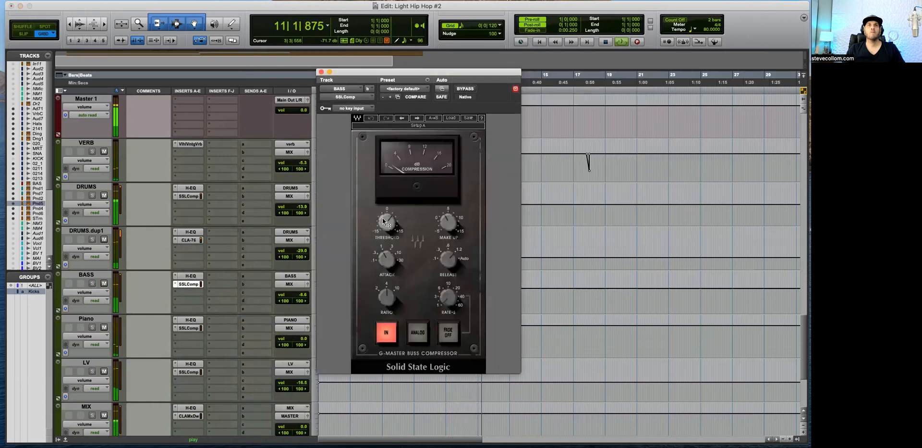
pyautogui.click(321, 72)
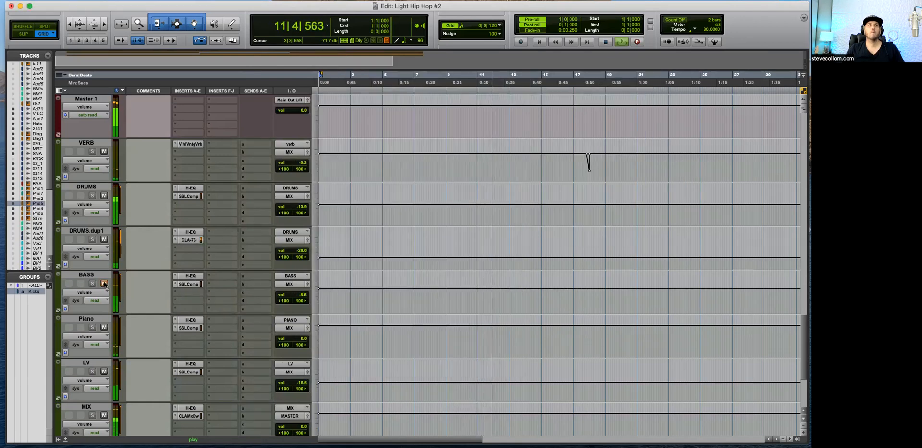
pyautogui.moveTo(302, 294); pyautogui.dragTo(306, 299)
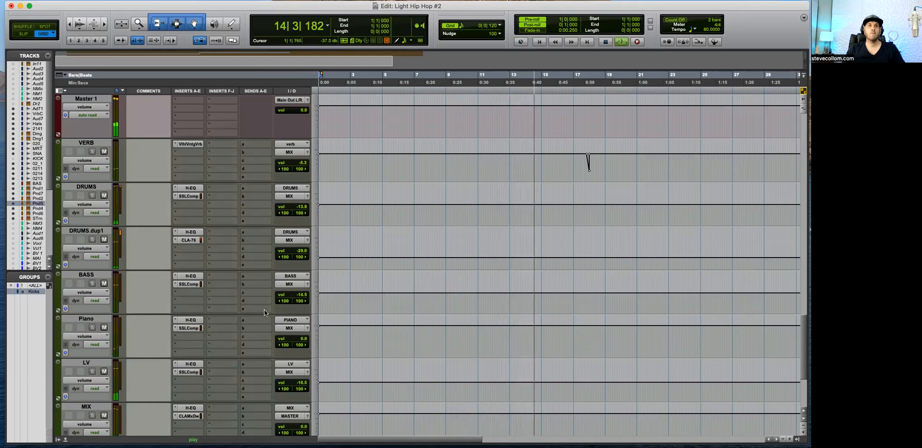
# Step: Check the H-EQ curves on the Piano and LV buses during playback and close both plug-in windows
pyautogui.click(190, 320)
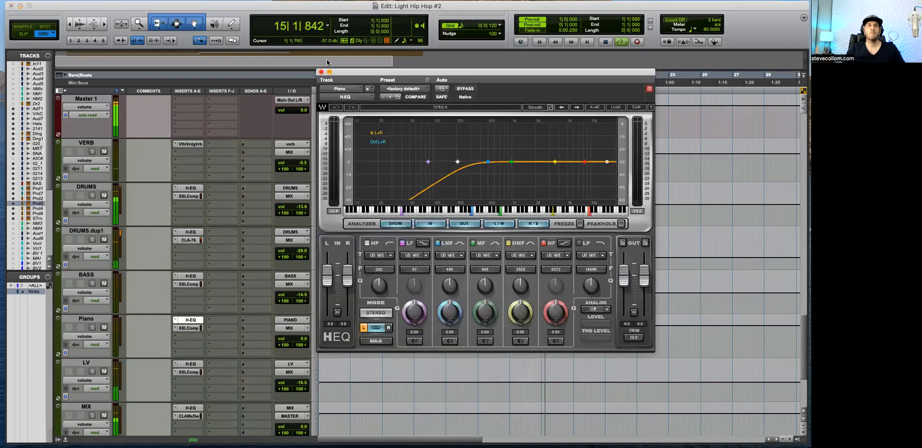
pyautogui.click(321, 72)
pyautogui.click(191, 363)
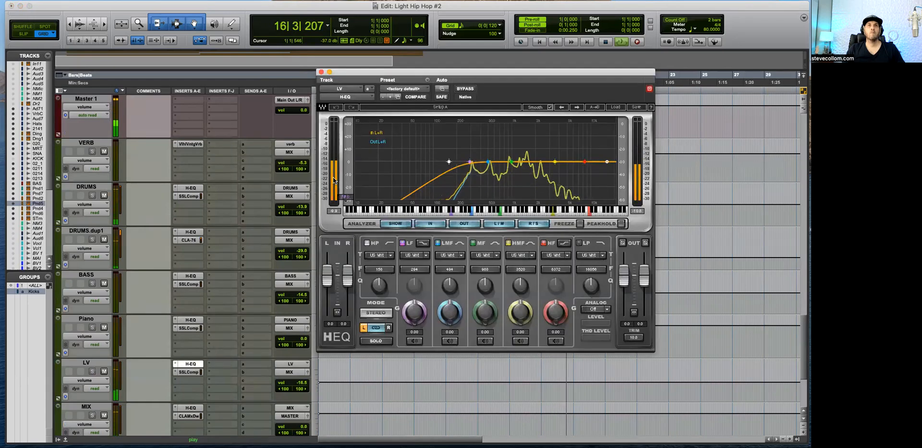
pyautogui.click(321, 72)
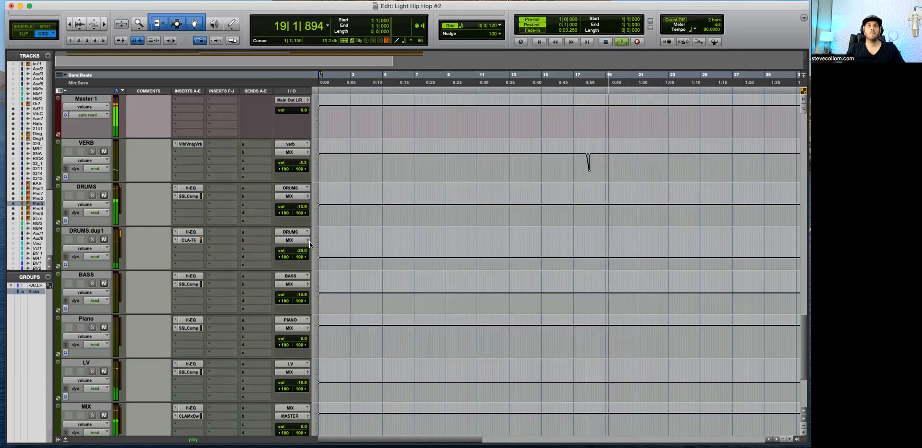
pyautogui.scroll(-5, 327, 318)
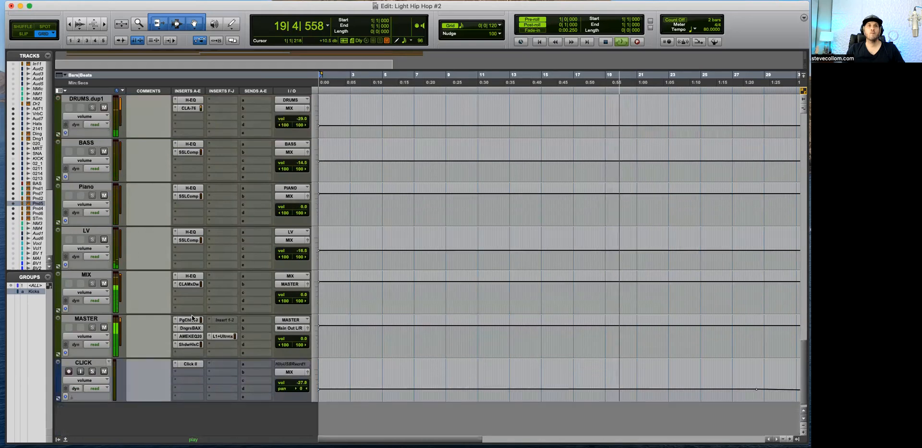
# Step: Check the PuigChild 670 on MASTER and raise the Drive fader slightly in the CLA MixDown on the MIX bus
pyautogui.click(192, 321)
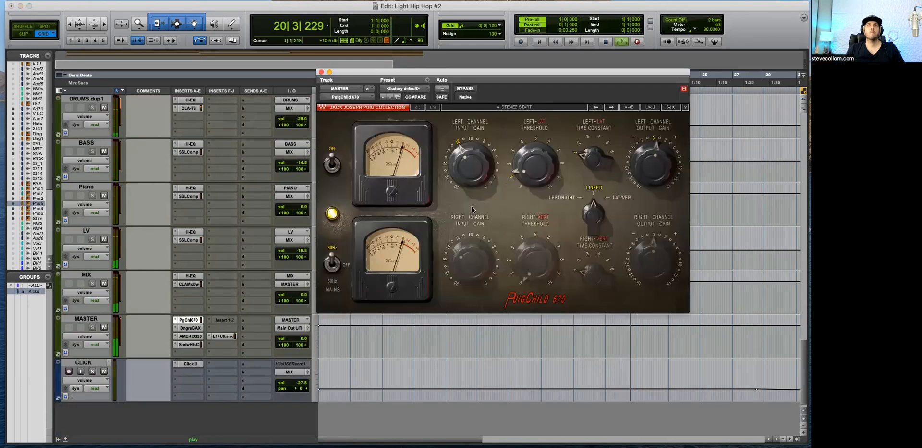
pyautogui.click(322, 72)
pyautogui.click(187, 285)
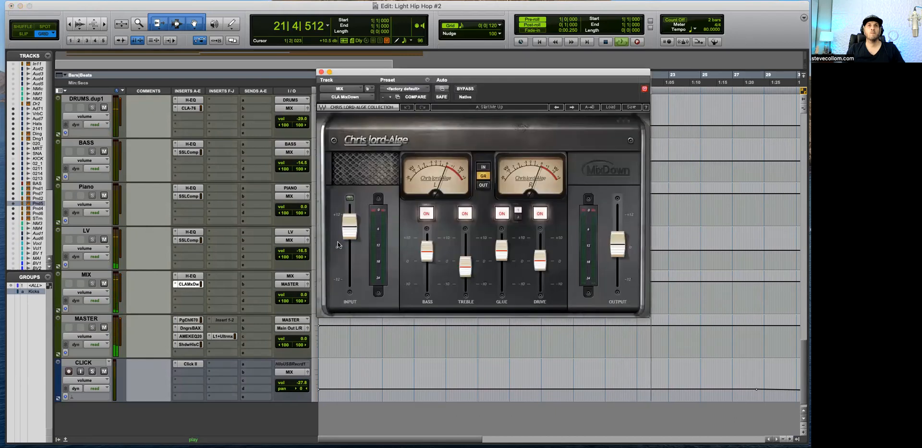
pyautogui.moveTo(539, 260); pyautogui.dragTo(540, 254)
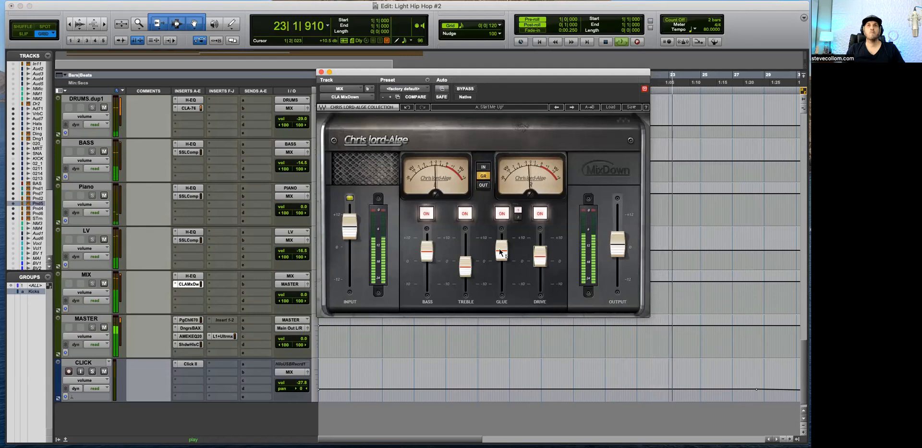
pyautogui.press('space')
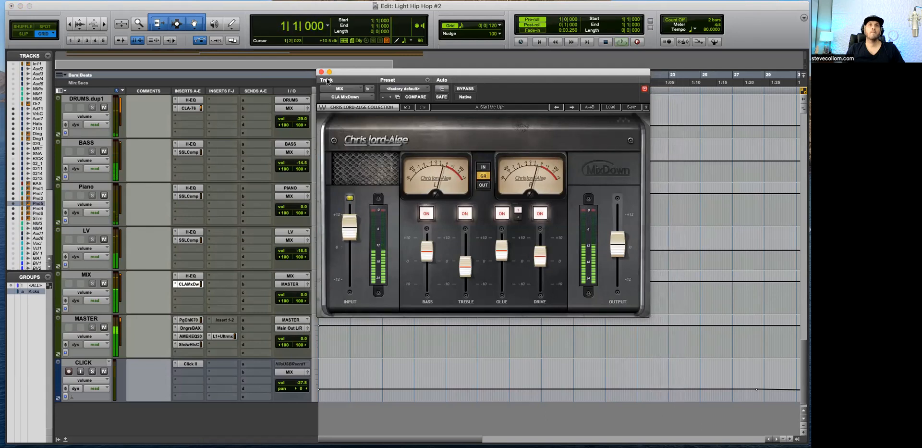
pyautogui.click(321, 72)
# Step: Review all tracks of the session, from the drum and bass tracks through the pianos and strings to the buses
pyautogui.scroll(5, 348, 271)
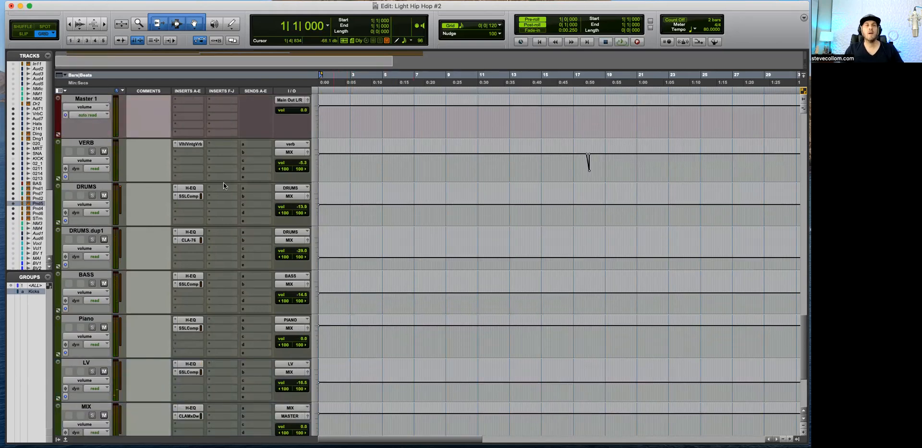
pyautogui.scroll(5, 230, 325)
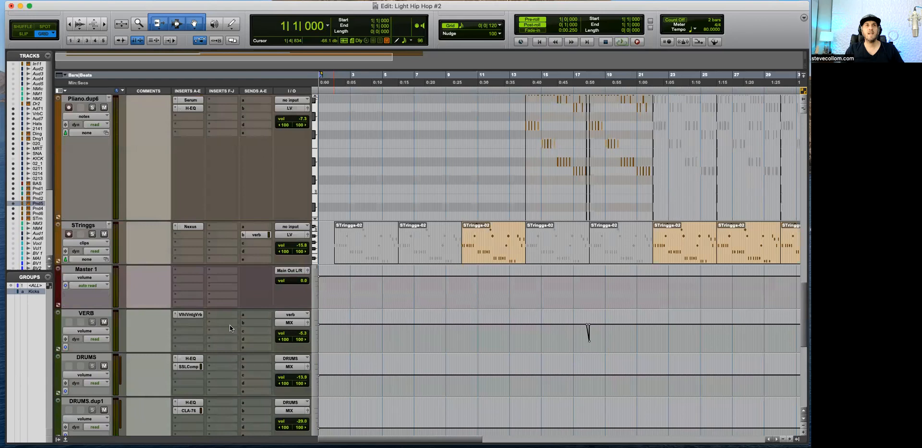
pyautogui.scroll(5, 229, 324)
pyautogui.press('r')
pyautogui.scroll(3, 441, 334)
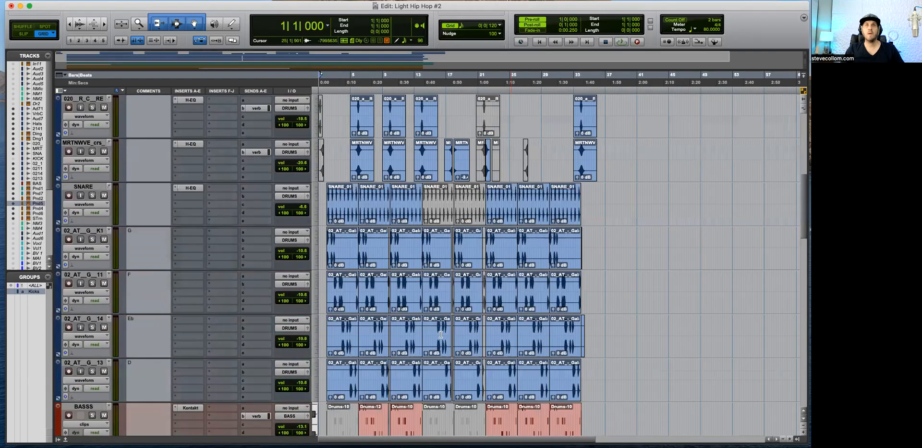
pyautogui.scroll(4, 444, 316)
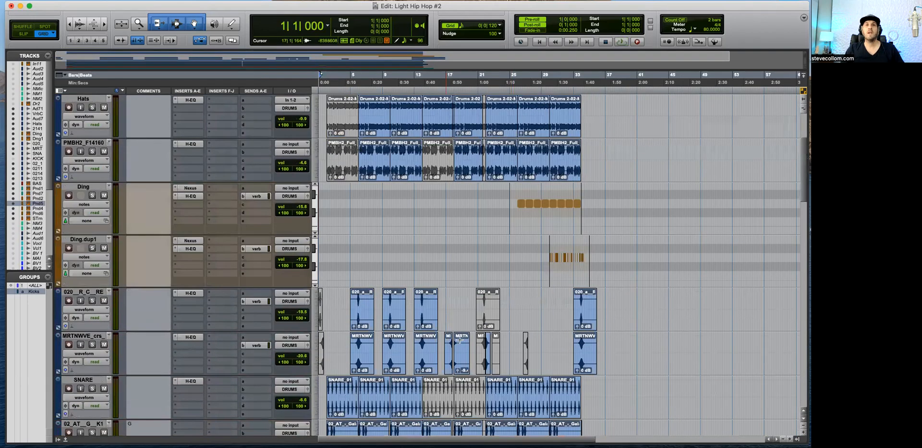
pyautogui.scroll(3, 468, 318)
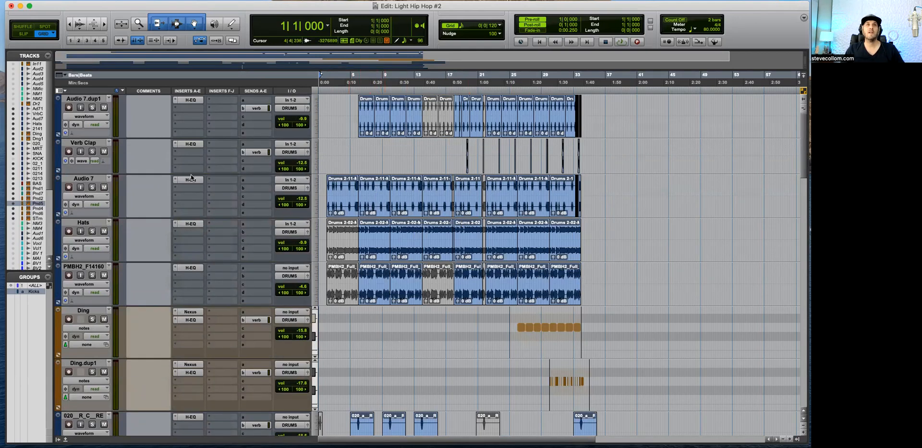
pyautogui.scroll(-6, 213, 278)
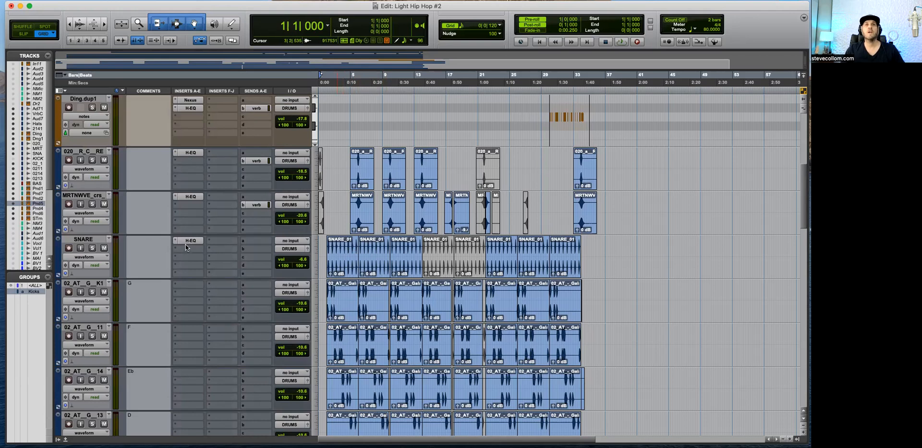
pyautogui.scroll(-5, 241, 240)
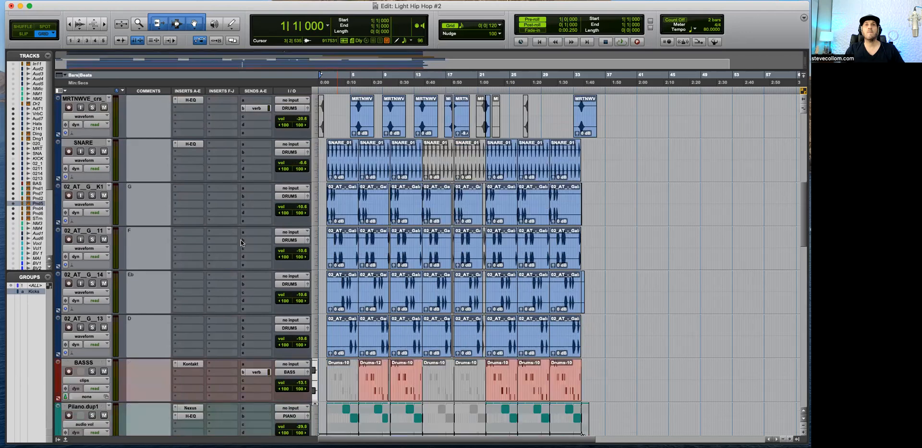
pyautogui.scroll(10, 241, 240)
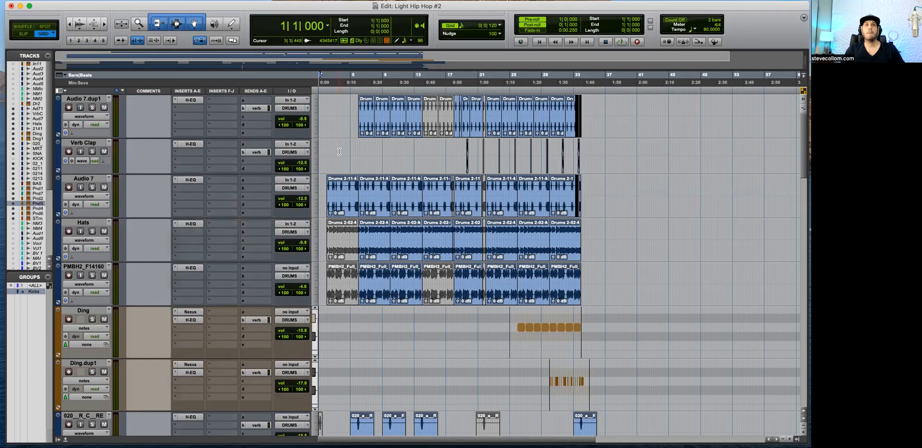
pyautogui.scroll(-10, 358, 327)
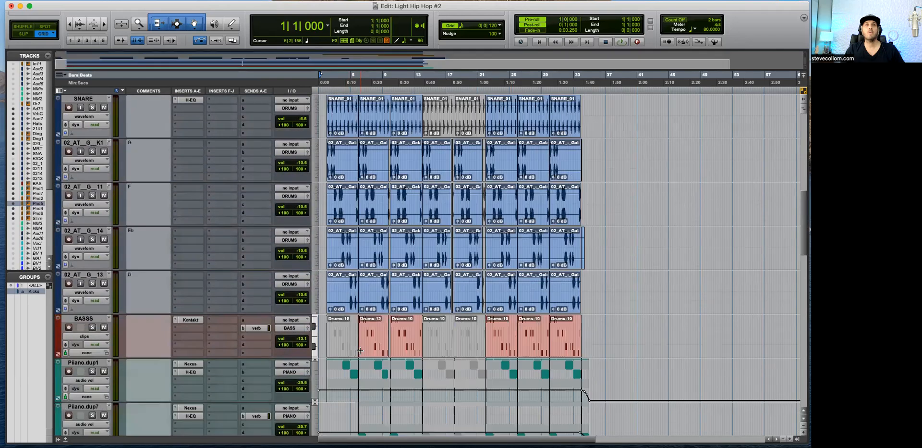
pyautogui.scroll(-5, 360, 350)
pyautogui.scroll(-7, 360, 350)
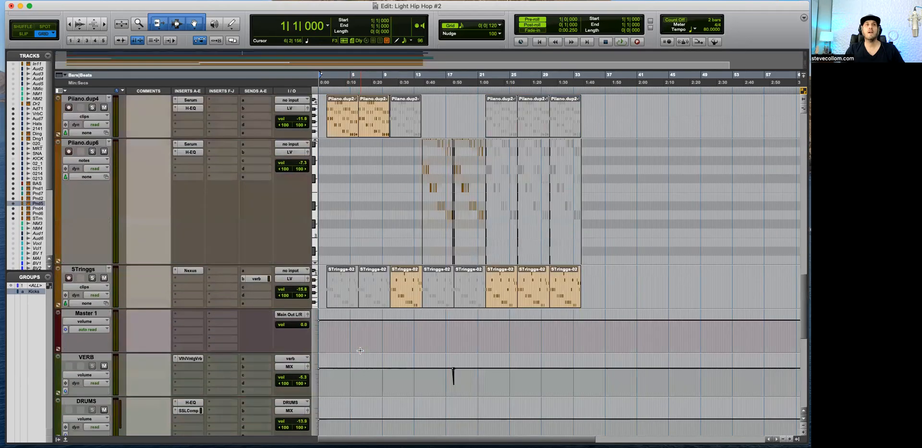
pyautogui.scroll(-5, 360, 350)
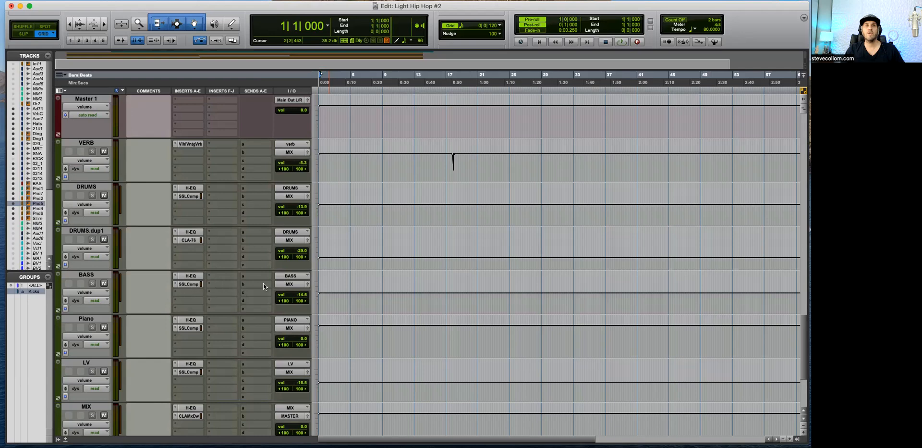
pyautogui.scroll(5, 376, 303)
pyautogui.scroll(-4, 380, 298)
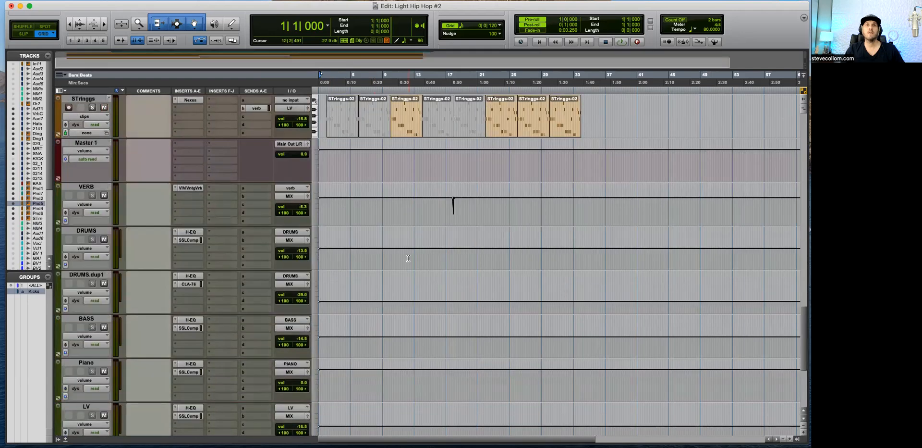
# Step: Play the mix from about bar 23 to 33 and raise the DRUMS.dup1 bus volume to -27.9 dB
pyautogui.moveTo(401, 255); pyautogui.dragTo(414, 254)
pyautogui.press('space')
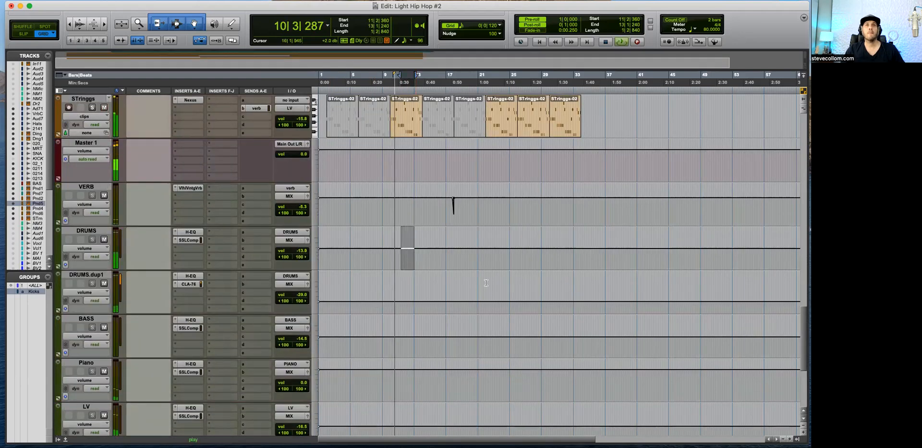
pyautogui.moveTo(498, 254); pyautogui.dragTo(574, 254)
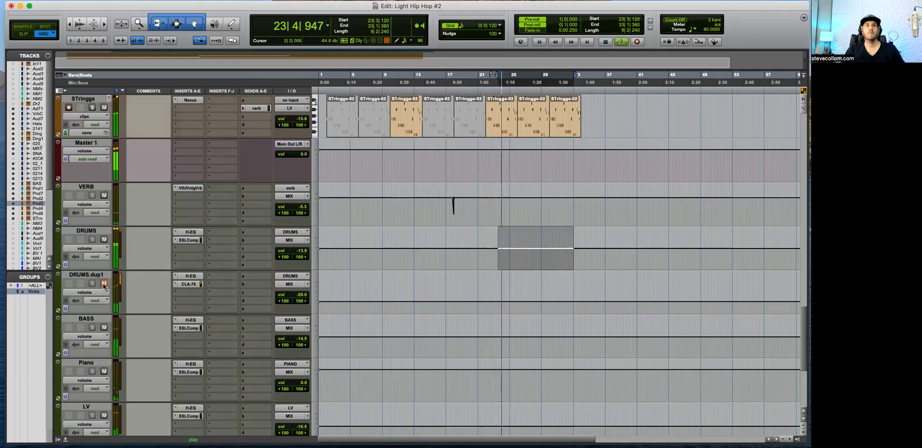
pyautogui.moveTo(301, 294); pyautogui.dragTo(305, 296)
# Step: Fine-tune the SSLComp threshold on the BASS bus and compare the mix with BASS muted and unmuted
pyautogui.click(197, 326)
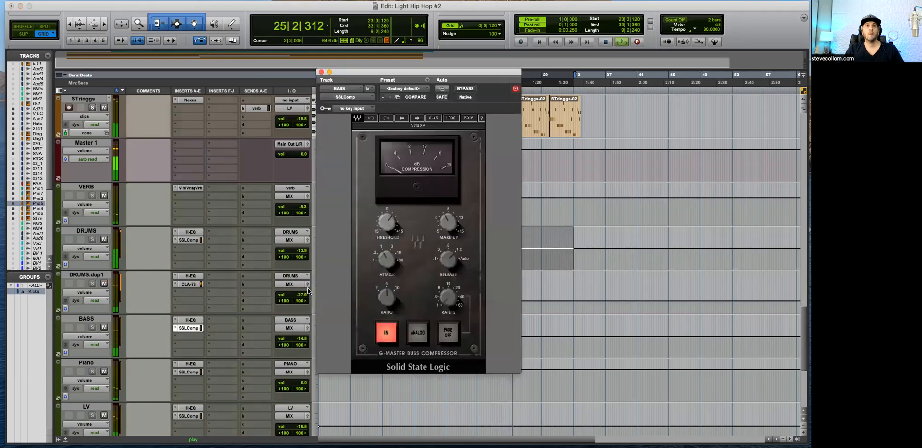
pyautogui.moveTo(387, 222); pyautogui.dragTo(387, 226)
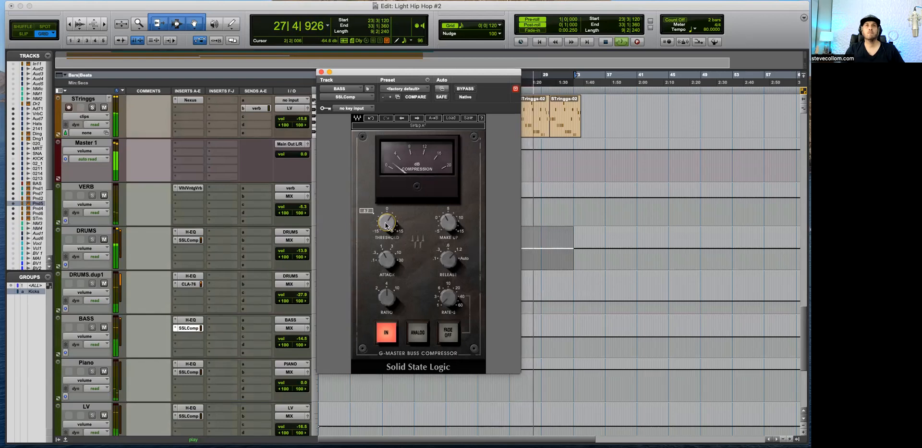
pyautogui.click(104, 327)
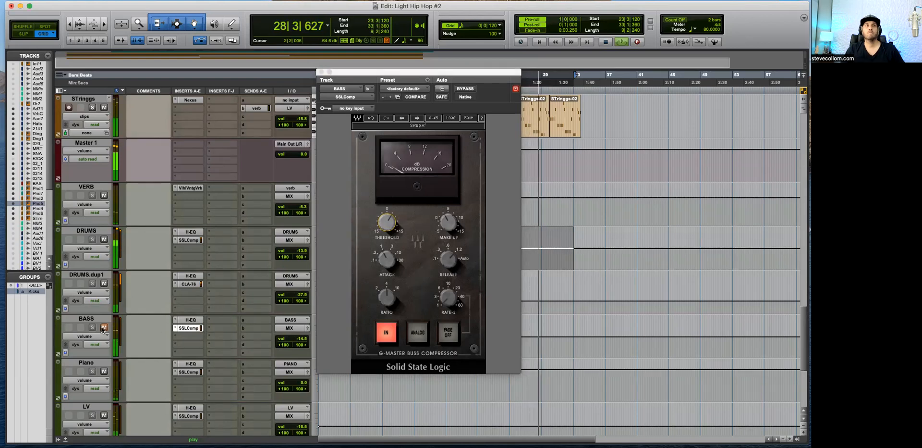
pyautogui.click(104, 327)
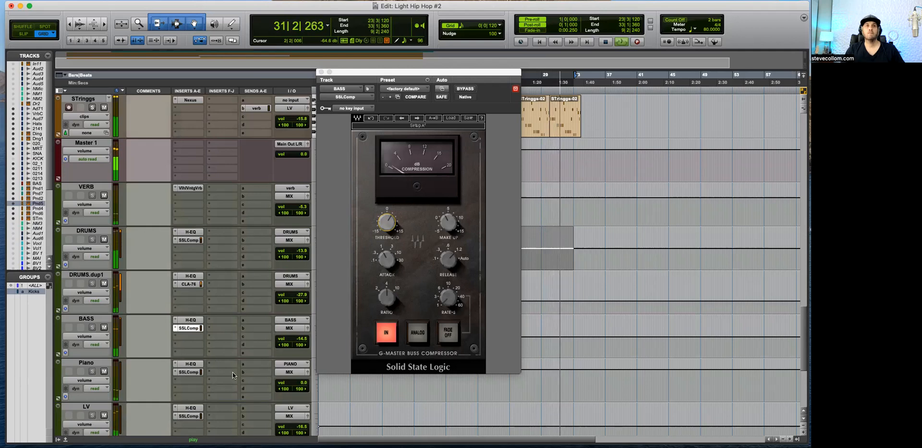
# Step: Check the Piano bus SSLComp and review the instrument tracks and buses while playing bars 27 to 32
pyautogui.click(188, 371)
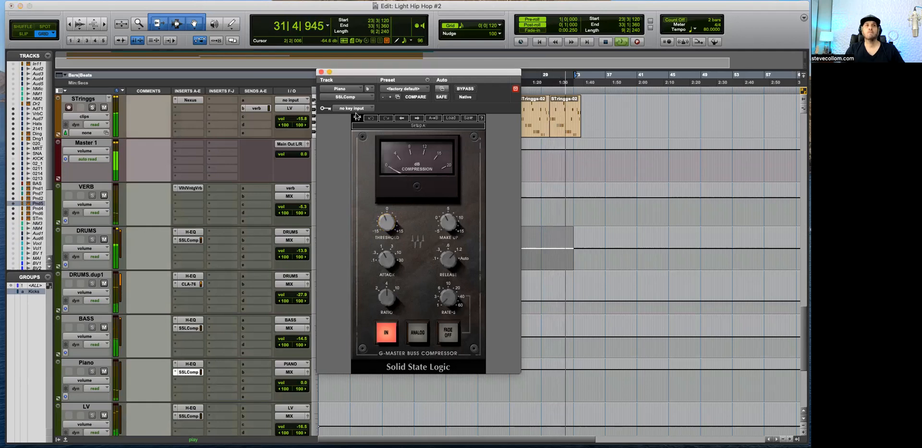
pyautogui.click(321, 72)
pyautogui.scroll(3, 539, 302)
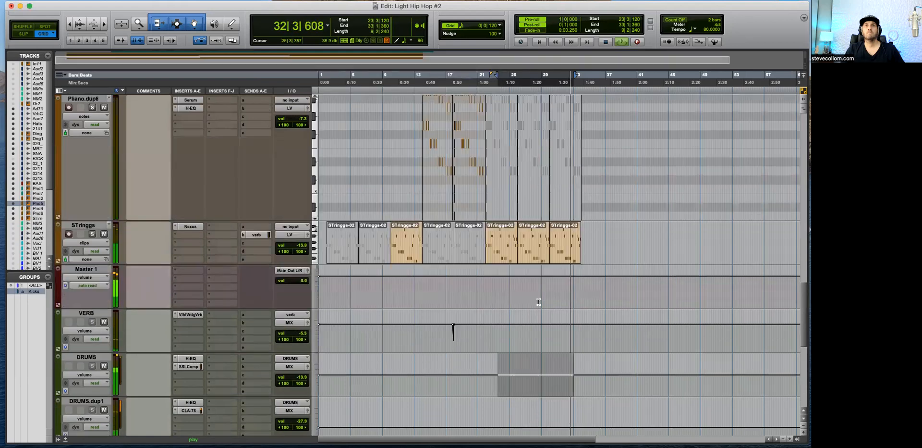
pyautogui.scroll(3, 538, 302)
pyautogui.moveTo(526, 369); pyautogui.dragTo(565, 369)
pyautogui.scroll(3, 565, 368)
pyautogui.scroll(3, 564, 369)
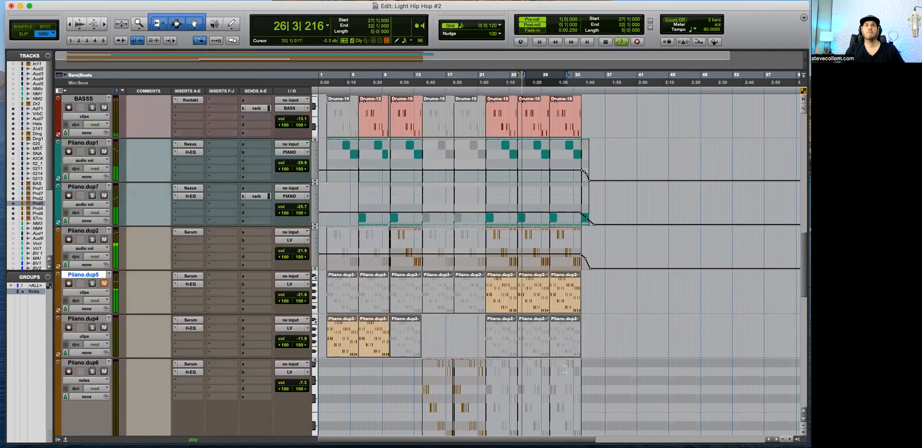
pyautogui.scroll(-10, 570, 346)
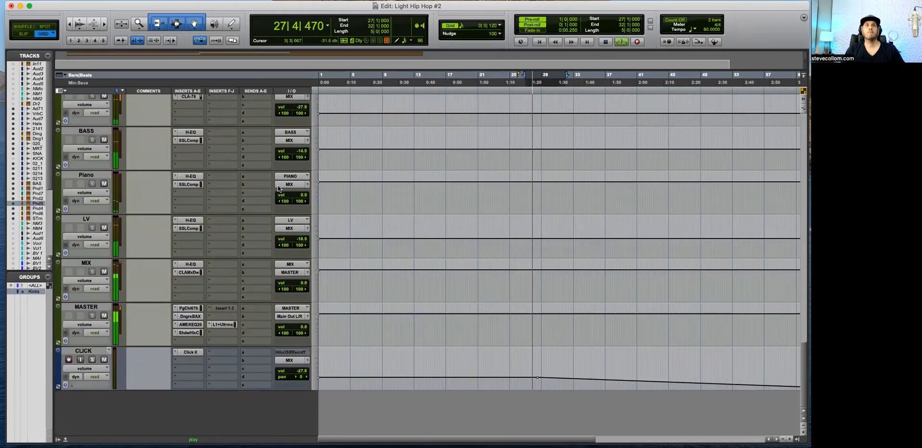
pyautogui.scroll(6, 249, 218)
pyautogui.scroll(3, 250, 219)
# Step: Audition the Piiano.dup2, Piiano.dup1 and Piiano.dup7 tracks in solo during playback of the ending, and clear the solos
pyautogui.press('space')
pyautogui.click(92, 196)
pyautogui.press('space')
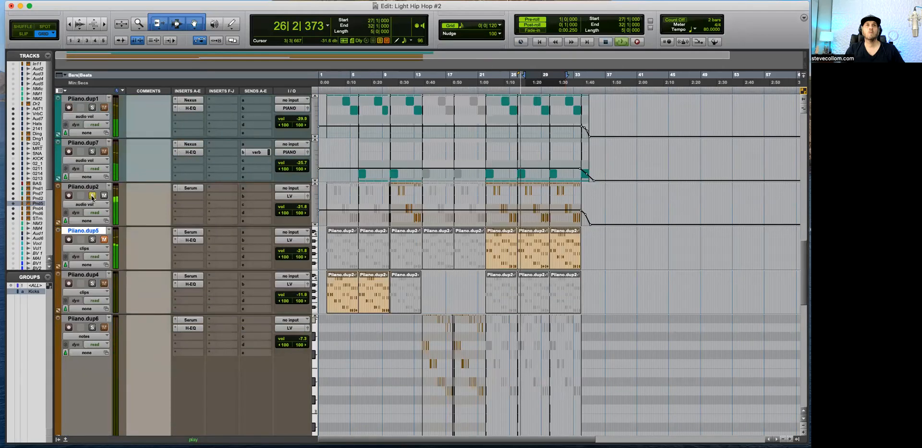
pyautogui.scroll(1, 92, 196)
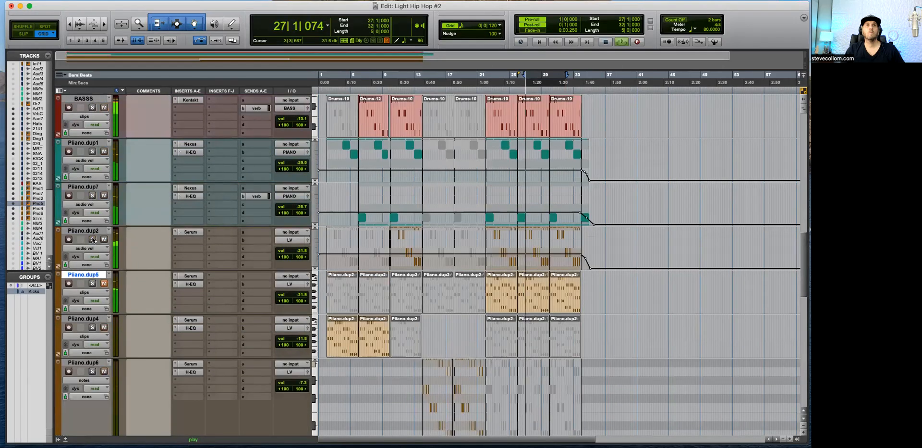
pyautogui.click(93, 150)
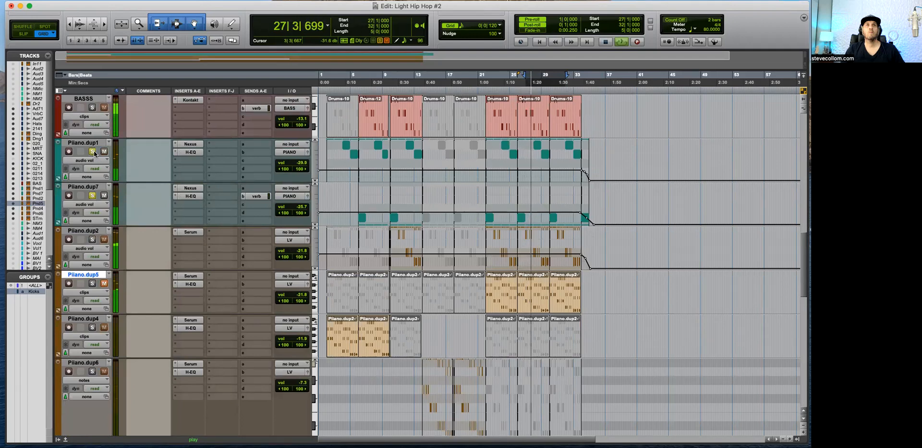
pyautogui.click(92, 196)
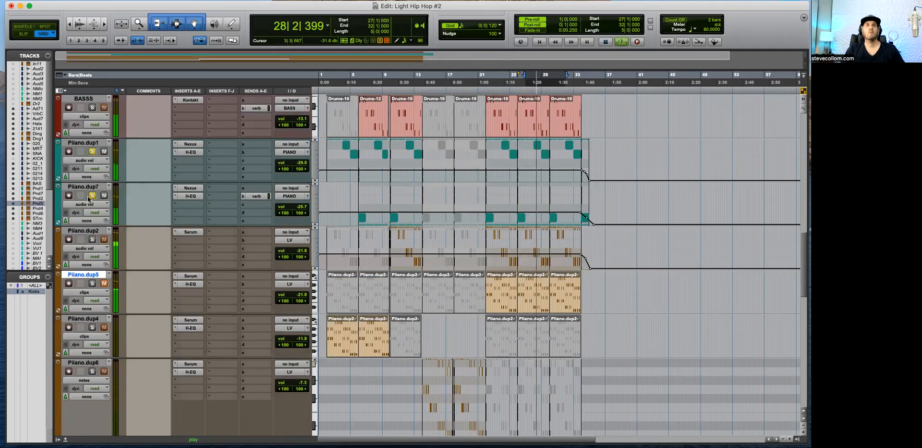
pyautogui.click(94, 151)
# Step: Fine-tune the SSLComp threshold on the Piano bus during playback and close the compressor
pyautogui.scroll(-3, 125, 156)
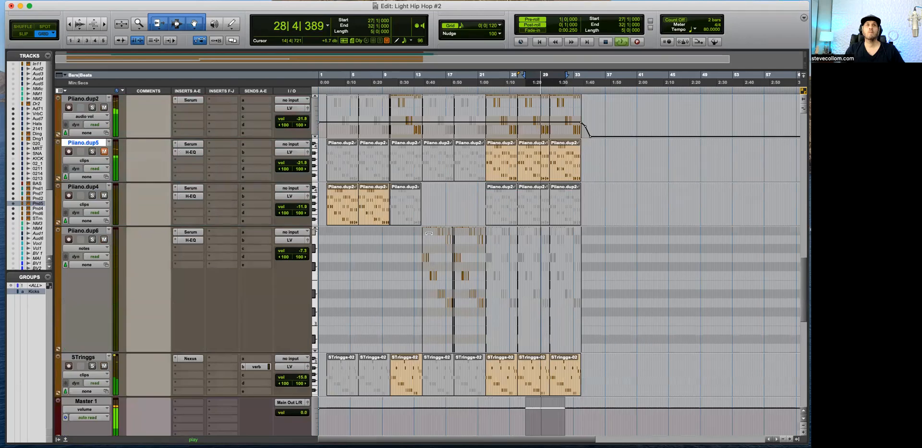
pyautogui.scroll(-8, 429, 234)
pyautogui.click(191, 239)
pyautogui.moveTo(393, 228); pyautogui.dragTo(392, 225)
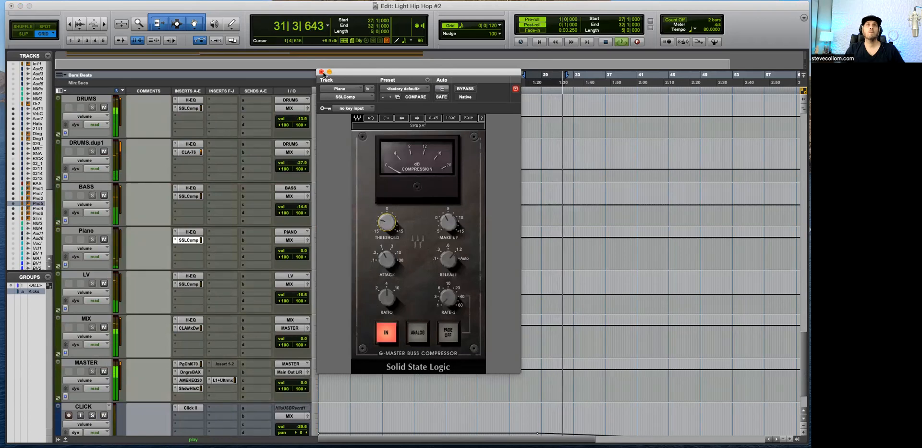
pyautogui.click(322, 72)
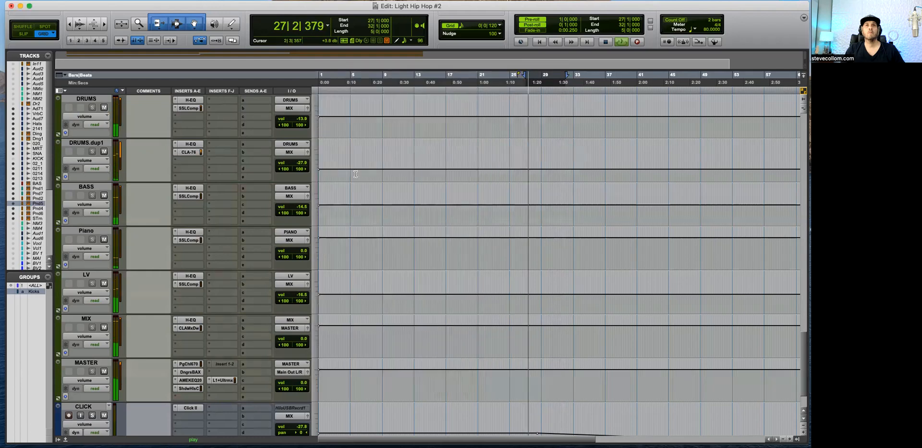
# Step: Play the mix from about bar 23 to 33 and mute the LV bus
pyautogui.scroll(3, 356, 174)
pyautogui.click(496, 163)
pyautogui.moveTo(504, 163); pyautogui.dragTo(577, 163)
pyautogui.press('space')
pyautogui.scroll(-3, 217, 332)
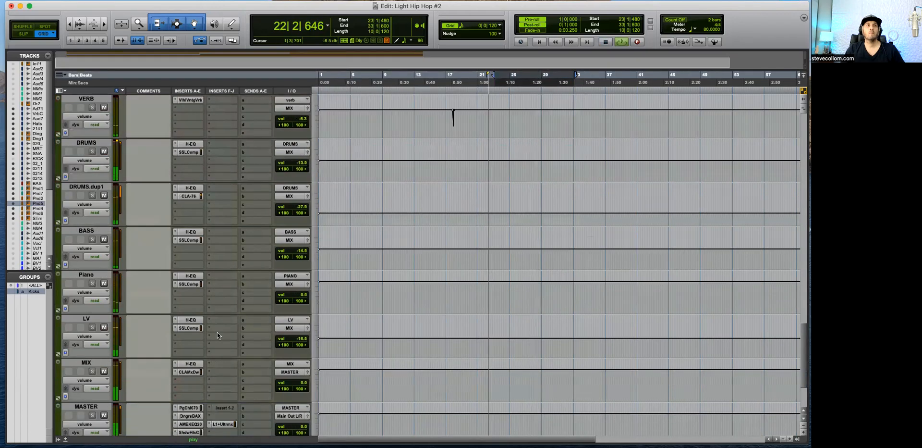
pyautogui.scroll(-1, 159, 288)
pyautogui.click(104, 284)
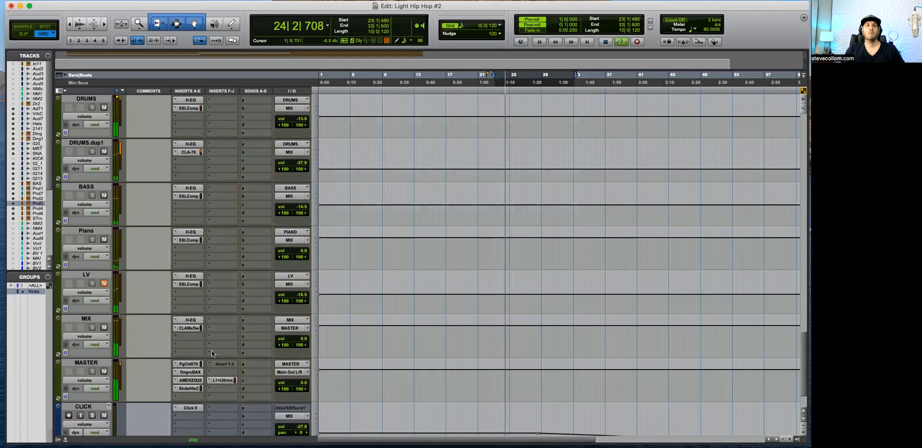
# Step: Lower the threshold of the L1 Ultramaximizer on the MASTER track to -5.0 during playback and close the limiter
pyautogui.click(221, 379)
pyautogui.moveTo(145, 0); pyautogui.dragTo(658, 205)
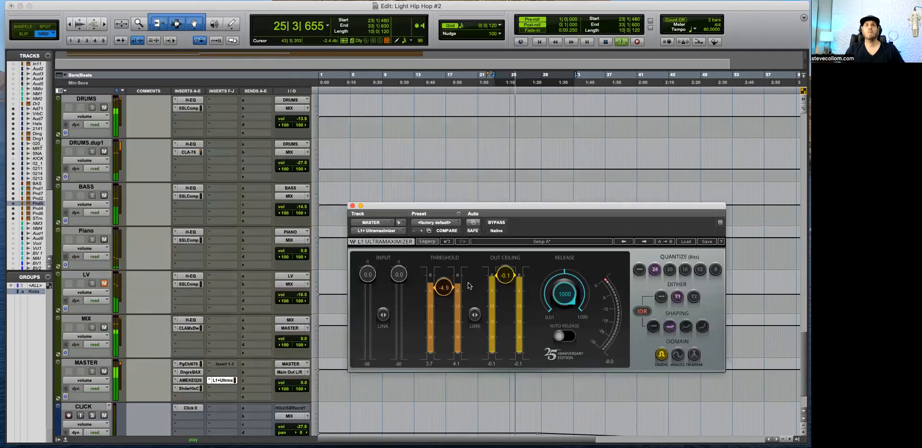
pyautogui.moveTo(439, 287); pyautogui.dragTo(439, 291)
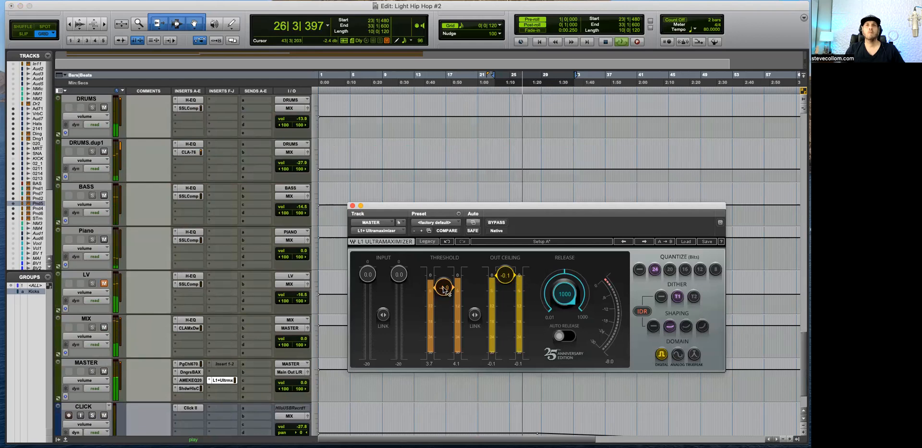
pyautogui.click(352, 205)
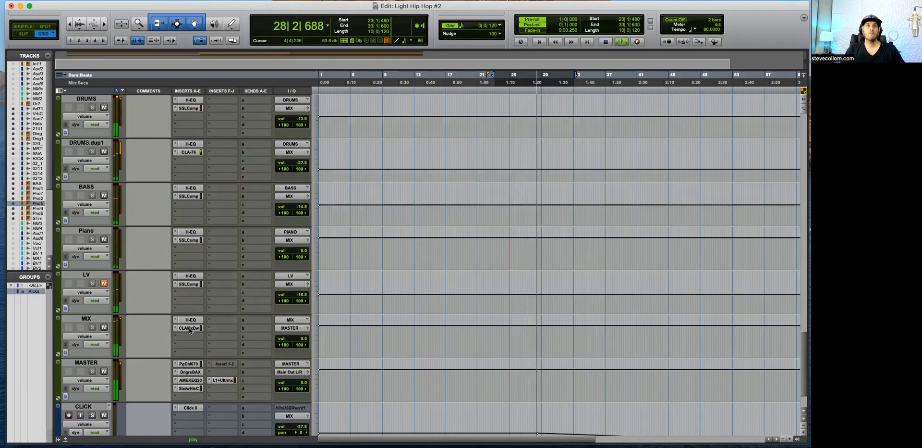
# Step: Unmute the LV bus while checking the Shadow Hills mastering compressor on the MASTER track, and close the compressor
pyautogui.click(190, 388)
pyautogui.click(104, 284)
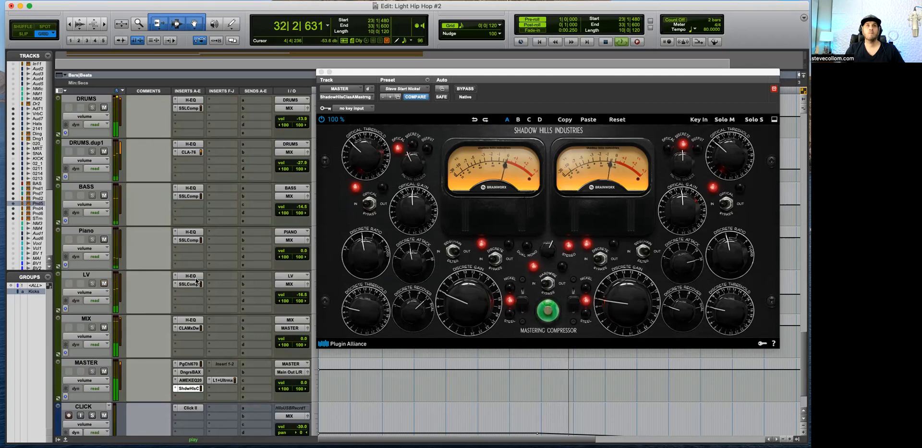
pyautogui.click(321, 72)
# Step: Play the song from bar 12, stop playback, clear the STringgs solo and select that track
pyautogui.scroll(7, 406, 293)
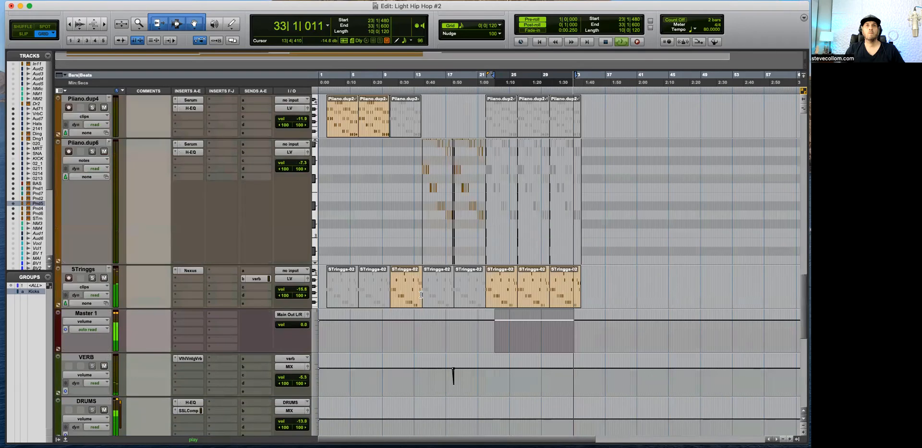
pyautogui.click(406, 334)
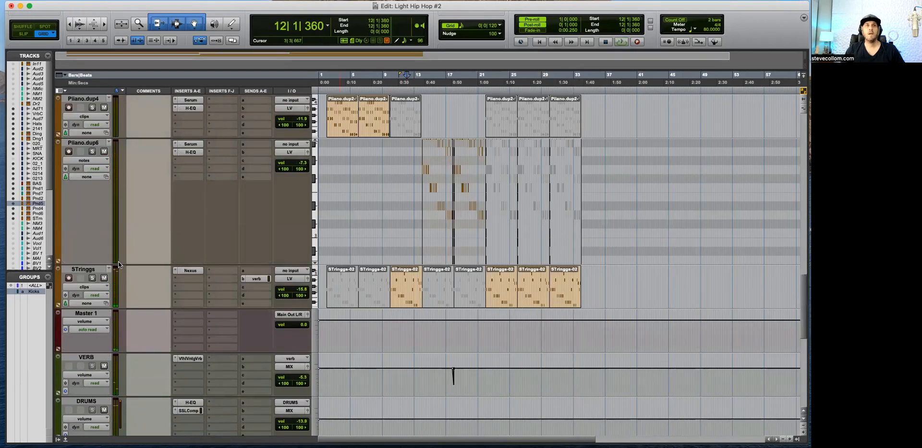
pyautogui.click(93, 278)
pyautogui.press('space')
pyautogui.click(93, 278)
pyautogui.click(83, 269)
# Step: Duplicate the LV bus track and rename the copy STABS
pyautogui.scroll(-4, 209, 350)
pyautogui.scroll(-3, 209, 348)
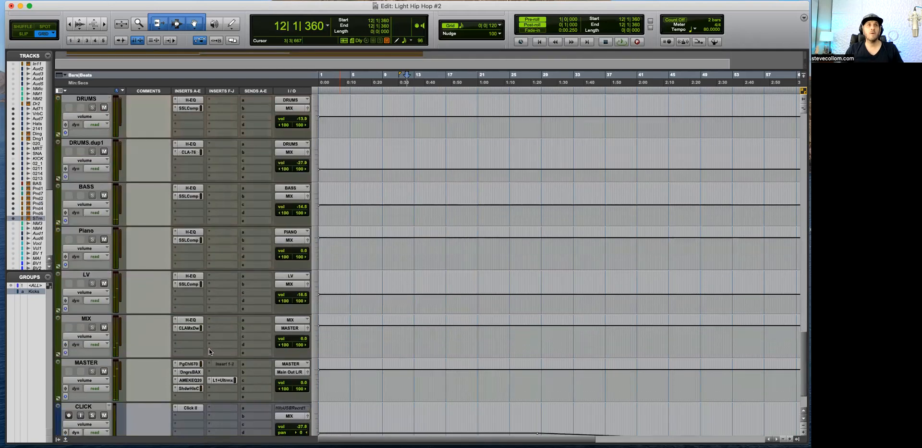
pyautogui.click(93, 276)
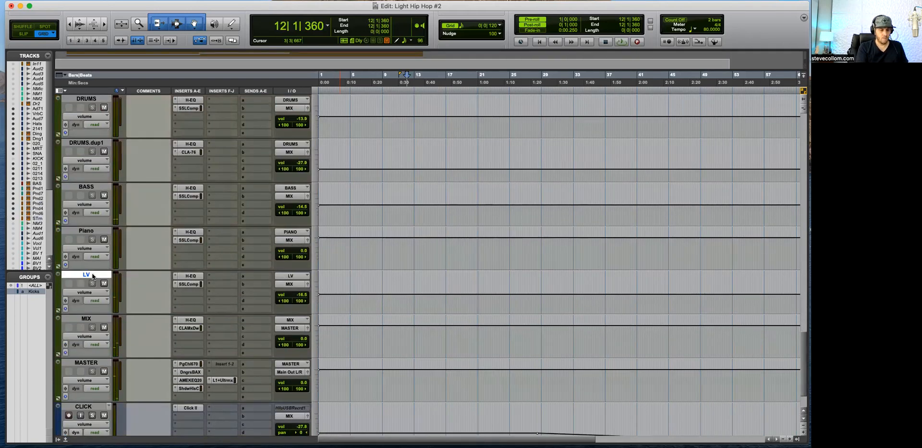
pyautogui.hotkey('alt', 'shift', 'd')
pyautogui.press('Return')
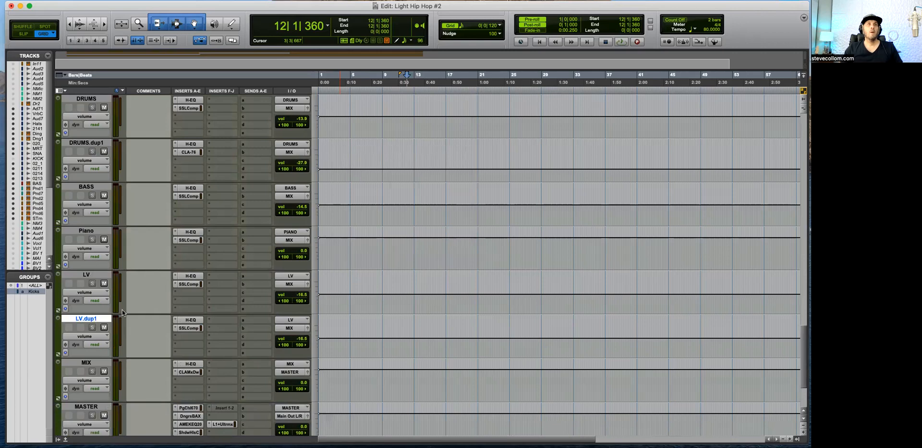
pyautogui.doubleClick(94, 317)
pyautogui.write('STABS')
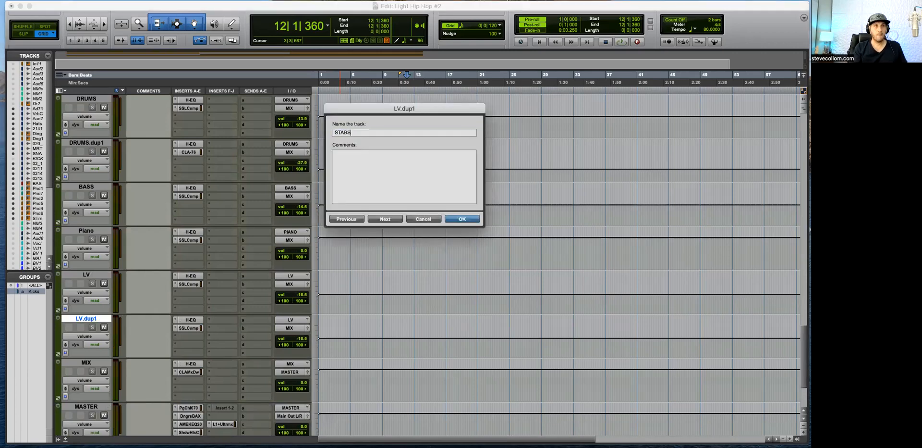
pyautogui.press('Return')
# Step: Set the STABS track's input to the El Gtr Delay stereo bus and rename that bus STABS
pyautogui.click(283, 320)
pyautogui.moveTo(294, 327)
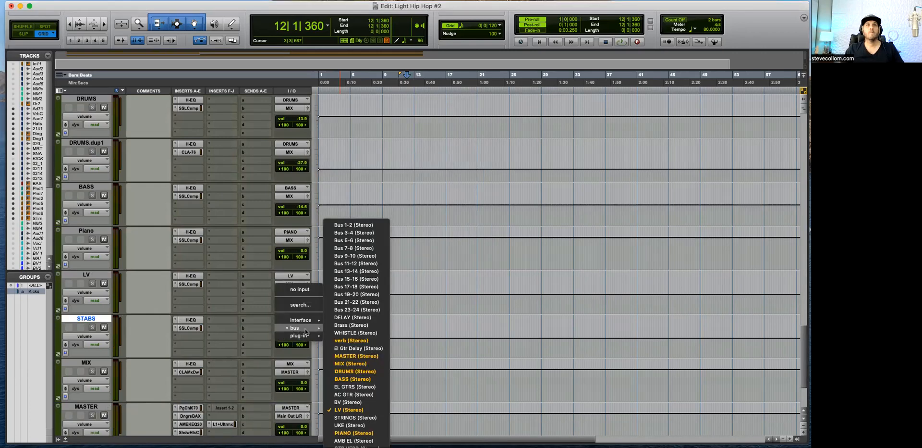
pyautogui.click(350, 348)
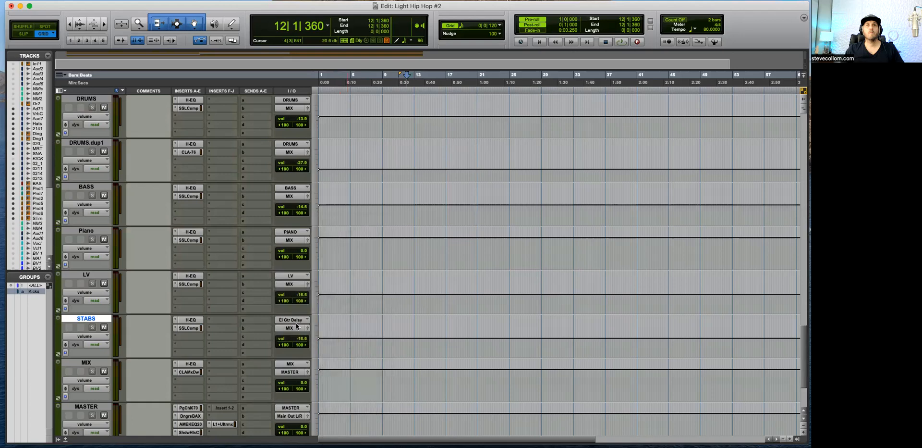
pyautogui.rightClick(296, 322)
pyautogui.click(317, 338)
pyautogui.write('STABS')
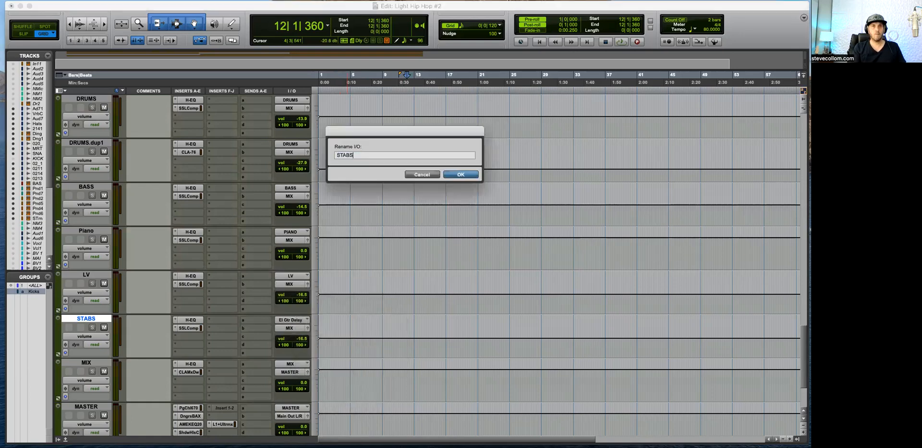
pyautogui.press('Return')
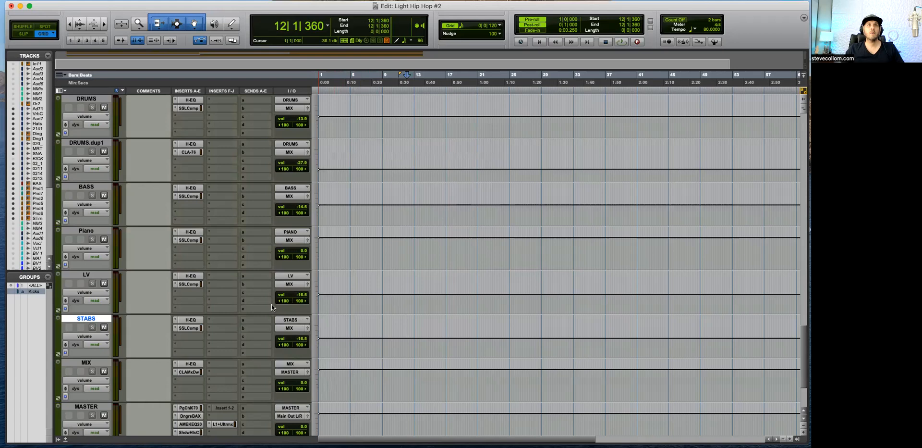
# Step: Reduce the height of the Piiano.dup6 track and route the STringgs track's output to the STABS stereo bus
pyautogui.scroll(10, 240, 328)
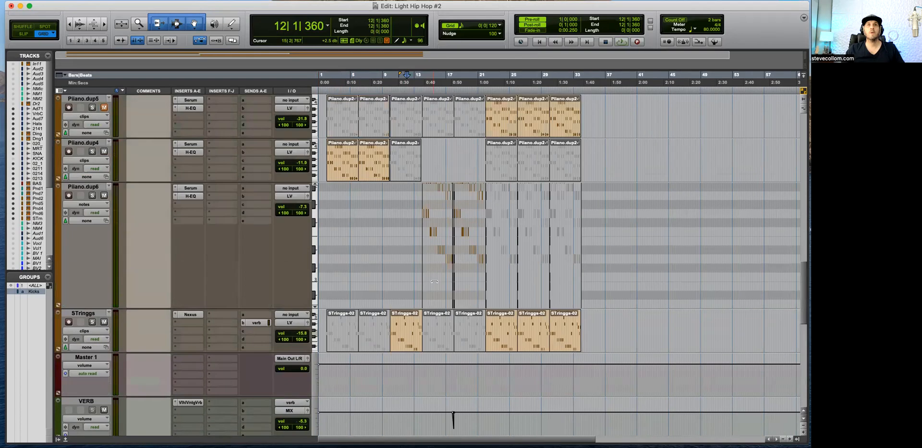
pyautogui.click(292, 322)
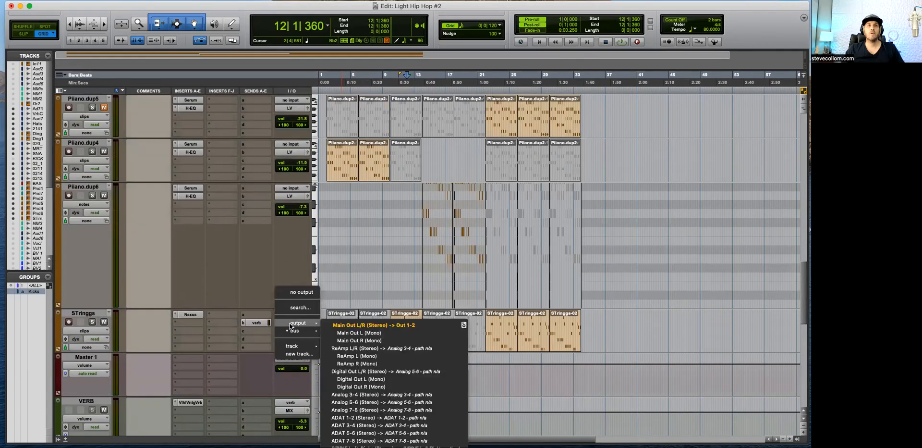
pyautogui.click(255, 269)
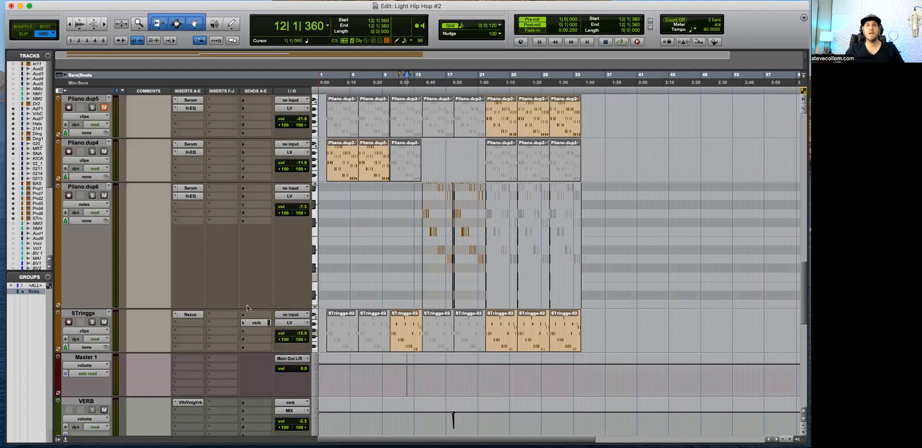
pyautogui.moveTo(252, 308); pyautogui.dragTo(249, 250)
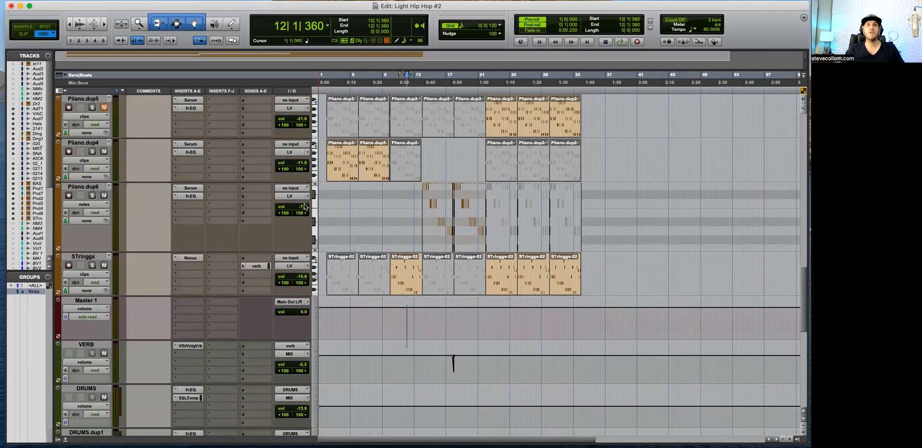
pyautogui.click(401, 268)
pyautogui.click(290, 259)
pyautogui.click(290, 265)
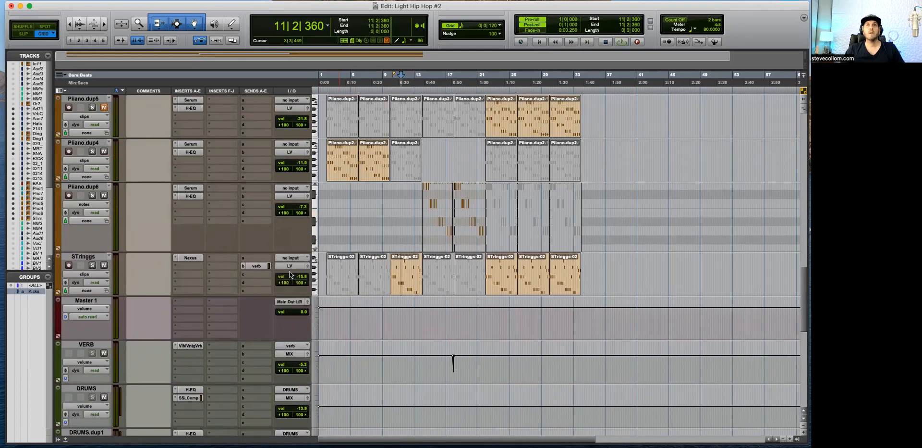
pyautogui.click(290, 267)
pyautogui.moveTo(294, 273)
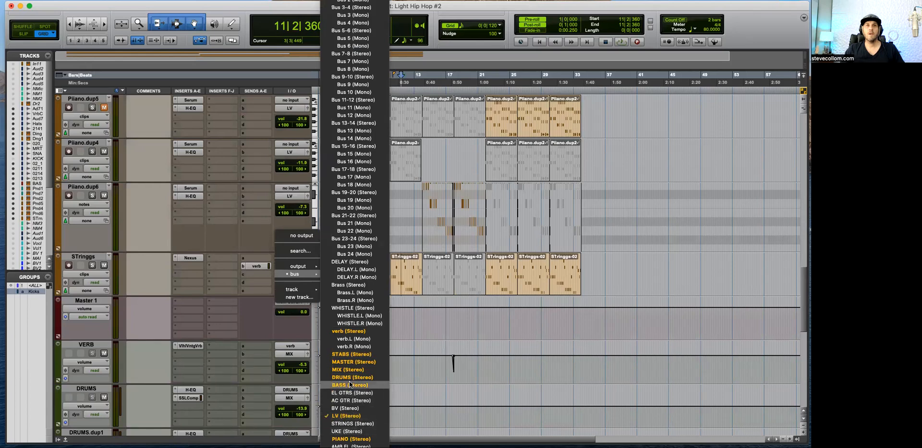
pyautogui.click(348, 352)
# Step: Play the section from about bar 22 to 33 and fine-tune the SSLComp threshold on the STABS bus
pyautogui.moveTo(489, 317); pyautogui.dragTo(574, 317)
pyautogui.press('space')
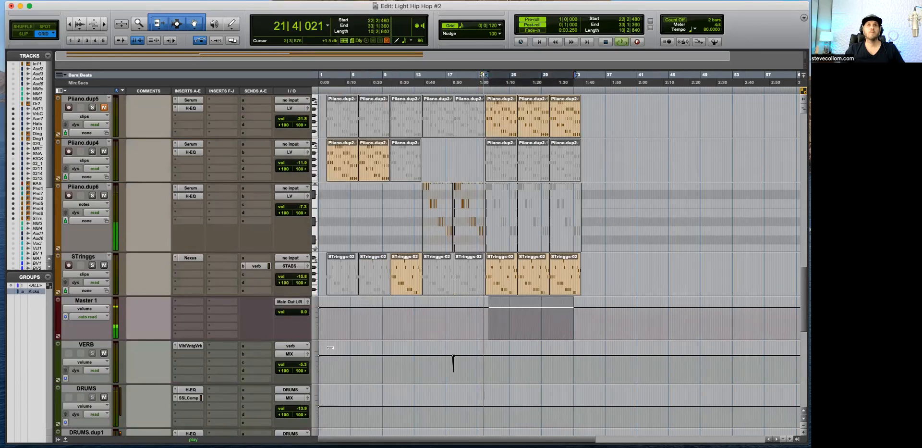
pyautogui.scroll(-10, 216, 288)
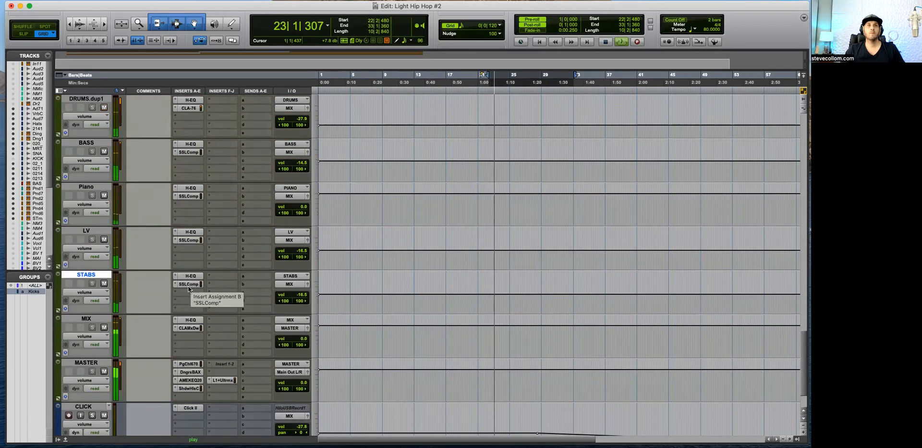
pyautogui.click(187, 284)
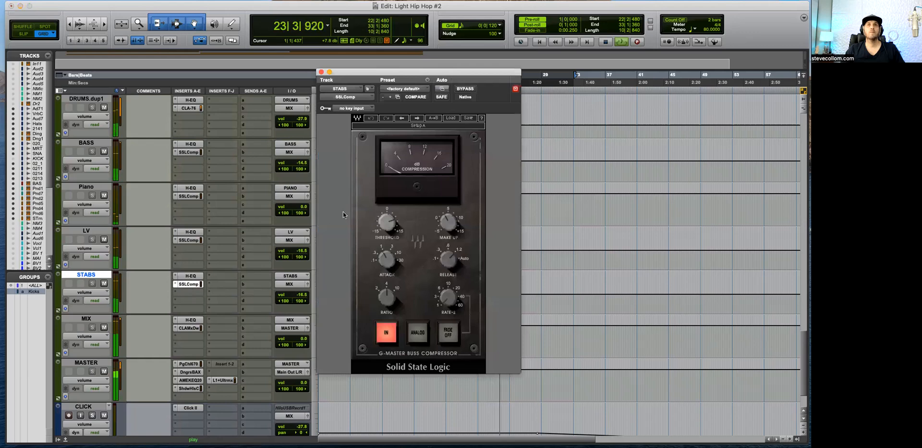
pyautogui.moveTo(387, 222); pyautogui.dragTo(387, 221)
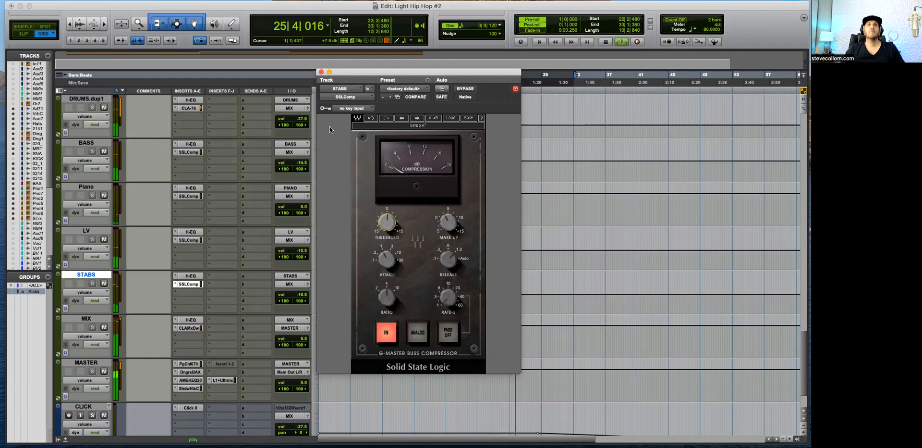
# Step: Adjust the attack and release of the STABS bus SSLComp during playback and close the compressor
pyautogui.moveTo(391, 261)
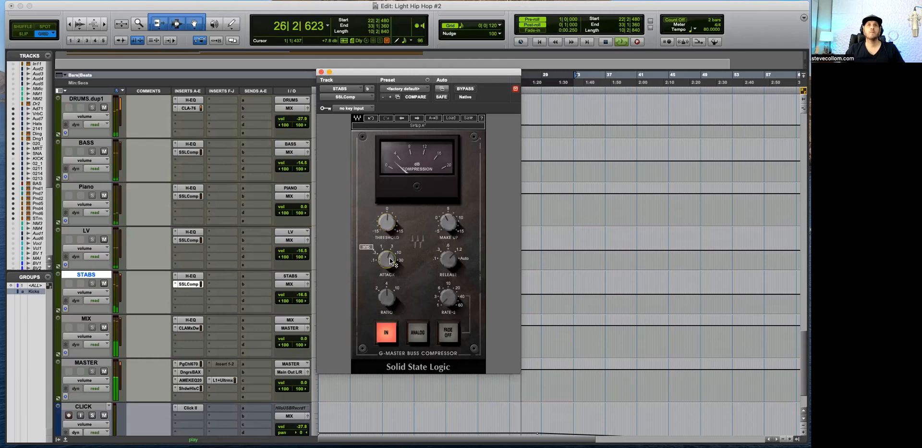
pyautogui.moveTo(390, 261); pyautogui.dragTo(390, 255)
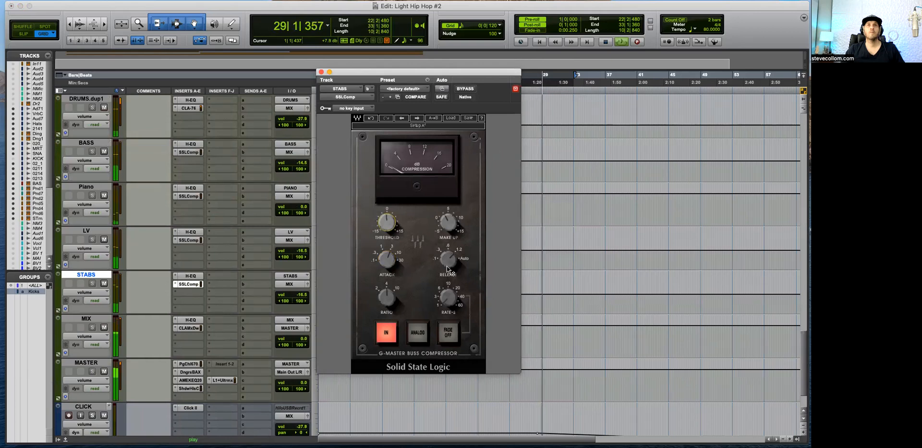
pyautogui.moveTo(448, 261); pyautogui.dragTo(449, 256)
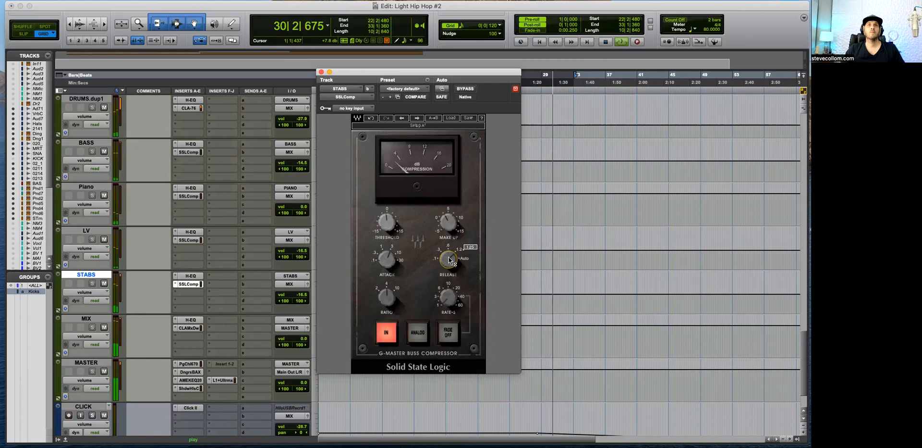
pyautogui.click(391, 226)
pyautogui.click(150, 279)
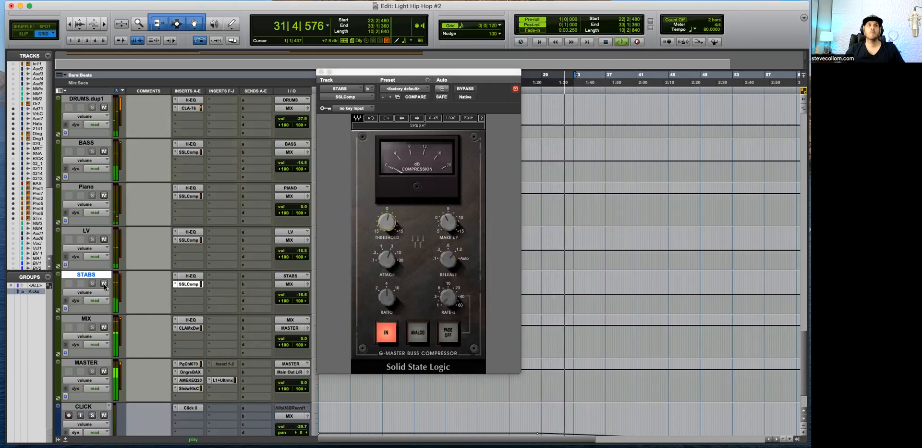
pyautogui.click(321, 71)
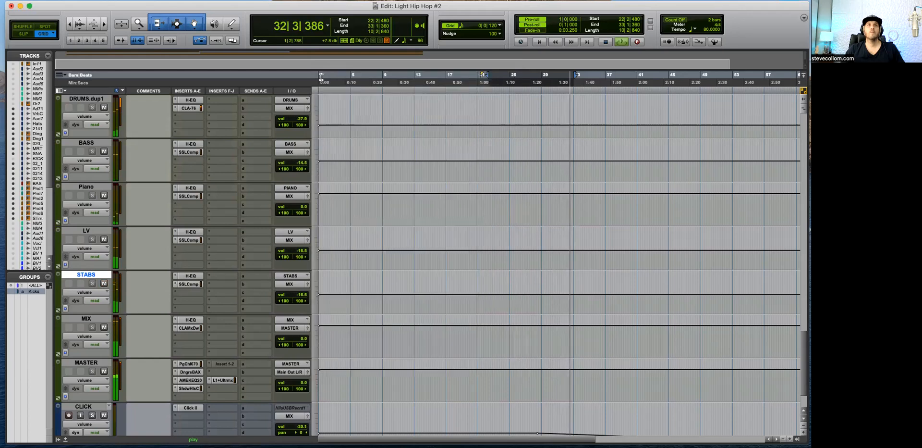
# Step: Slightly lower the input and bass and raise the treble in the MIX bus CLA MixDown, close it and stop playback
pyautogui.click(189, 327)
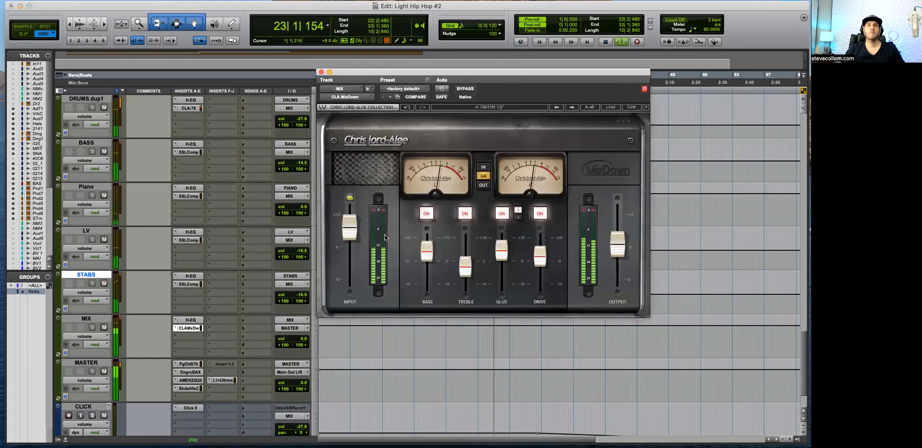
pyautogui.moveTo(349, 228); pyautogui.dragTo(350, 230)
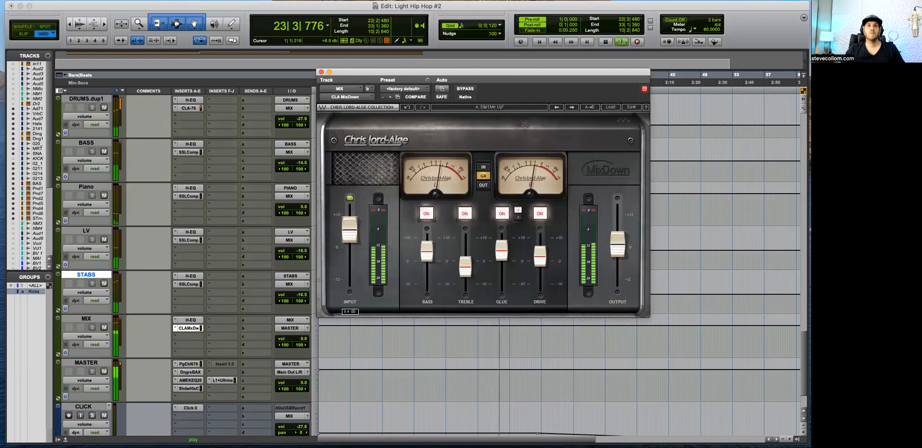
pyautogui.moveTo(426, 249)
pyautogui.mouseDown()
pyautogui.moveTo(427, 260)
pyautogui.moveTo(465, 263)
pyautogui.moveTo(424, 254)
pyautogui.mouseUp()
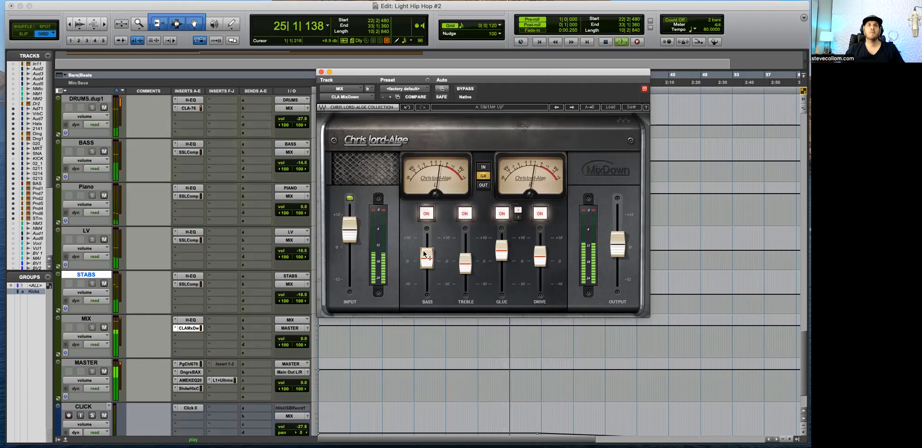
pyautogui.click(322, 72)
pyautogui.press('space')
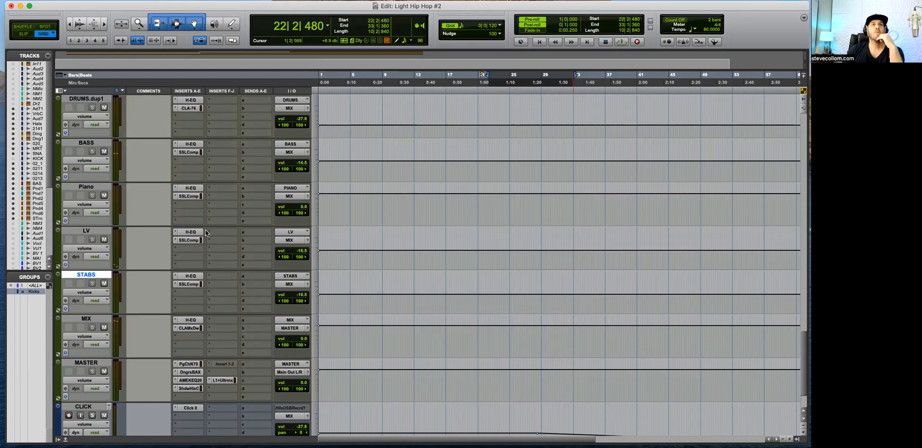
# Step: Check the make-up gain on the LV bus SSLComp, close it and open the CLA MixDown on the MIX bus
pyautogui.click(188, 240)
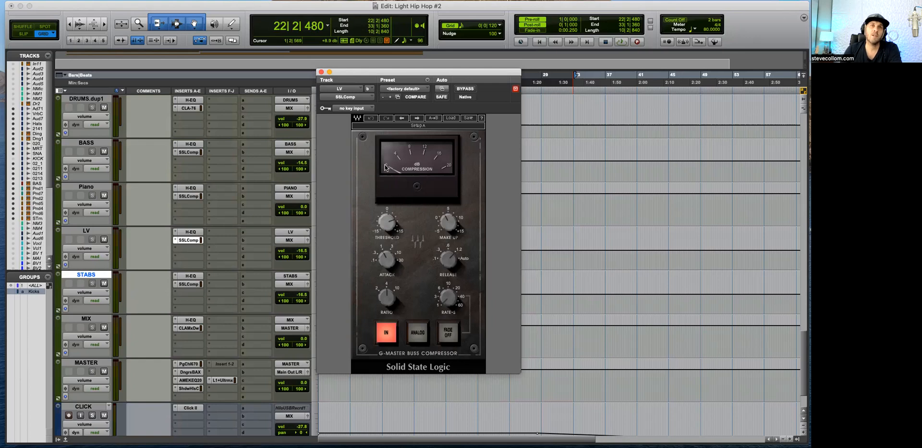
pyautogui.doubleClick(449, 225)
pyautogui.click(450, 223)
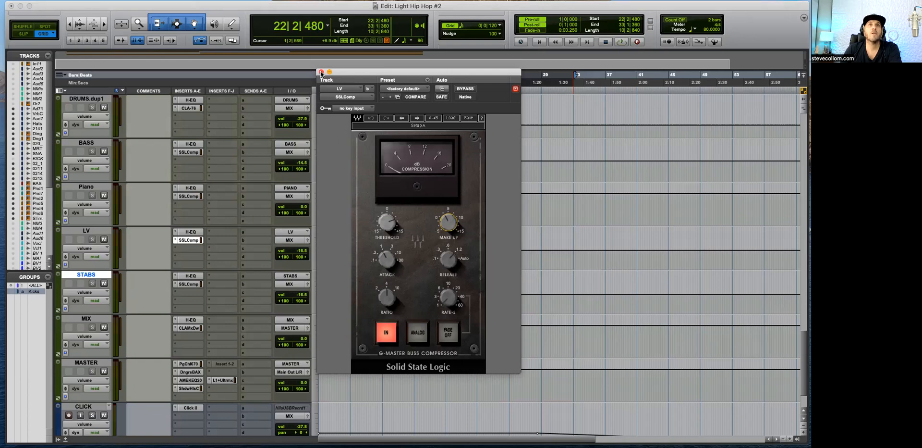
pyautogui.click(321, 72)
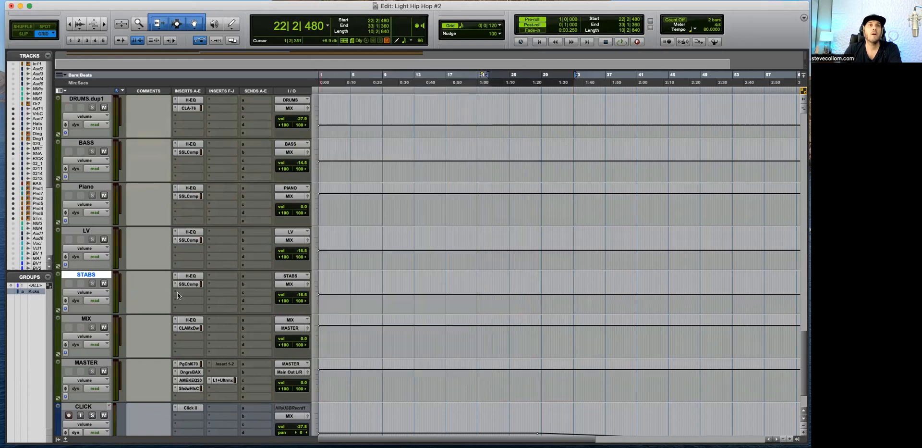
pyautogui.click(189, 328)
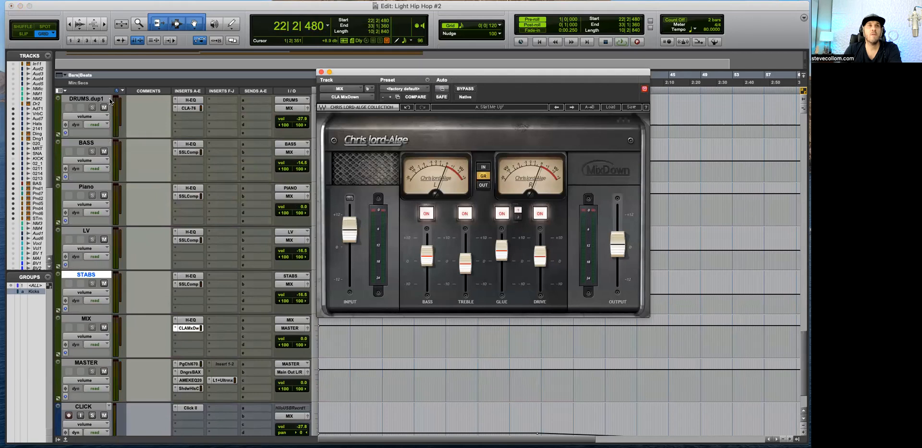
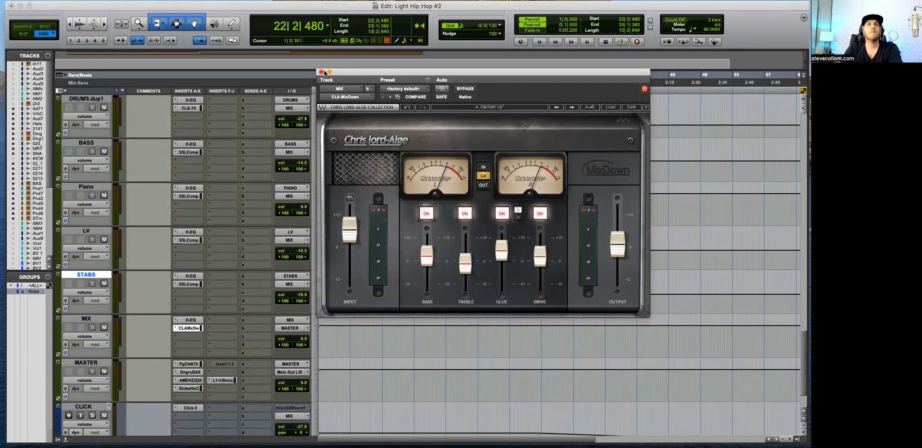
# Step: Close the MIX track's CLA MixDown window and remove the Insert 1-2 hardware insert from the MASTER track
pyautogui.click(321, 72)
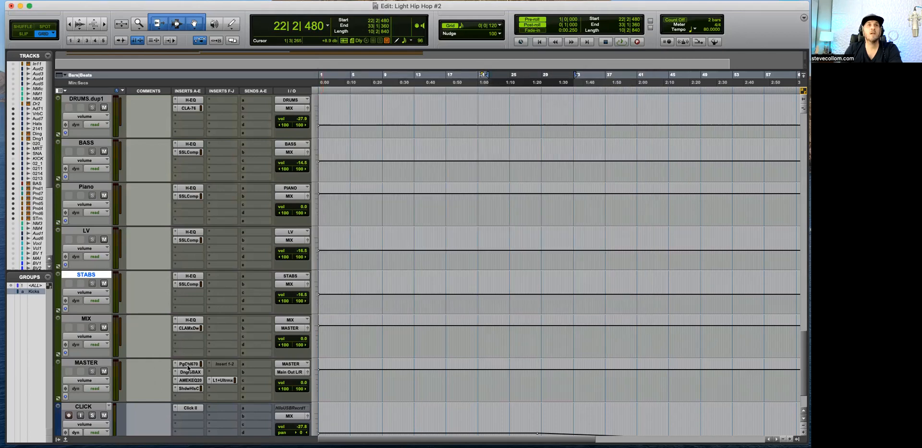
pyautogui.click(223, 364)
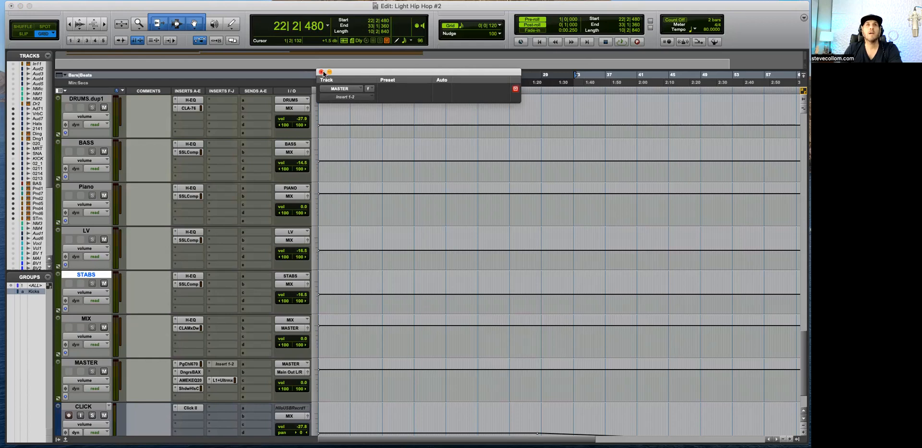
pyautogui.click(321, 72)
pyautogui.click(206, 361)
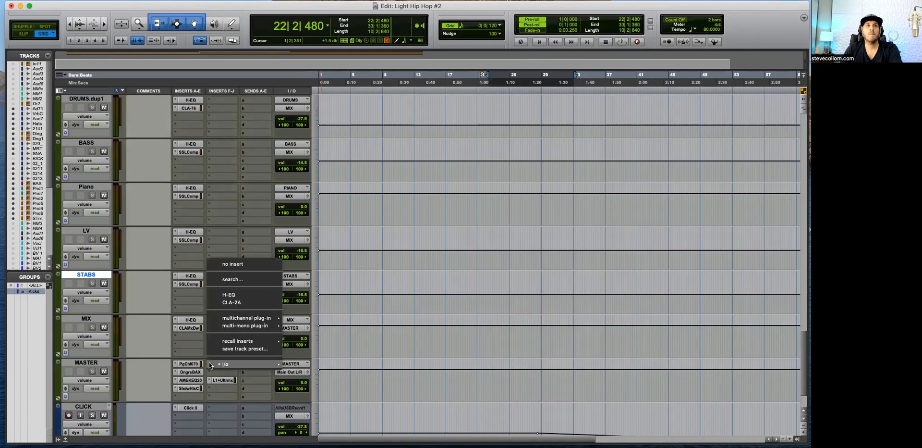
pyautogui.click(235, 264)
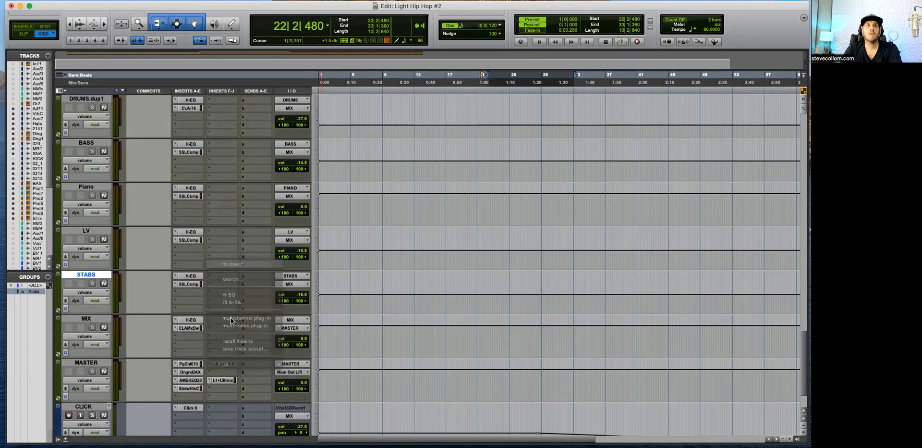
# Step: Try the Left/Right channel mode on the MASTER track's PuigChild 670 compressor and return it to Linked
pyautogui.click(188, 363)
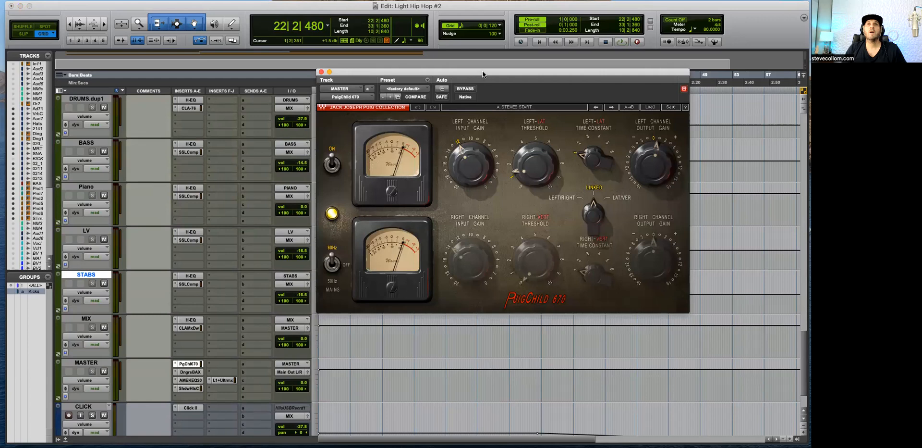
pyautogui.moveTo(482, 70); pyautogui.dragTo(532, 65)
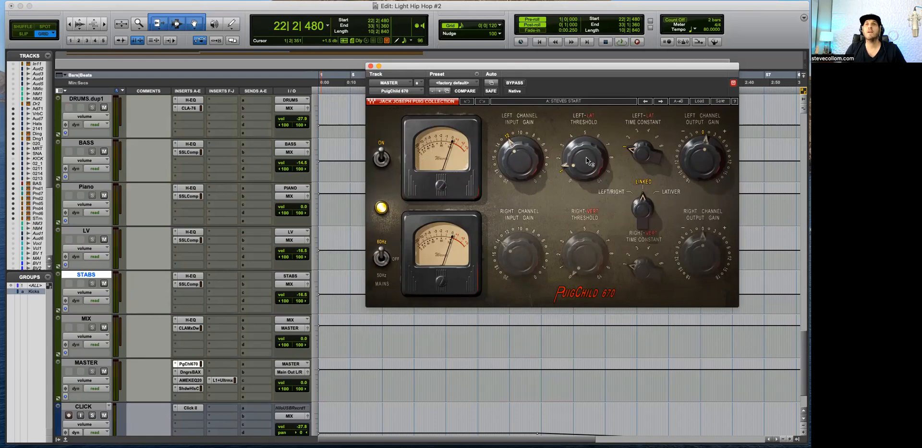
pyautogui.moveTo(643, 210); pyautogui.dragTo(649, 219)
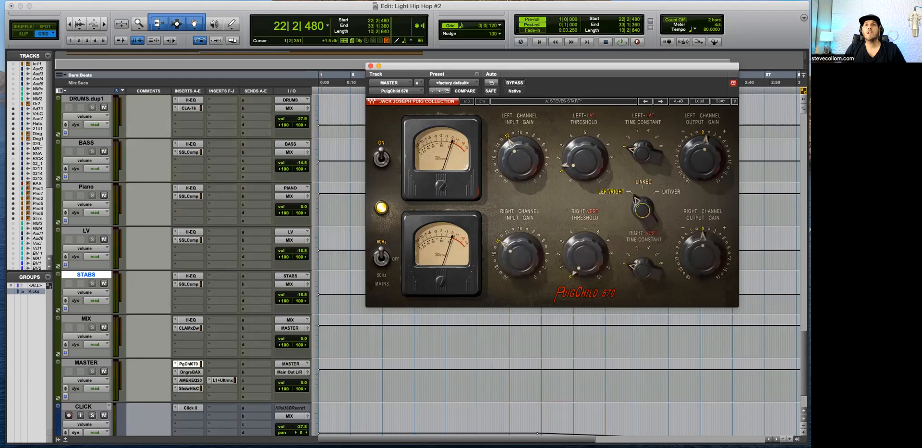
pyautogui.click(643, 187)
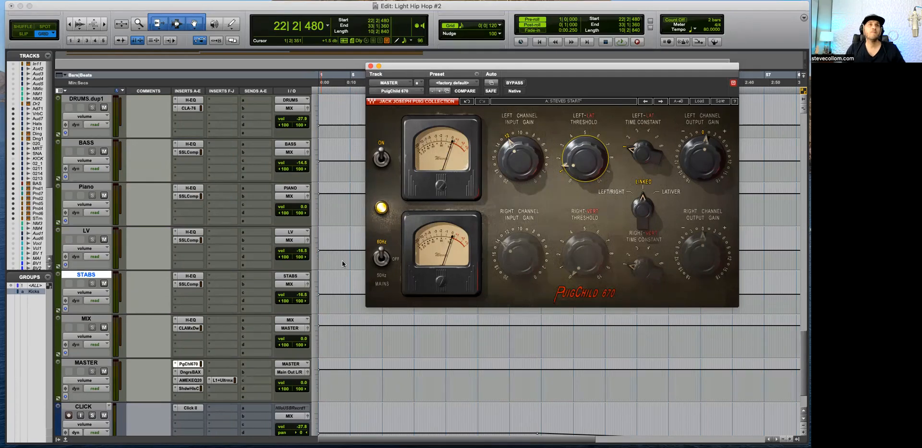
# Step: Examine the BAX EQ and the AMEK EQ 200 on the MASTER track, including the AMEK's Mono Maker and Stereo Width controls
pyautogui.click(190, 371)
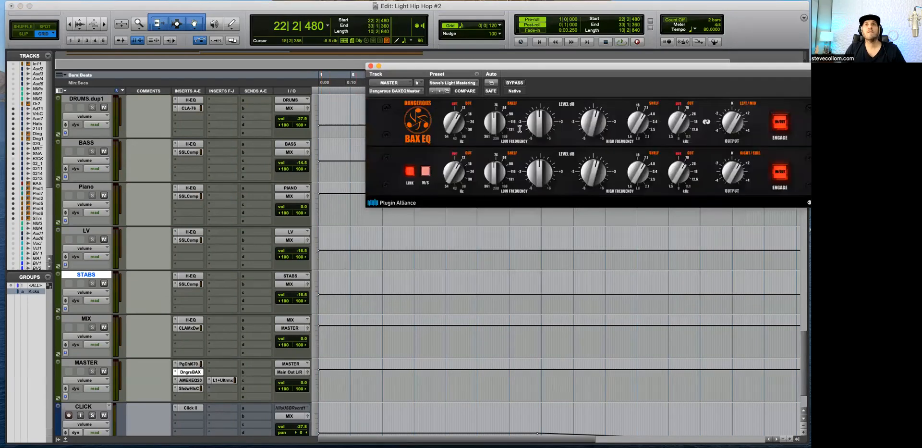
pyautogui.moveTo(603, 70); pyautogui.dragTo(553, 74)
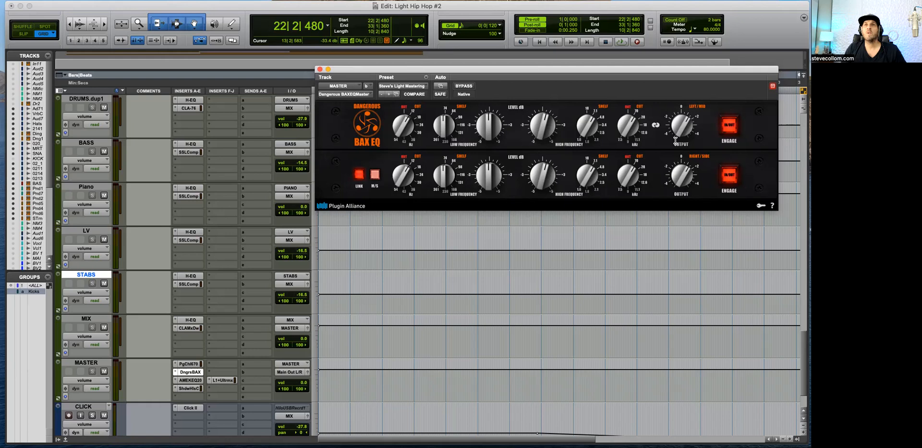
pyautogui.click(195, 382)
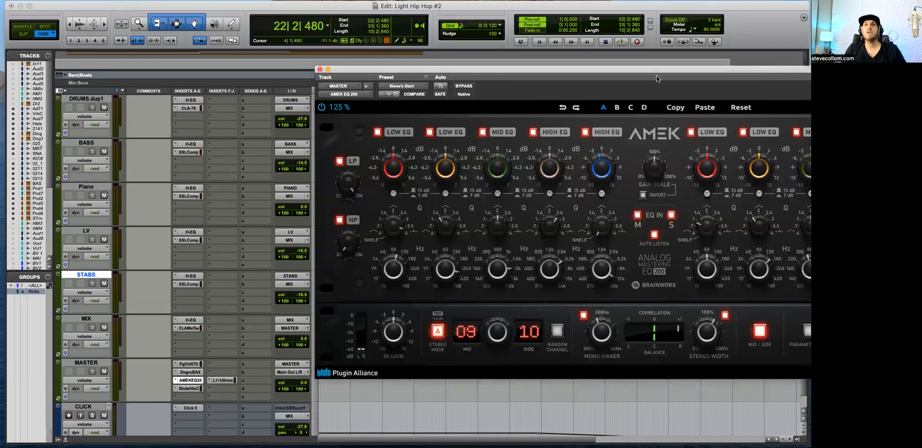
pyautogui.moveTo(673, 72); pyautogui.dragTo(460, 83)
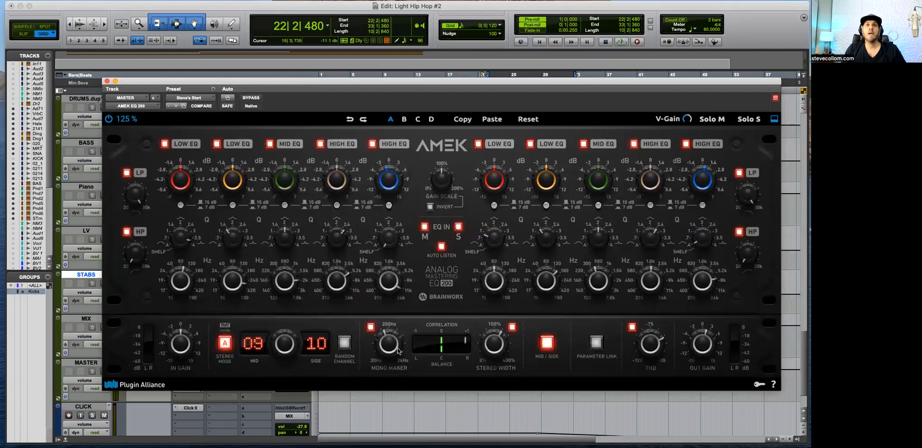
pyautogui.moveTo(389, 347)
pyautogui.moveTo(496, 347)
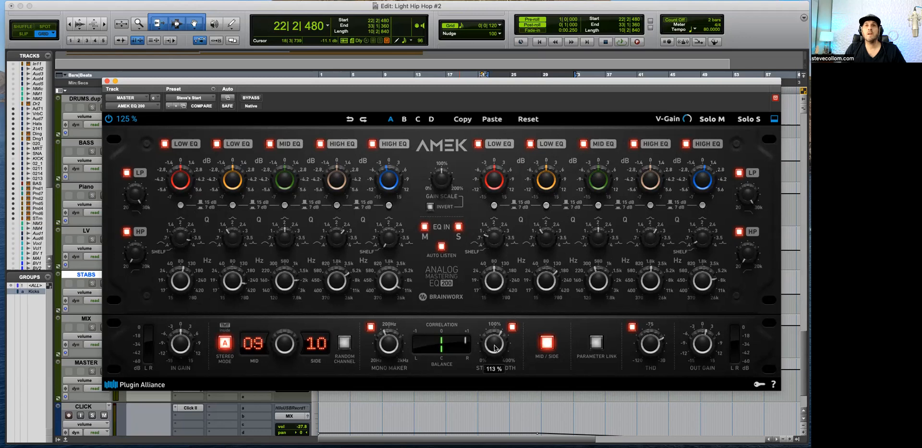
pyautogui.moveTo(495, 347)
pyautogui.mouseDown()
pyautogui.moveTo(491, 417)
pyautogui.moveTo(488, 341)
pyautogui.mouseUp()
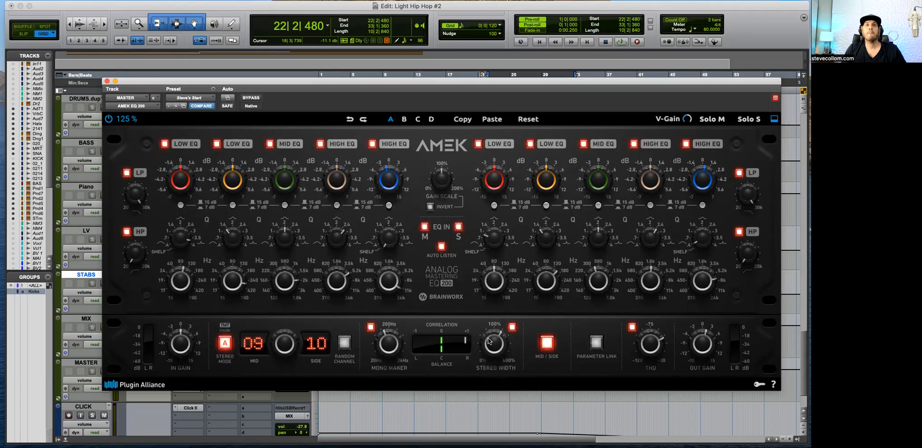
pyautogui.click(107, 80)
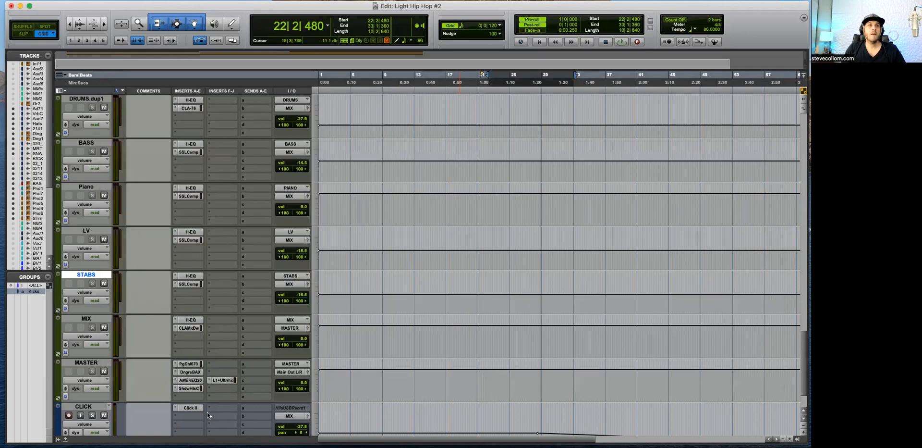
# Step: Try the output transformer positions on the MASTER track's Shadow Hills compressor, return to the original one and close the plug-in
pyautogui.click(185, 389)
pyautogui.moveTo(395, 80); pyautogui.dragTo(535, 67)
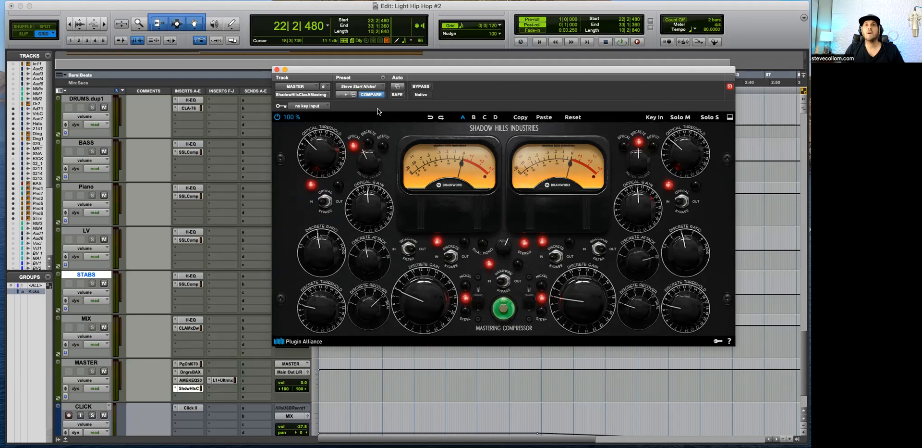
pyautogui.click(479, 302)
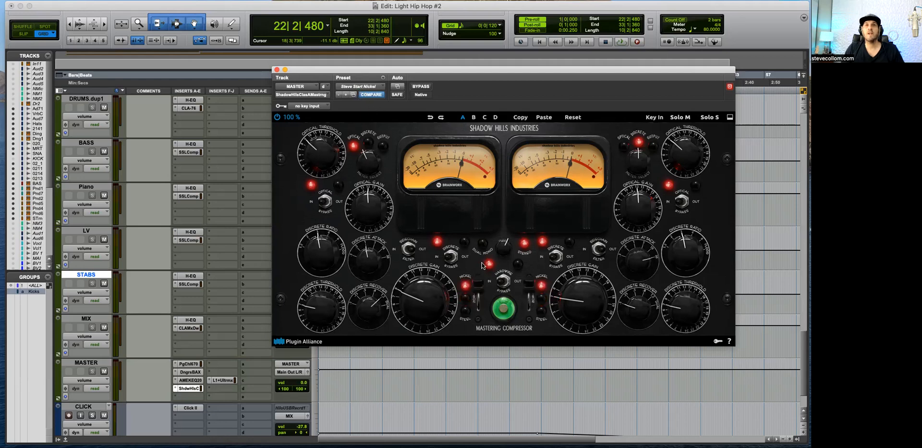
pyautogui.click(482, 294)
pyautogui.click(479, 281)
pyautogui.click(475, 298)
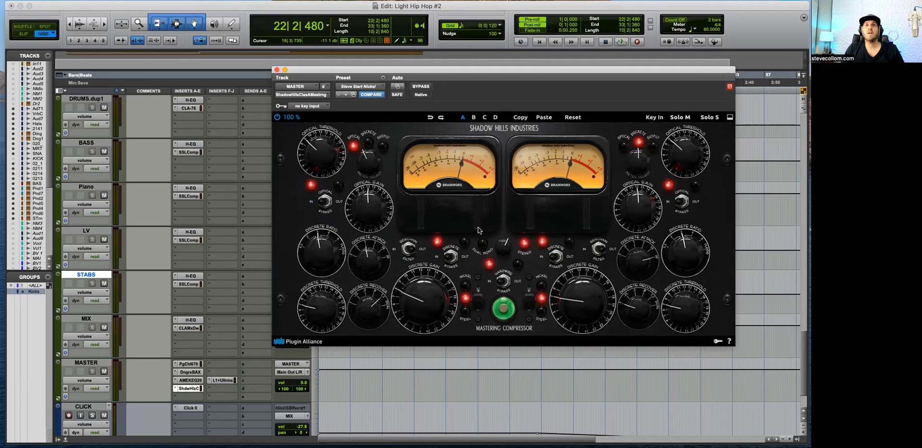
pyautogui.click(277, 70)
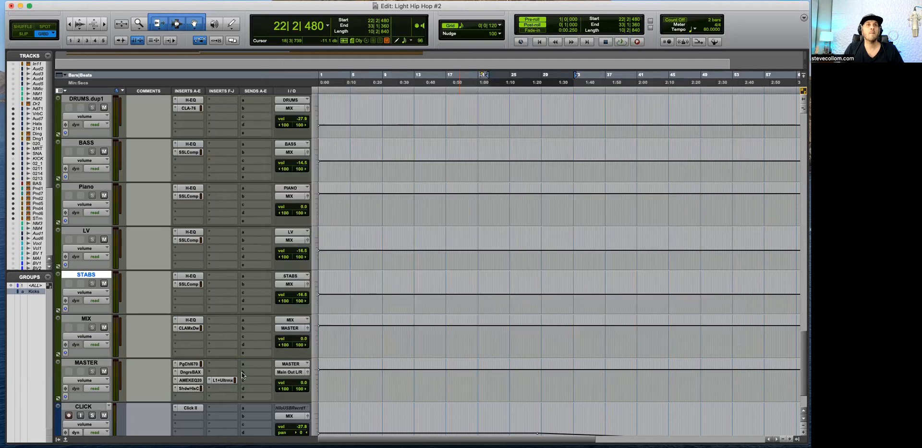
# Step: Review the threshold, ceiling and release settings of the L1 Ultramaximizer on the MASTER track
pyautogui.click(222, 380)
pyautogui.moveTo(379, 71); pyautogui.dragTo(462, 87)
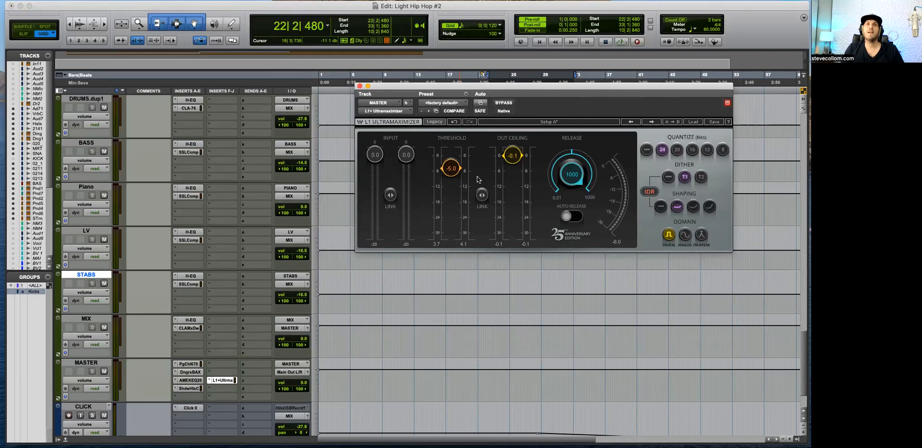
pyautogui.click(360, 86)
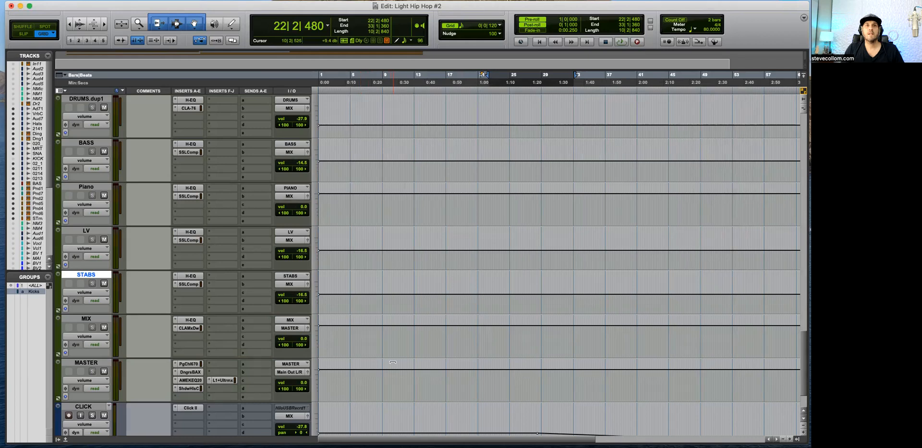
# Step: Play the selected section and compare the MASTER track's sound with the Shadow Hills compressor bypassed and active
pyautogui.scroll(5, 544, 350)
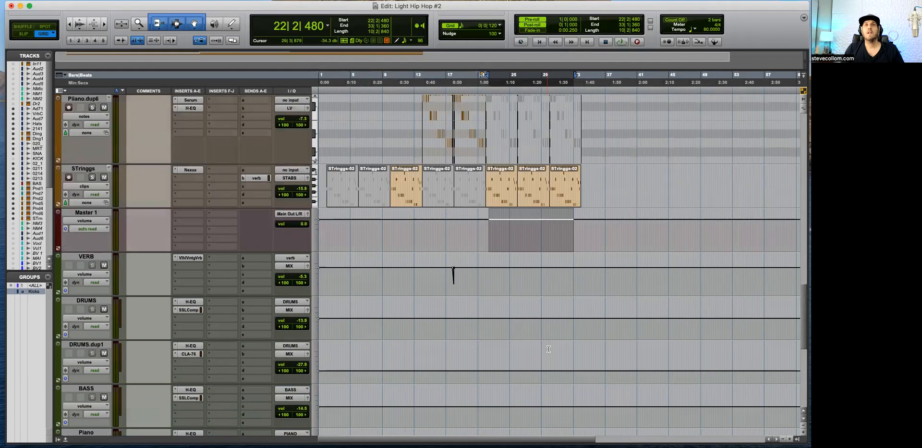
pyautogui.press('space')
pyautogui.scroll(-5, 304, 330)
pyautogui.scroll(-2, 305, 329)
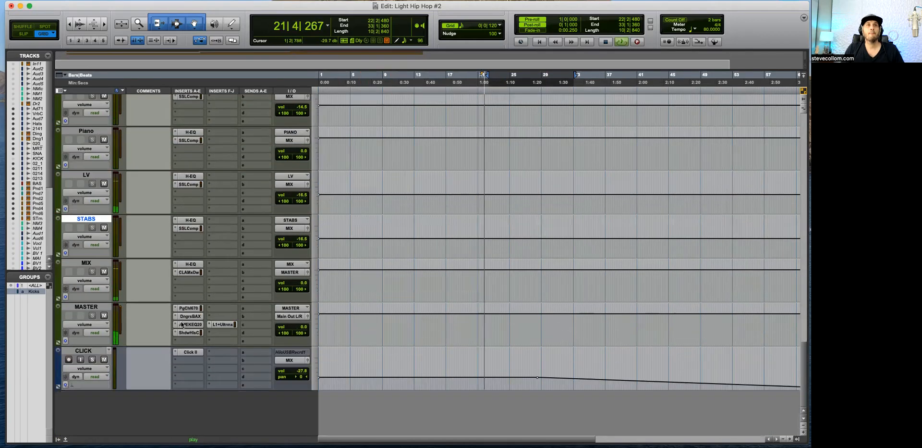
pyautogui.click(189, 332)
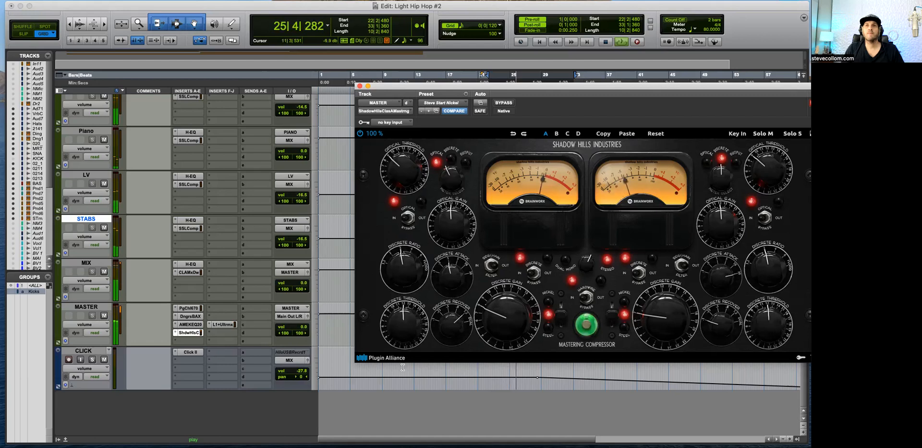
pyautogui.moveTo(401, 354); pyautogui.dragTo(401, 364)
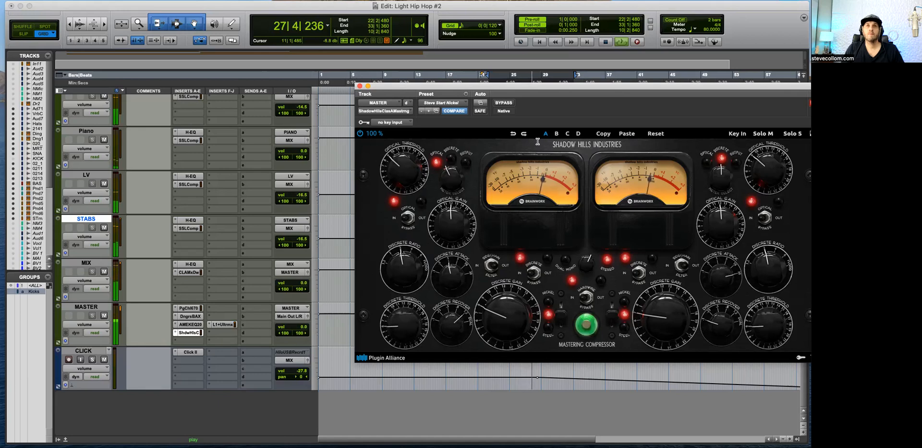
pyautogui.click(504, 103)
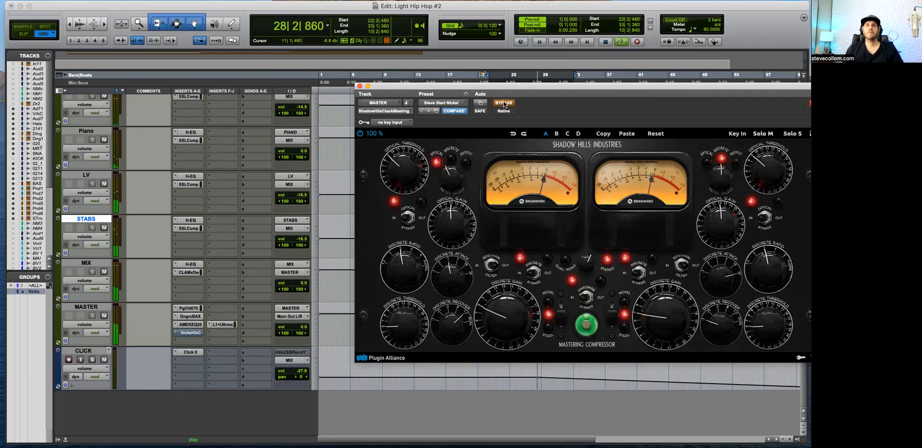
pyautogui.click(504, 103)
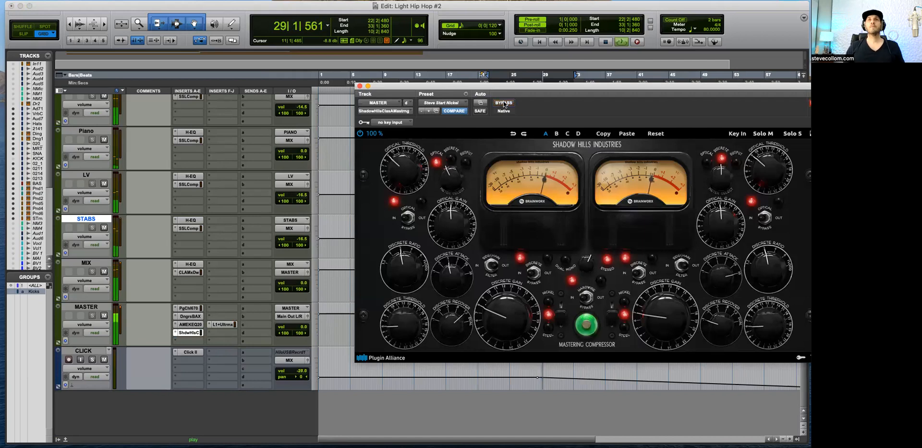
# Step: Check the L1 Ultramaximizer's metering on the MASTER track during playback, close the plug-in and stop playback
pyautogui.click(222, 325)
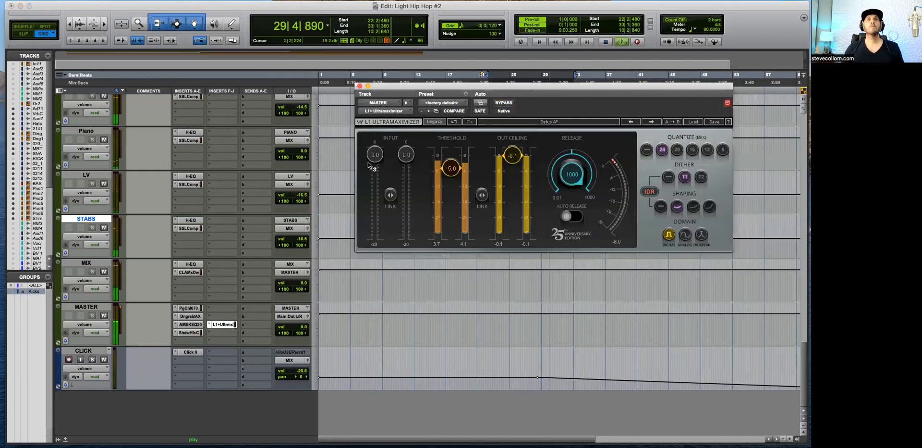
pyautogui.click(359, 86)
pyautogui.press('space')
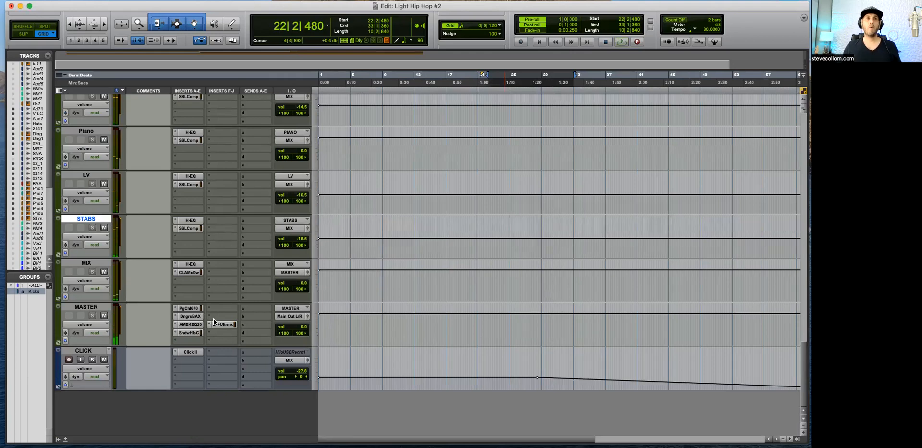
# Step: Add an H-EQ in the MASTER track's first free insert slot above the L1 Ultramaximizer
pyautogui.click(221, 308)
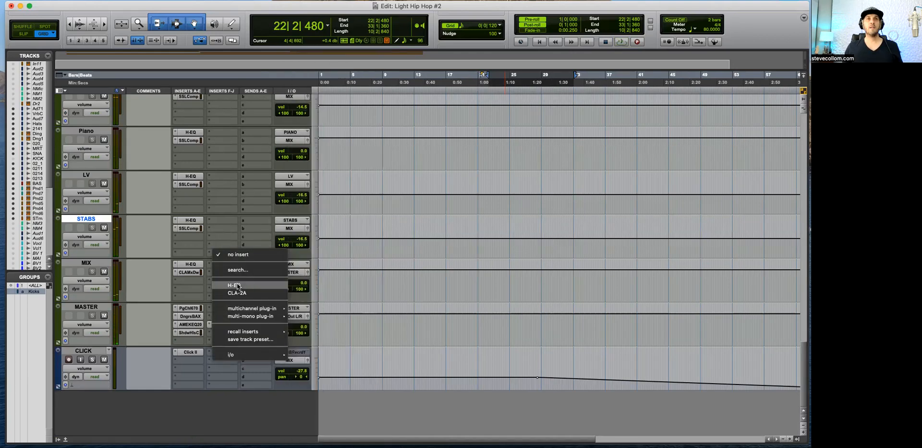
pyautogui.click(276, 250)
pyautogui.moveTo(550, 86); pyautogui.dragTo(603, 66)
pyautogui.moveTo(515, 78); pyautogui.dragTo(252, 15)
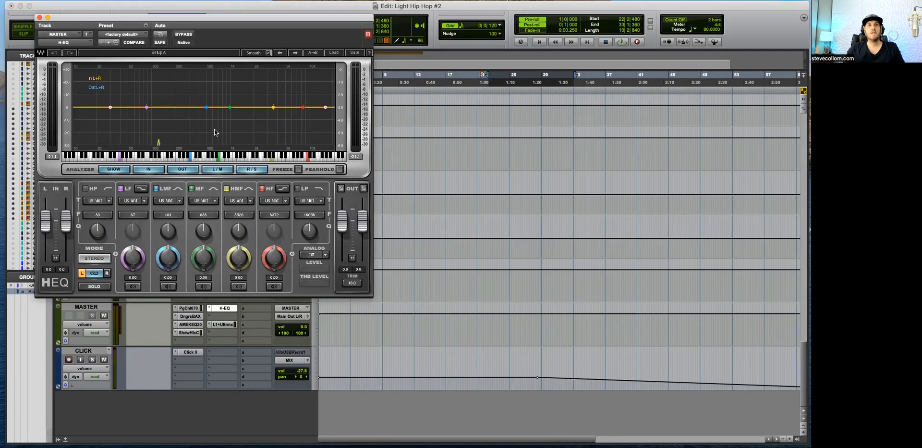
# Step: Open the L1 Ultramaximizer together with the H-EQ and arrange the two plug-in windows side by side
pyautogui.keyDown('super'); pyautogui.click(220, 326); pyautogui.keyUp('super')
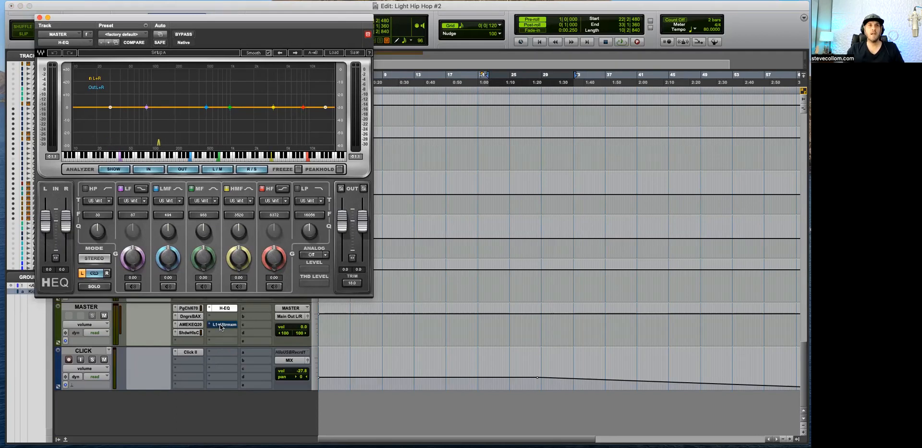
pyautogui.click(220, 324)
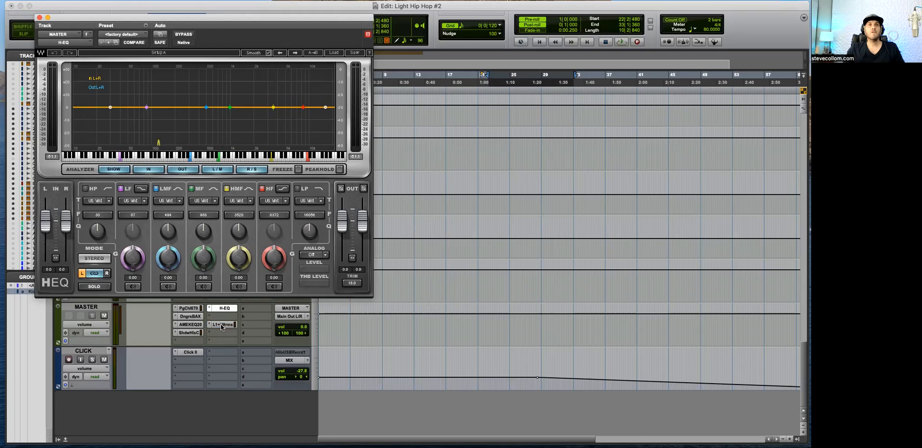
pyautogui.click(224, 307)
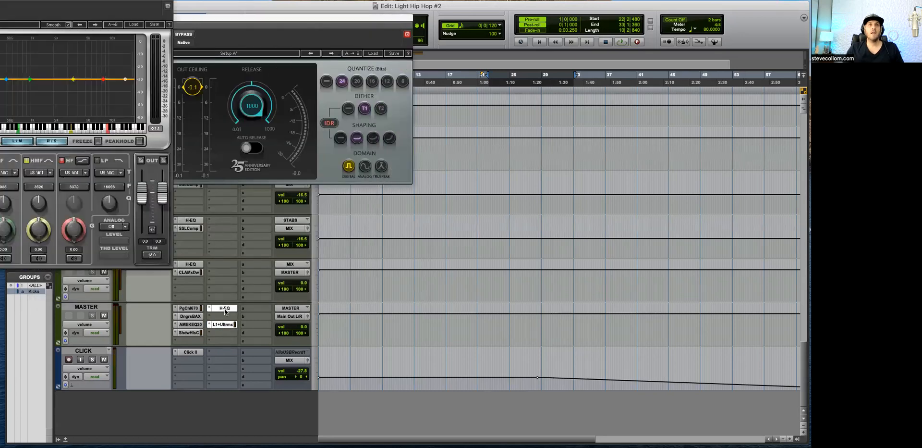
pyautogui.moveTo(0, 0); pyautogui.dragTo(585, 60)
pyautogui.moveTo(374, 16); pyautogui.dragTo(712, 139)
pyautogui.moveTo(730, 65); pyautogui.dragTo(347, 81)
pyautogui.moveTo(643, 136); pyautogui.dragTo(636, 132)
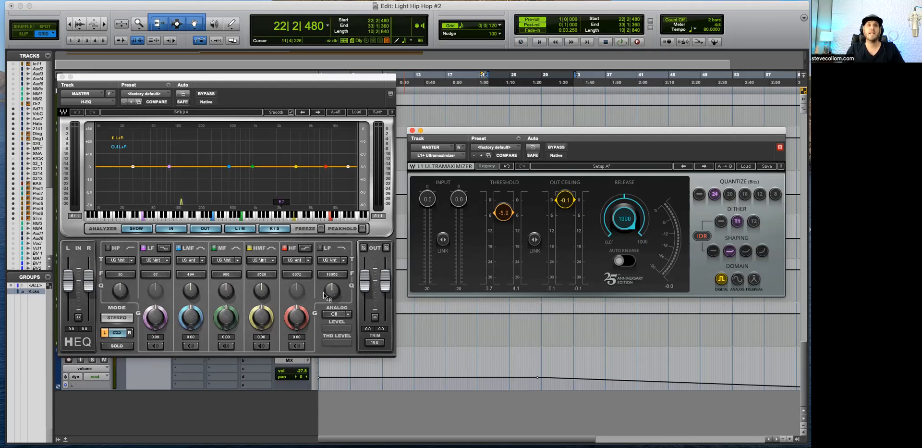
# Step: Play the mix from about bar 15 while checking the H-EQ spectrum and the L1 Ultramaximizer's levels
pyautogui.press('space')
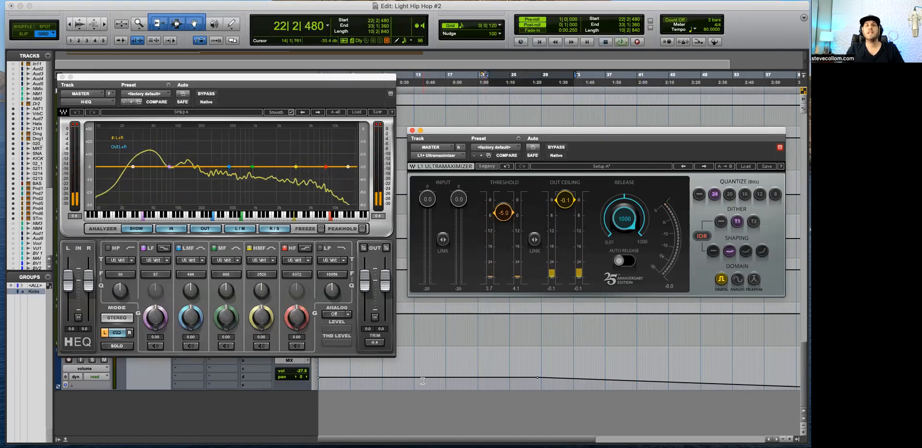
pyautogui.scroll(10, 510, 347)
pyautogui.scroll(-5, 511, 347)
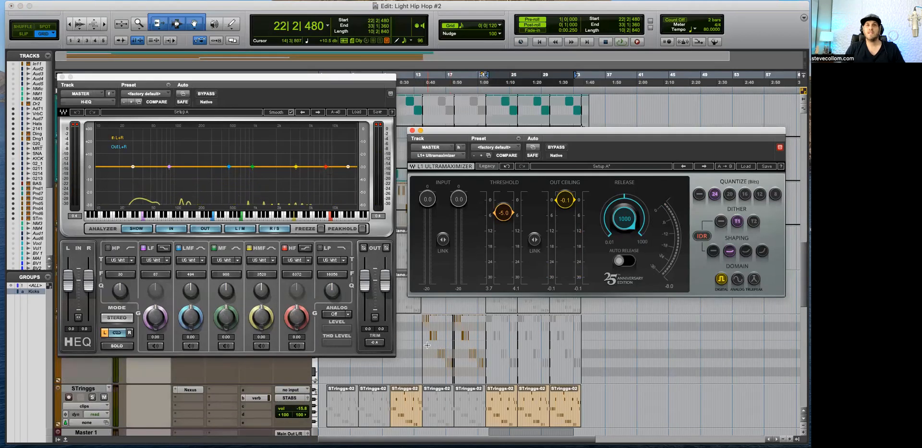
pyautogui.click(430, 406)
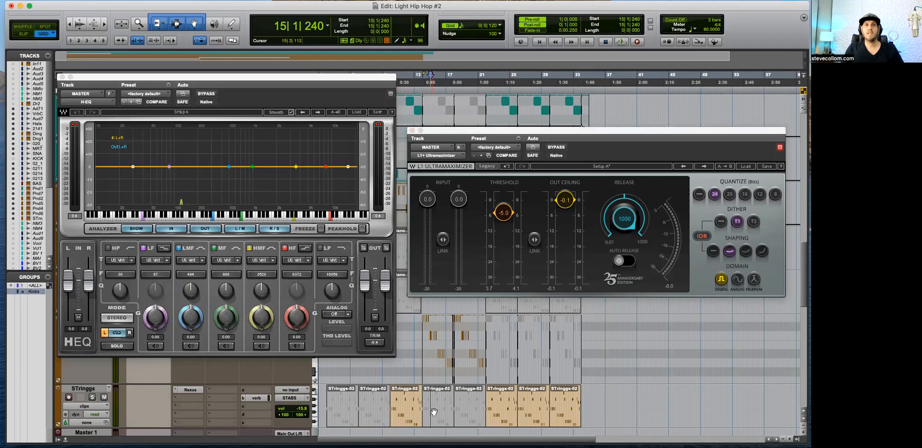
pyautogui.press('space')
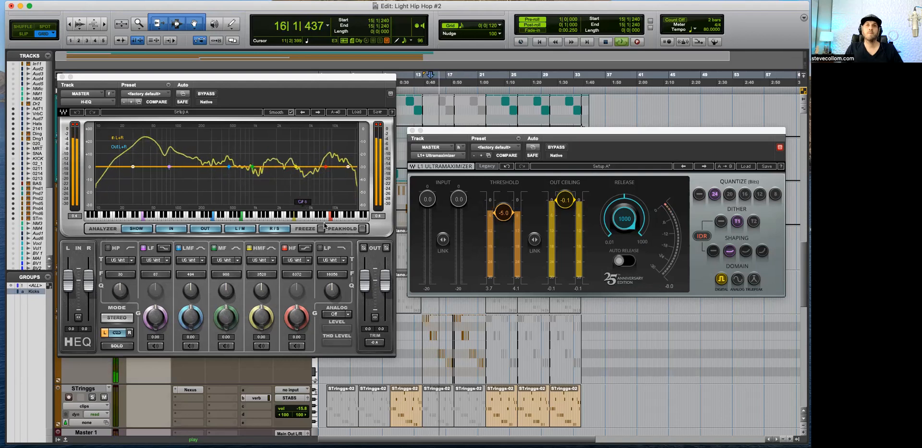
# Step: Set the L1 Ultramaximizer's threshold to -4.5 while the mix plays from bar 23, and stop playback
pyautogui.press('space')
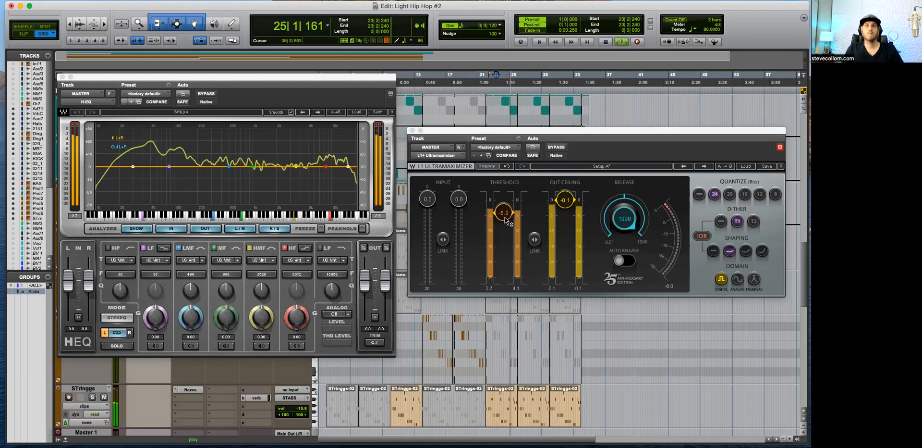
pyautogui.moveTo(506, 214); pyautogui.dragTo(507, 213)
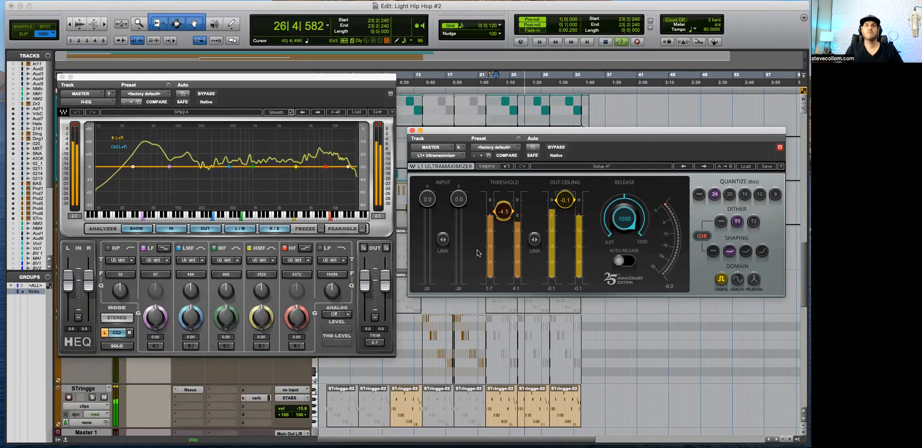
pyautogui.press('space')
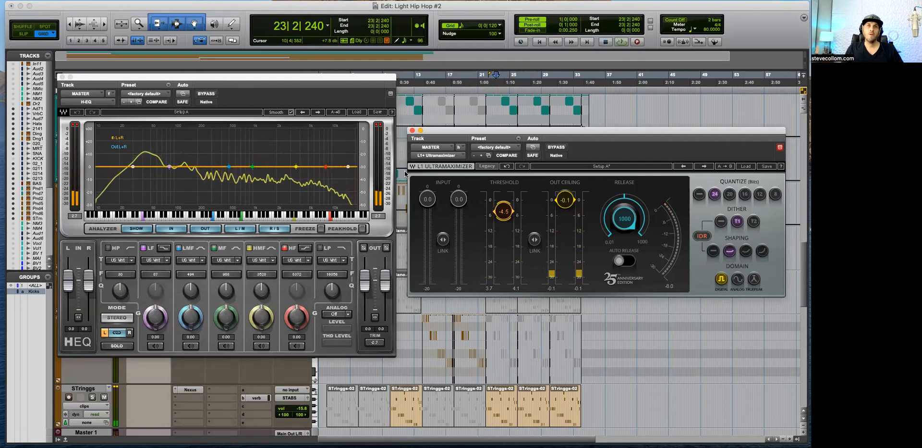
# Step: Reset the H-EQ's peak readouts, replay the section from bar 23 to check the L1's gain reduction, and stop
pyautogui.click(382, 127)
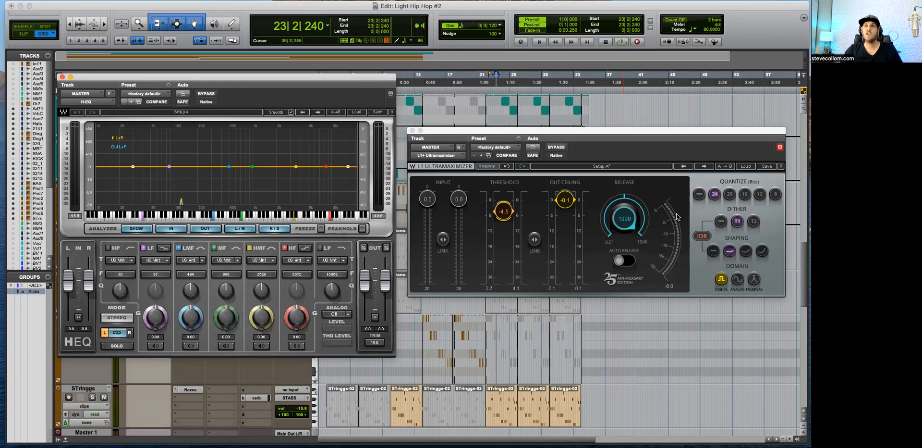
pyautogui.press('space')
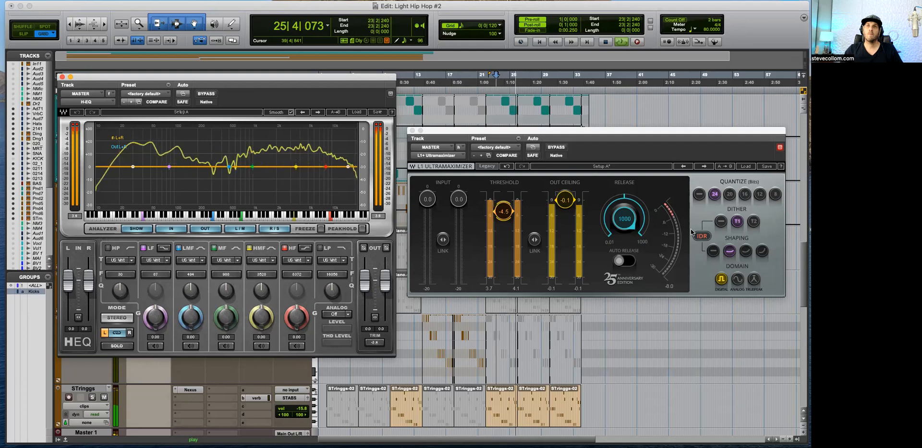
pyautogui.press('space')
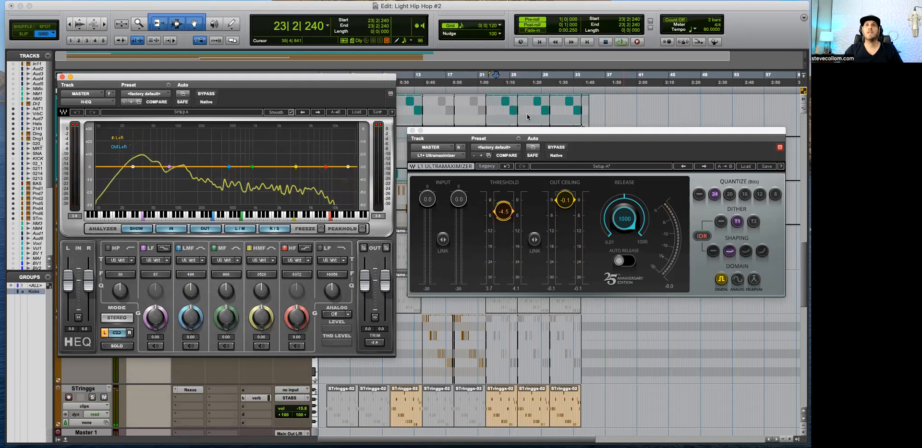
# Step: Move both plug-in windows clear of the drum tracks and lower Audio 7.dup1 to -11.2 and Verb Clap to -15.8
pyautogui.scroll(10, 528, 121)
pyautogui.moveTo(536, 133); pyautogui.dragTo(541, 260)
pyautogui.scroll(5, 532, 190)
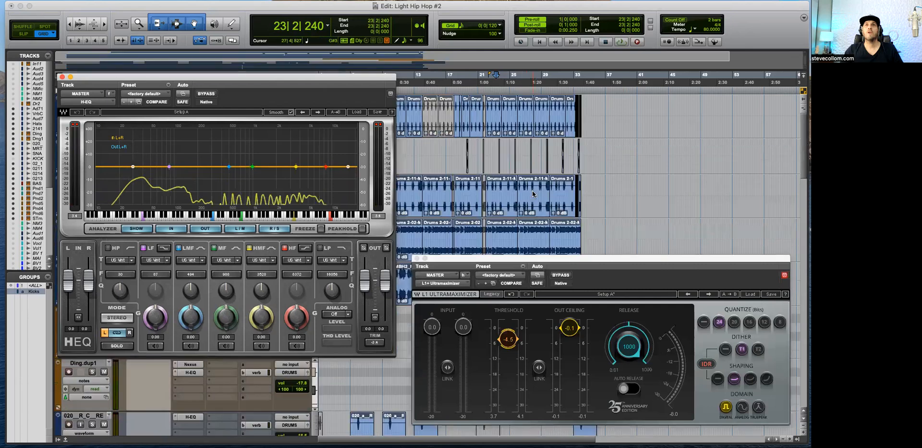
pyautogui.click(463, 152)
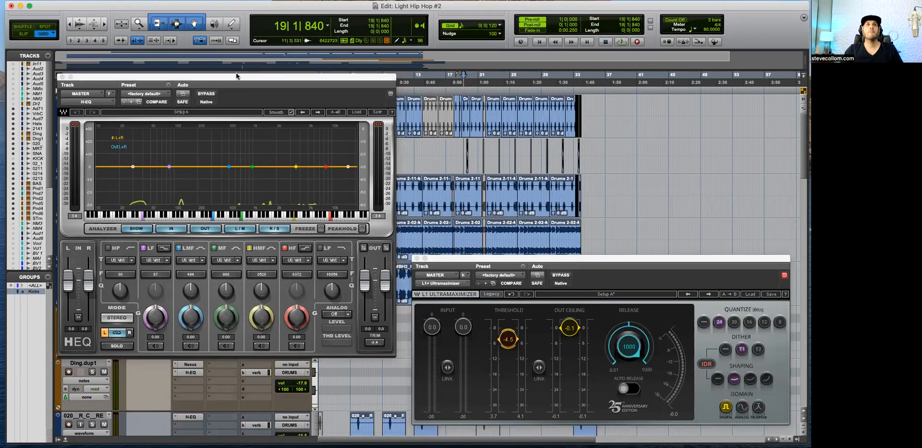
pyautogui.moveTo(238, 77); pyautogui.dragTo(245, 223)
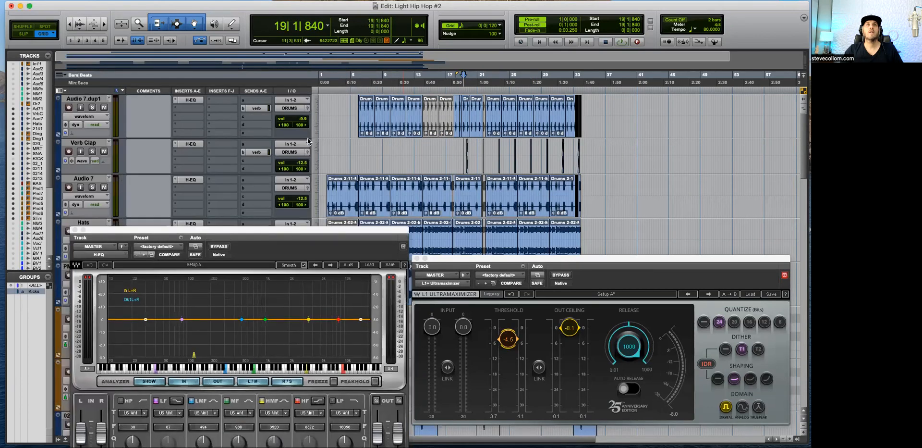
pyautogui.click(304, 121)
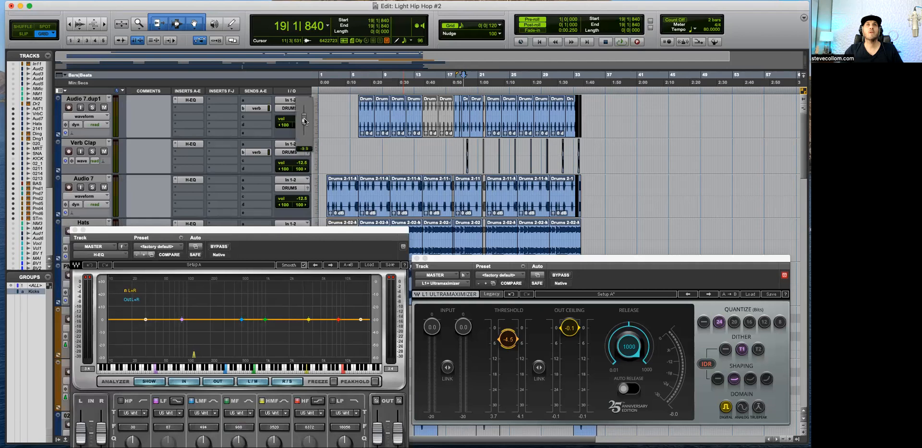
pyautogui.click(303, 163)
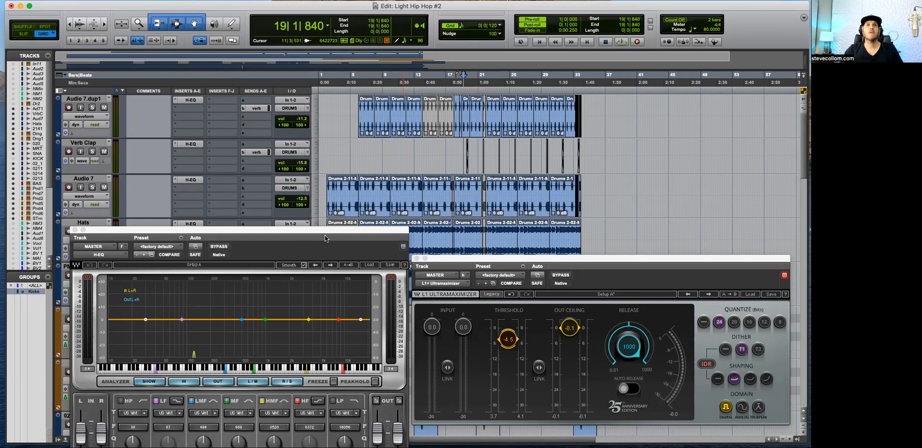
# Step: Listen to the mix from bar 19 and place the H-EQ and L1 Ultramaximizer windows side by side again
pyautogui.press('space')
pyautogui.moveTo(528, 213); pyautogui.dragTo(522, 192)
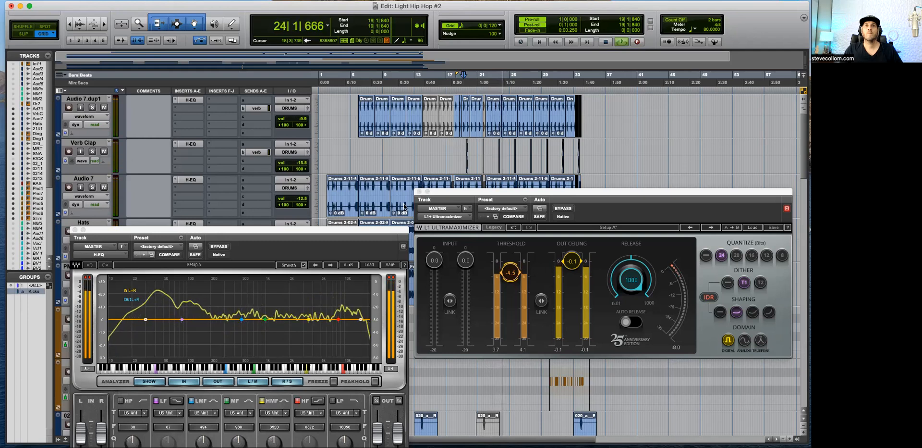
pyautogui.click(364, 232)
pyautogui.moveTo(345, 229); pyautogui.dragTo(349, 82)
pyautogui.press('space')
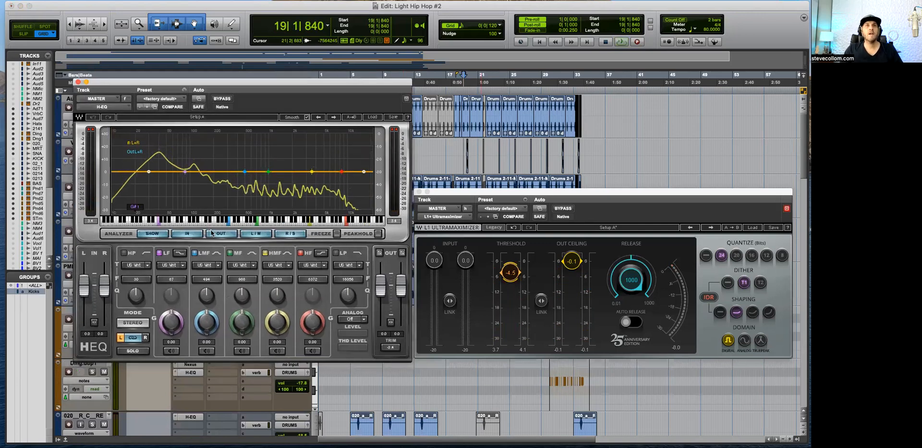
# Step: Examine the mix's spectrum during playback using the H-EQ analyzer's Peak Hold and Freeze options, switching both off at the end
pyautogui.click(378, 234)
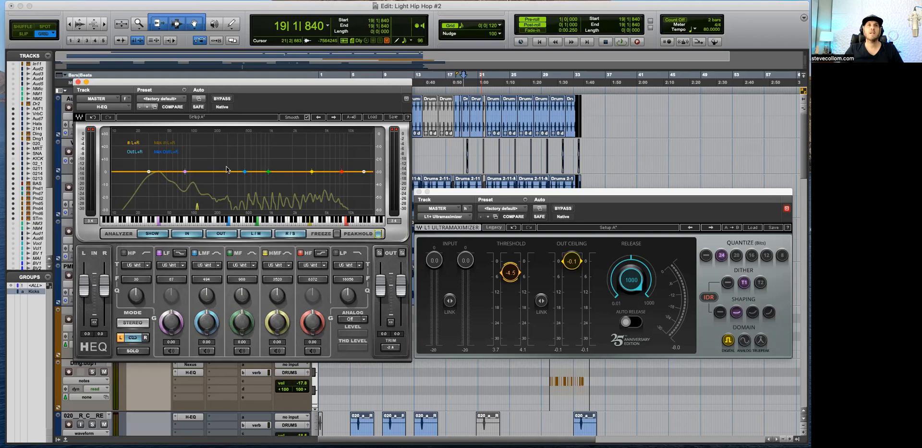
pyautogui.press('space')
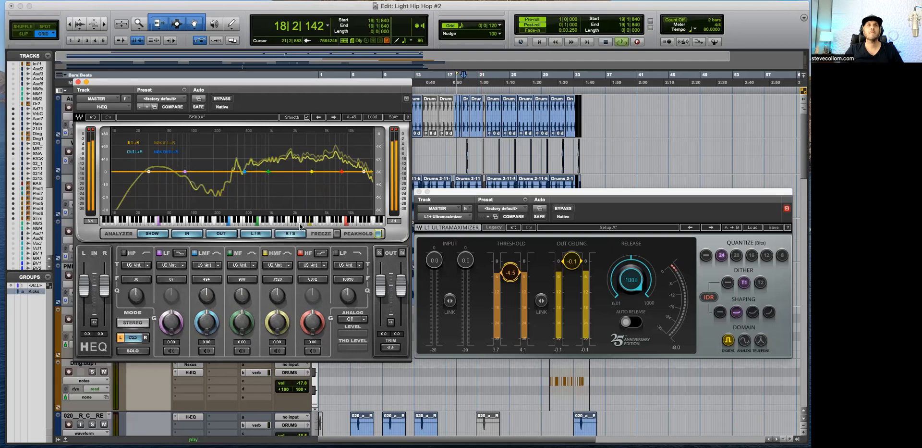
pyautogui.click(496, 396)
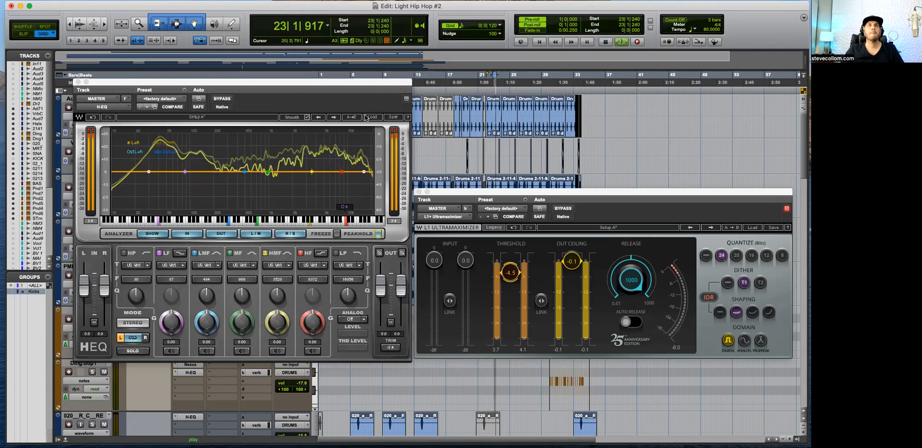
pyautogui.click(336, 243)
pyautogui.click(336, 234)
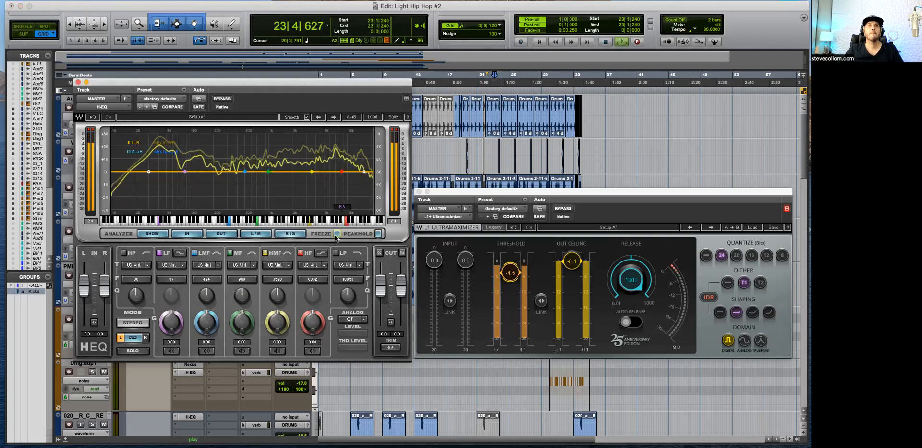
pyautogui.click(337, 234)
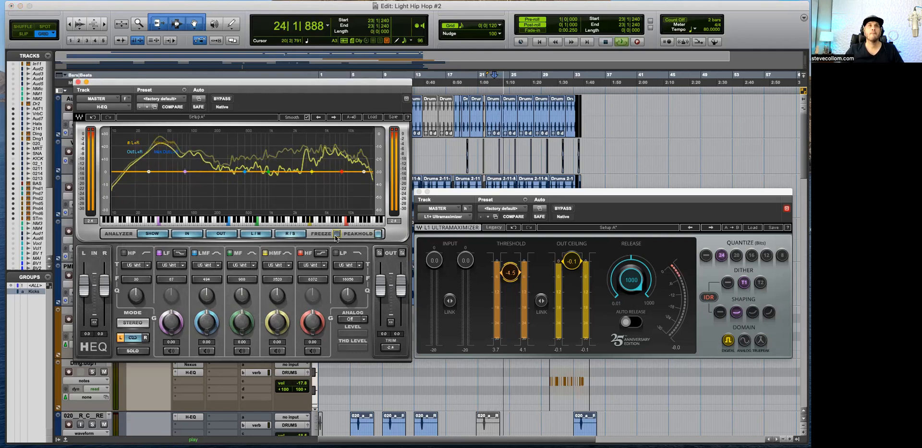
pyautogui.click(379, 234)
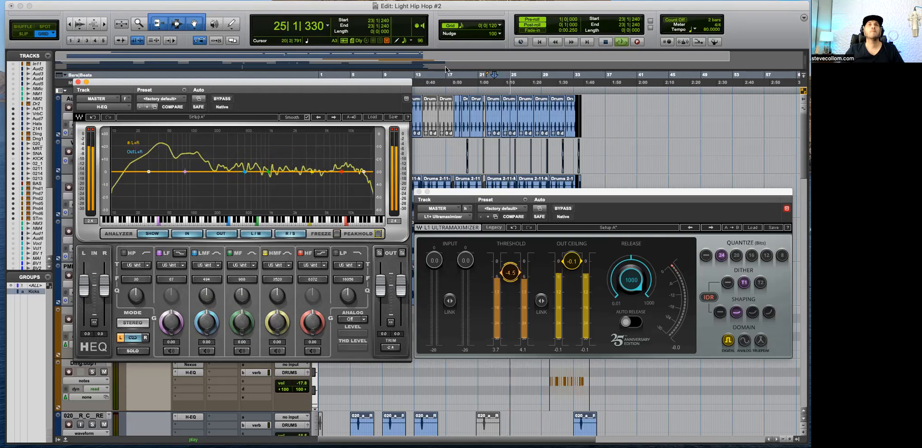
# Step: Mute and unmute the grouped 02_AT_G kick tracks for comparison, and lower their volumes together to -13.9
pyautogui.moveTo(212, 82); pyautogui.dragTo(522, 56)
pyautogui.scroll(-3, 309, 274)
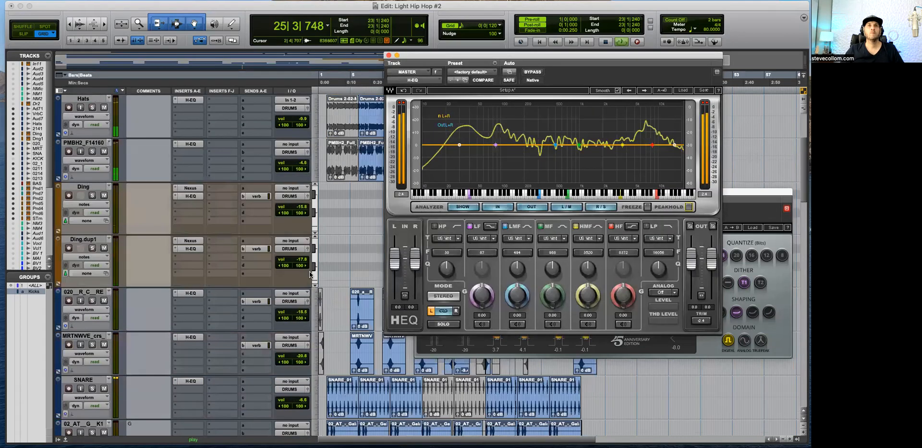
pyautogui.scroll(-5, 310, 274)
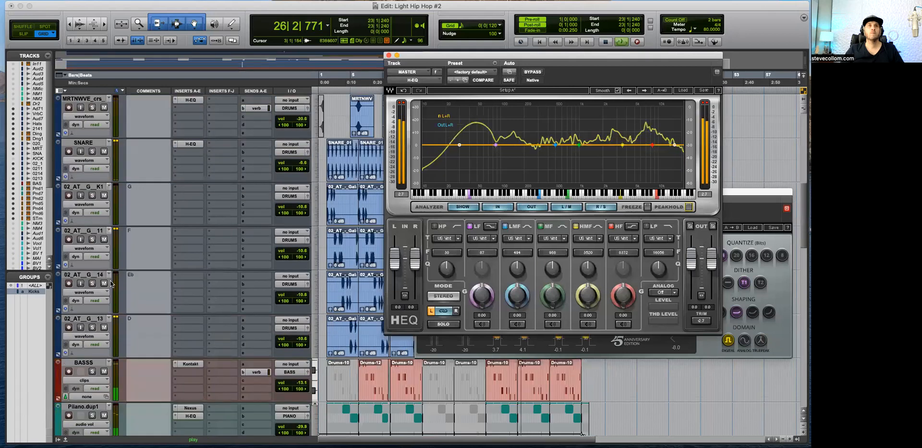
pyautogui.click(105, 327)
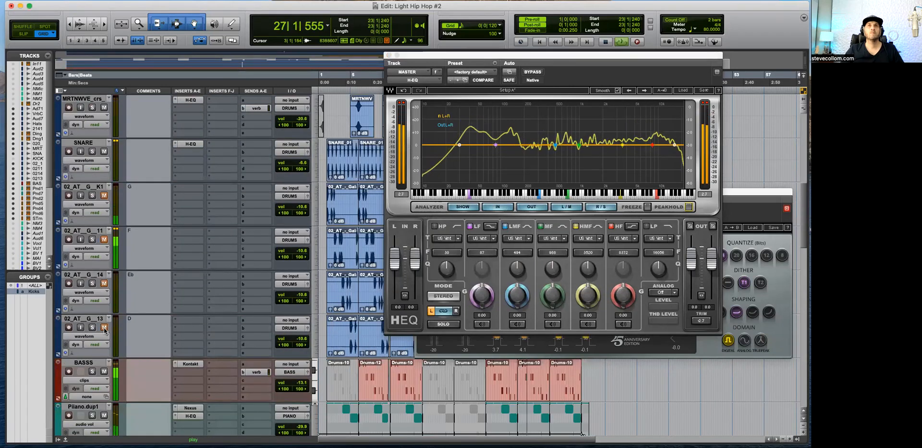
pyautogui.click(104, 328)
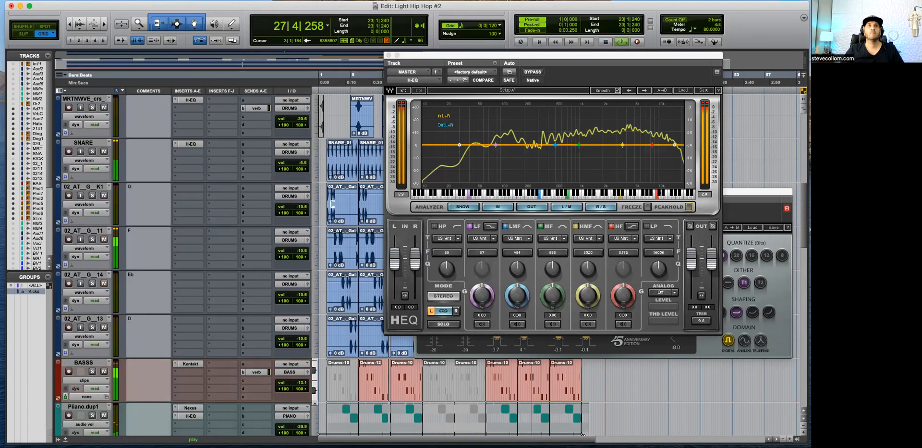
pyautogui.moveTo(301, 207); pyautogui.dragTo(305, 211)
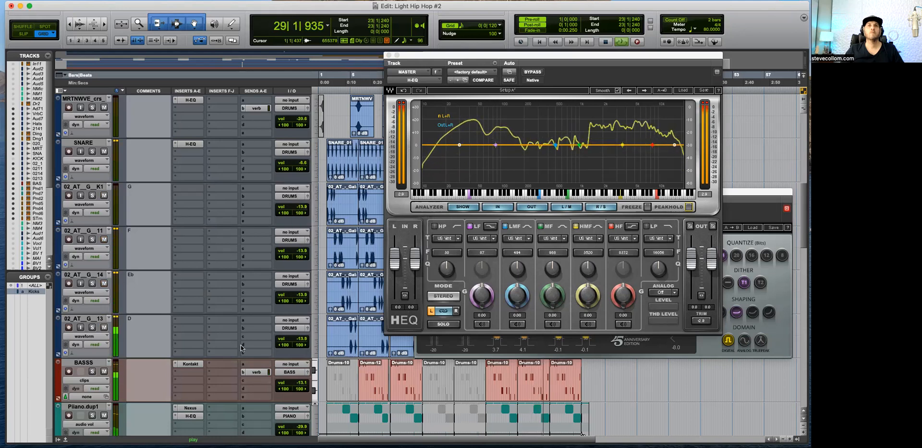
# Step: Mute and unmute the BASS bus during playback to compare the low end in the H-EQ analyzer
pyautogui.scroll(-3, 242, 347)
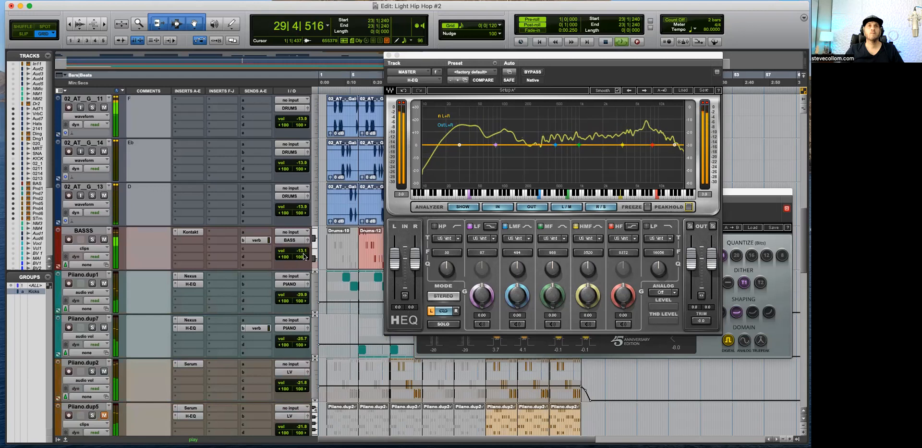
pyautogui.scroll(-10, 346, 294)
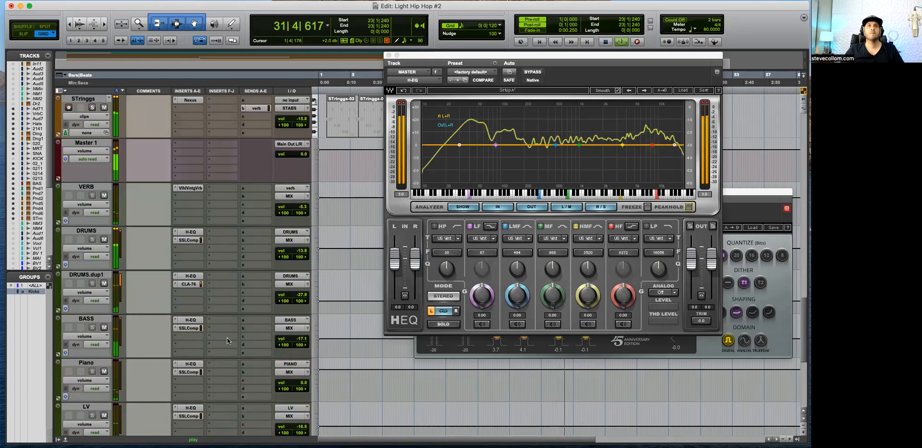
pyautogui.click(103, 327)
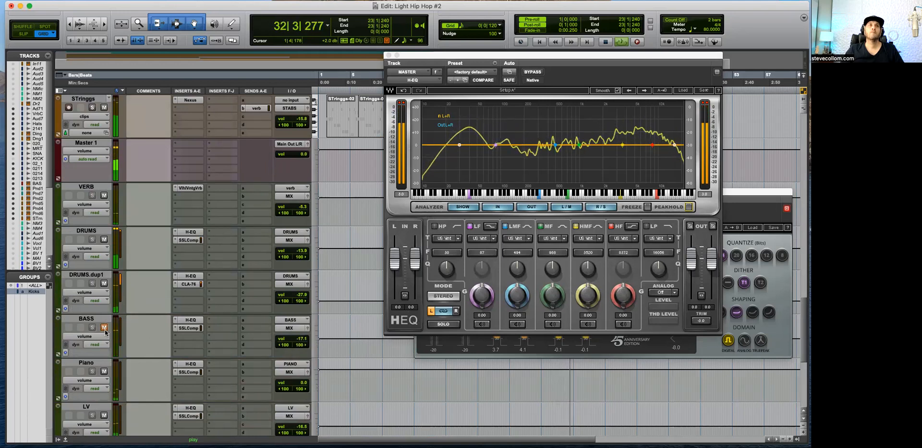
pyautogui.click(105, 329)
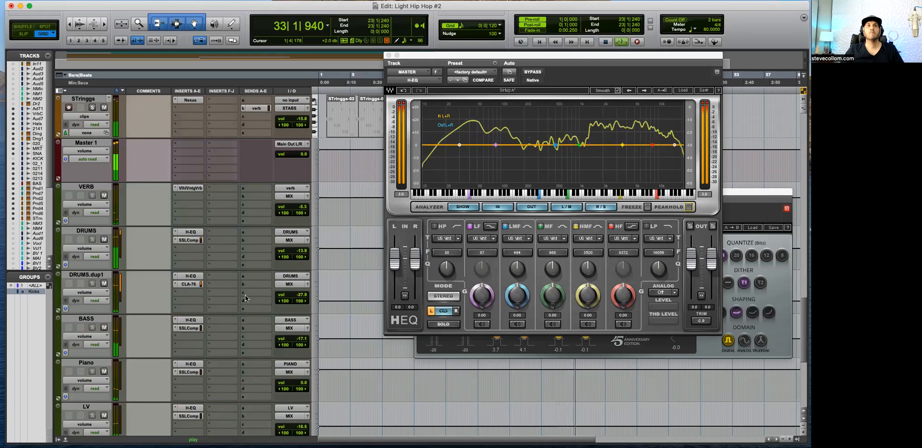
# Step: Lower the DRUMS.dup1 bus volume to -30.0 and restart playback from bar 23
pyautogui.moveTo(306, 294); pyautogui.dragTo(306, 295)
pyautogui.press('space')
pyautogui.press('space')
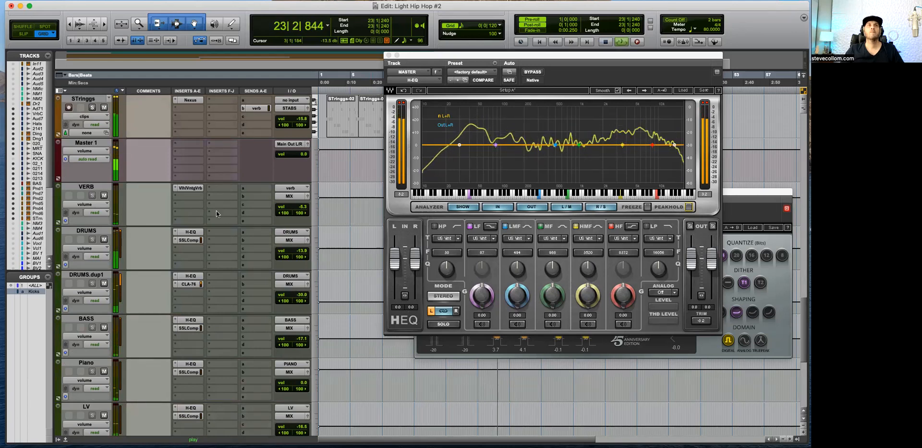
# Step: Check the mix with the DRUMS bus mute toggled and close the H-EQ window, keeping the L1 Ultramaximizer open
pyautogui.click(103, 239)
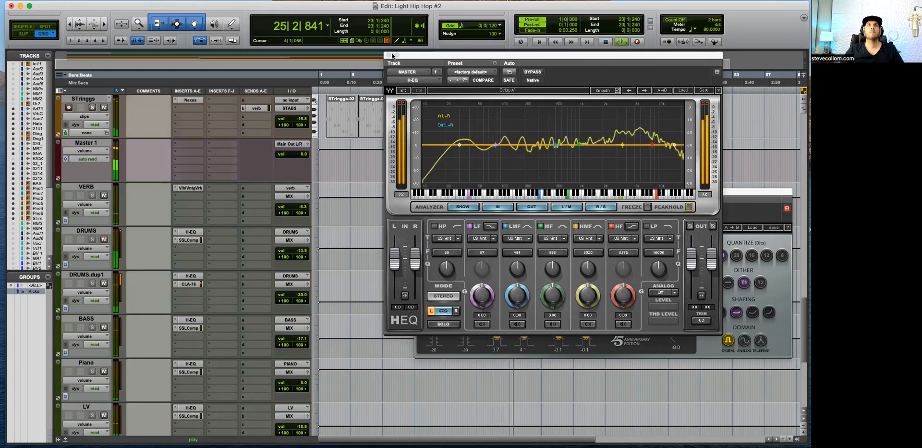
pyautogui.moveTo(404, 60); pyautogui.dragTo(420, 90)
pyautogui.click(403, 84)
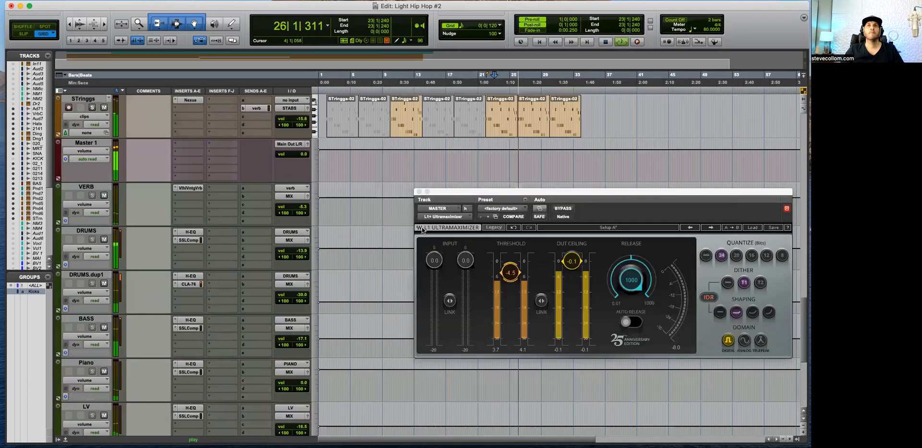
# Step: Close the L1 Ultramaximizer window and lower the grouped 02_AT_G kick track volumes together to -15.2
pyautogui.click(420, 192)
pyautogui.scroll(5, 420, 194)
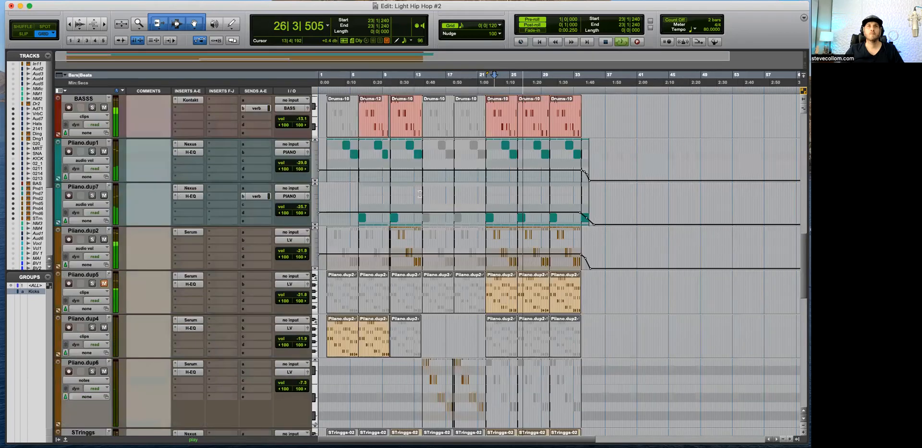
pyautogui.scroll(2, 357, 277)
pyautogui.scroll(4, 357, 277)
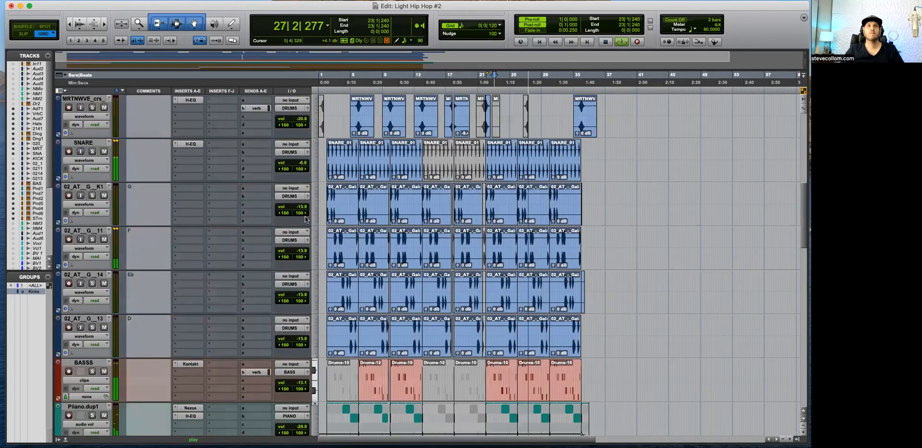
pyautogui.moveTo(300, 207); pyautogui.dragTo(302, 210)
# Step: Reopen the MASTER track's L1 Ultramaximizer and H-EQ and arrange both windows so the analyzer is visible
pyautogui.scroll(-8, 375, 321)
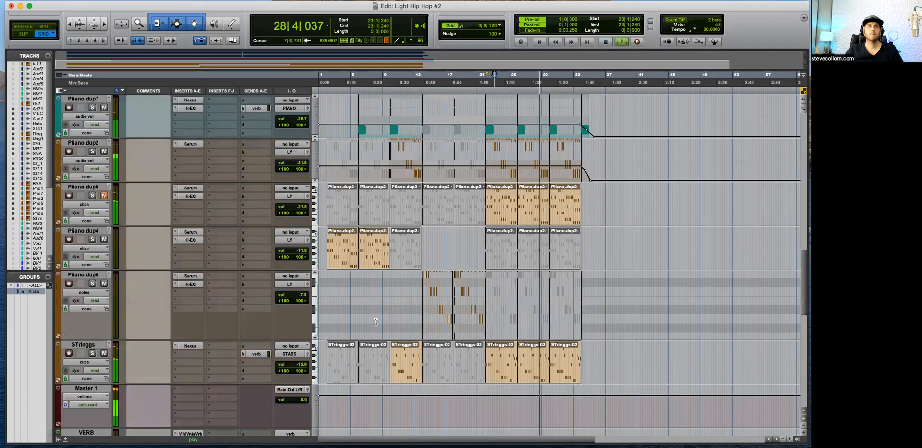
pyautogui.scroll(-10, 376, 321)
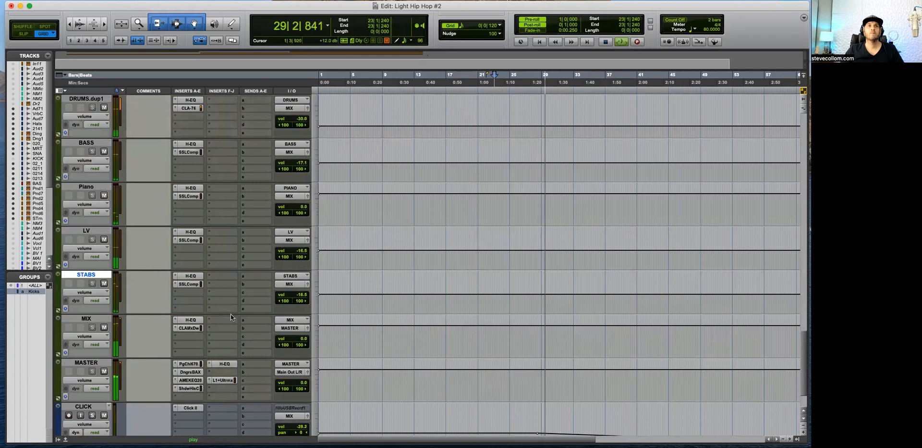
pyautogui.click(222, 379)
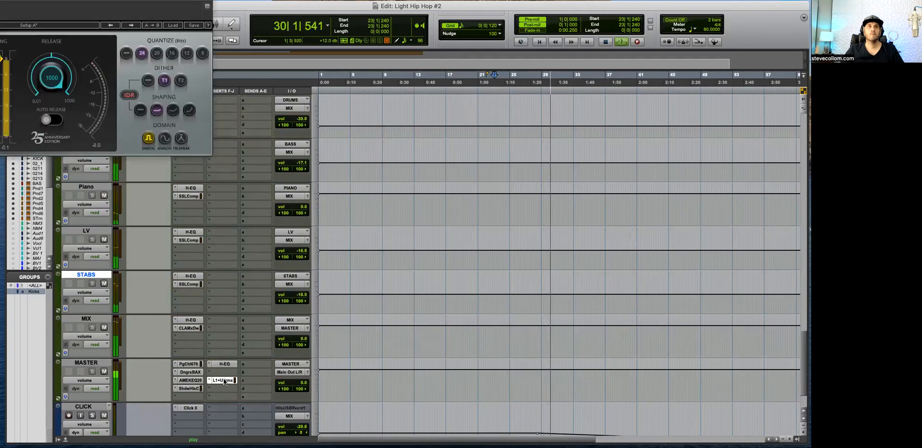
pyautogui.moveTo(0, 0); pyautogui.dragTo(511, 61)
pyautogui.click(224, 364)
pyautogui.moveTo(132, 6); pyautogui.dragTo(492, 135)
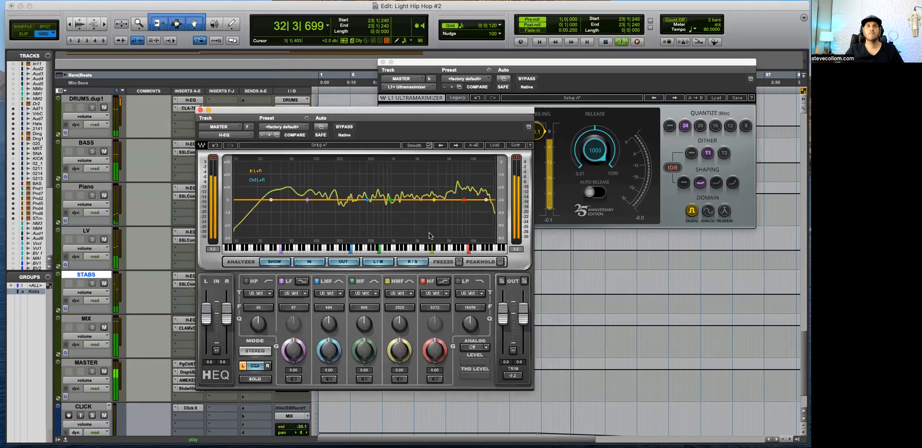
# Step: Replay the mix from bar 23 with H-EQ Peak Hold enabled, stop playback, and close both plug-in windows
pyautogui.press('space')
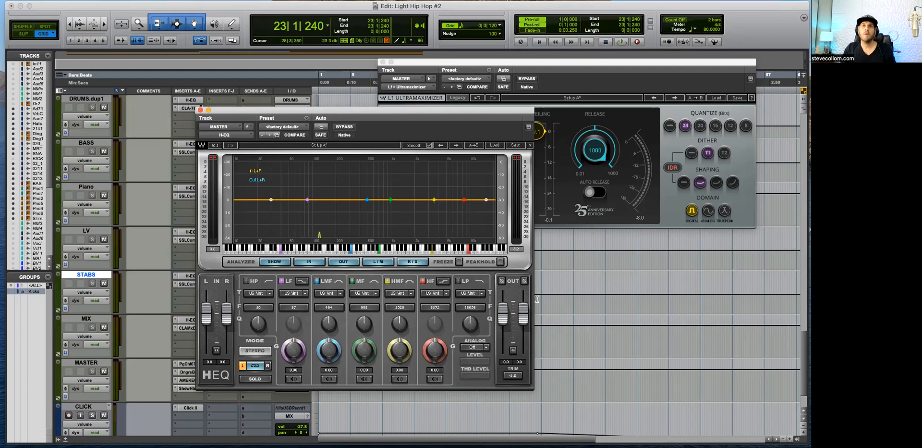
pyautogui.press('space')
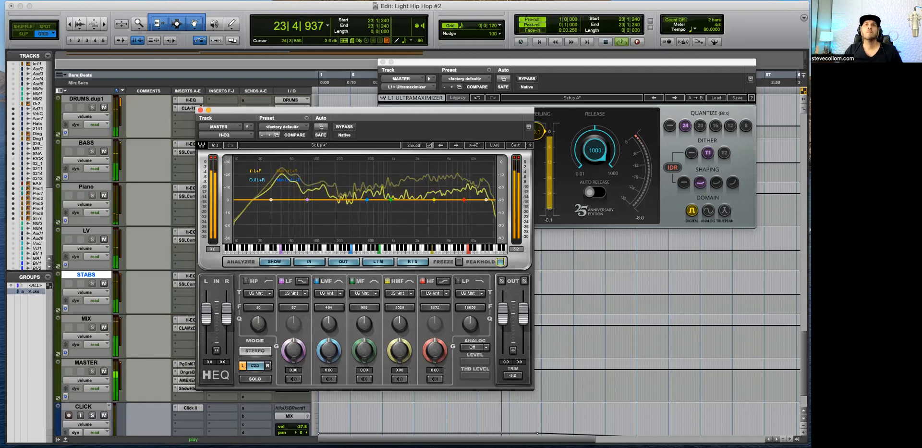
pyautogui.press('space')
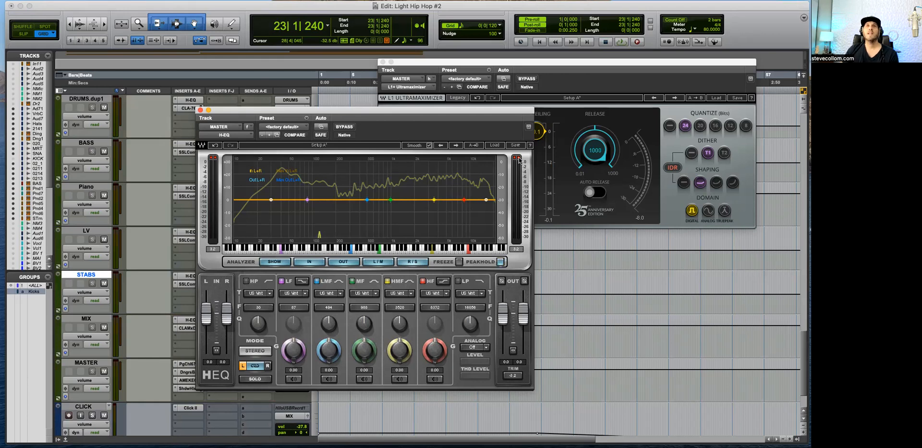
pyautogui.click(201, 110)
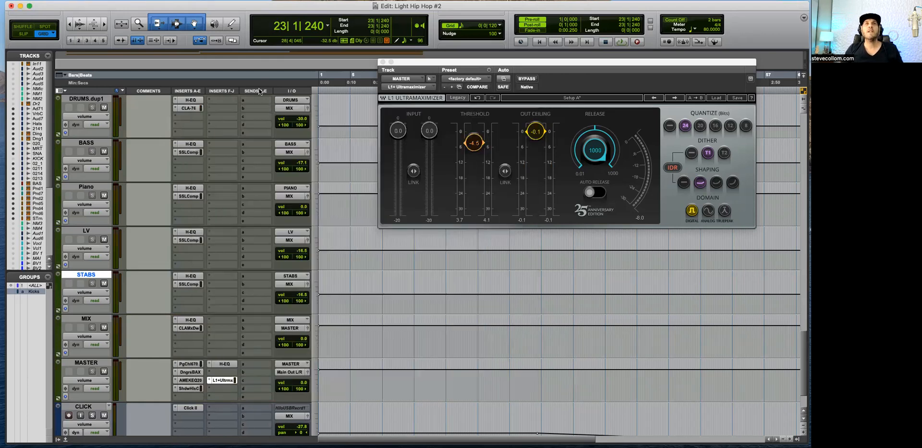
pyautogui.click(383, 62)
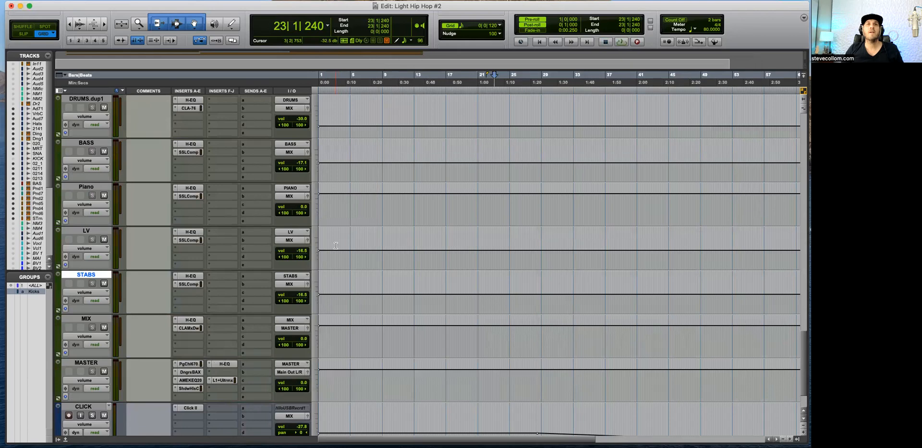
# Step: Zoom in on the end of the arrangement around bar 34 and play through it
pyautogui.scroll(15, 336, 245)
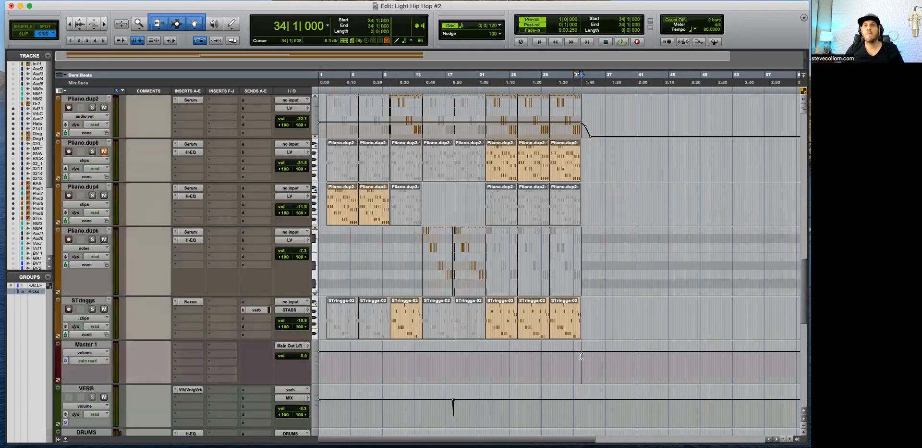
pyautogui.press('t')
pyautogui.press('t')
pyautogui.press('space')
pyautogui.press('t')
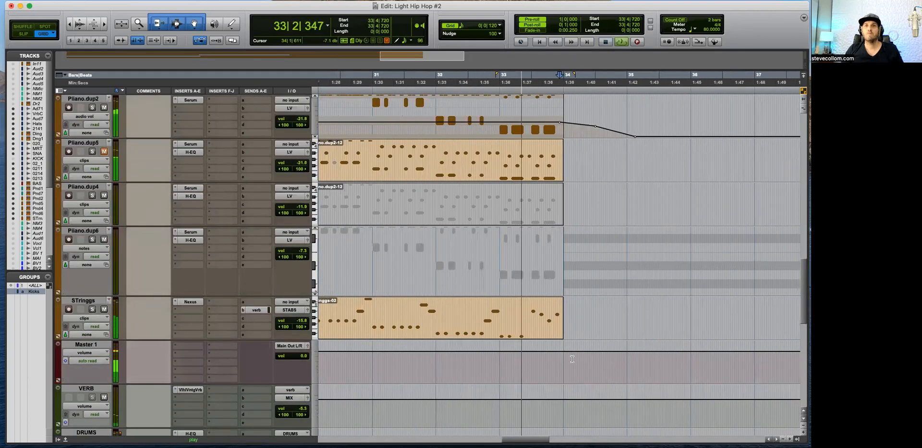
pyautogui.press('t')
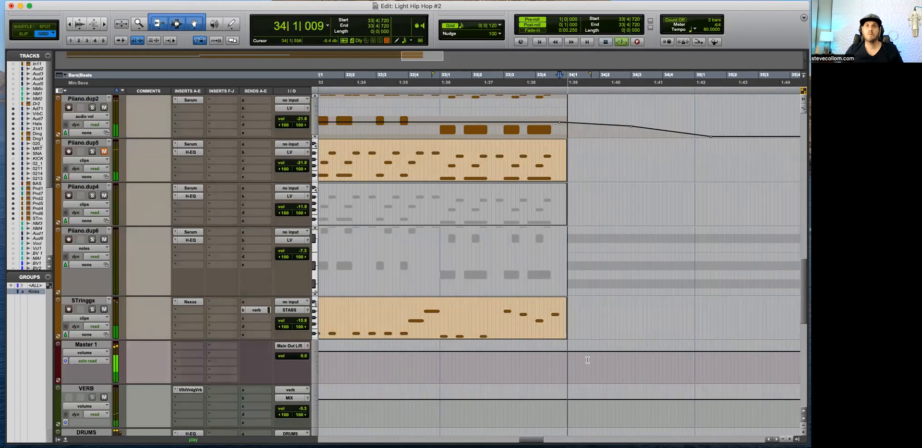
# Step: Select a range after bar 34 on Master 1 and draw its volume automation down into a fade-out
pyautogui.moveTo(607, 358); pyautogui.dragTo(779, 355)
pyautogui.press('r')
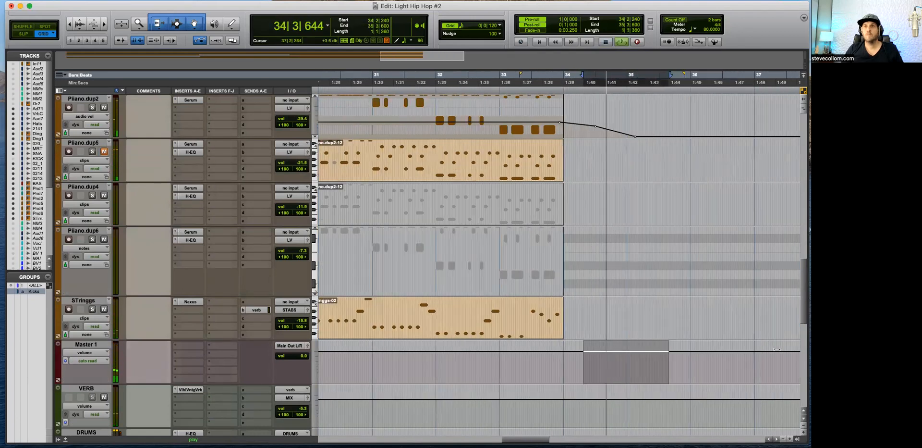
pyautogui.press('space')
pyautogui.moveTo(603, 364); pyautogui.dragTo(688, 361)
pyautogui.moveTo(669, 350); pyautogui.dragTo(669, 351)
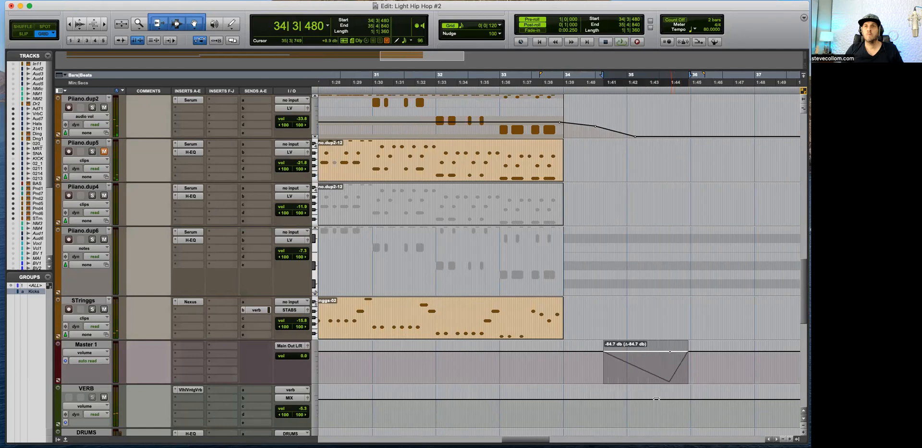
pyautogui.moveTo(656, 398); pyautogui.dragTo(656, 398)
# Step: Reshape the Master 1 fade-out with a middle breakpoint and a silent end point in bar 35, deleting the automation beyond it
pyautogui.click(544, 367)
pyautogui.press('space')
pyautogui.moveTo(637, 366); pyautogui.dragTo(639, 363)
pyautogui.moveTo(678, 361); pyautogui.dragTo(712, 361)
pyautogui.press('Delete')
pyautogui.moveTo(670, 381); pyautogui.dragTo(657, 390)
pyautogui.press('t')
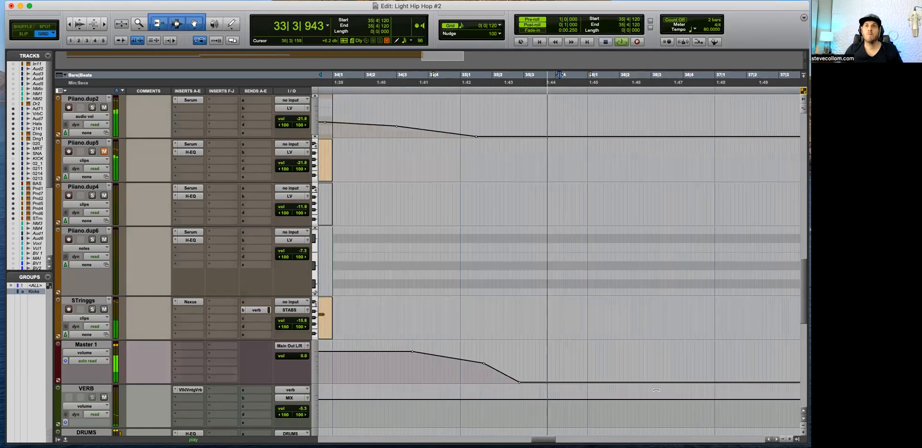
# Step: Compare the piano fades with the Master 1 fade-out and audition the ending from just before bar 34
pyautogui.press('r')
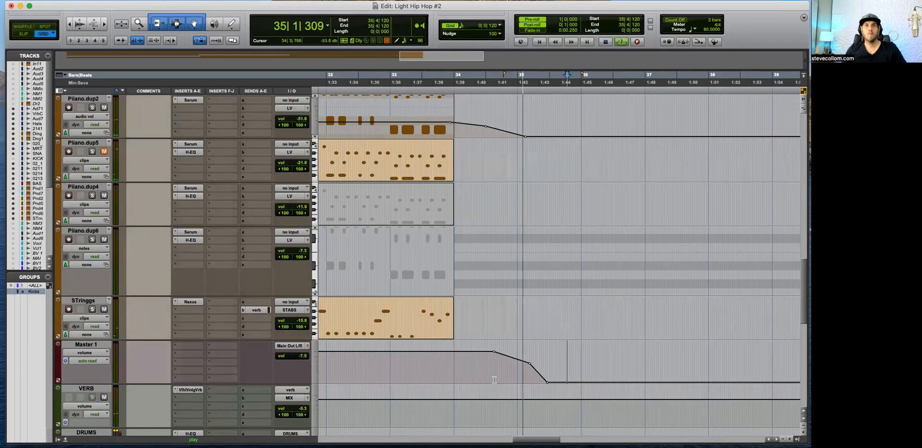
pyautogui.scroll(5, 500, 259)
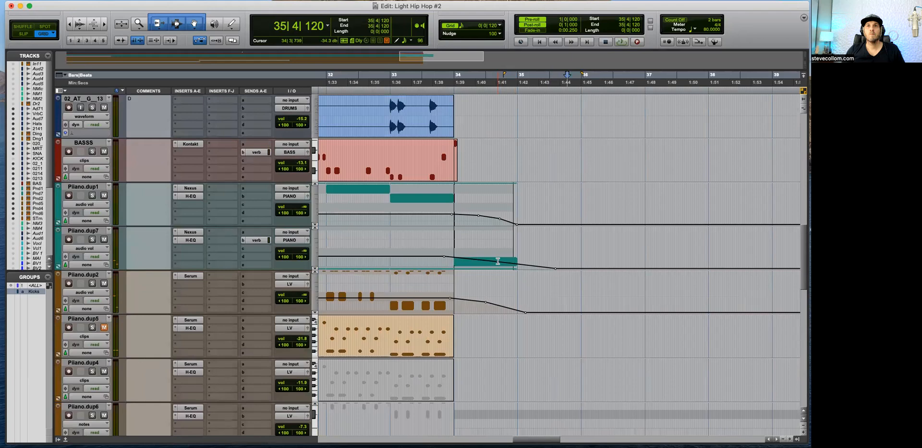
pyautogui.scroll(-4, 562, 352)
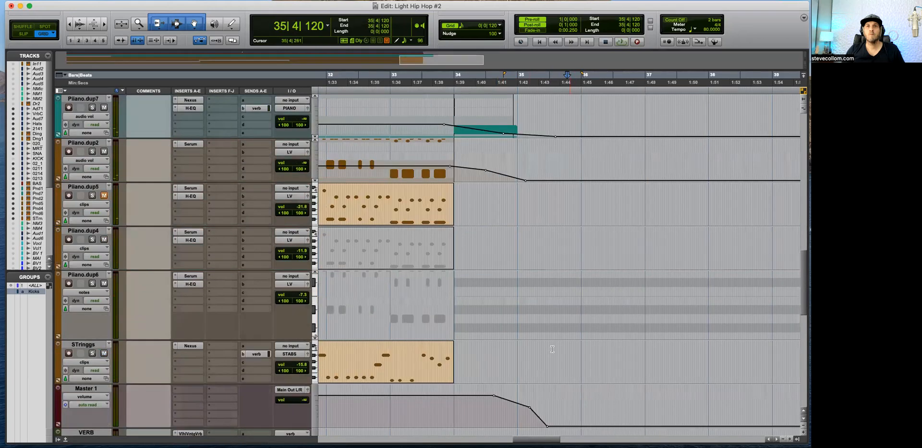
pyautogui.click(449, 406)
pyautogui.press('space')
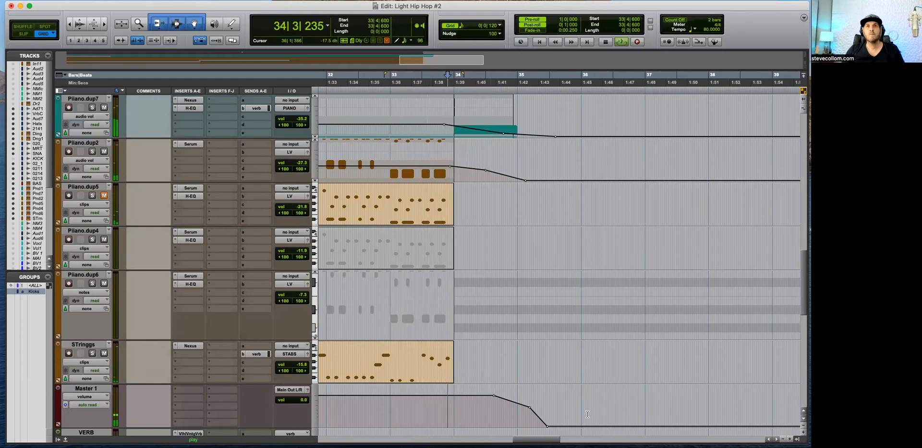
pyautogui.scroll(-3, 567, 364)
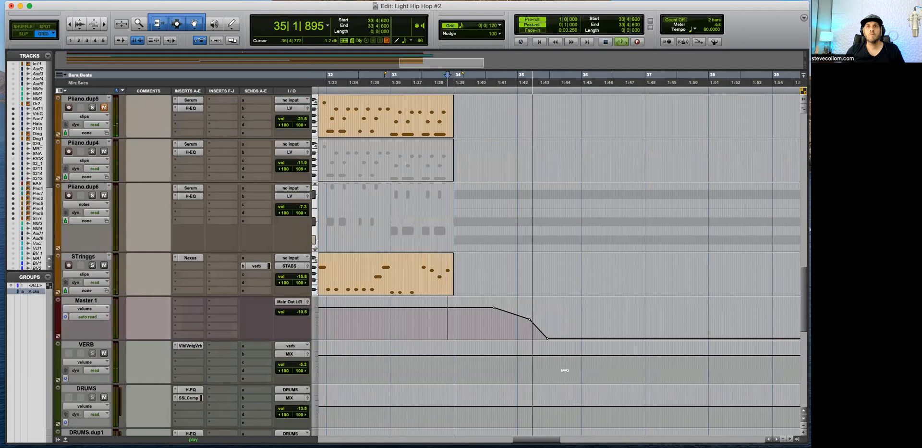
pyautogui.press('space')
# Step: Check the drum tails and move the Master 1 fade-out's middle breakpoint slightly earlier and higher, close to bar 35
pyautogui.scroll(10, 522, 292)
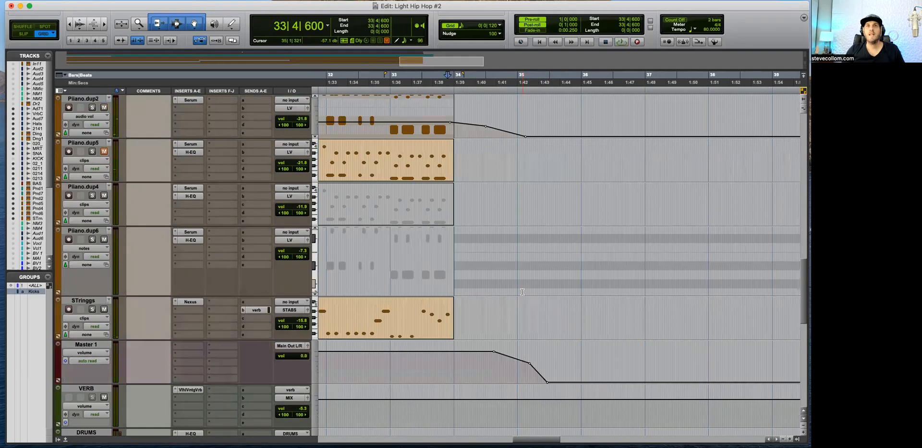
pyautogui.scroll(5, 501, 241)
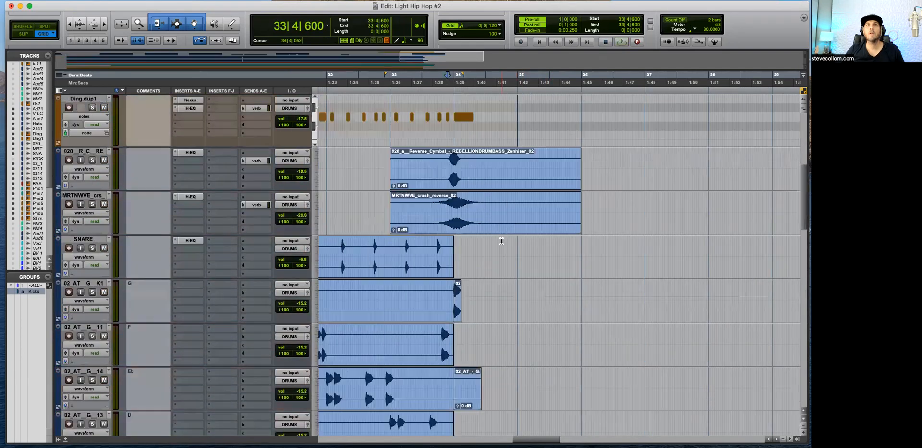
pyautogui.scroll(-12, 514, 314)
pyautogui.press('space')
pyautogui.keyDown('super'); pyautogui.click(523, 314); pyautogui.keyUp('super')
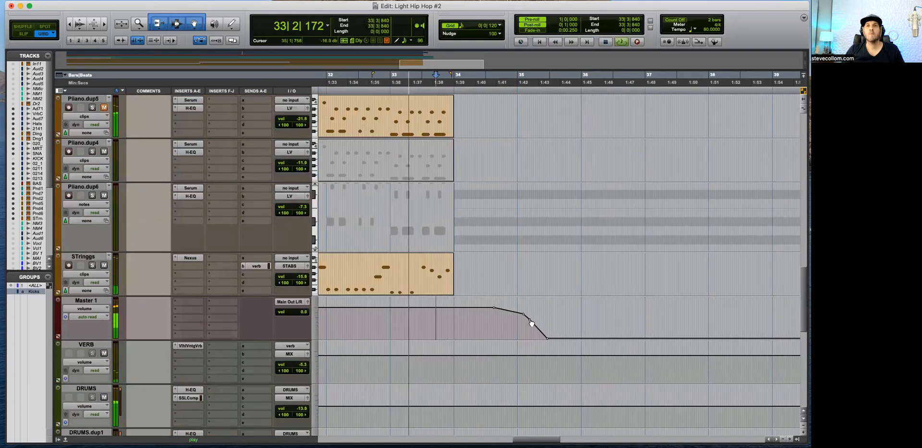
# Step: Raise the Piiano.dup7 volume automation breakpoint near the end of bar 34 for a gentler fade
pyautogui.scroll(6, 497, 250)
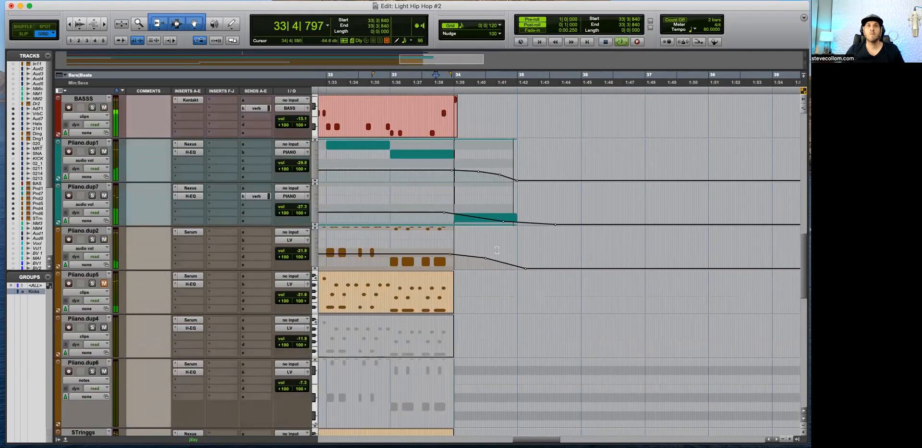
pyautogui.keyDown('super'); pyautogui.click(507, 219); pyautogui.keyUp('super')
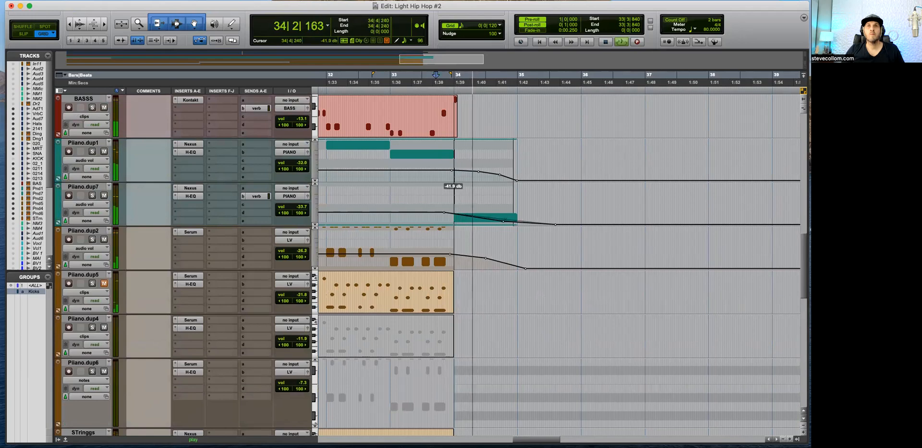
pyautogui.keyDown('super'); pyautogui.click(528, 223); pyautogui.keyUp('super')
# Step: Switch Piiano.dup7 to notes view and lengthen its last note into the middle of bar 35
pyautogui.press('space')
pyautogui.hotkey('ctrl', '-')
pyautogui.press('space')
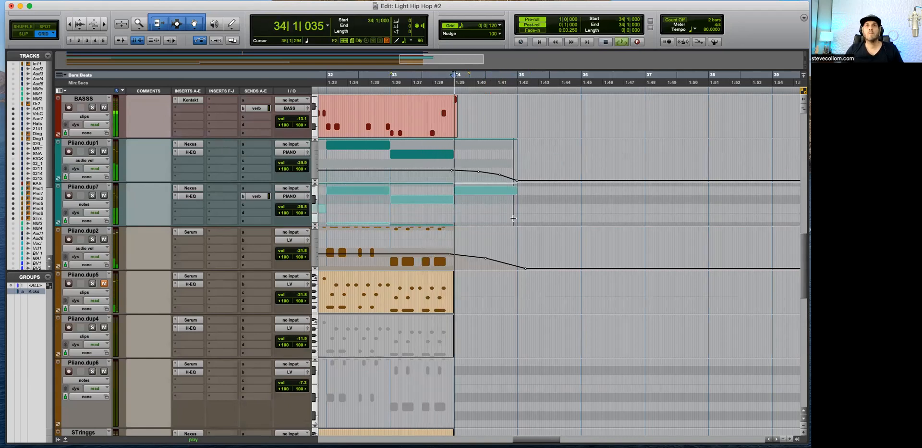
pyautogui.moveTo(514, 208); pyautogui.dragTo(556, 208)
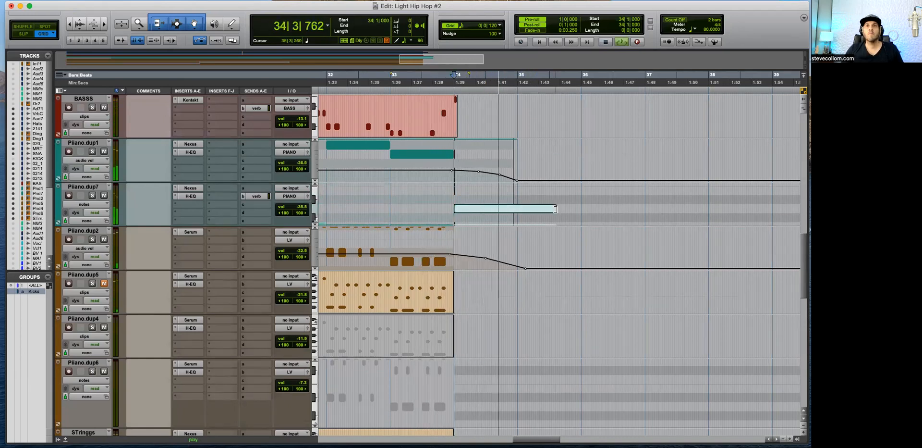
pyautogui.press('space')
# Step: Replay the ending and toggle solo on Piiano.dup7 to check its extended note
pyautogui.click(501, 218)
pyautogui.press('space')
pyautogui.click(92, 195)
pyautogui.click(92, 196)
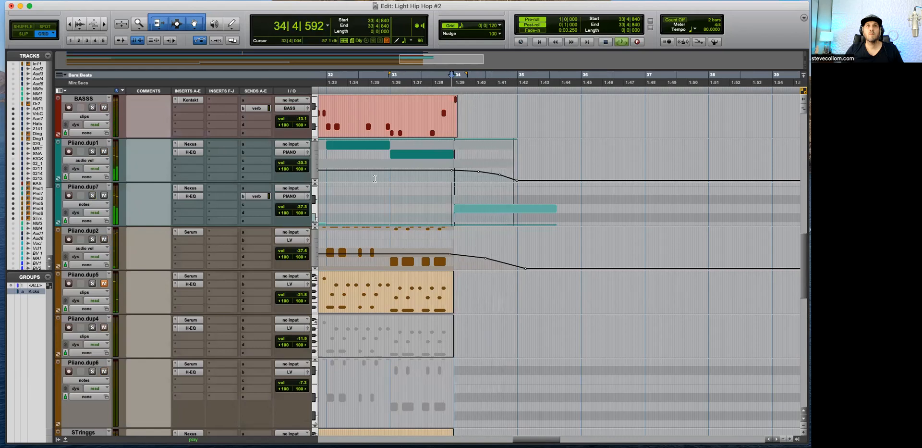
# Step: Extend the Piiano.dup2 and Piiano.dup1 volume fades further into bar 35 and replay the ending
pyautogui.click(448, 252)
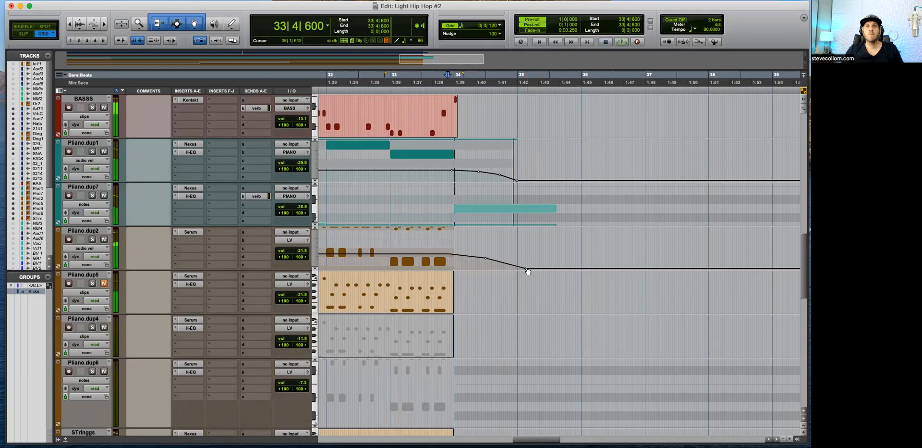
pyautogui.press('super+z')
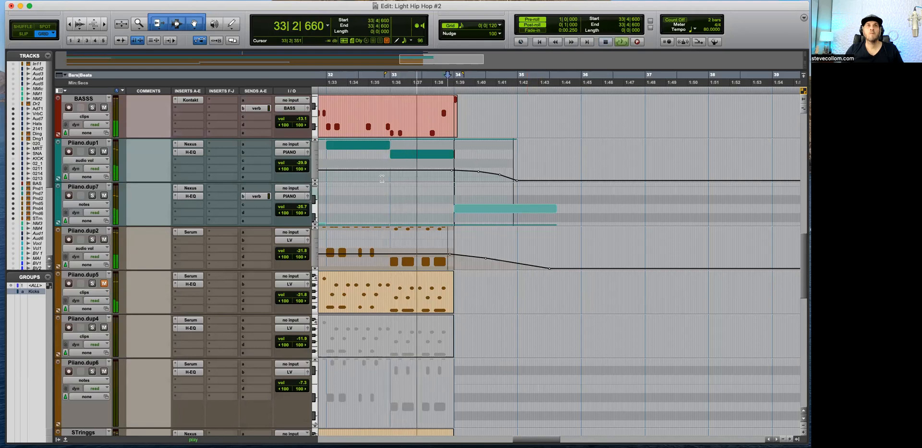
pyautogui.moveTo(518, 181)
pyautogui.mouseDown()
pyautogui.moveTo(546, 181)
pyautogui.moveTo(482, 171)
pyautogui.moveTo(529, 179)
pyautogui.mouseUp()
pyautogui.press('space')
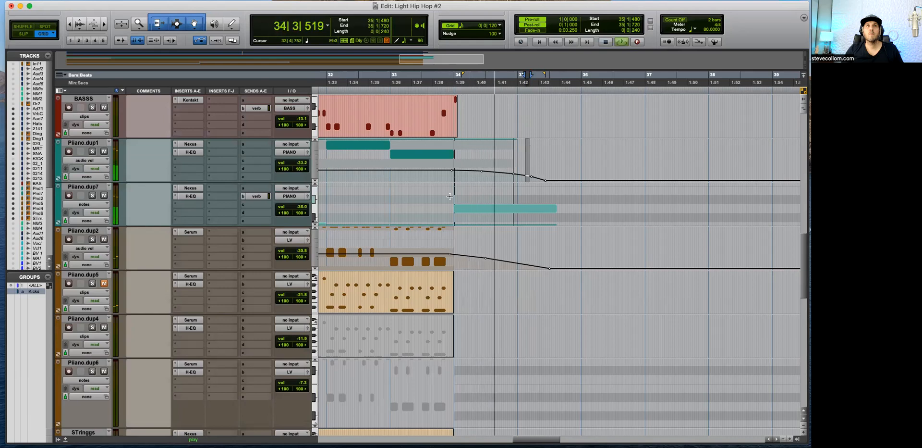
pyautogui.click(450, 196)
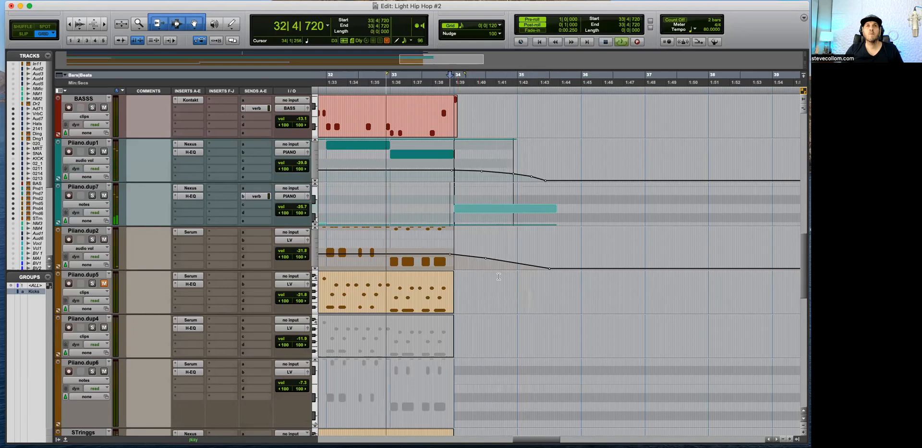
# Step: Delete the volume fade-out breakpoints around bars 34 and 35 on Master 1
pyautogui.scroll(-5, 504, 290)
pyautogui.press('super+z')
pyautogui.press('super+z')
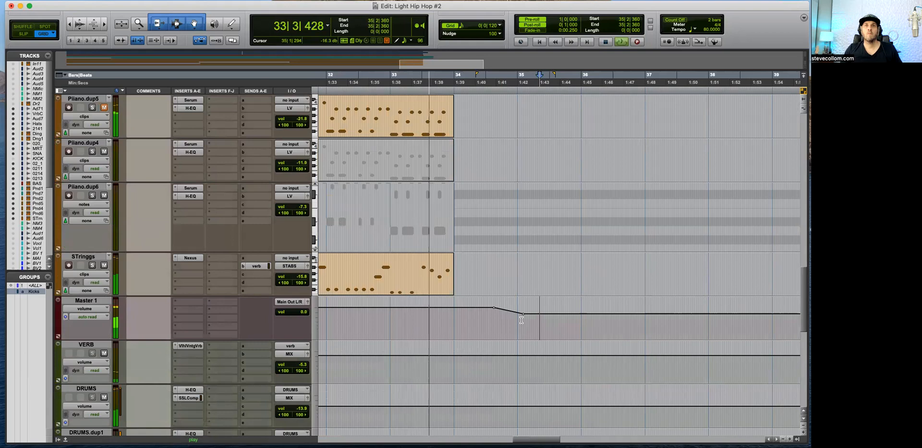
pyautogui.moveTo(489, 313); pyautogui.dragTo(542, 315)
pyautogui.press('Delete')
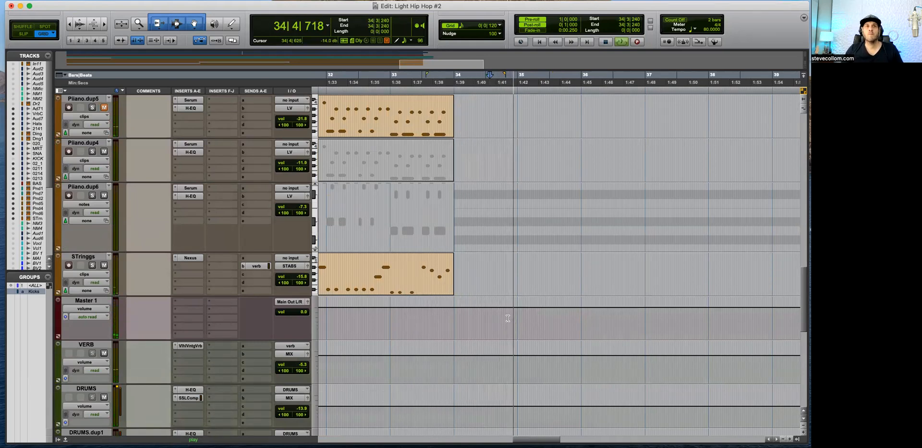
pyautogui.moveTo(474, 319); pyautogui.dragTo(505, 312)
pyautogui.press('Delete')
# Step: Replay the ending and lower the Piiano.dup1 volume breakpoint early in bar 35 for an earlier fade to silence
pyautogui.scroll(10, 524, 321)
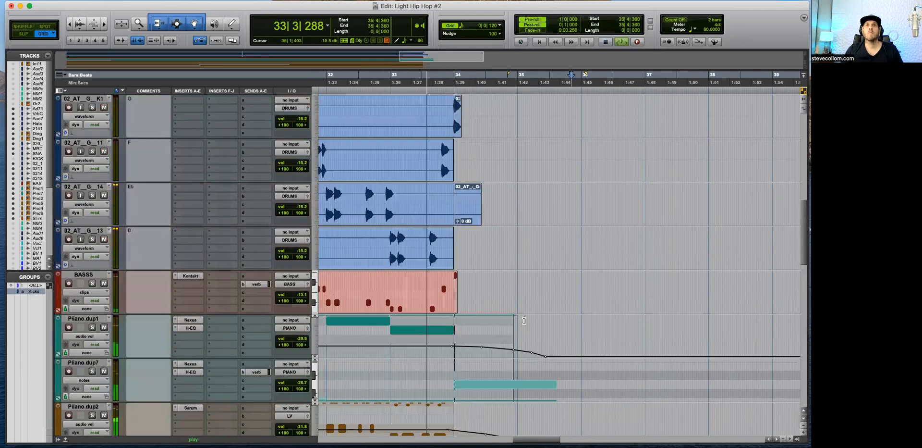
pyautogui.scroll(5, 524, 321)
pyautogui.scroll(4, 524, 320)
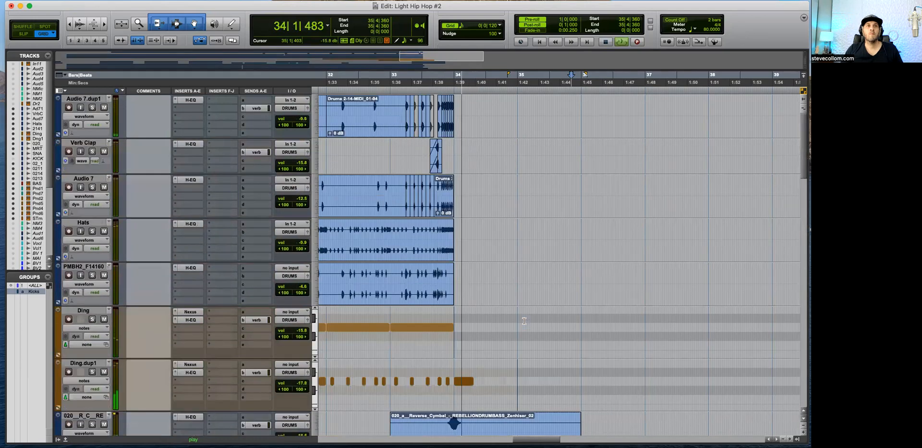
pyautogui.scroll(-7, 524, 320)
pyautogui.scroll(-7, 524, 321)
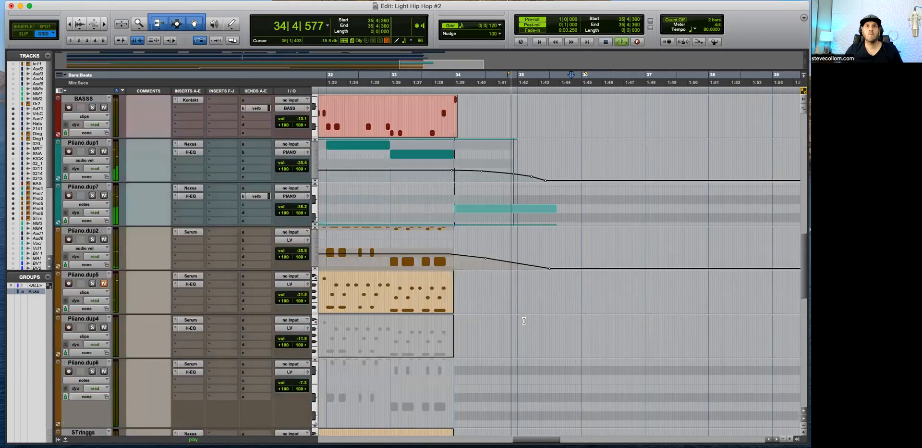
pyautogui.click(461, 75)
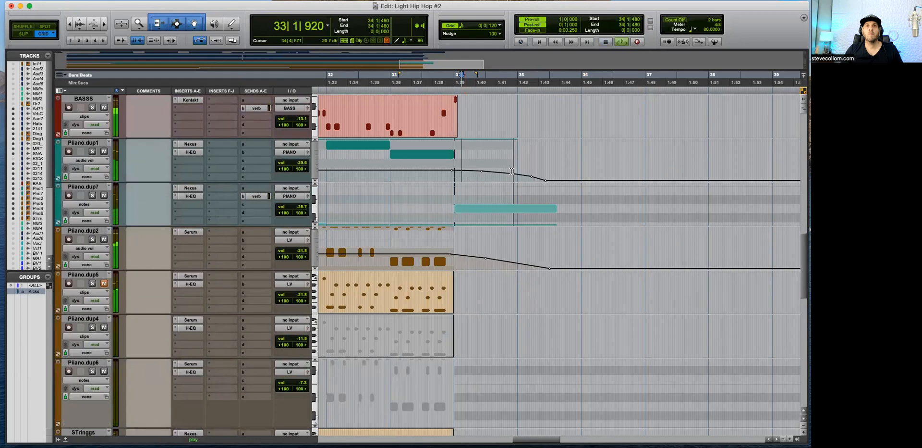
pyautogui.moveTo(513, 174); pyautogui.dragTo(533, 183)
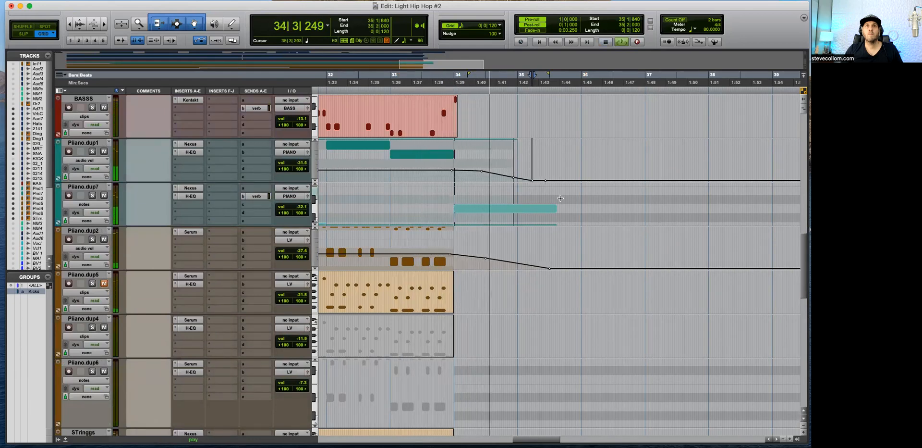
# Step: Show Piiano.dup7's audio volume, lower its breakpoint at the start of bar 34, and remove the one near that bar's end
pyautogui.click(84, 204)
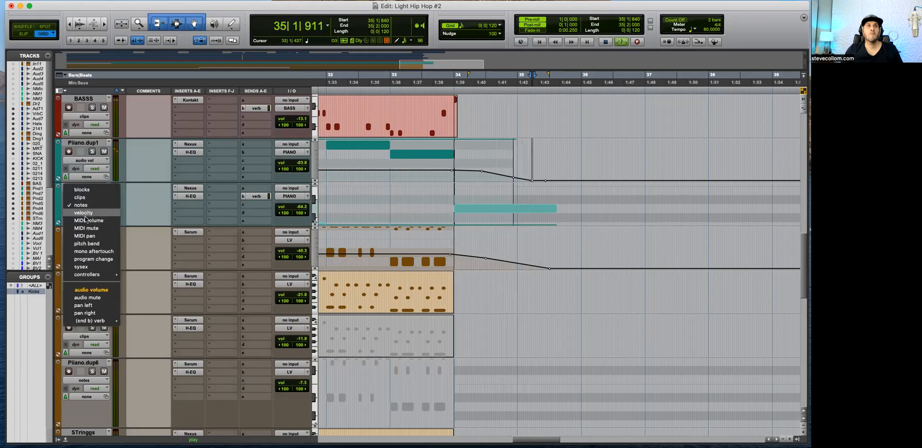
pyautogui.click(96, 289)
pyautogui.press('space')
pyautogui.click(440, 217)
pyautogui.press('space')
pyautogui.moveTo(458, 214); pyautogui.dragTo(460, 220)
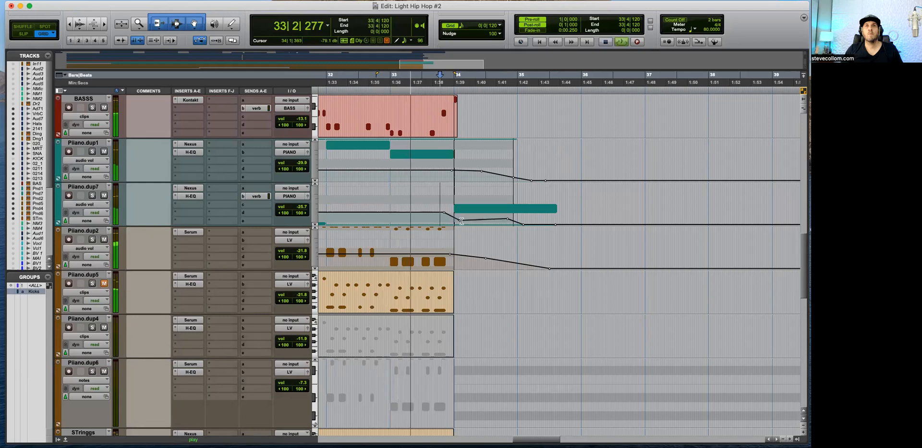
pyautogui.keyDown('alt'); pyautogui.click(506, 219); pyautogui.keyUp('alt')
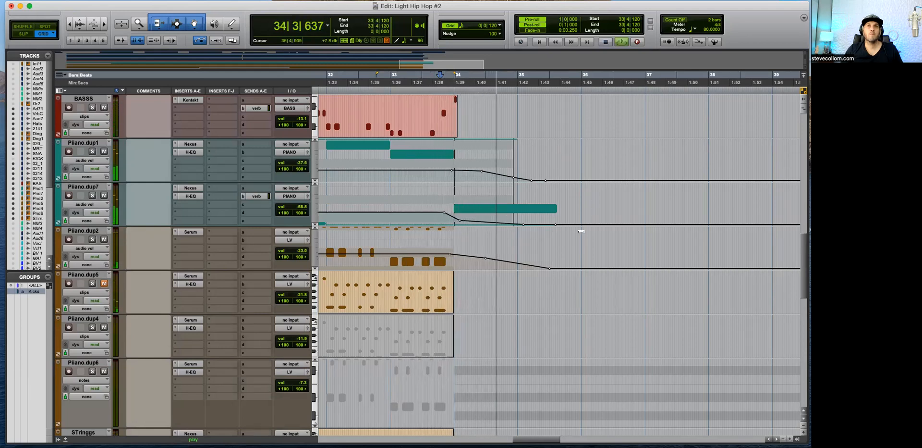
# Step: Lower the Piiano.dup1 volume breakpoint near the middle of bar 34 and replay the ending
pyautogui.press('space')
pyautogui.moveTo(485, 175); pyautogui.dragTo(485, 175)
pyautogui.press('space')
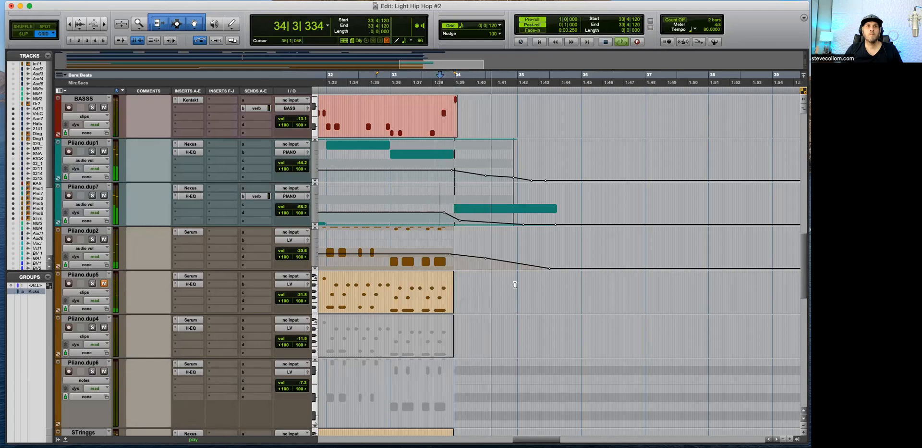
# Step: Return to the song's start and audition the lead-in to bar 2 from 1|4|840 in Grid mode
pyautogui.scroll(-6, 519, 303)
pyautogui.press('space')
pyautogui.hotkey('shift', 'Return')
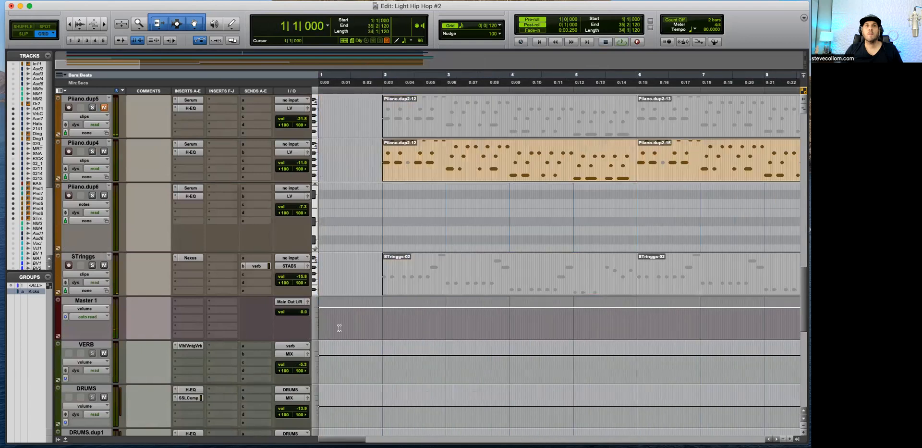
pyautogui.click(438, 321)
pyautogui.press('space')
pyautogui.press('super+bracketright')
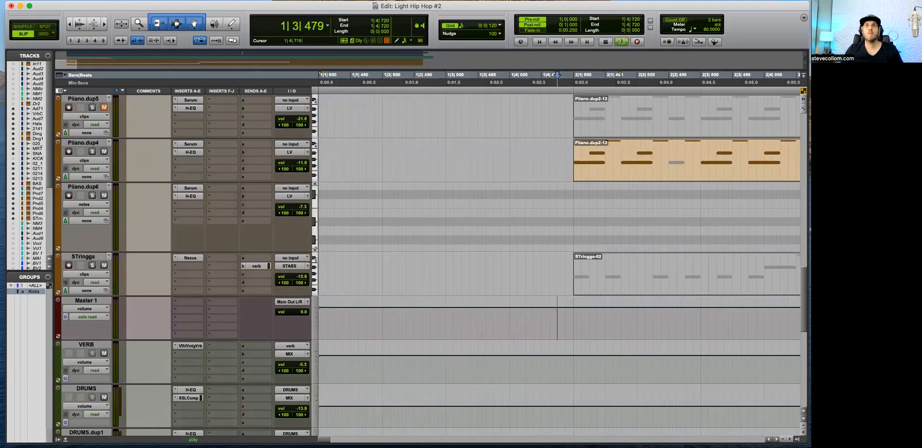
pyautogui.click(564, 317)
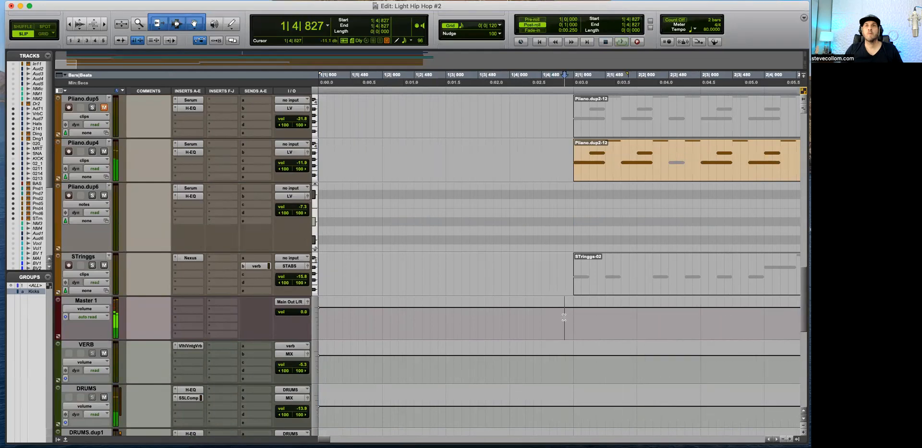
pyautogui.press('F4')
pyautogui.click(565, 317)
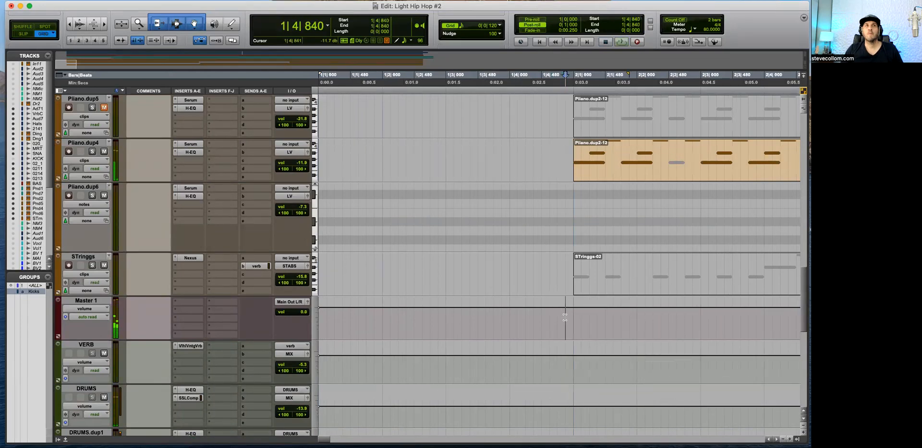
pyautogui.press('space')
# Step: Lower the Master 1 volume to silence from 1|1|000 to 1|4|840 and replay the opening
pyautogui.moveTo(372, 321); pyautogui.dragTo(252, 317)
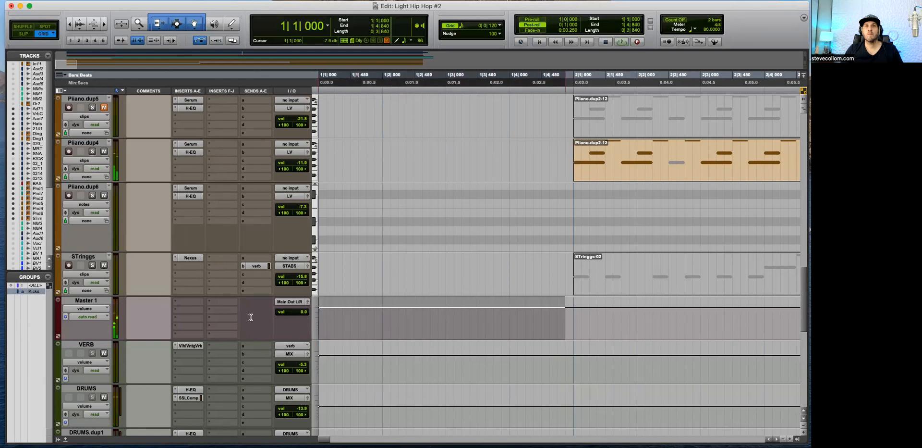
pyautogui.press('r')
pyautogui.press('r')
pyautogui.moveTo(371, 304); pyautogui.dragTo(368, 387)
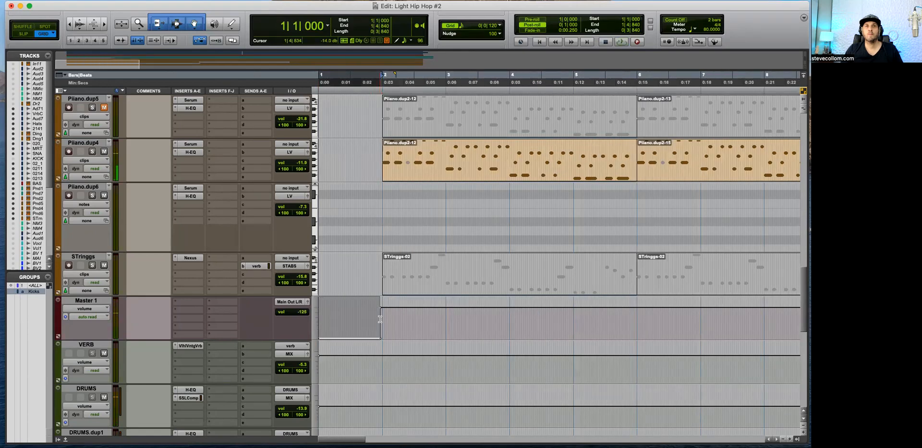
pyautogui.click(378, 321)
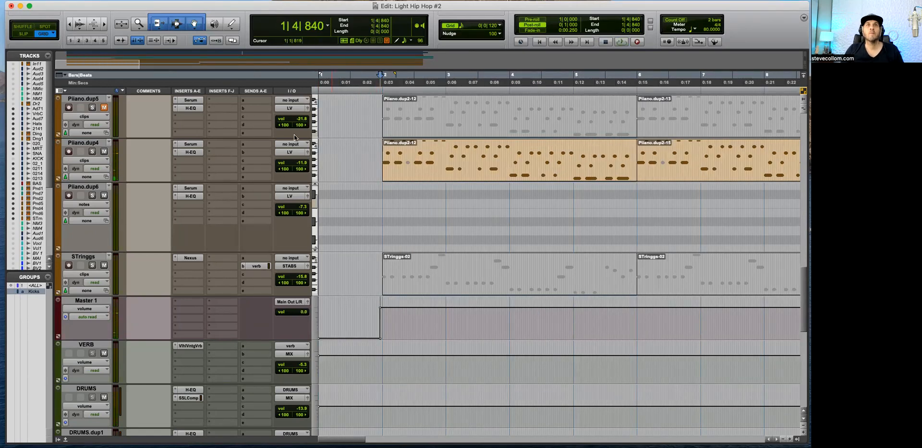
pyautogui.press('space')
pyautogui.press('space')
# Step: Show Piiano.dup4's audio volume and lower it to silence from the song's start to bar 2
pyautogui.click(86, 159)
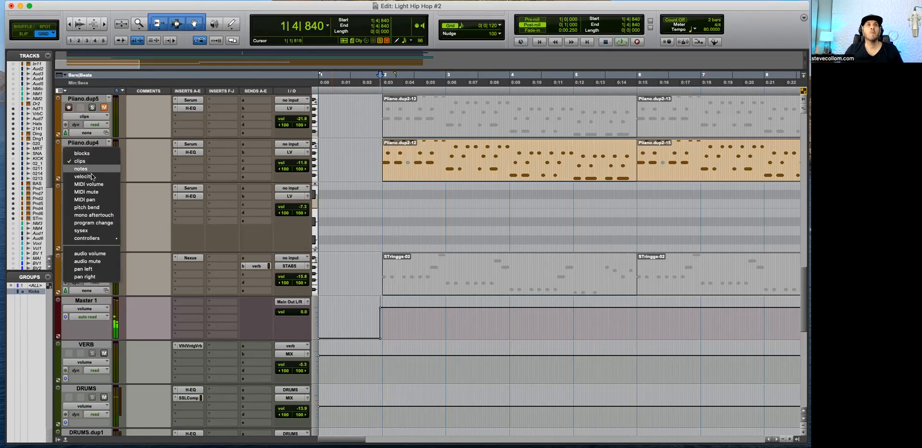
pyautogui.click(99, 256)
pyautogui.press('super+bracketright')
pyautogui.press('super+bracketright')
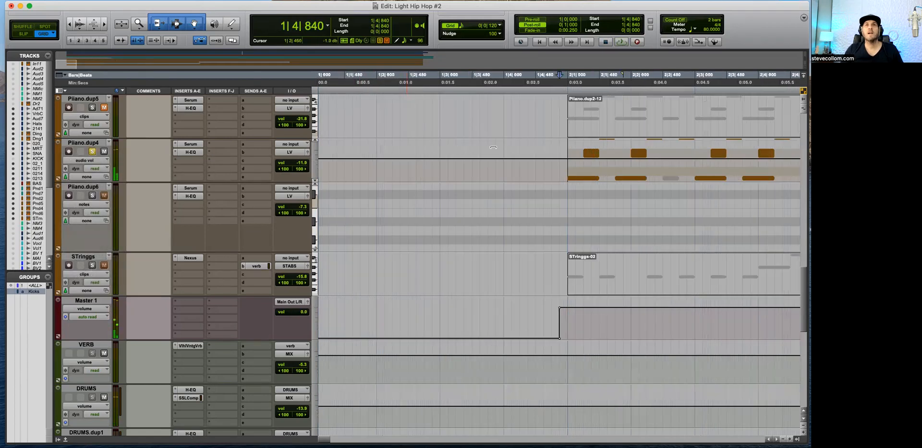
pyautogui.moveTo(549, 167); pyautogui.dragTo(319, 163)
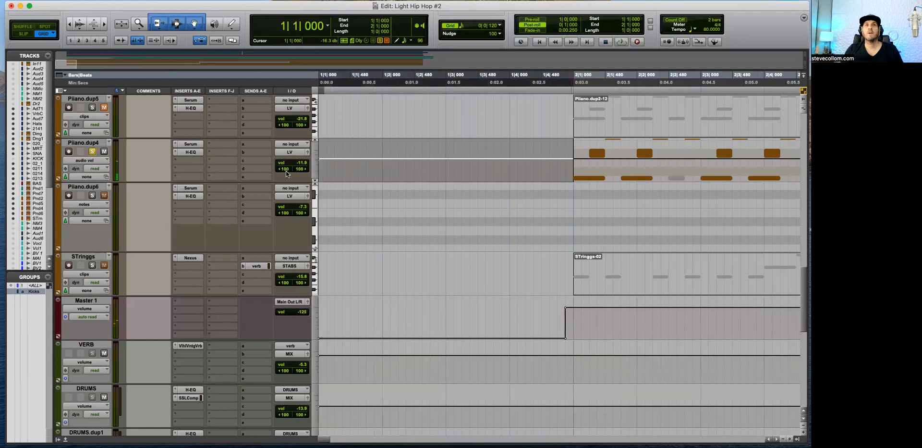
pyautogui.press('super+bracketleft')
pyautogui.moveTo(424, 148); pyautogui.dragTo(425, 314)
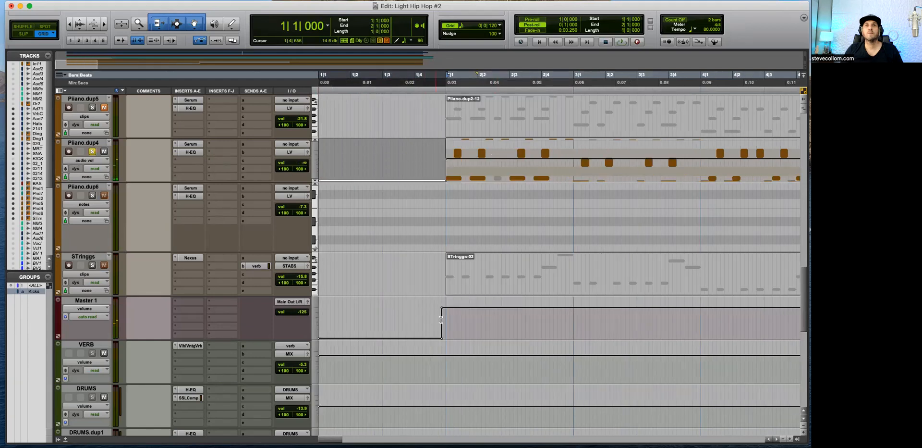
# Step: Replay the opening from 1|4|840 to check the silenced lead-in
pyautogui.click(441, 319)
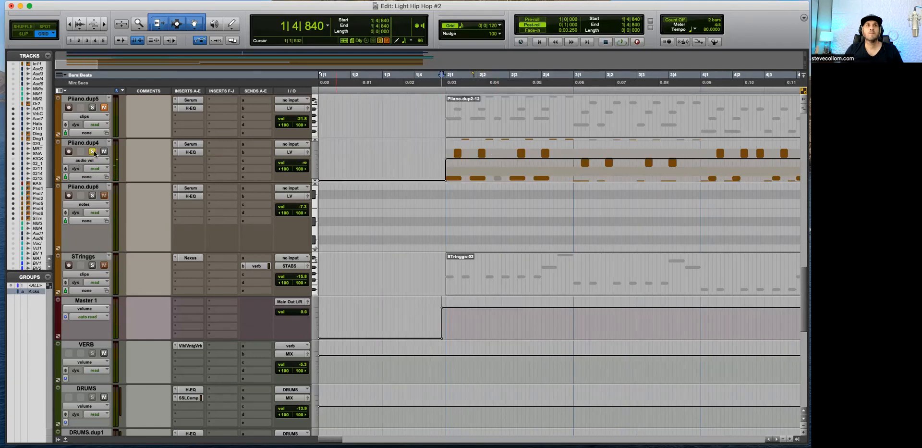
pyautogui.press('space')
pyautogui.press('space')
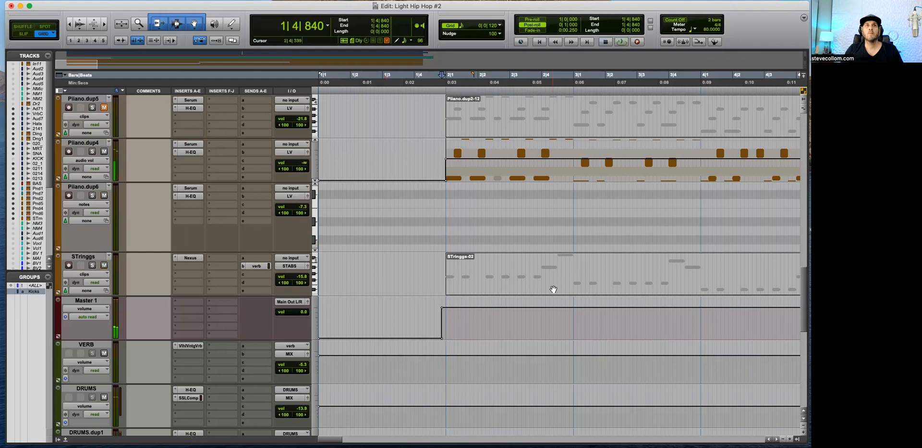
# Step: Select the song's range on Master 1 from 1|4|840 to 35|2|600 for bouncing
pyautogui.press('super+bracketleft')
pyautogui.press('super+bracketleft')
pyautogui.press('super+bracketleft')
pyautogui.press('super+bracketleft')
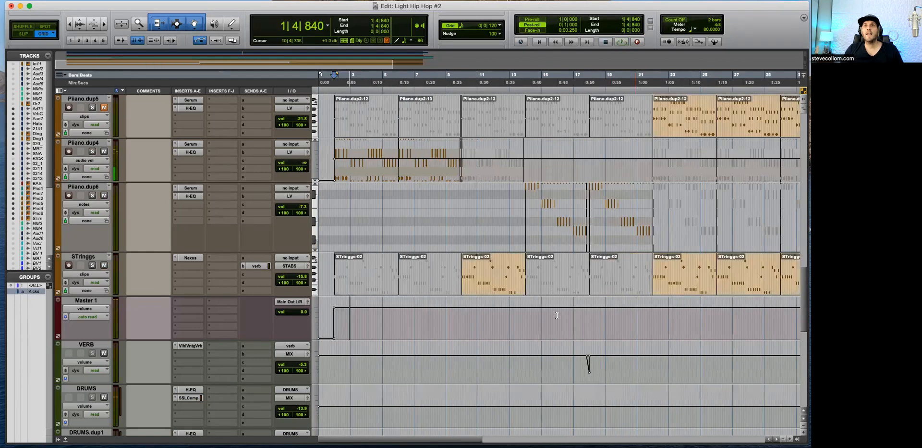
pyautogui.moveTo(594, 327); pyautogui.dragTo(276, 334)
pyautogui.press('super+bracketright')
pyautogui.press('super+bracketright')
pyautogui.press('super+bracketright')
pyautogui.press('super+bracketright')
pyautogui.press('super+bracketright')
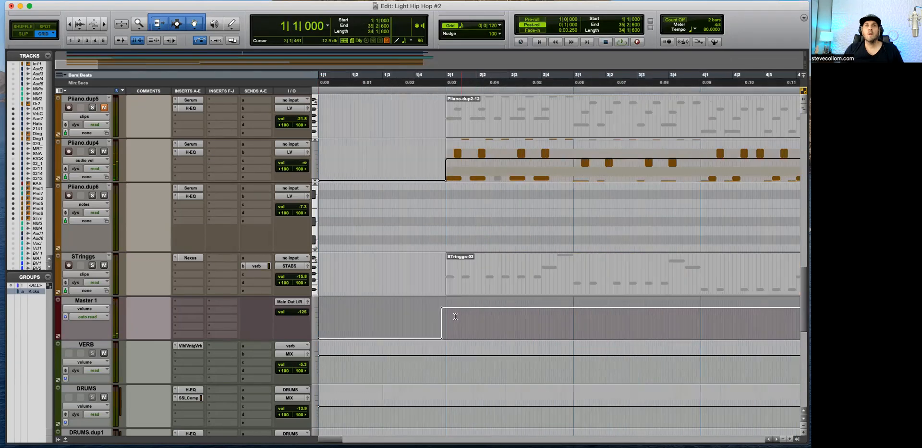
pyautogui.keyDown('shift'); pyautogui.click(566, 321); pyautogui.keyUp('shift')
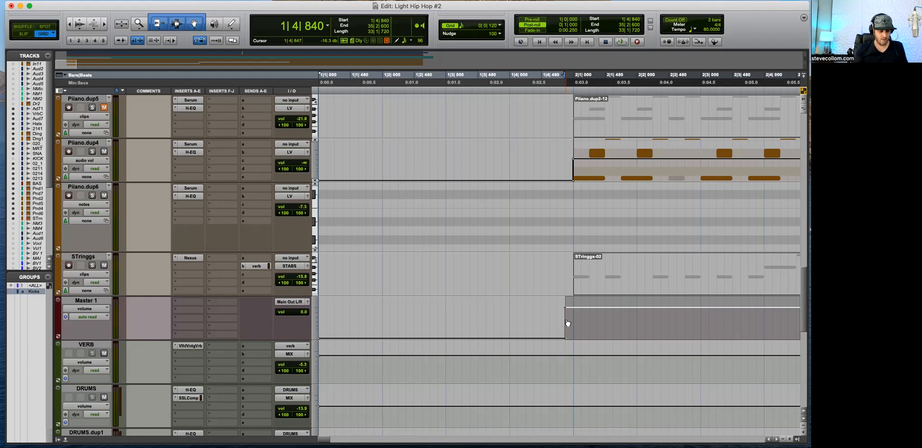
pyautogui.press('super+alt+b')
pyautogui.write('City Lights')
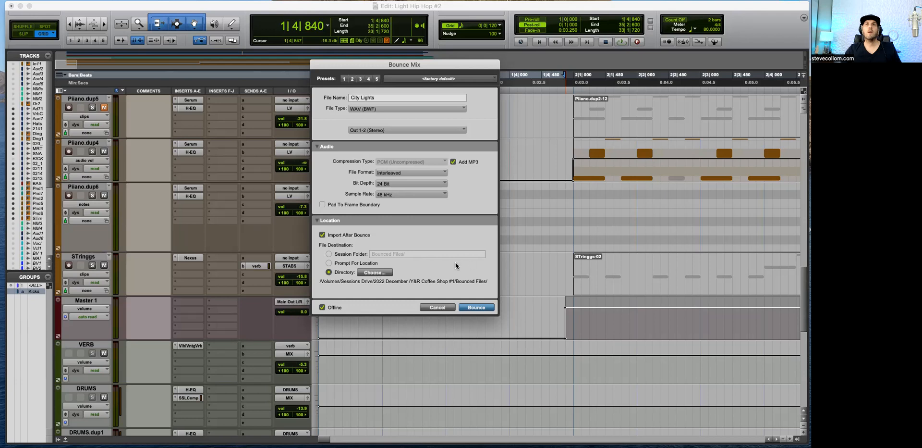
pyautogui.moveTo(379, 100); pyautogui.dragTo(328, 96)
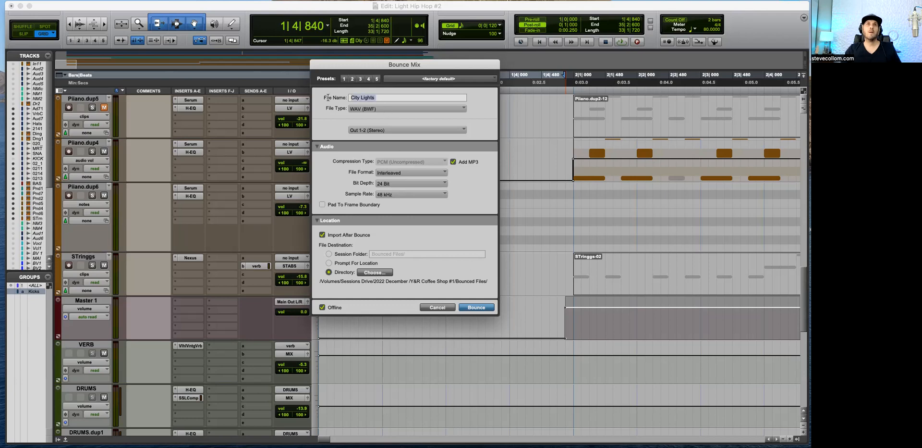
pyautogui.click(439, 307)
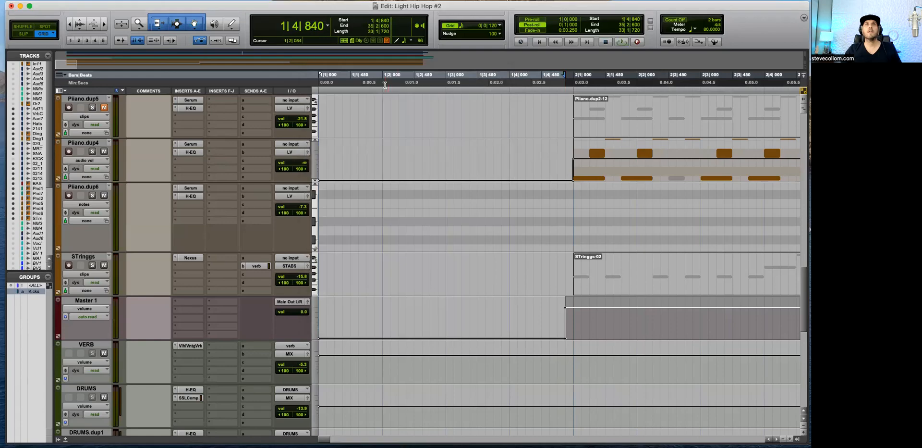